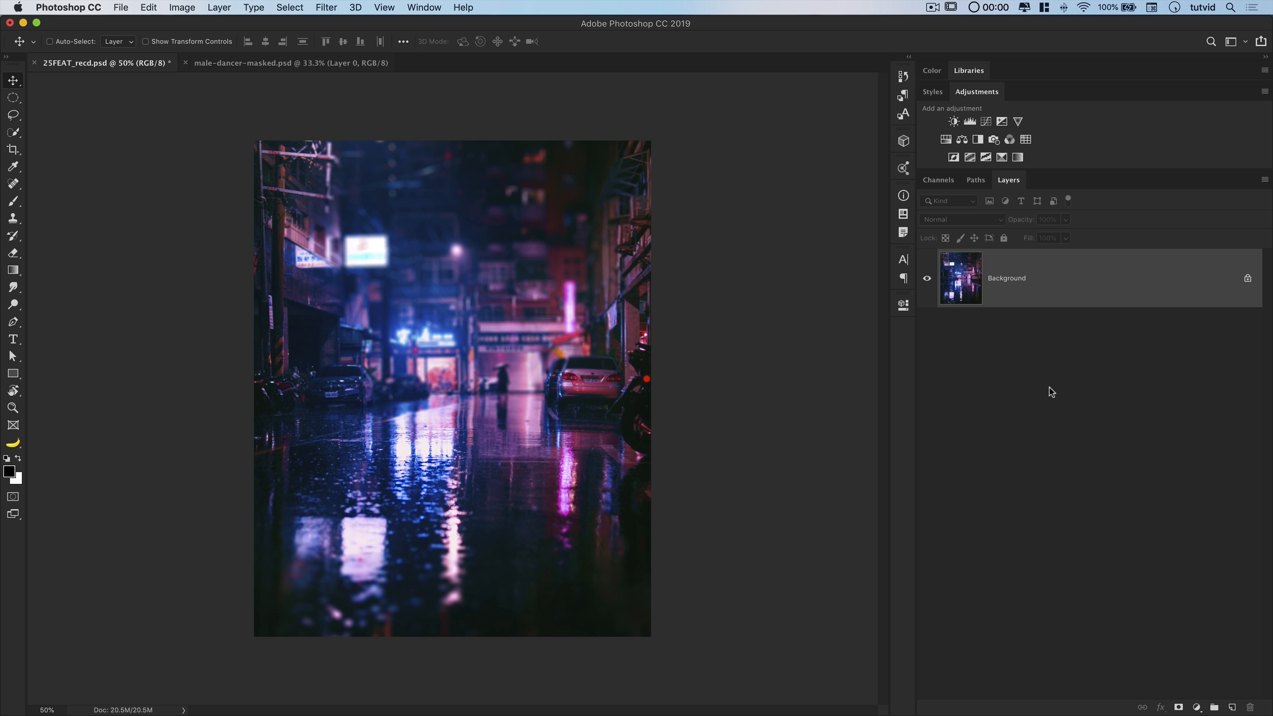
Add a Curves adjustment layer above the Background, moving the black point inward and slightly up and lowering the white point to darken the photo
{"action": "left_click", "coordinate": [986, 122]}
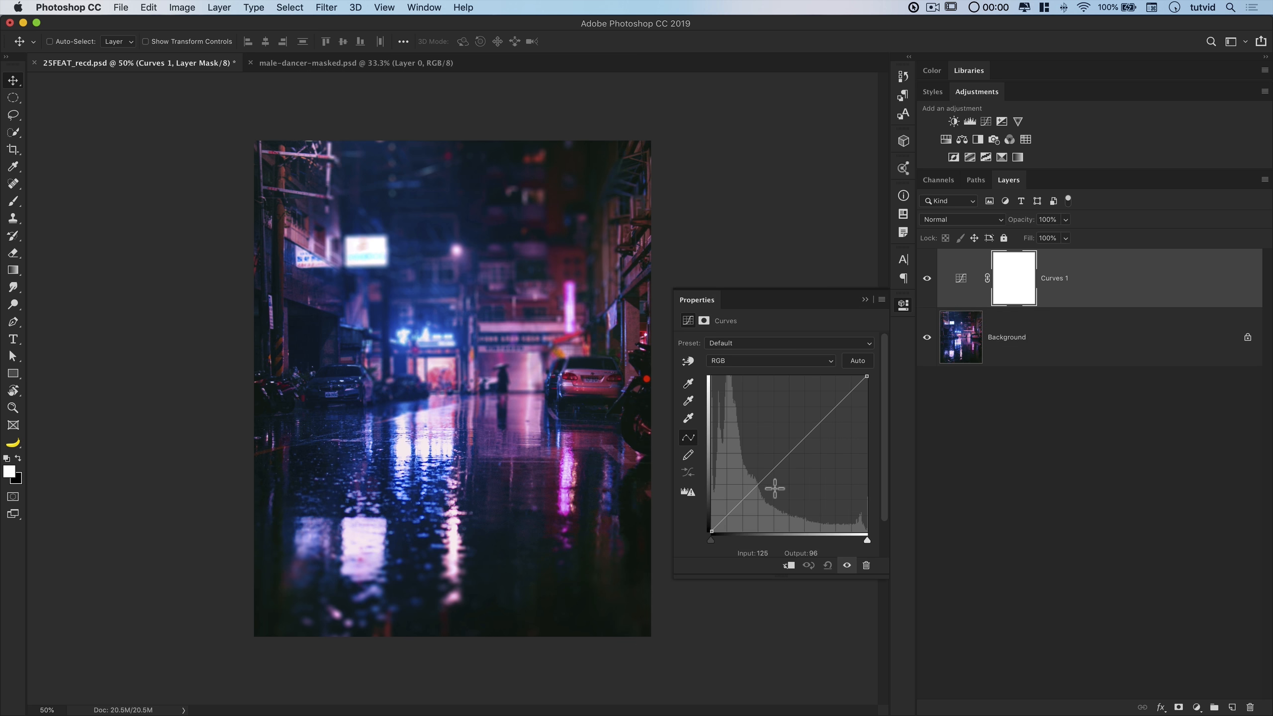
{"action": "left_click_drag", "start_coordinate": [711, 533], "coordinate": [728, 525]}
{"action": "left_click_drag", "start_coordinate": [870, 381], "coordinate": [874, 428]}
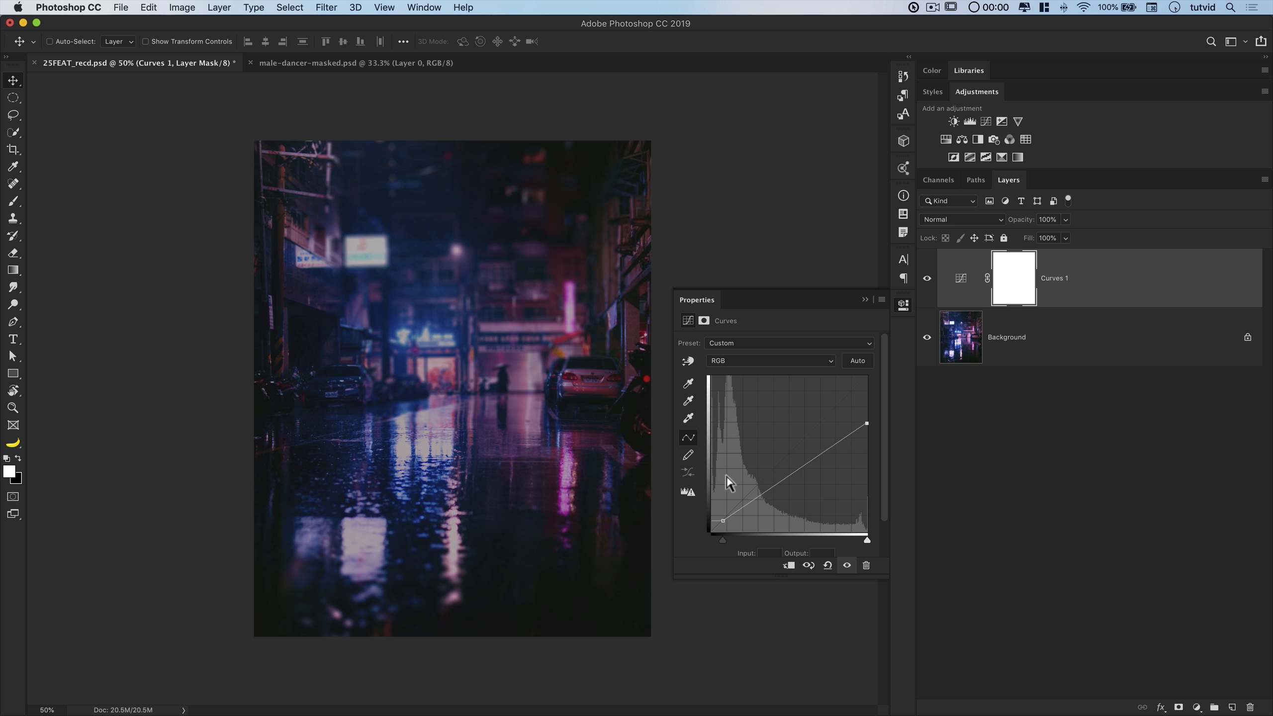
{"action": "left_click", "coordinate": [904, 307]}
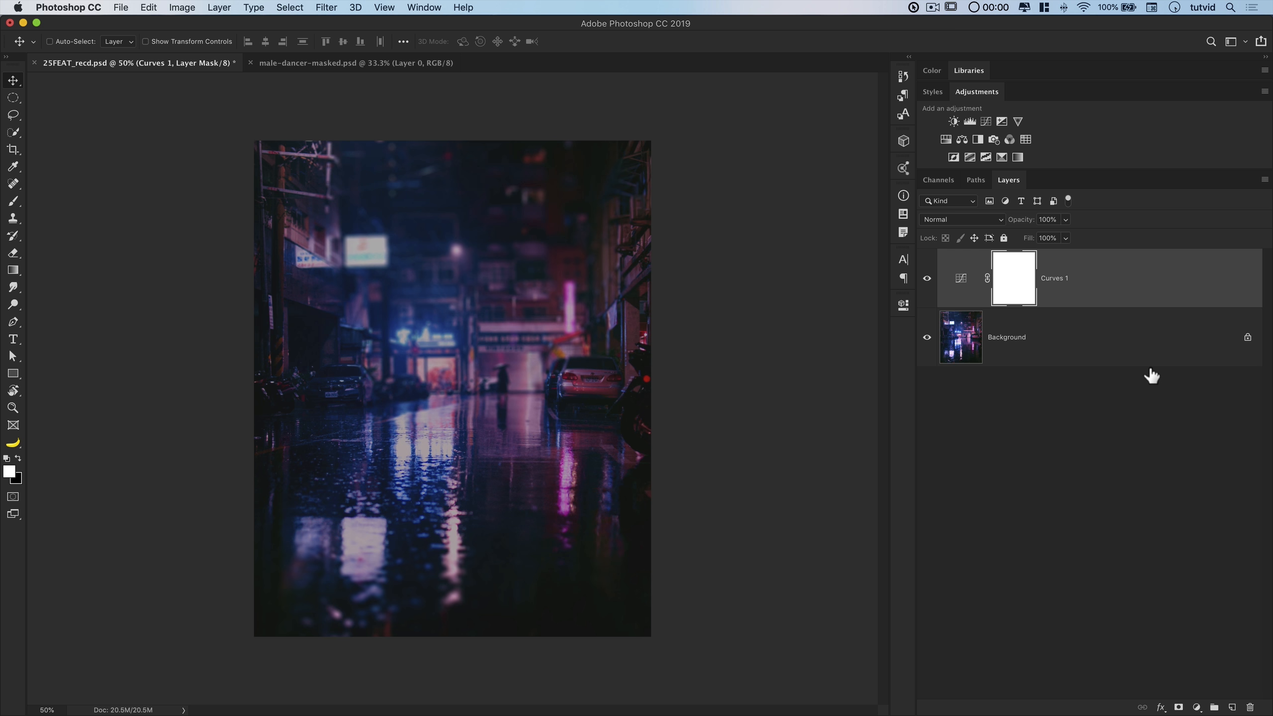
Create a 600 × 1230 px rectangle in Shape mode and move it to about X 888 px, Y 847 px
{"action": "left_click", "coordinate": [13, 373]}
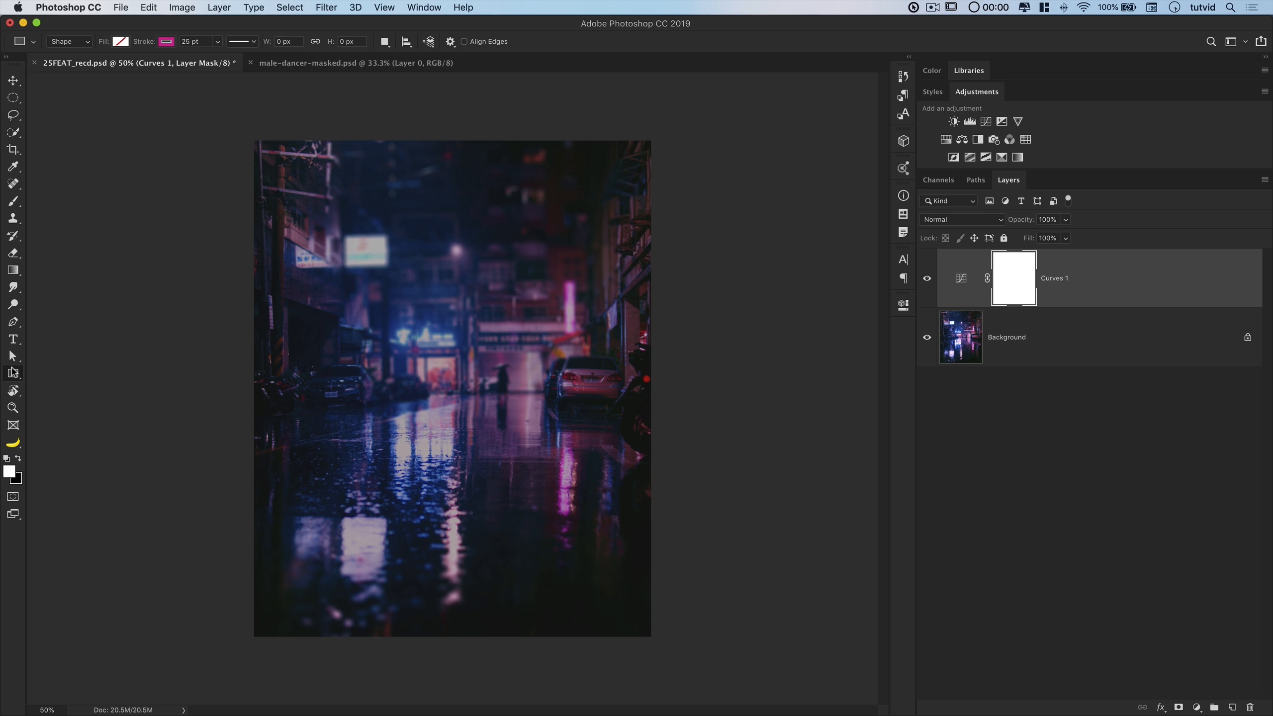
{"action": "left_click", "coordinate": [78, 41]}
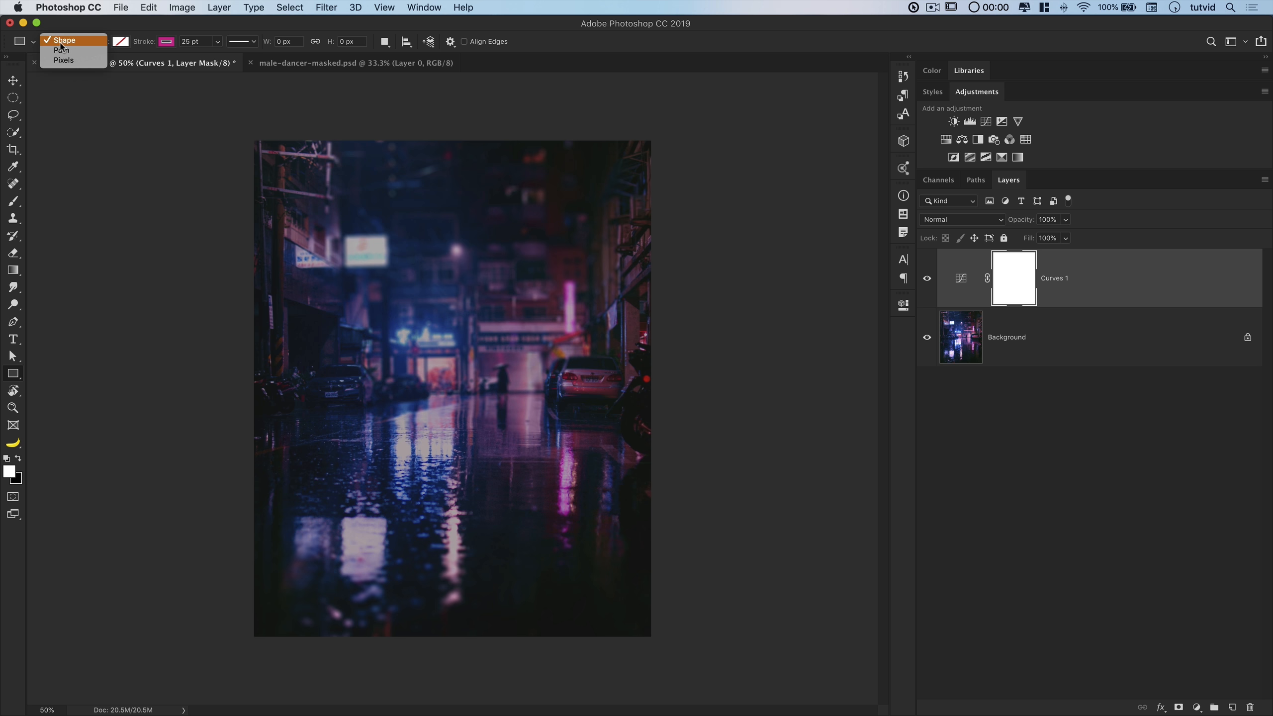
{"action": "left_click", "coordinate": [70, 40]}
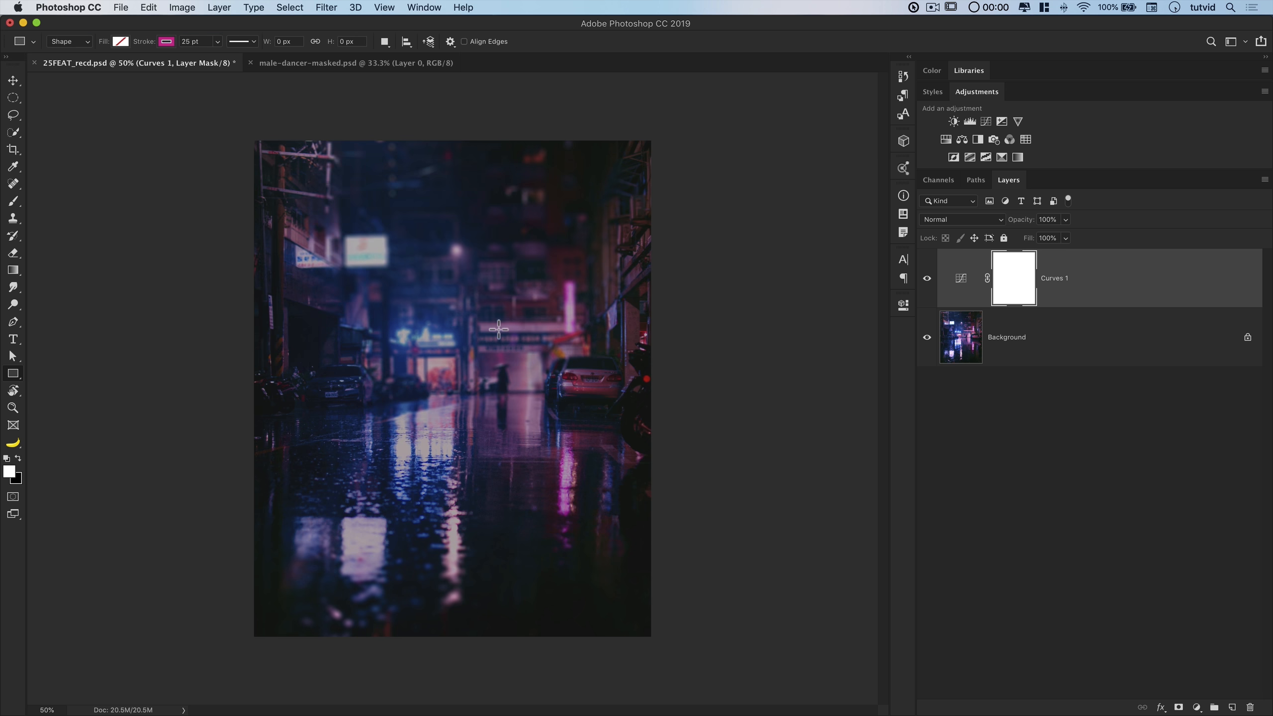
{"action": "left_click", "coordinate": [419, 331]}
{"action": "left_click_drag", "start_coordinate": [780, 462], "coordinate": [633, 398]}
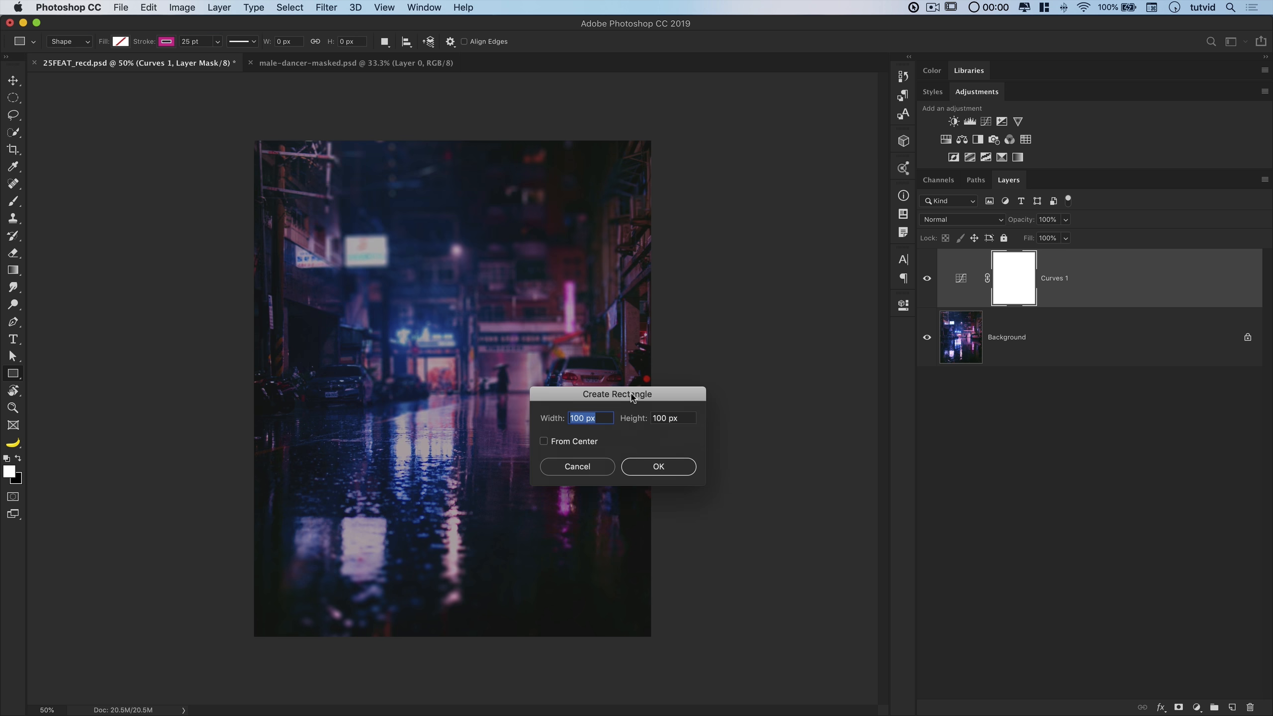
{"action": "type", "text": "600"}
{"action": "key", "text": "Tab"}
{"action": "type", "text": "1230"}
{"action": "key", "text": "Return"}
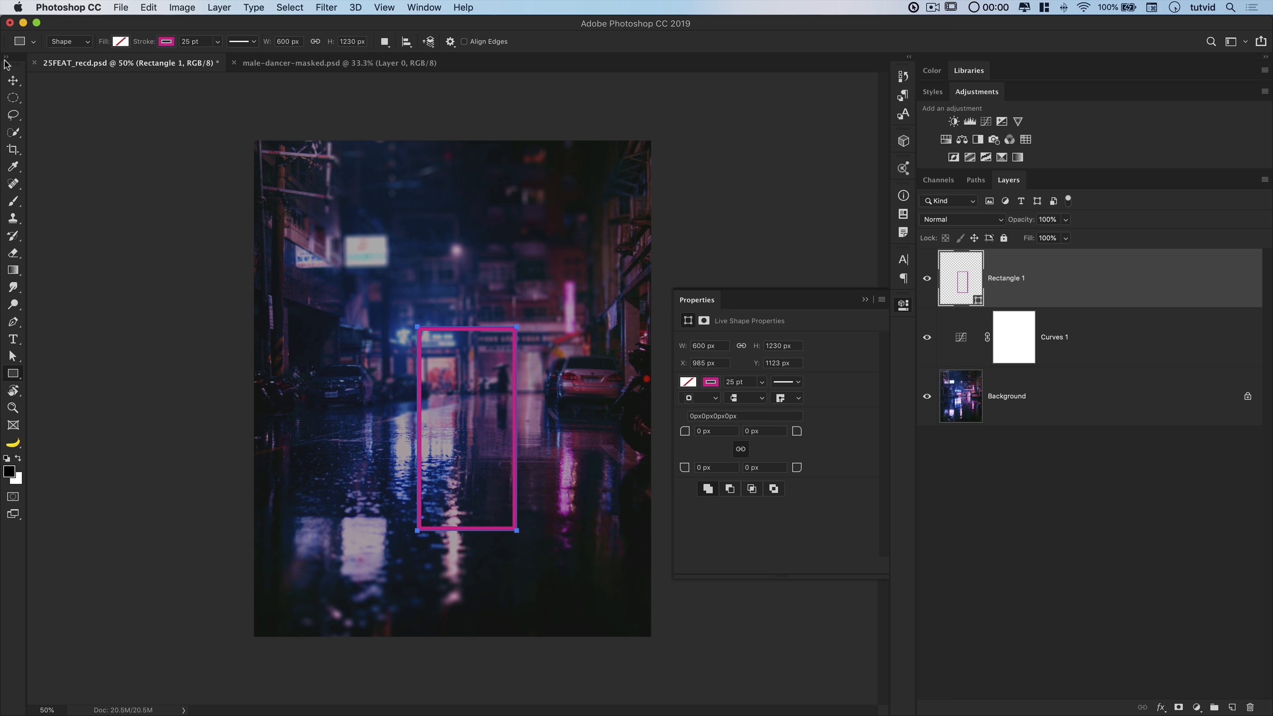
{"action": "left_click", "coordinate": [13, 80]}
{"action": "left_click_drag", "start_coordinate": [459, 337], "coordinate": [444, 291]}
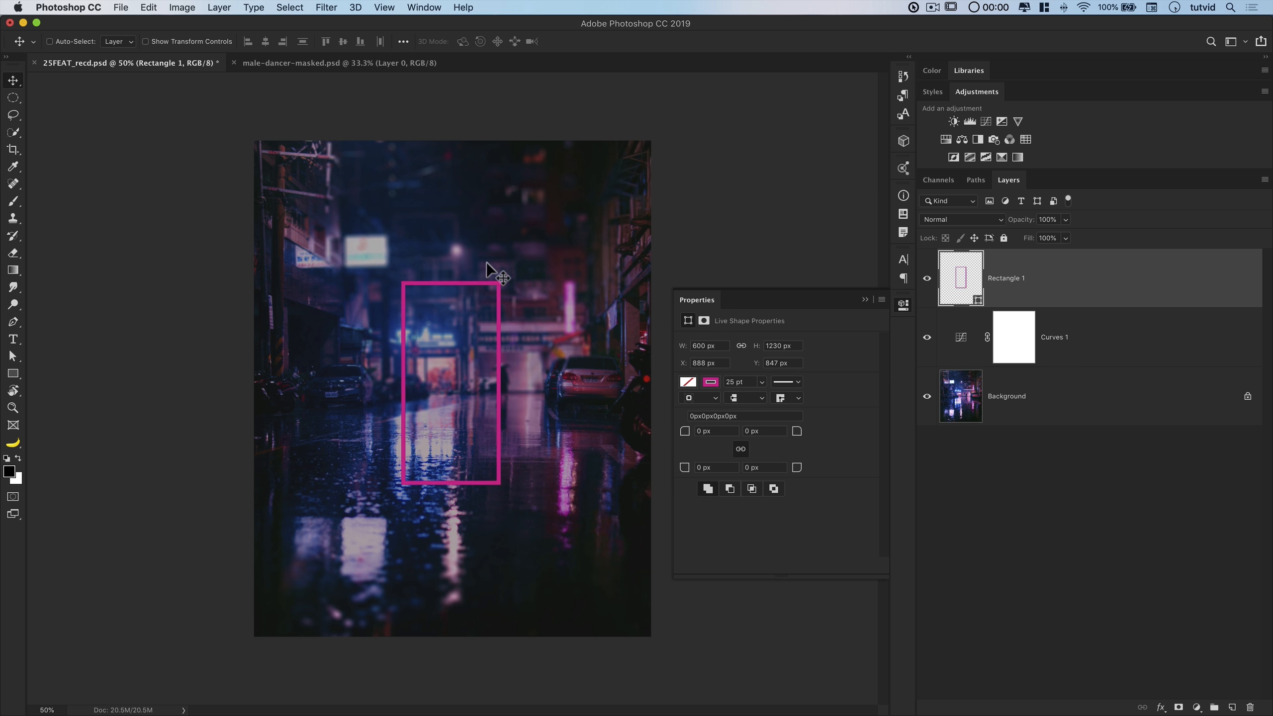
Set the rectangle's stroke colour to d40243
{"action": "left_click", "coordinate": [710, 382]}
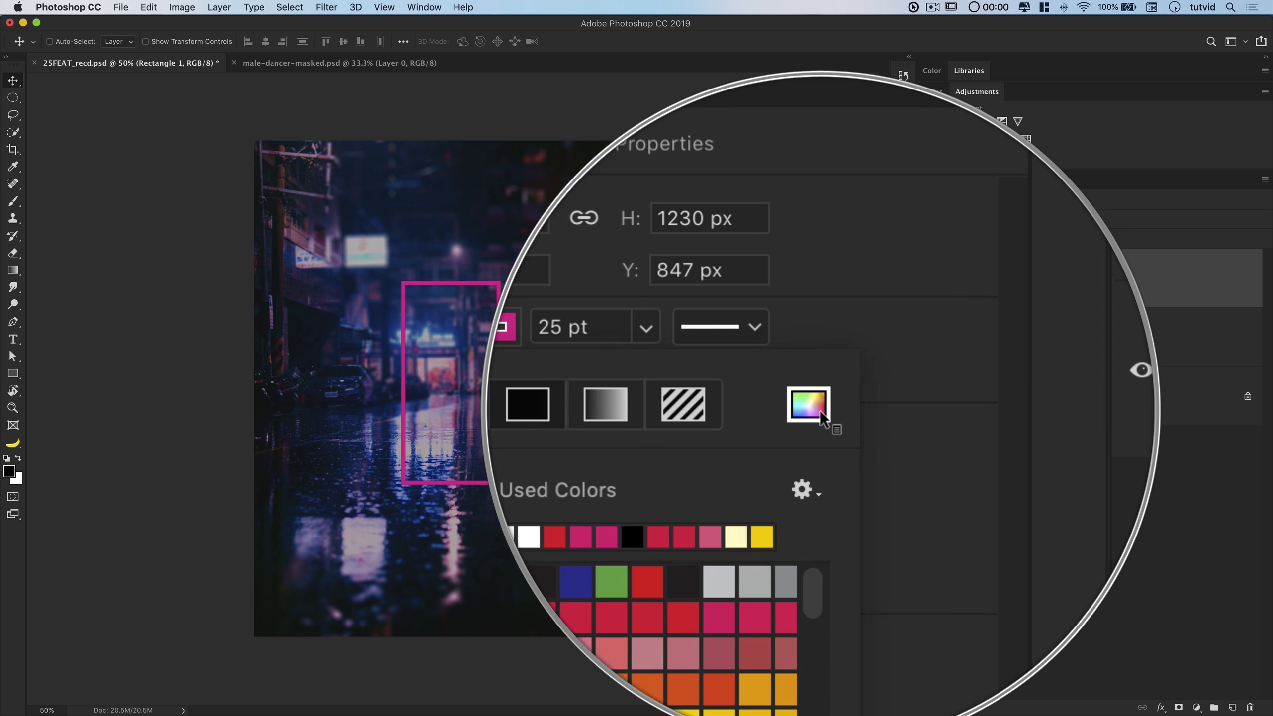
{"action": "left_click", "coordinate": [816, 407]}
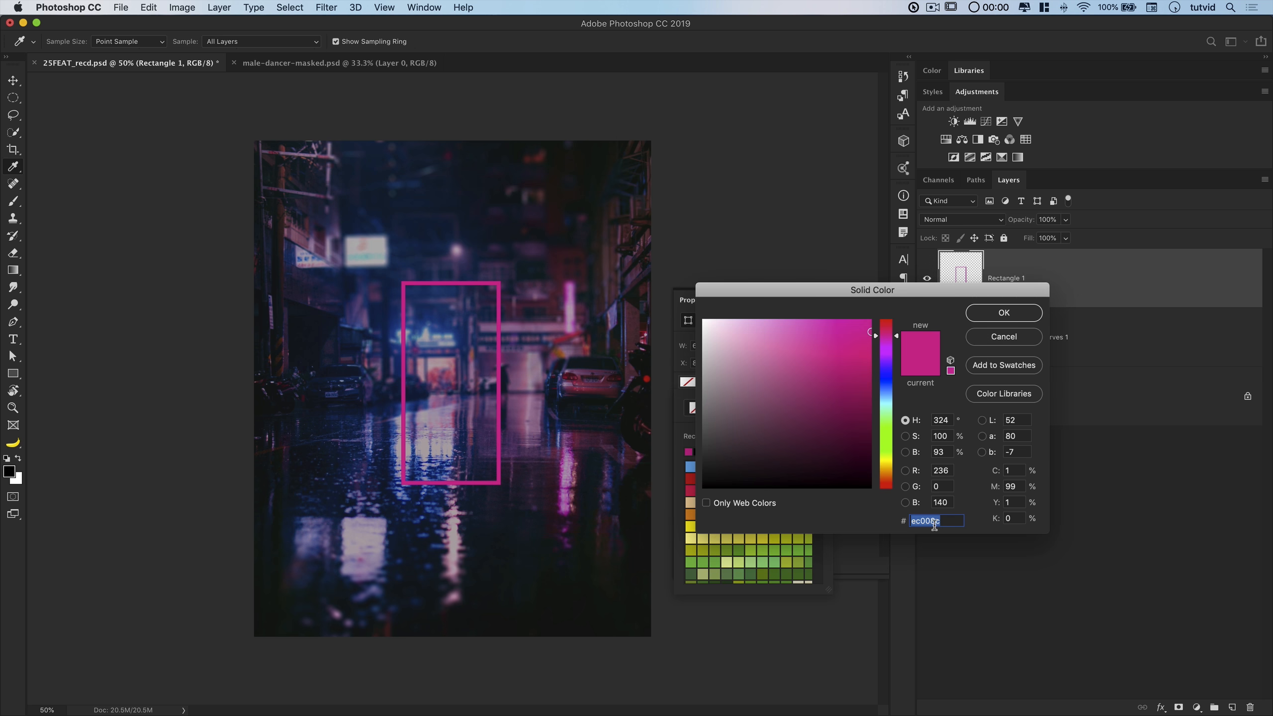
{"action": "type", "text": "d4"}
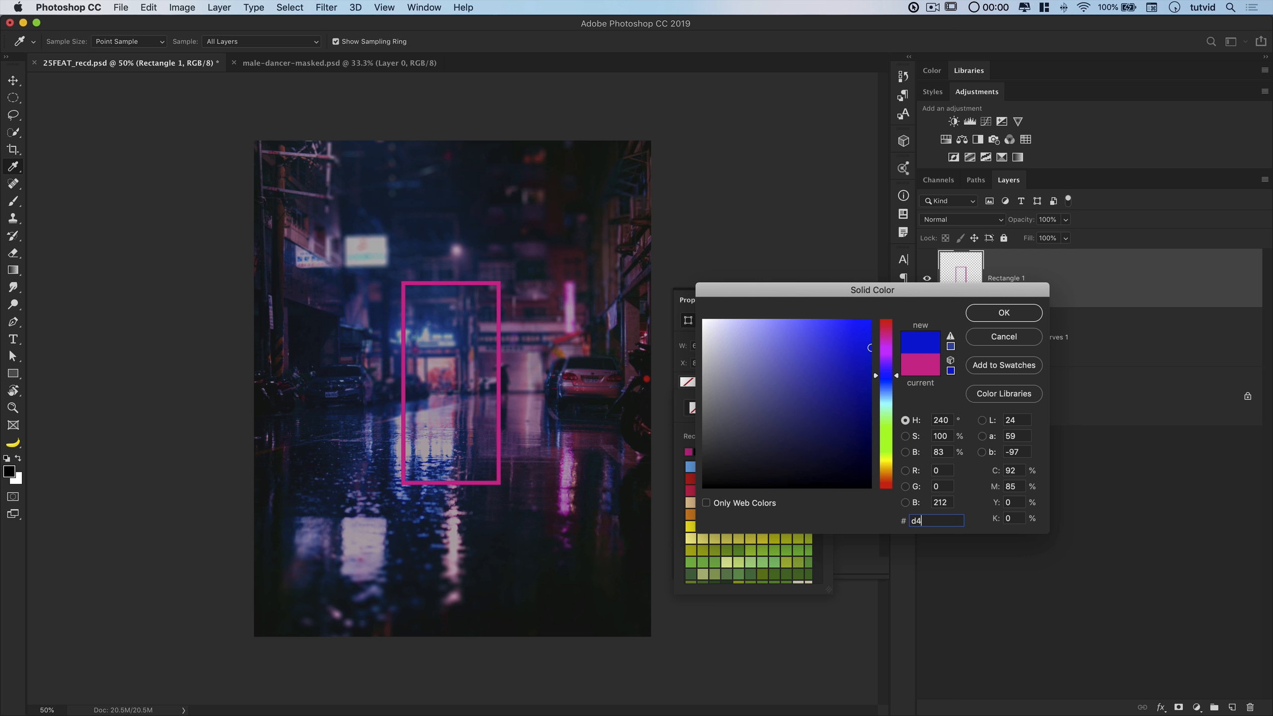
{"action": "type", "text": "0243"}
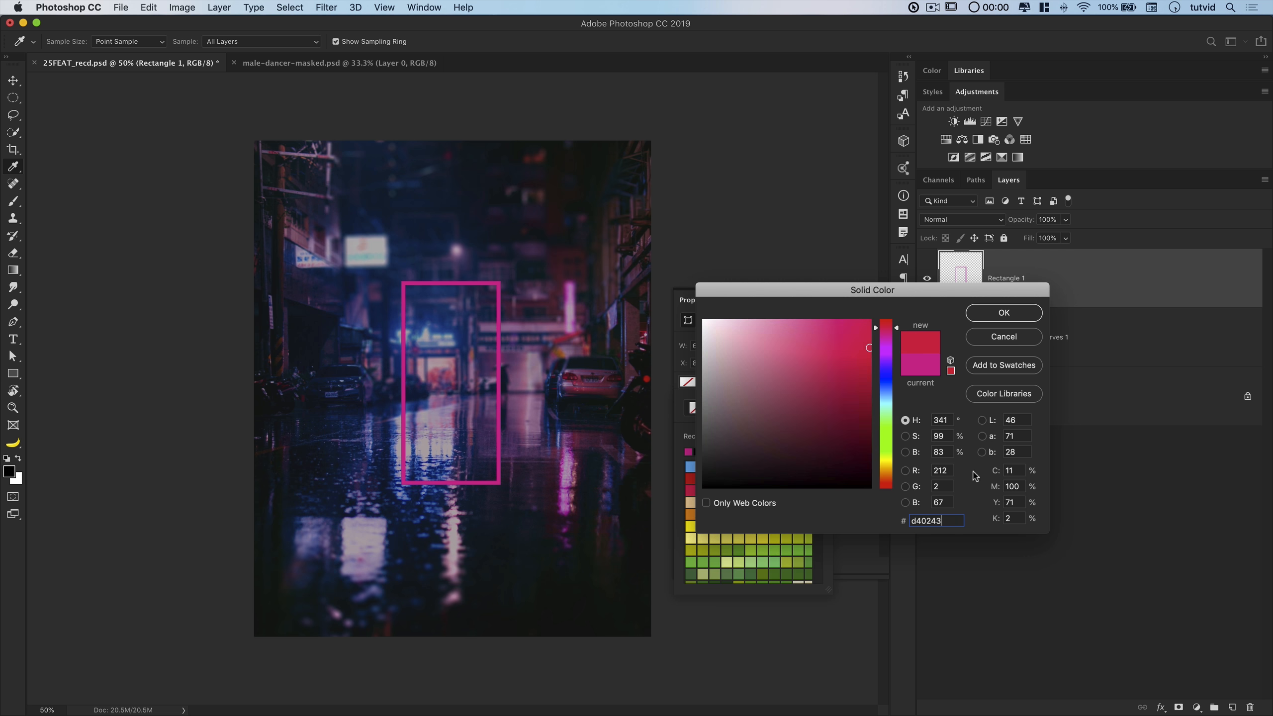
{"action": "left_click_drag", "start_coordinate": [966, 296], "coordinate": [1016, 304]}
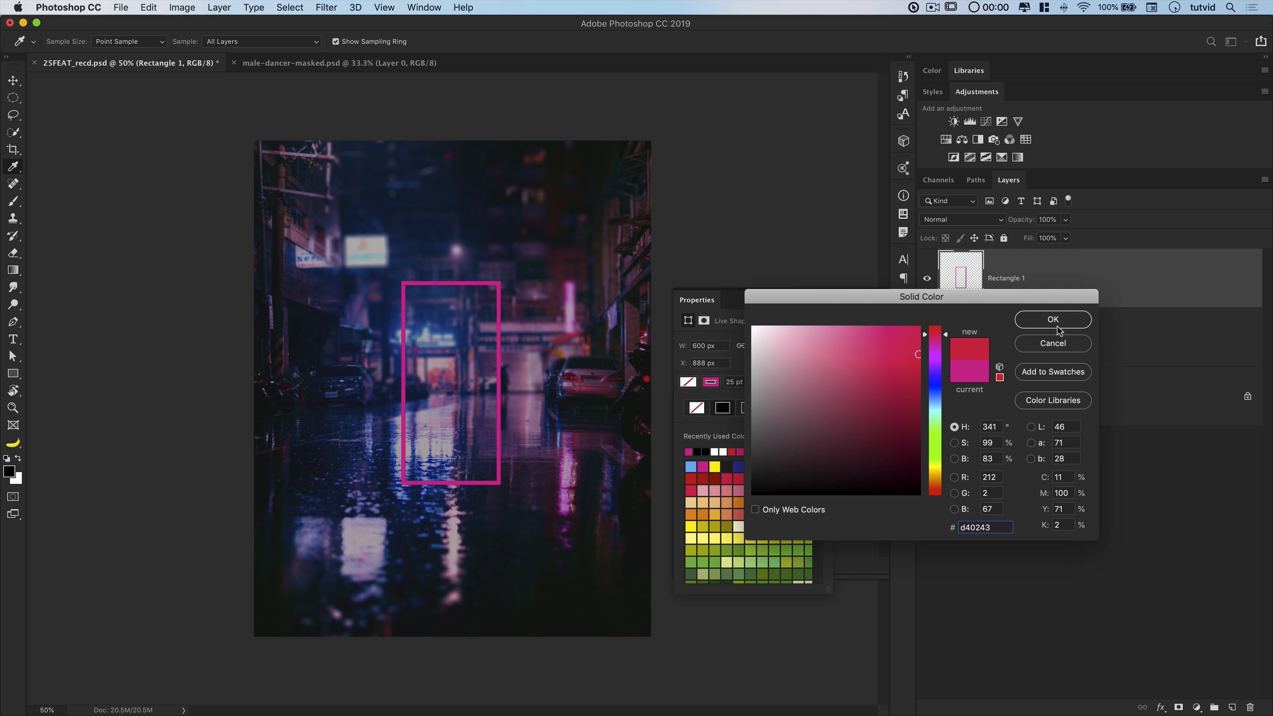
{"action": "left_click", "coordinate": [1052, 319]}
Set the rectangle's stroke width to 30 pt and align the stroke to the centre of the path
{"action": "left_click", "coordinate": [706, 382]}
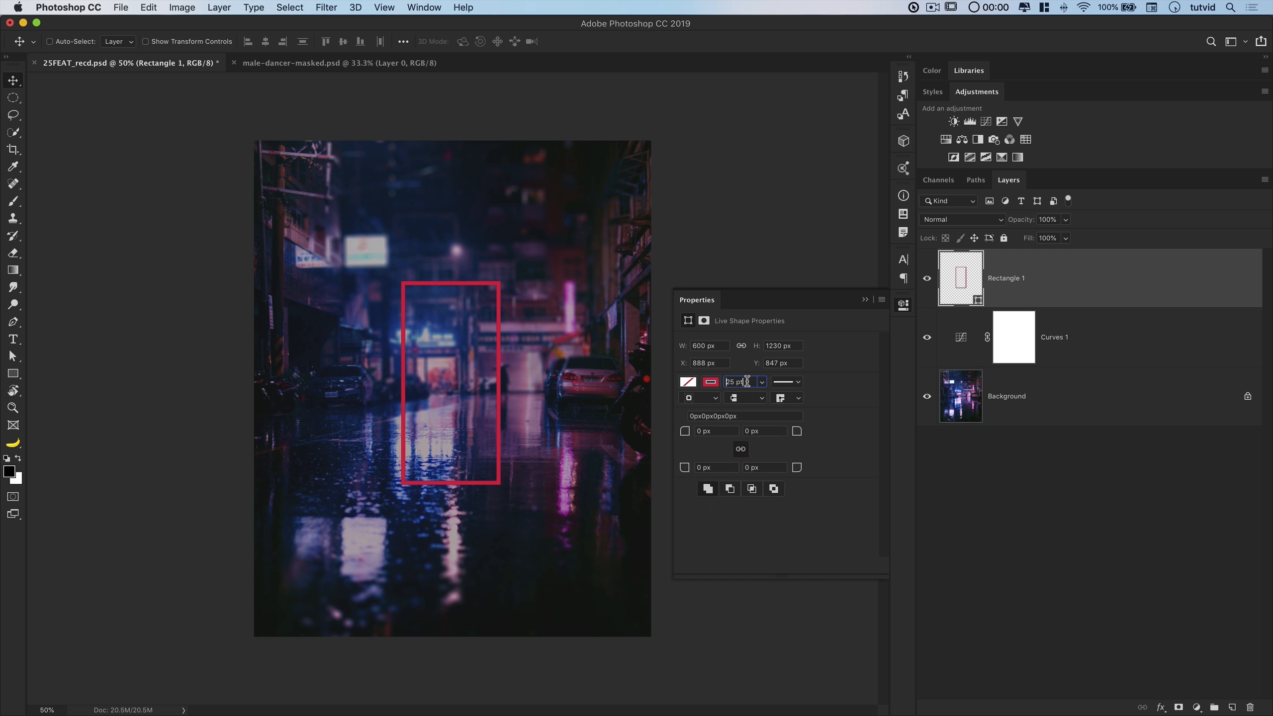
{"action": "type", "text": "30"}
{"action": "key", "text": "Tab"}
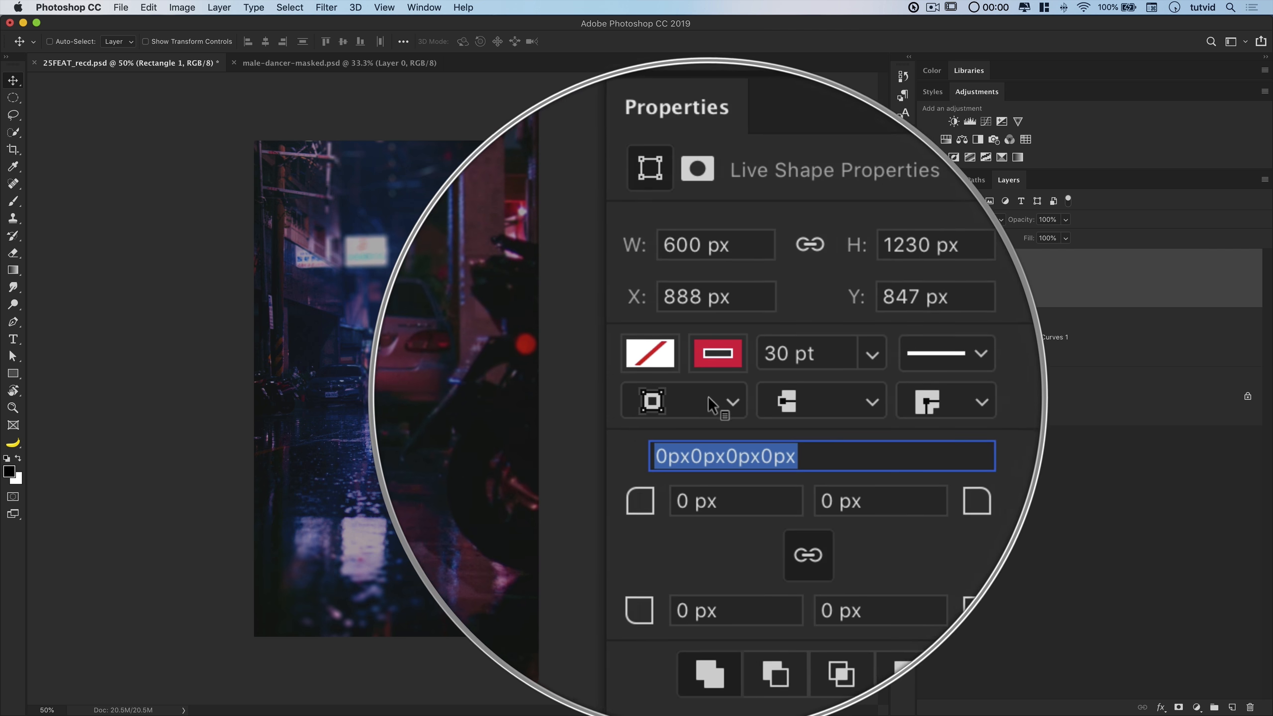
{"action": "left_click", "coordinate": [707, 398]}
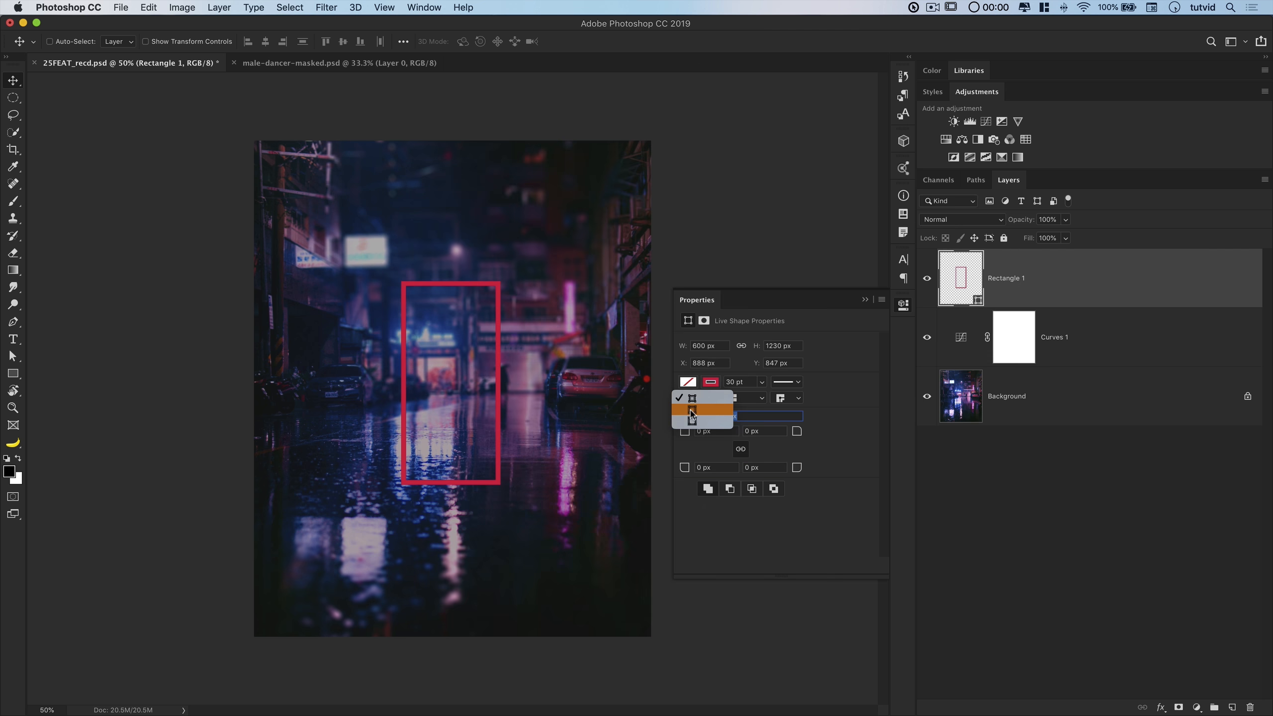
{"action": "left_click", "coordinate": [695, 411]}
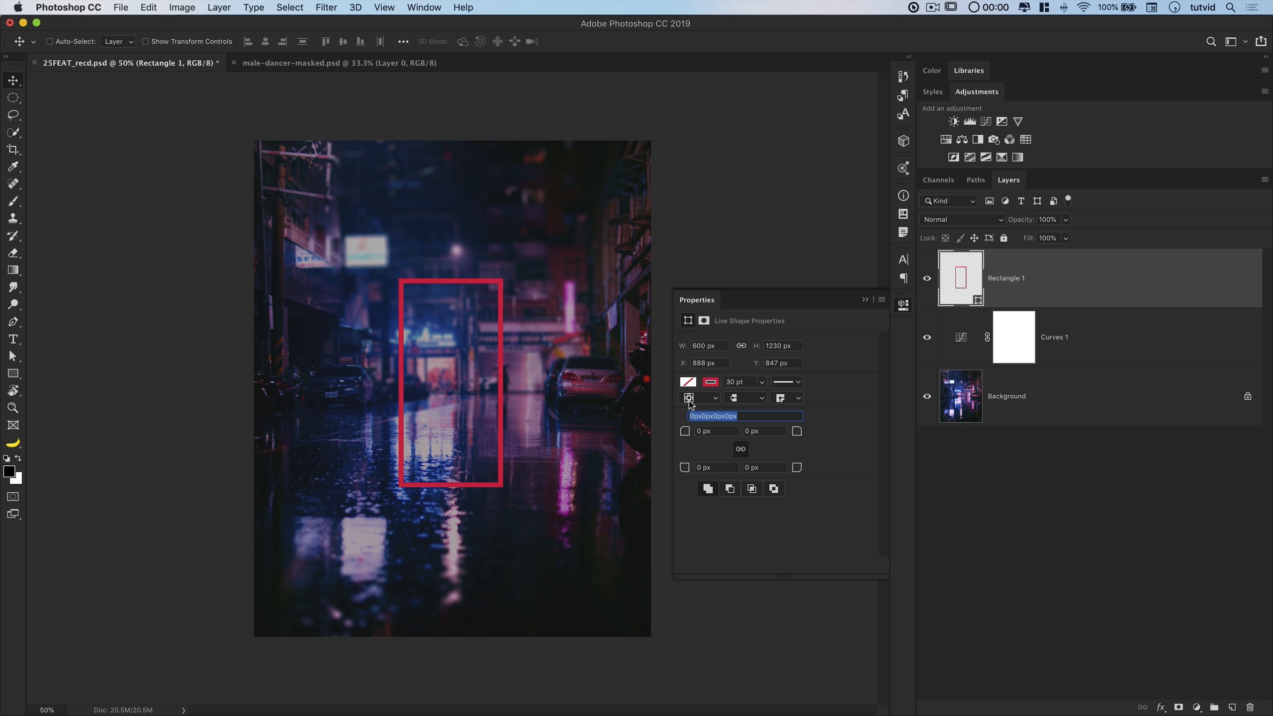
Duplicate the rectangle layer and set the copy's stroke colour to pale yellow fffbcb
{"action": "left_click", "coordinate": [1106, 271]}
{"action": "key", "text": "super+j"}
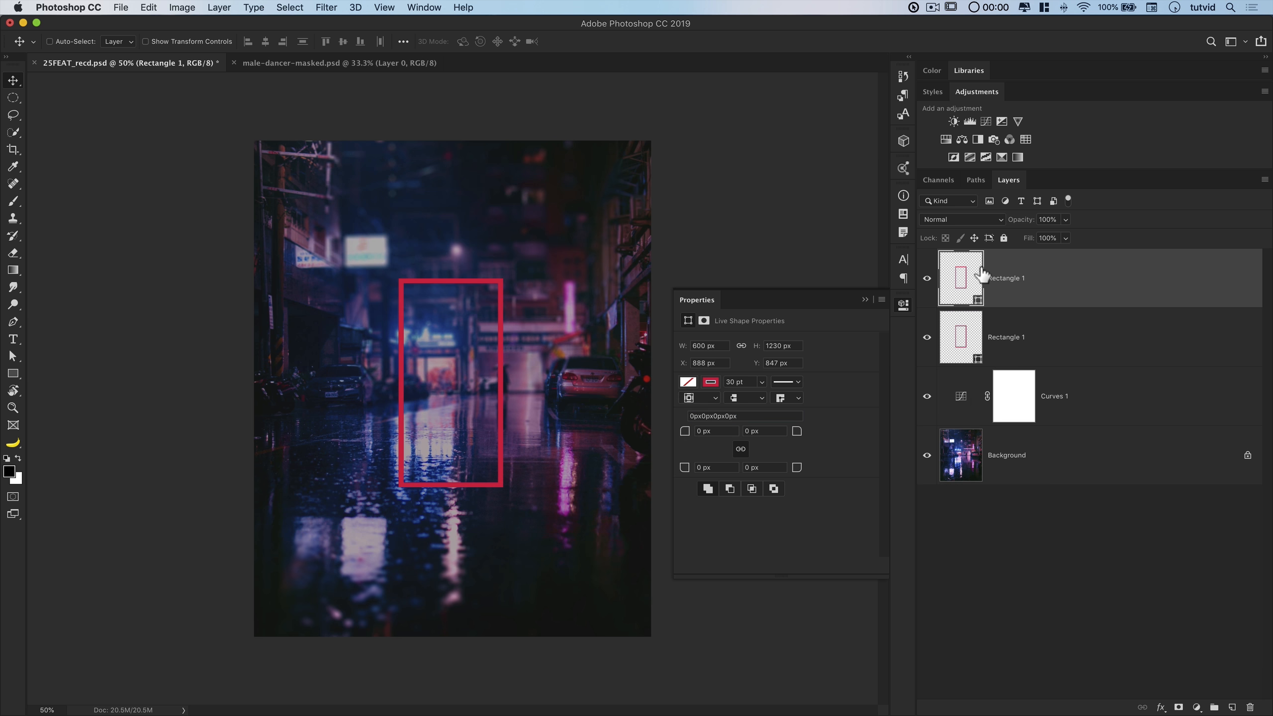
{"action": "left_click", "coordinate": [712, 385]}
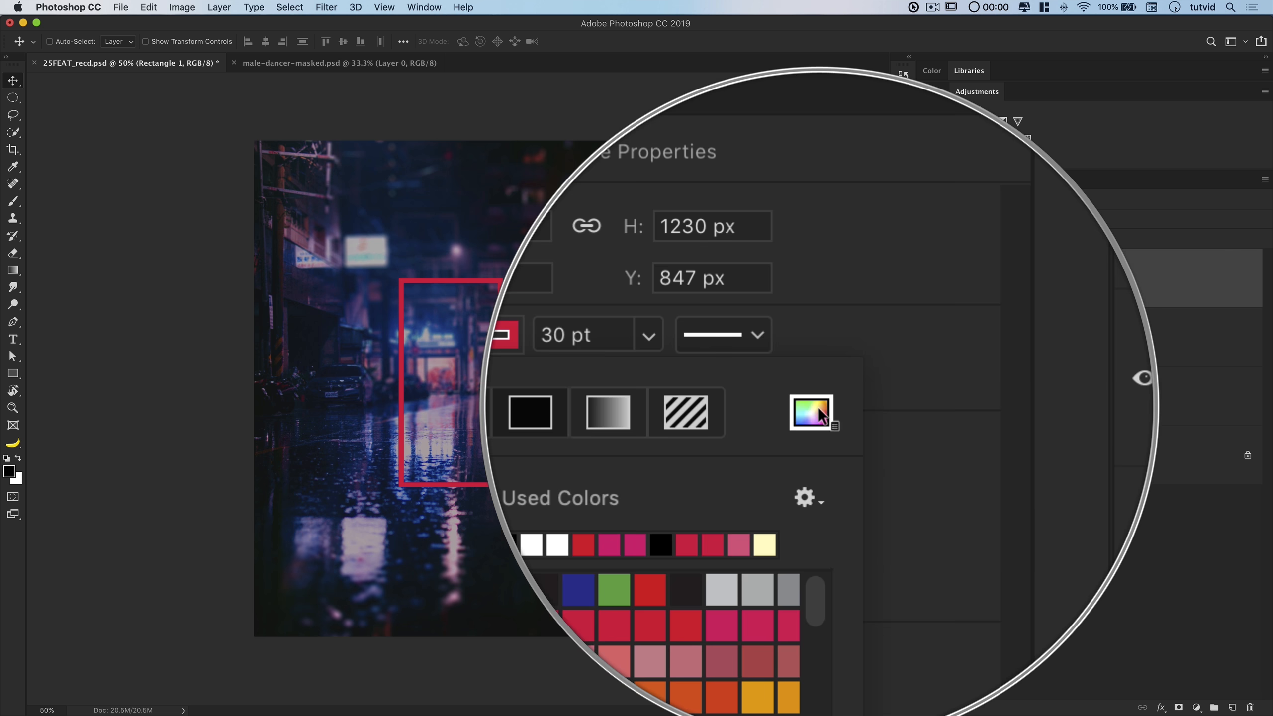
{"action": "left_click", "coordinate": [818, 407]}
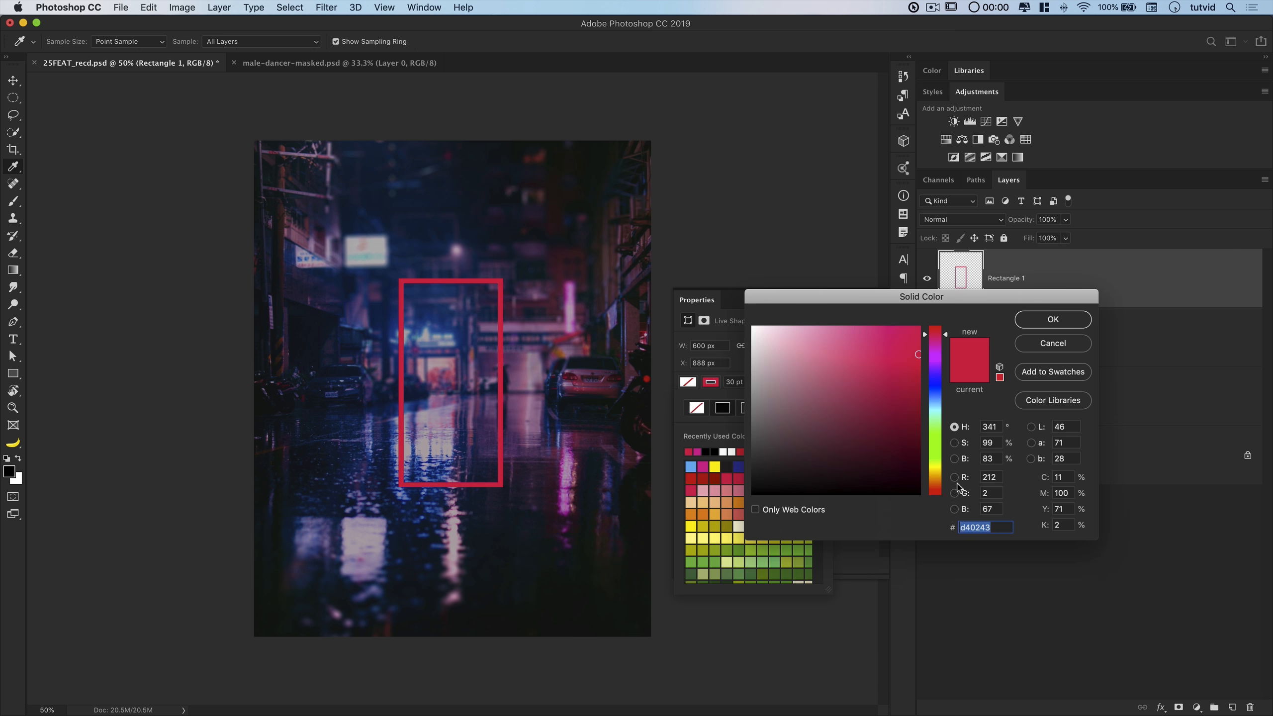
{"action": "type", "text": "fff"}
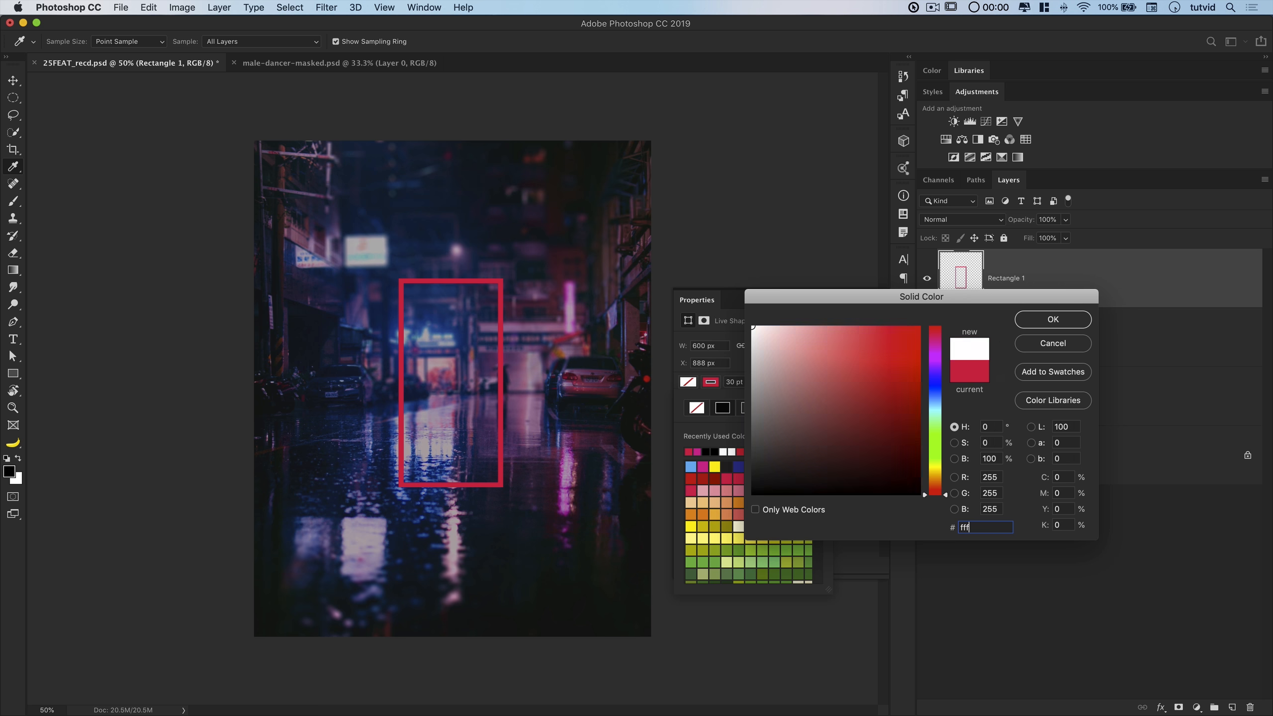
{"action": "type", "text": "bcb"}
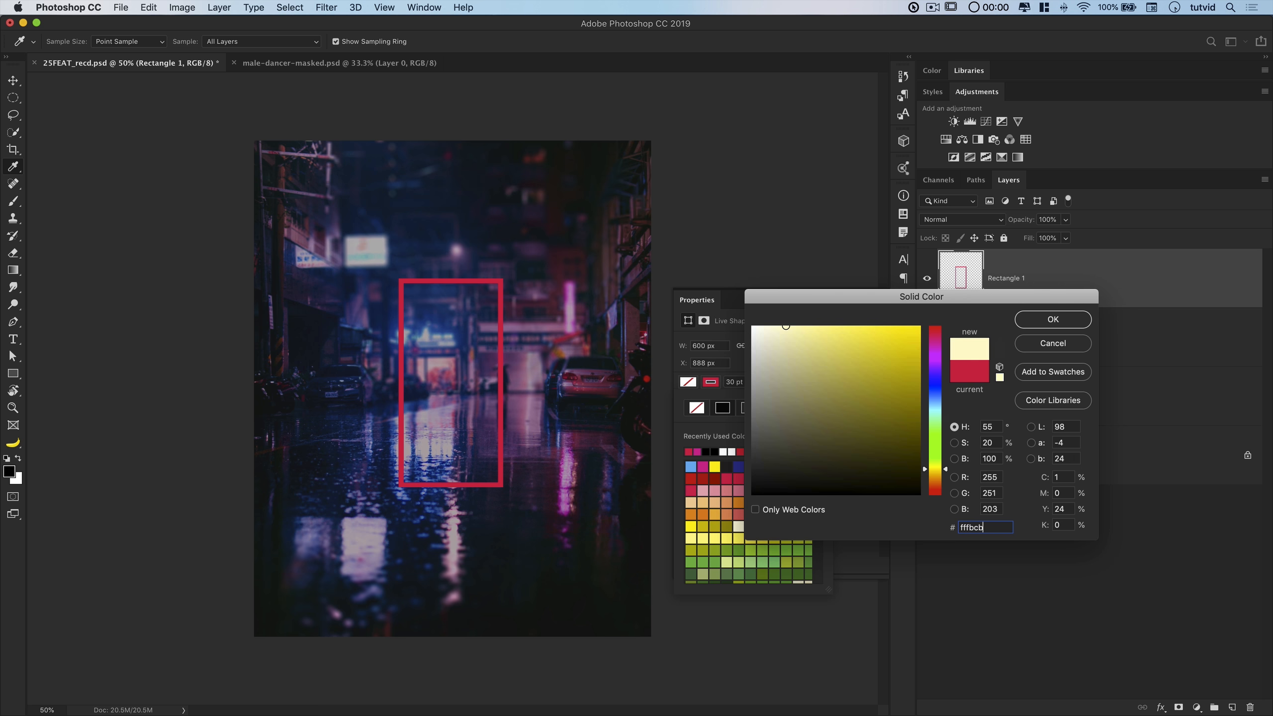
{"action": "left_click", "coordinate": [1053, 319]}
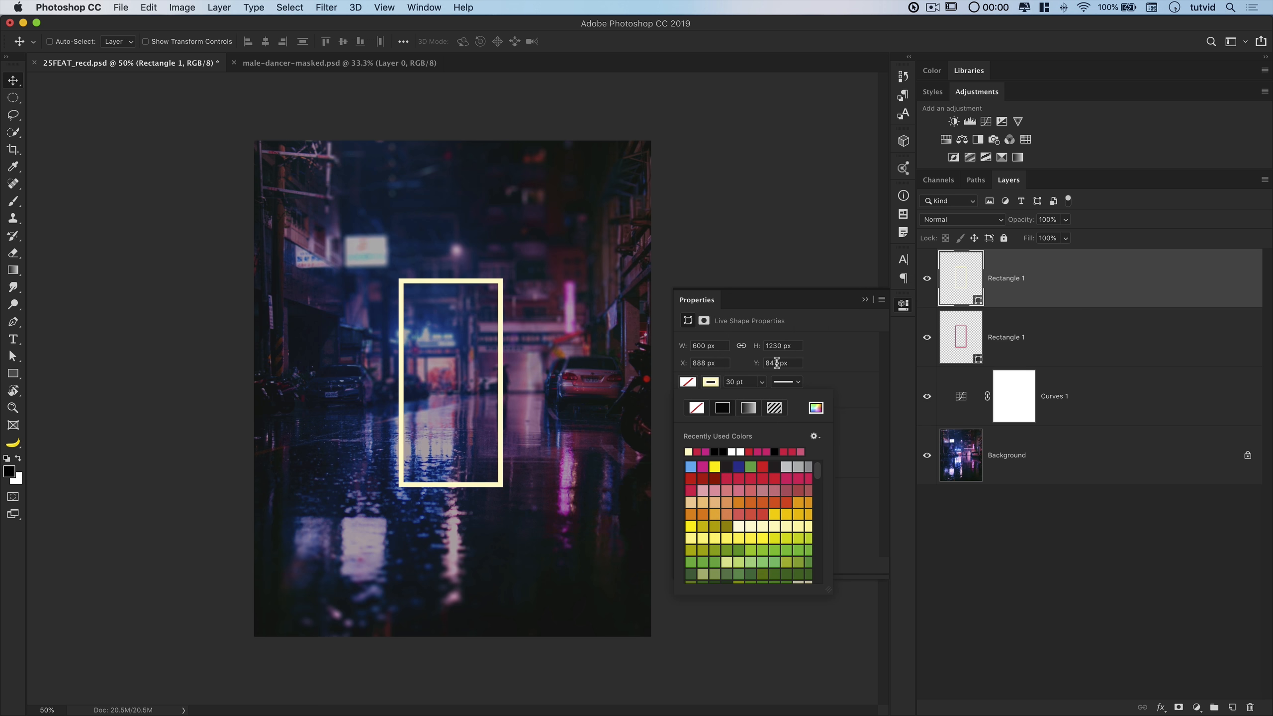
Reduce the stroke width of the pale yellow rectangle to 7 pt
{"action": "left_click", "coordinate": [748, 382]}
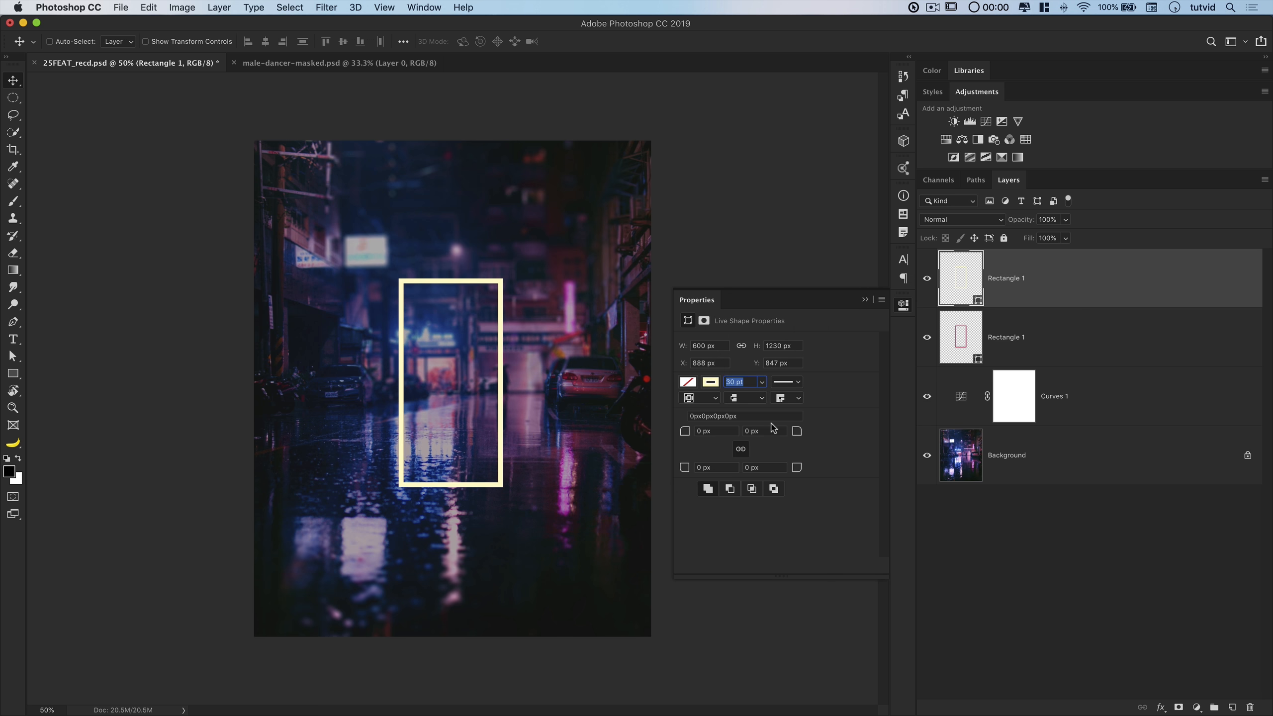
{"action": "type", "text": "7"}
{"action": "key", "text": "Tab"}
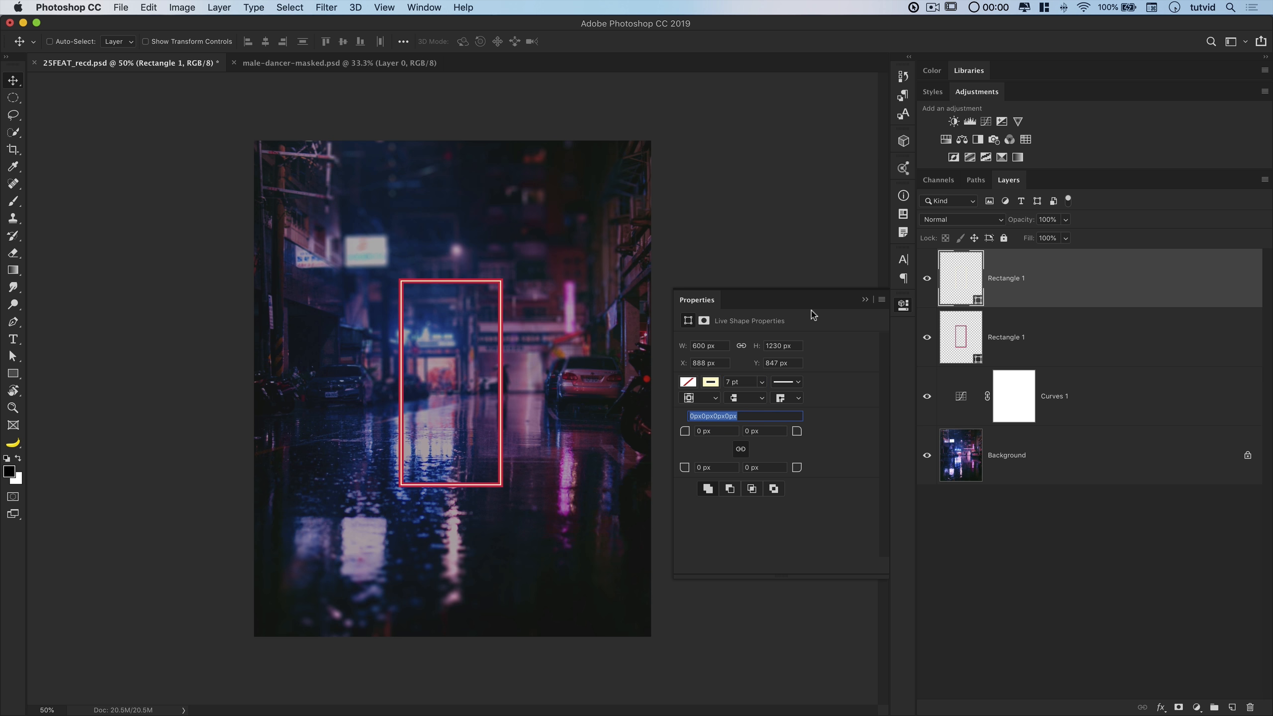
Rename the upper rectangle layer as YellowStroke and the lower one as Pink Stroke
{"action": "double_click", "coordinate": [1013, 283]}
{"action": "type", "text": "YellowStroke"}
{"action": "key", "text": "Return"}
{"action": "double_click", "coordinate": [1007, 338]}
{"action": "type", "text": "Pi"}
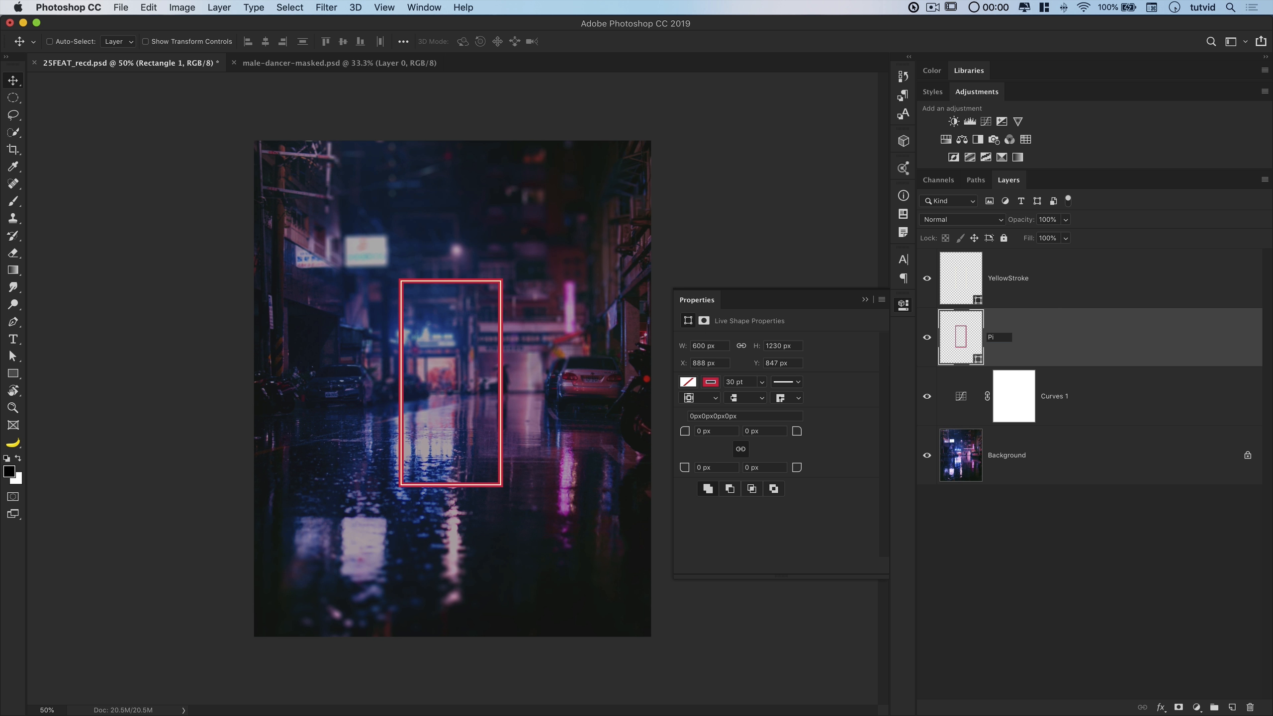
{"action": "type", "text": "nk Stroke"}
{"action": "key", "text": "Return"}
Hide the YellowStroke layer and duplicate the Pink Stroke layer twice
{"action": "left_click", "coordinate": [926, 279]}
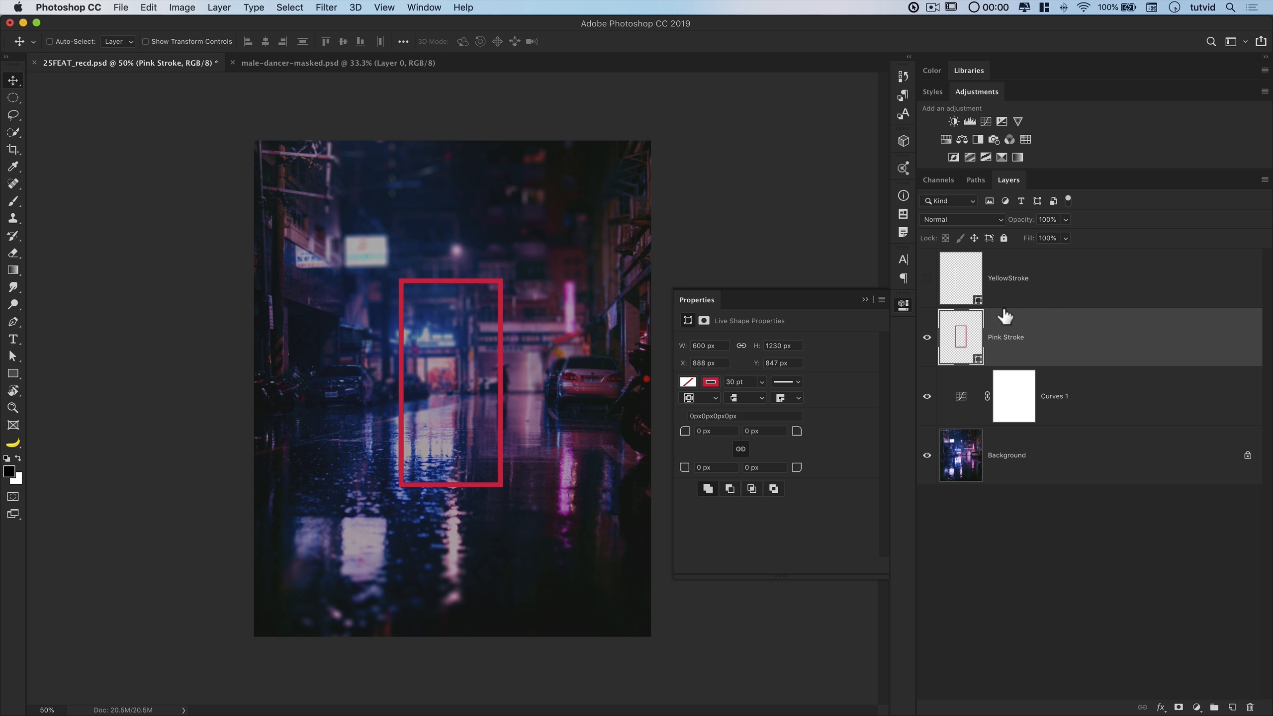
{"action": "left_click", "coordinate": [904, 307]}
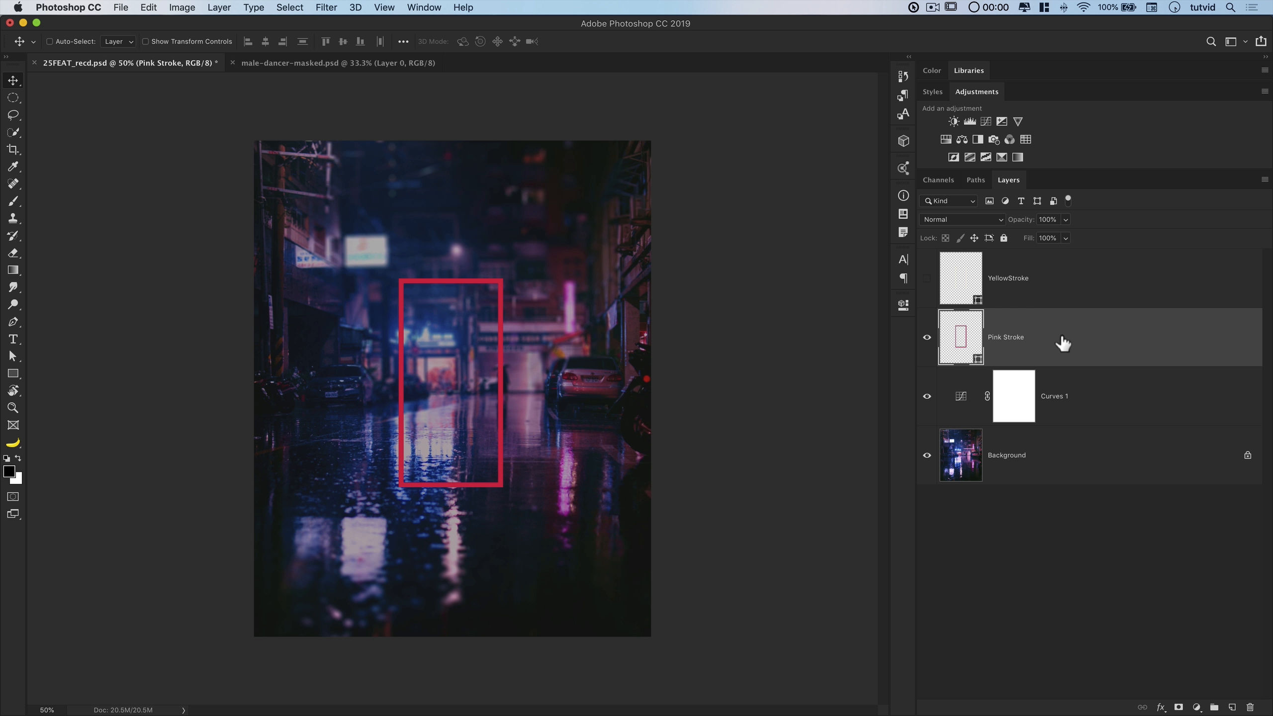
{"action": "key", "text": "super+j"}
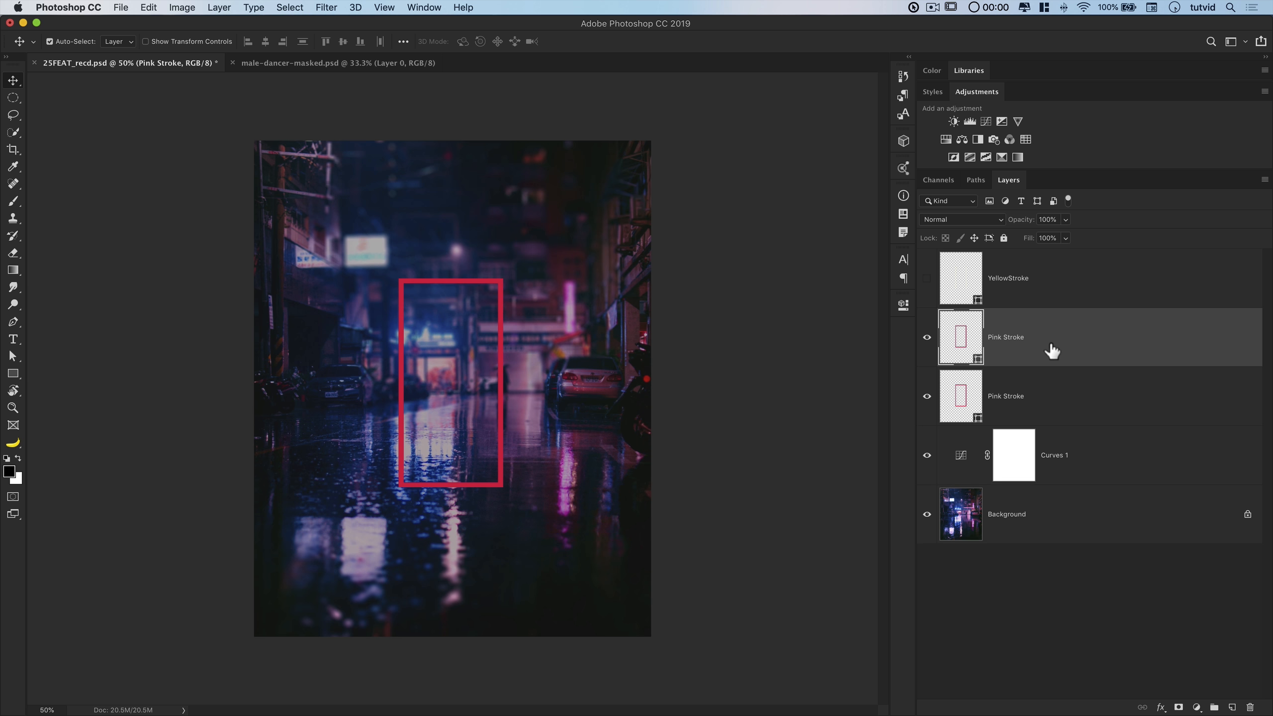
{"action": "key", "text": "super+j"}
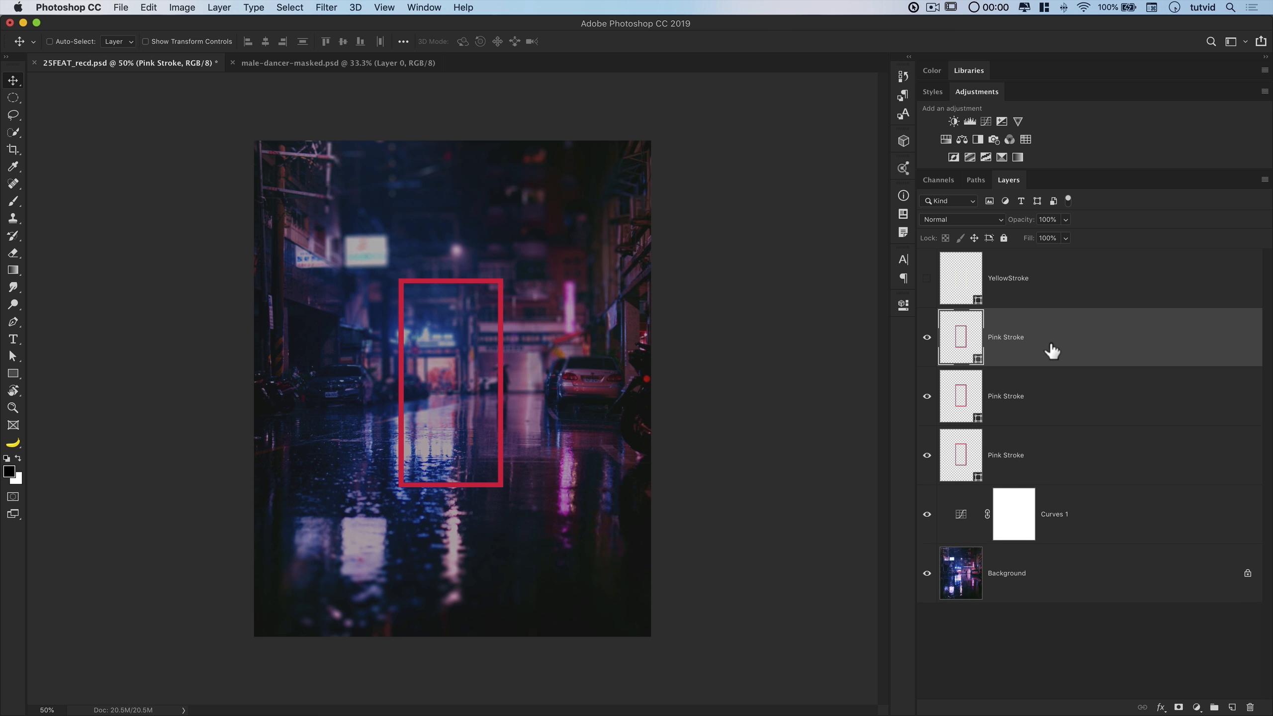
Convert the lowest Pink Stroke layer to a smart object and apply a Gaussian Blur with a 35-pixel radius
{"action": "left_click", "coordinate": [1043, 461]}
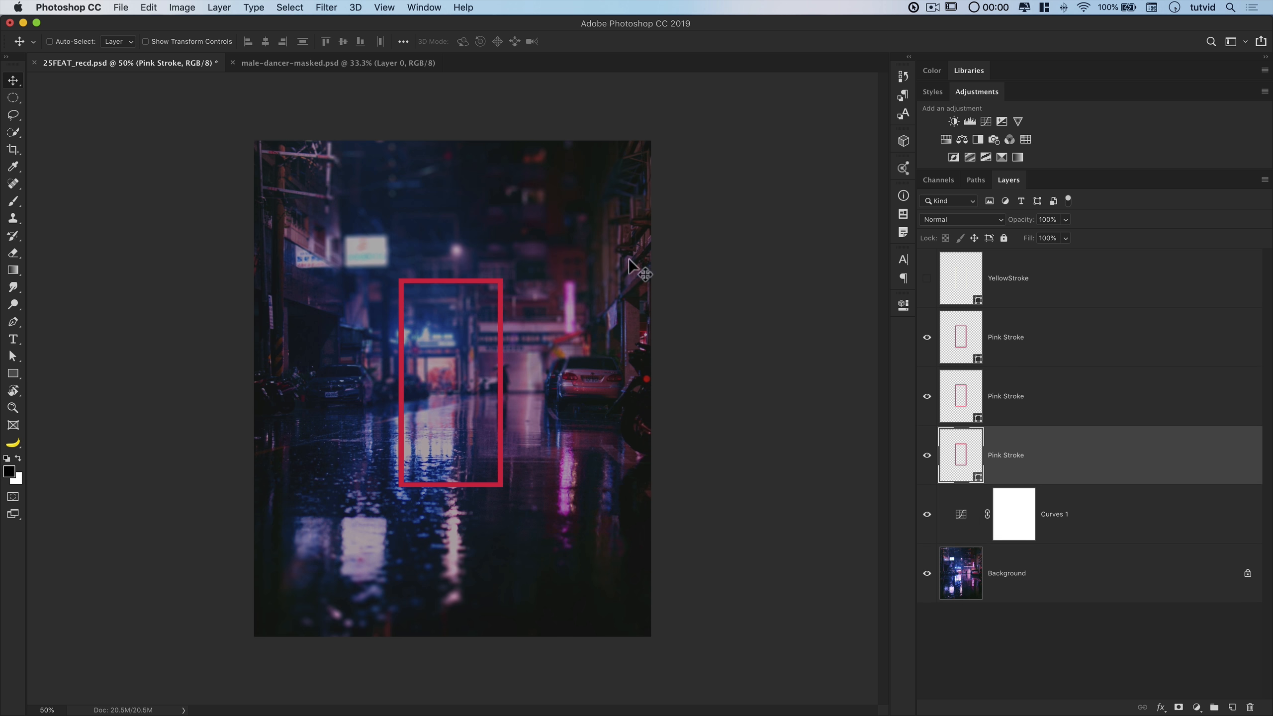
{"action": "left_click", "coordinate": [320, 7]}
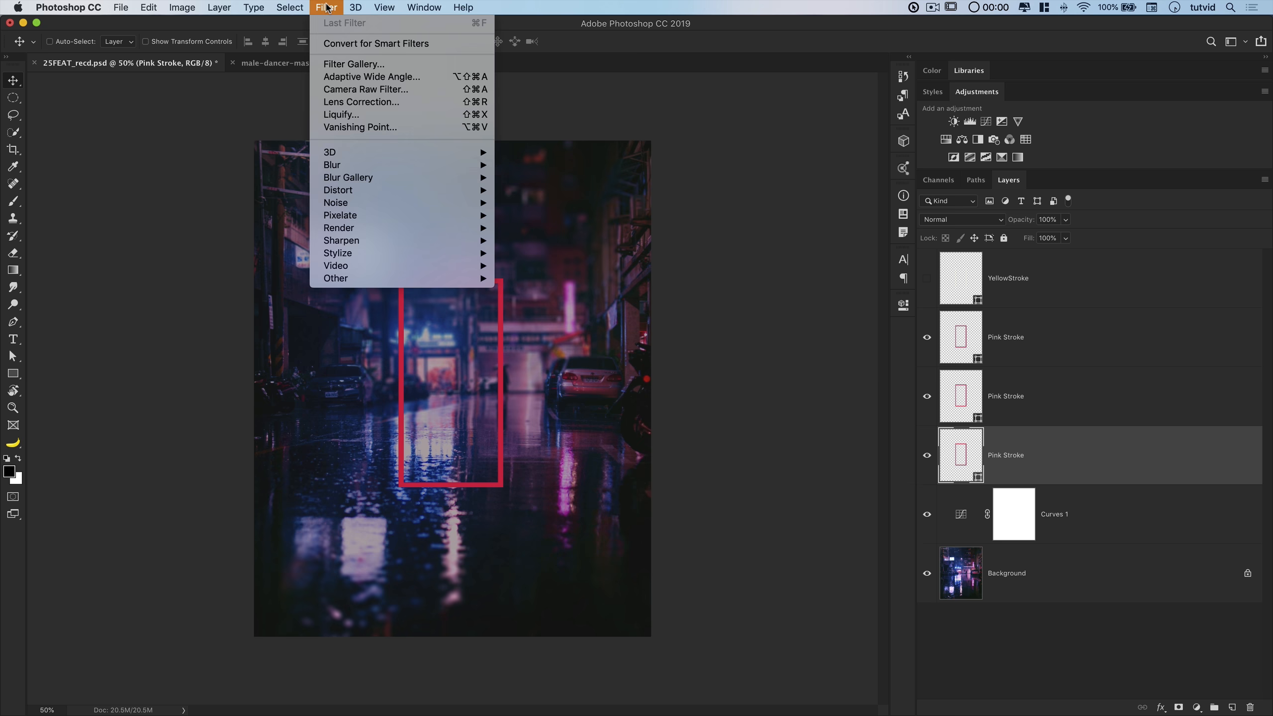
{"action": "mouse_move", "coordinate": [451, 166]}
{"action": "left_click", "coordinate": [560, 223]}
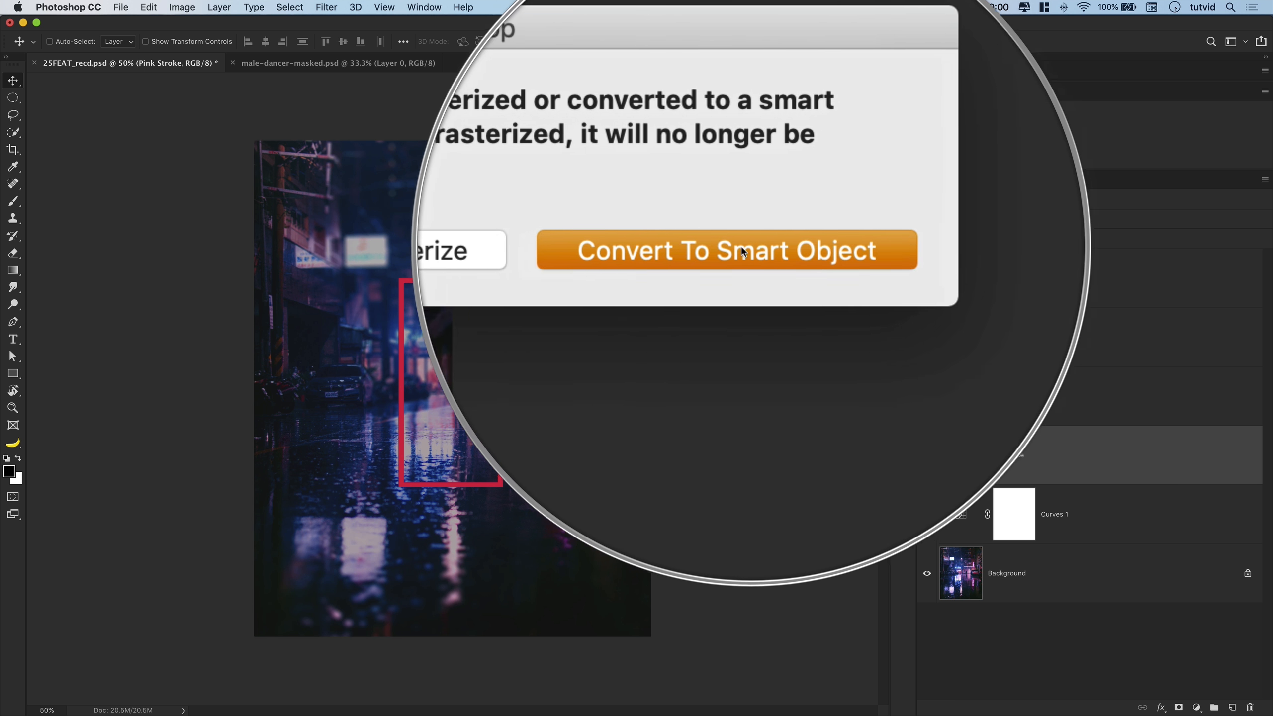
{"action": "left_click", "coordinate": [742, 248]}
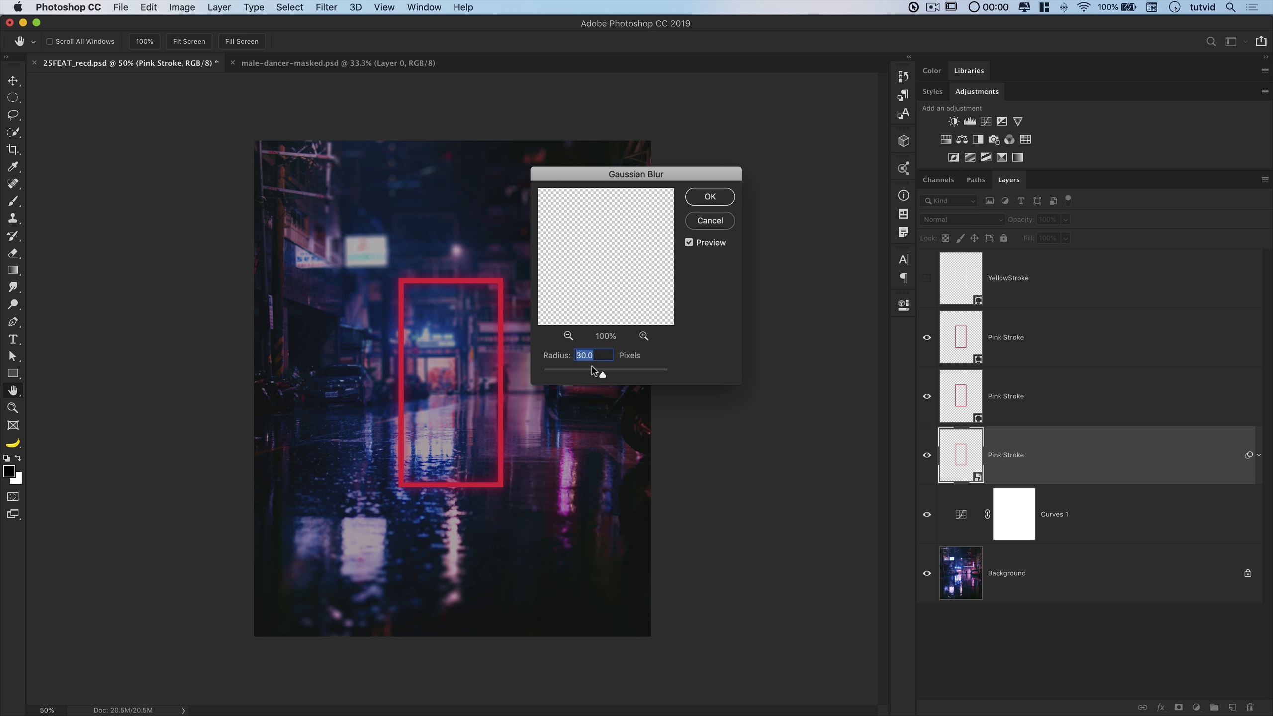
{"action": "type", "text": "35"}
{"action": "left_click", "coordinate": [712, 197]}
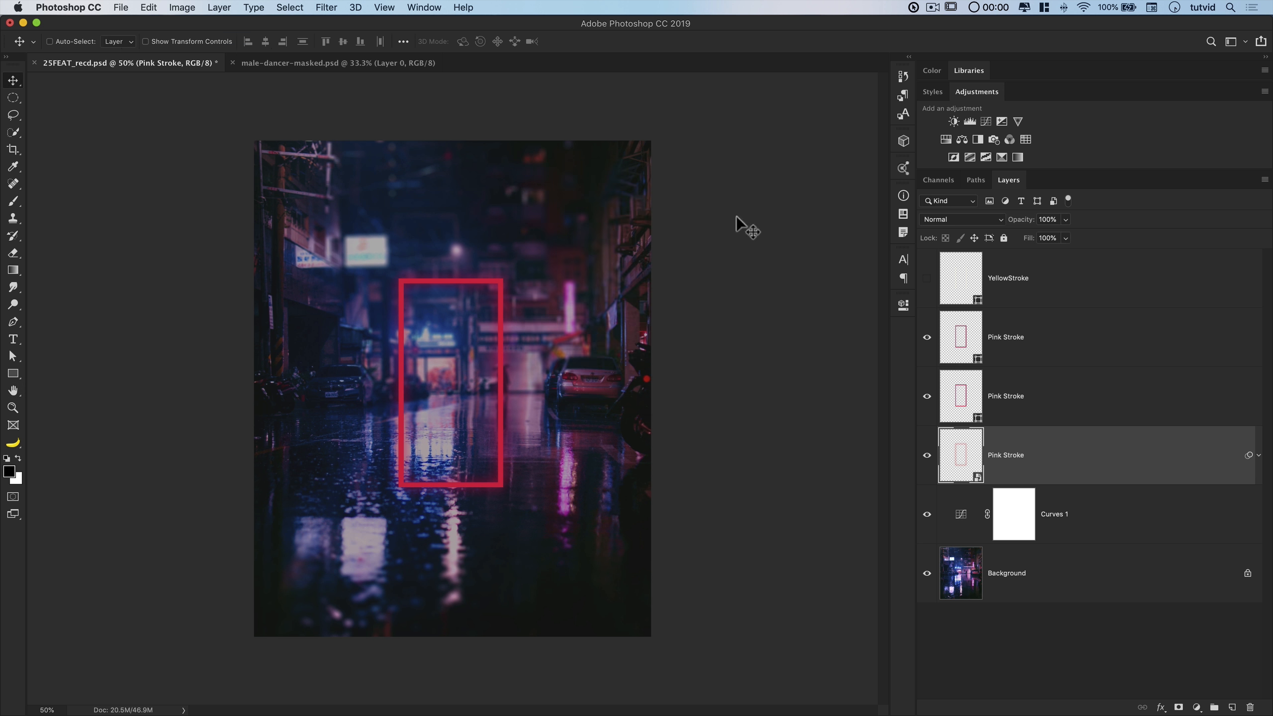
Convert the middle Pink Stroke layer to a smart object and blur it with a 25-pixel Gaussian Blur
{"action": "left_click", "coordinate": [1052, 407]}
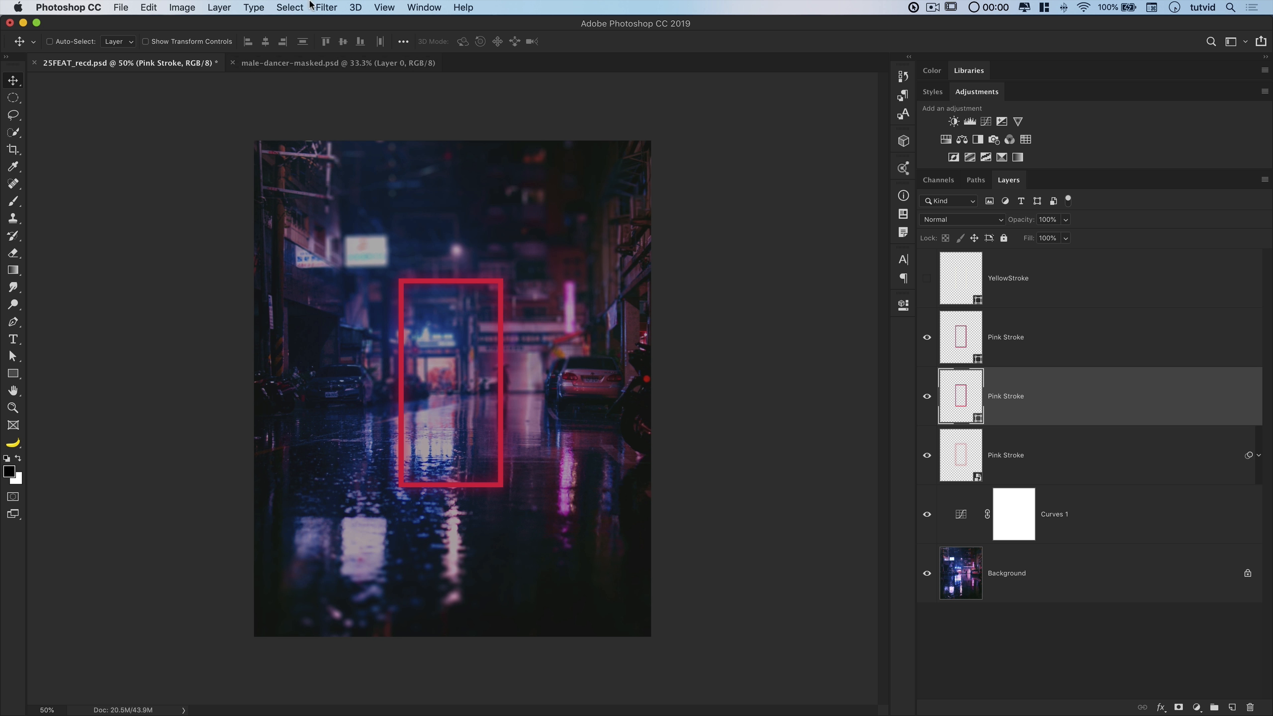
{"action": "left_click", "coordinate": [323, 7]}
{"action": "mouse_move", "coordinate": [416, 166]}
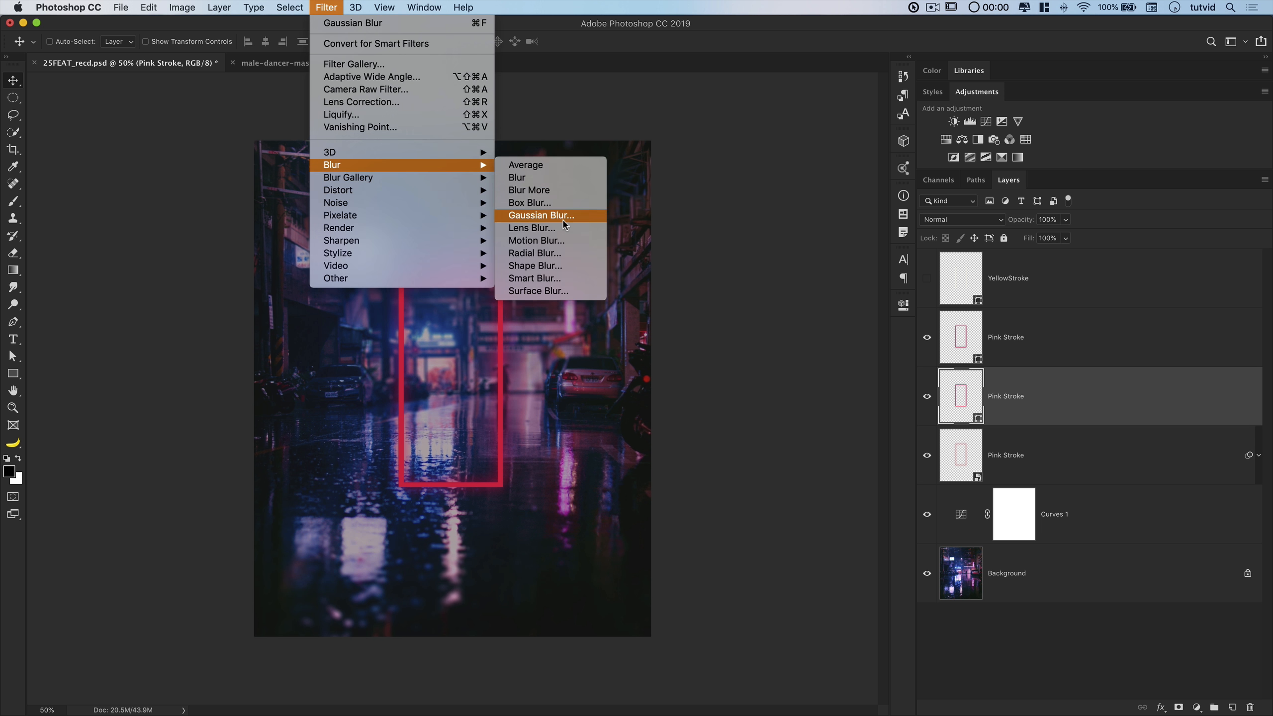
{"action": "left_click", "coordinate": [563, 219]}
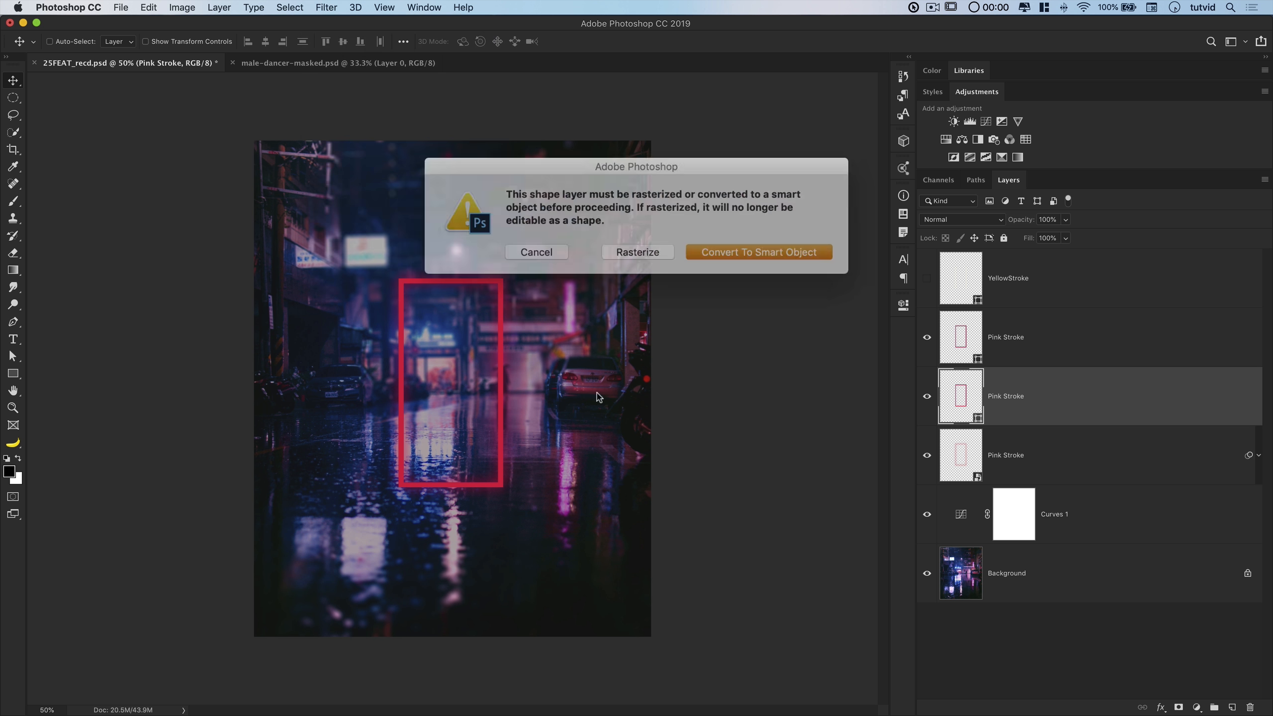
{"action": "left_click", "coordinate": [726, 247]}
{"action": "type", "text": "25"}
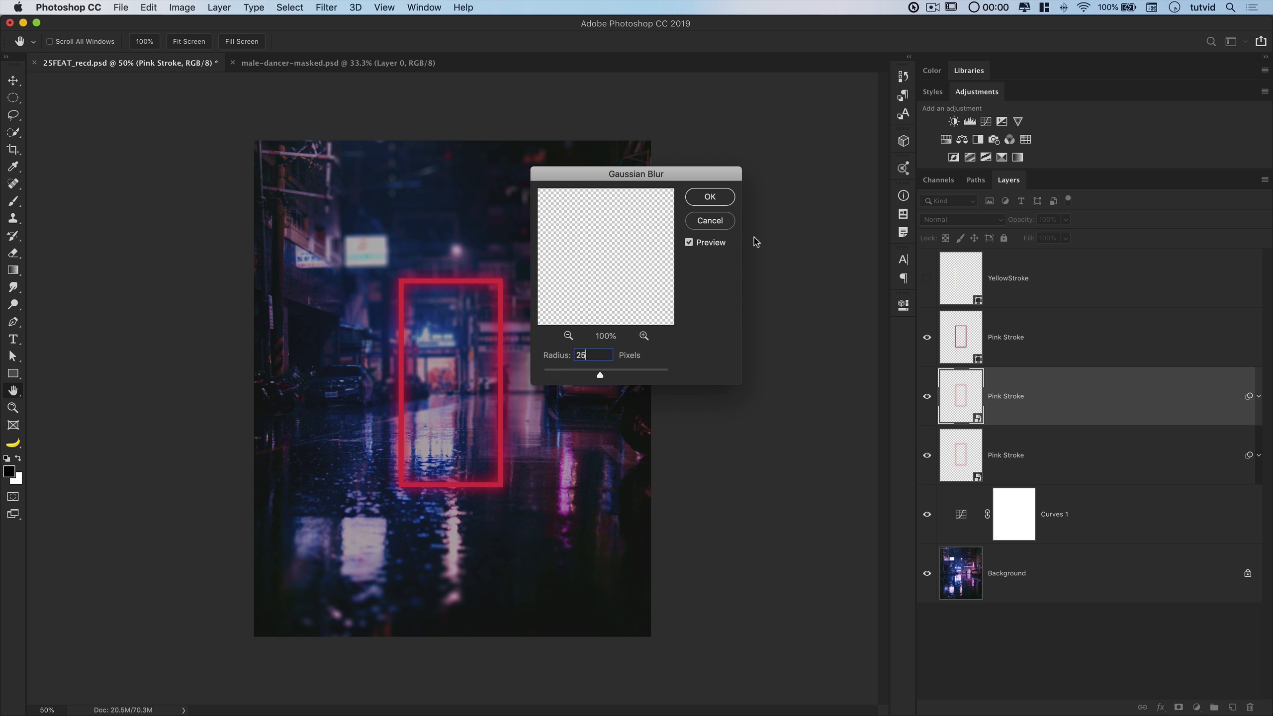
{"action": "left_click", "coordinate": [710, 196]}
Convert the uppermost Pink Stroke layer to a smart object and apply a Gaussian Blur to it
{"action": "left_click", "coordinate": [1042, 347]}
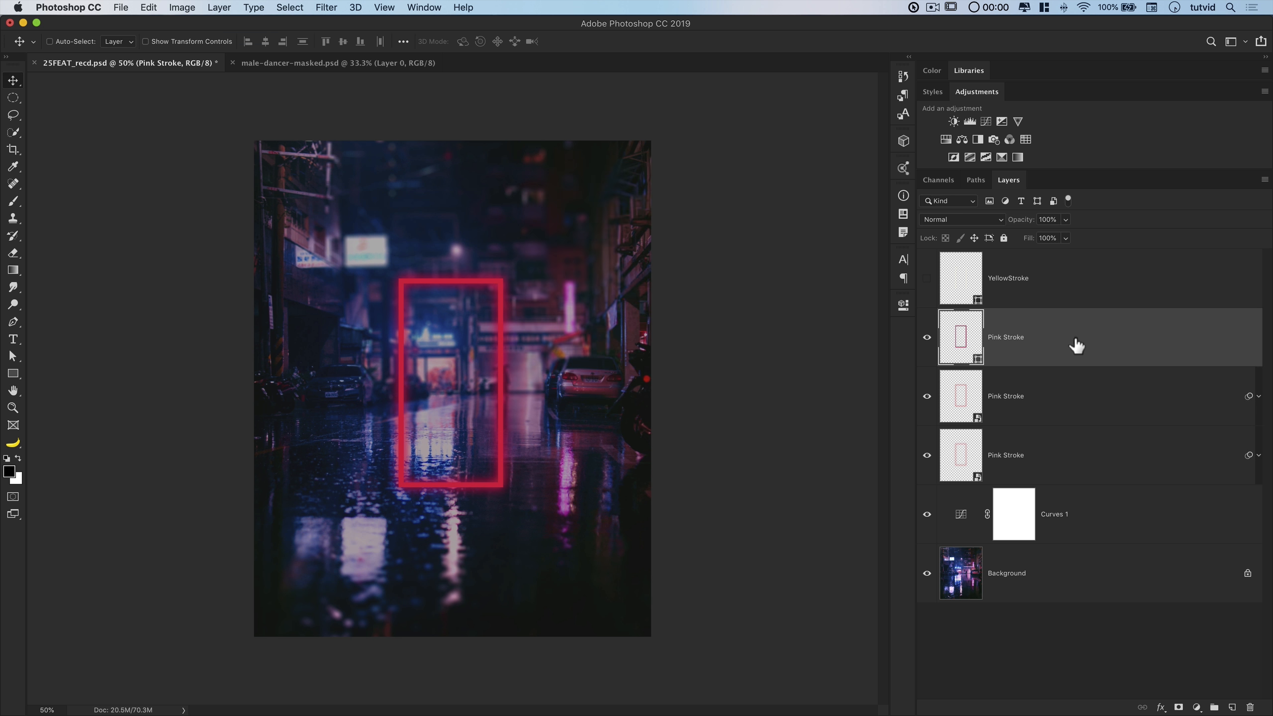
{"action": "left_click", "coordinate": [325, 9]}
{"action": "mouse_move", "coordinate": [399, 167]}
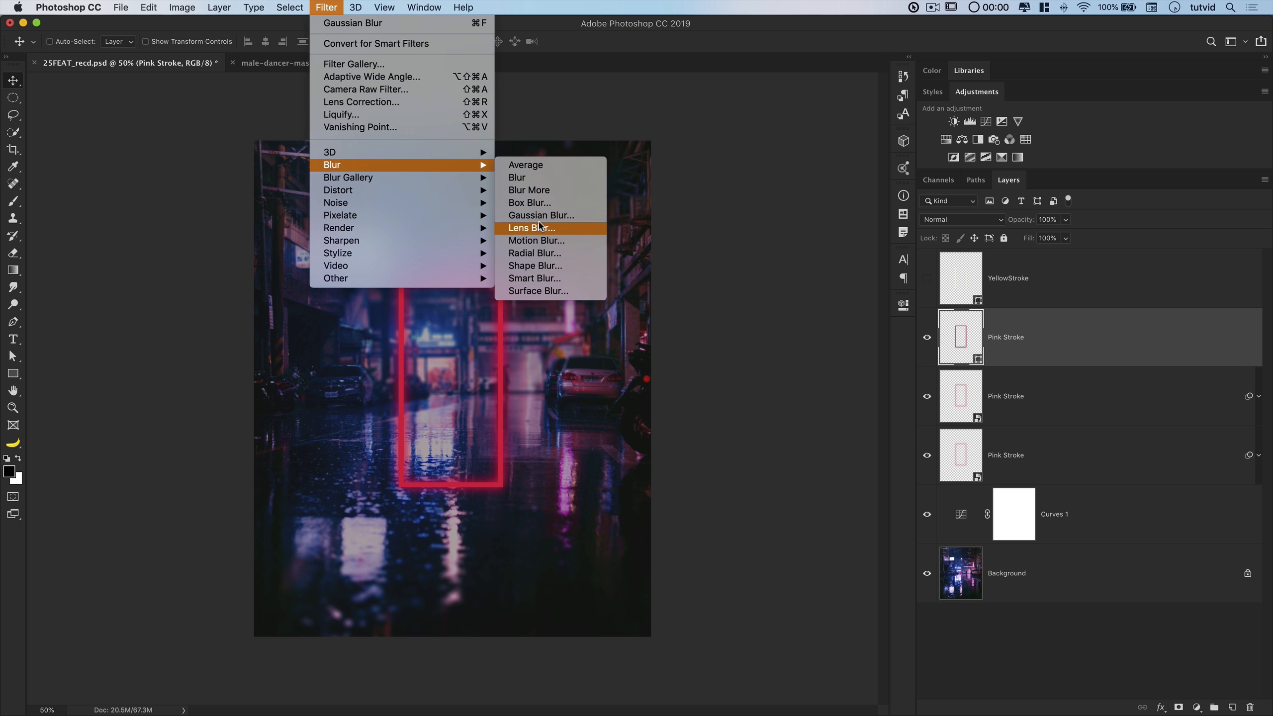
{"action": "left_click", "coordinate": [540, 215]}
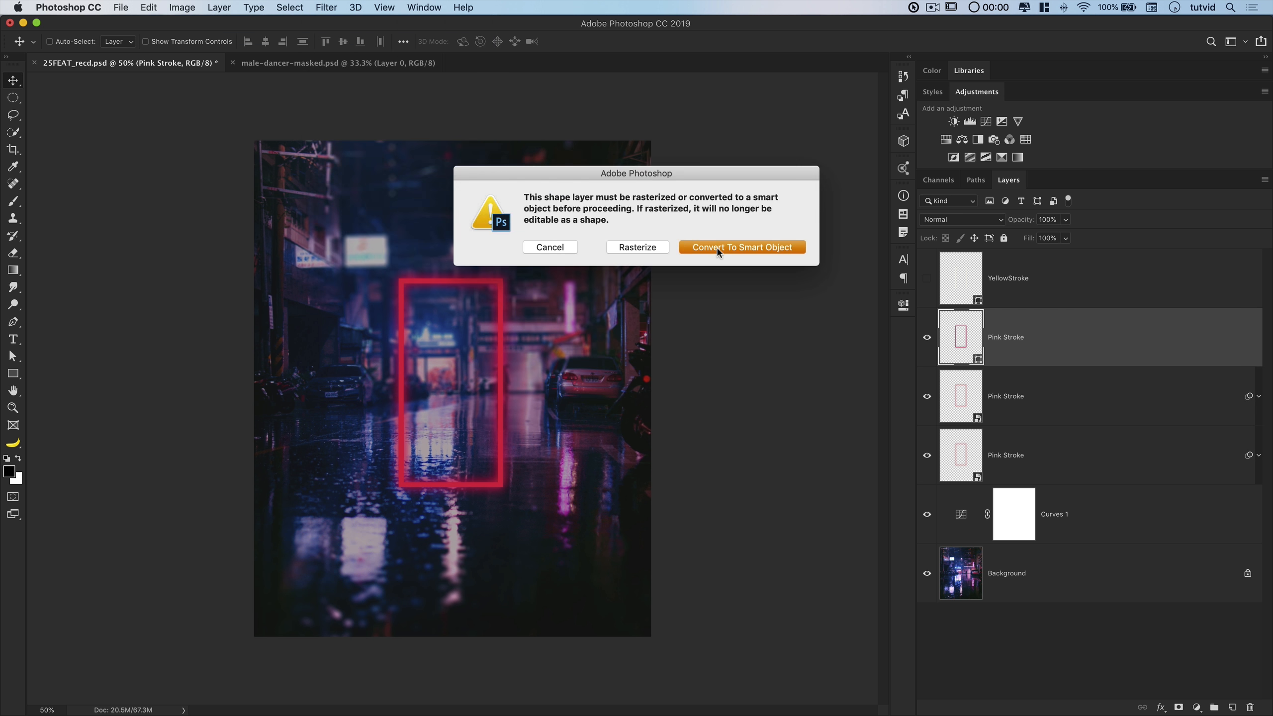
{"action": "left_click", "coordinate": [717, 251]}
{"action": "left_click", "coordinate": [710, 196]}
{"action": "left_click", "coordinate": [1016, 459]}
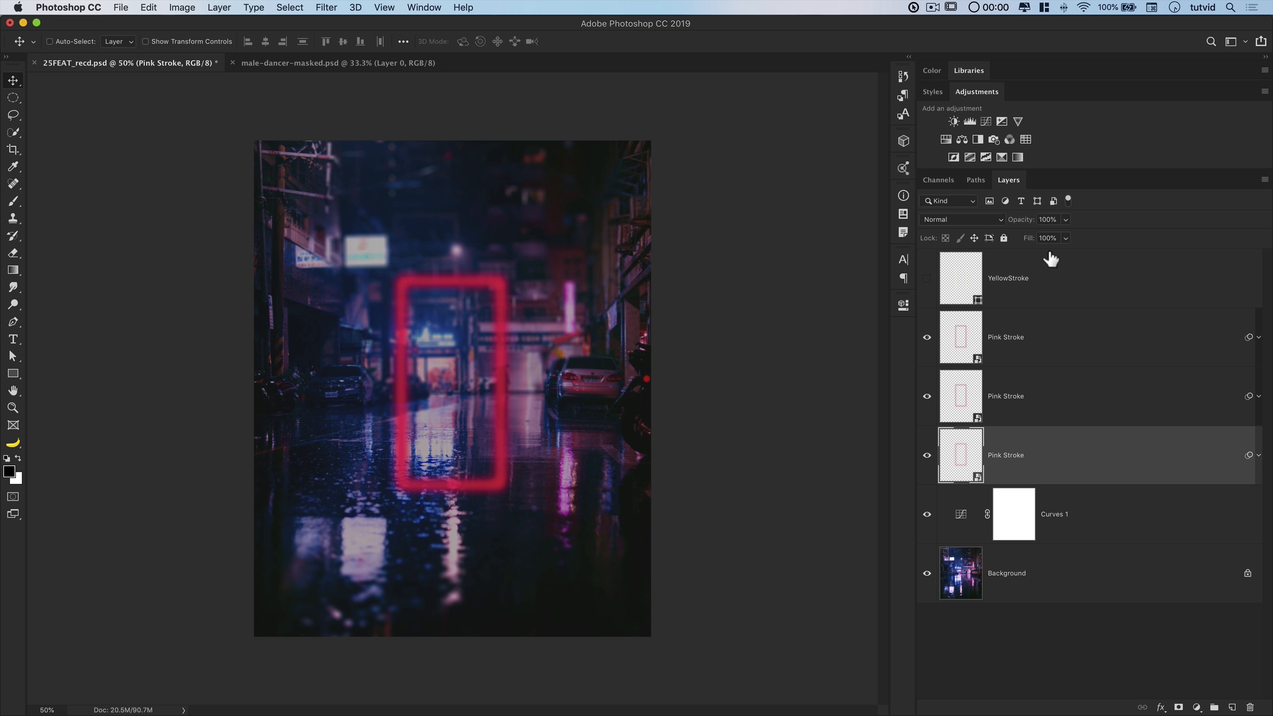
{"action": "left_click", "coordinate": [973, 224]}
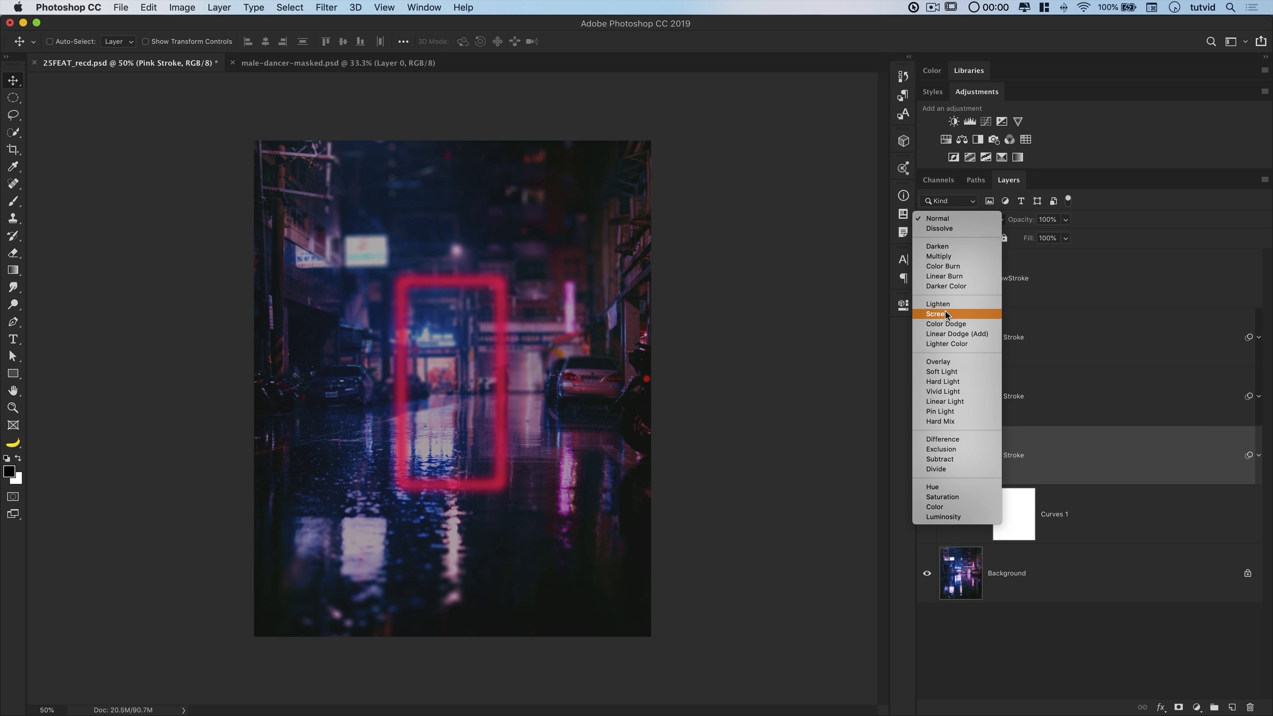
{"action": "key", "text": "Escape"}
Set the middle Pink Stroke layer's blend mode to Soft Light
{"action": "left_click", "coordinate": [987, 401]}
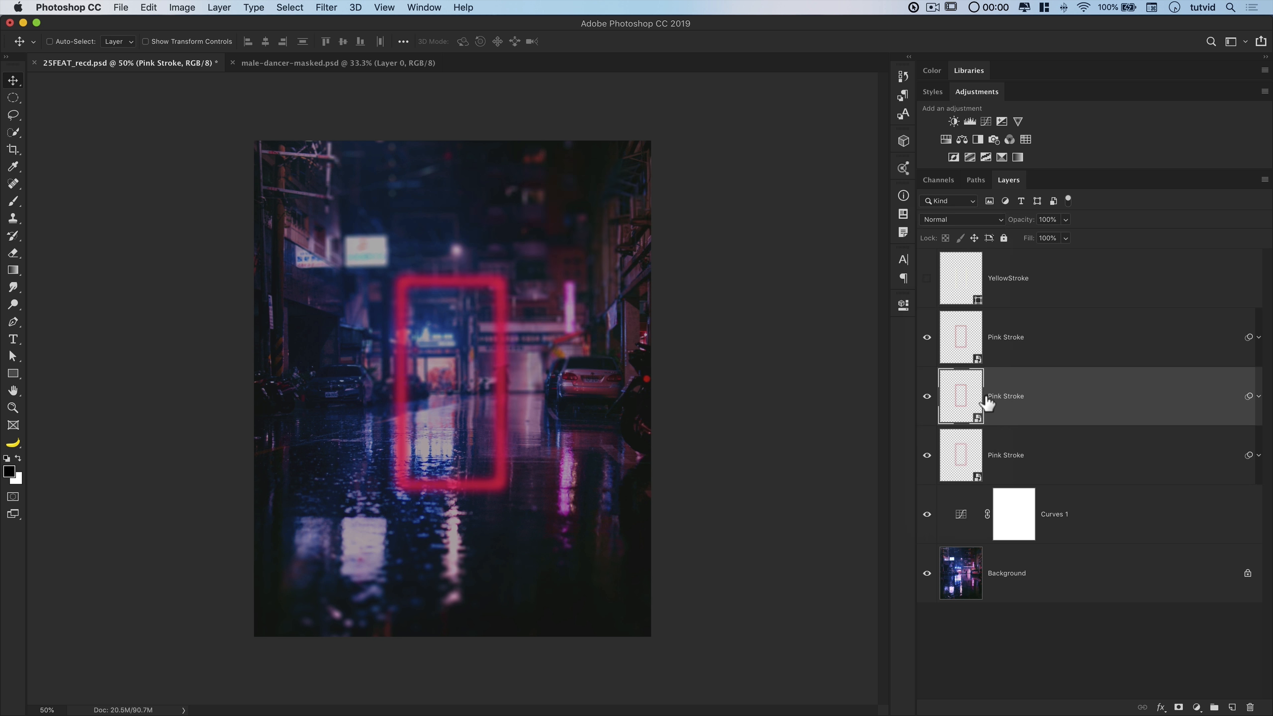
{"action": "left_click", "coordinate": [961, 218]}
{"action": "left_click", "coordinate": [945, 371]}
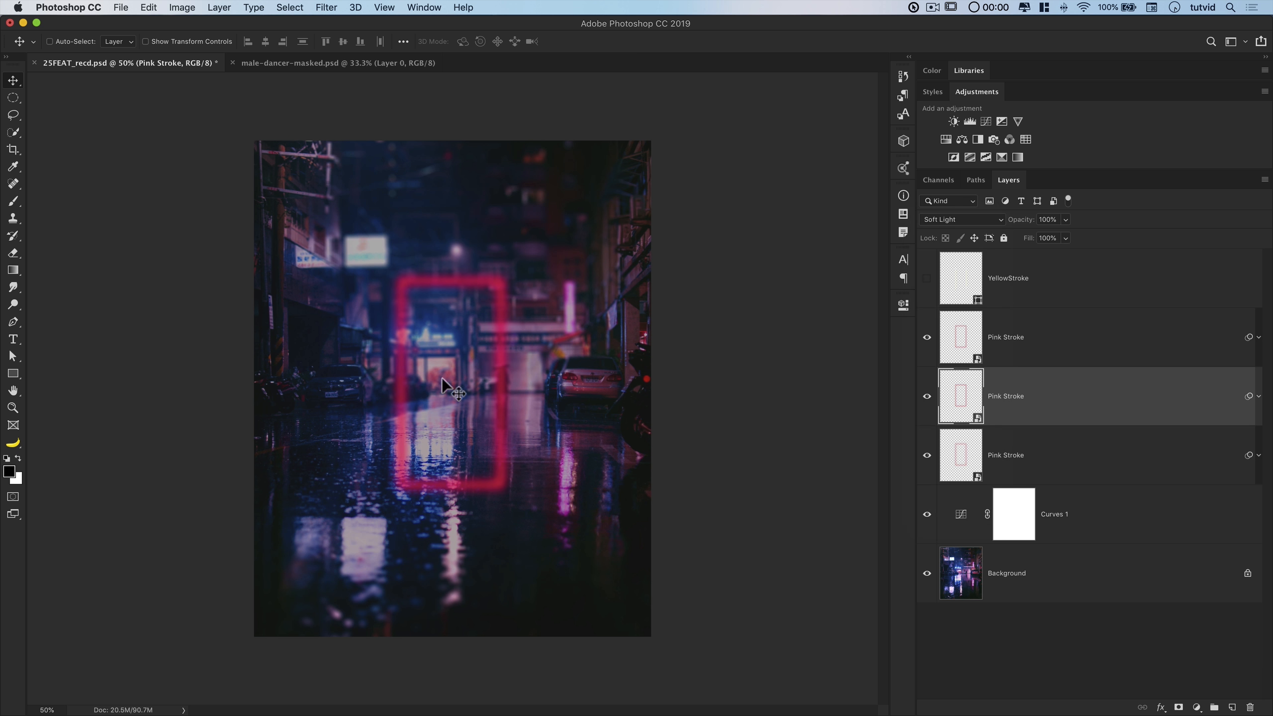
Show the YellowStroke layer and set its blend mode to Soft Light
{"action": "key", "text": "super+plus"}
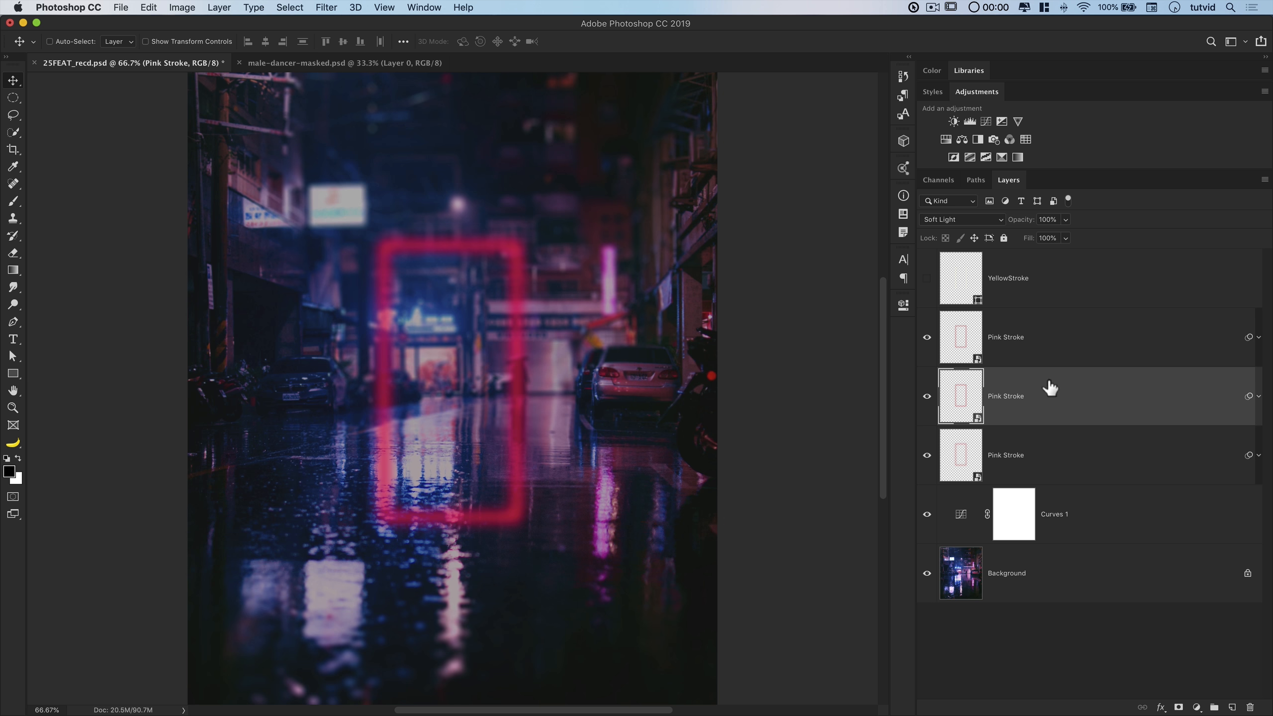
{"action": "left_click", "coordinate": [1051, 302]}
{"action": "left_click", "coordinate": [927, 279]}
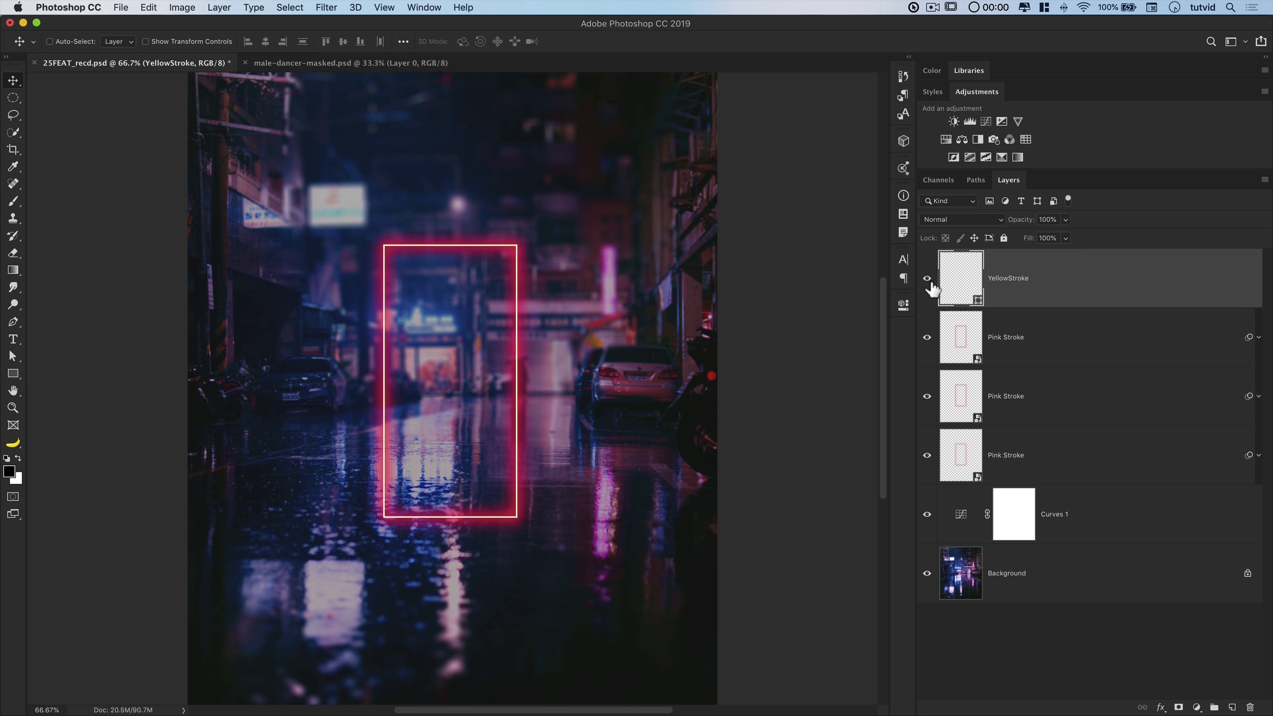
{"action": "left_click", "coordinate": [970, 222]}
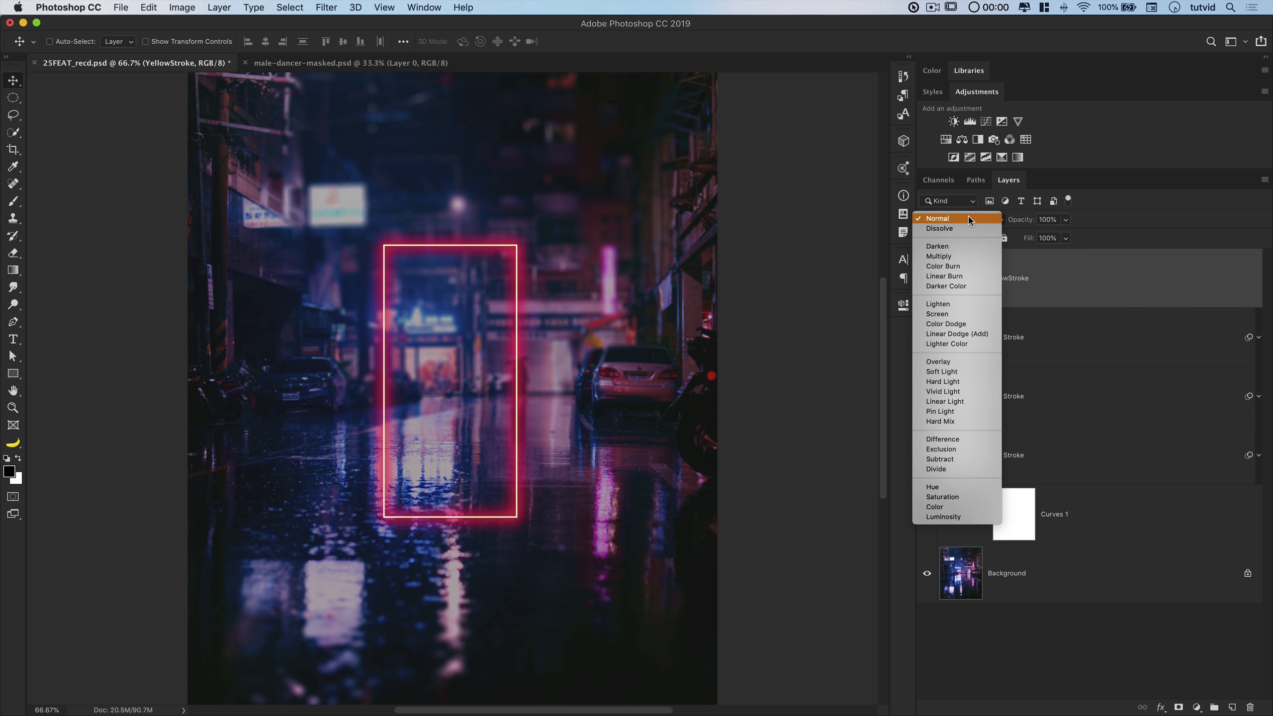
{"action": "left_click", "coordinate": [942, 391]}
Duplicate the YellowStroke layer three times to intensify the bright inner line
{"action": "key", "text": "super"}
{"action": "key", "text": "super+j"}
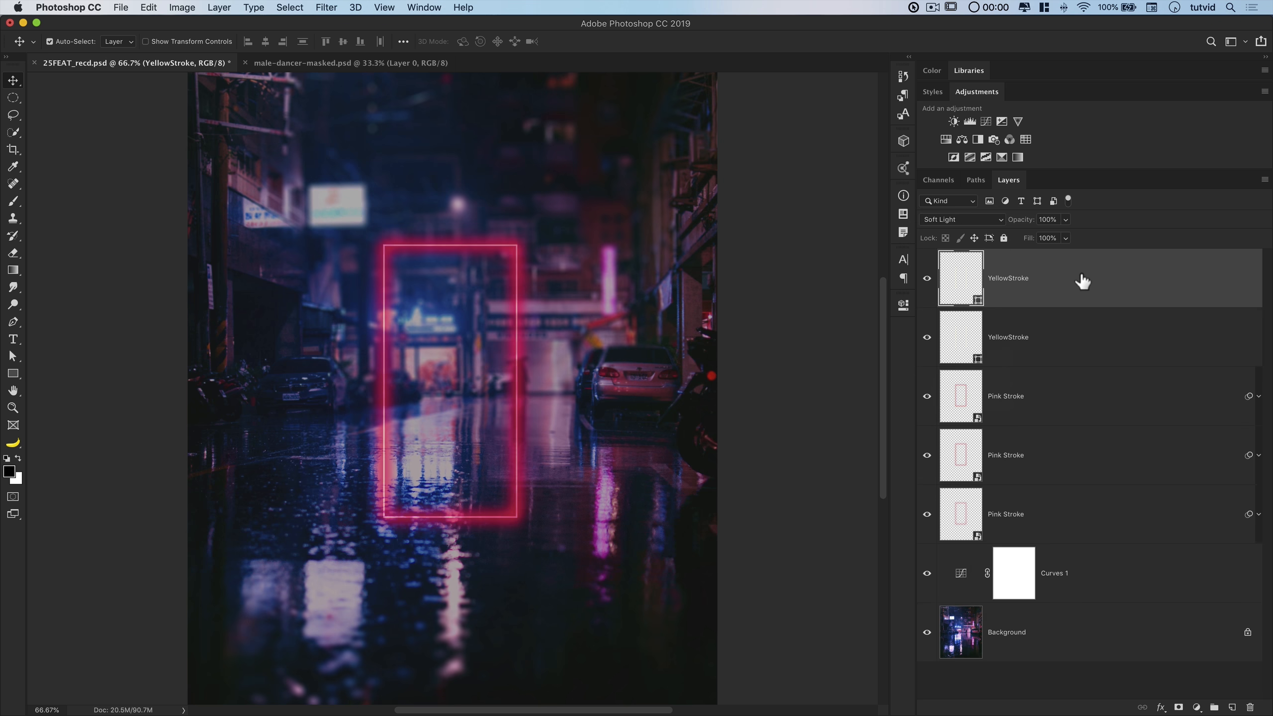
{"action": "key", "text": "super+j"}
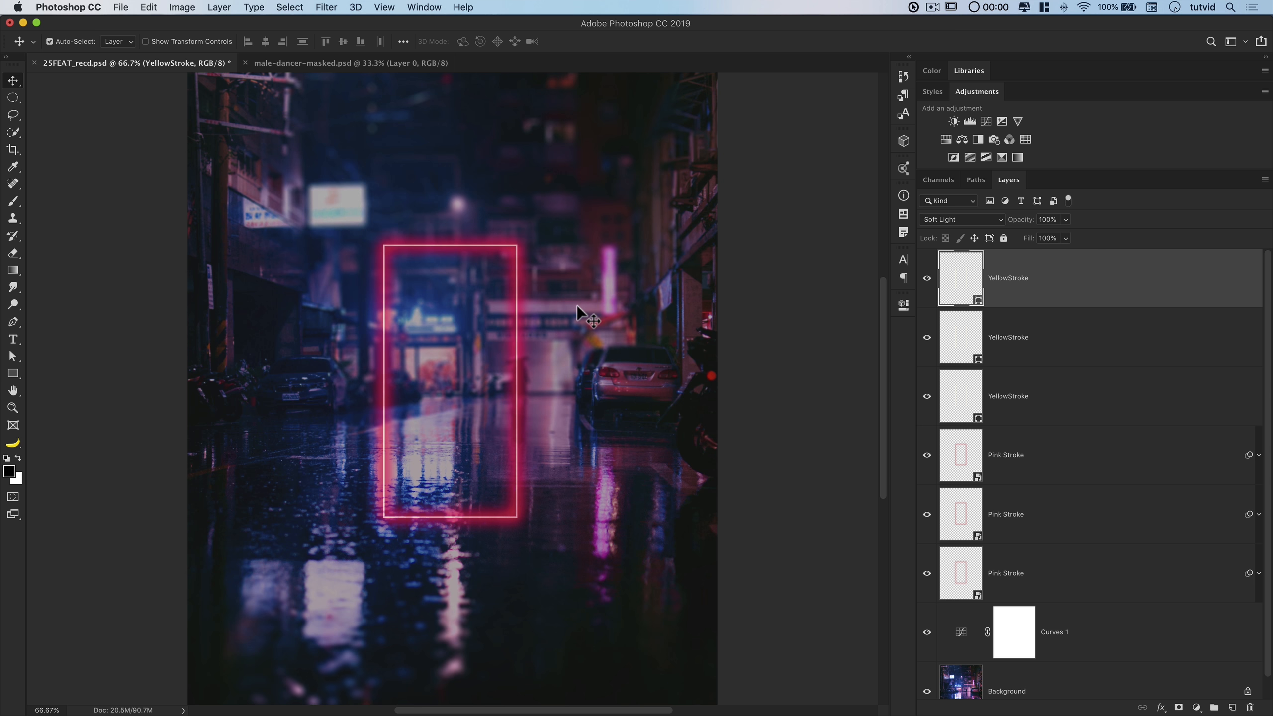
{"action": "key", "text": "super+j"}
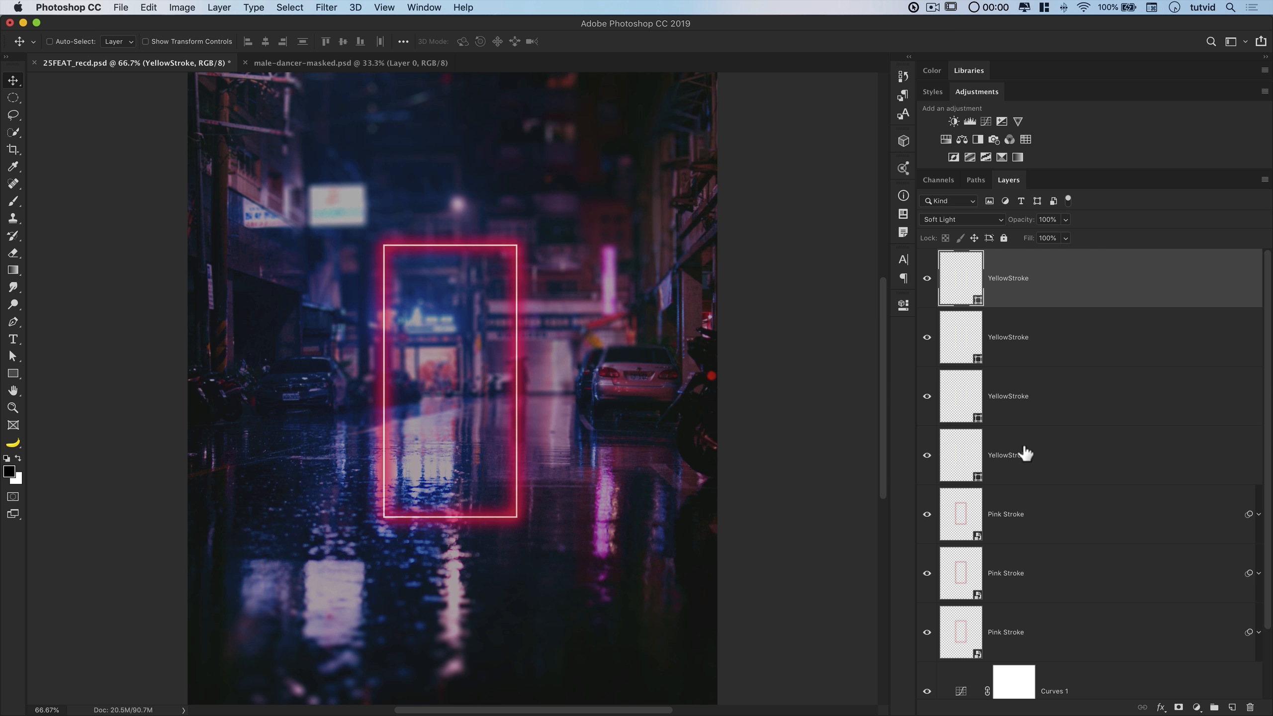
Set the top YellowStroke layer's blend mode to Linear Dodge (Add) and its fill to 80%
{"action": "left_click", "coordinate": [970, 220]}
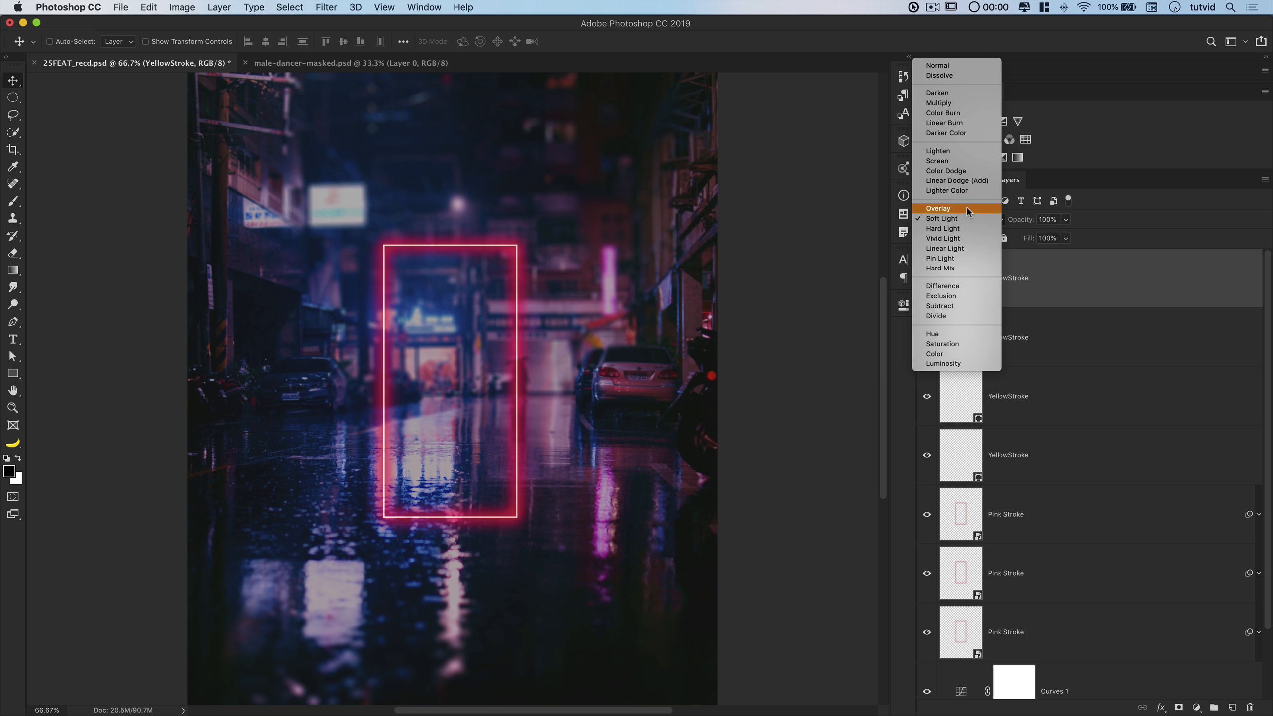
{"action": "left_click", "coordinate": [955, 181]}
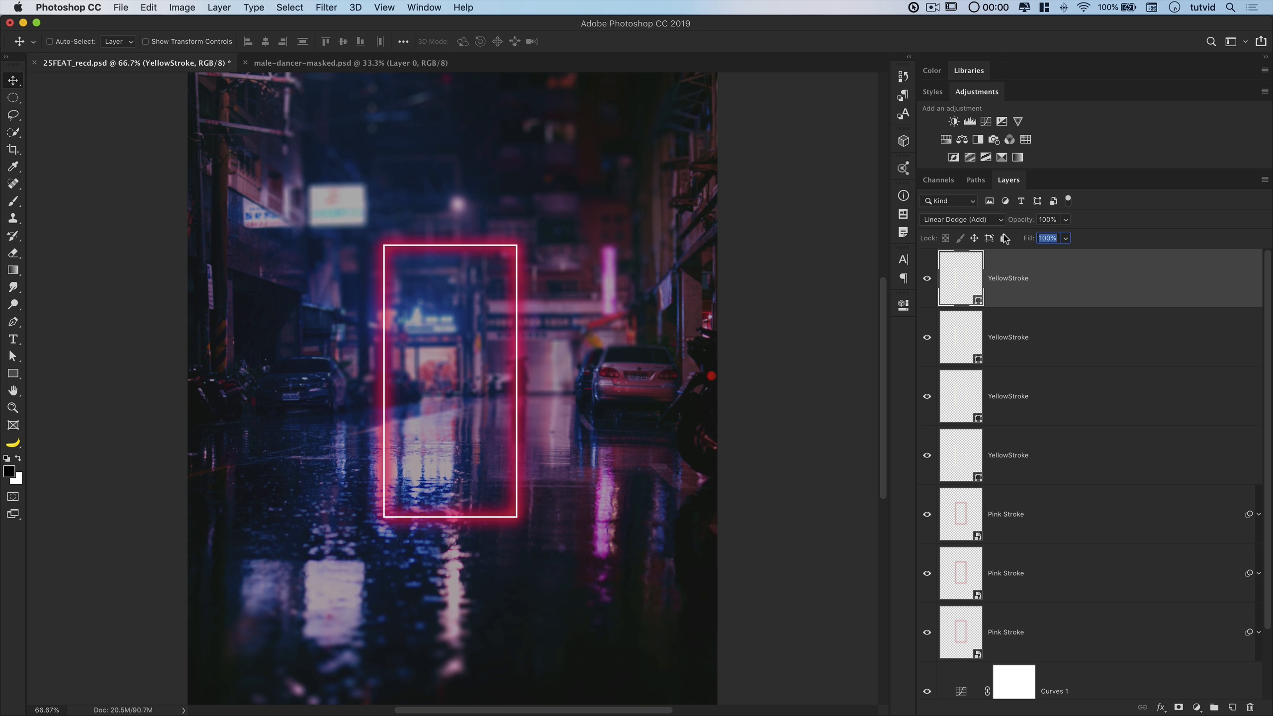
{"action": "type", "text": "80"}
{"action": "key", "text": "shift+Tab"}
{"action": "key", "text": "Return"}
Transform all four YellowStroke layers in perspective so the rectangle's left side shortens, with a vertical skew of about -10°
{"action": "left_click", "coordinate": [1058, 451], "text": "shift"}
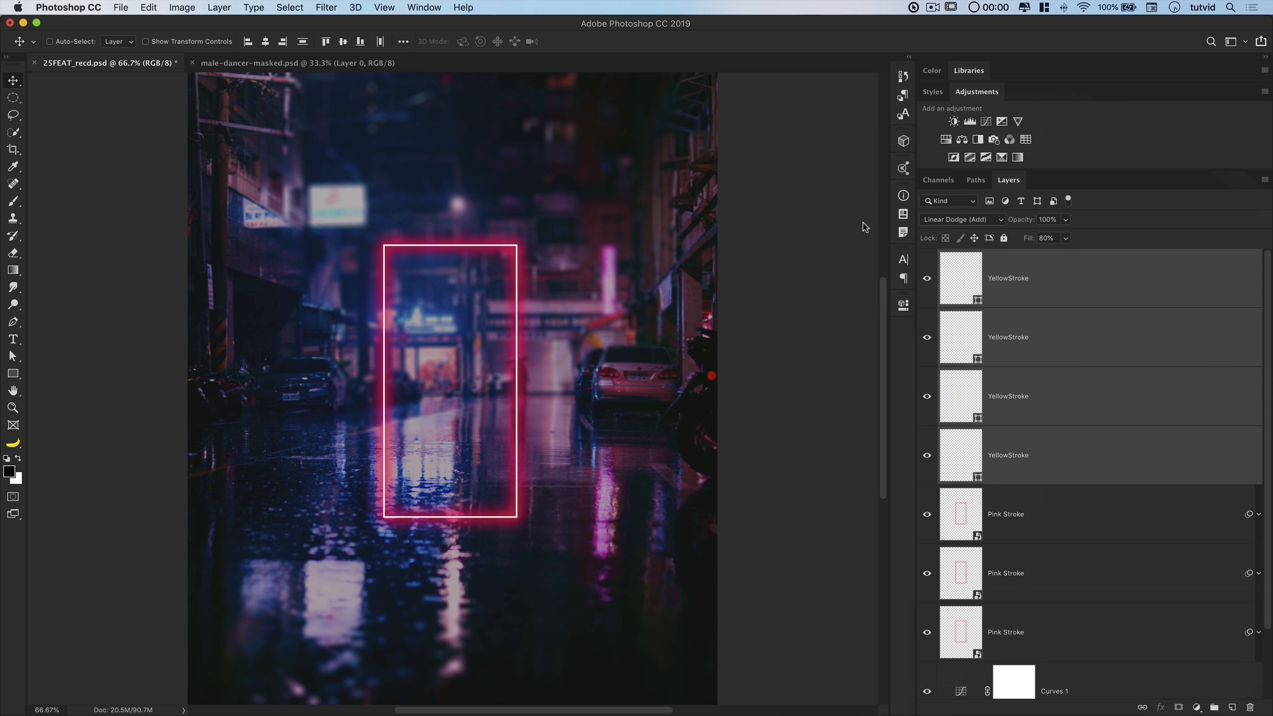
{"action": "key", "text": "super+t"}
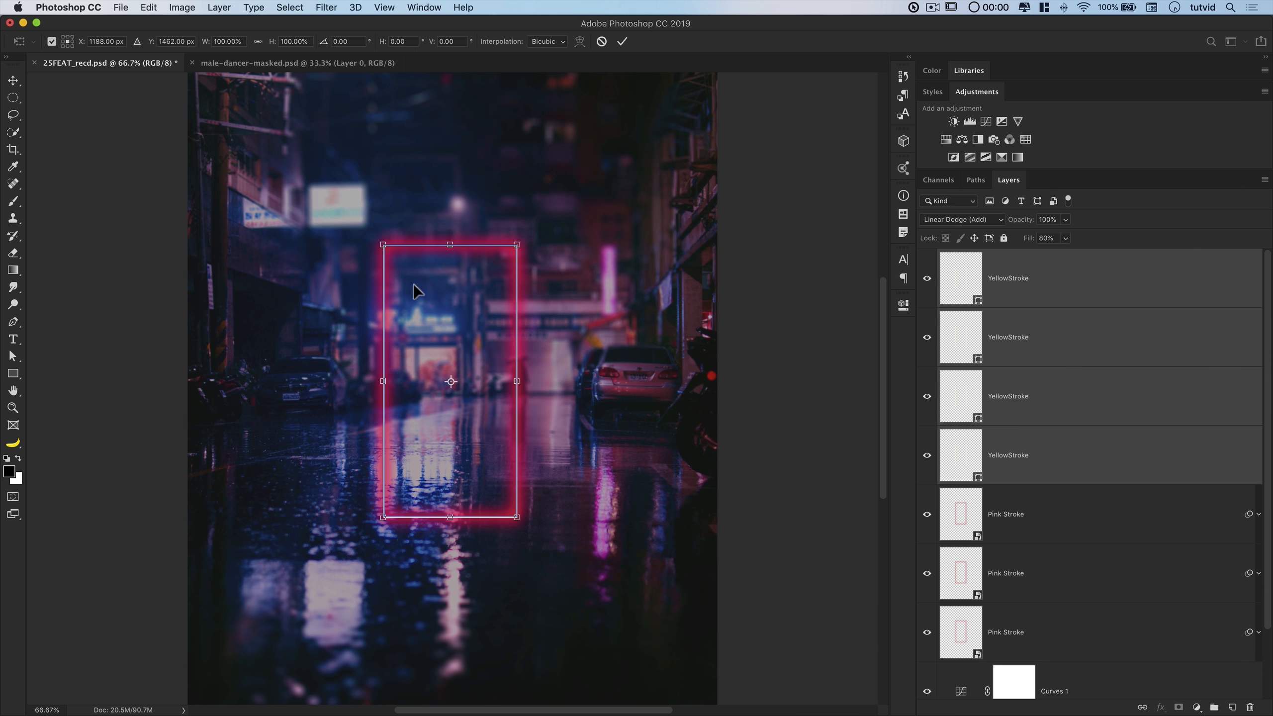
{"action": "right_click", "coordinate": [448, 295]}
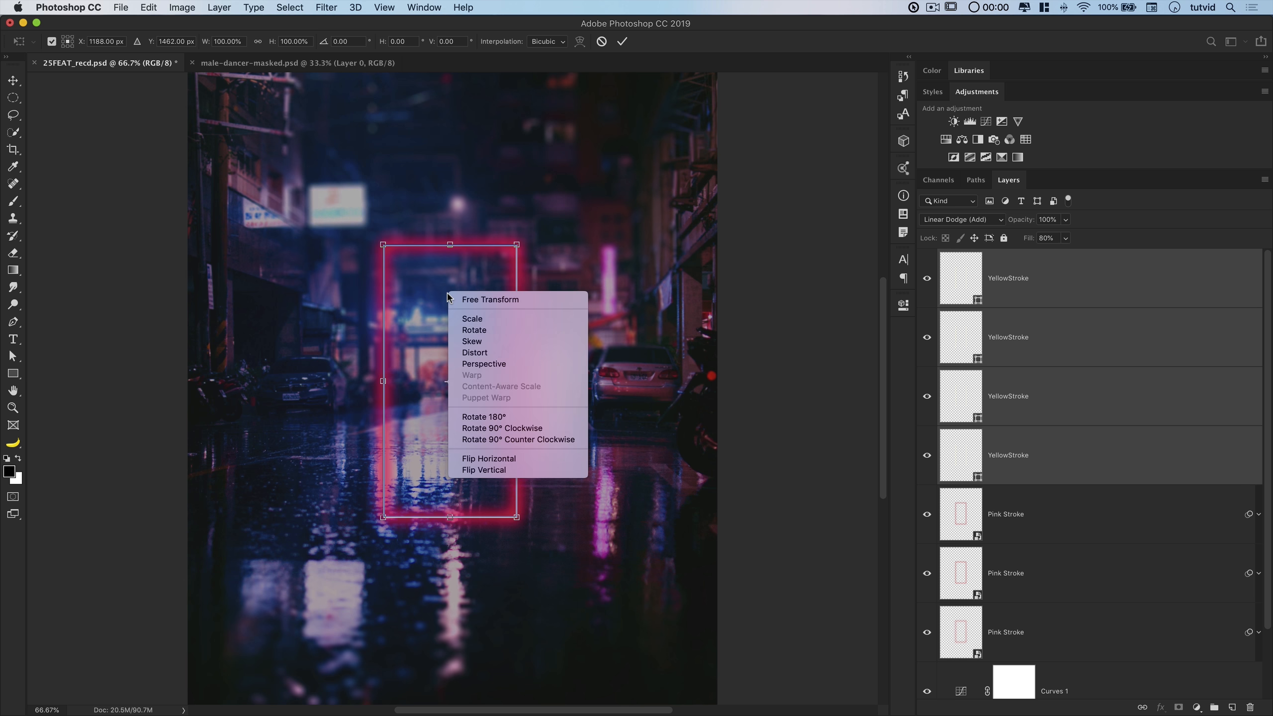
{"action": "left_click", "coordinate": [495, 364]}
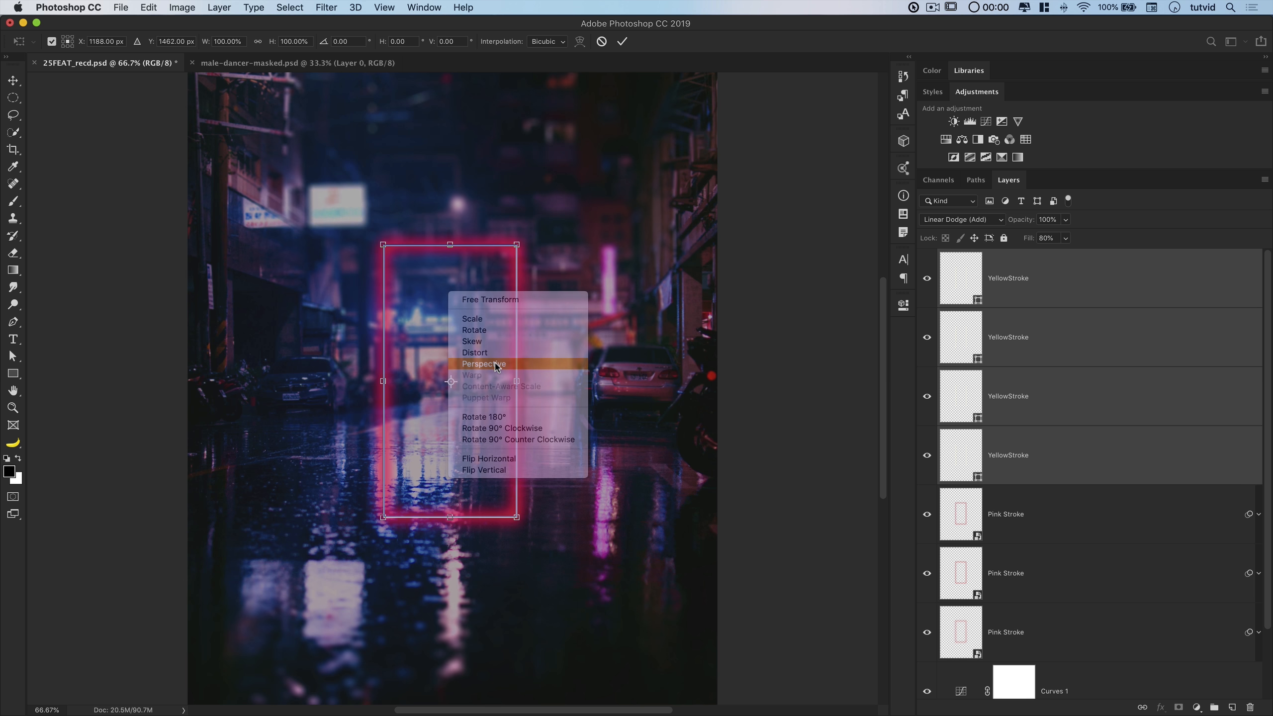
{"action": "left_click_drag", "start_coordinate": [384, 251], "coordinate": [383, 271]}
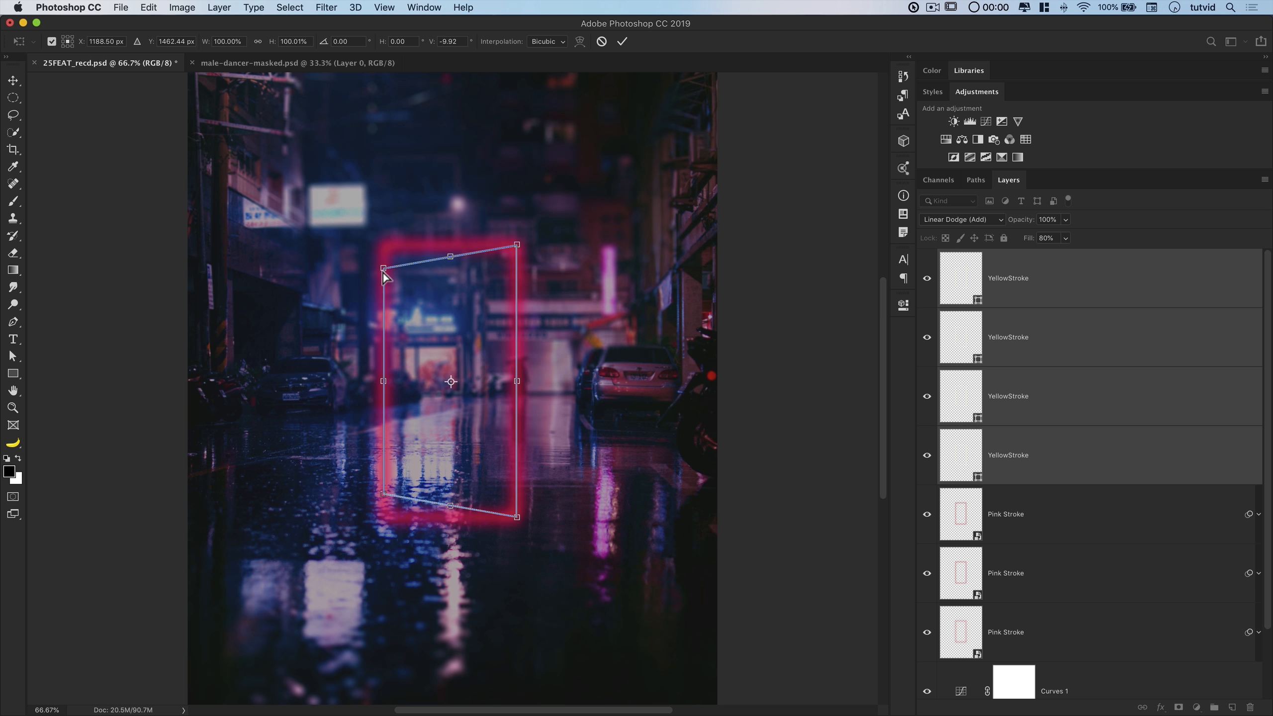
{"action": "left_click", "coordinate": [622, 42]}
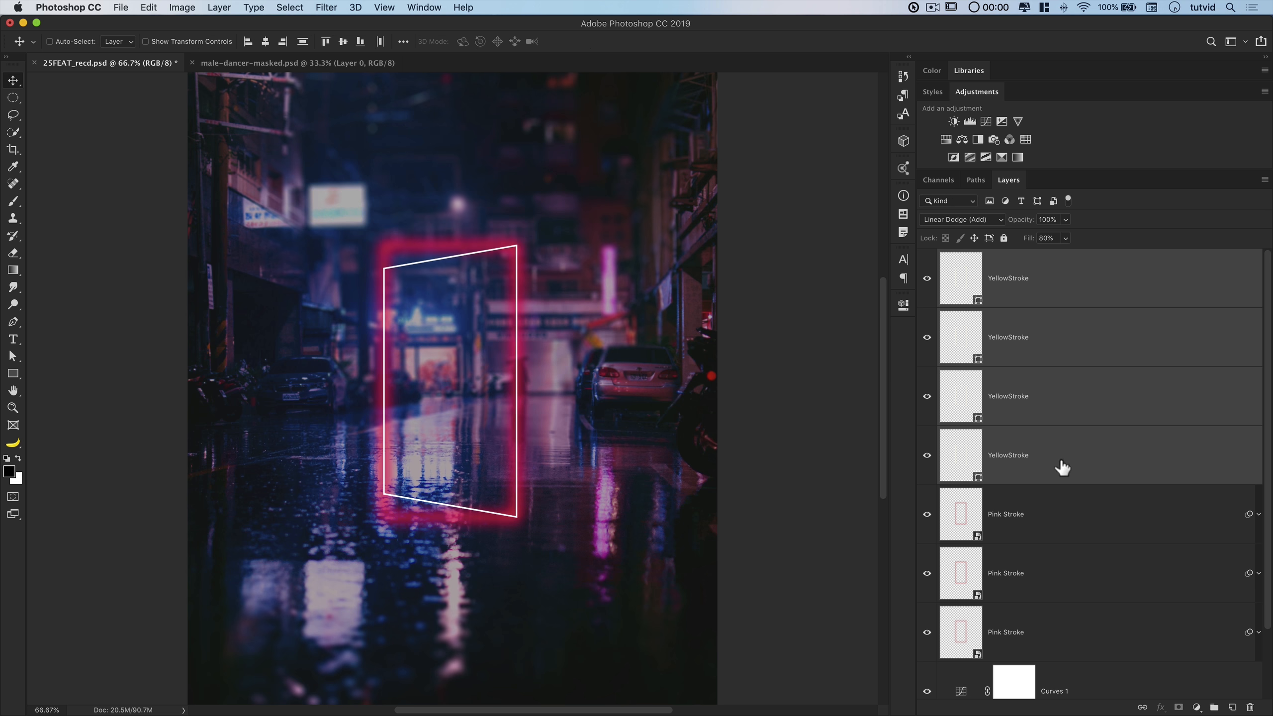
Transform the three Pink Stroke layers in perspective to match the white outline, with a vertical skew of about -11.6°
{"action": "left_click", "coordinate": [1040, 526]}
{"action": "left_click", "coordinate": [1045, 647], "text": "shift"}
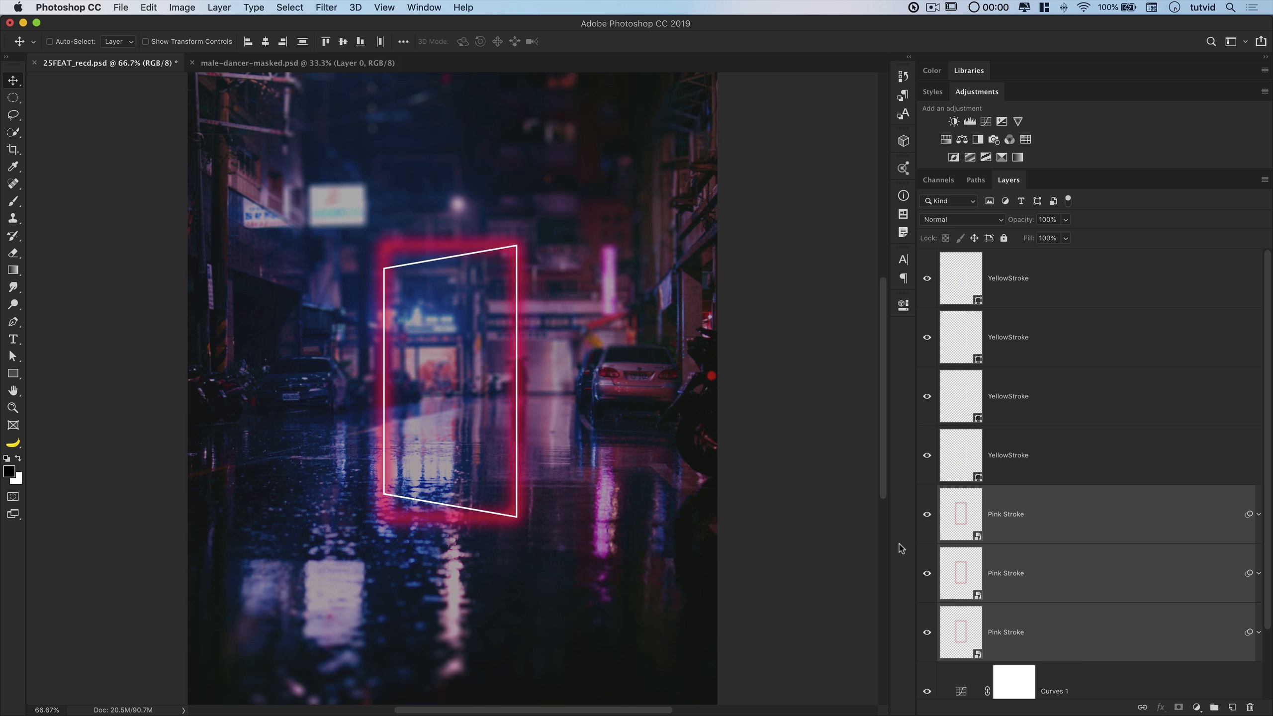
{"action": "key", "text": "super+t"}
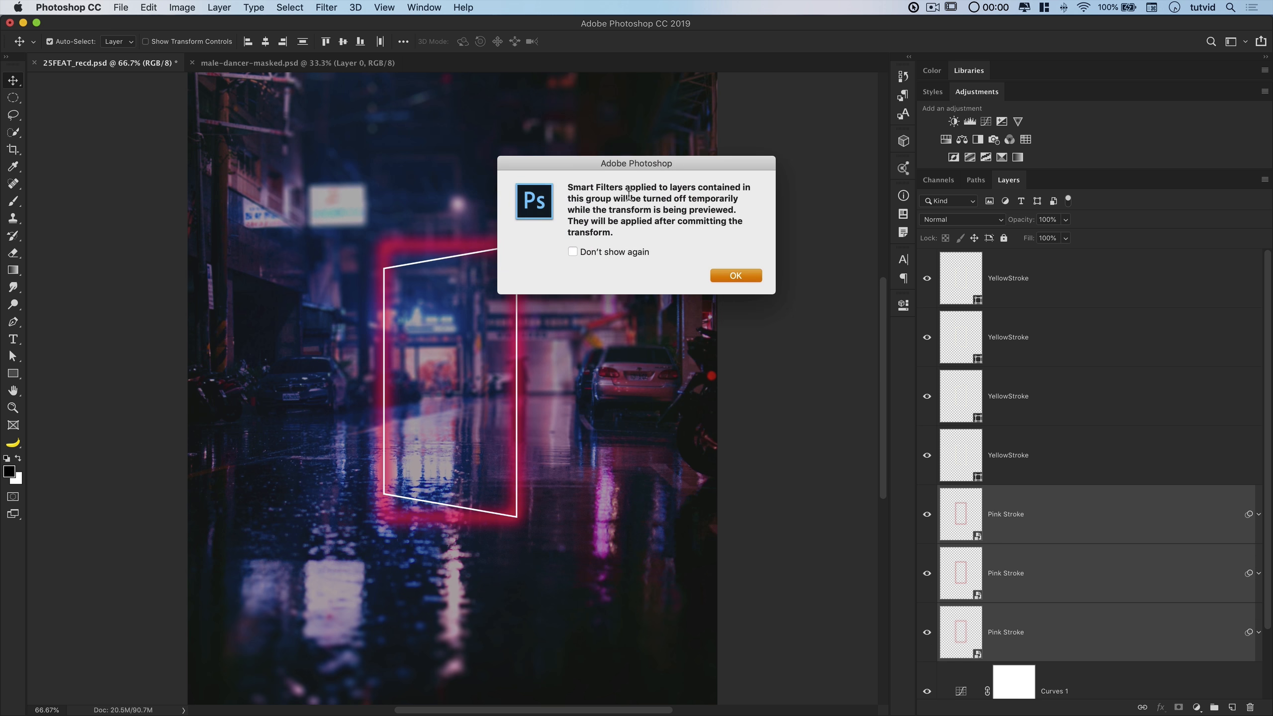
{"action": "left_click", "coordinate": [735, 276]}
{"action": "right_click", "coordinate": [397, 248]}
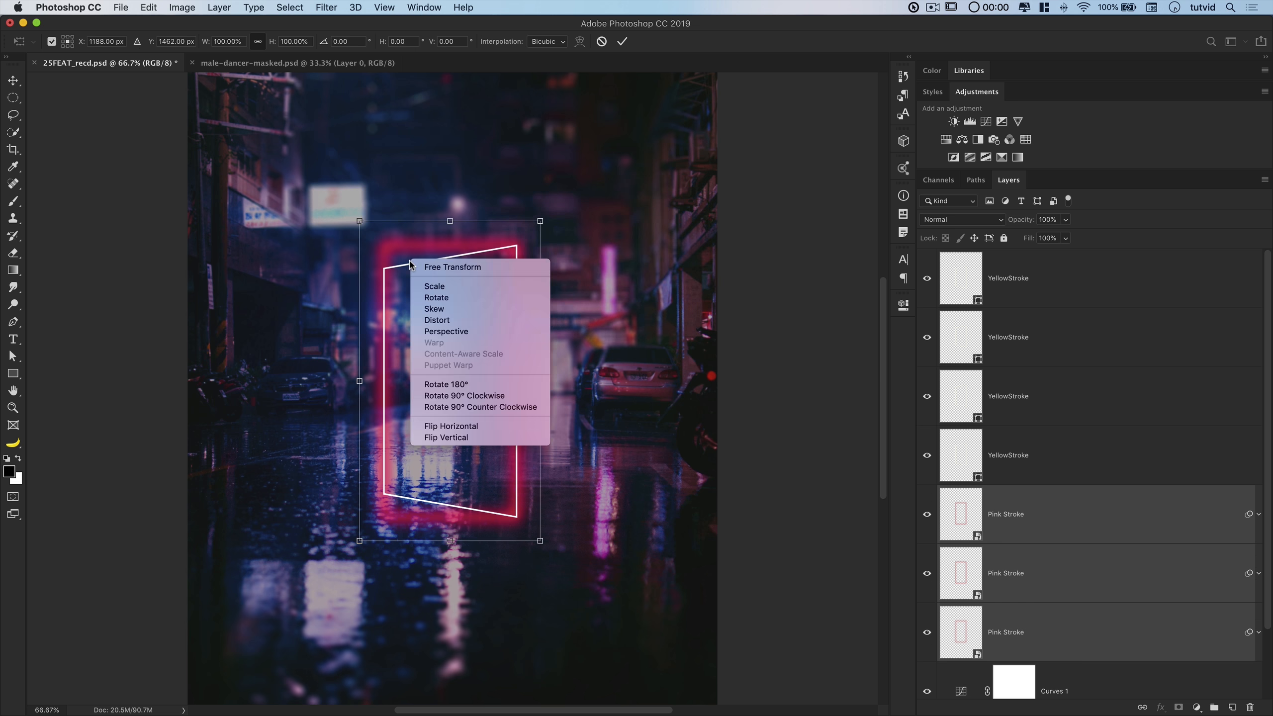
{"action": "left_click", "coordinate": [472, 332]}
{"action": "left_click_drag", "start_coordinate": [361, 223], "coordinate": [362, 262]}
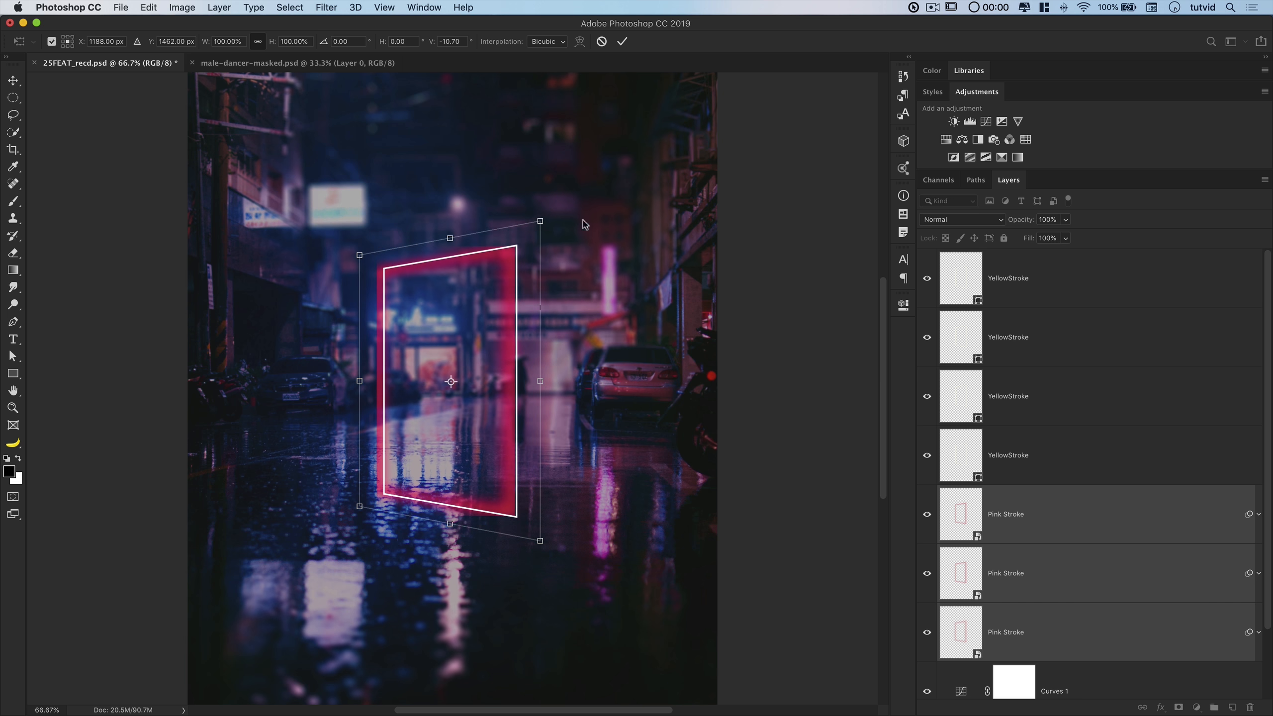
{"action": "left_click_drag", "start_coordinate": [543, 224], "coordinate": [542, 222]}
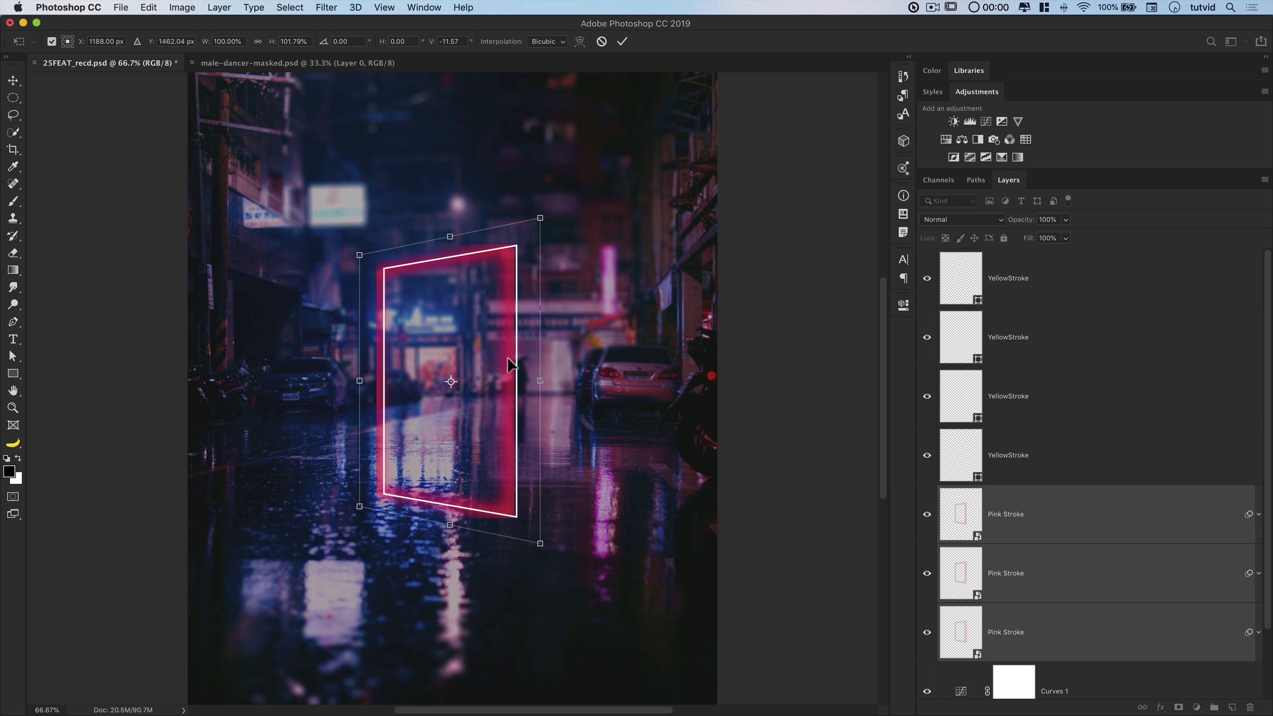
Nudge the transformed Pink Stroke layers right to about X 1212 px so the glow centres on the white outline, and commit
{"action": "key", "text": "Right"}
{"action": "key", "text": "Right"}
{"action": "key", "text": "Right"}
{"action": "key", "text": "Right"}
{"action": "key", "text": "Right"}
{"action": "key", "text": "Right"}
{"action": "key", "text": "Right"}
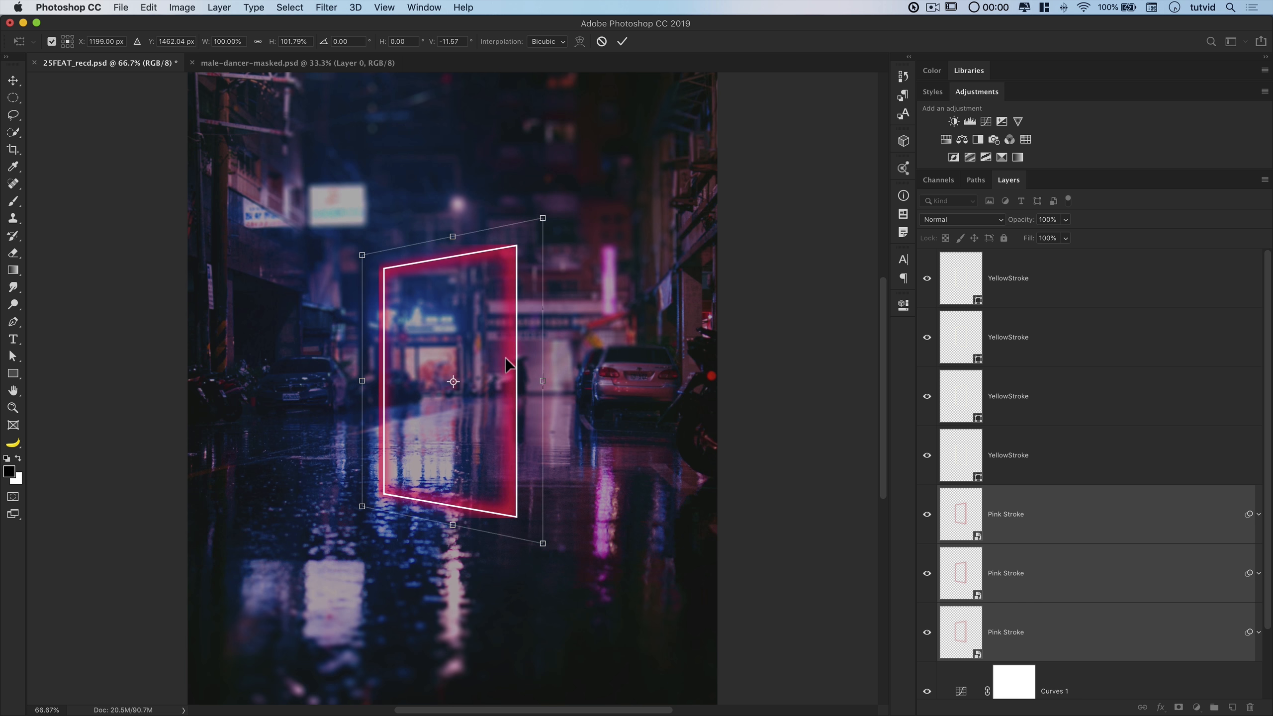
{"action": "key", "text": "Right"}
{"action": "key", "text": "Right"}
{"action": "key", "text": "Right"}
{"action": "key", "text": "Right"}
{"action": "key", "text": "Right"}
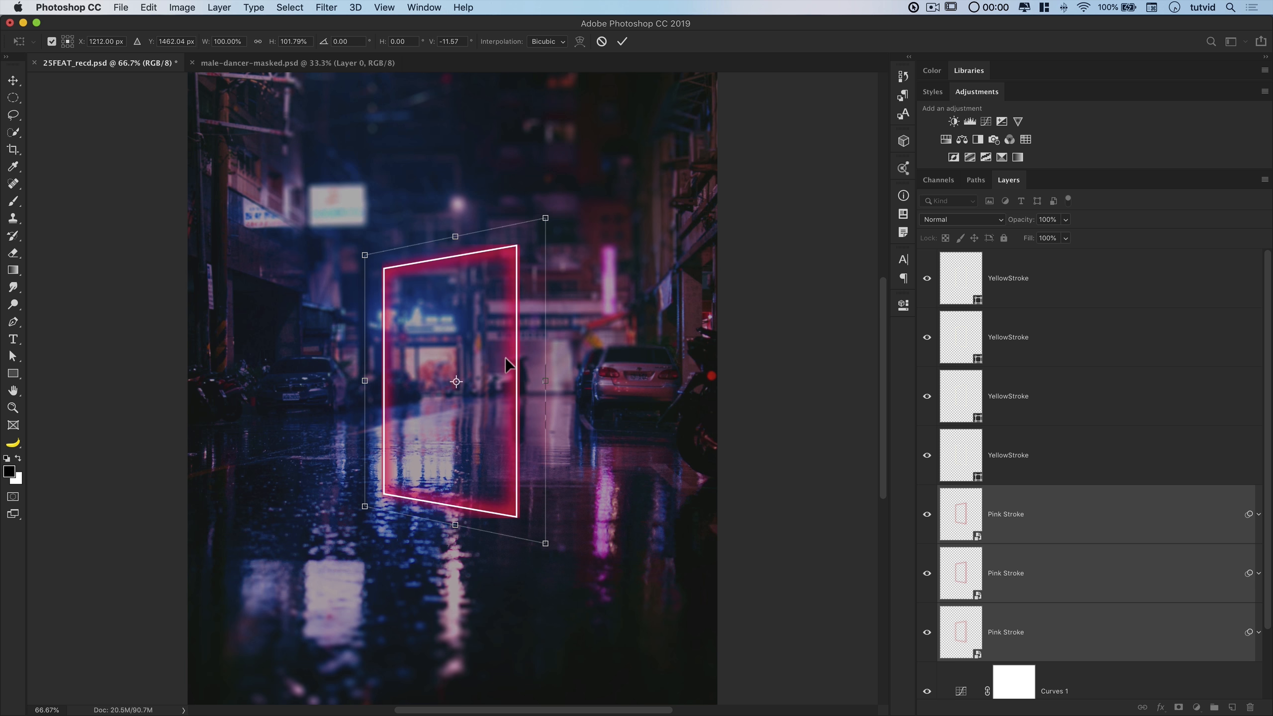
{"action": "left_click", "coordinate": [622, 42]}
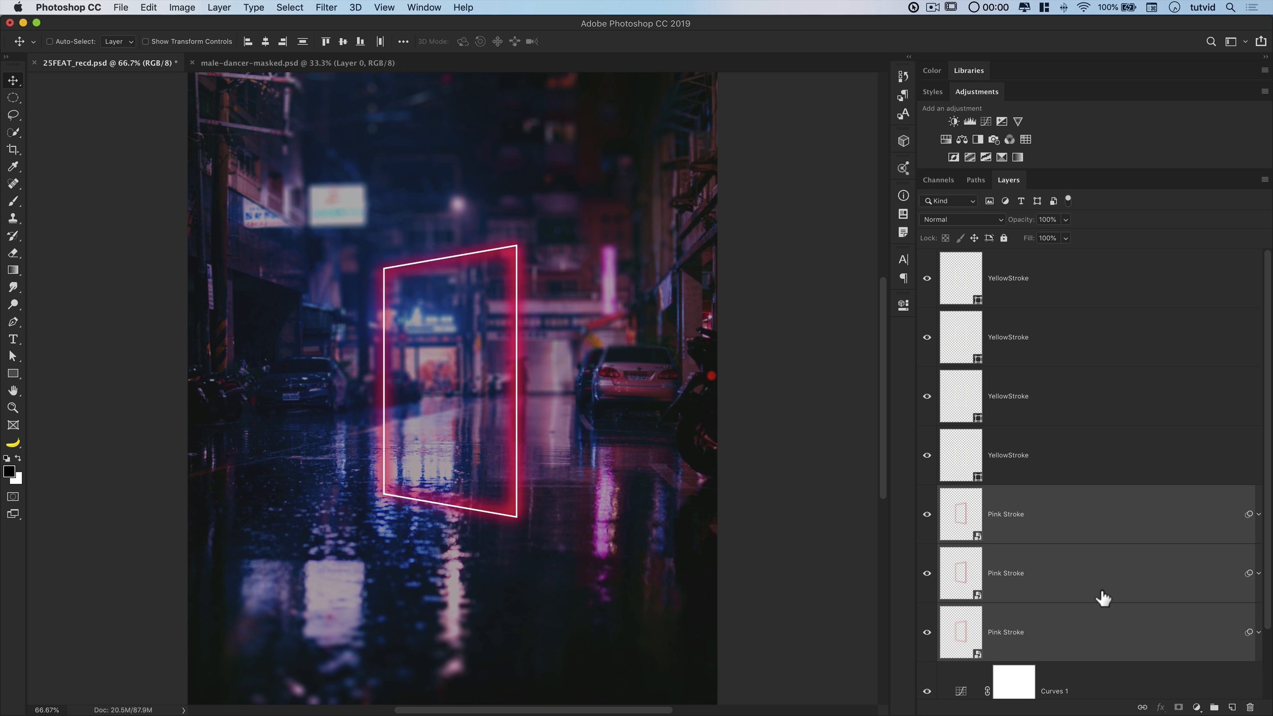
Make the Curves 1 layer active and select the area enclosed by the white neon outline, corner by corner, with the Polygonal Lasso tool
{"action": "scroll", "coordinate": [1102, 597], "scroll_direction": "down", "scroll_amount": 3}
{"action": "left_click", "coordinate": [1083, 609]}
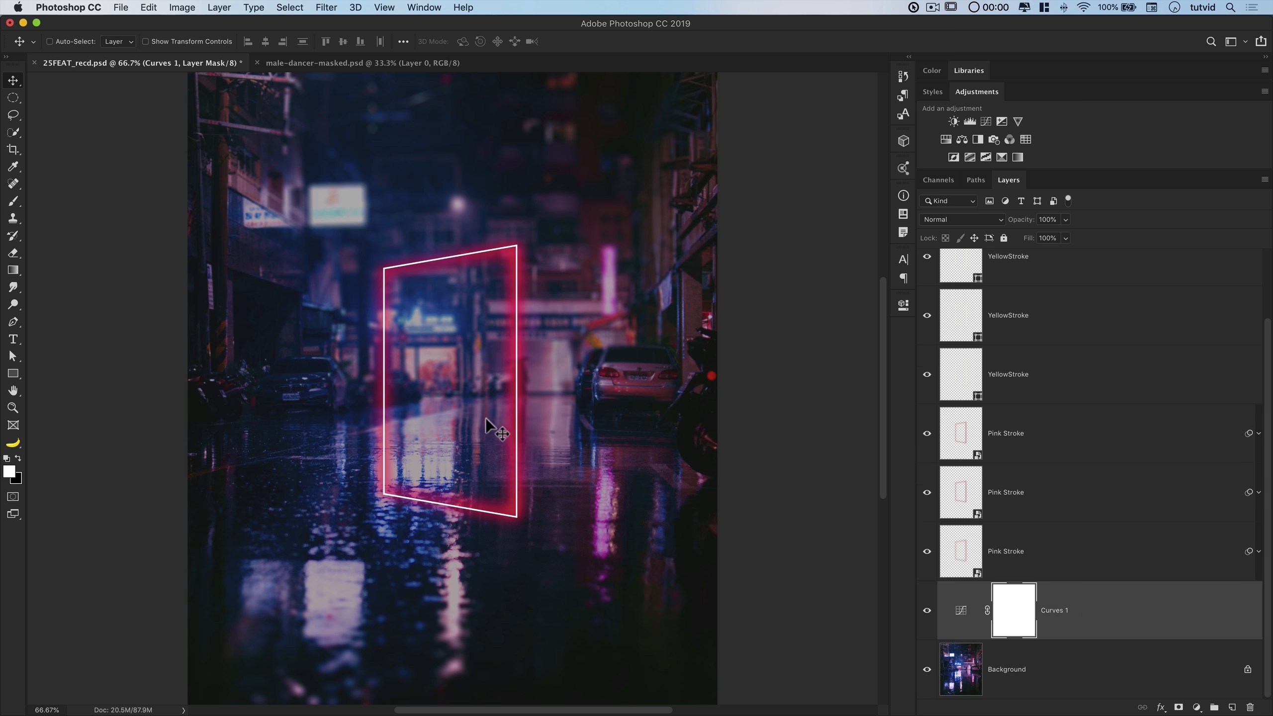
{"action": "key", "text": "z"}
{"action": "left_click", "coordinate": [440, 330]}
{"action": "left_click", "coordinate": [440, 330]}
{"action": "left_click_drag", "start_coordinate": [460, 215], "coordinate": [455, 301]}
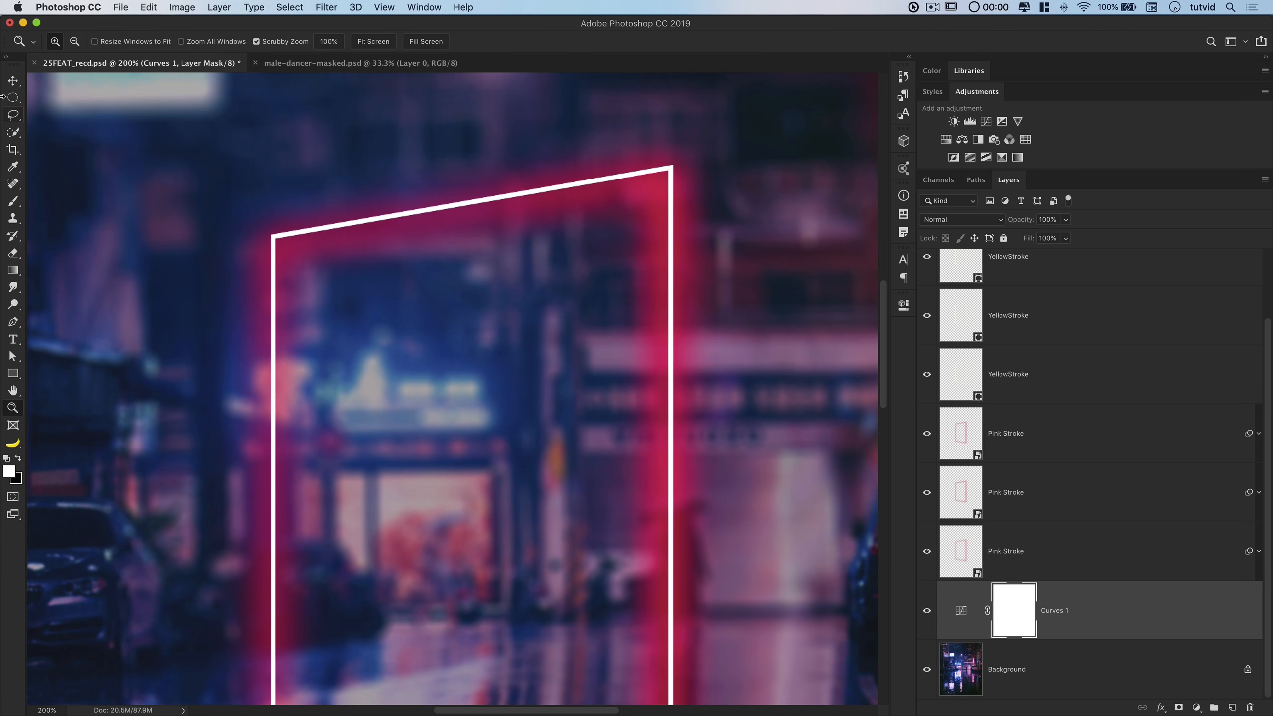
{"action": "left_click_drag", "start_coordinate": [15, 118], "coordinate": [54, 131]}
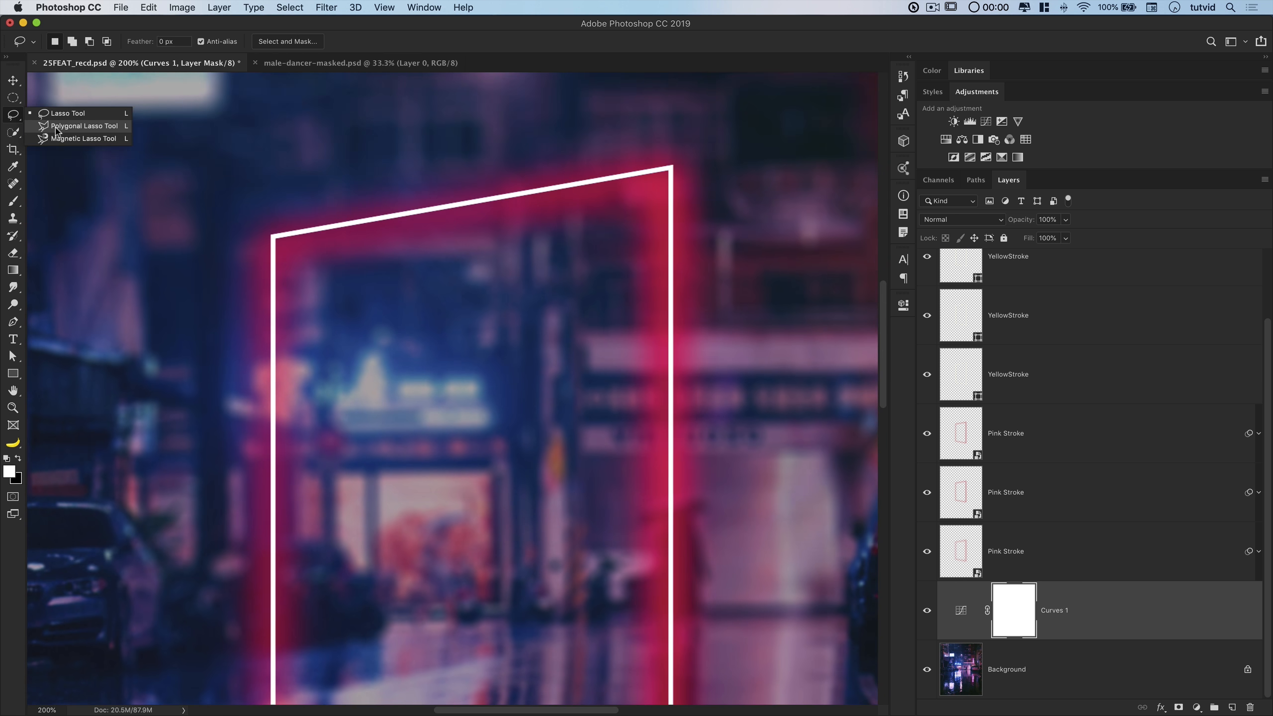
{"action": "left_click", "coordinate": [69, 129]}
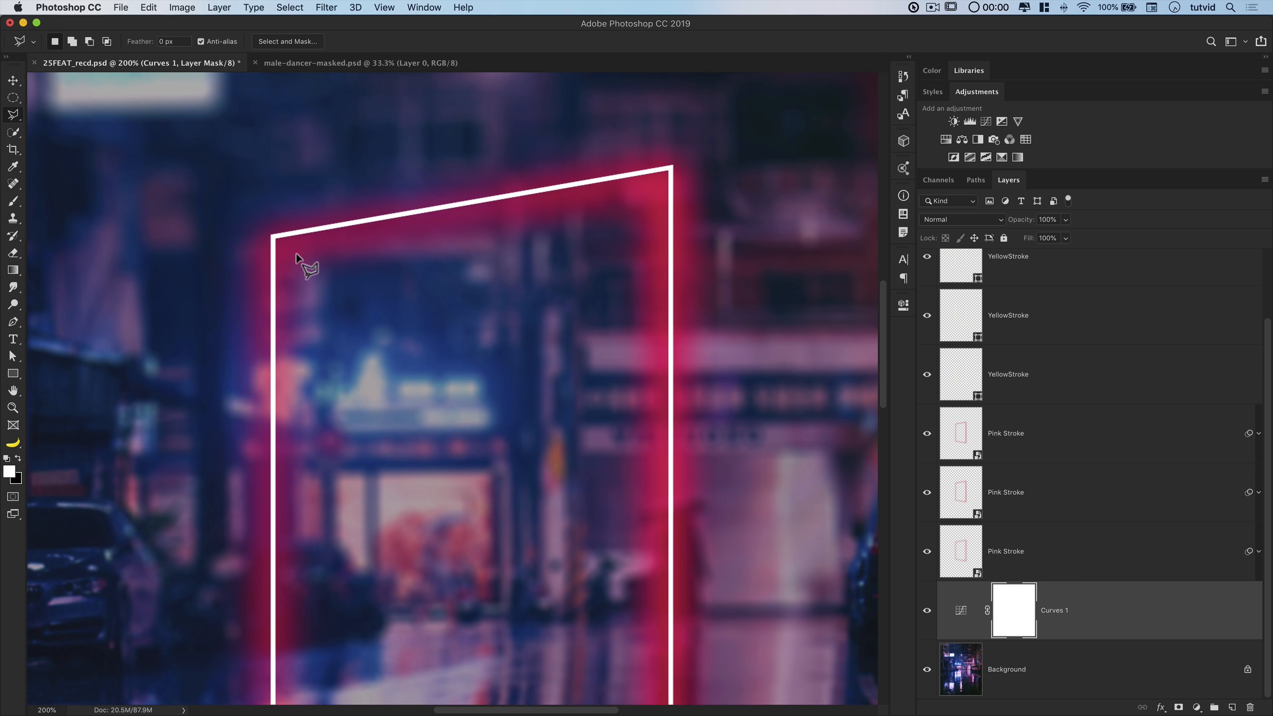
{"action": "left_click", "coordinate": [275, 238]}
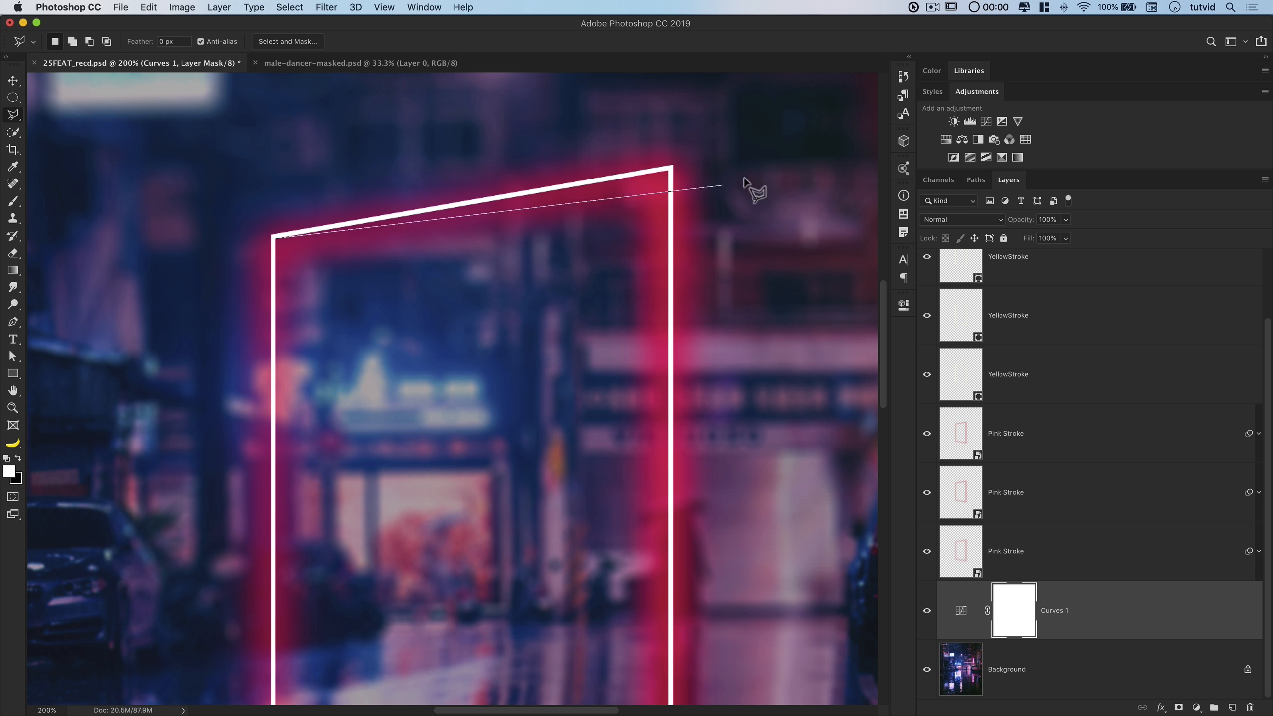
{"action": "left_click", "coordinate": [670, 174]}
{"action": "mouse_move", "coordinate": [693, 611]}
{"action": "left_mouse_down"}
{"action": "mouse_move", "coordinate": [696, 120]}
{"action": "mouse_move", "coordinate": [683, 207]}
{"action": "left_mouse_up"}
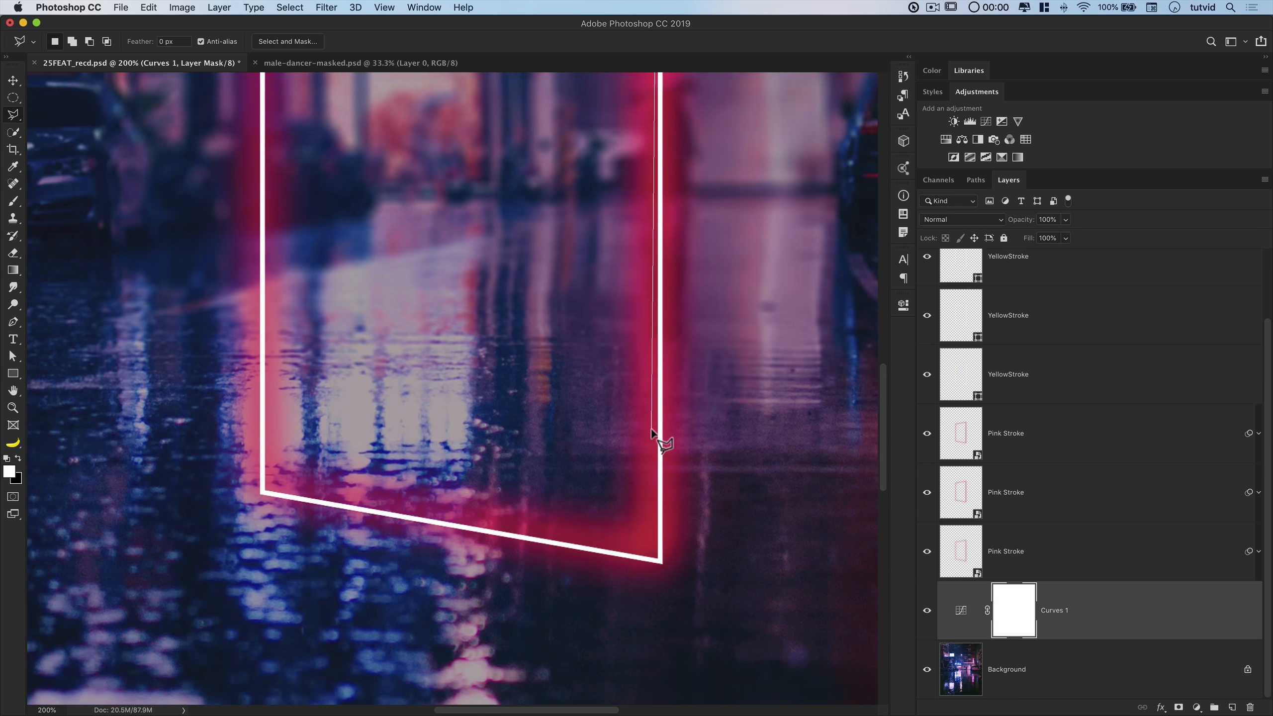
{"action": "left_click", "coordinate": [658, 561]}
{"action": "left_click", "coordinate": [264, 490]}
{"action": "left_click_drag", "start_coordinate": [259, 93], "coordinate": [375, 689]}
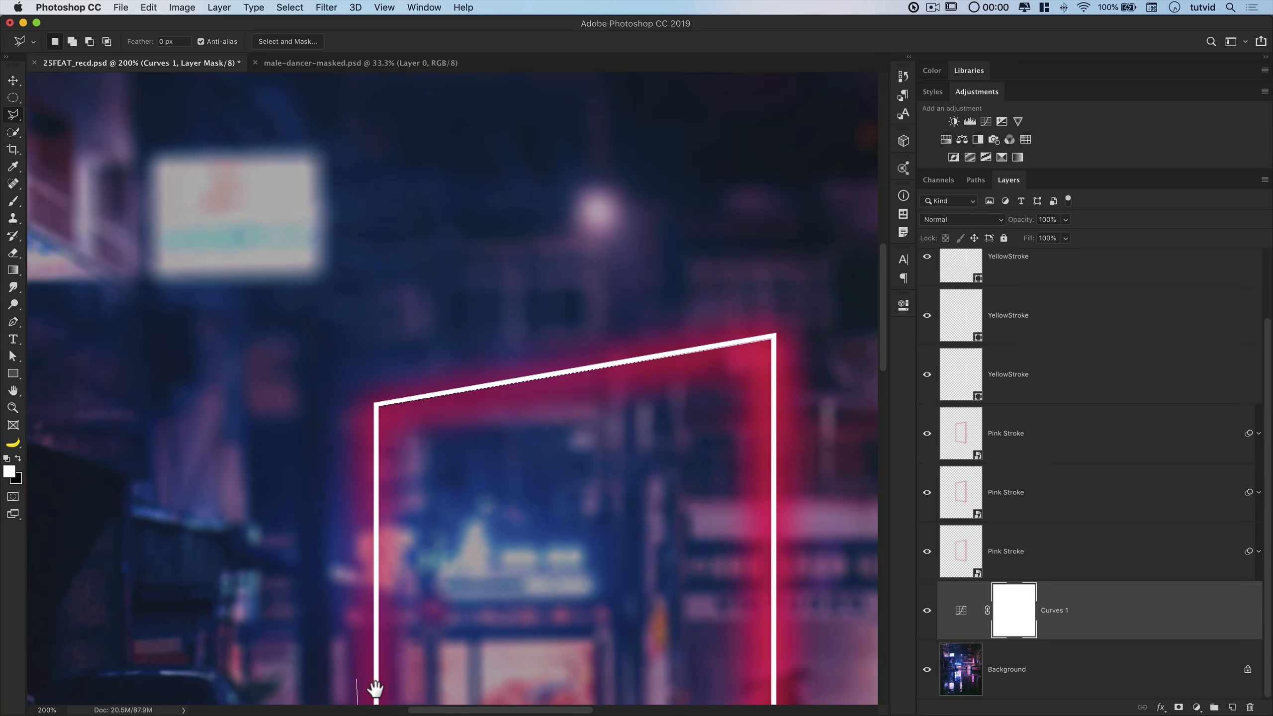
{"action": "left_click", "coordinate": [380, 407]}
{"action": "left_click_drag", "start_coordinate": [713, 468], "coordinate": [565, 389]}
{"action": "key", "text": "super+minus"}
{"action": "key", "text": "super+minus"}
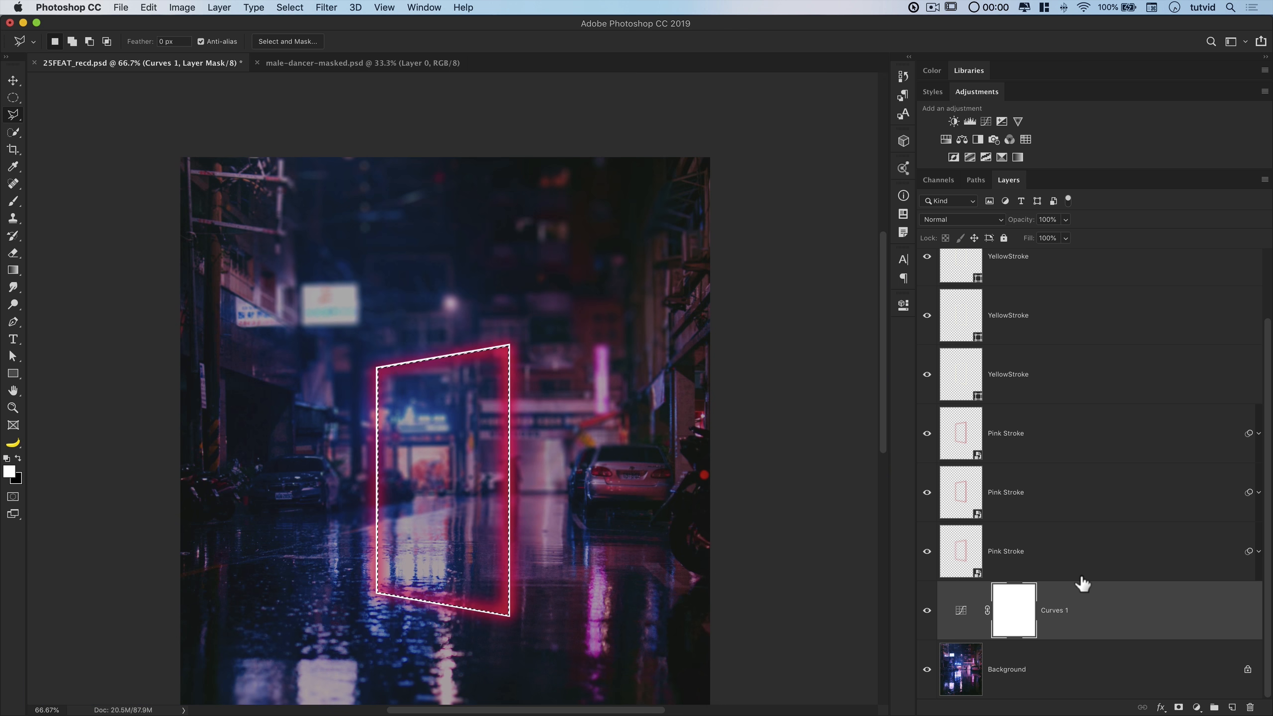
Add a Curves adjustment masked to the selection, slightly lifting its black point and strongly lowering its white point to dull the rectangle's interior
{"action": "left_click", "coordinate": [986, 122]}
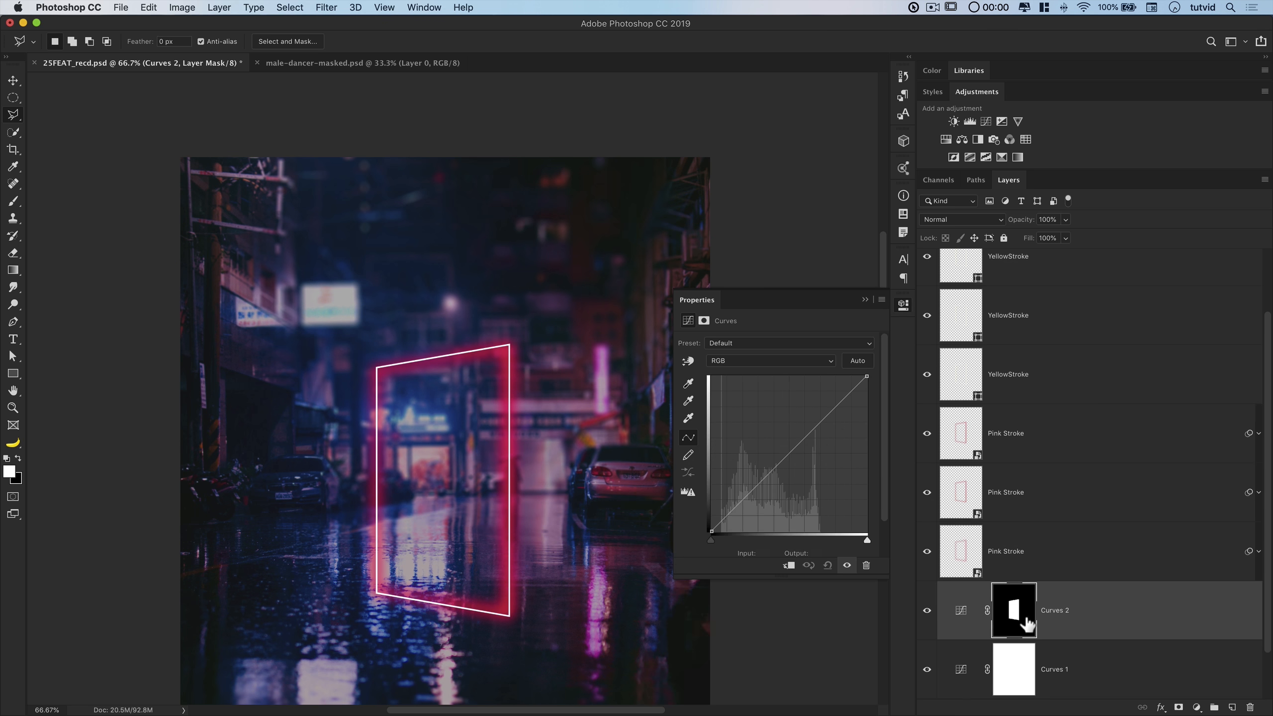
{"action": "left_click", "coordinate": [960, 607]}
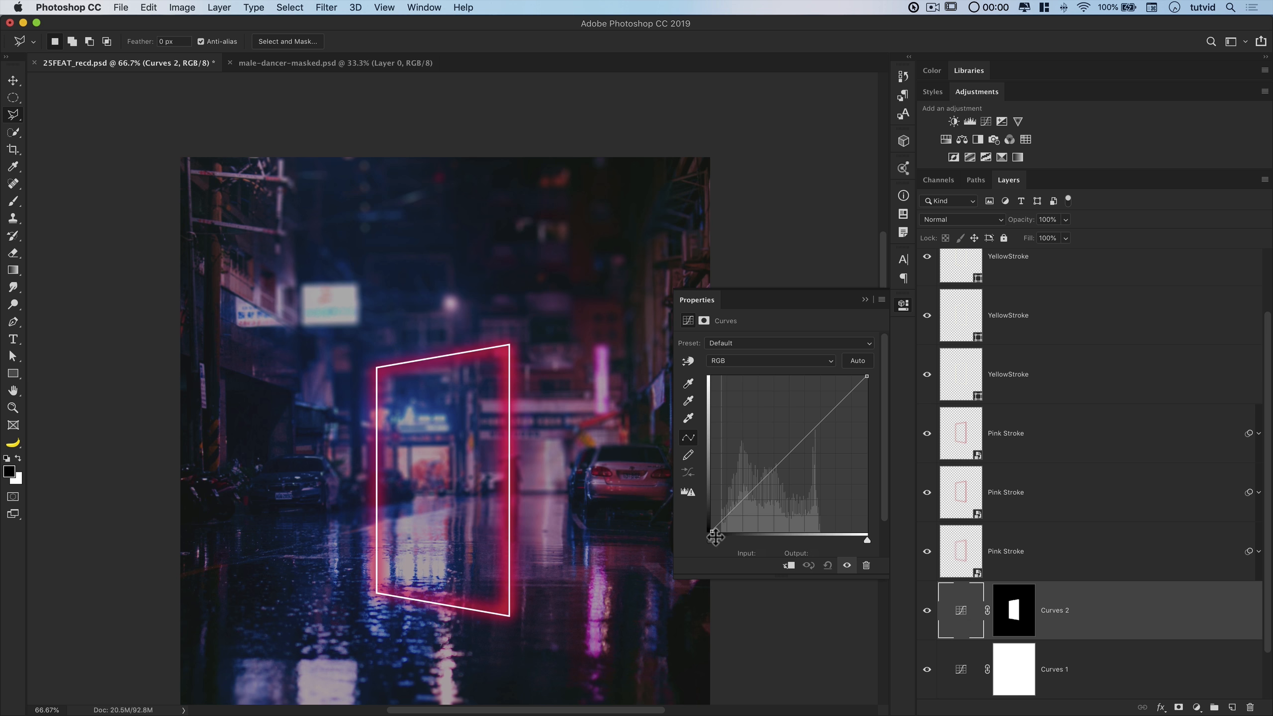
{"action": "left_click_drag", "start_coordinate": [715, 536], "coordinate": [726, 515]}
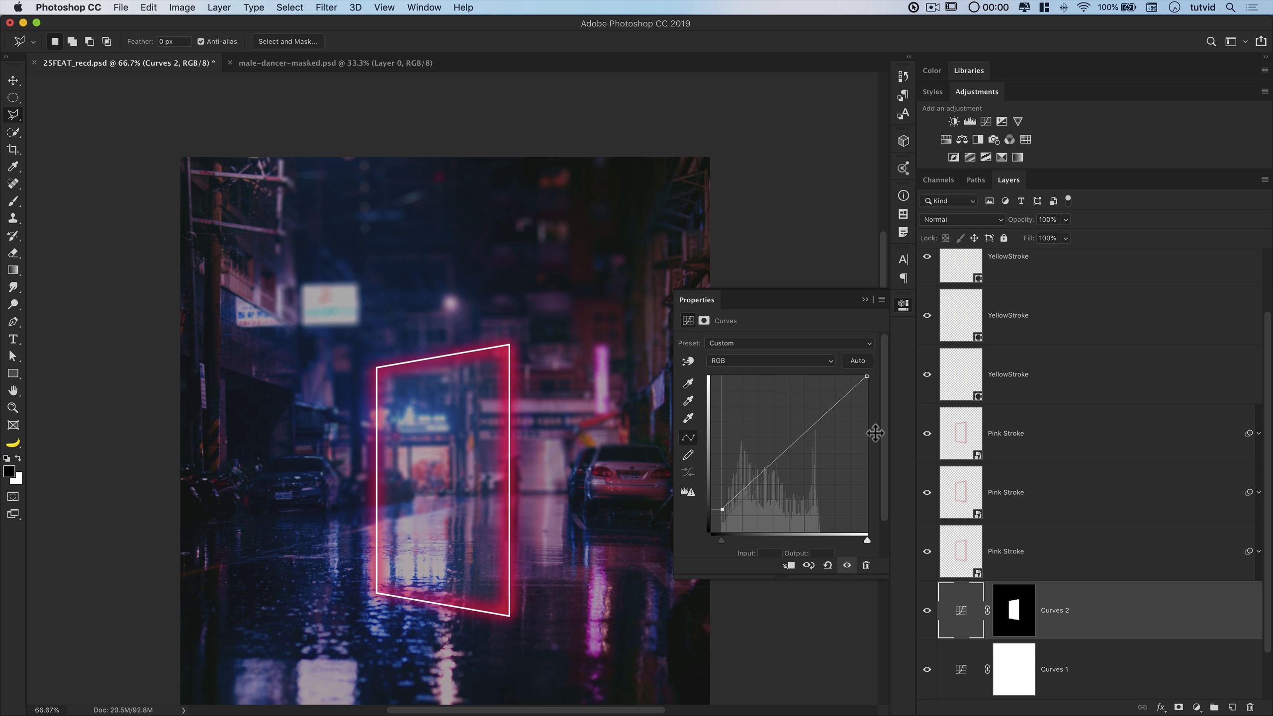
{"action": "left_click_drag", "start_coordinate": [872, 382], "coordinate": [877, 429]}
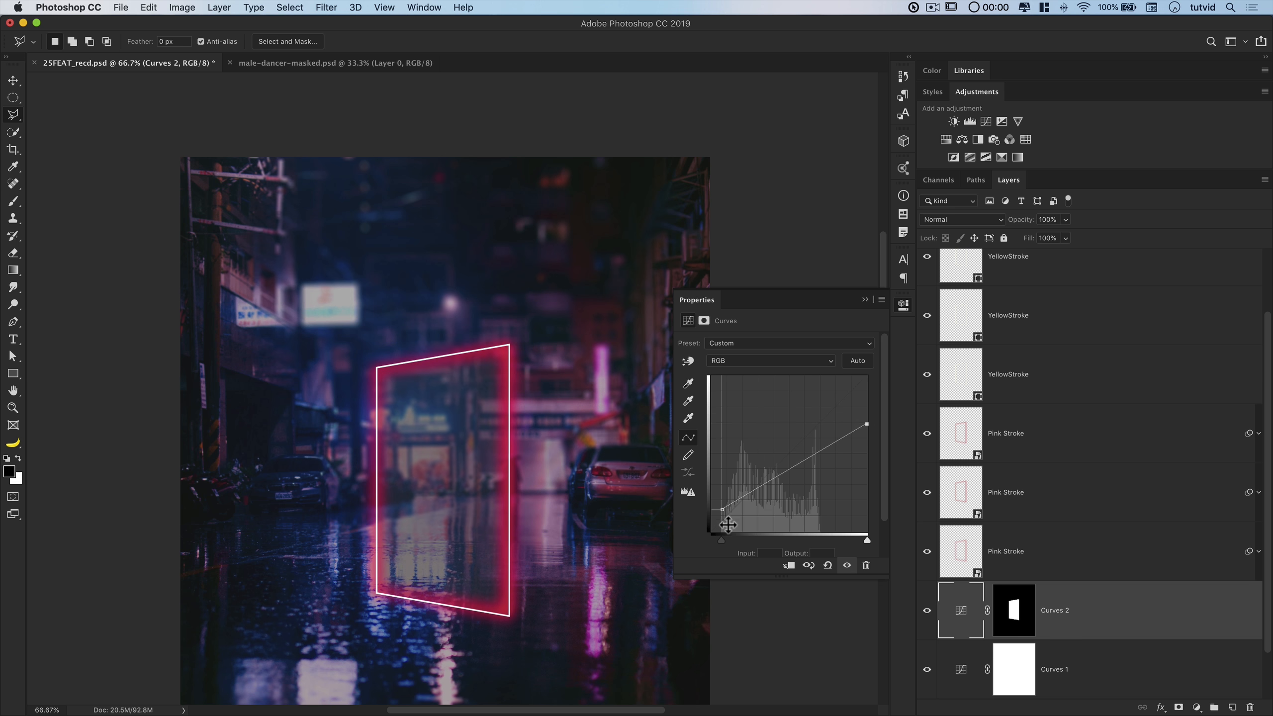
{"action": "left_click_drag", "start_coordinate": [727, 512], "coordinate": [739, 527]}
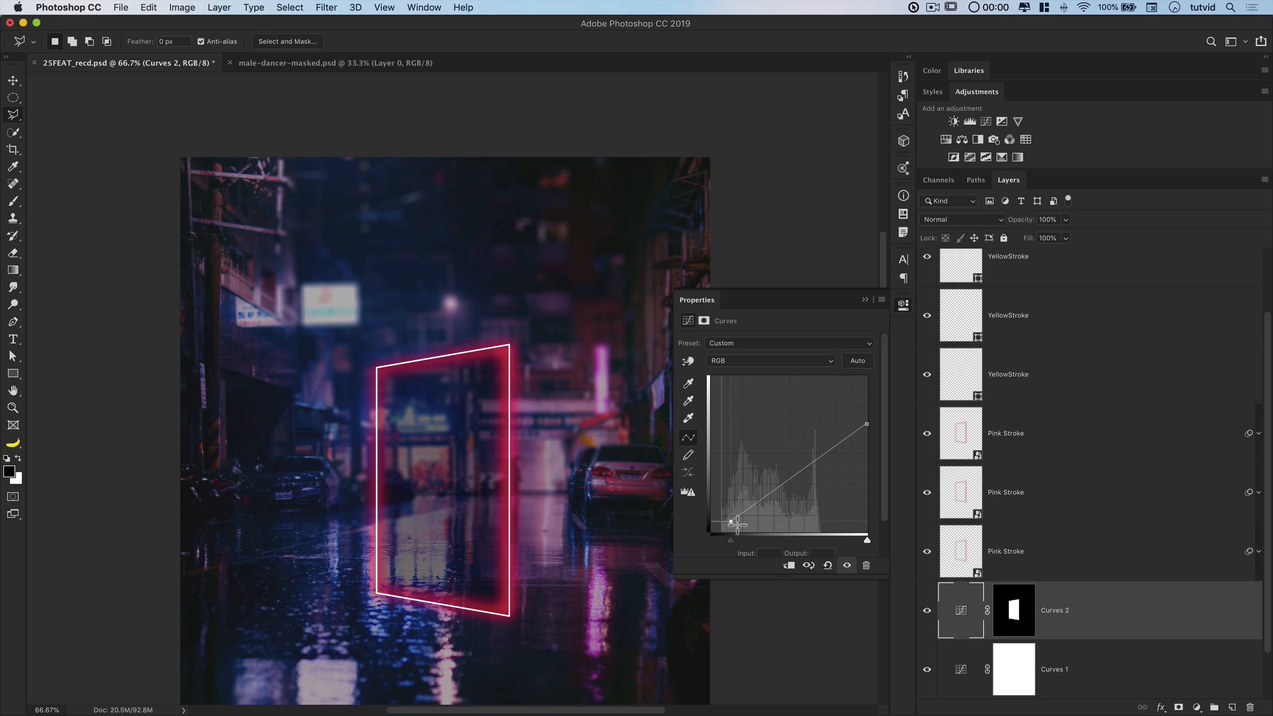
{"action": "left_click_drag", "start_coordinate": [873, 427], "coordinate": [875, 445]}
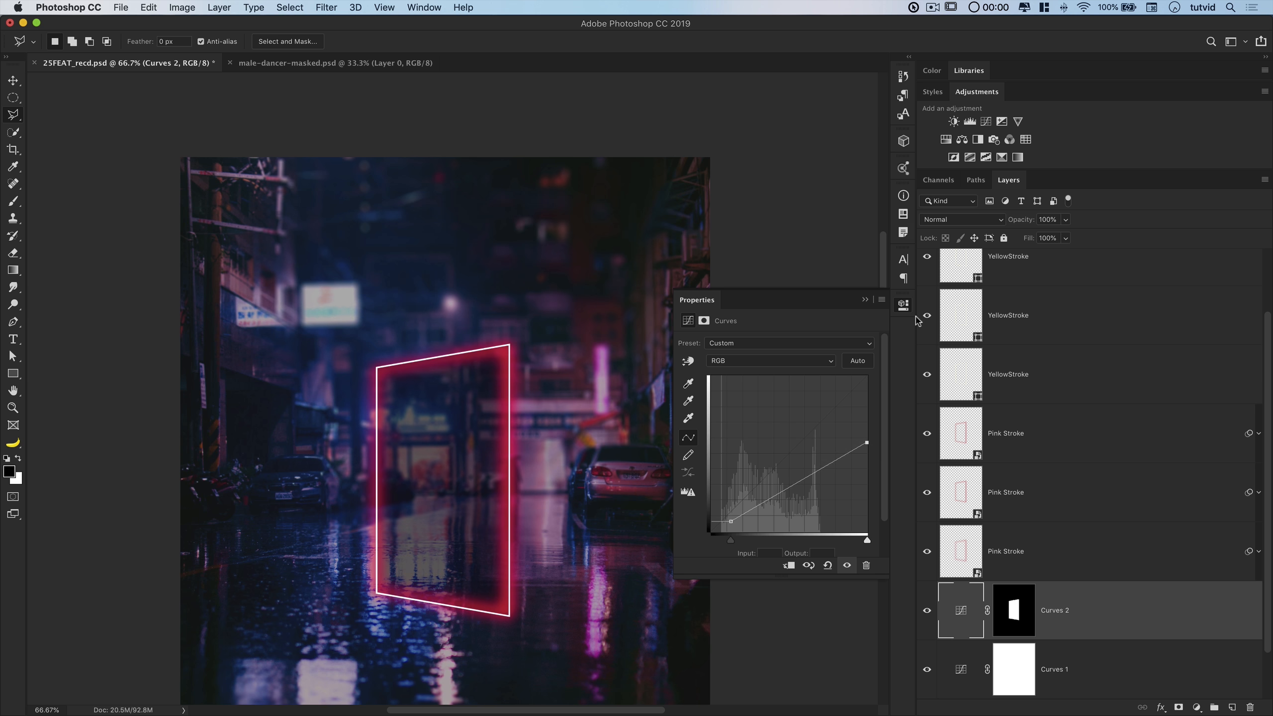
{"action": "left_click", "coordinate": [903, 305]}
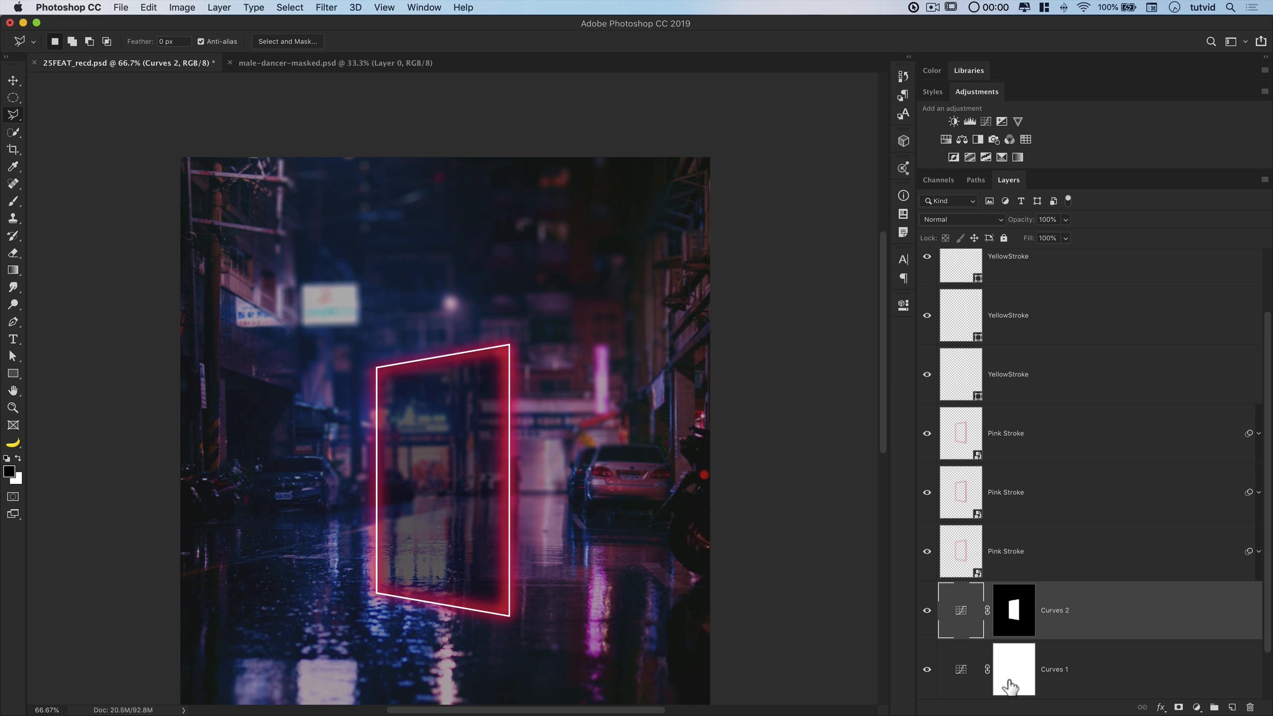
Add a Vibrance adjustment with vibrance -15 and reduced saturation, and copy the Curves 2 layer's mask onto it
{"action": "left_click", "coordinate": [1018, 121]}
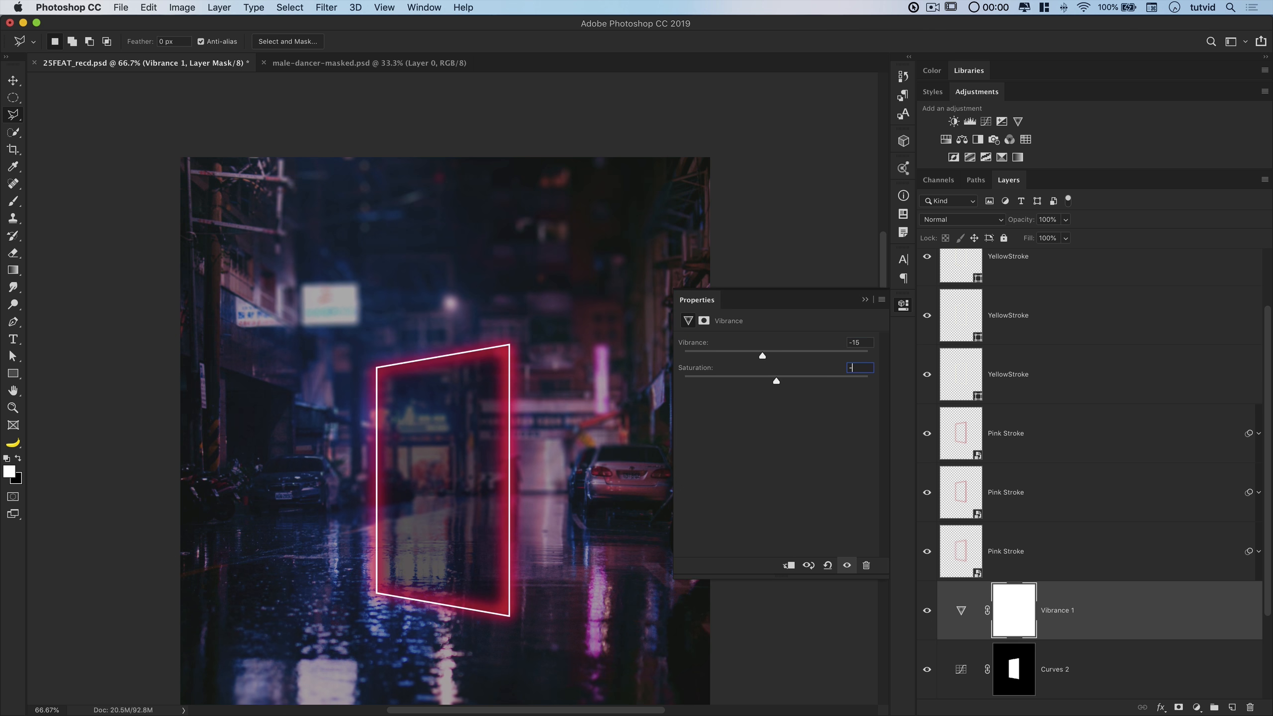
{"action": "left_click", "coordinate": [903, 305]}
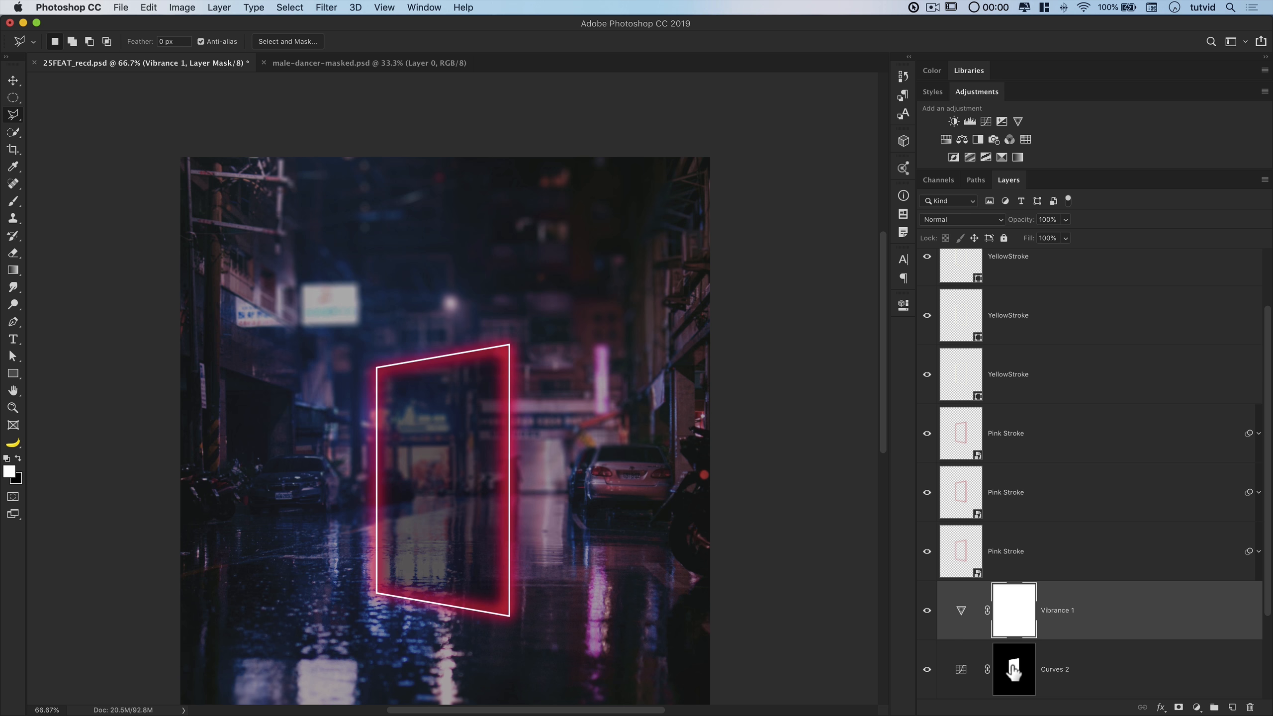
{"action": "left_click_drag", "start_coordinate": [1016, 671], "coordinate": [1019, 619]}
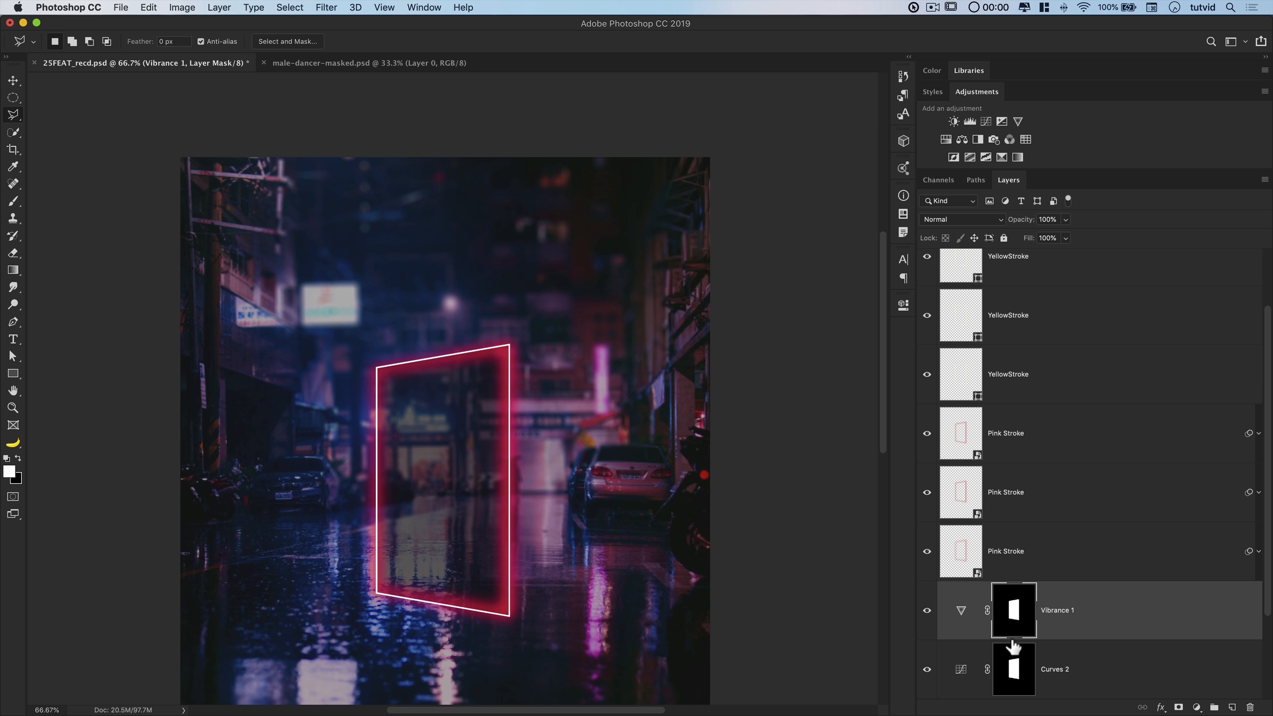
Compare the image with the Curves 2 and Vibrance 1 layers hidden and shown, and save the document
{"action": "scroll", "coordinate": [1013, 601], "scroll_direction": "down", "scroll_amount": 5}
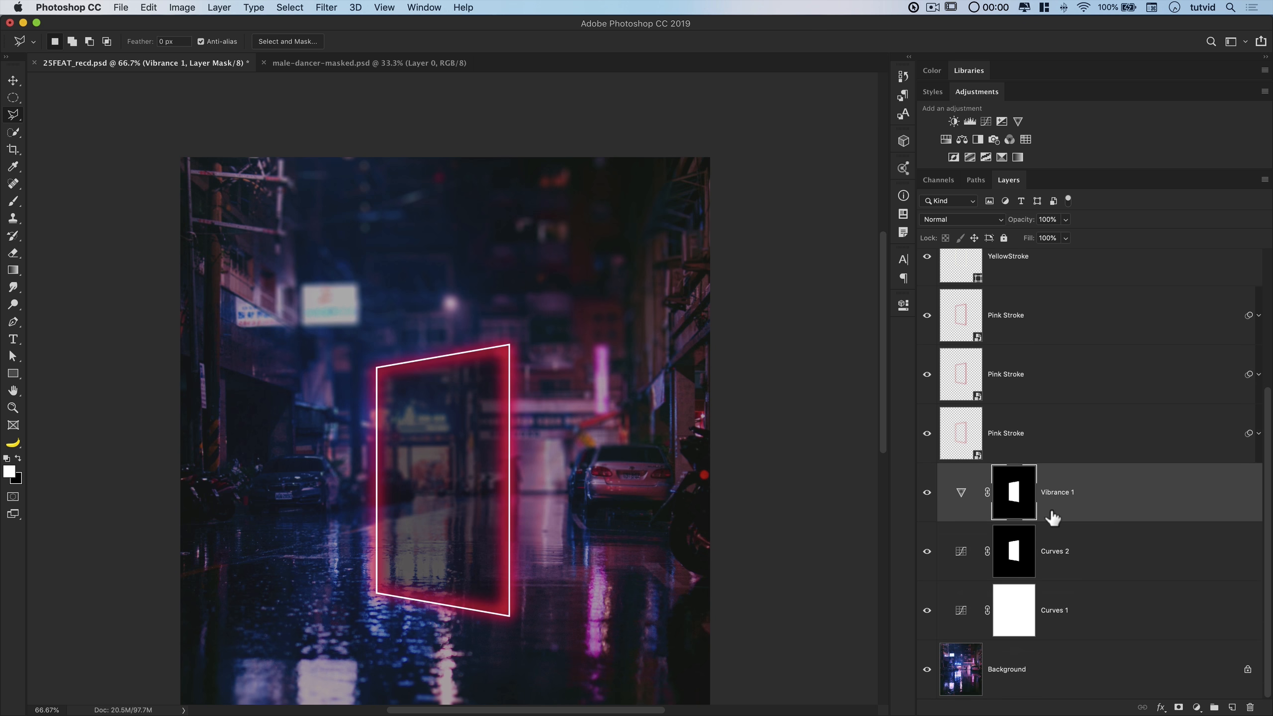
{"action": "left_click_drag", "start_coordinate": [930, 552], "coordinate": [929, 499]}
{"action": "left_click_drag", "start_coordinate": [930, 499], "coordinate": [929, 554]}
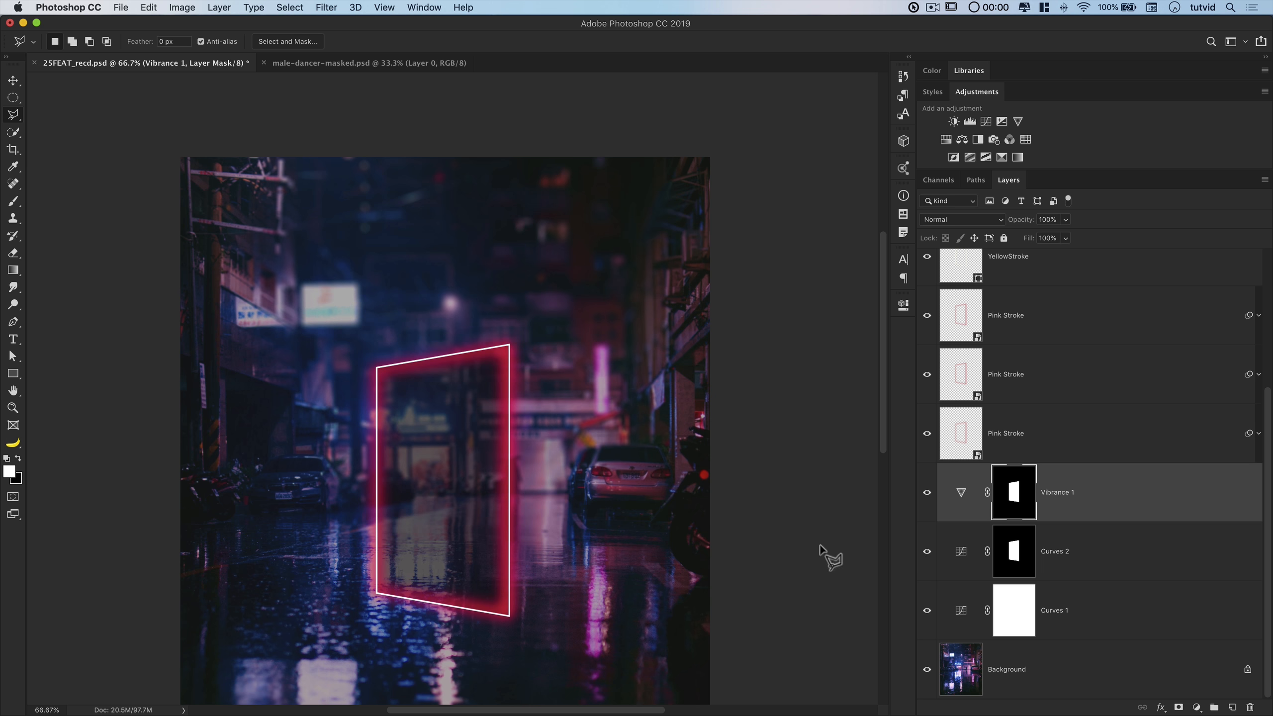
{"action": "key", "text": "cmd+s"}
Set the foreground color to pink #d3296e
{"action": "scroll", "coordinate": [707, 412], "scroll_direction": "down", "scroll_amount": 5}
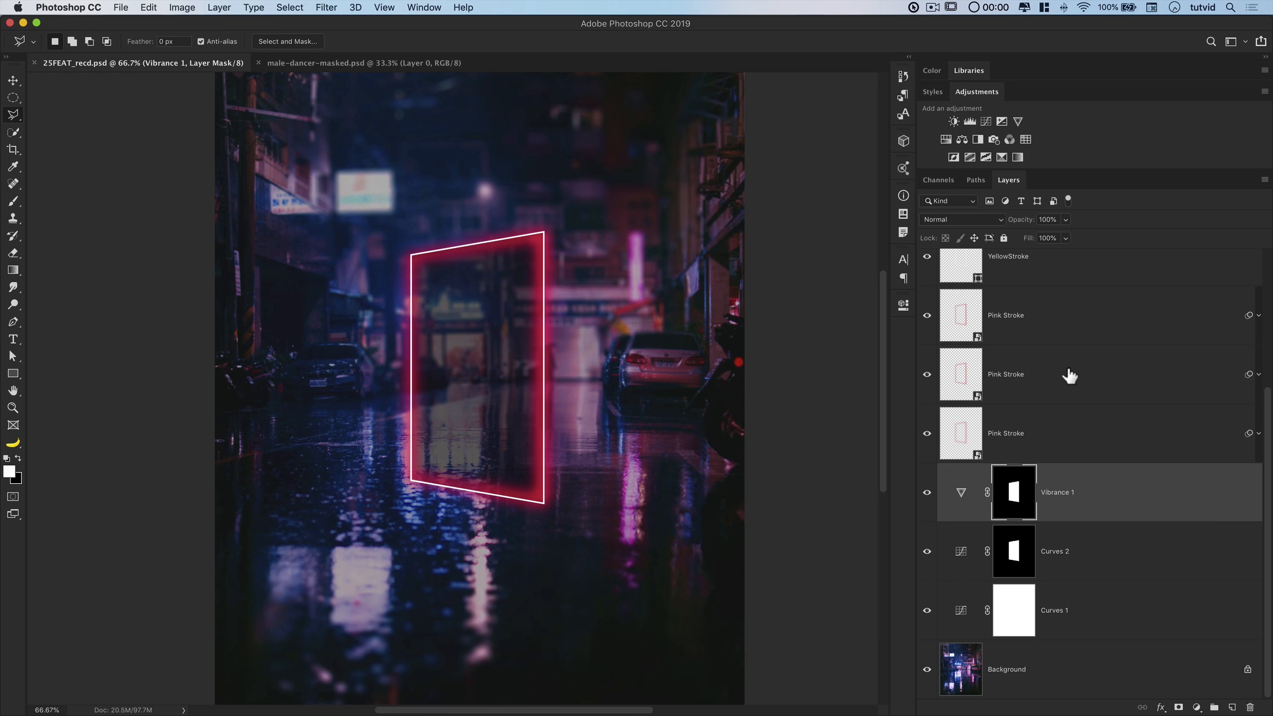
{"action": "scroll", "coordinate": [1058, 313], "scroll_direction": "up", "scroll_amount": 5}
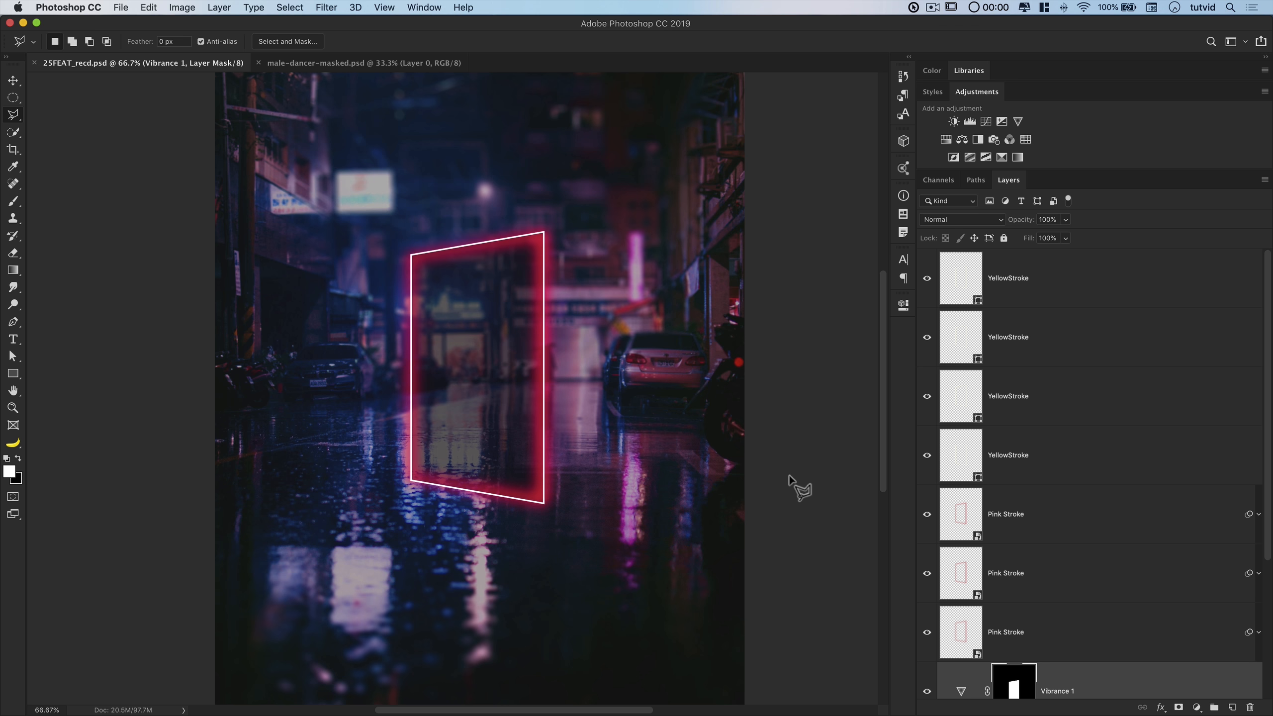
{"action": "left_click", "coordinate": [8, 471]}
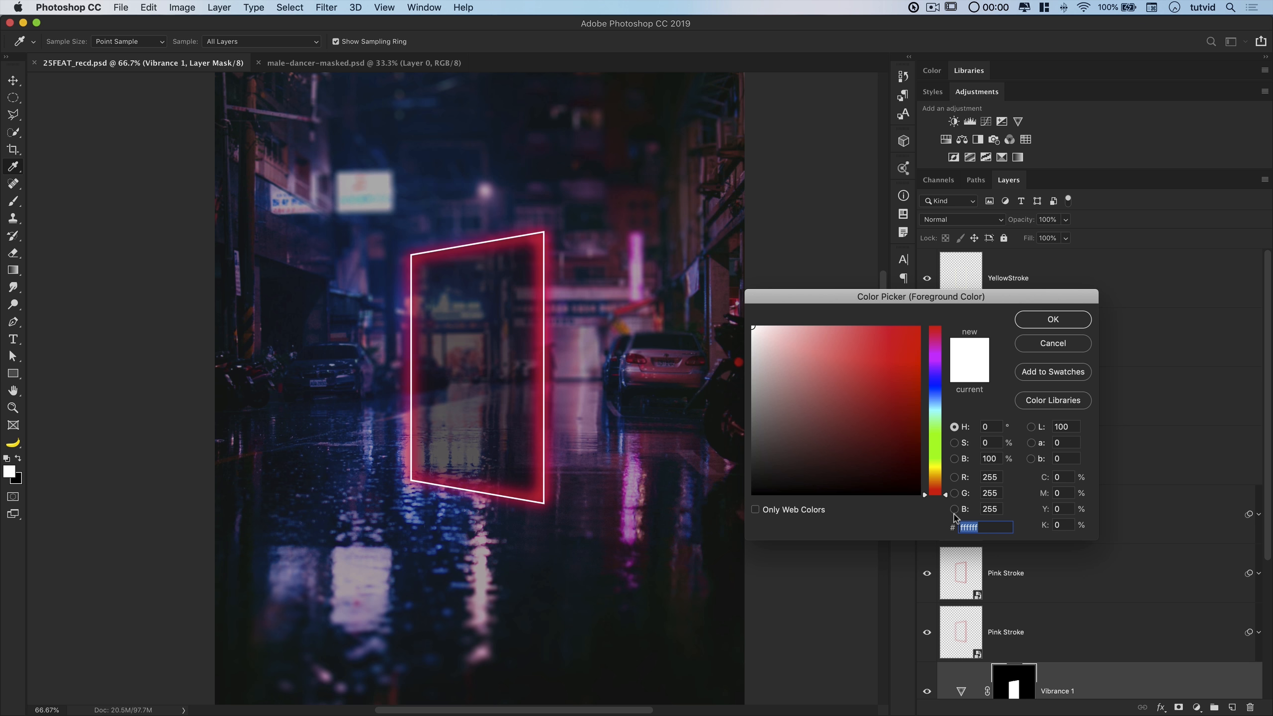
{"action": "type", "text": "d3296e"}
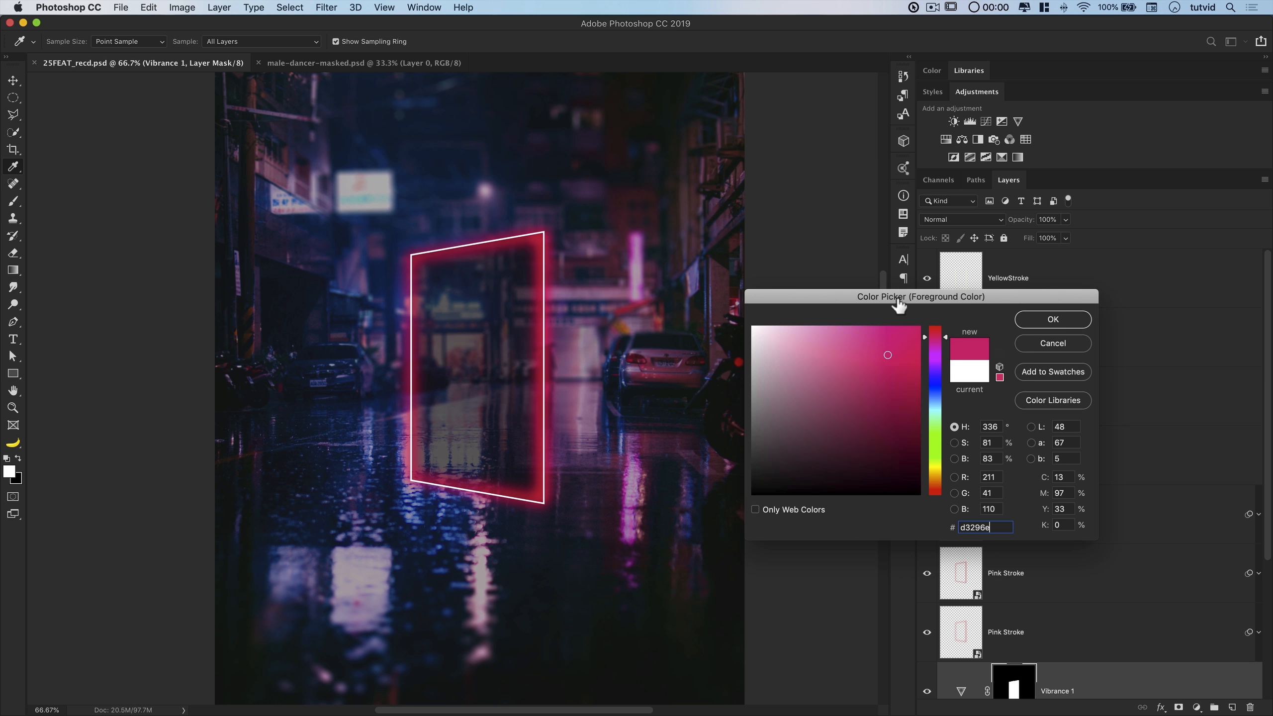
{"action": "left_click", "coordinate": [1053, 319]}
Choose a WG Dust Particles brush from the _dust_particles set and set its size to 300 px
{"action": "key", "text": "l"}
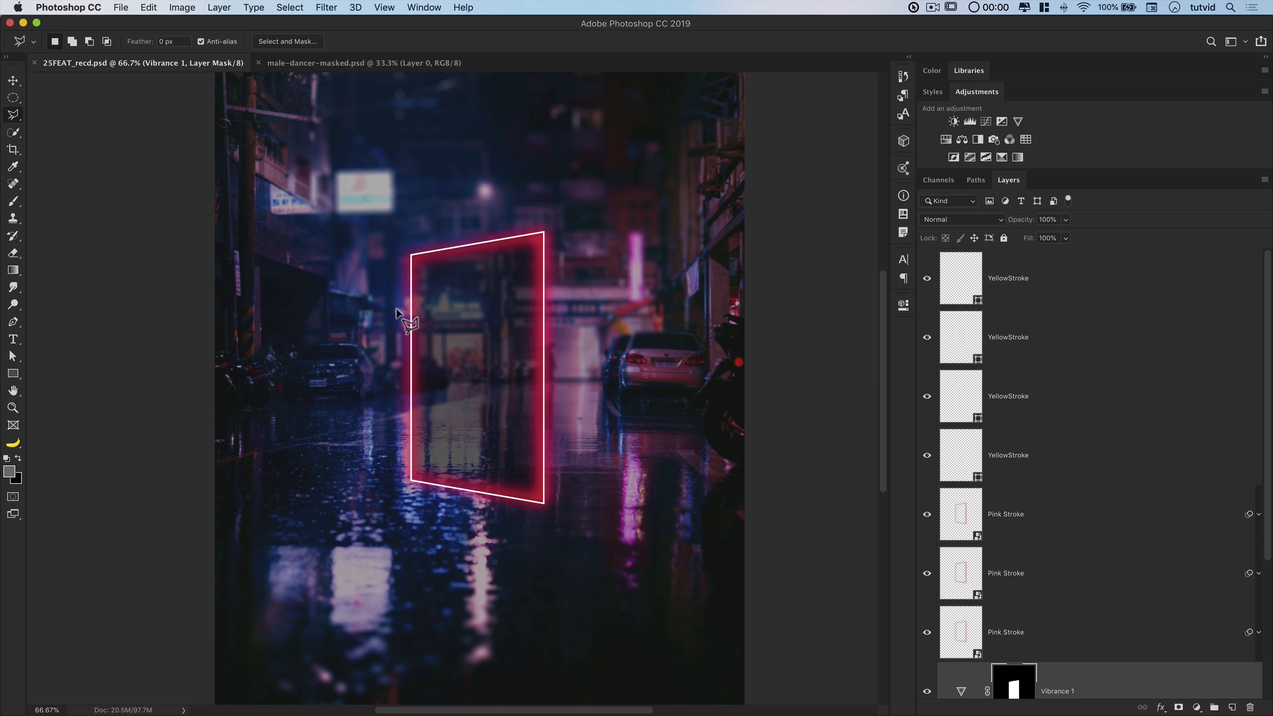
{"action": "key", "text": "b"}
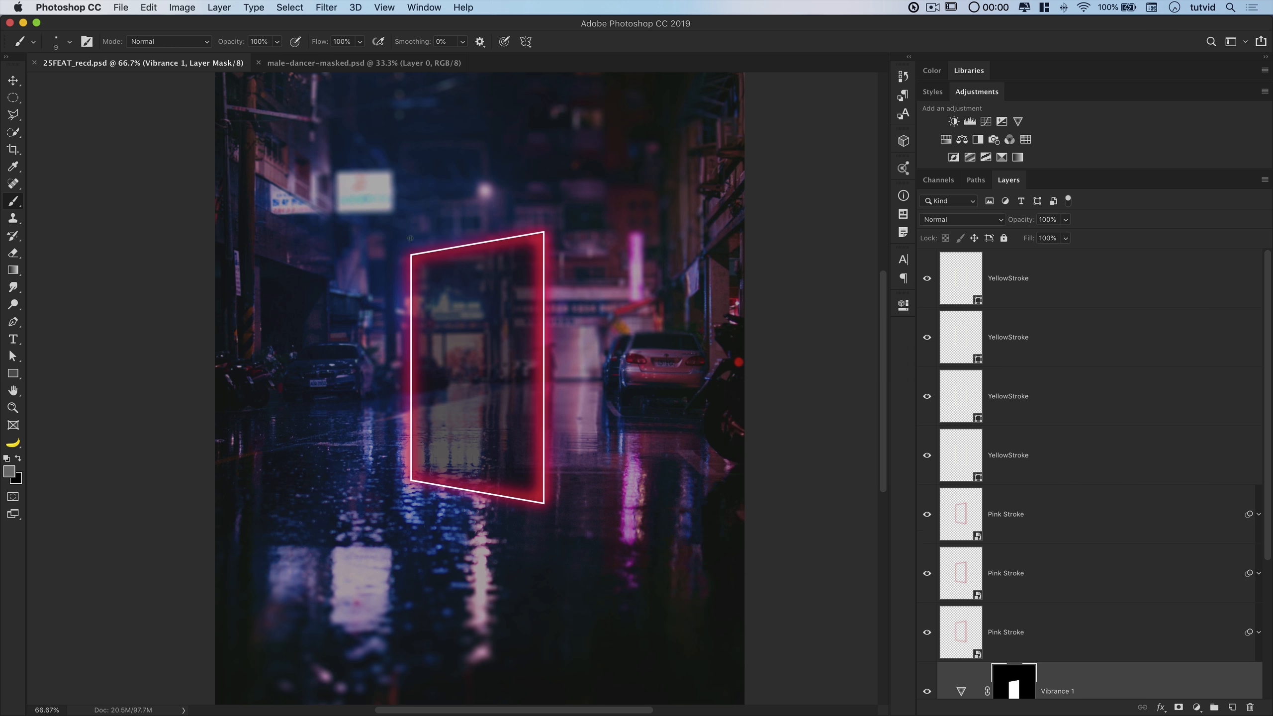
{"action": "right_click", "coordinate": [364, 240]}
{"action": "scroll", "coordinate": [656, 416], "scroll_direction": "down", "scroll_amount": 10}
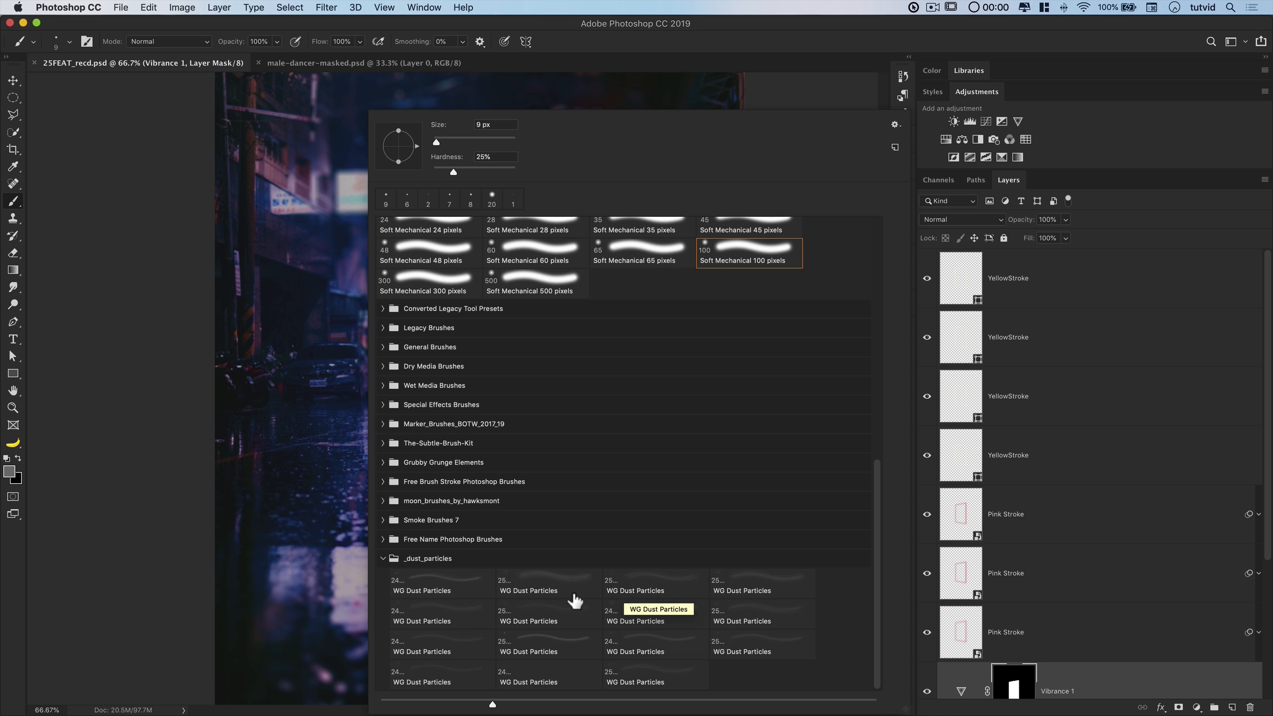
{"action": "left_click", "coordinate": [553, 616]}
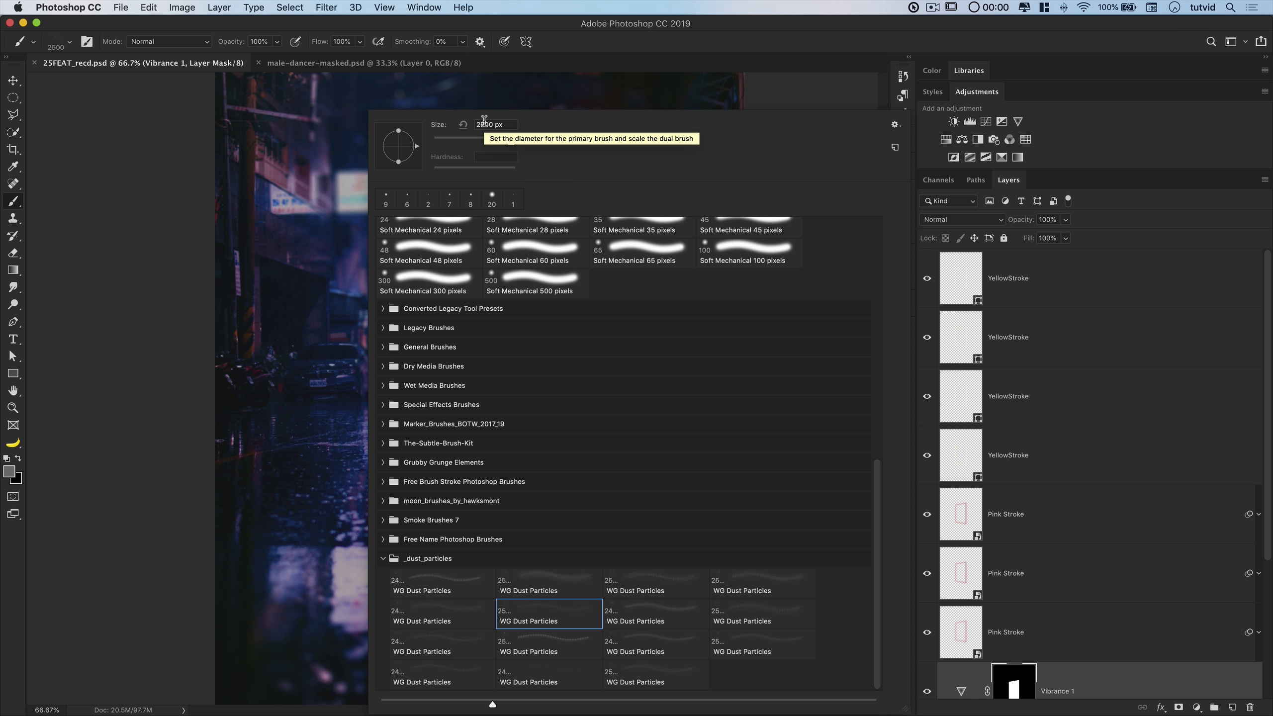
{"action": "type", "text": "300"}
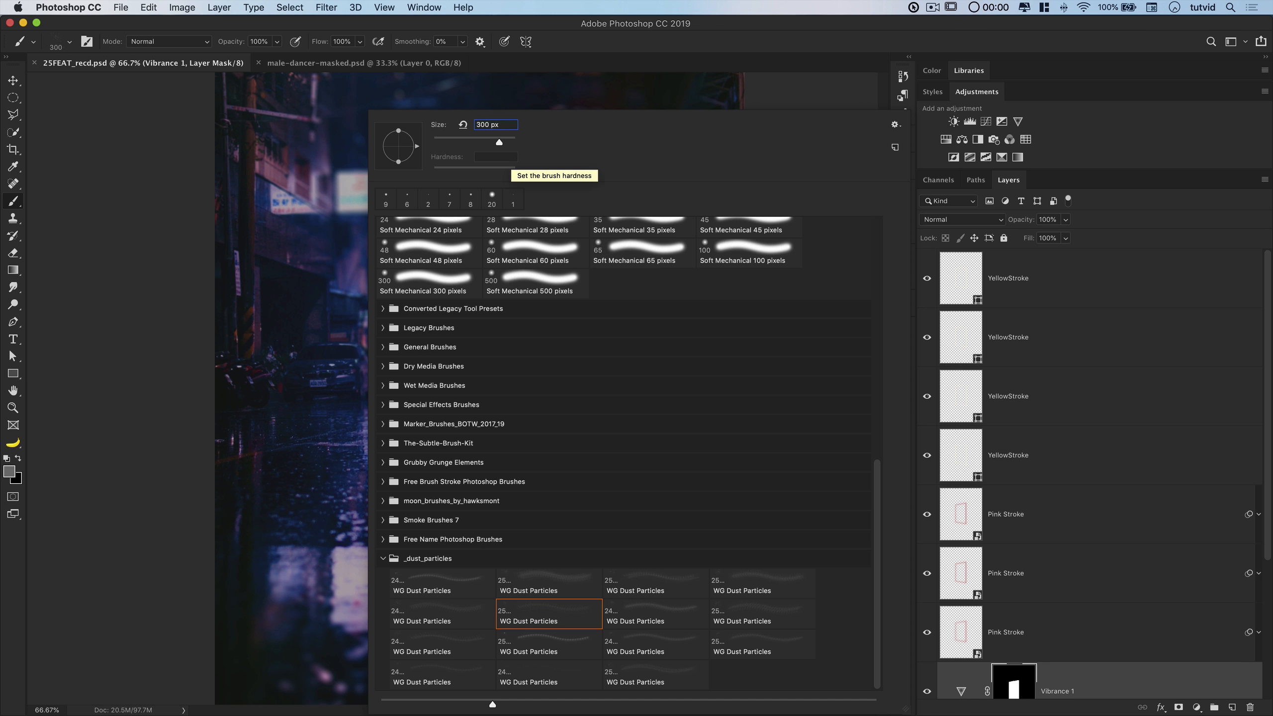
{"action": "key", "text": "Return"}
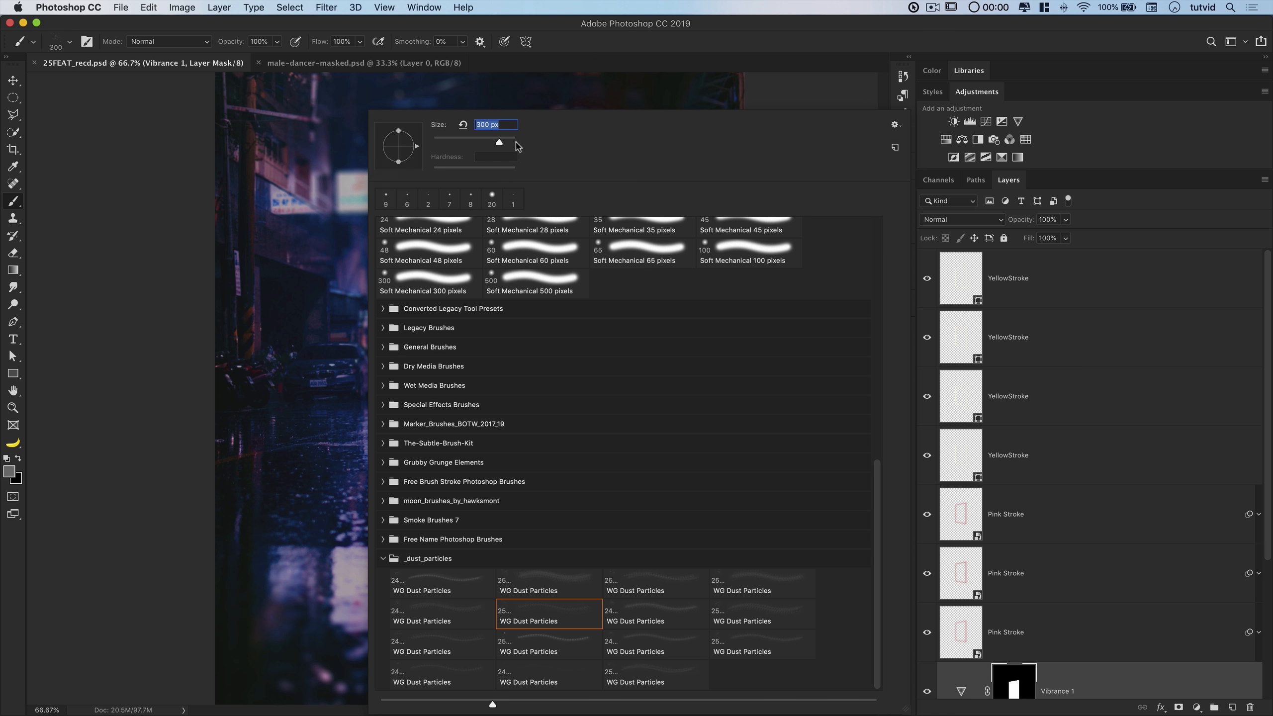
{"action": "key", "text": "Return"}
{"action": "left_click", "coordinate": [108, 325]}
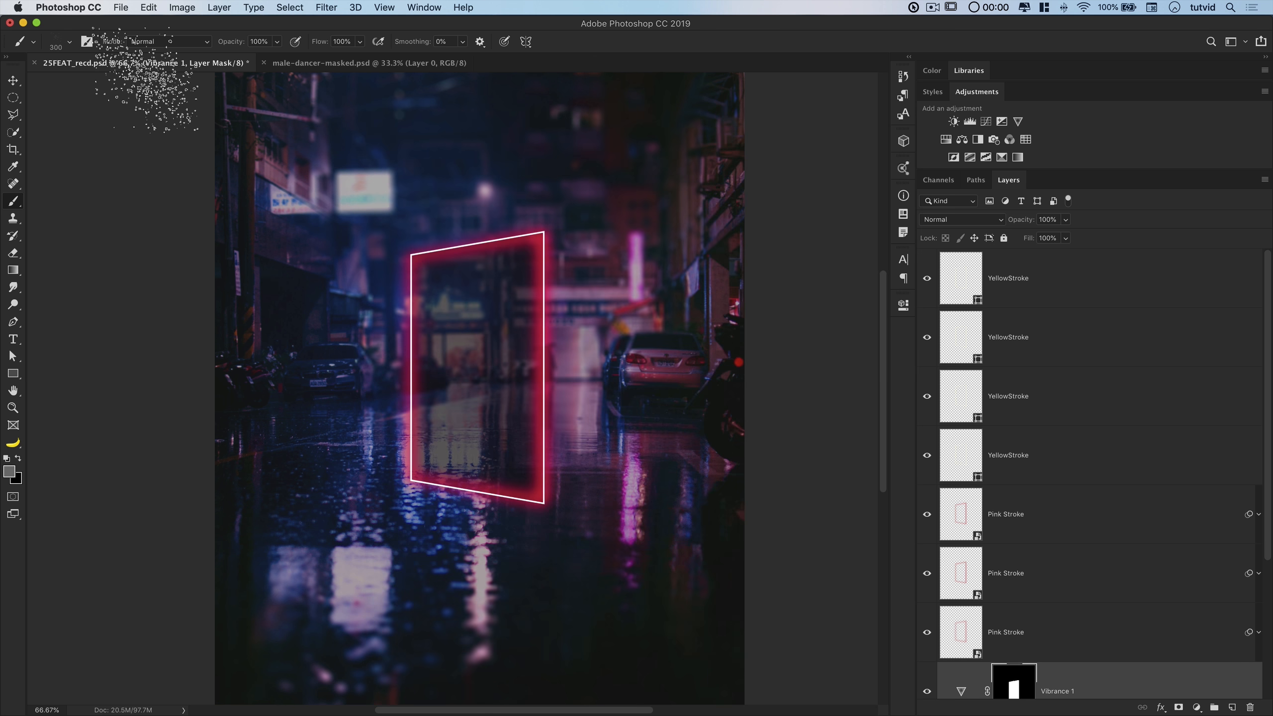
Enable Shape Dynamics for the dust brush with size jitter 46% and angle jitter 87%
{"action": "left_click", "coordinate": [87, 42]}
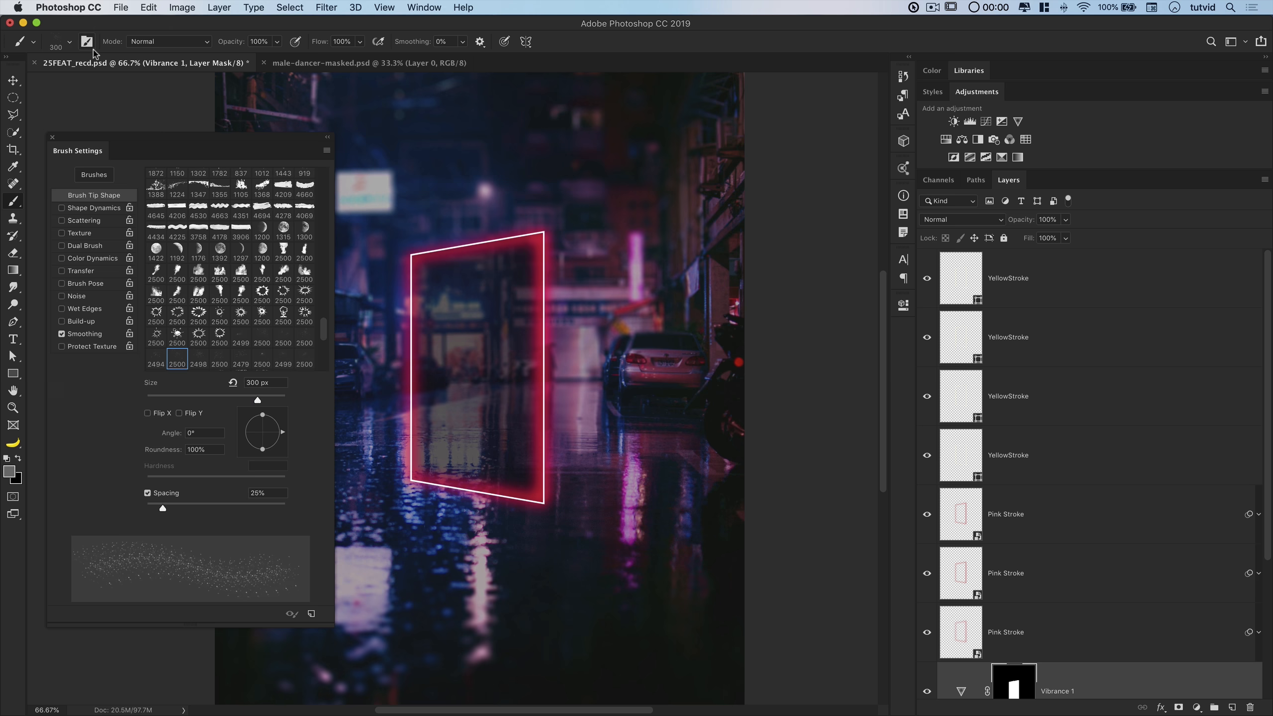
{"action": "left_click_drag", "start_coordinate": [147, 142], "coordinate": [144, 110]}
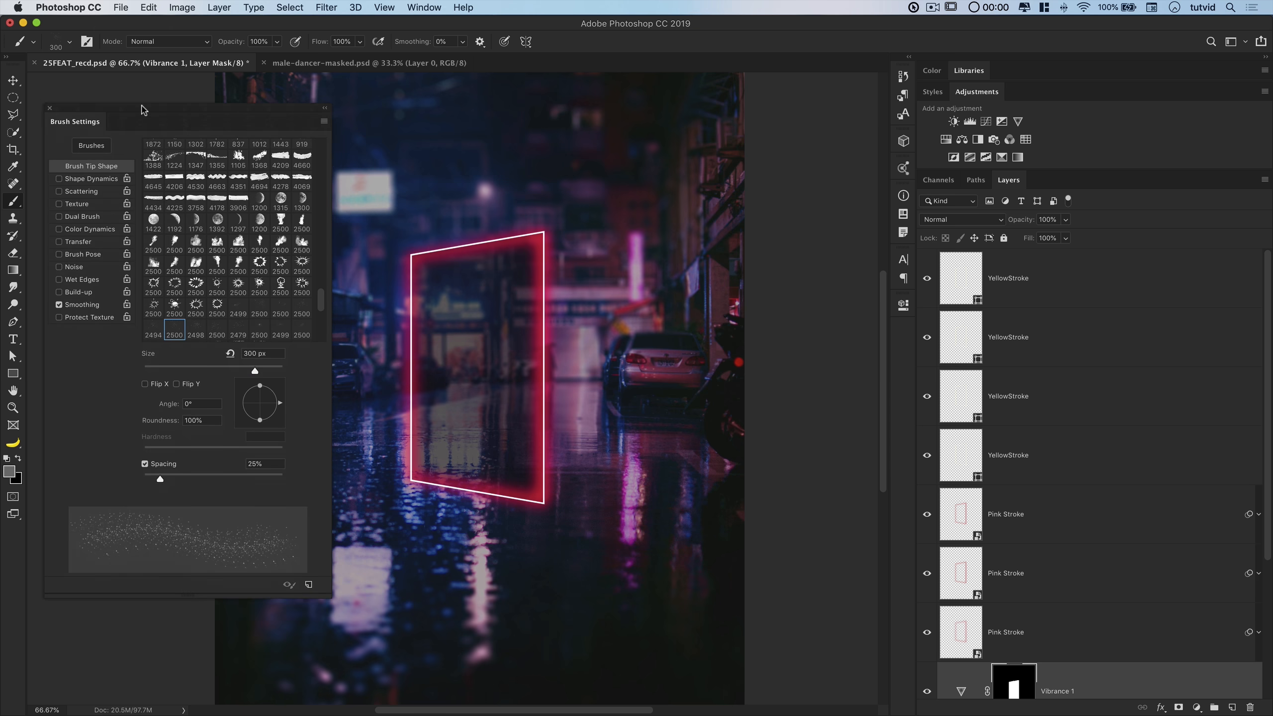
{"action": "left_click", "coordinate": [75, 180]}
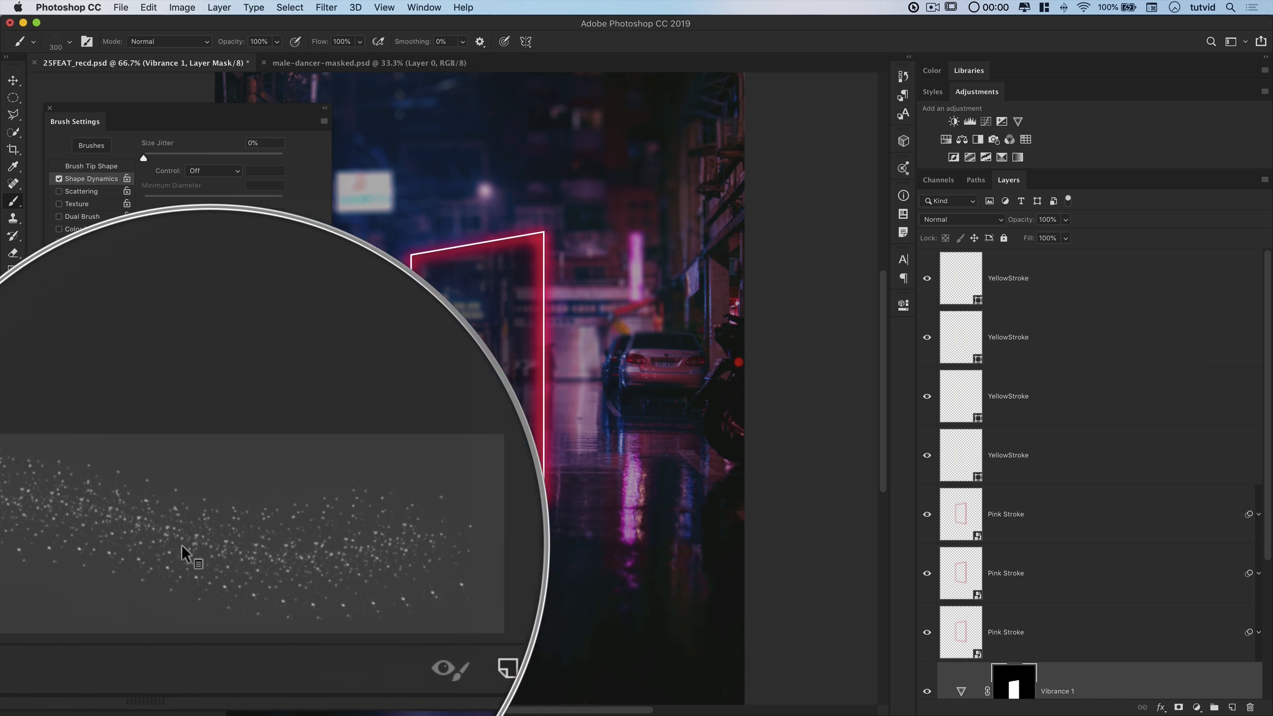
{"action": "left_click", "coordinate": [152, 159]}
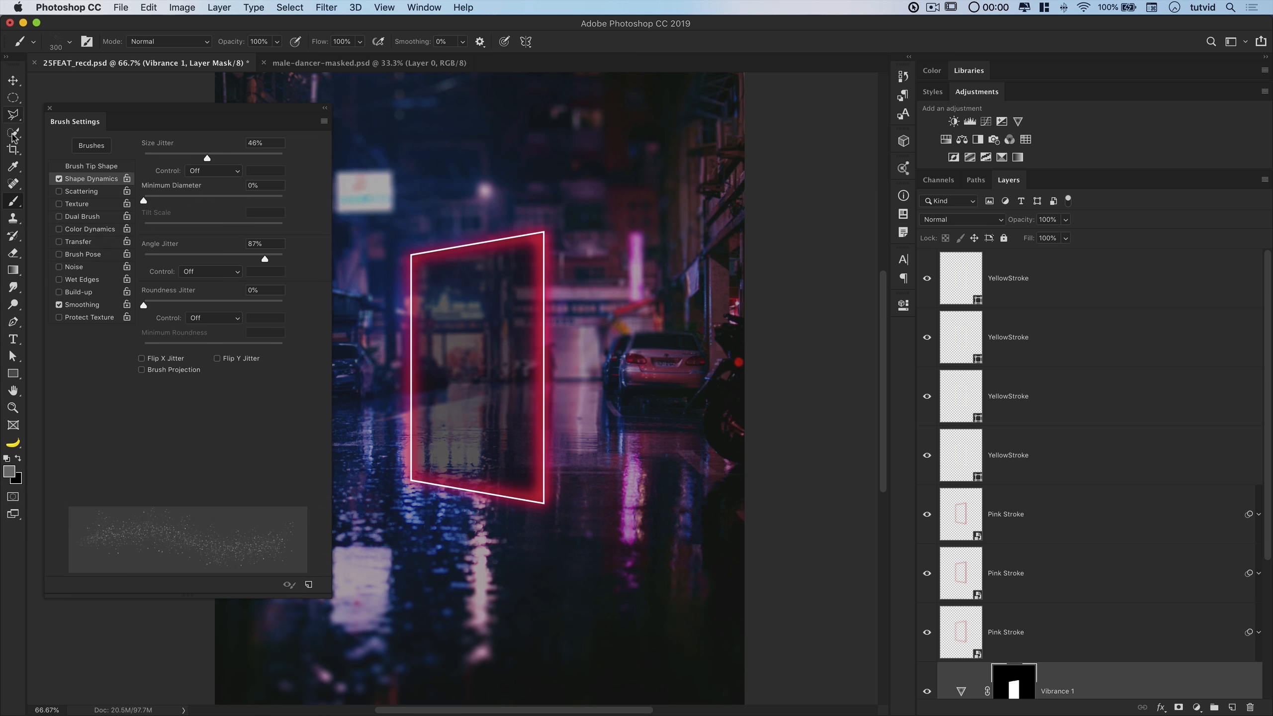
{"action": "left_click", "coordinate": [50, 109]}
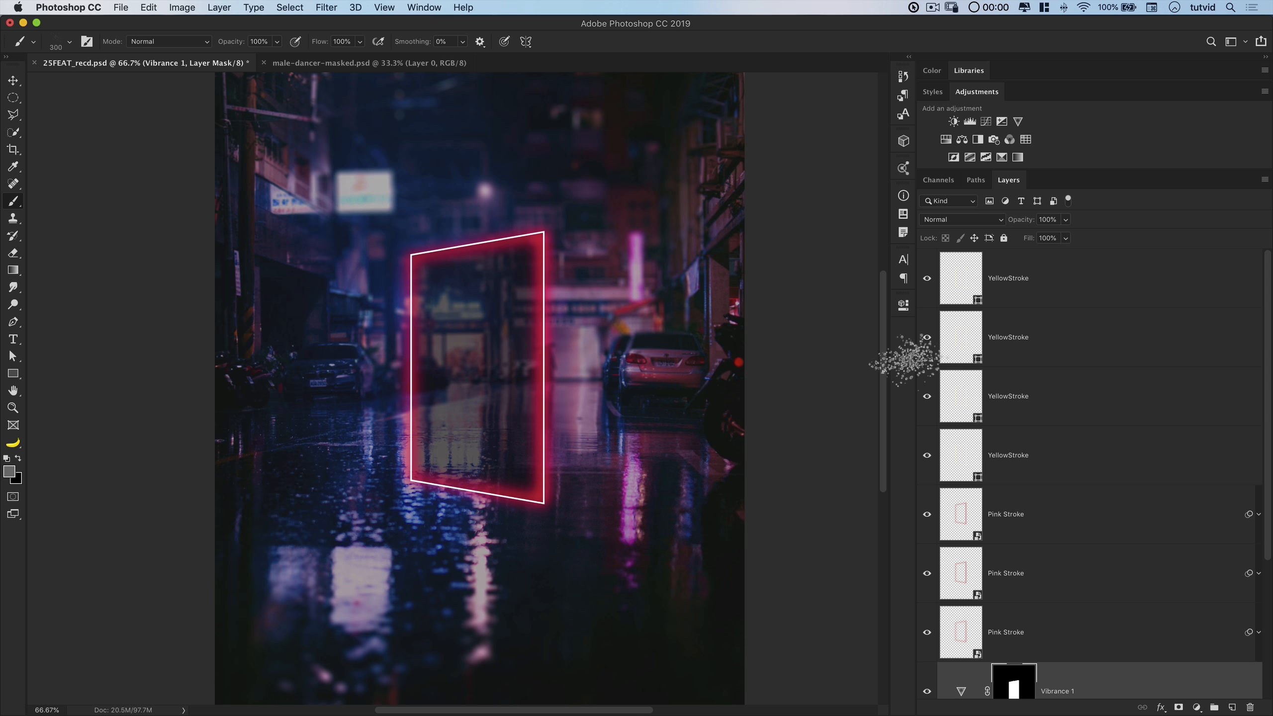
Add a new empty layer above the topmost YellowStroke layer and name it Dust
{"action": "left_click", "coordinate": [1035, 269]}
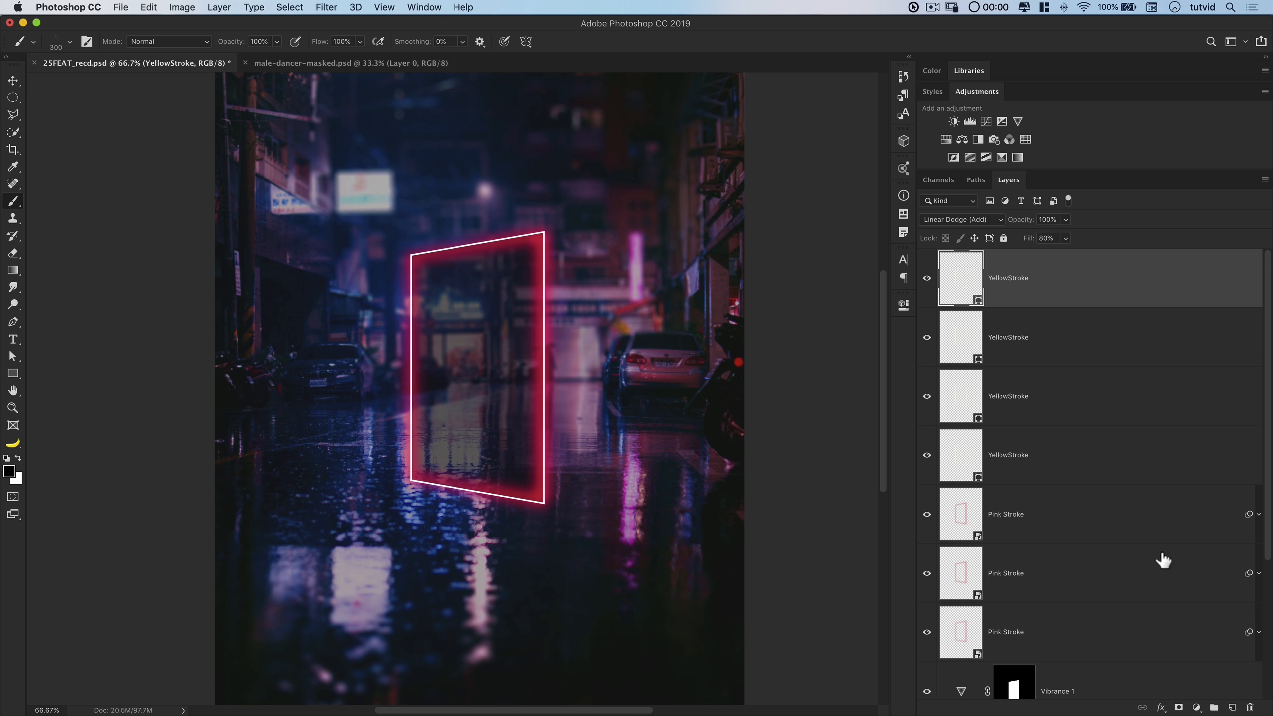
{"action": "left_click", "coordinate": [1232, 707]}
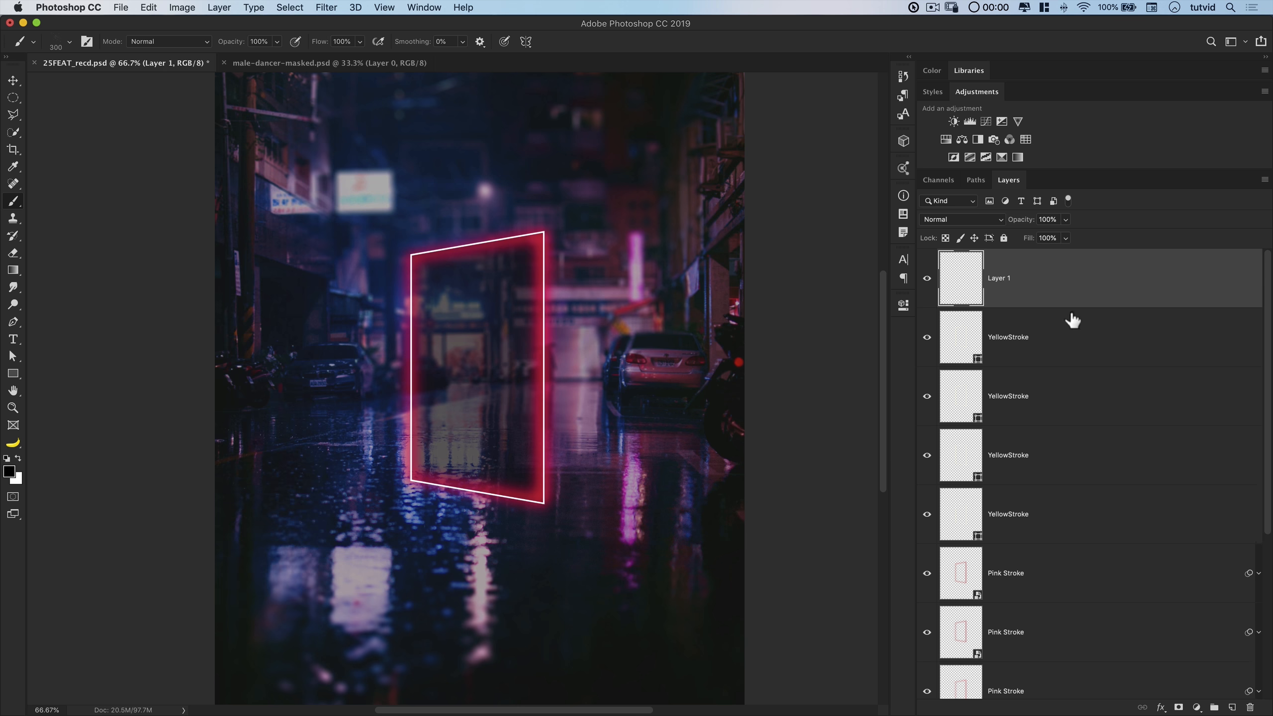
{"action": "double_click", "coordinate": [1002, 278]}
{"action": "key", "text": "Return"}
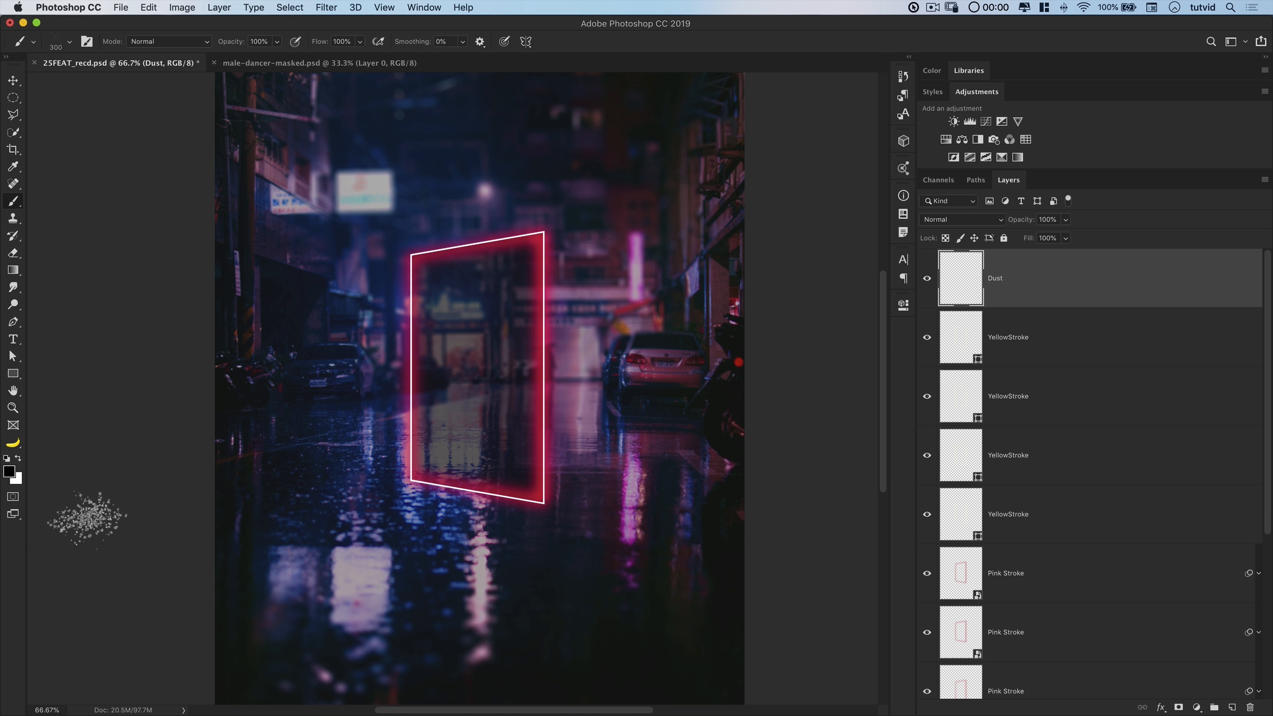
Set the dust brush's foreground color to pink #d3296e
{"action": "left_click", "coordinate": [8, 471]}
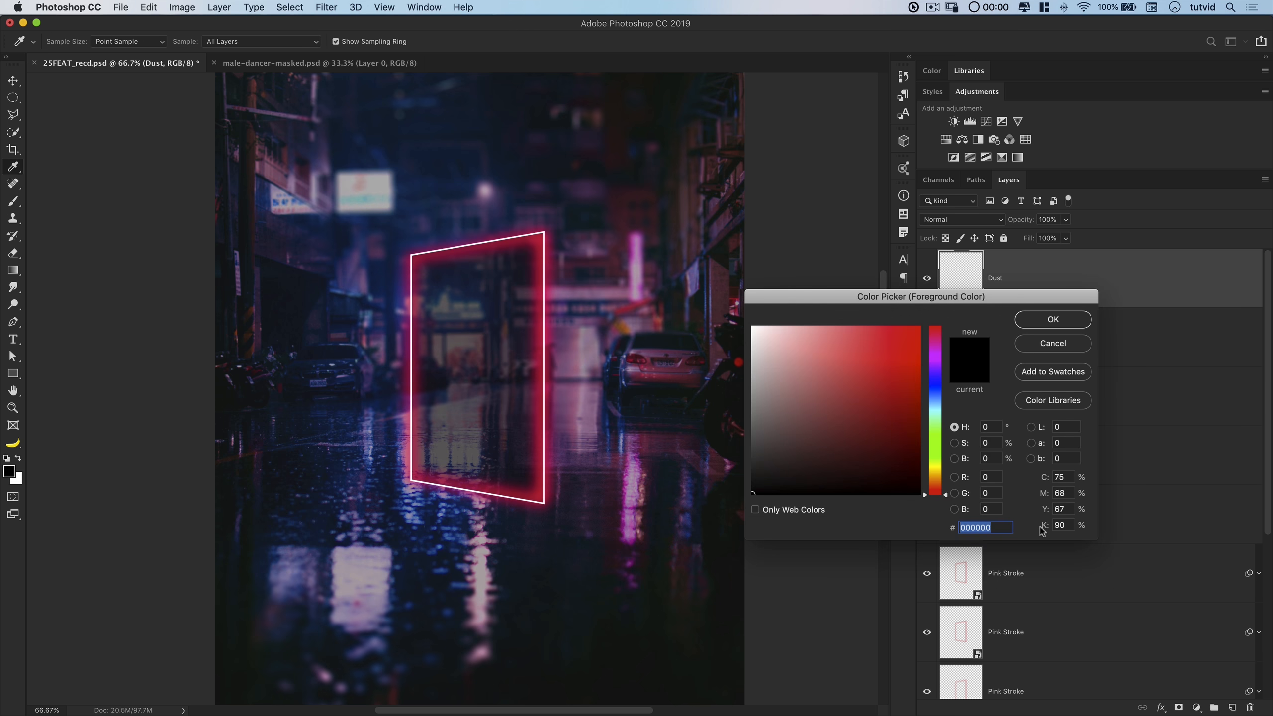
{"action": "type", "text": "d3296e"}
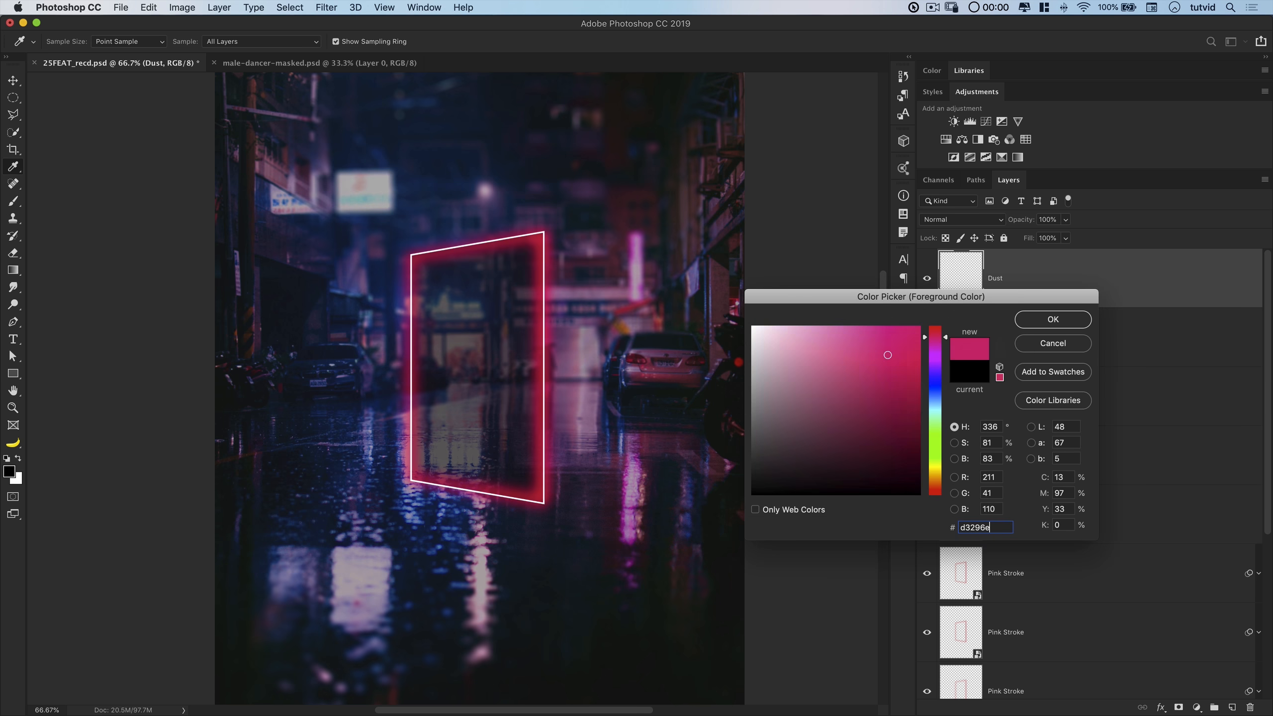
{"action": "left_click", "coordinate": [1079, 325]}
{"action": "key", "text": "b"}
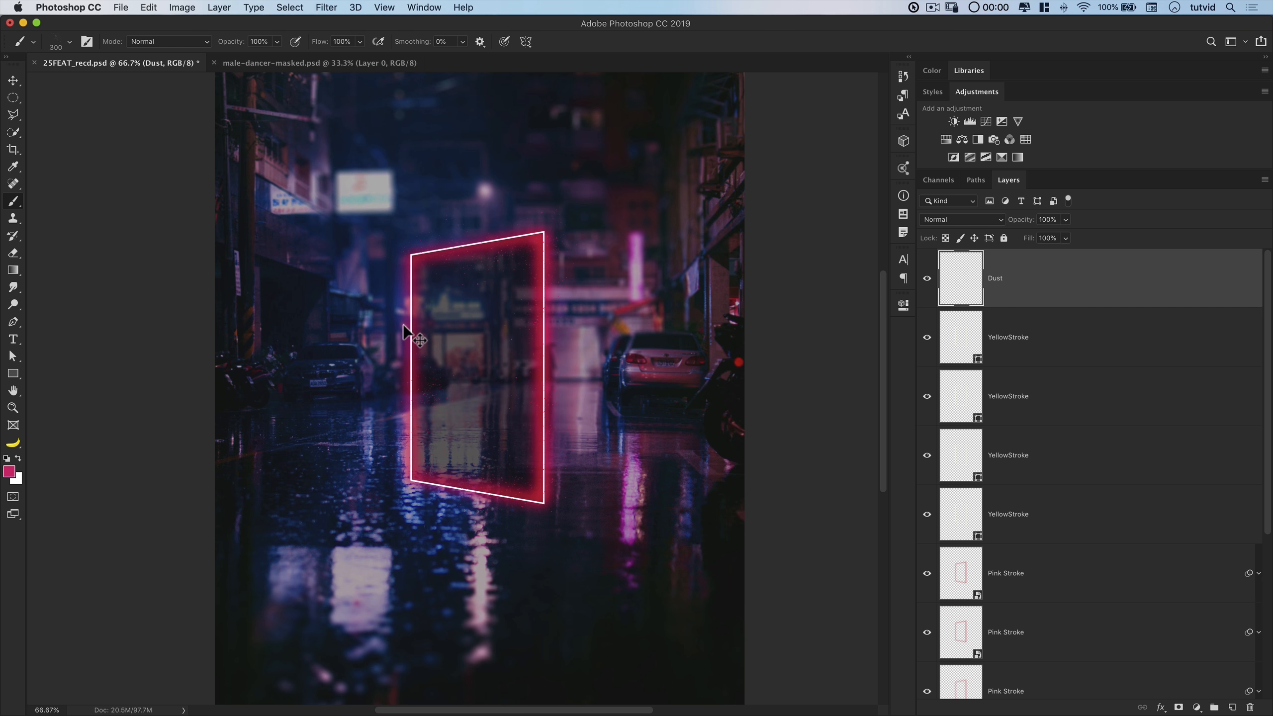
Paint pink dust particles along the edges and corners of the neon rectangle on the Dust layer
{"action": "key", "text": "super+plus"}
{"action": "key", "text": "super+plus"}
{"action": "mouse_move", "coordinate": [499, 289]}
{"action": "left_mouse_down"}
{"action": "mouse_move", "coordinate": [437, 435]}
{"action": "mouse_move", "coordinate": [503, 378]}
{"action": "left_mouse_up"}
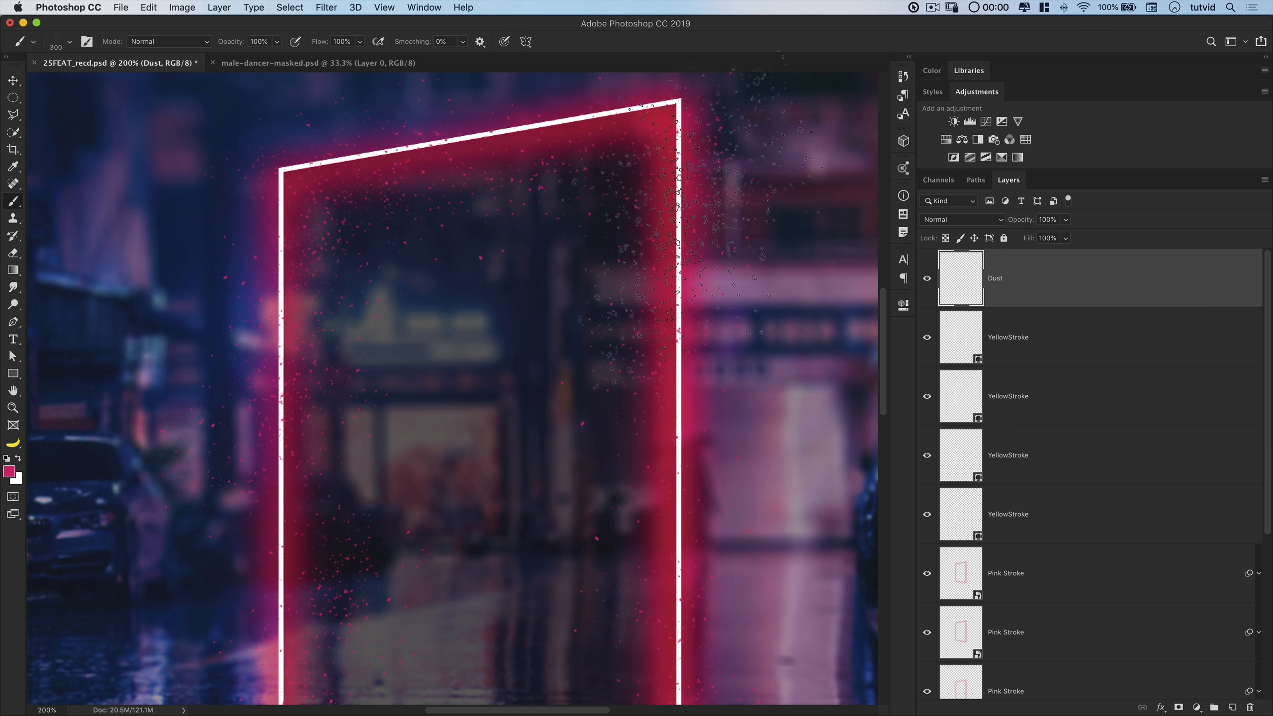
{"action": "mouse_move", "coordinate": [693, 586]}
{"action": "left_mouse_down"}
{"action": "mouse_move", "coordinate": [761, 196]}
{"action": "mouse_move", "coordinate": [752, 207]}
{"action": "left_mouse_up"}
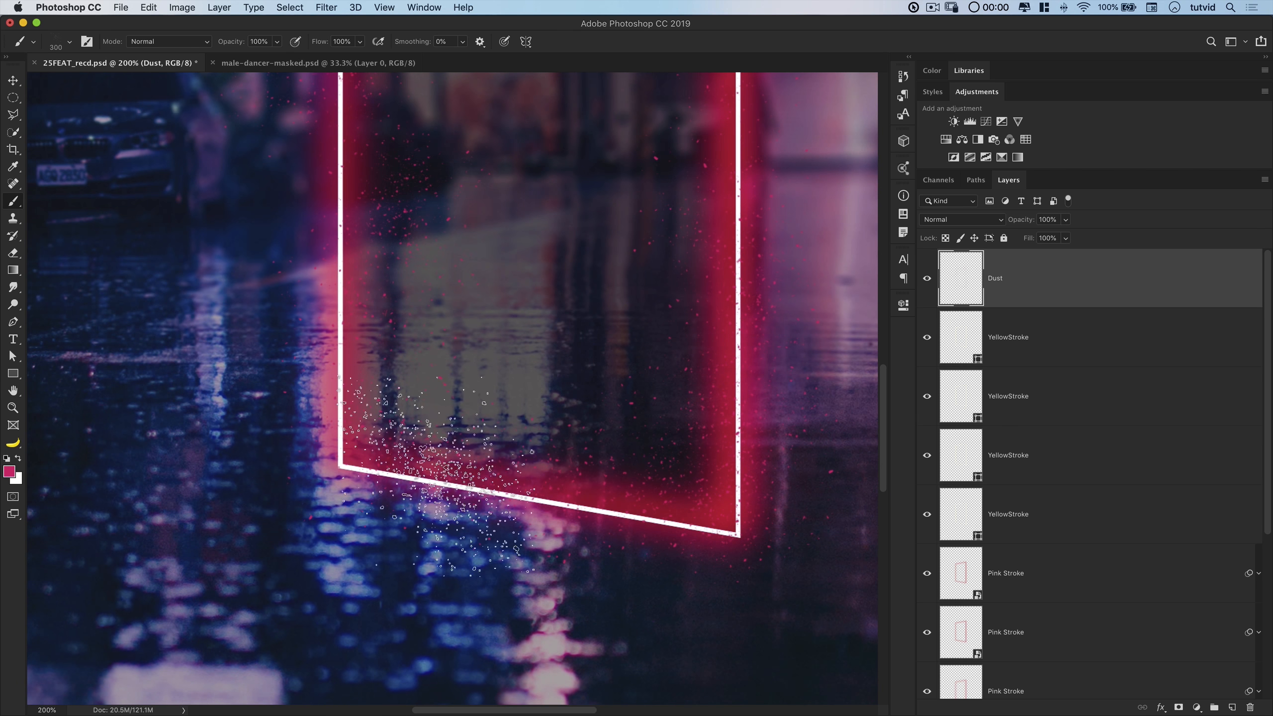
{"action": "mouse_move", "coordinate": [576, 442]}
{"action": "left_mouse_down"}
{"action": "mouse_move", "coordinate": [462, 538]}
{"action": "mouse_move", "coordinate": [383, 631]}
{"action": "mouse_move", "coordinate": [403, 629]}
{"action": "left_mouse_up"}
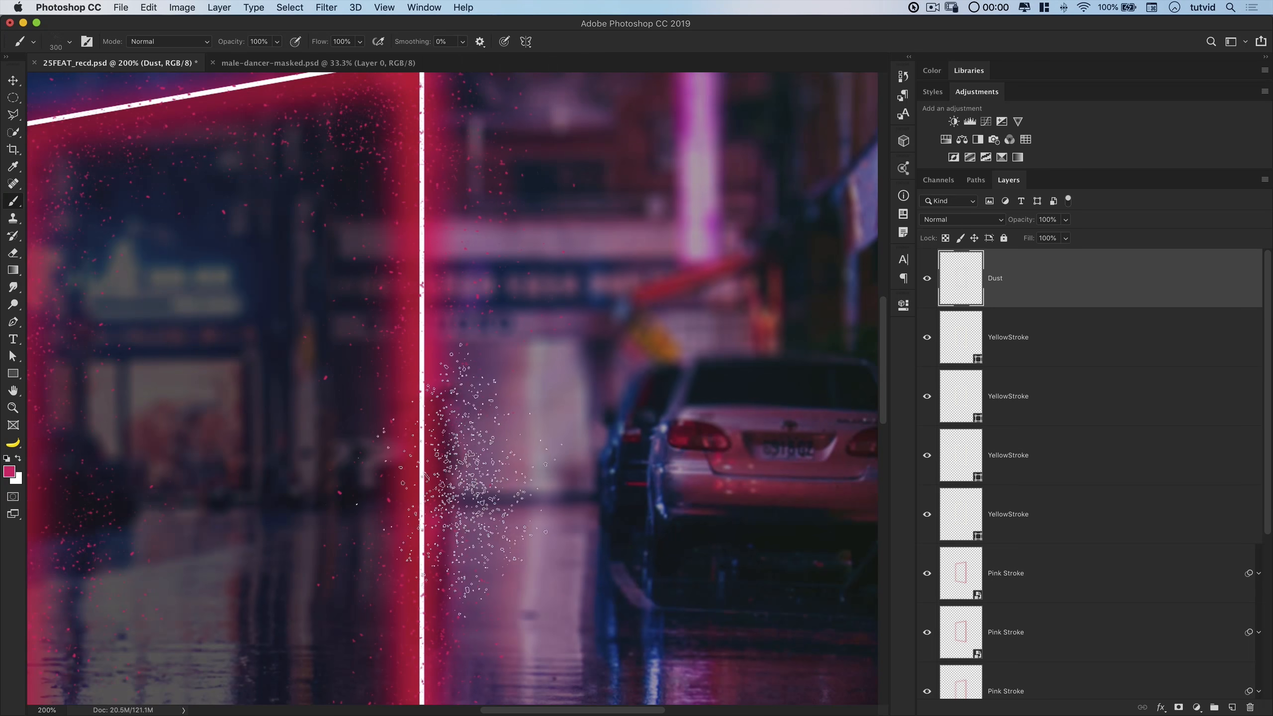
{"action": "key", "text": "super+minus"}
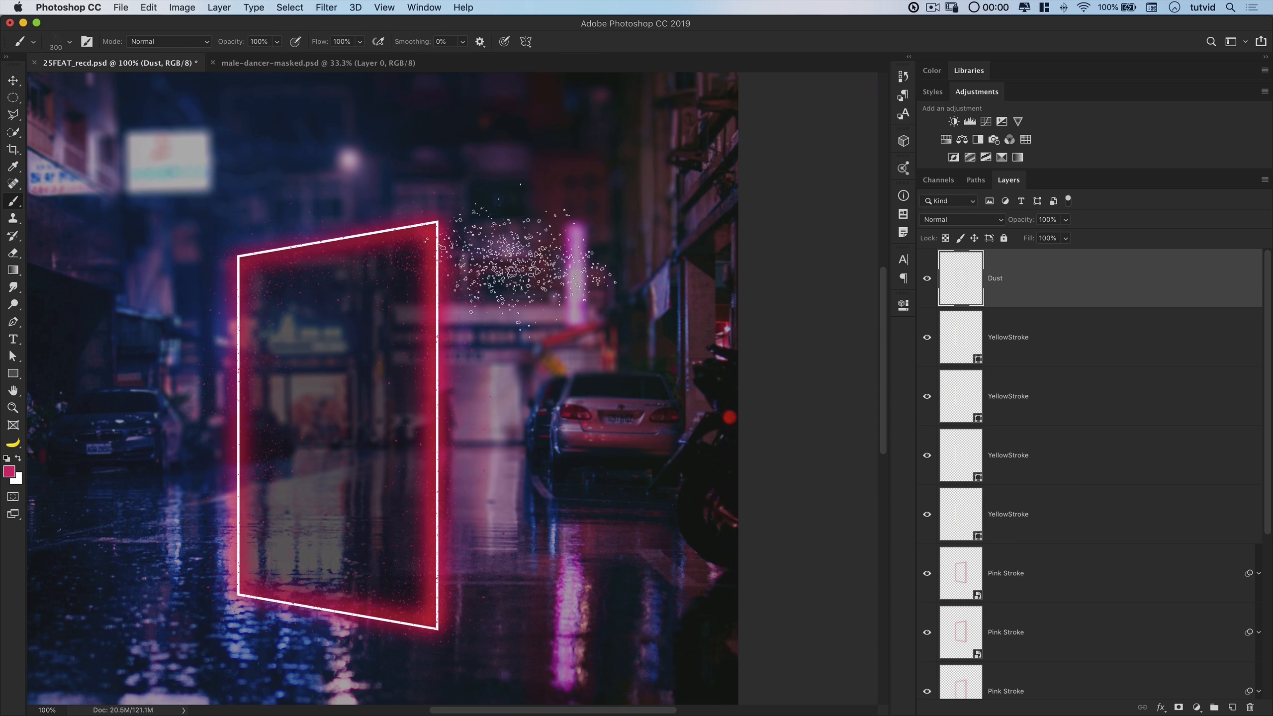
{"action": "mouse_move", "coordinate": [264, 249]}
{"action": "left_mouse_down"}
{"action": "mouse_move", "coordinate": [364, 224]}
{"action": "mouse_move", "coordinate": [424, 234]}
{"action": "mouse_move", "coordinate": [428, 374]}
{"action": "mouse_move", "coordinate": [454, 343]}
{"action": "left_mouse_up"}
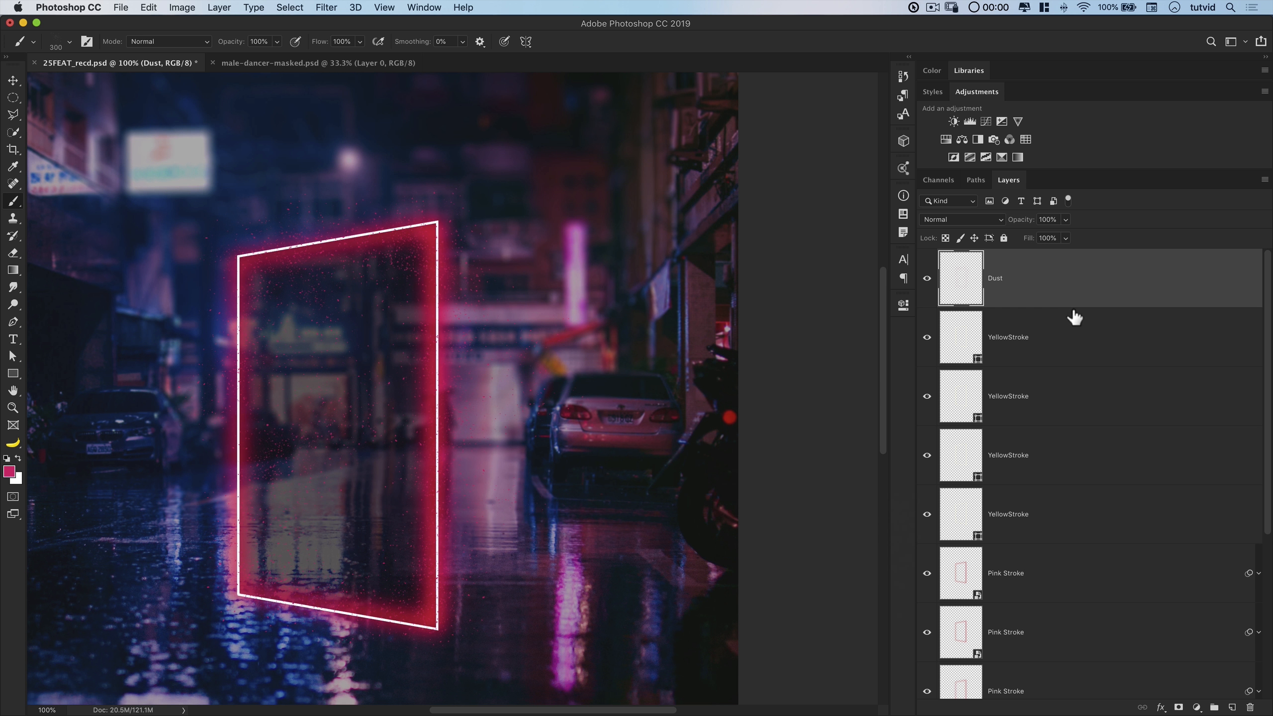
Duplicate the Dust layer twice and apply a Gaussian Blur with a 1-pixel radius to the middle Dust layer
{"action": "key", "text": "super+j"}
{"action": "key", "text": "super+j"}
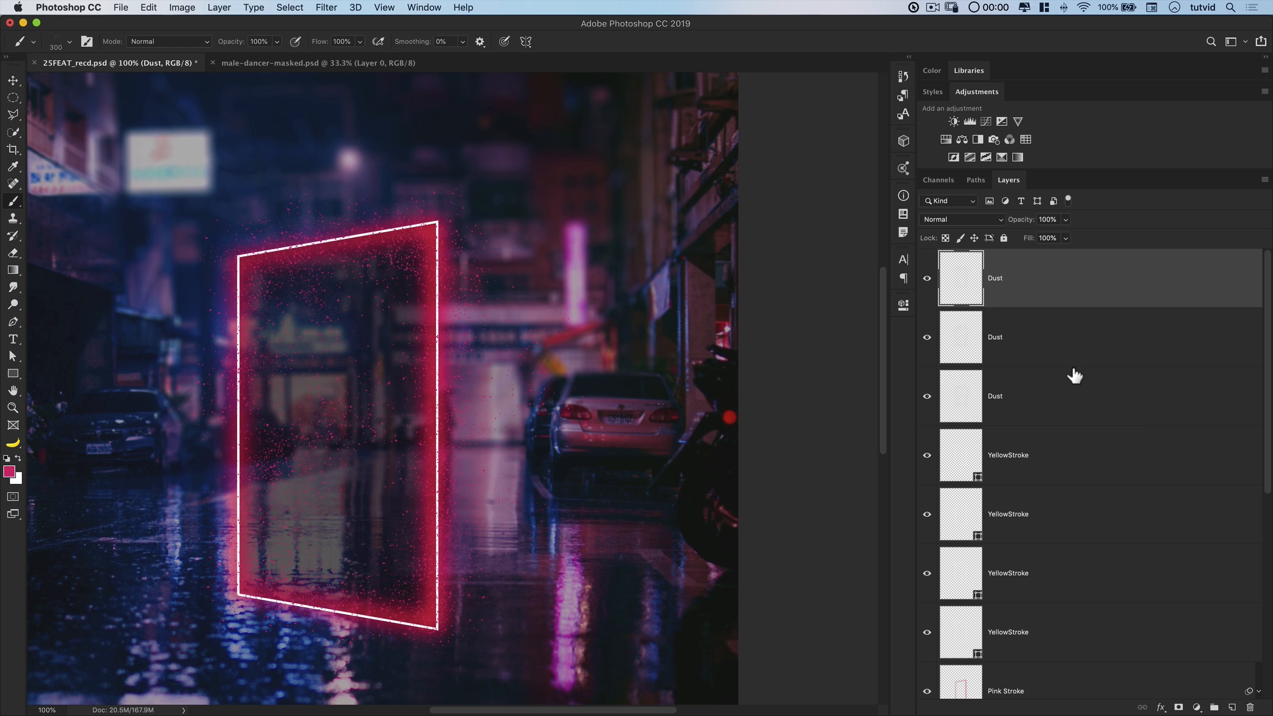
{"action": "key", "text": "alt+bracketleft"}
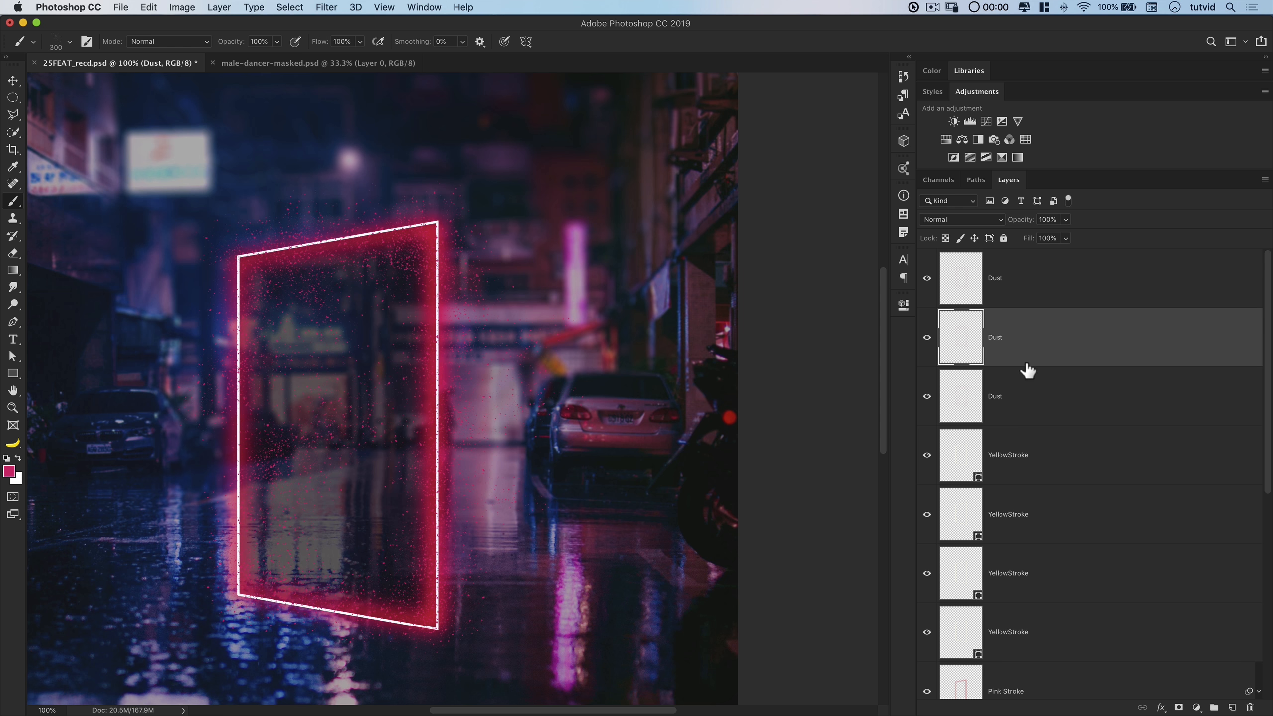
{"action": "left_click", "coordinate": [327, 7]}
{"action": "mouse_move", "coordinate": [436, 165]}
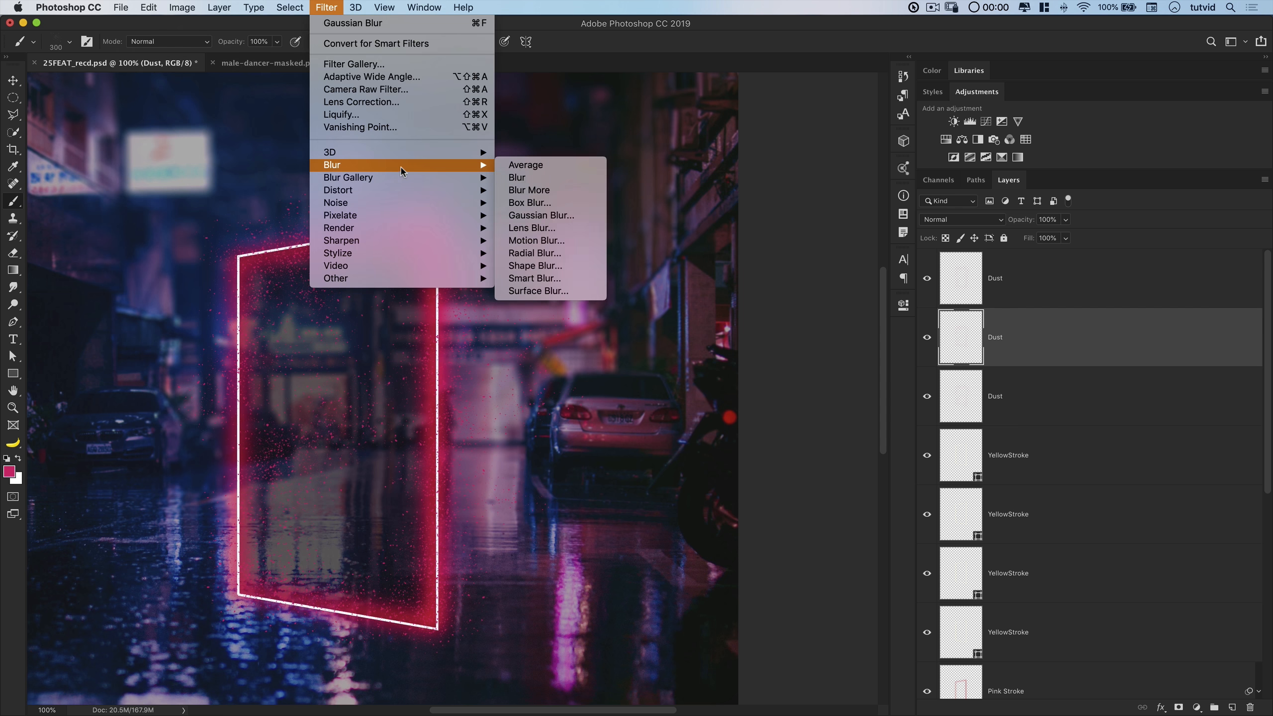
{"action": "left_click", "coordinate": [526, 216]}
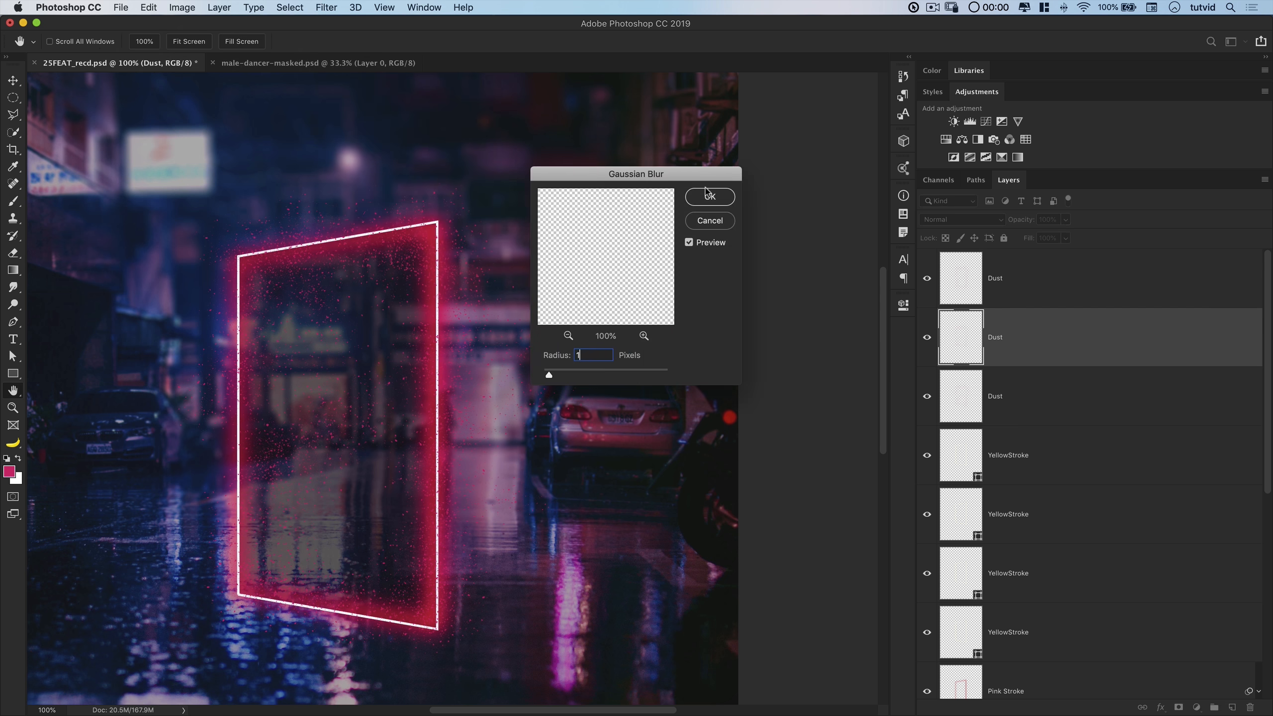
{"action": "left_click", "coordinate": [711, 197]}
Apply the same Gaussian Blur to the lowest Dust layer
{"action": "left_click", "coordinate": [1017, 408]}
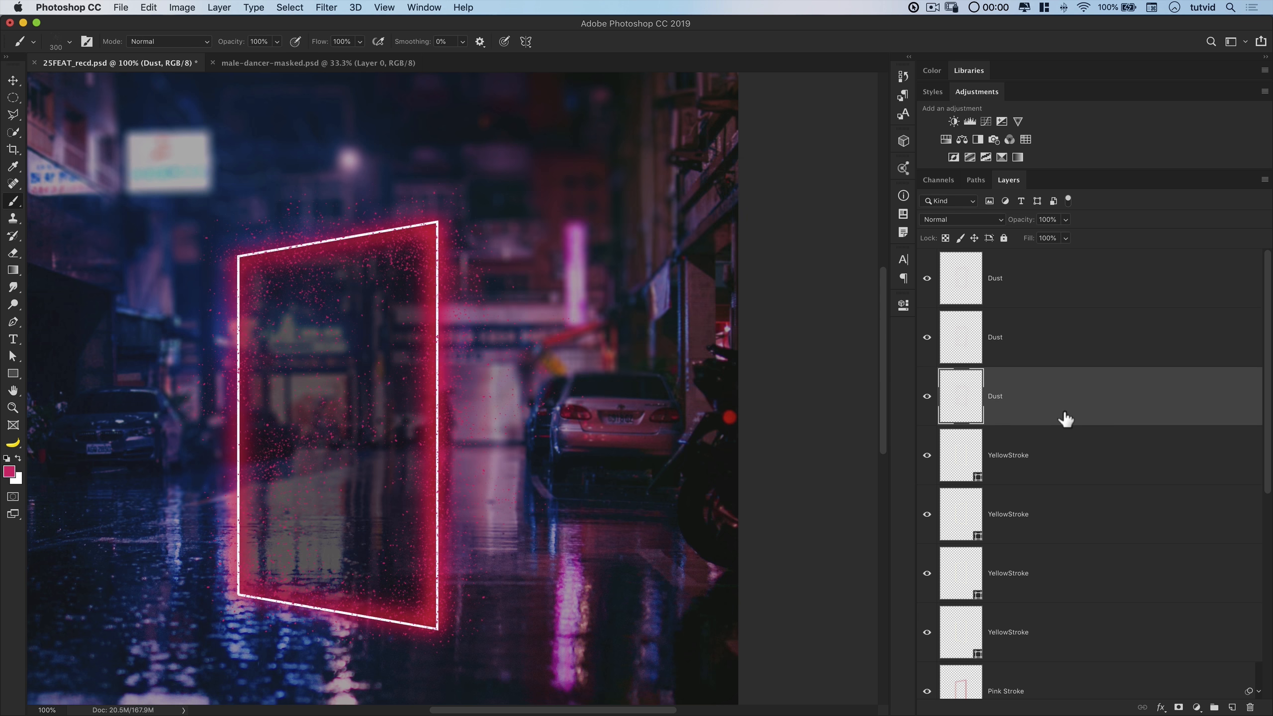
{"action": "left_click", "coordinate": [320, 7]}
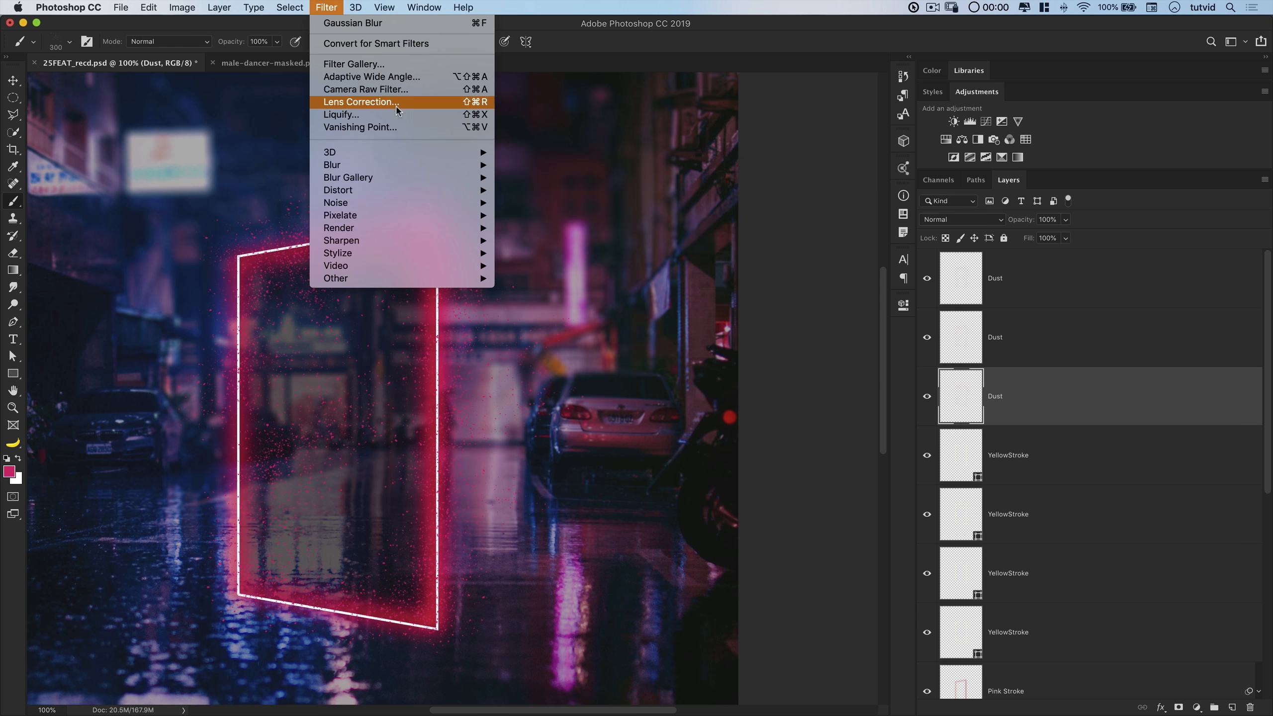
{"action": "left_click", "coordinate": [376, 23]}
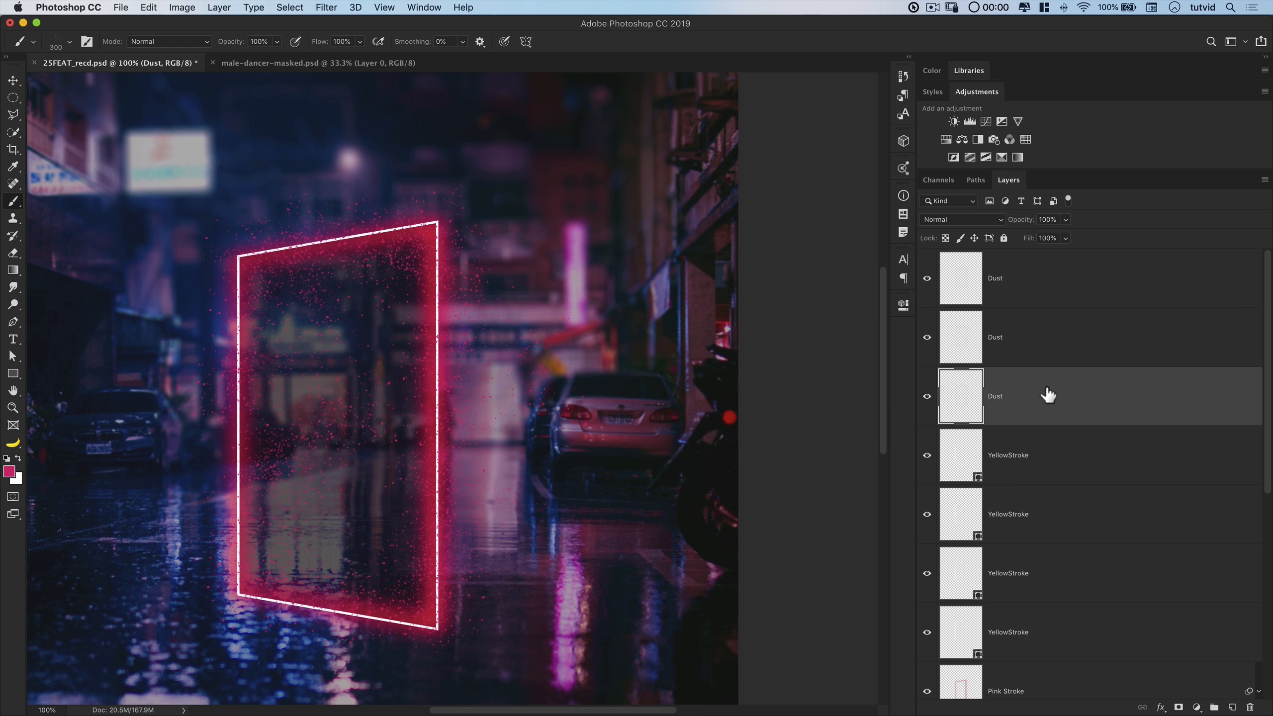
Turn the top Dust layer's particles white by raising their lightness to the maximum with Hue/Saturation
{"action": "left_click", "coordinate": [1017, 298]}
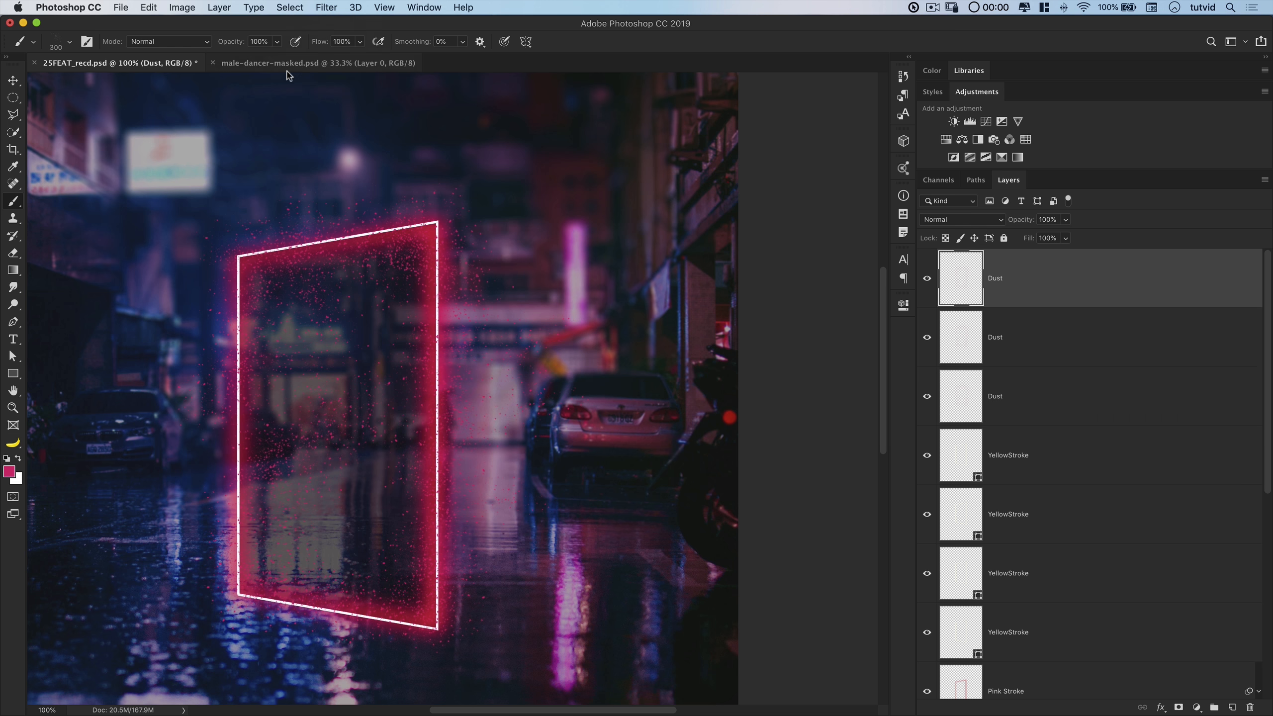
{"action": "key", "text": "super+u"}
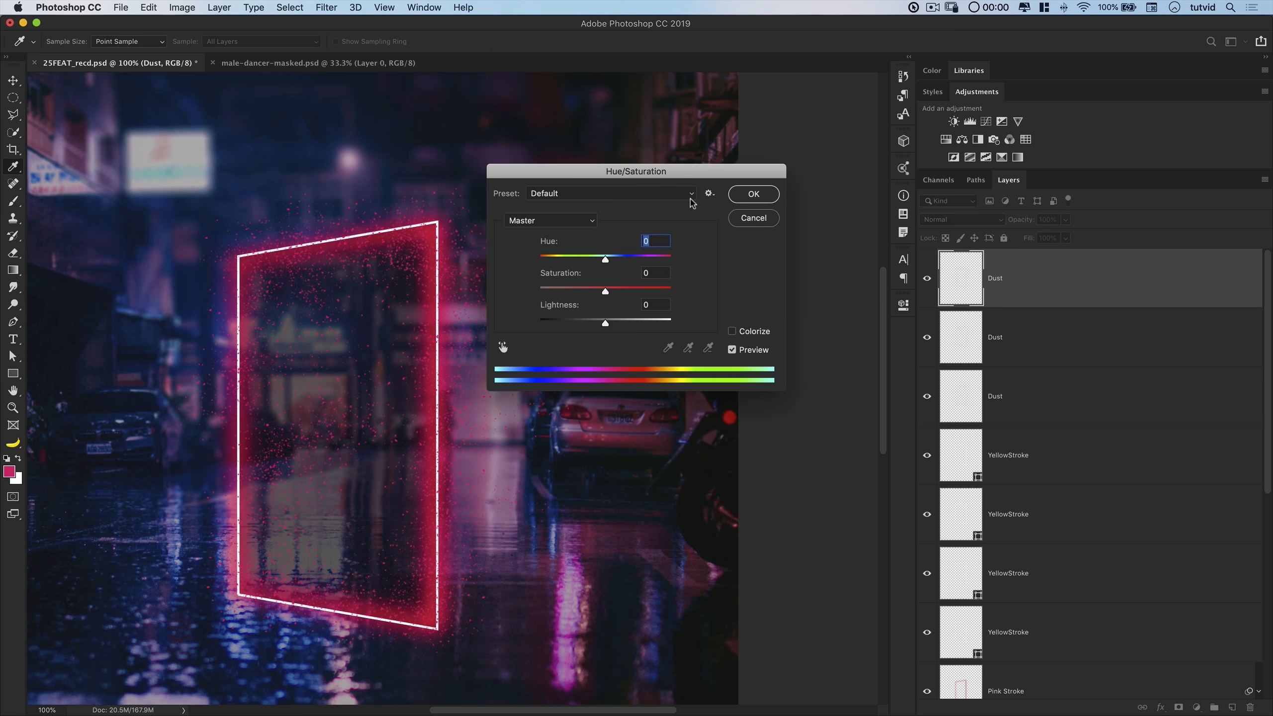
{"action": "left_click_drag", "start_coordinate": [607, 326], "coordinate": [683, 326]}
{"action": "left_click", "coordinate": [758, 193]}
Set the top Dust layer's blending mode to Linear Dodge (Add) and reduce its fill to 52%
{"action": "left_click", "coordinate": [990, 221]}
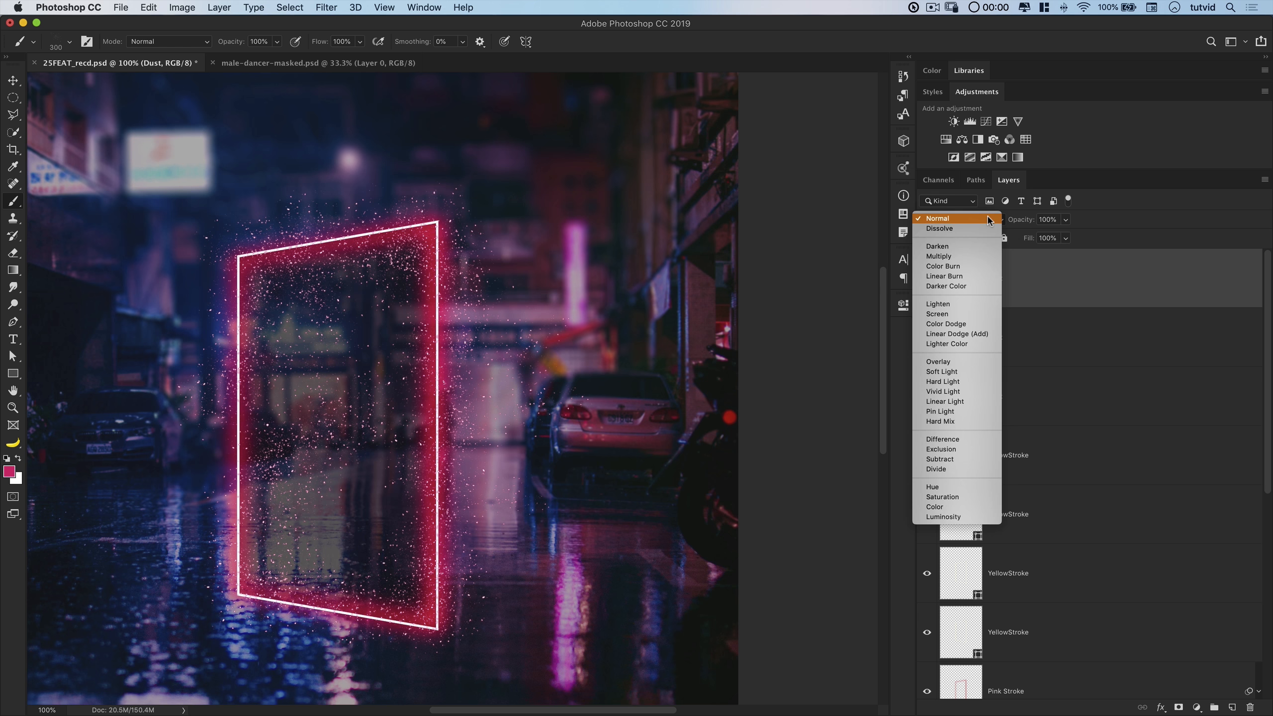
{"action": "left_click", "coordinate": [974, 334]}
{"action": "left_click_drag", "start_coordinate": [1035, 245], "coordinate": [1012, 245]}
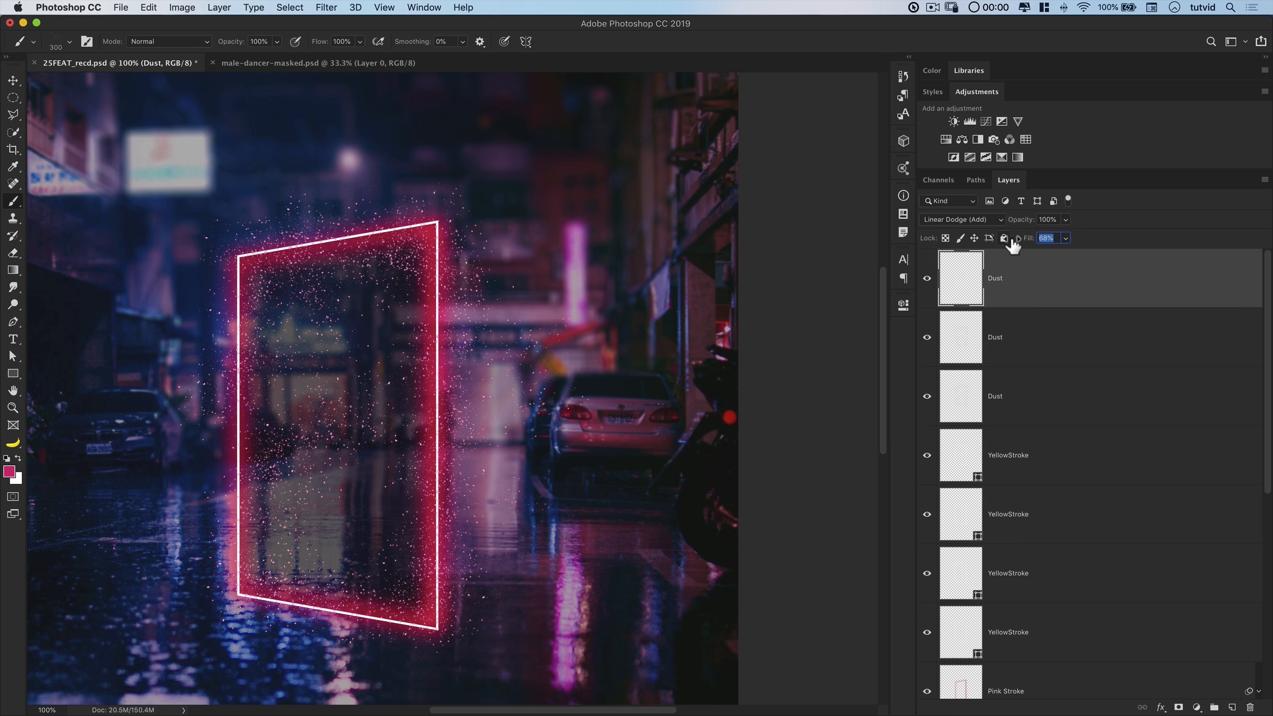
{"action": "left_click_drag", "start_coordinate": [1004, 246], "coordinate": [1000, 246]}
Group the three Dust layers and name the group Dust_1
{"action": "left_click", "coordinate": [1028, 393], "text": "shift"}
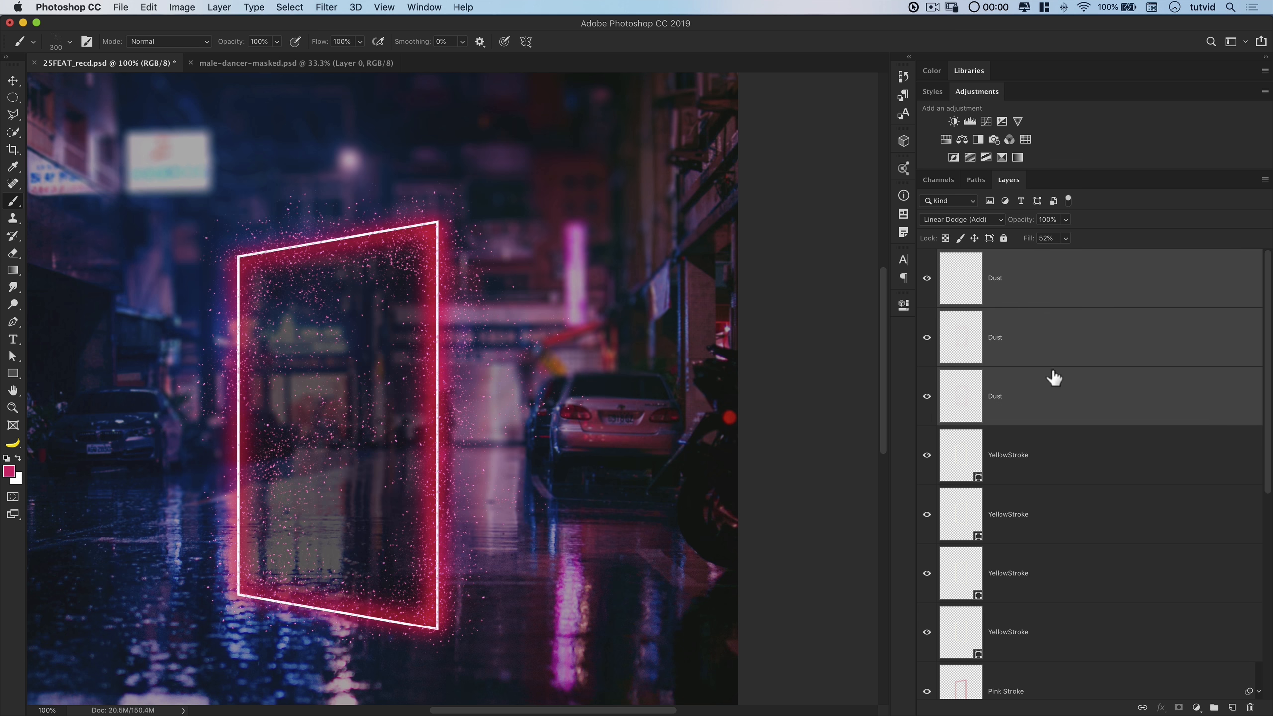
{"action": "key", "text": "super+g"}
{"action": "double_click", "coordinate": [977, 256]}
{"action": "type", "text": "Dust_1"}
{"action": "key", "text": "Return"}
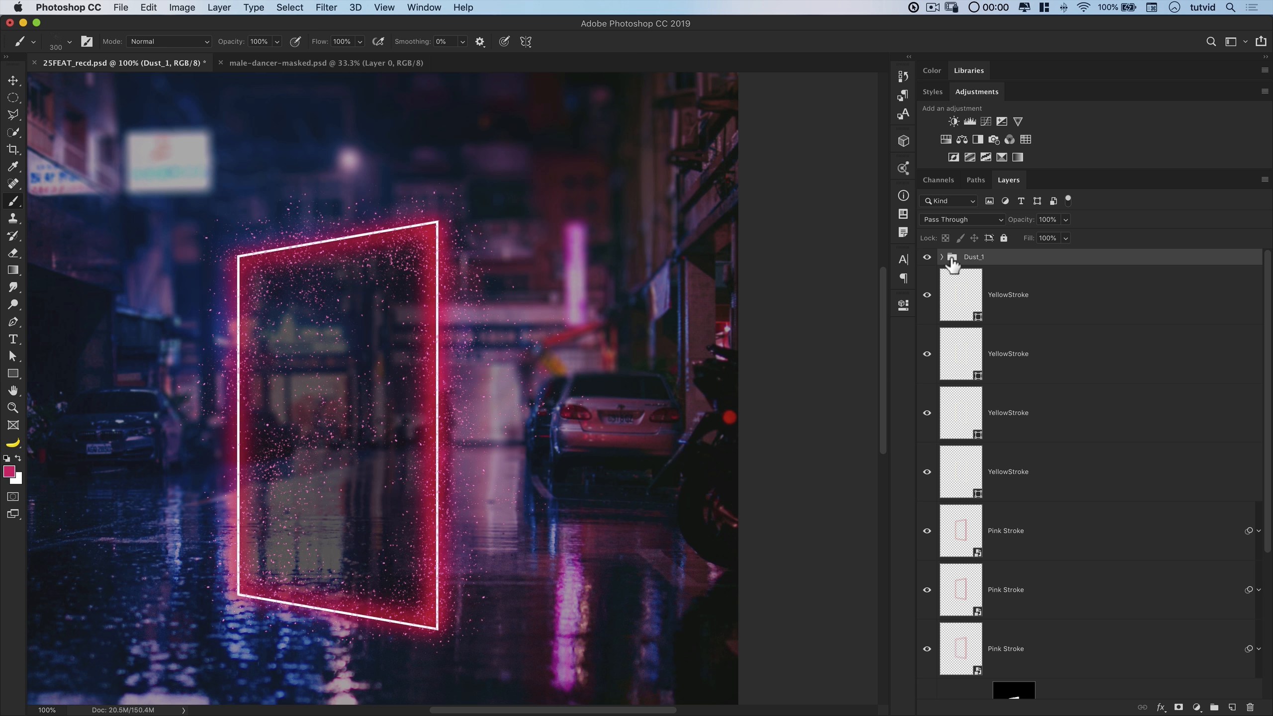
Duplicate the Dust_1 group and rename the upper copy Dust_2
{"action": "left_click_drag", "start_coordinate": [1046, 276], "coordinate": [1042, 270]}
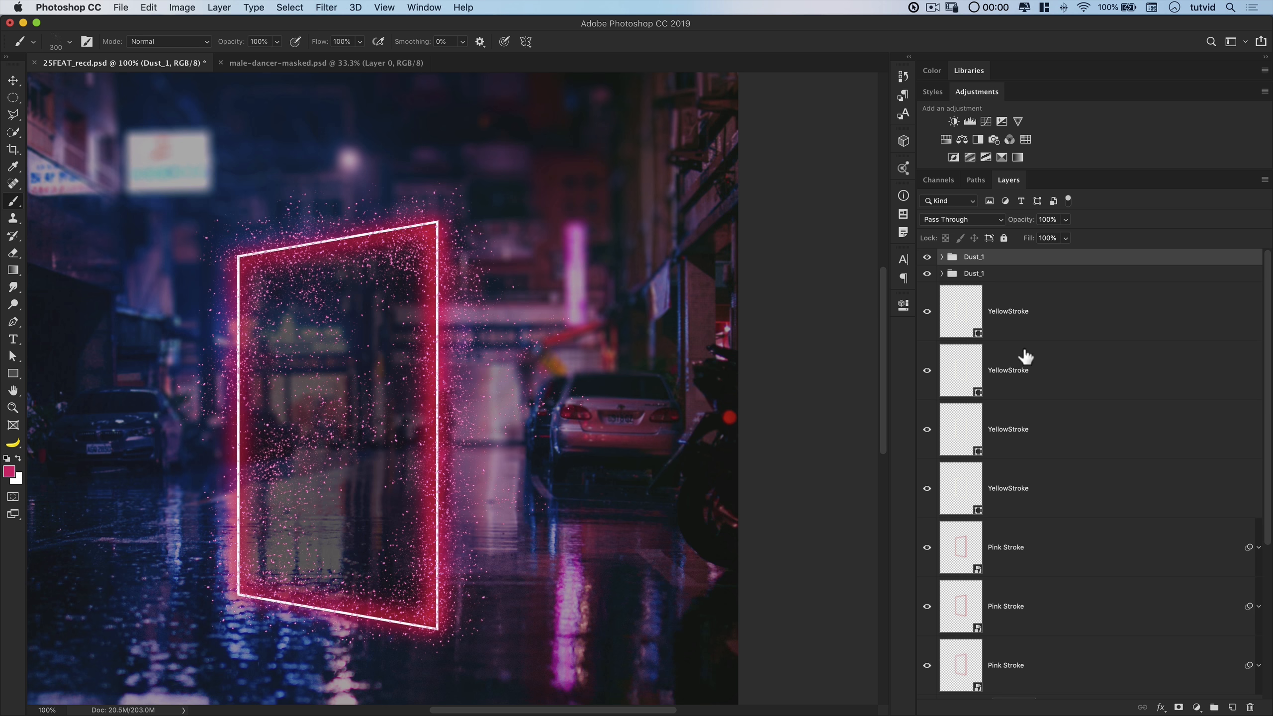
{"action": "key", "text": "super+minus"}
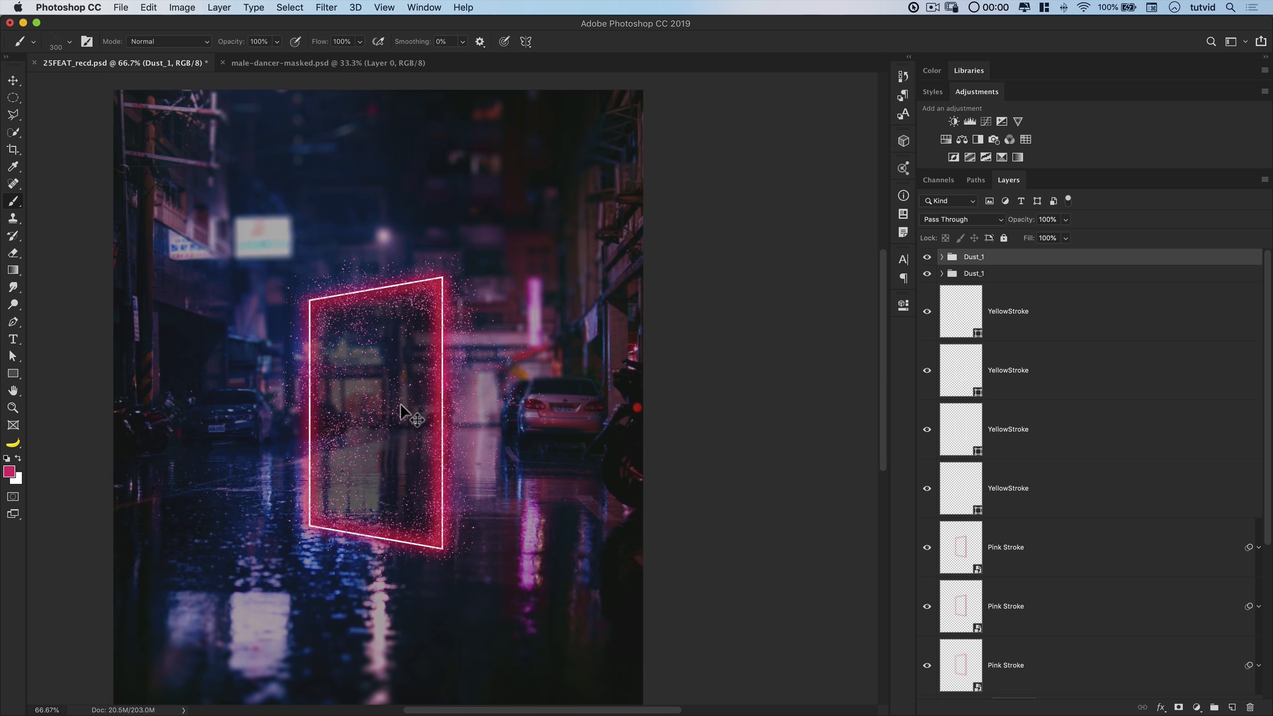
{"action": "key", "text": "super+plus"}
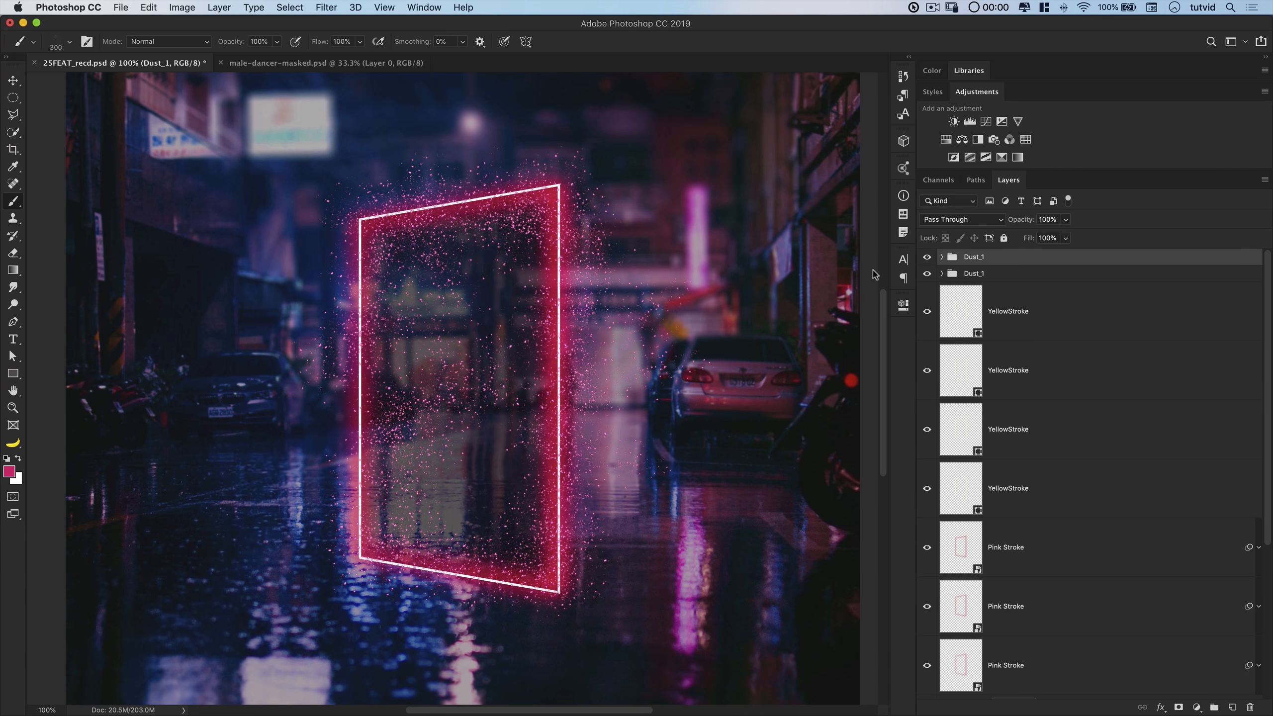
{"action": "double_click", "coordinate": [970, 256]}
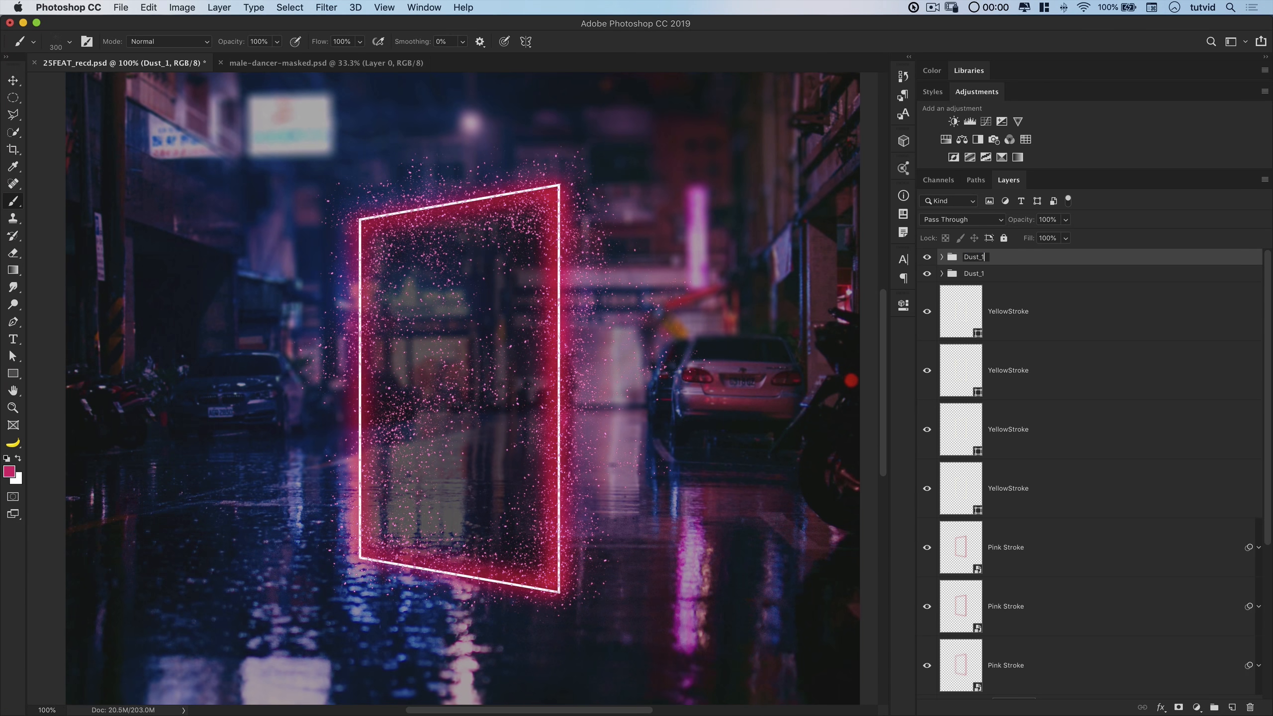
Start a free transform on the Dust_2 group and flip it vertically
{"action": "key", "text": "super+t"}
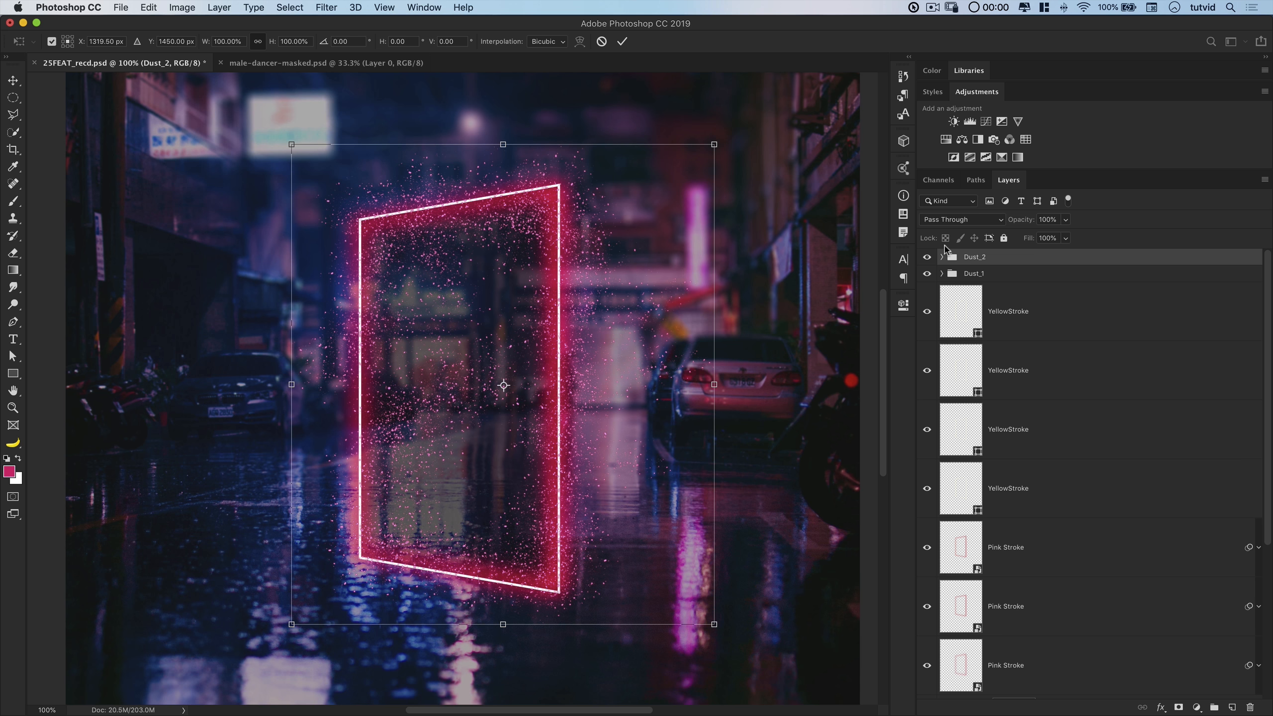
{"action": "right_click", "coordinate": [521, 312]}
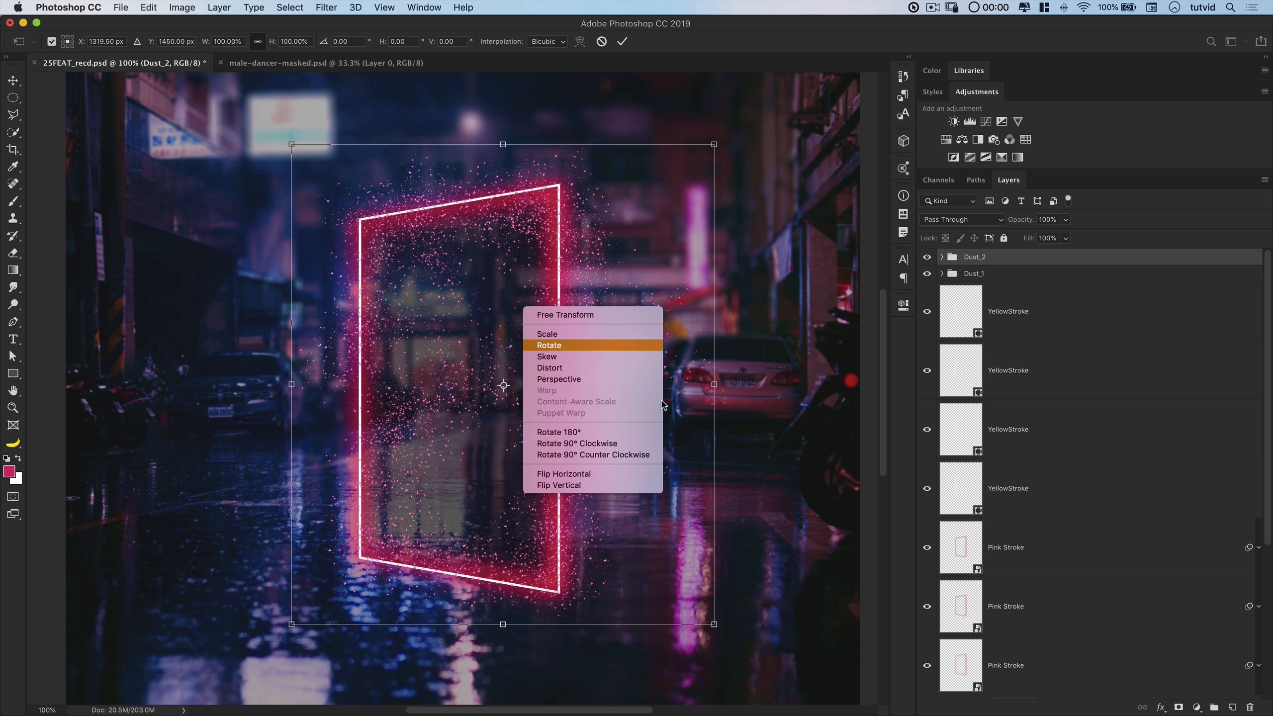
{"action": "left_click", "coordinate": [557, 485]}
Distort the left side of the Dust_2 group inward so its corners line up with the neon frame's left edge
{"action": "right_click", "coordinate": [550, 329]}
{"action": "left_click", "coordinate": [582, 391]}
{"action": "left_click_drag", "start_coordinate": [292, 144], "coordinate": [292, 207]}
{"action": "left_click_drag", "start_coordinate": [292, 624], "coordinate": [369, 606]}
{"action": "right_click", "coordinate": [516, 298]}
{"action": "left_click", "coordinate": [543, 355]}
{"action": "left_click_drag", "start_coordinate": [290, 208], "coordinate": [345, 216]}
{"action": "left_click_drag", "start_coordinate": [370, 622], "coordinate": [343, 565]}
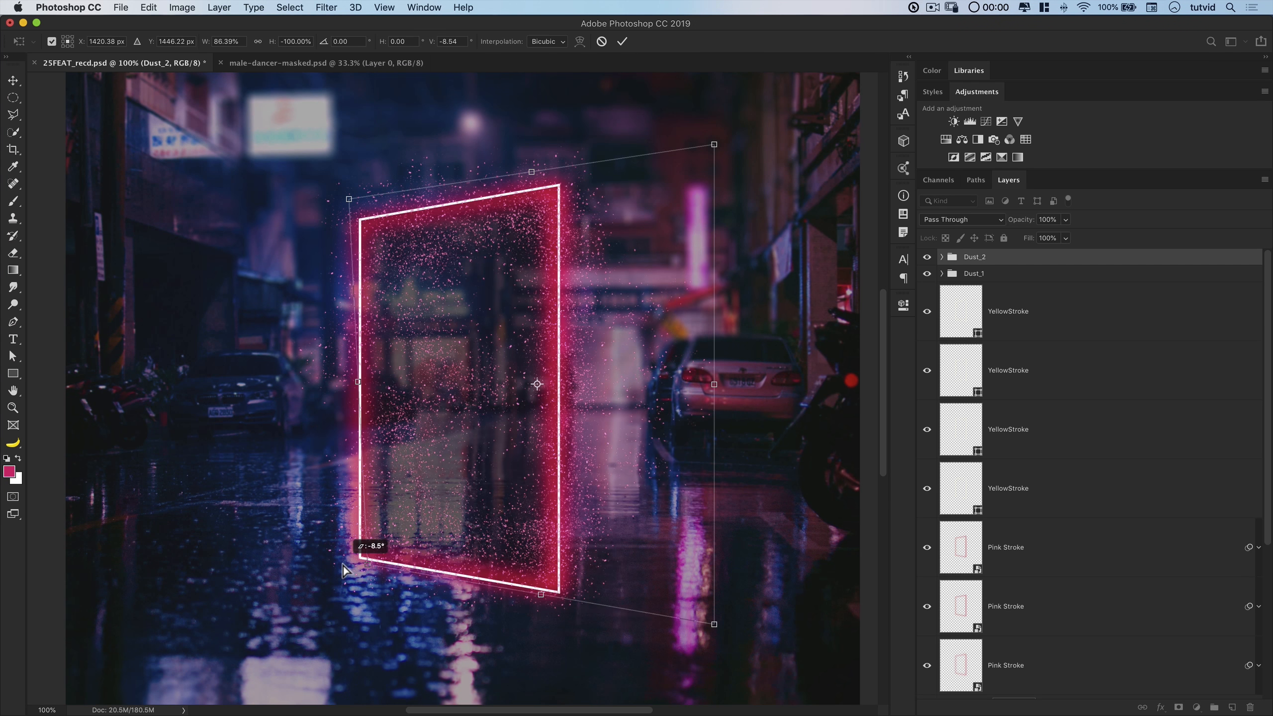
{"action": "left_click_drag", "start_coordinate": [349, 198], "coordinate": [359, 219]}
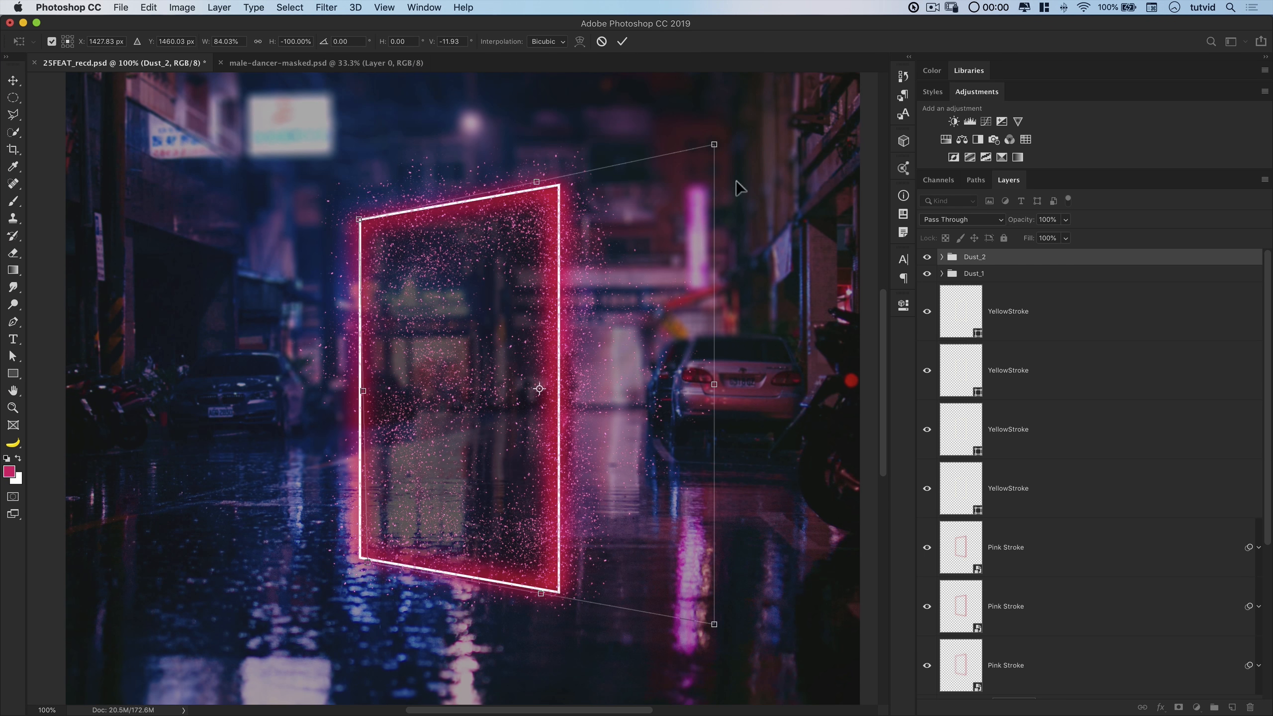
Pull the right corners of the Dust_2 group outward into perspective, shift the group slightly right, and apply the transform
{"action": "left_click_drag", "start_coordinate": [717, 145], "coordinate": [775, 80]}
{"action": "key", "text": "super+minus"}
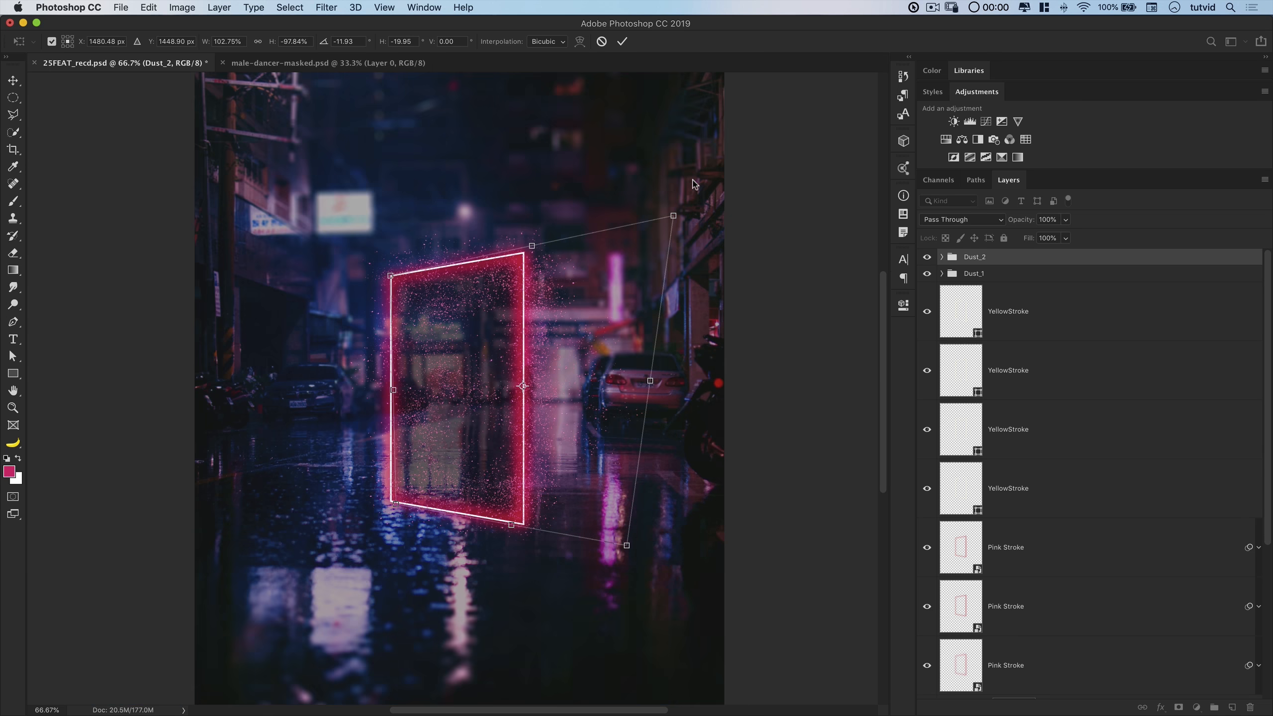
{"action": "left_click_drag", "start_coordinate": [628, 547], "coordinate": [636, 489]}
{"action": "left_click_drag", "start_coordinate": [396, 505], "coordinate": [379, 508]}
{"action": "left_click_drag", "start_coordinate": [637, 494], "coordinate": [684, 540]}
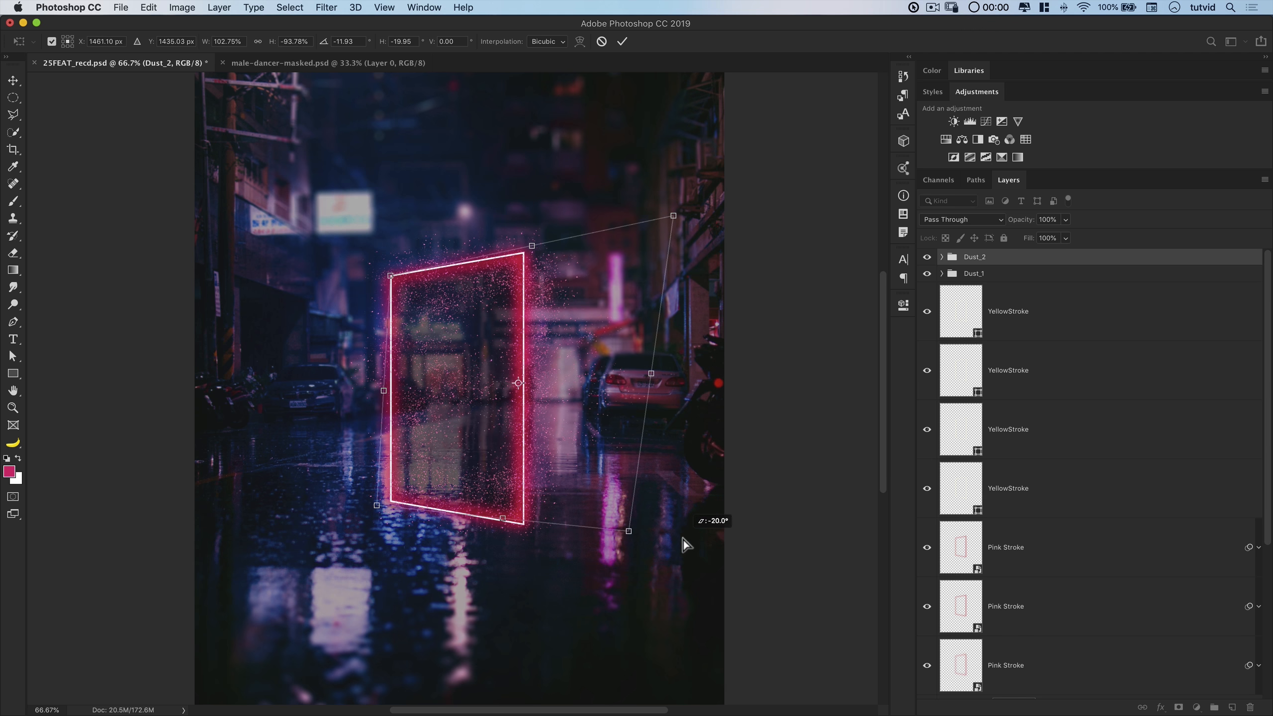
{"action": "left_click_drag", "start_coordinate": [679, 236], "coordinate": [640, 244]}
{"action": "left_click_drag", "start_coordinate": [629, 534], "coordinate": [671, 533]}
{"action": "left_click_drag", "start_coordinate": [432, 386], "coordinate": [450, 386]}
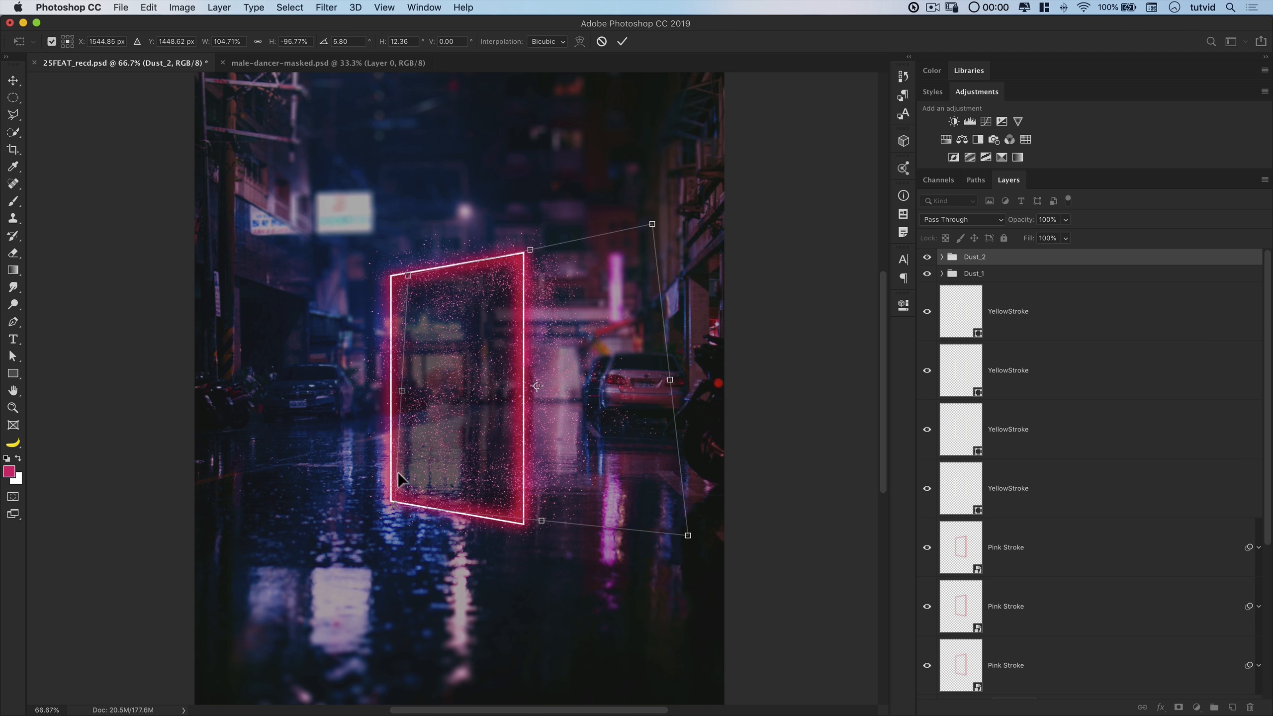
{"action": "key", "text": "Return"}
{"action": "key", "text": "b"}
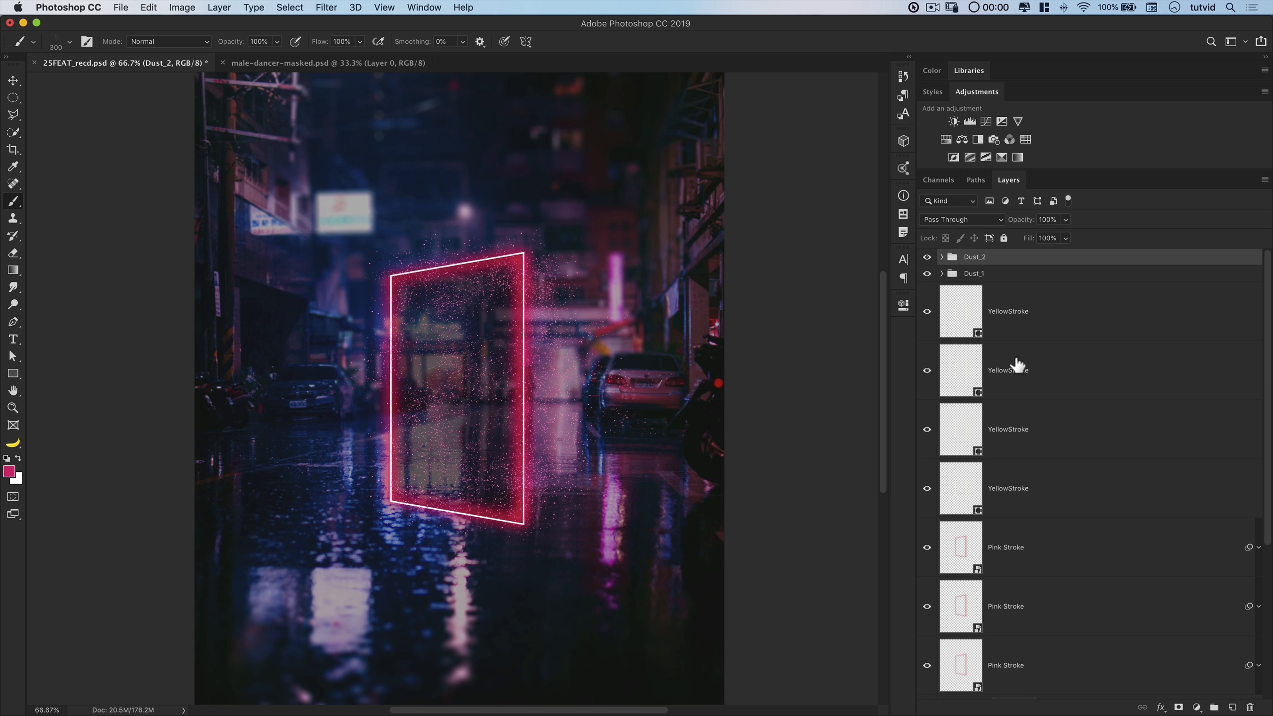
Add a new layer above the Dust groups and name it Glow
{"action": "left_click", "coordinate": [1232, 707]}
{"action": "double_click", "coordinate": [998, 279]}
{"action": "key", "text": "Return"}
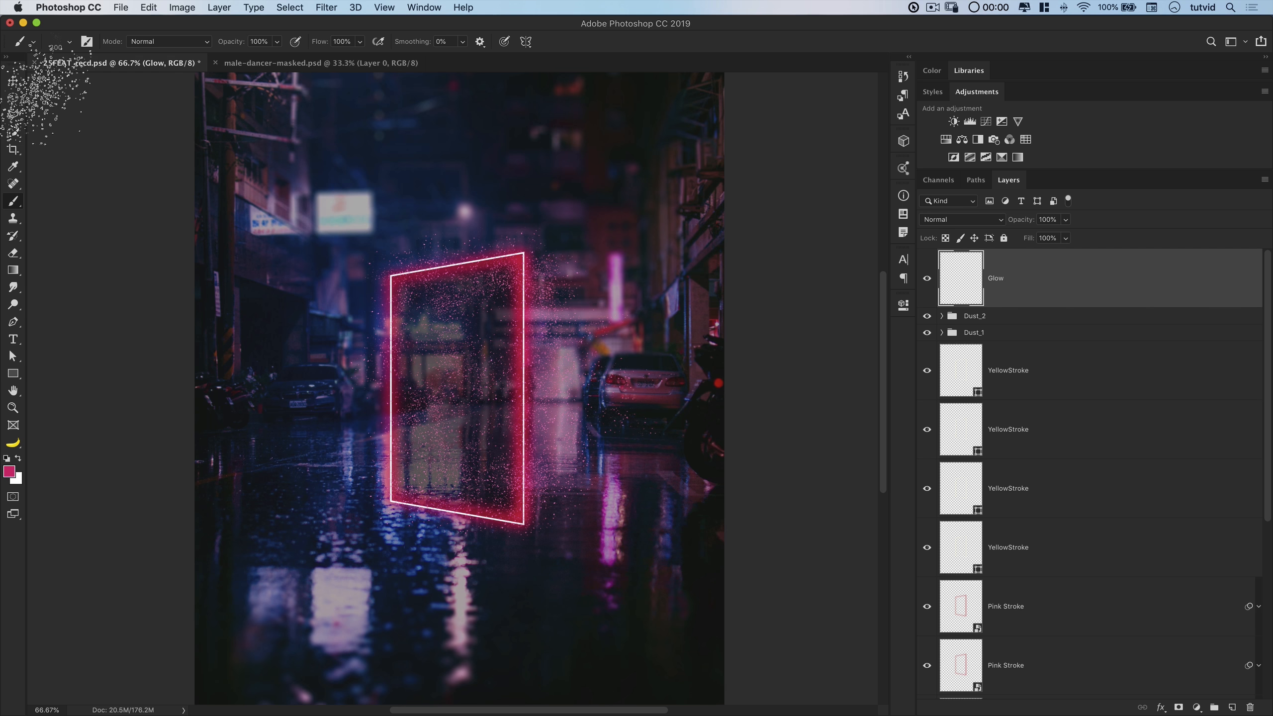
Select a wide, flat ellipse on the ground below the neon frame and fill it with the foreground color #d40243
{"action": "left_click_drag", "start_coordinate": [13, 98], "coordinate": [75, 109]}
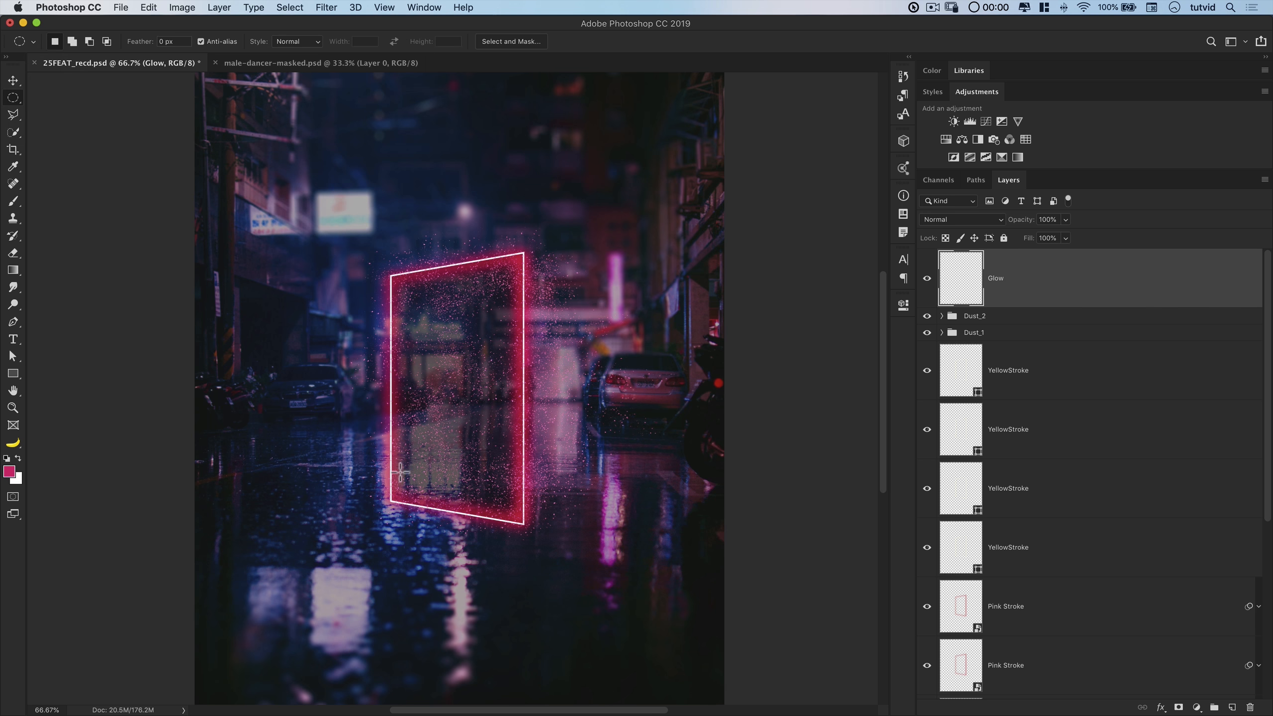
{"action": "left_click_drag", "start_coordinate": [460, 571], "coordinate": [534, 589]}
{"action": "left_click", "coordinate": [10, 474]}
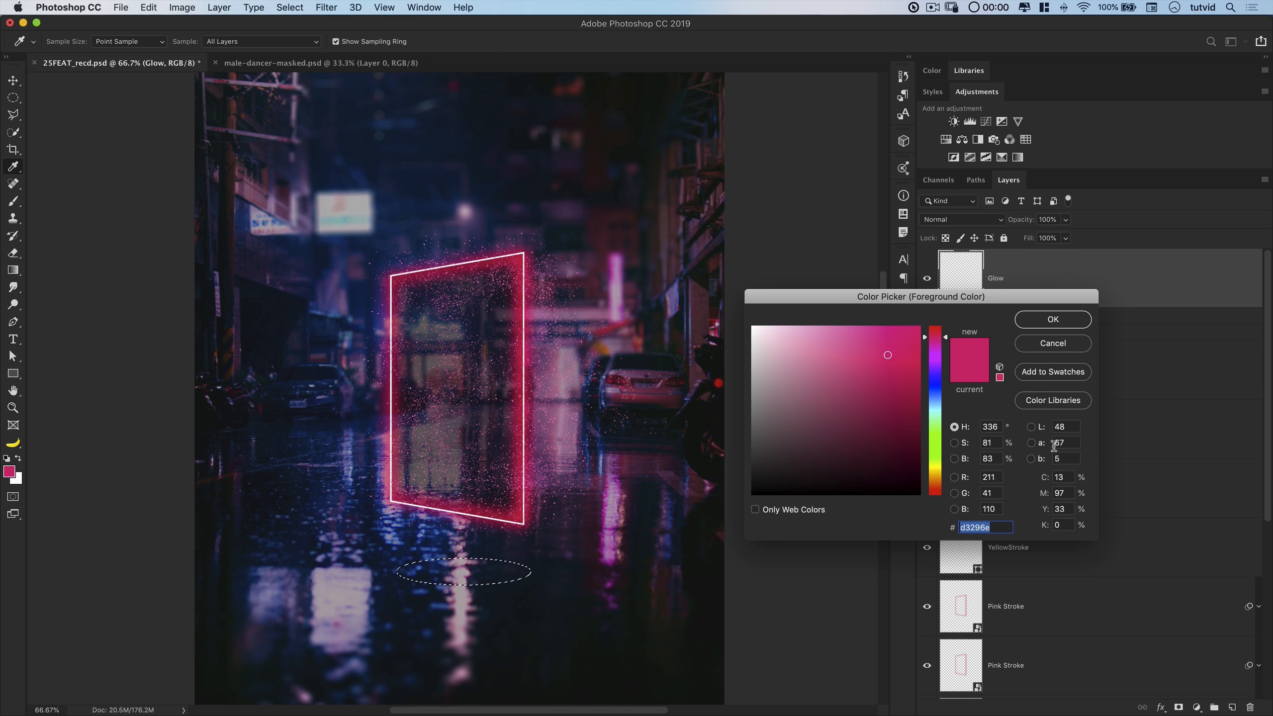
{"action": "type", "text": "d402"}
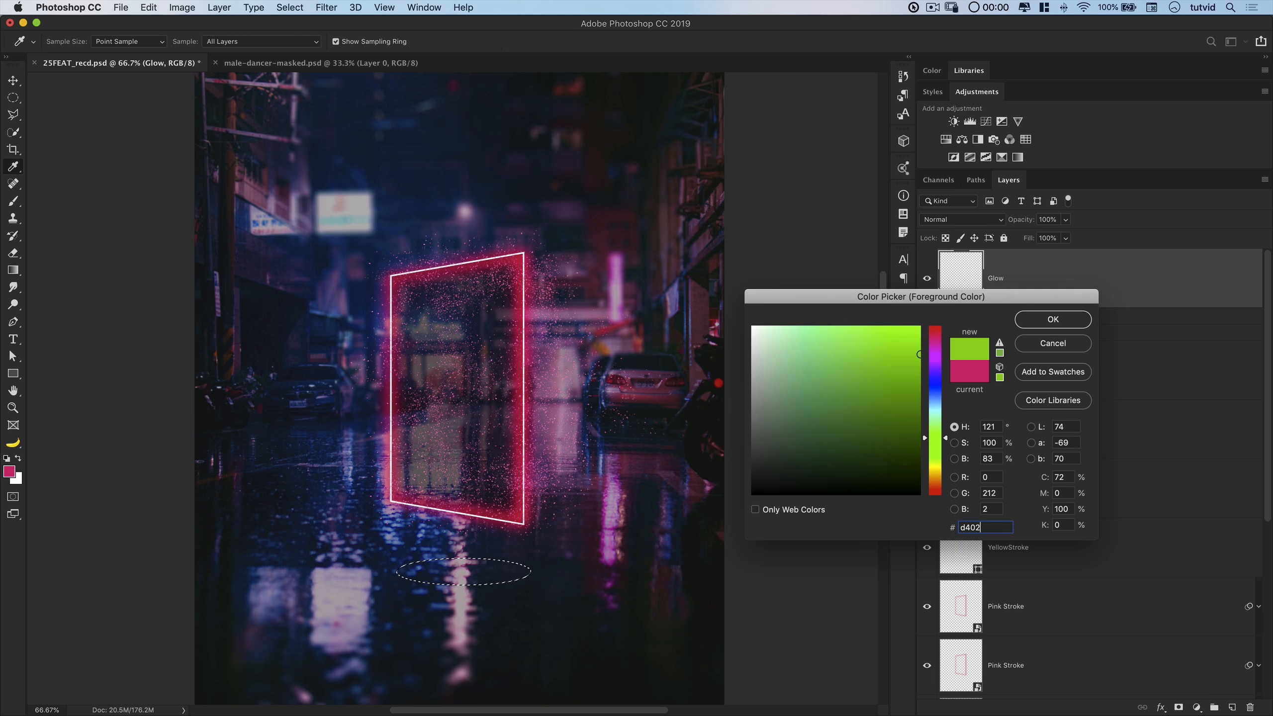
{"action": "type", "text": "43"}
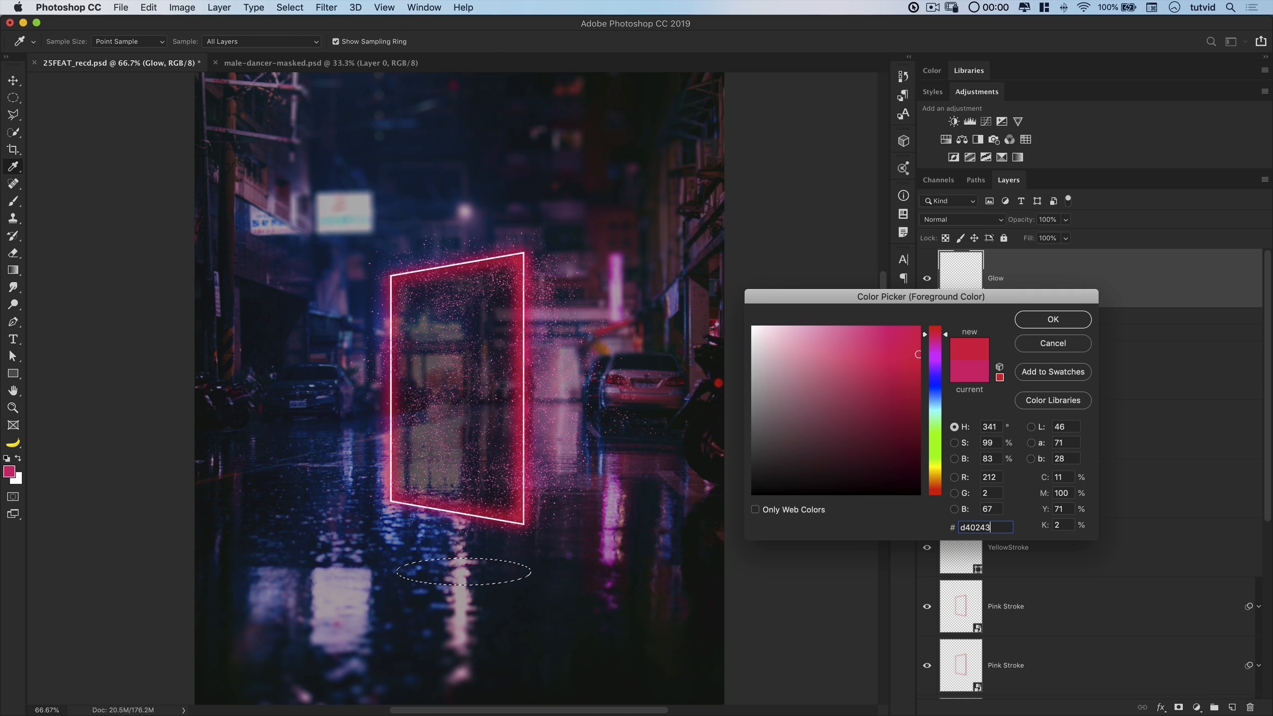
{"action": "left_click", "coordinate": [1058, 319]}
{"action": "key", "text": "m"}
{"action": "key", "text": "alt+BackSpace"}
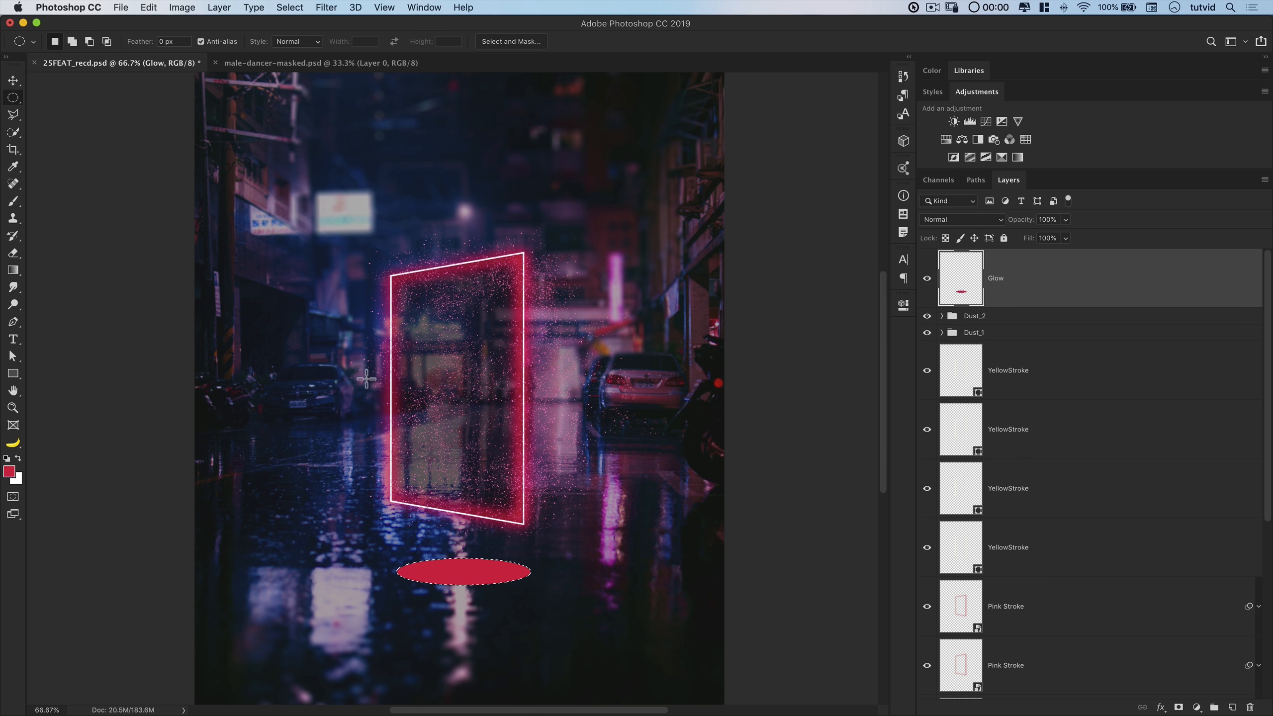
Deselect the red ellipse and soften it with a Gaussian Blur of 30 pixels radius
{"action": "key", "text": "super+d"}
{"action": "left_click", "coordinate": [323, 11]}
{"action": "mouse_move", "coordinate": [373, 165]}
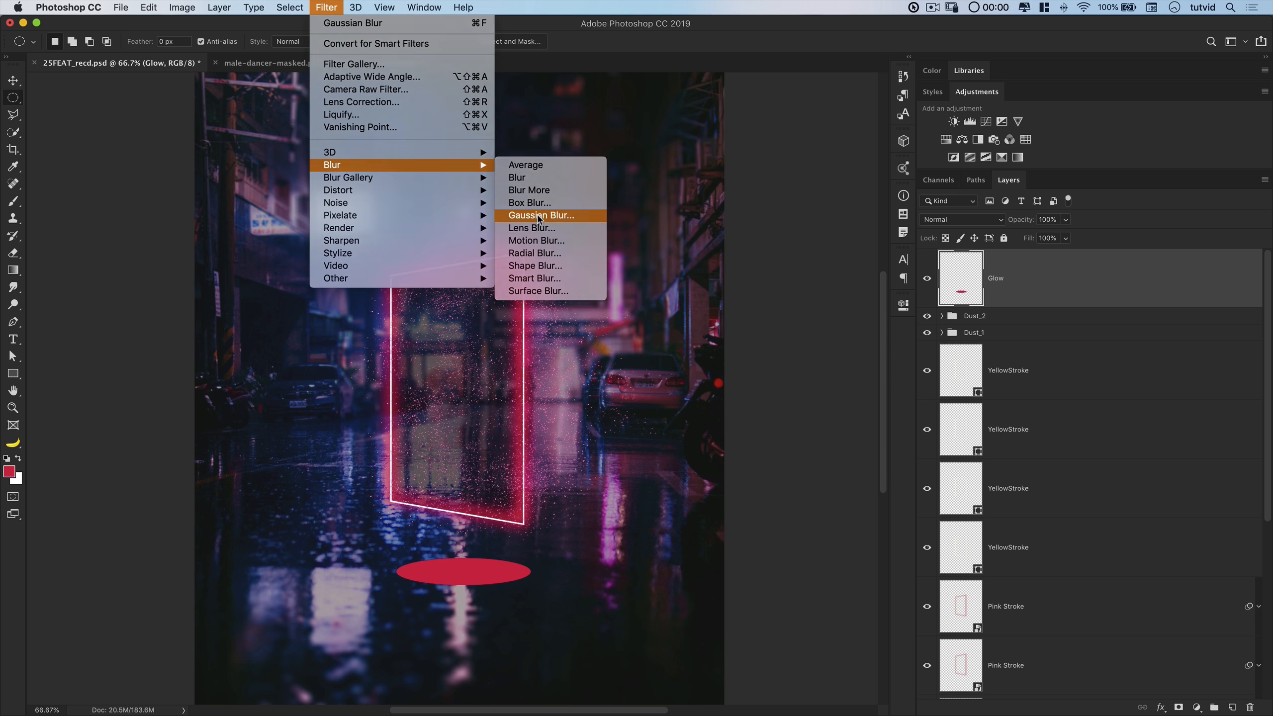
{"action": "left_click", "coordinate": [539, 216]}
{"action": "left_click_drag", "start_coordinate": [591, 375], "coordinate": [602, 375]}
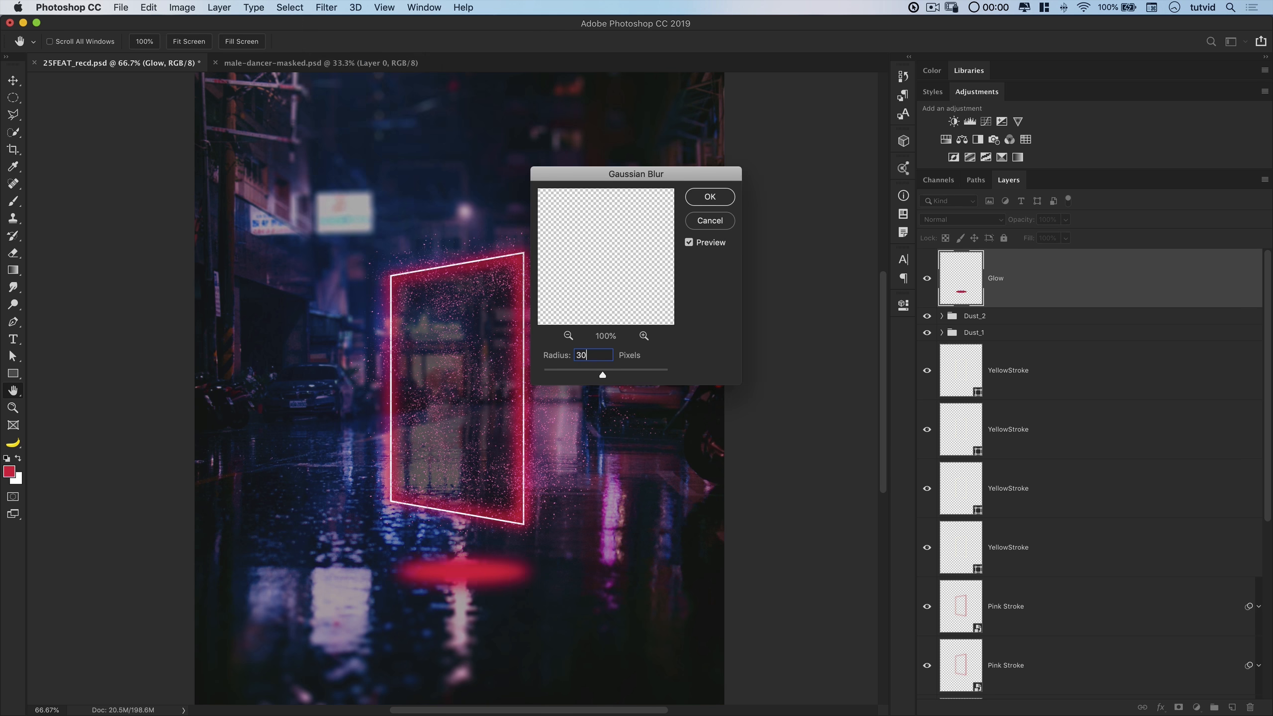
{"action": "key", "text": "Return"}
{"action": "key", "text": "m"}
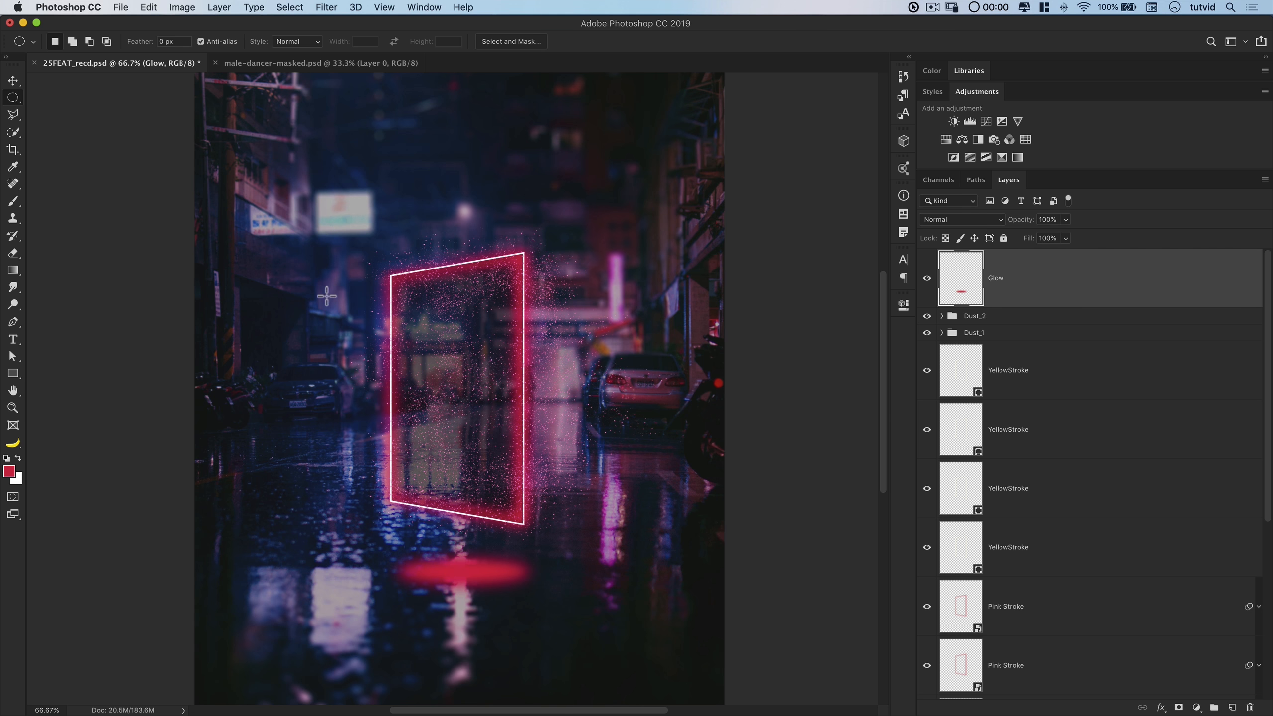
Move the Glow ellipse slightly up and left beneath the frame and expand its left side with a Perspective transform
{"action": "key", "text": "super+t"}
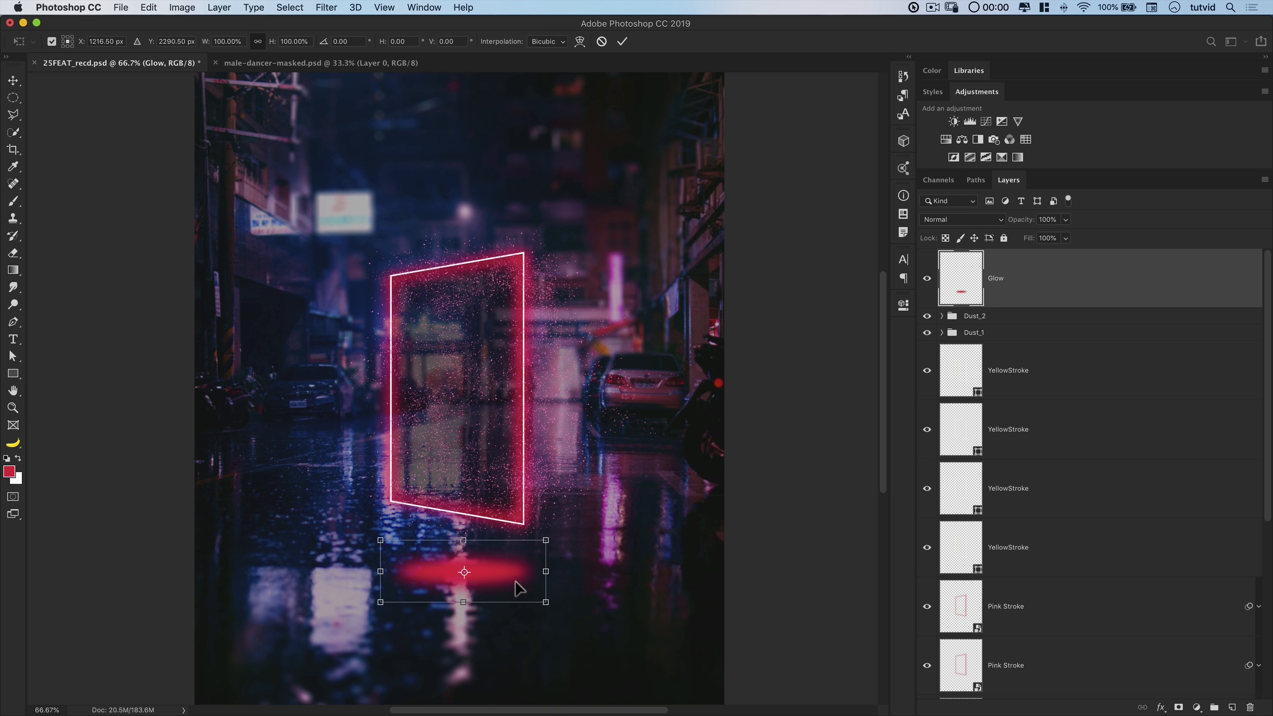
{"action": "left_click_drag", "start_coordinate": [489, 573], "coordinate": [482, 567]}
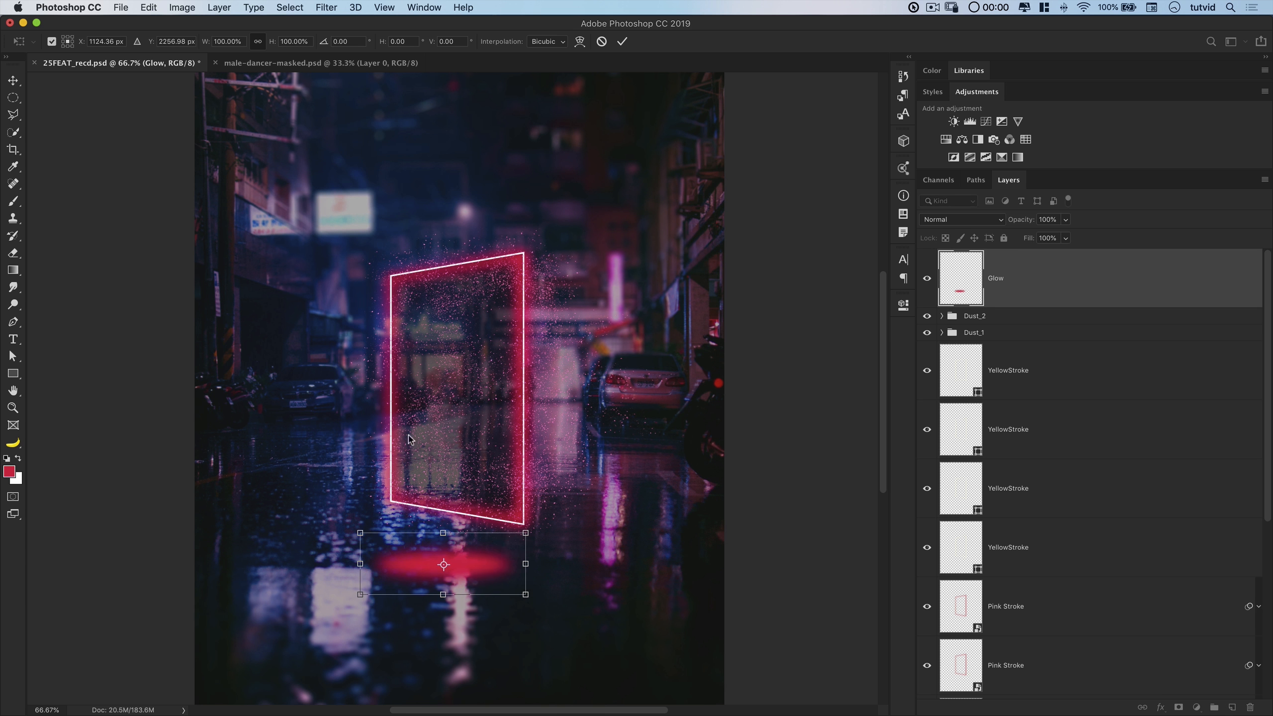
{"action": "right_click", "coordinate": [477, 568]}
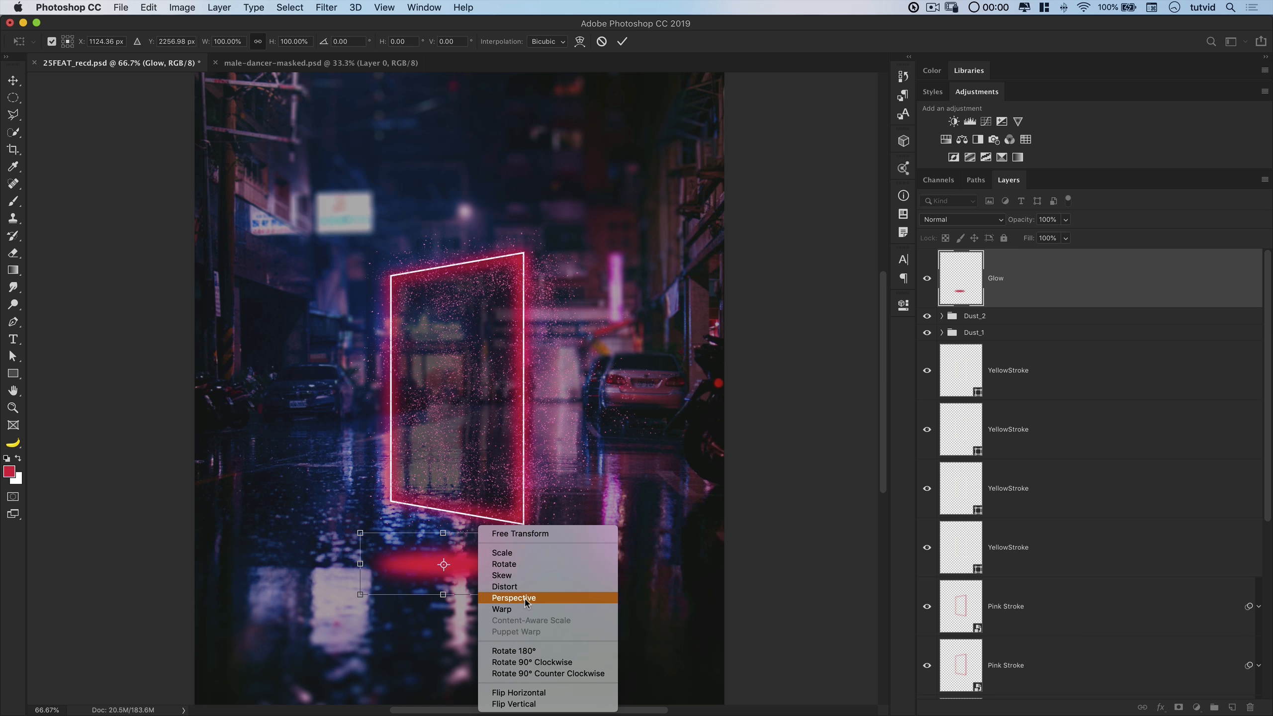
{"action": "left_click", "coordinate": [496, 594]}
{"action": "left_click_drag", "start_coordinate": [360, 533], "coordinate": [369, 466]}
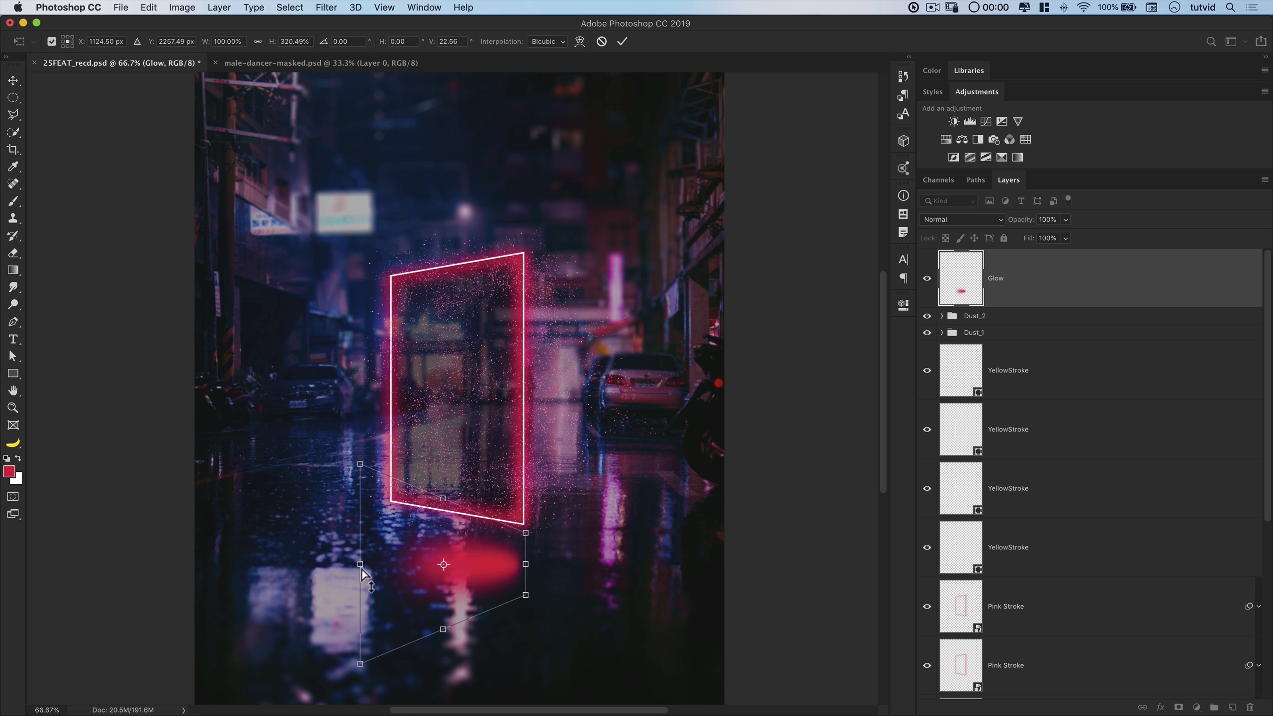
Stretch the glow to the left to about 126% width and rotate it clockwise to follow the frame's bottom edge
{"action": "right_click", "coordinate": [509, 560]}
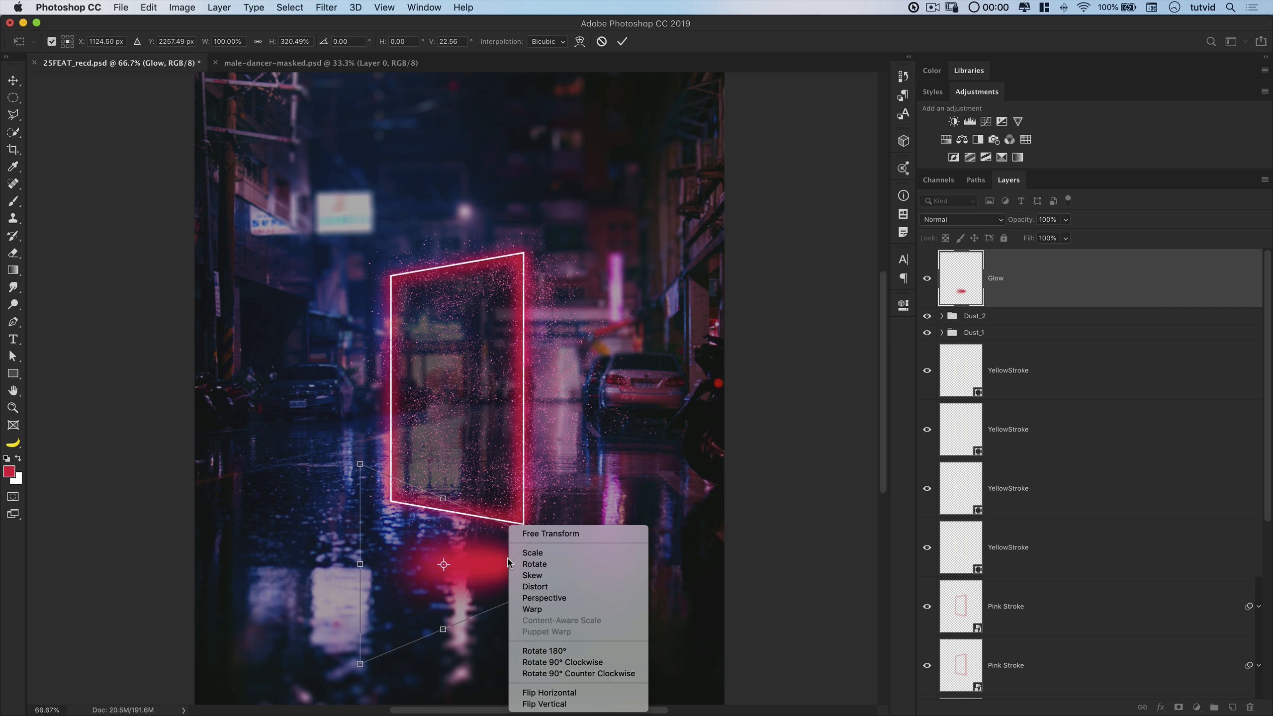
{"action": "left_click", "coordinate": [531, 533]}
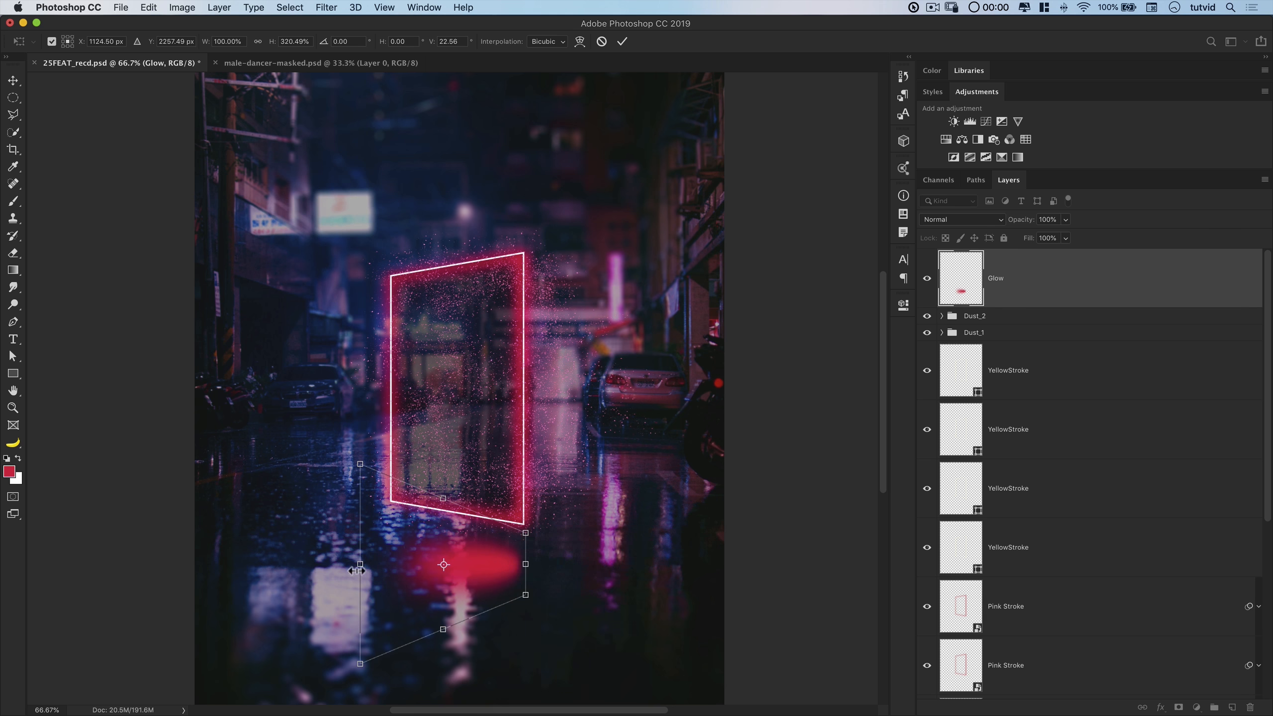
{"action": "left_click_drag", "start_coordinate": [366, 571], "coordinate": [321, 566]}
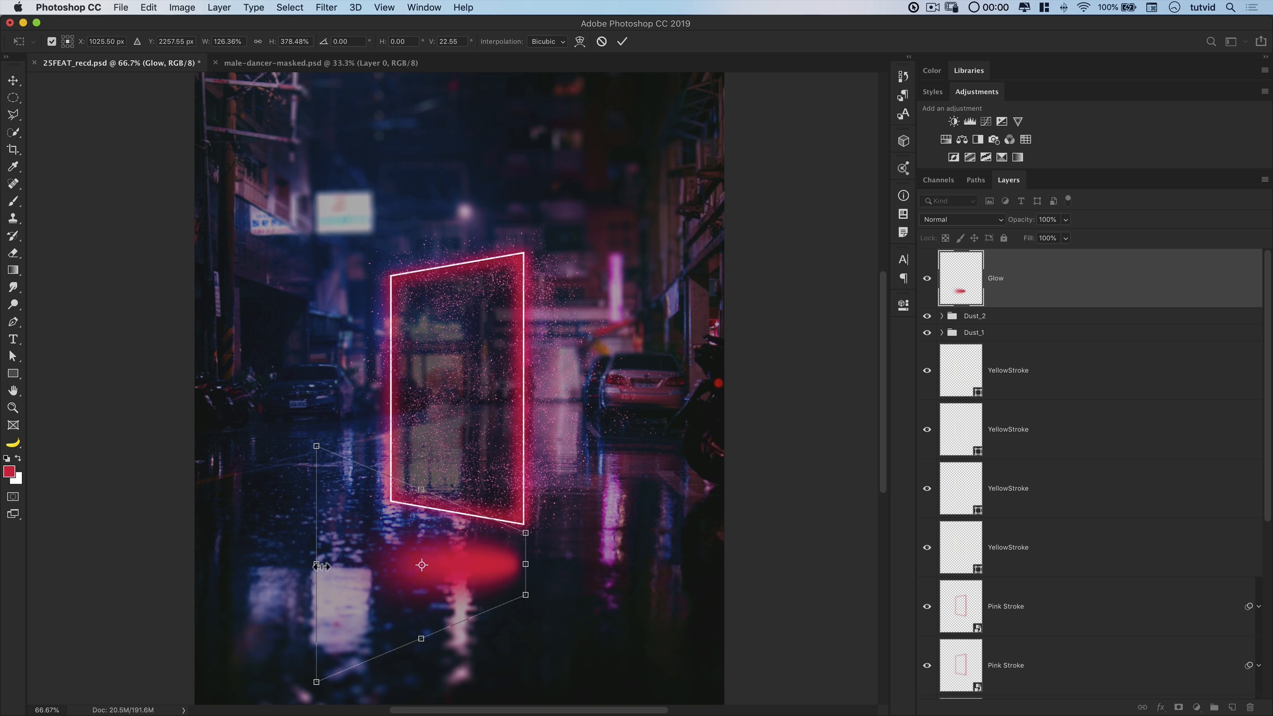
{"action": "left_click_drag", "start_coordinate": [548, 539], "coordinate": [569, 557]}
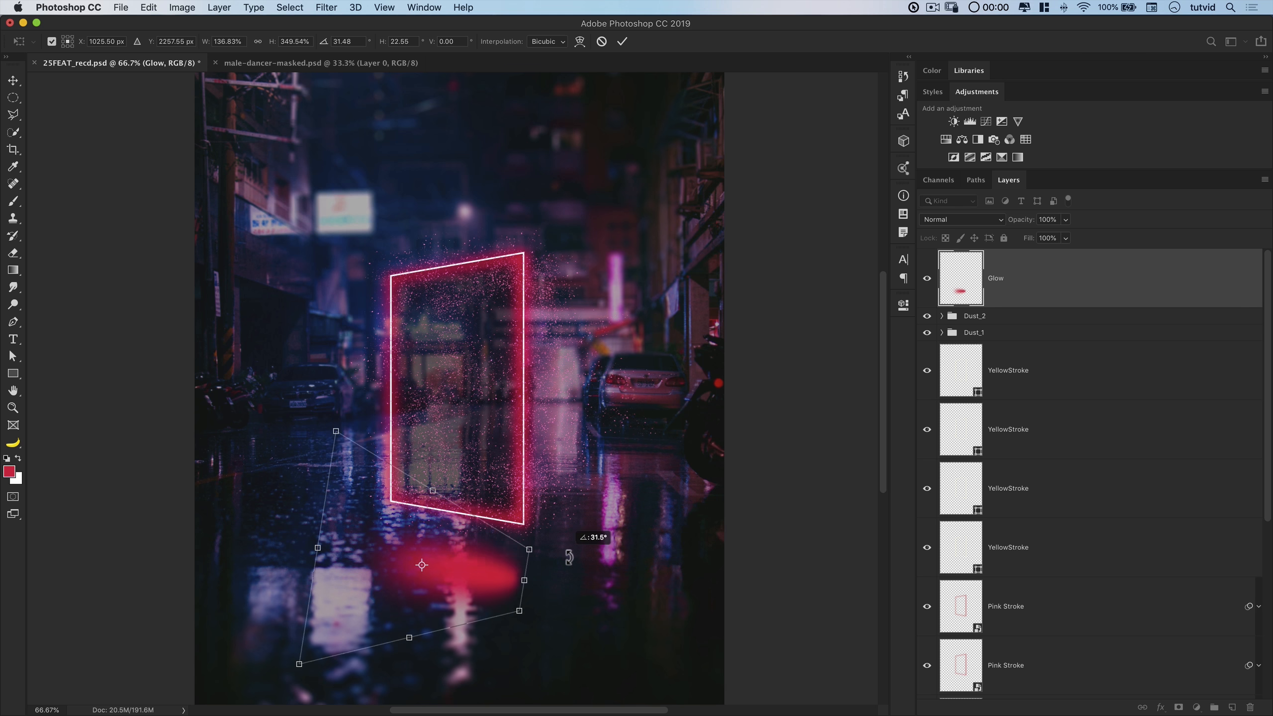
{"action": "left_click_drag", "start_coordinate": [472, 573], "coordinate": [470, 575]}
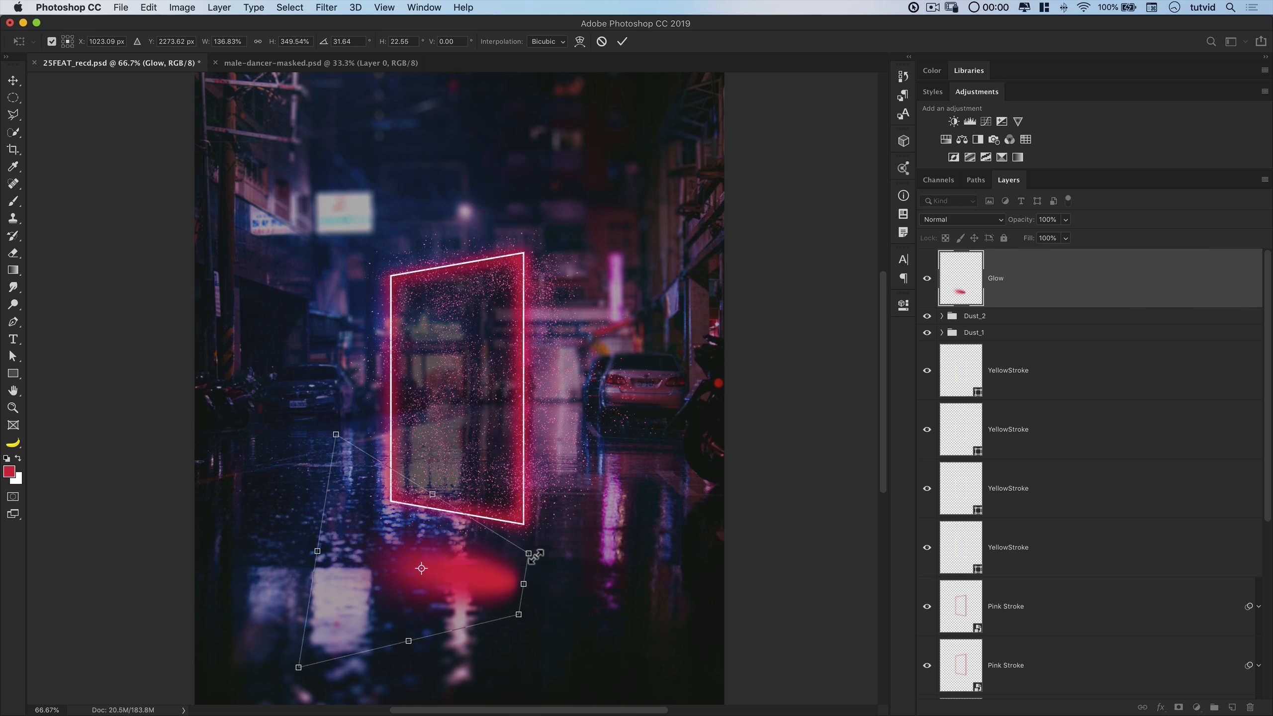
Scale the glow down to about 108% width, nudge it right under the frame, and apply the transform
{"action": "left_click_drag", "start_coordinate": [531, 556], "coordinate": [514, 562]}
{"action": "key", "text": "Right"}
{"action": "key", "text": "Right"}
{"action": "key", "text": "Right"}
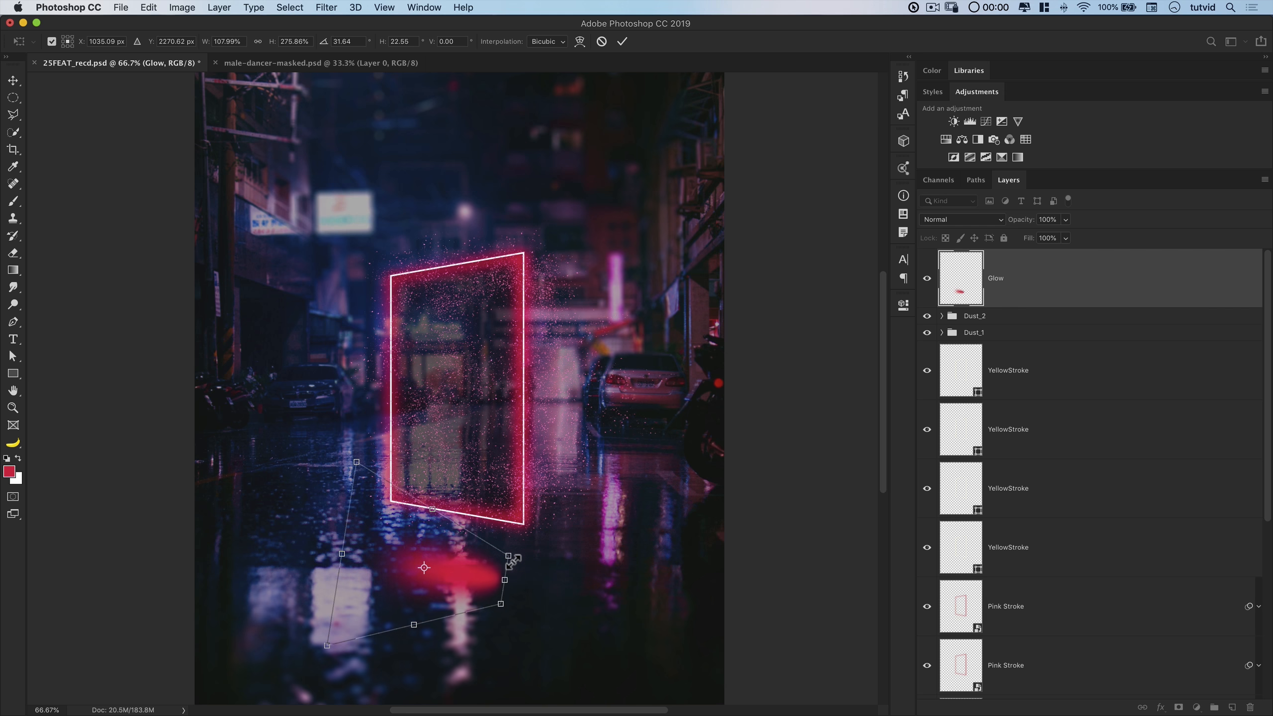
{"action": "left_click", "coordinate": [622, 42]}
{"action": "key", "text": "m"}
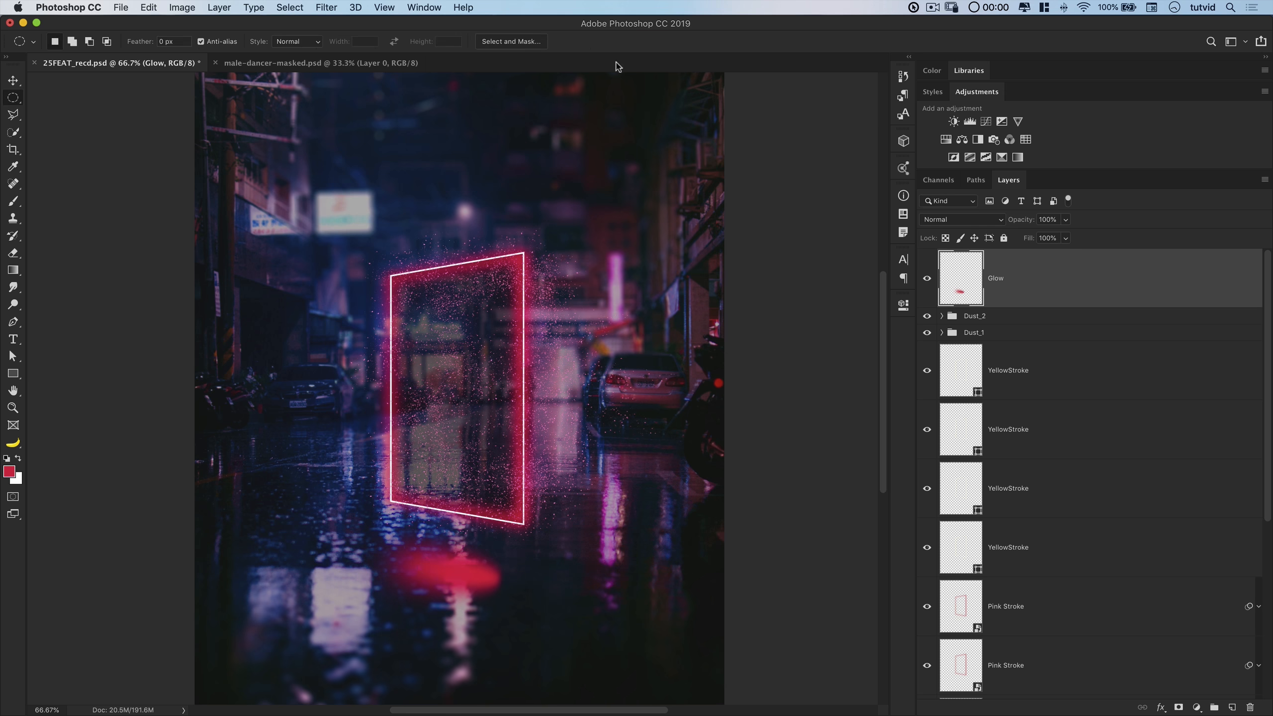
{"action": "key", "text": "v"}
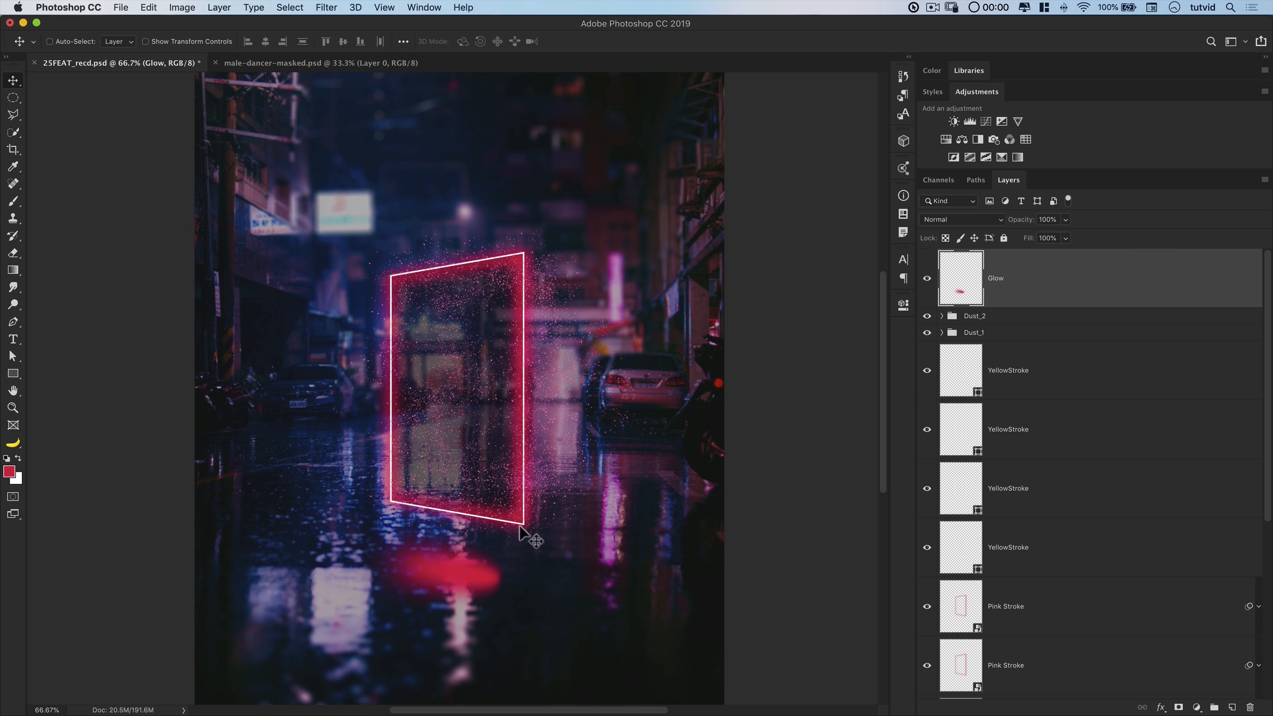
Move the glow about 65 px to the right beneath the neon frame and duplicate the Glow layer
{"action": "left_click_drag", "start_coordinate": [442, 570], "coordinate": [456, 568]}
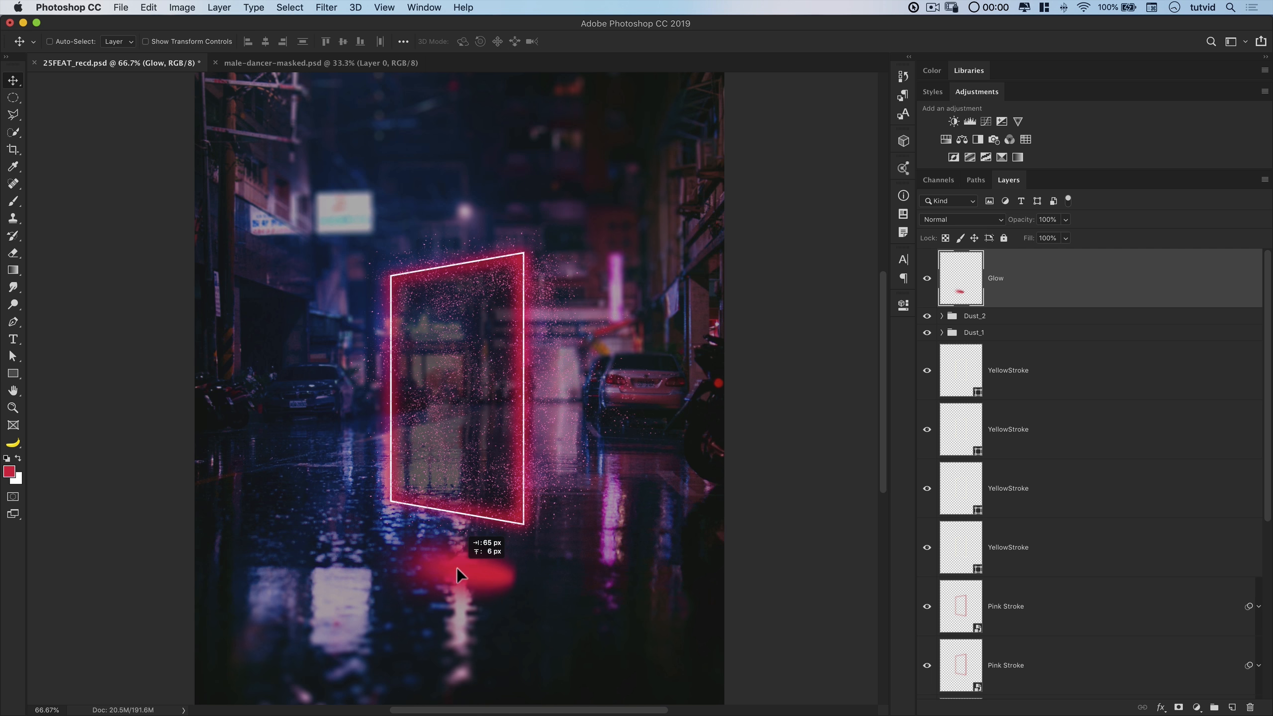
{"action": "left_click_drag", "start_coordinate": [456, 565], "coordinate": [456, 565]}
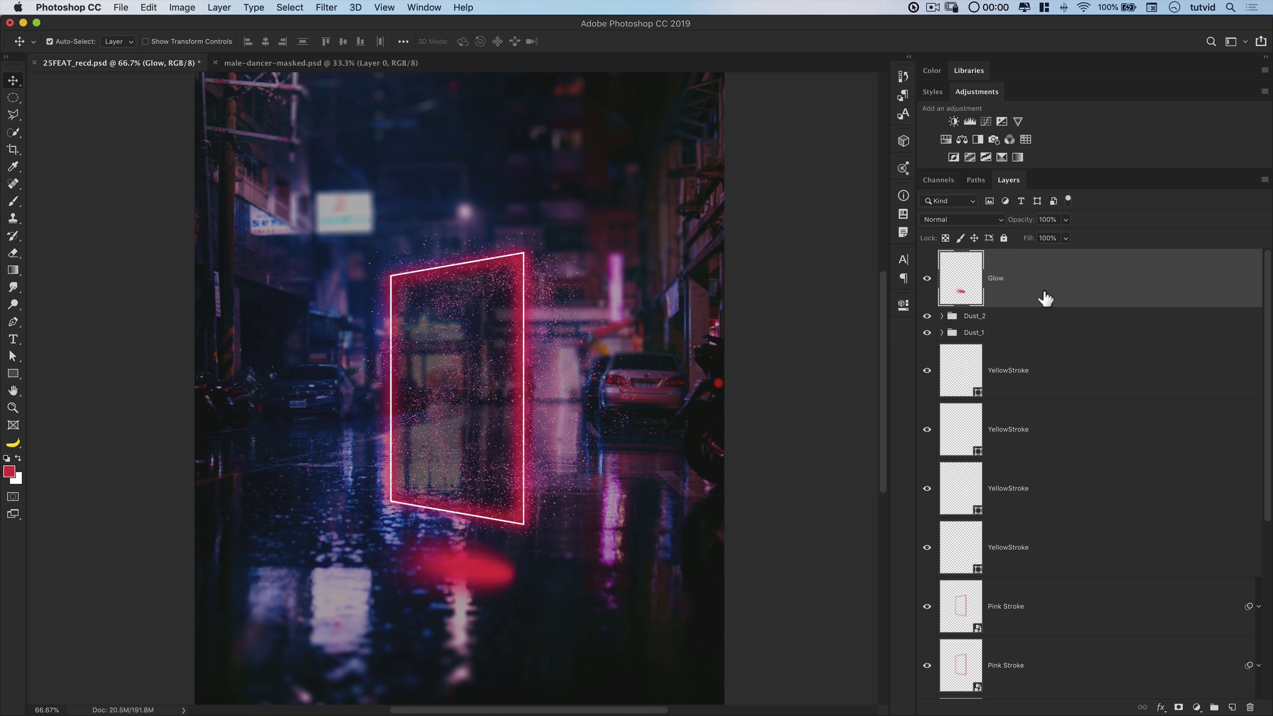
{"action": "key", "text": "super+j"}
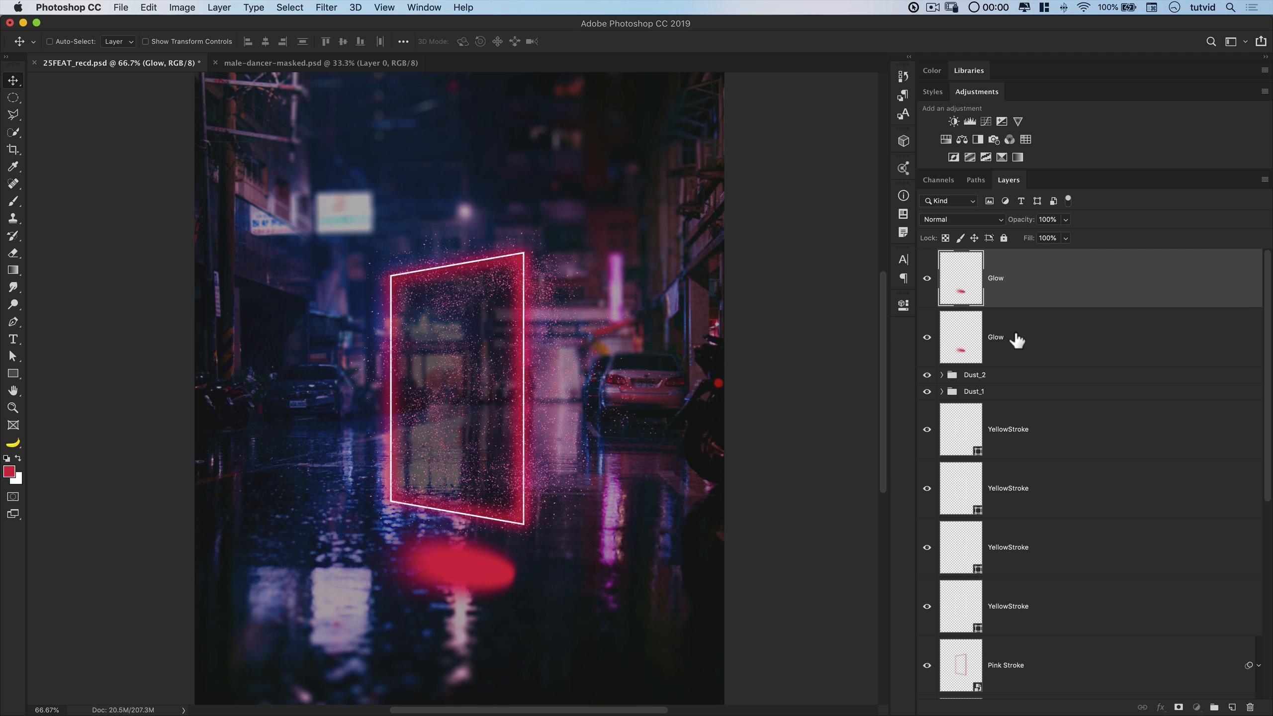
Hide the upper Glow layer and apply a Gaussian Blur of 30 pixels radius to the lower one
{"action": "left_click", "coordinate": [1020, 344]}
{"action": "left_click", "coordinate": [928, 279]}
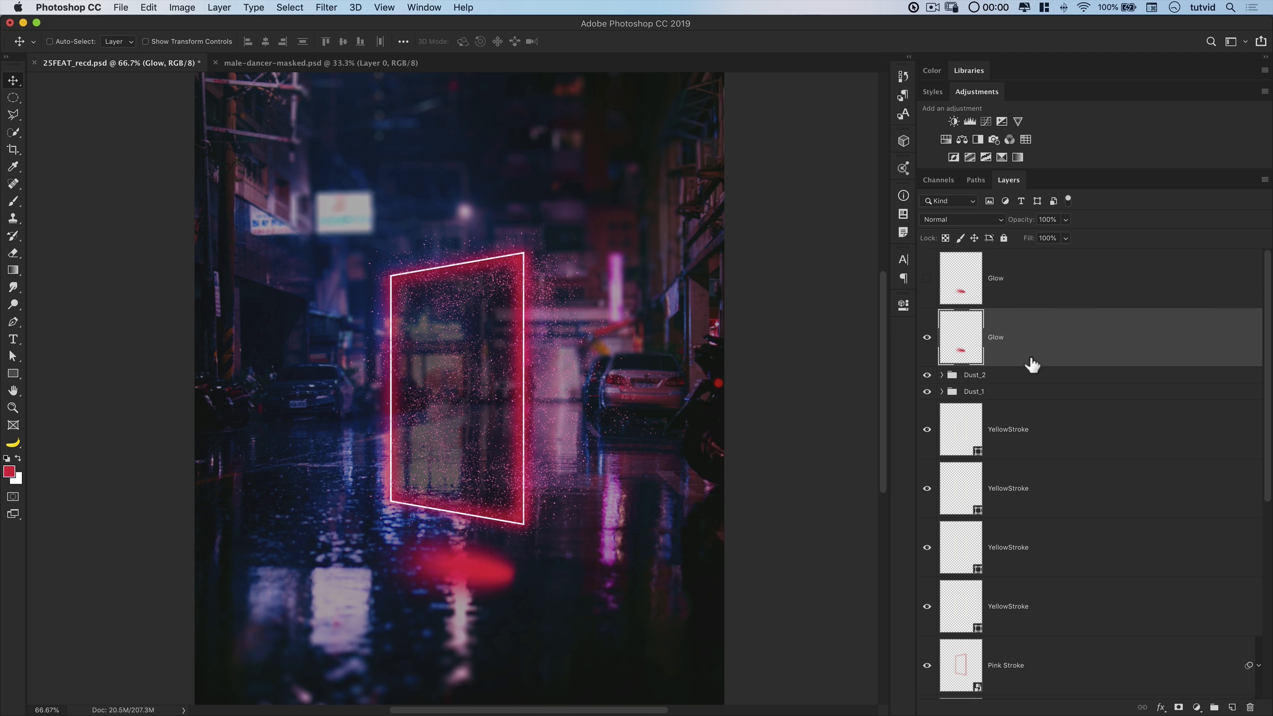
{"action": "left_click", "coordinate": [326, 5]}
{"action": "mouse_move", "coordinate": [351, 165]}
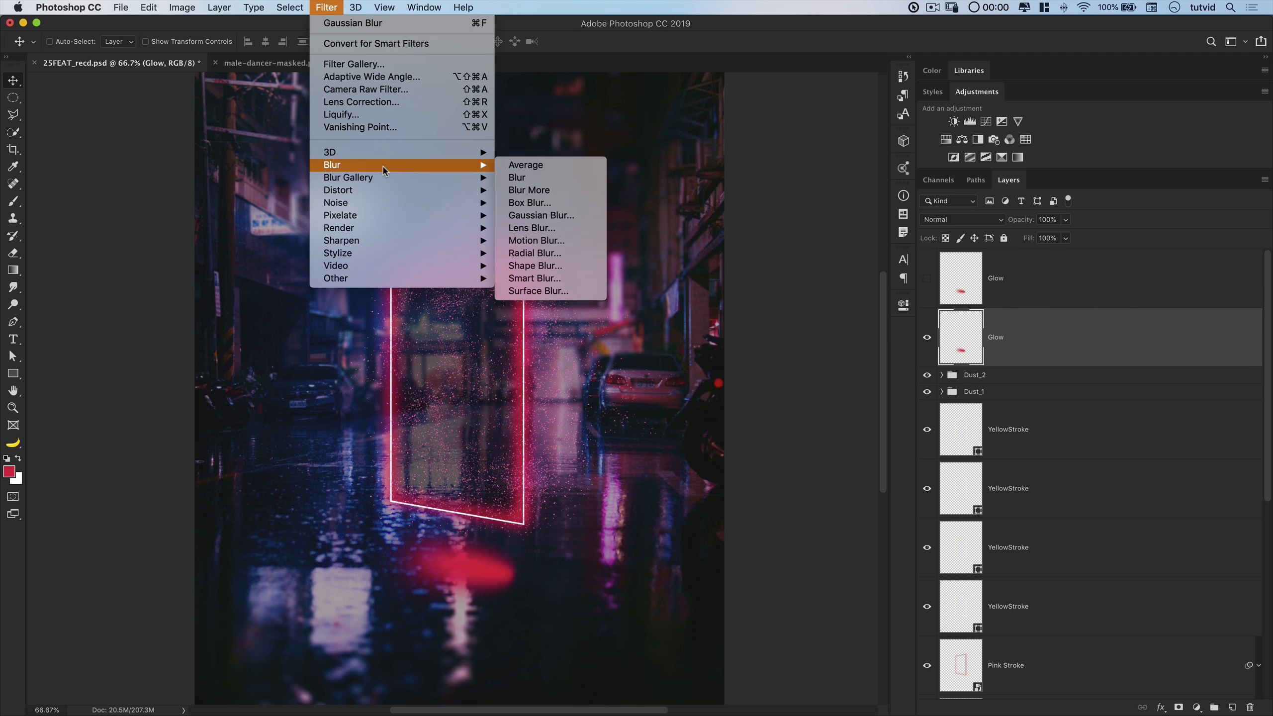
{"action": "left_click", "coordinate": [536, 217]}
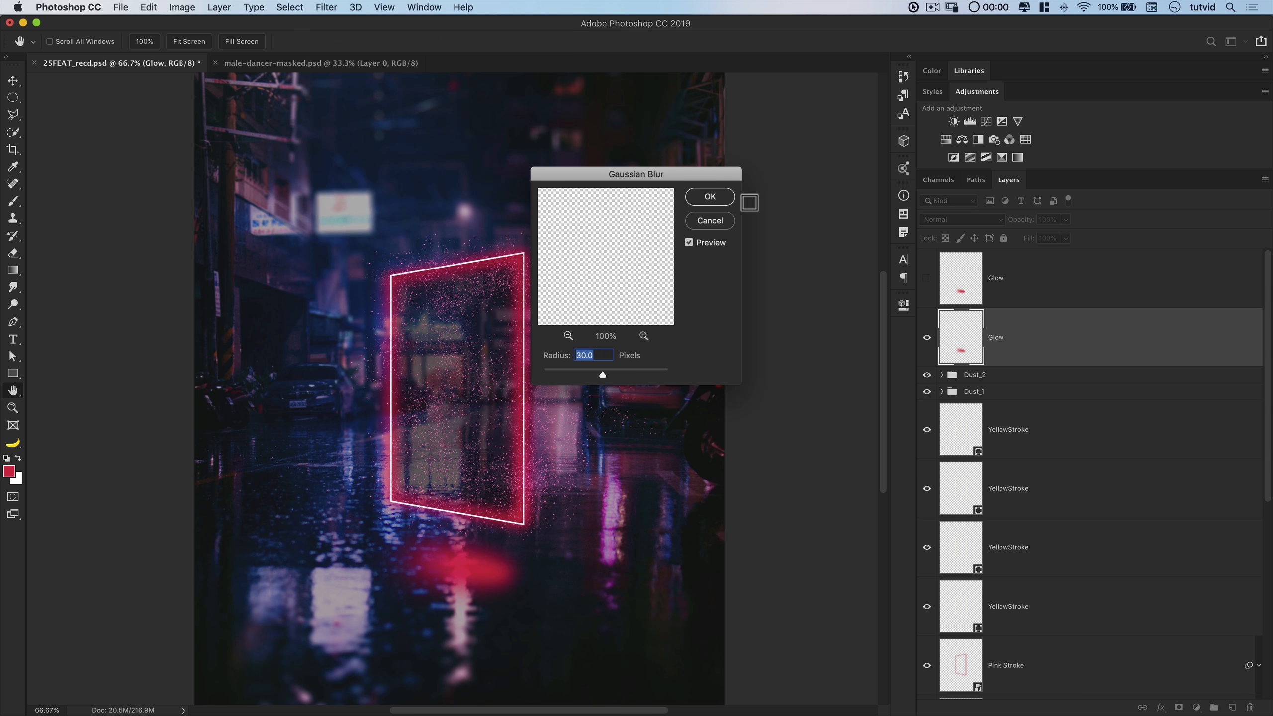
{"action": "left_click", "coordinate": [709, 198]}
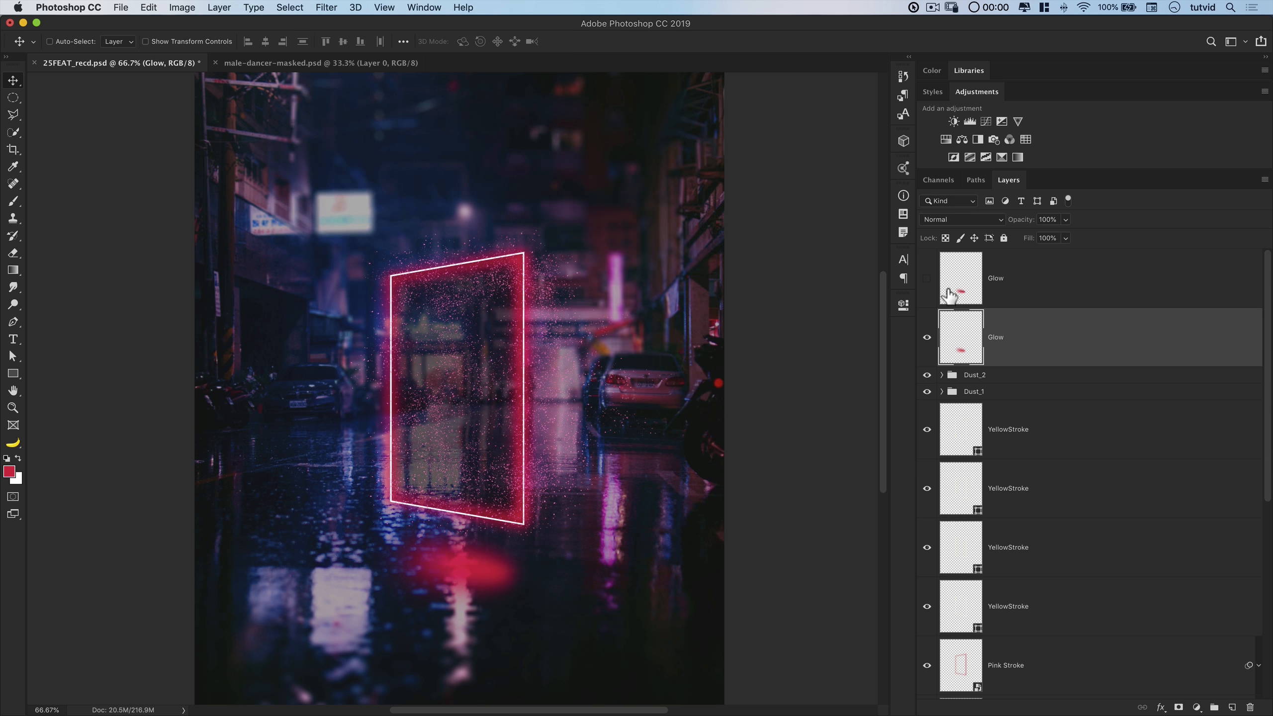
Set the lower Glow layer's blend mode to Linear Dodge (Add) and its fill to 80%
{"action": "left_click", "coordinate": [957, 223]}
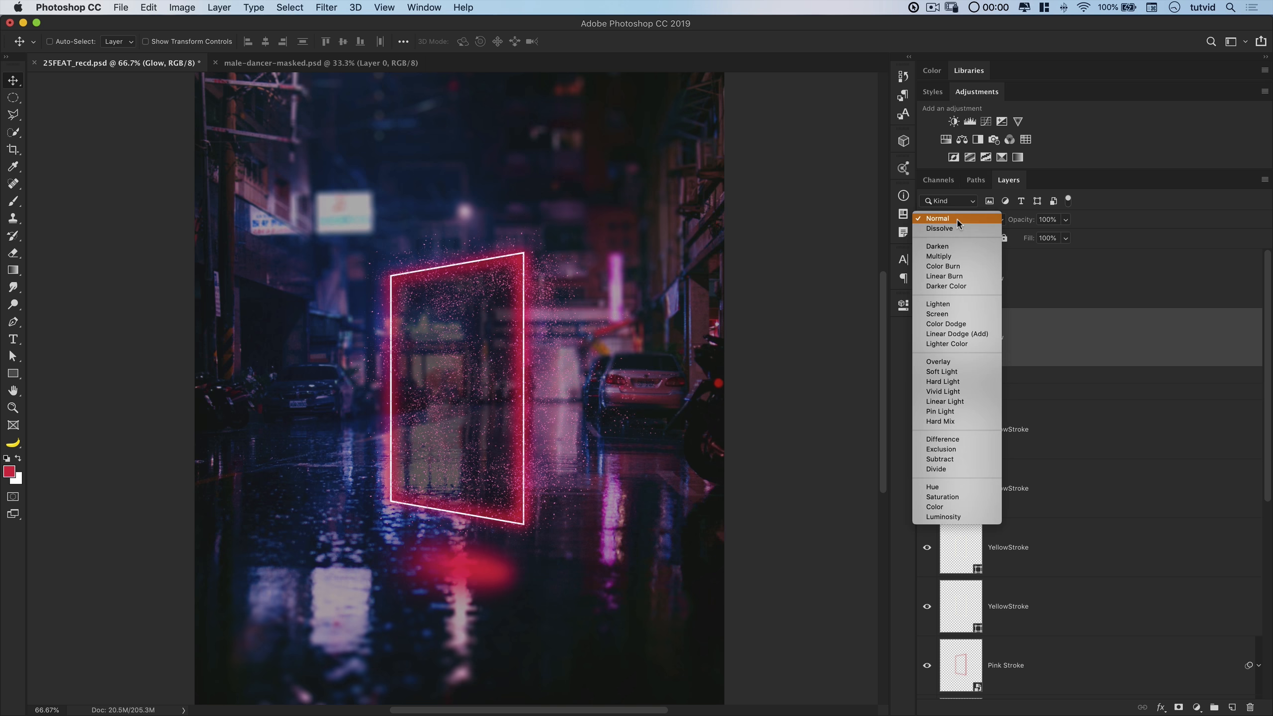
{"action": "left_click", "coordinate": [959, 335]}
{"action": "left_click_drag", "start_coordinate": [1032, 244], "coordinate": [1018, 242]}
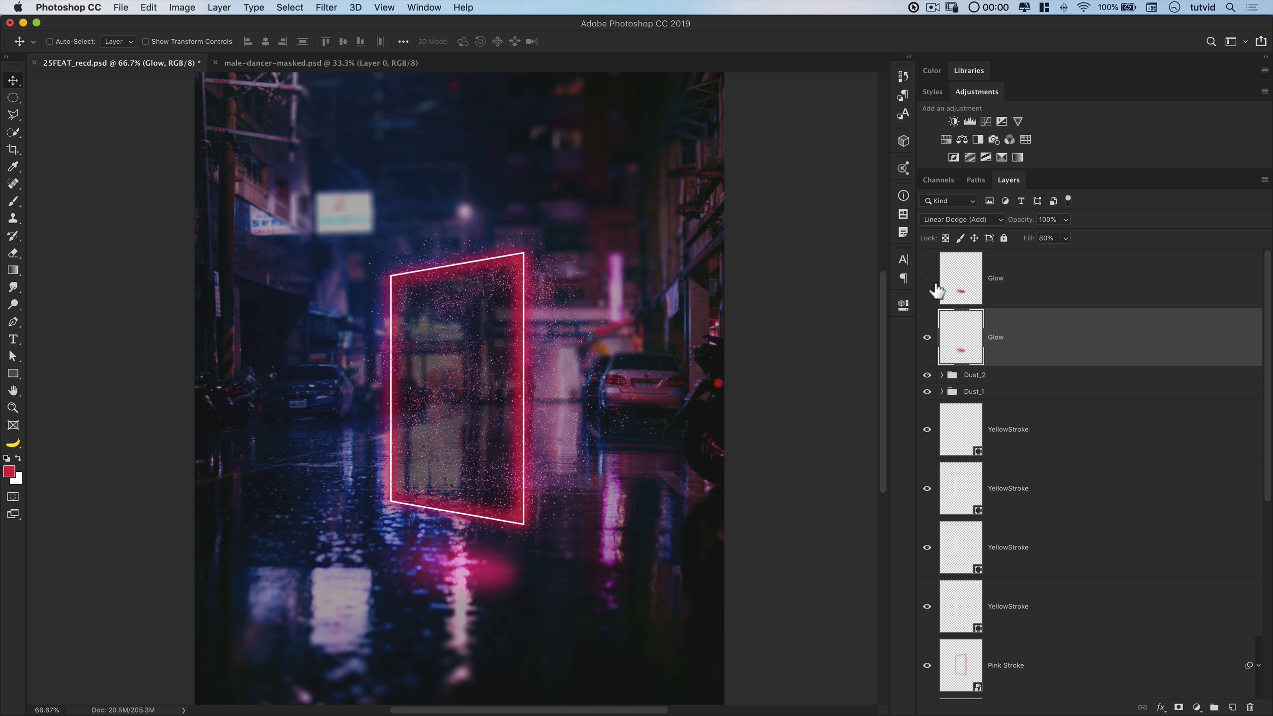
Show the upper Glow layer, set it to Soft Light with slightly lower opacity, and compare both glows on and off
{"action": "left_click", "coordinate": [927, 288]}
{"action": "left_click", "coordinate": [1047, 277]}
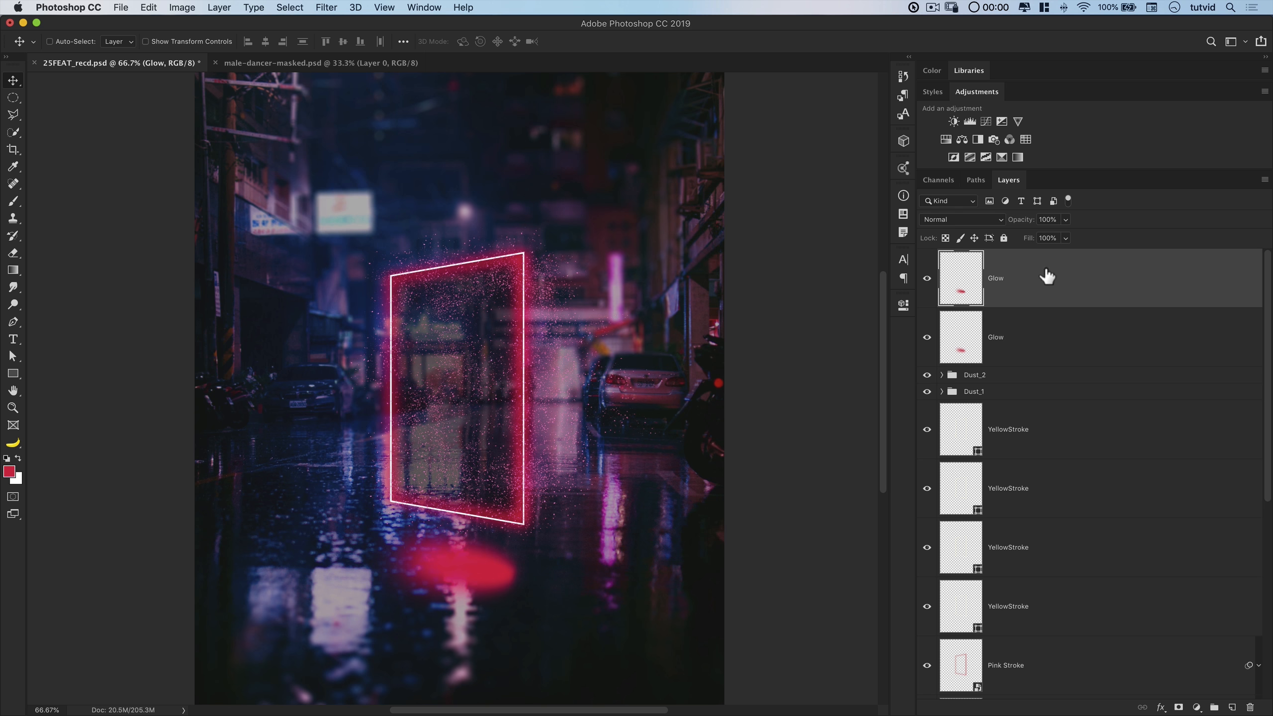
{"action": "left_click", "coordinate": [980, 224]}
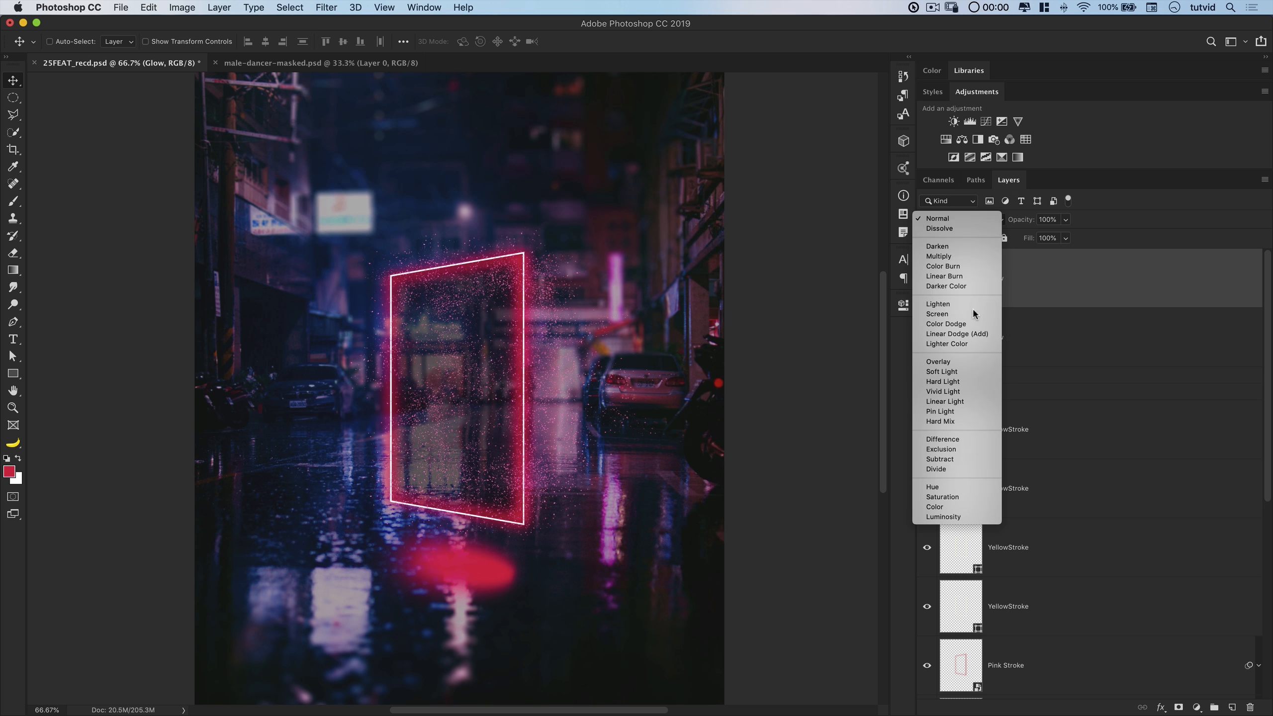
{"action": "left_click", "coordinate": [958, 372]}
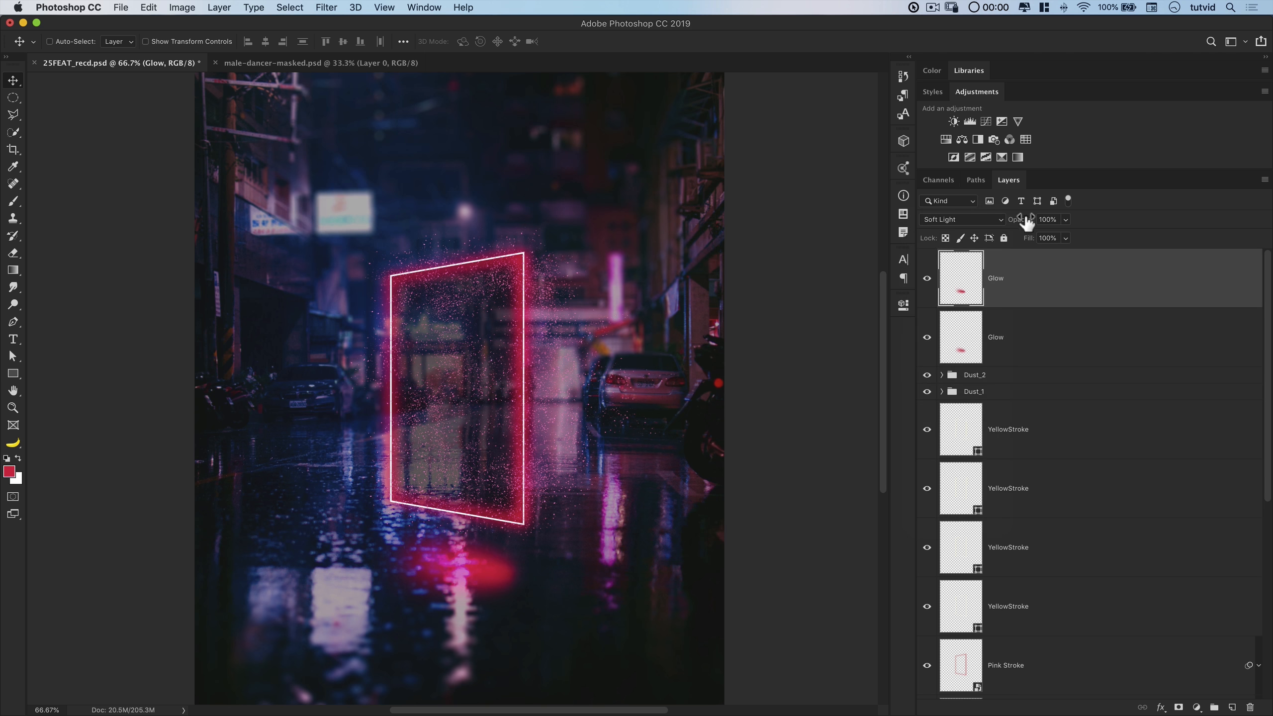
{"action": "left_click_drag", "start_coordinate": [1028, 224], "coordinate": [1006, 226]}
{"action": "left_click", "coordinate": [927, 337]}
{"action": "left_click", "coordinate": [927, 278]}
{"action": "left_click_drag", "start_coordinate": [928, 281], "coordinate": [925, 370]}
Bring the masked dancer from male-dancer-masked.psd into 25FEAT_recd.psd and place its layer above both Glow layers
{"action": "left_click", "coordinate": [1041, 355]}
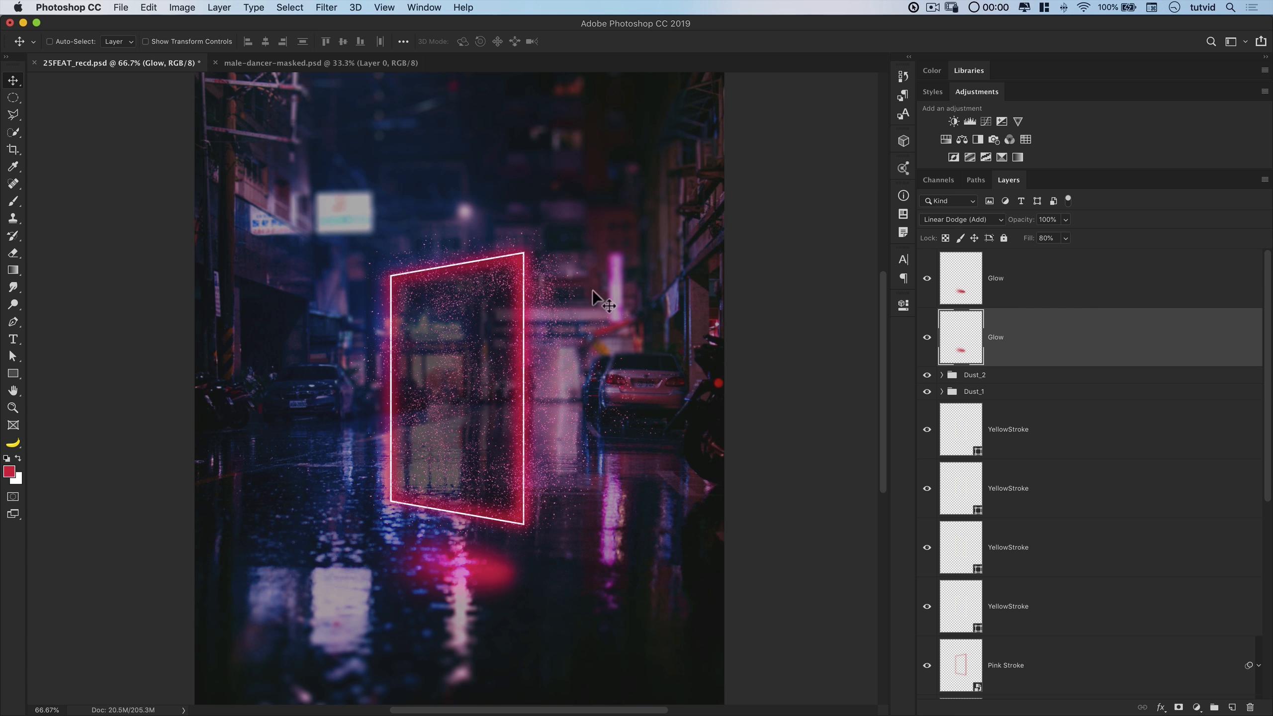
{"action": "left_click", "coordinate": [292, 64]}
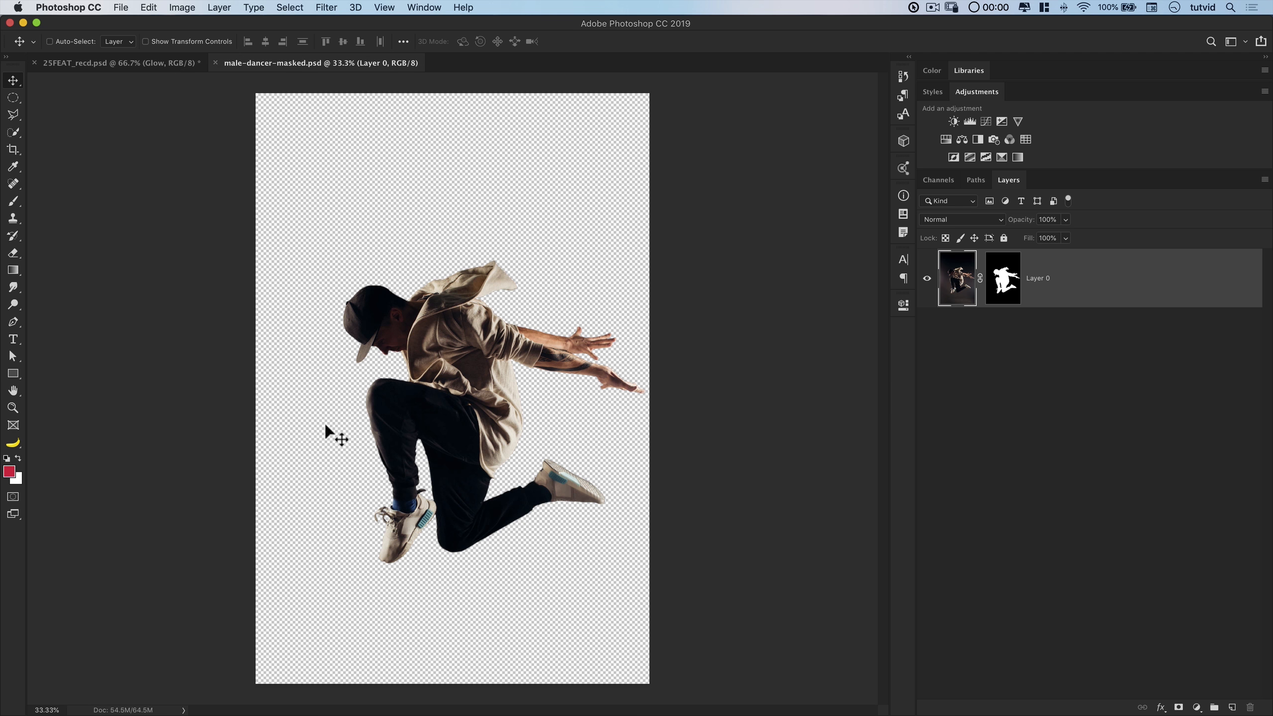
{"action": "left_click_drag", "start_coordinate": [461, 350], "coordinate": [138, 61]}
{"action": "left_click_drag", "start_coordinate": [487, 460], "coordinate": [485, 365]}
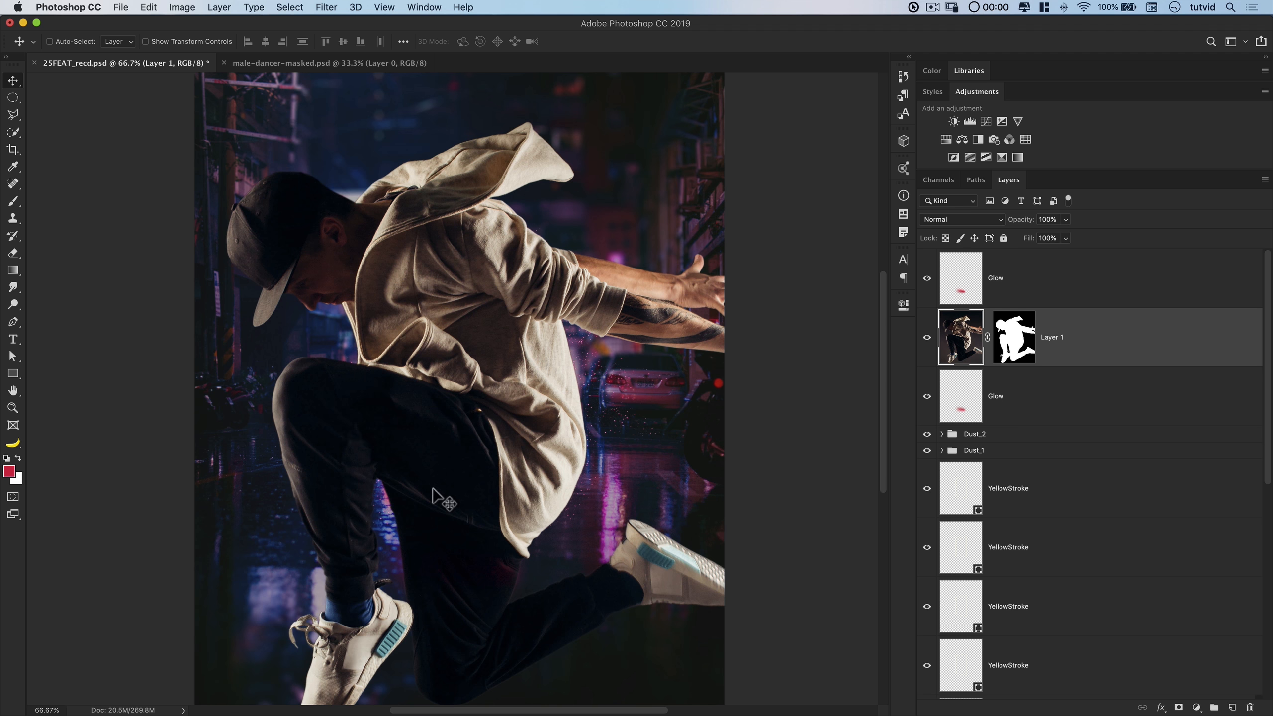
{"action": "left_click_drag", "start_coordinate": [956, 343], "coordinate": [960, 273]}
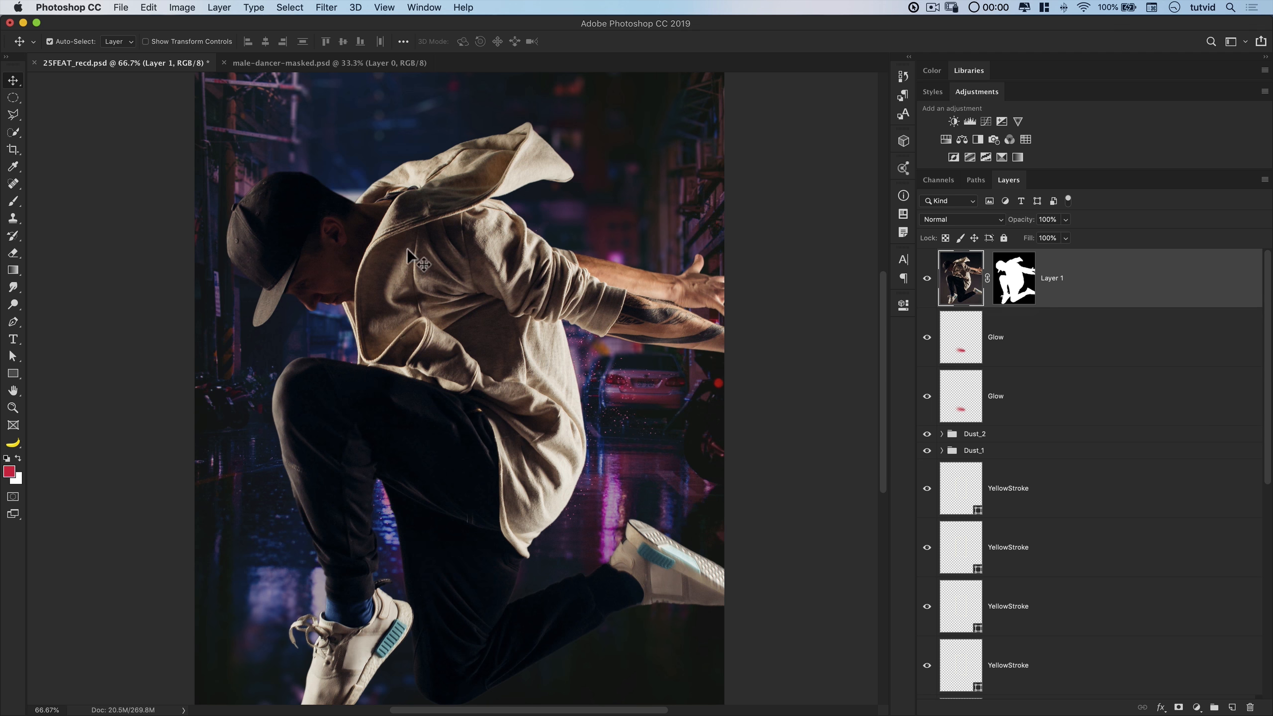
Scale the dancer to about 35%, nudge him 30 px left within the neon frame, and apply the transform
{"action": "key", "text": "super+t"}
{"action": "left_click", "coordinate": [222, 41]}
{"action": "type", "text": "30"}
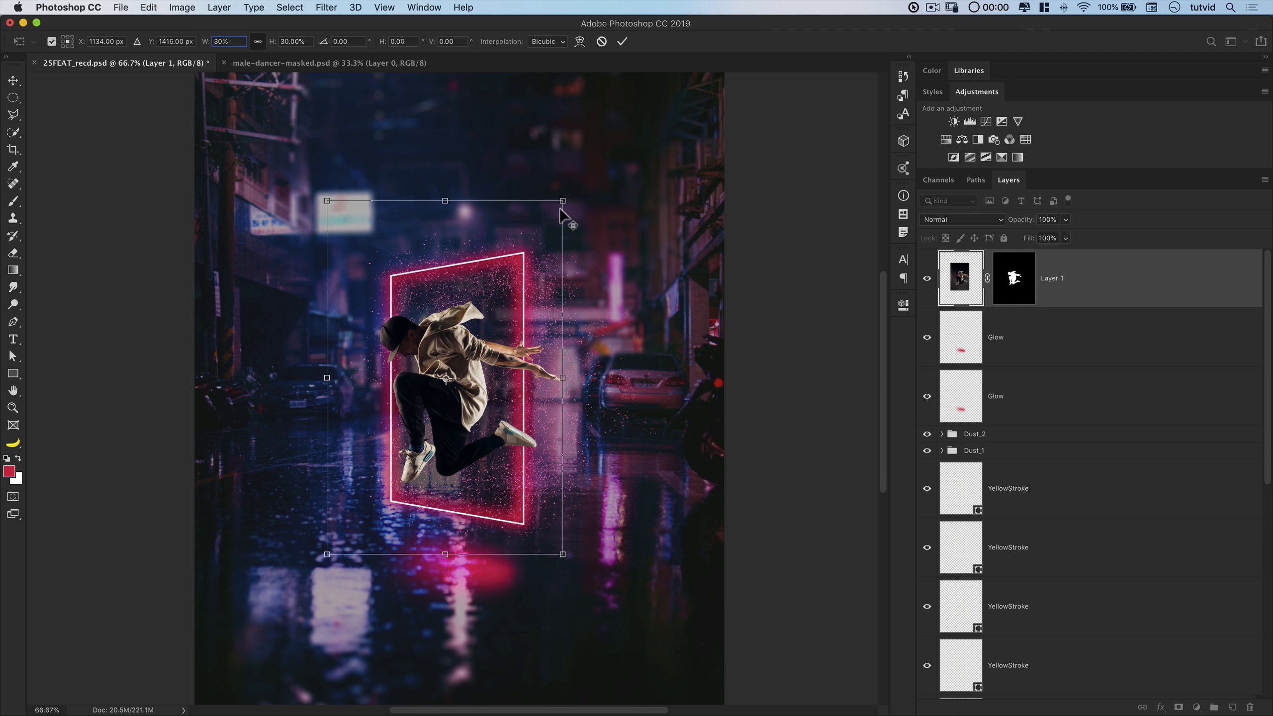
{"action": "left_click_drag", "start_coordinate": [564, 201], "coordinate": [609, 187]}
{"action": "key", "text": "shift+Left"}
{"action": "key", "text": "shift+Left"}
{"action": "key", "text": "shift+Left"}
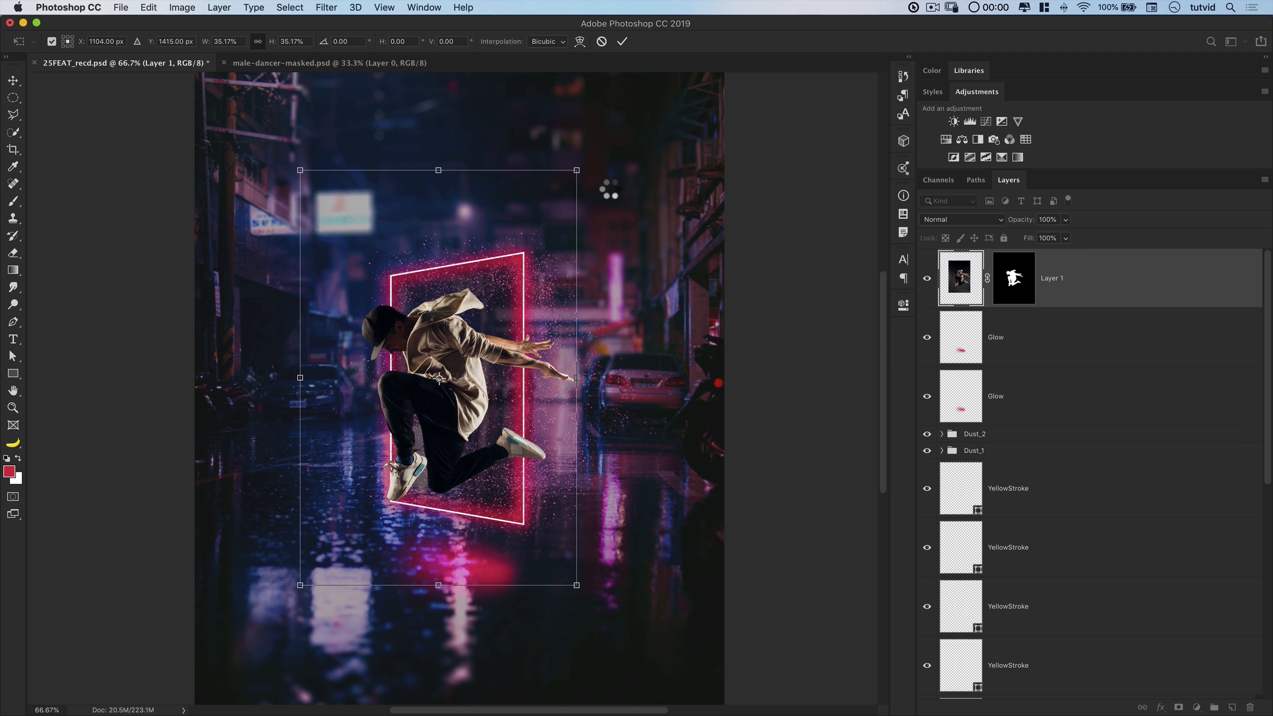
{"action": "key", "text": "Return"}
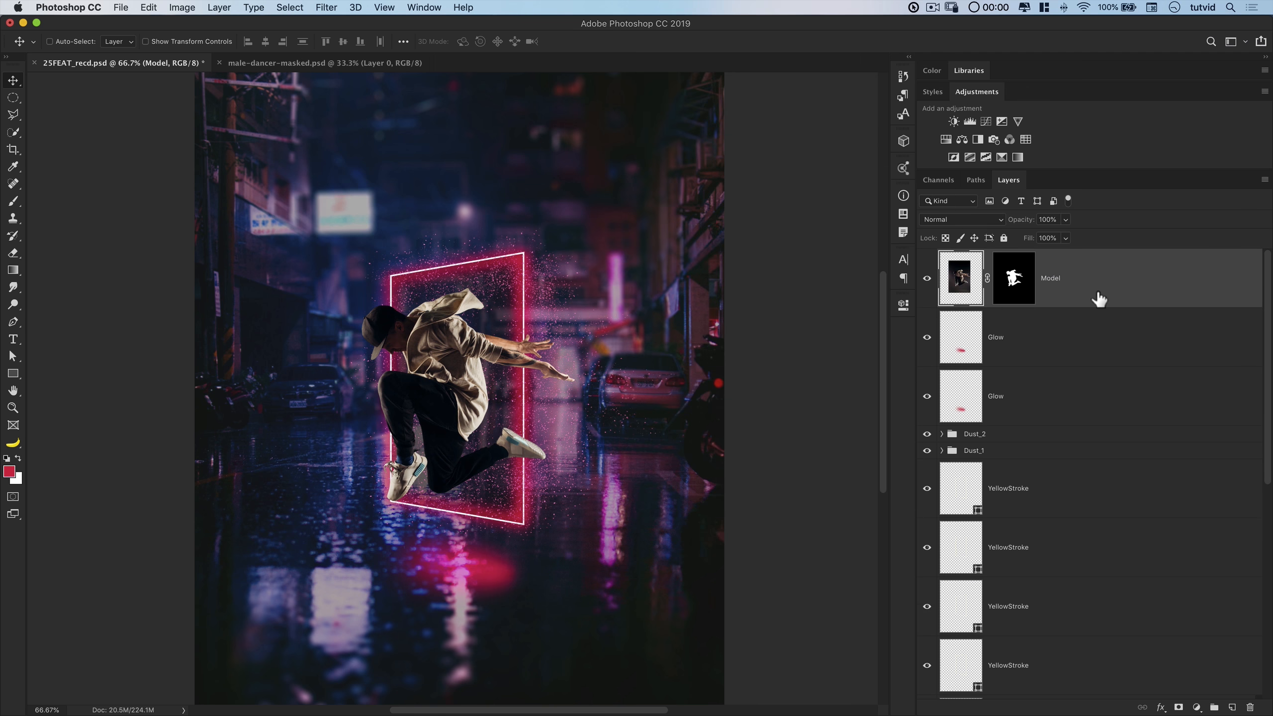
Put the dancer's layer in a group named Model and add a layer mask to the group
{"action": "key", "text": "super+g"}
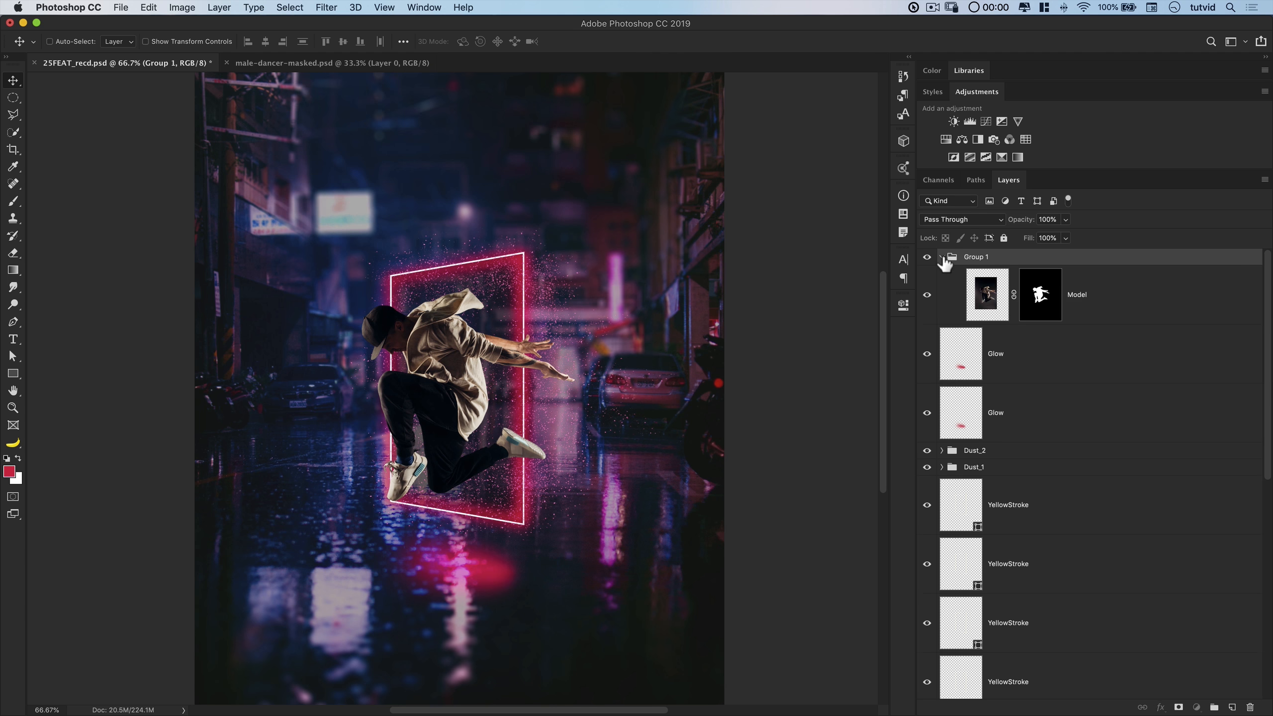
{"action": "left_click", "coordinate": [942, 257]}
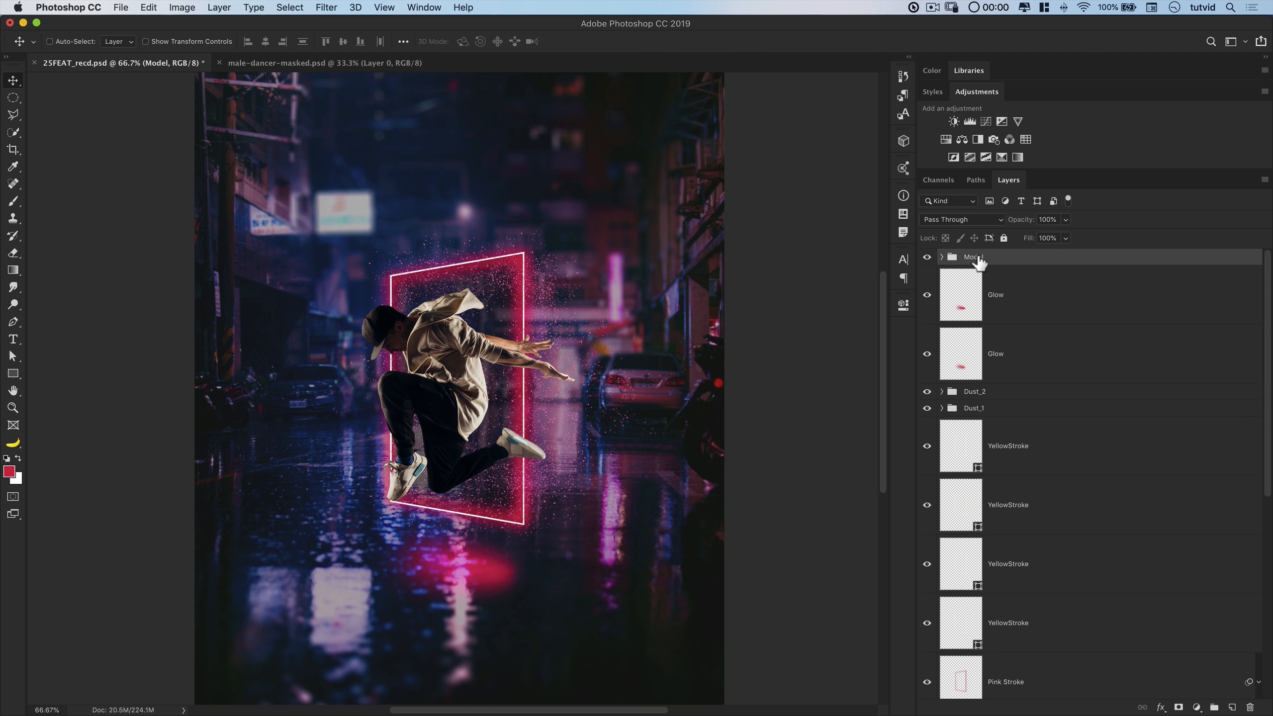
{"action": "left_click", "coordinate": [1179, 708]}
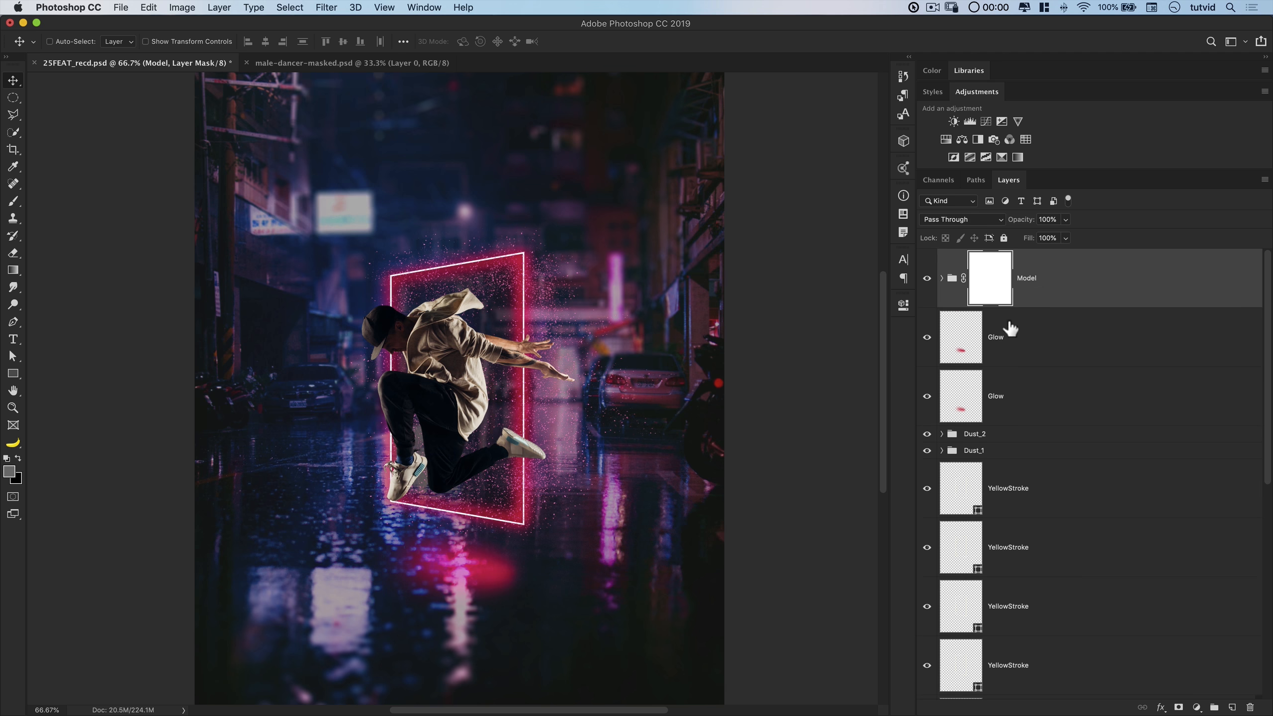
Set up the Soft Mechanical 300 pixels brush at 225 px size and 0% hardness for the Model group's mask
{"action": "key", "text": "z"}
{"action": "double_click", "coordinate": [506, 426]}
{"action": "left_click_drag", "start_coordinate": [524, 386], "coordinate": [567, 428]}
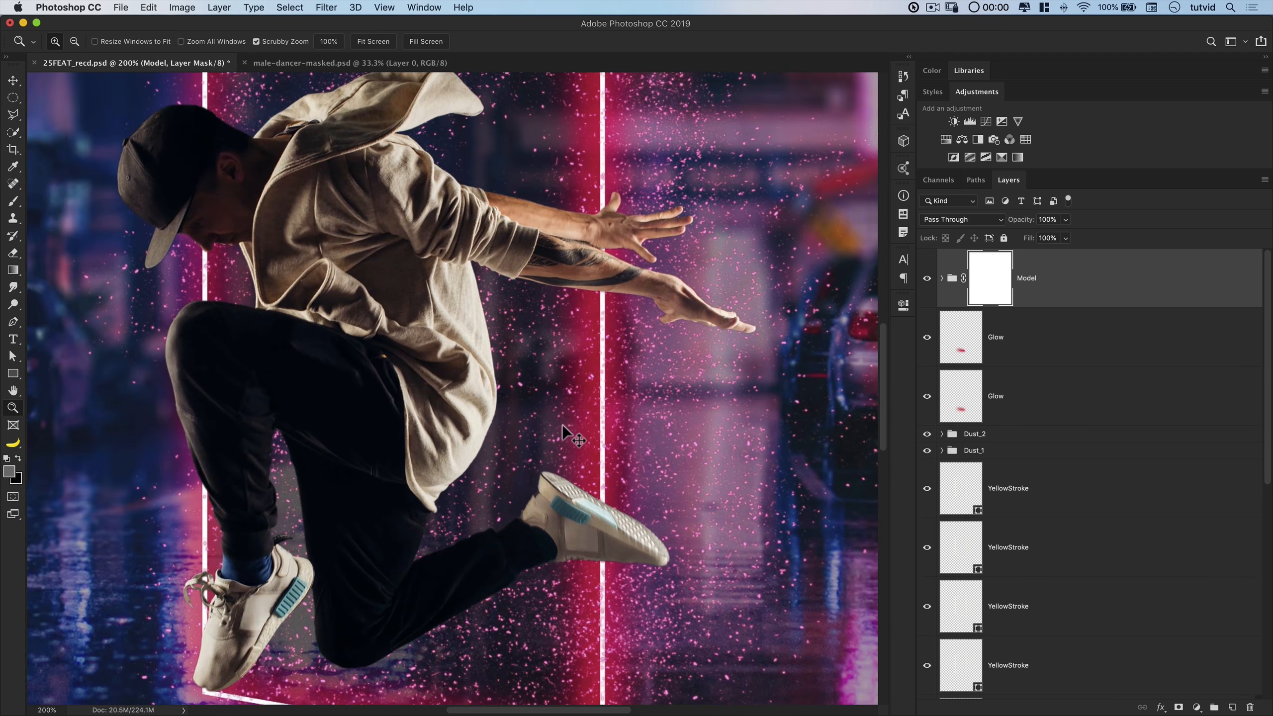
{"action": "key", "text": "super+1"}
{"action": "key", "text": "b"}
{"action": "right_click", "coordinate": [386, 341]}
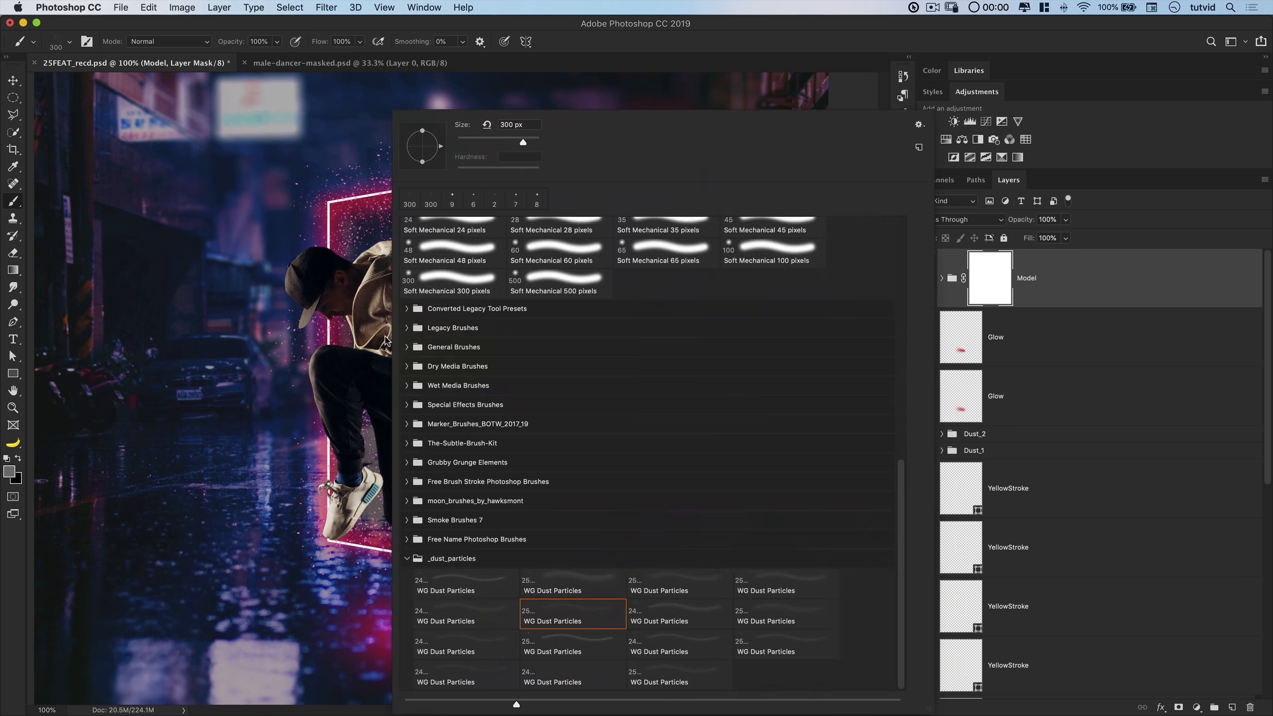
{"action": "scroll", "coordinate": [569, 305], "scroll_direction": "up", "scroll_amount": 3}
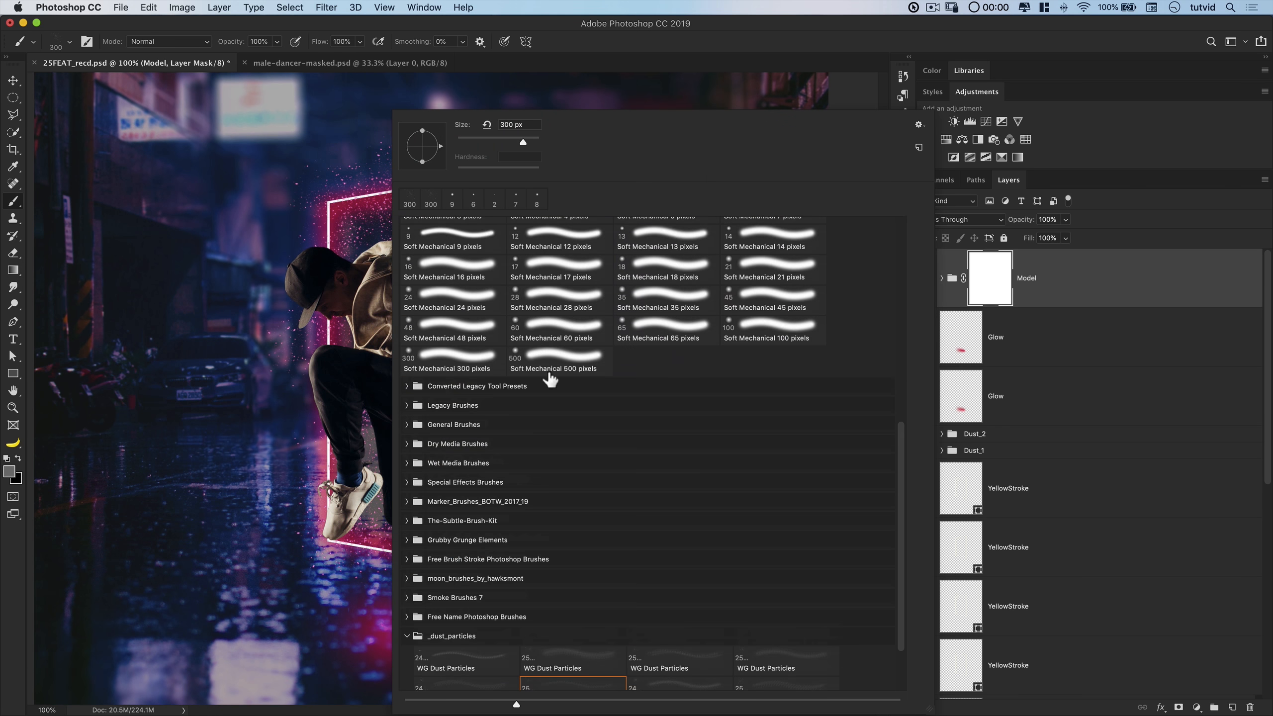
{"action": "left_click", "coordinate": [409, 385]}
{"action": "left_click", "coordinate": [408, 387]}
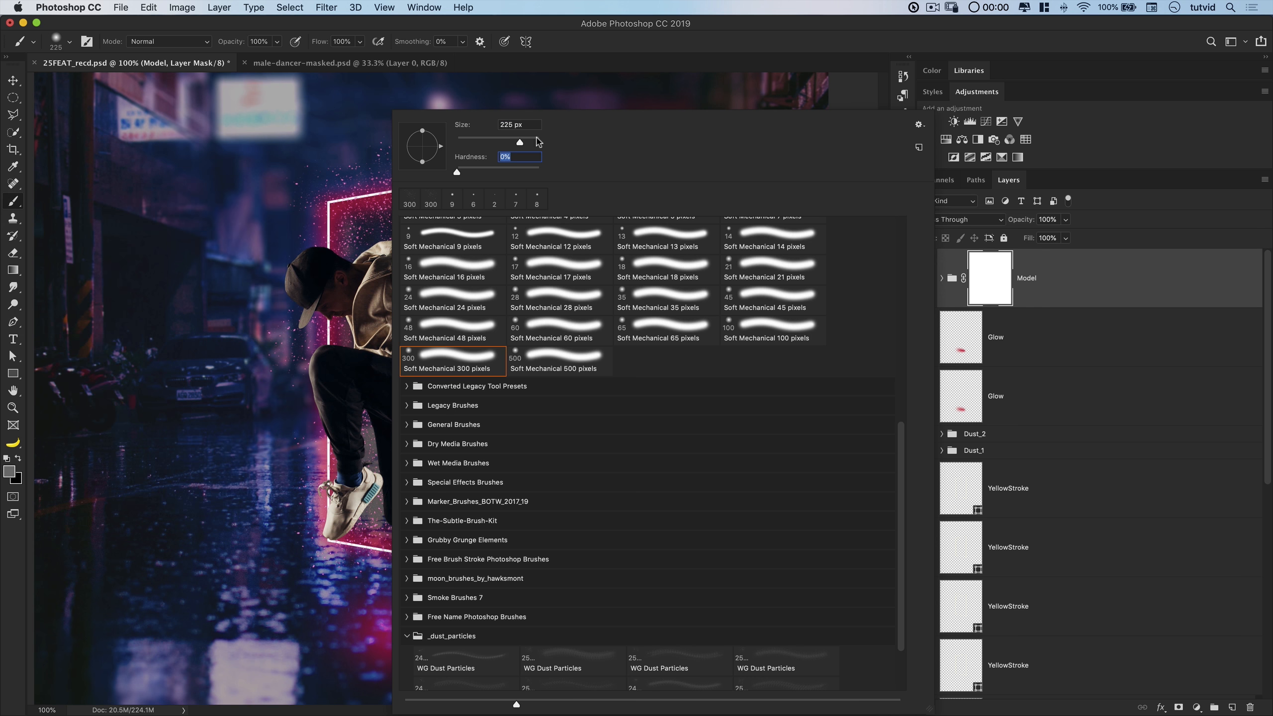
{"action": "left_click", "coordinate": [983, 285]}
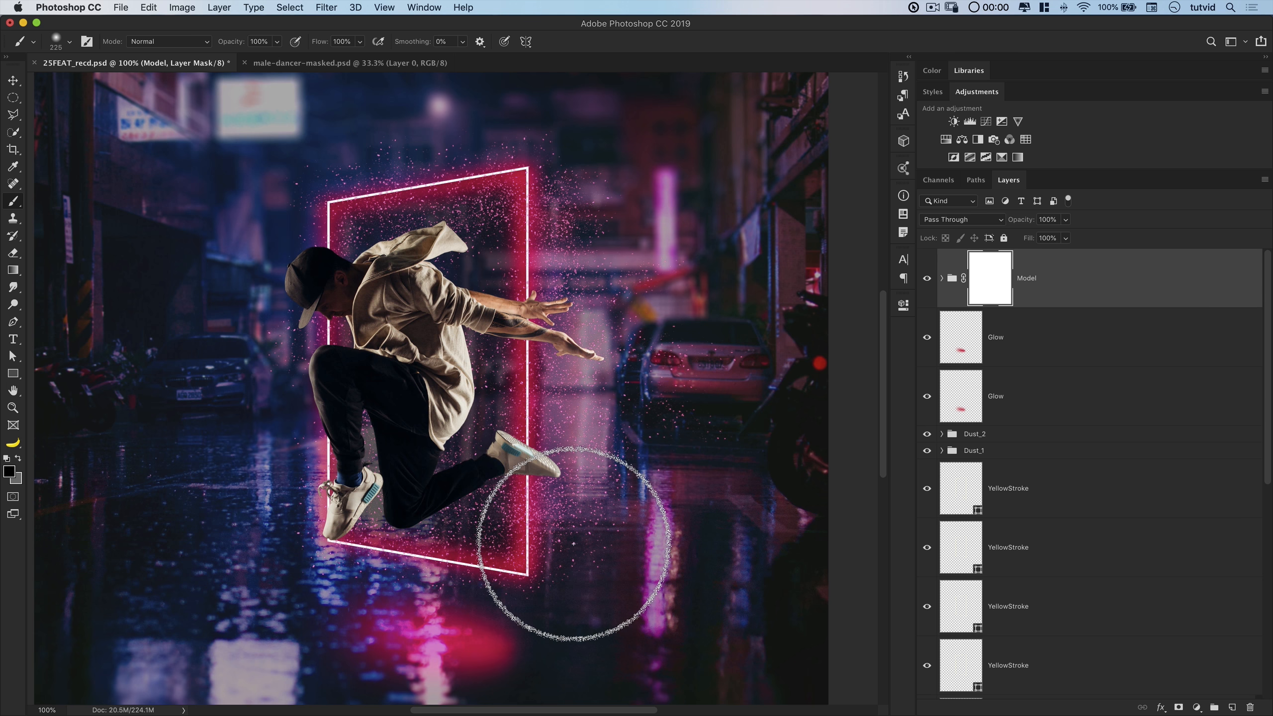
Paint black on the Model group's mask to hide the dancer's hands and back foot and fade his lower edges
{"action": "mouse_move", "coordinate": [589, 445]}
{"action": "left_mouse_down"}
{"action": "mouse_move", "coordinate": [540, 520]}
{"action": "mouse_move", "coordinate": [534, 447]}
{"action": "mouse_move", "coordinate": [528, 489]}
{"action": "left_mouse_up"}
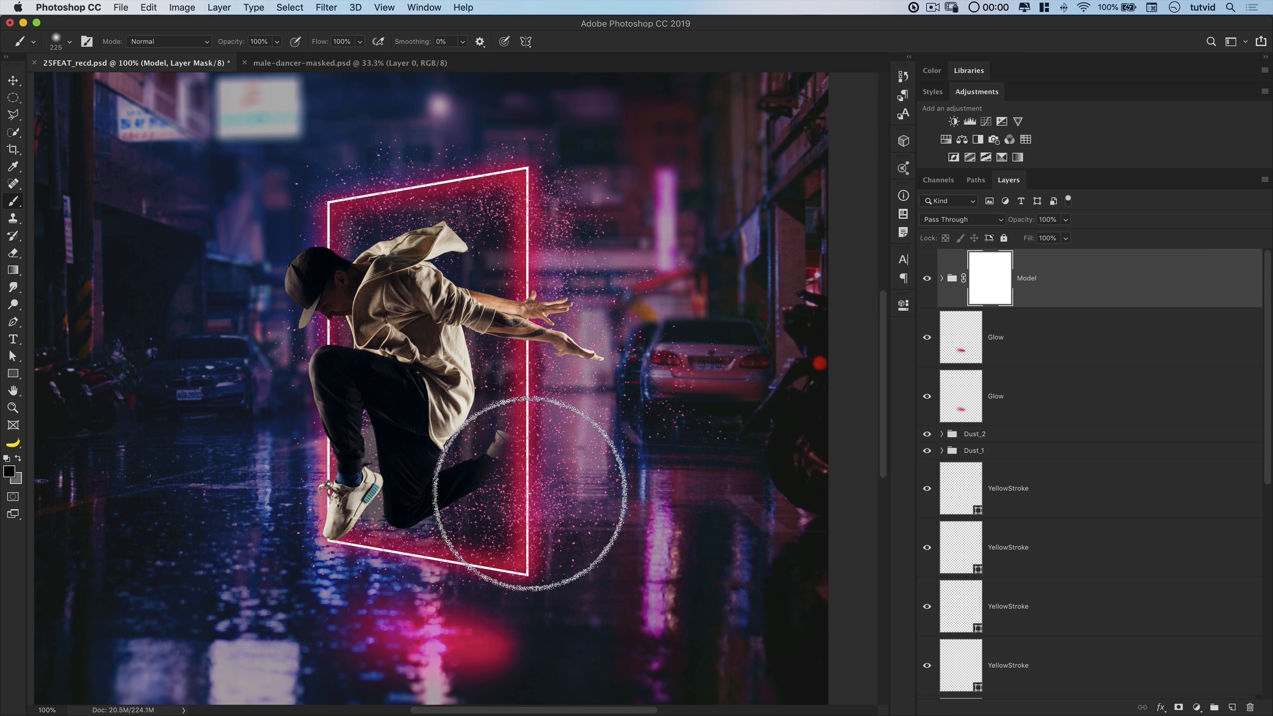
{"action": "mouse_move", "coordinate": [640, 355]}
{"action": "left_mouse_down"}
{"action": "mouse_move", "coordinate": [602, 398]}
{"action": "mouse_move", "coordinate": [569, 356]}
{"action": "mouse_move", "coordinate": [559, 263]}
{"action": "mouse_move", "coordinate": [542, 332]}
{"action": "mouse_move", "coordinate": [591, 337]}
{"action": "mouse_move", "coordinate": [519, 176]}
{"action": "mouse_move", "coordinate": [489, 195]}
{"action": "mouse_move", "coordinate": [501, 255]}
{"action": "mouse_move", "coordinate": [515, 239]}
{"action": "mouse_move", "coordinate": [502, 264]}
{"action": "left_mouse_up"}
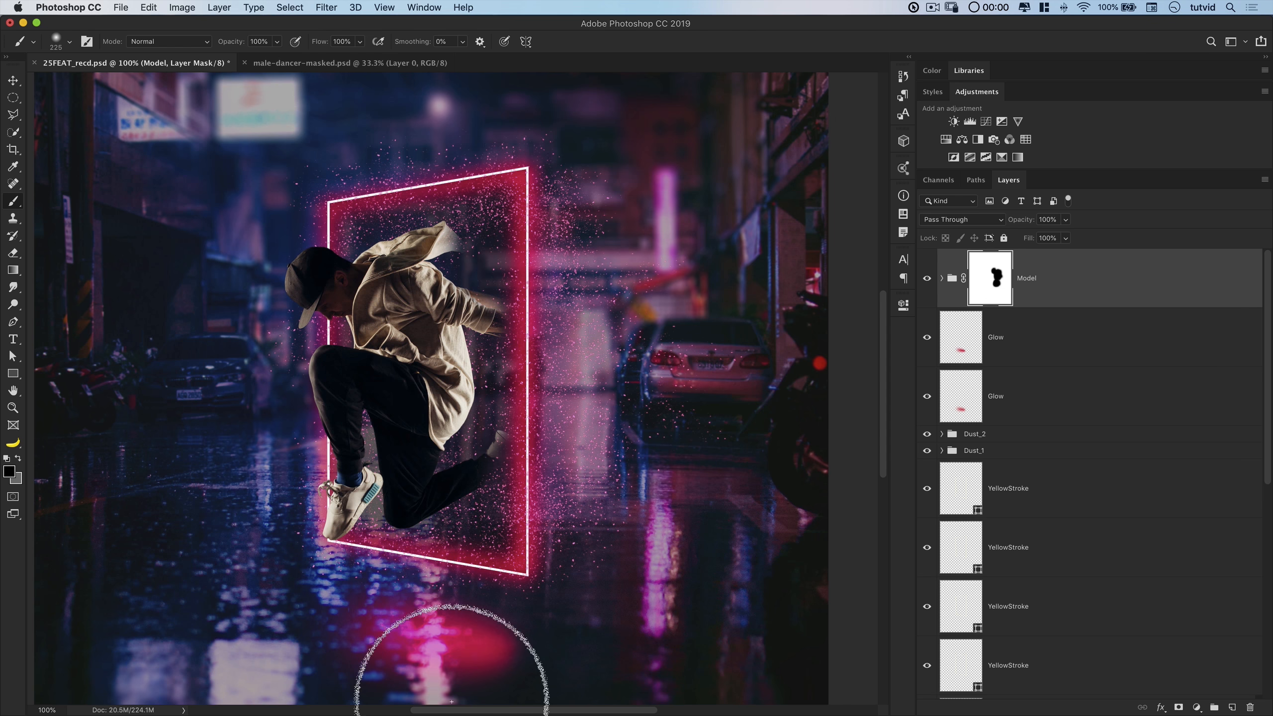
{"action": "mouse_move", "coordinate": [285, 555]}
{"action": "left_mouse_down"}
{"action": "mouse_move", "coordinate": [275, 535]}
{"action": "mouse_move", "coordinate": [279, 572]}
{"action": "left_mouse_up"}
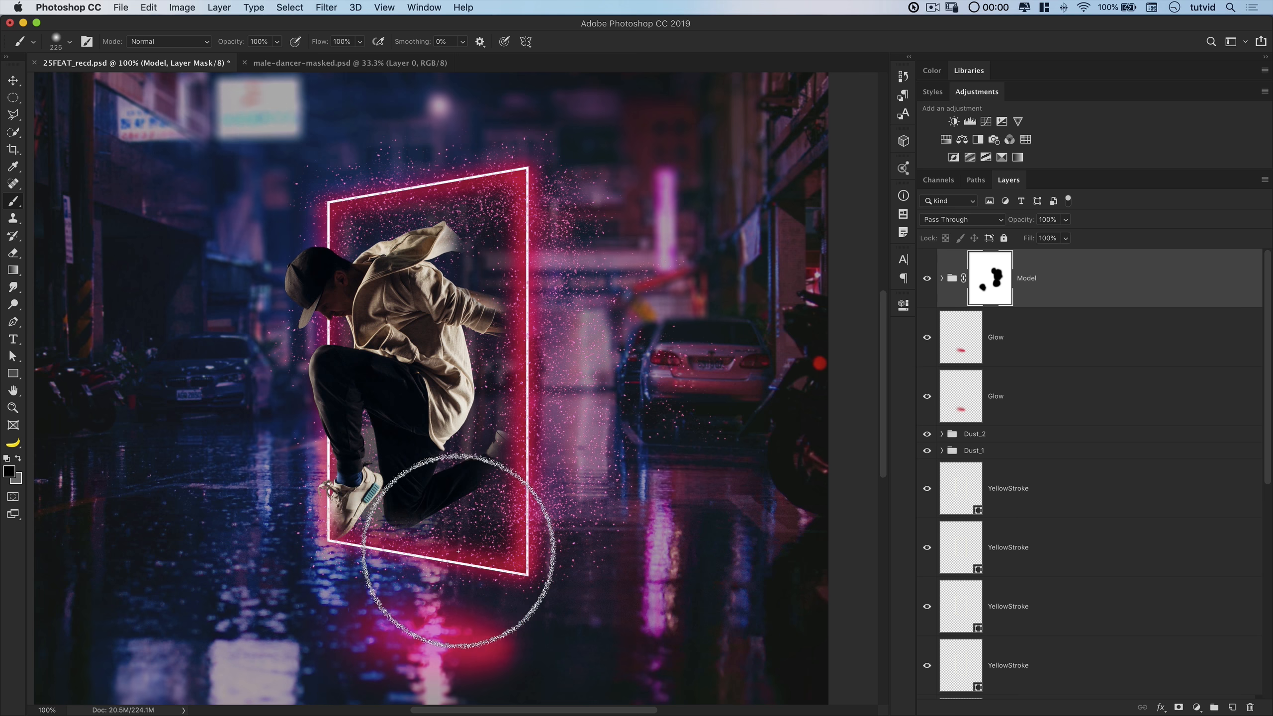
{"action": "left_click_drag", "start_coordinate": [444, 526], "coordinate": [416, 569]}
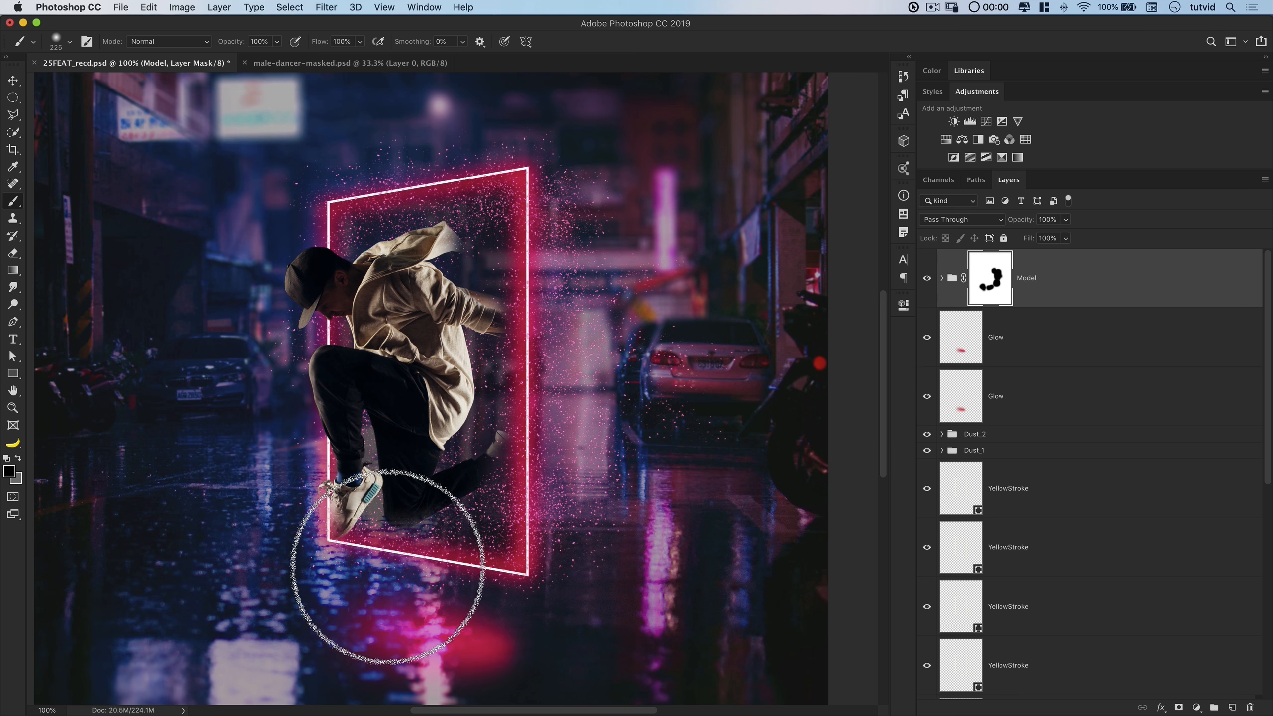
Shrink the brush to 70 px and paint white on the group mask to restore the front shoe and lower knee
{"action": "key", "text": "bracketleft"}
{"action": "key", "text": "bracketleft"}
{"action": "key", "text": "bracketleft"}
{"action": "key", "text": "bracketleft"}
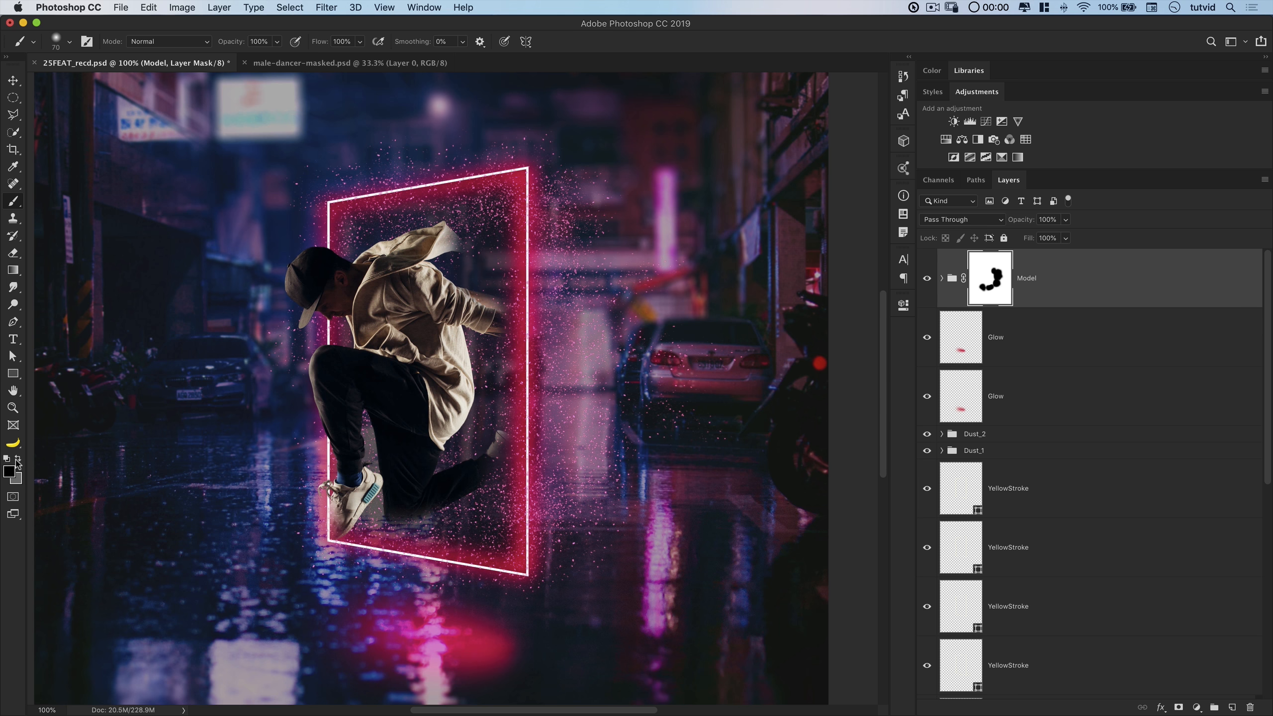
{"action": "left_click", "coordinate": [11, 474]}
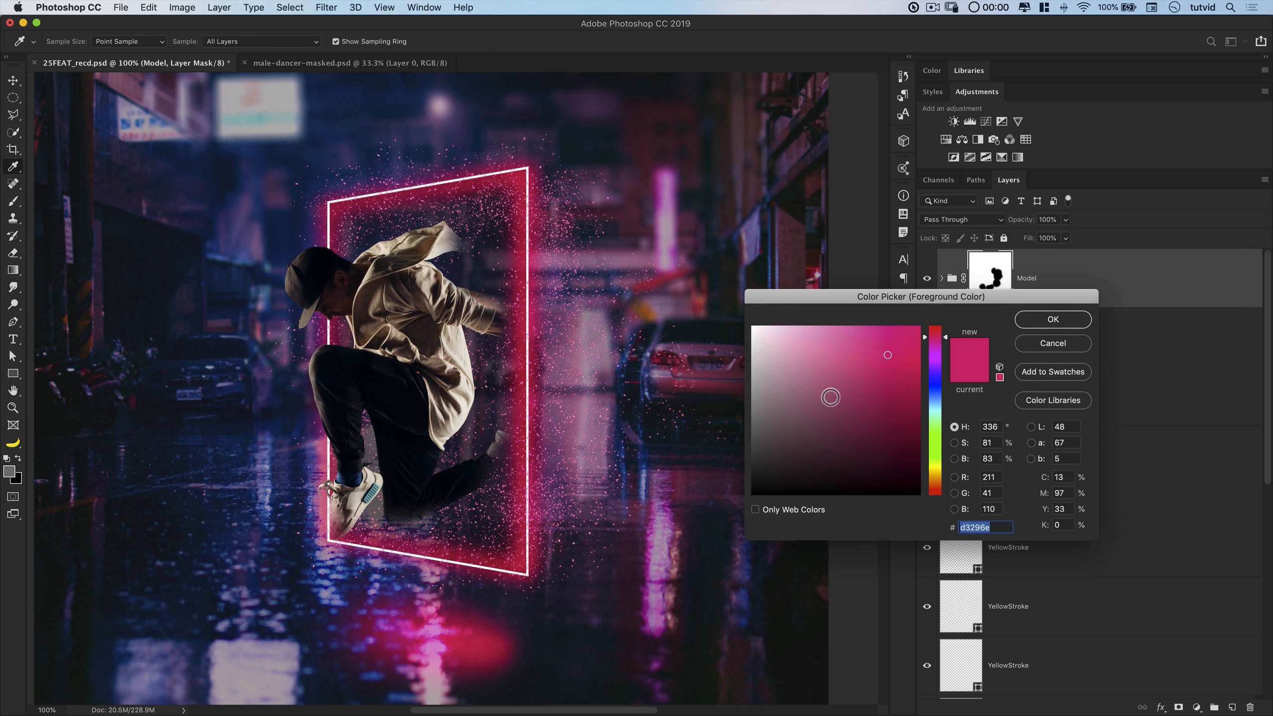
{"action": "left_click", "coordinate": [1070, 326]}
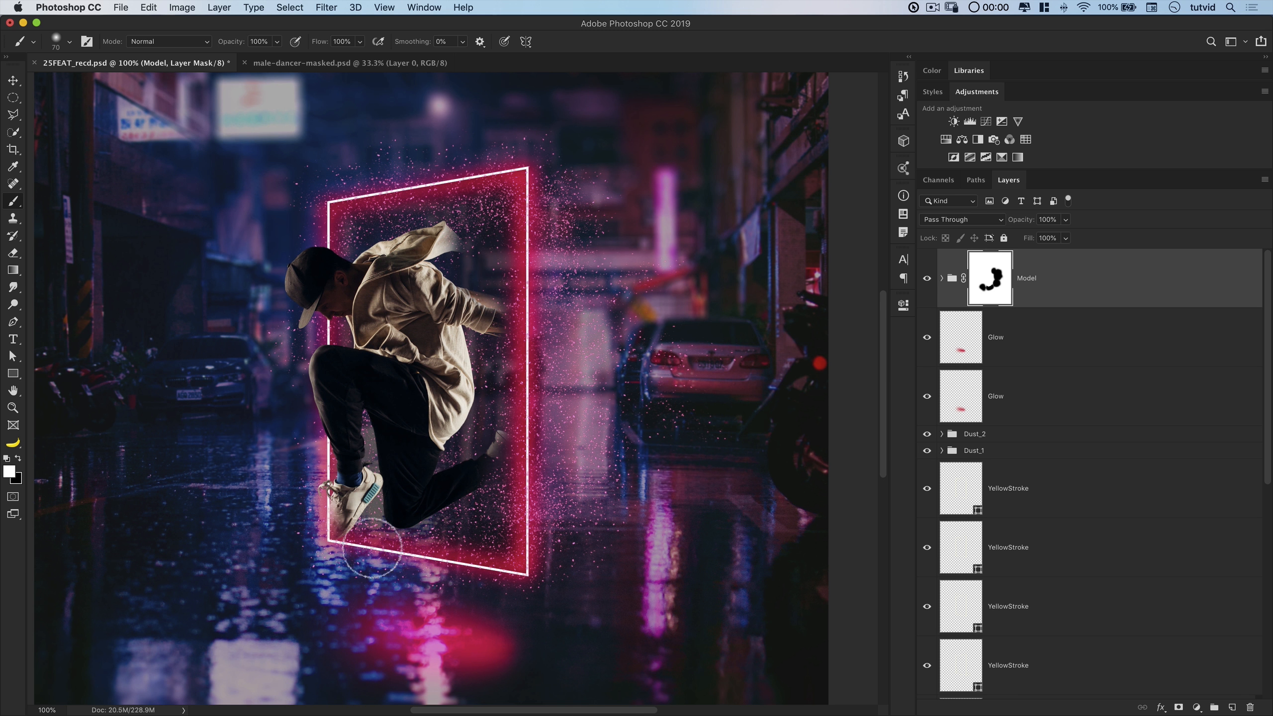
Paint black on the Model group's mask with a 200 px brush to fade out the trailing foot and forearm
{"action": "left_click", "coordinate": [942, 278]}
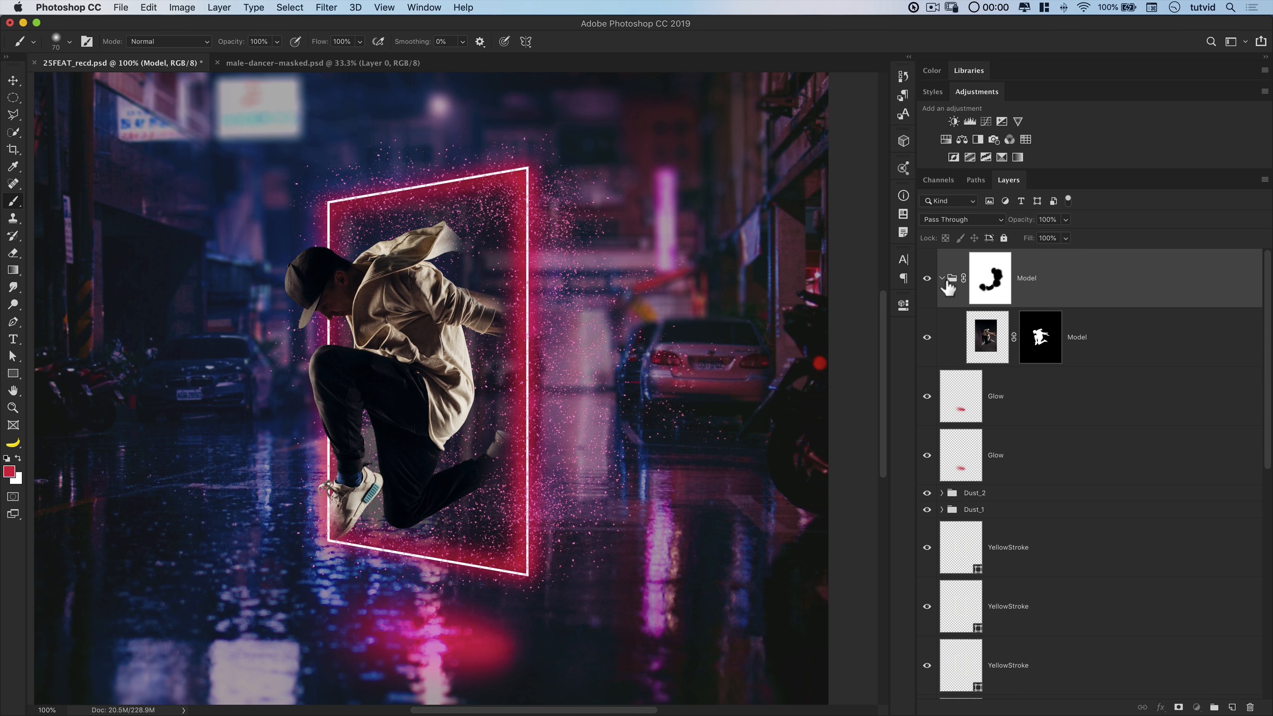
{"action": "left_click", "coordinate": [942, 279]}
{"action": "left_click", "coordinate": [990, 275]}
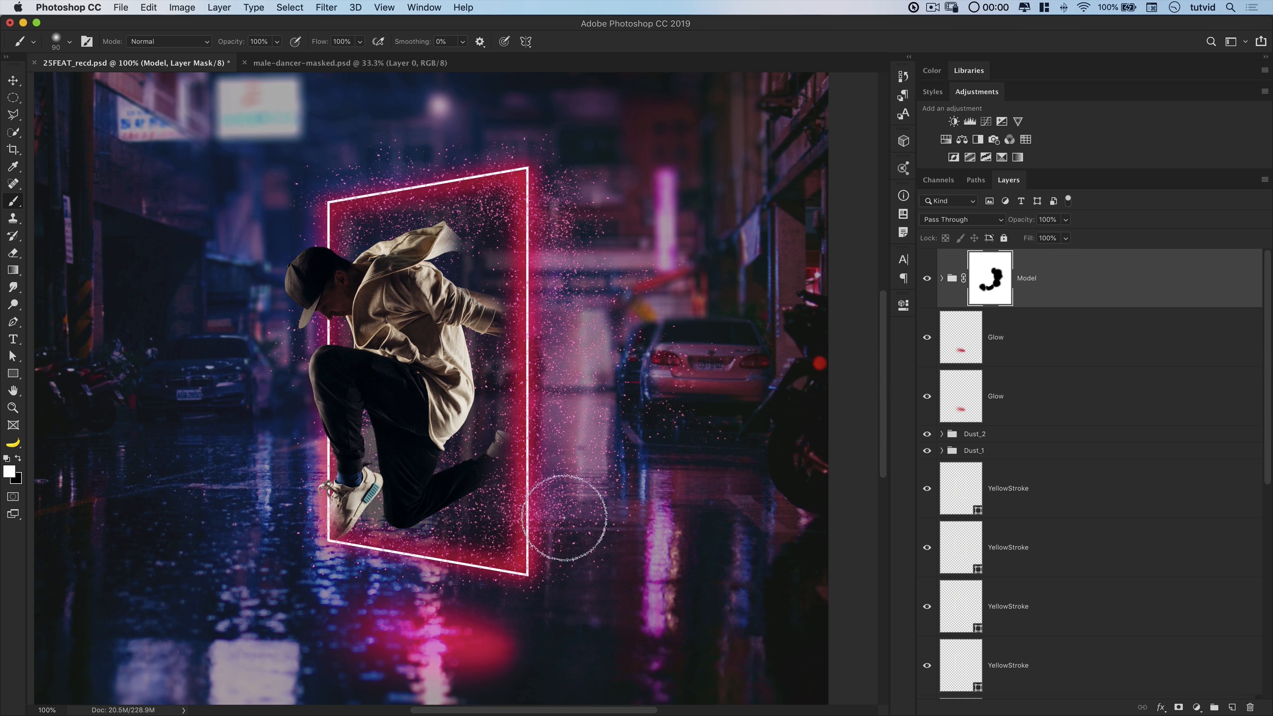
{"action": "key", "text": "bracketright"}
{"action": "key", "text": "x"}
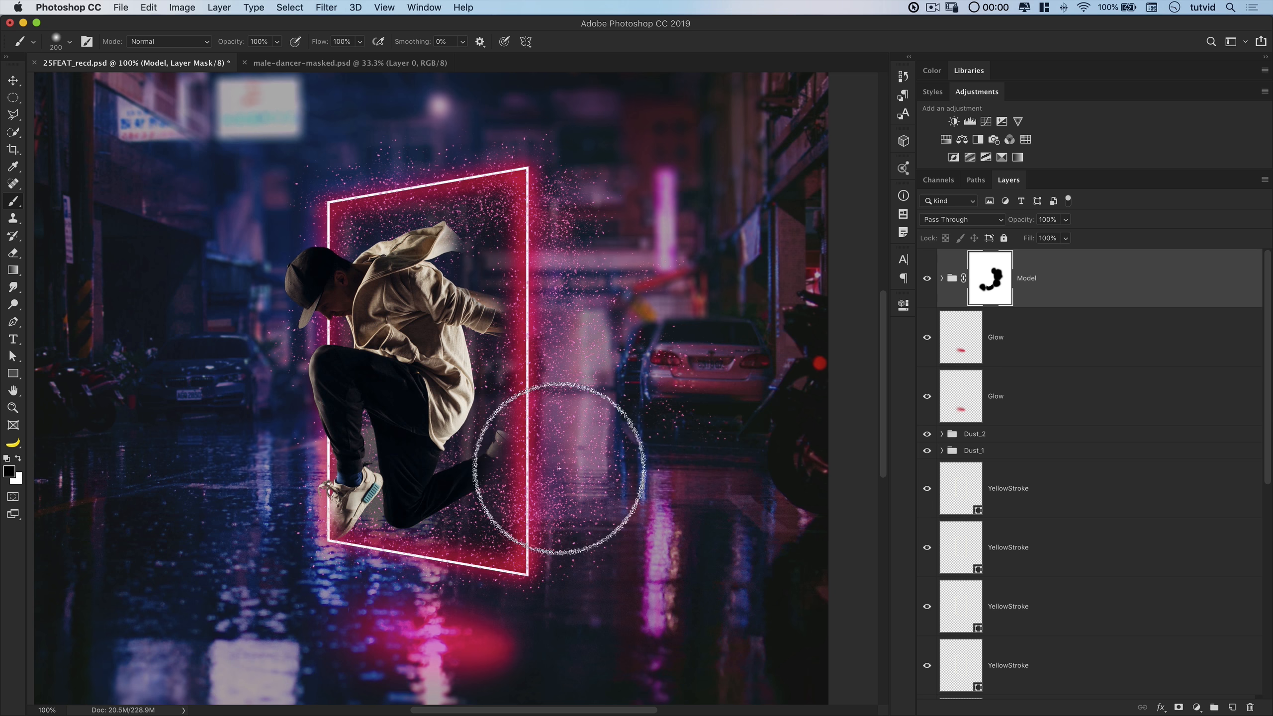
{"action": "mouse_move", "coordinate": [542, 428]}
{"action": "left_mouse_down"}
{"action": "mouse_move", "coordinate": [490, 464]}
{"action": "mouse_move", "coordinate": [505, 490]}
{"action": "mouse_move", "coordinate": [541, 447]}
{"action": "mouse_move", "coordinate": [531, 488]}
{"action": "left_mouse_up"}
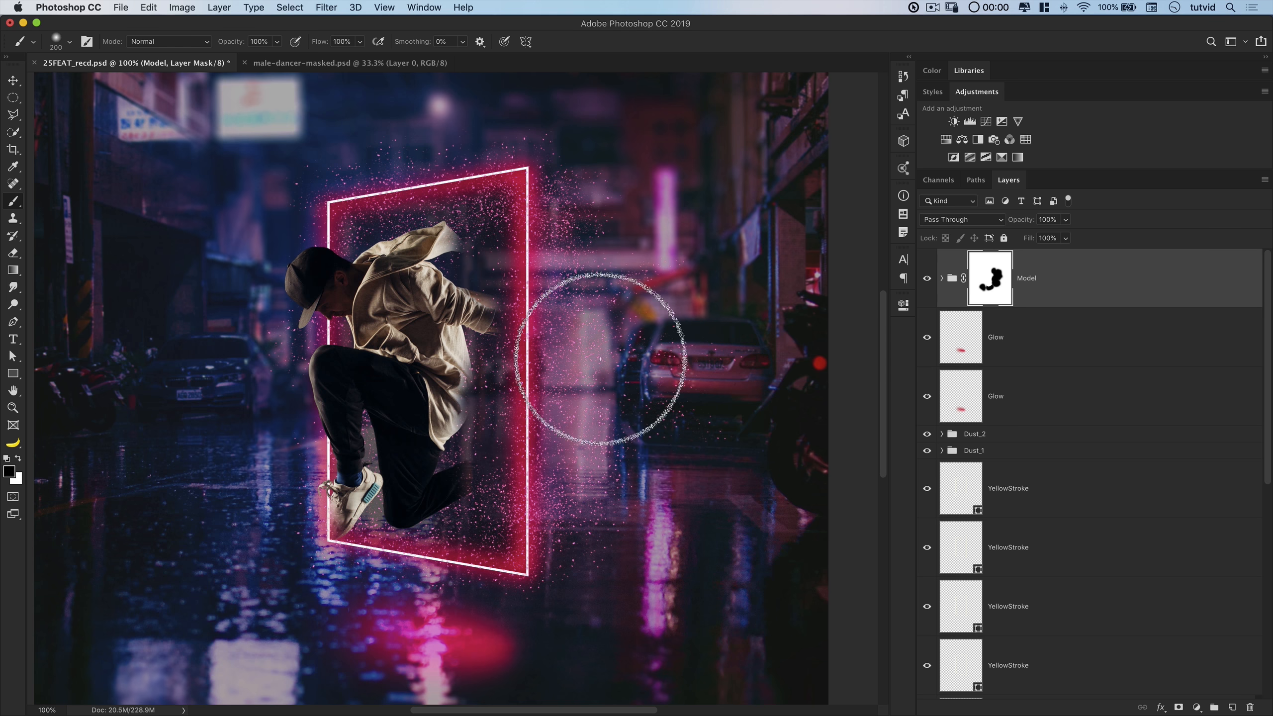
Choose the Rectangular Marquee tool for the area around the dancer and the neon frame's right edge
{"action": "key", "text": "z"}
{"action": "left_click", "coordinate": [521, 364]}
{"action": "left_click_drag", "start_coordinate": [525, 364], "coordinate": [481, 436]}
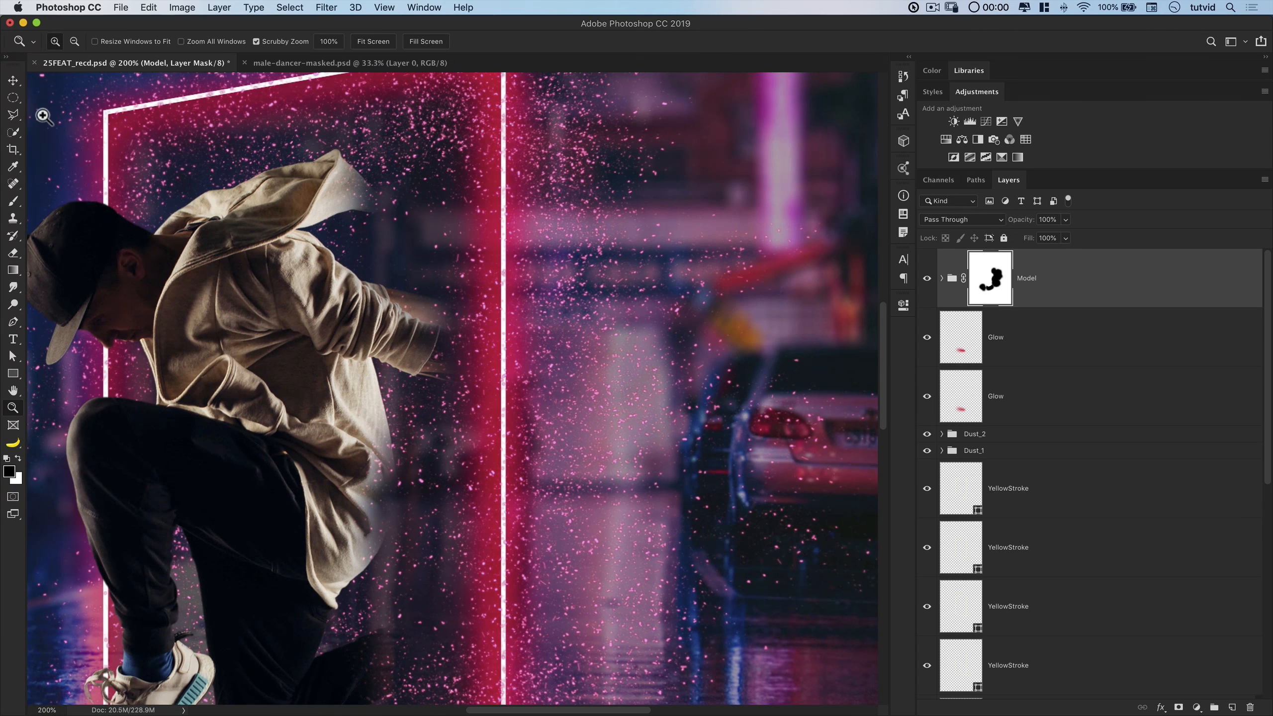
{"action": "left_click", "coordinate": [17, 99]}
{"action": "left_click", "coordinate": [60, 96]}
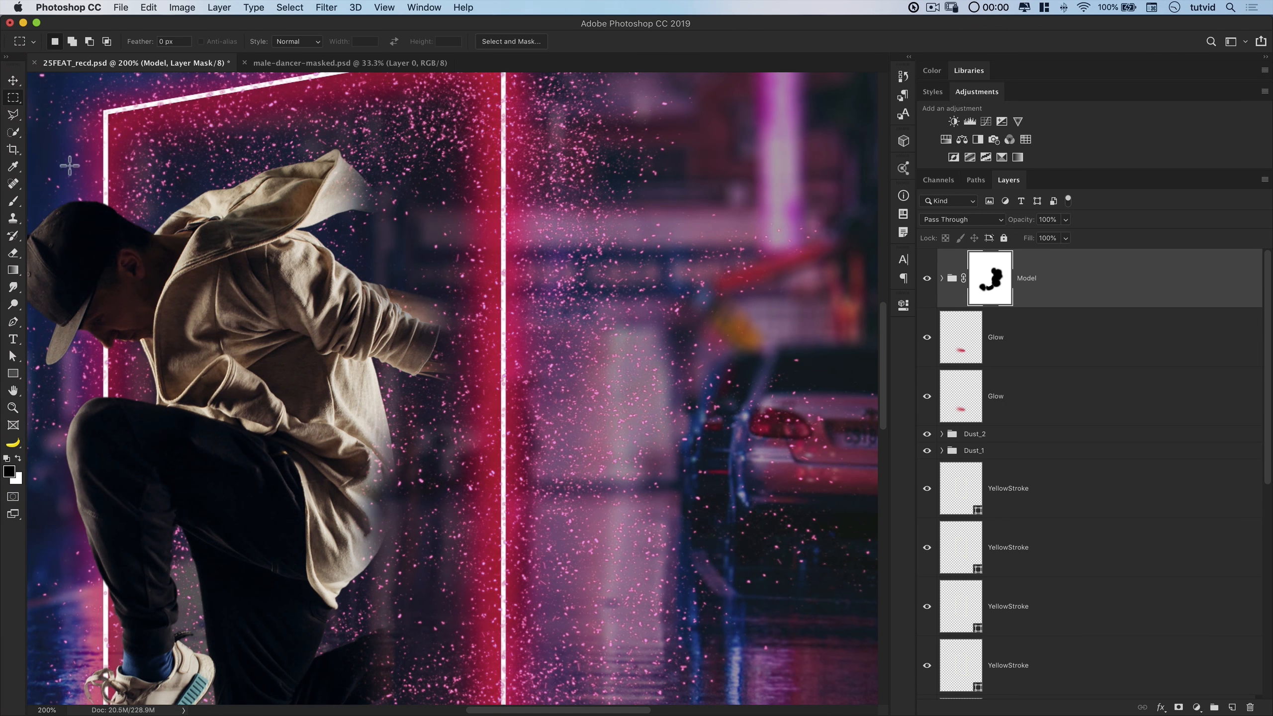
Draw a rectangular selection over the neon frame's interior, aligned with its right vertical line and extending below its bottom edge
{"action": "left_click_drag", "start_coordinate": [231, 579], "coordinate": [510, 679]}
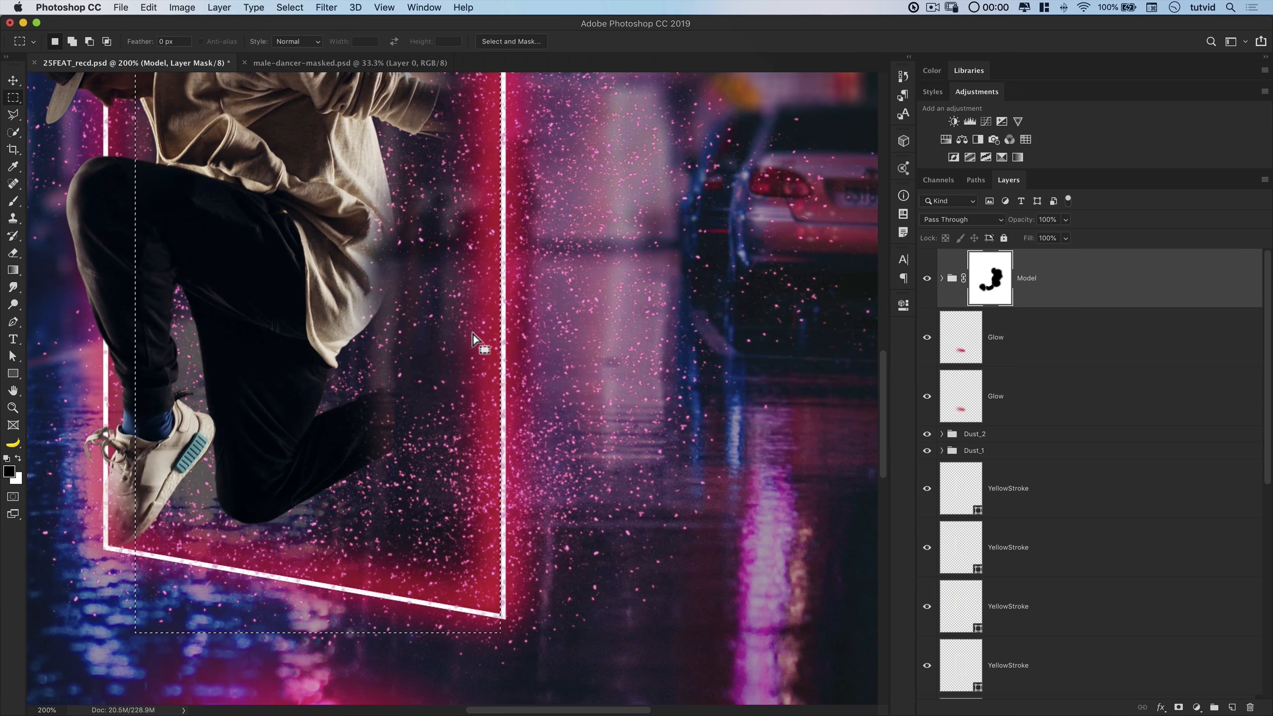
{"action": "key", "text": "super+d"}
{"action": "left_click_drag", "start_coordinate": [471, 330], "coordinate": [457, 534]}
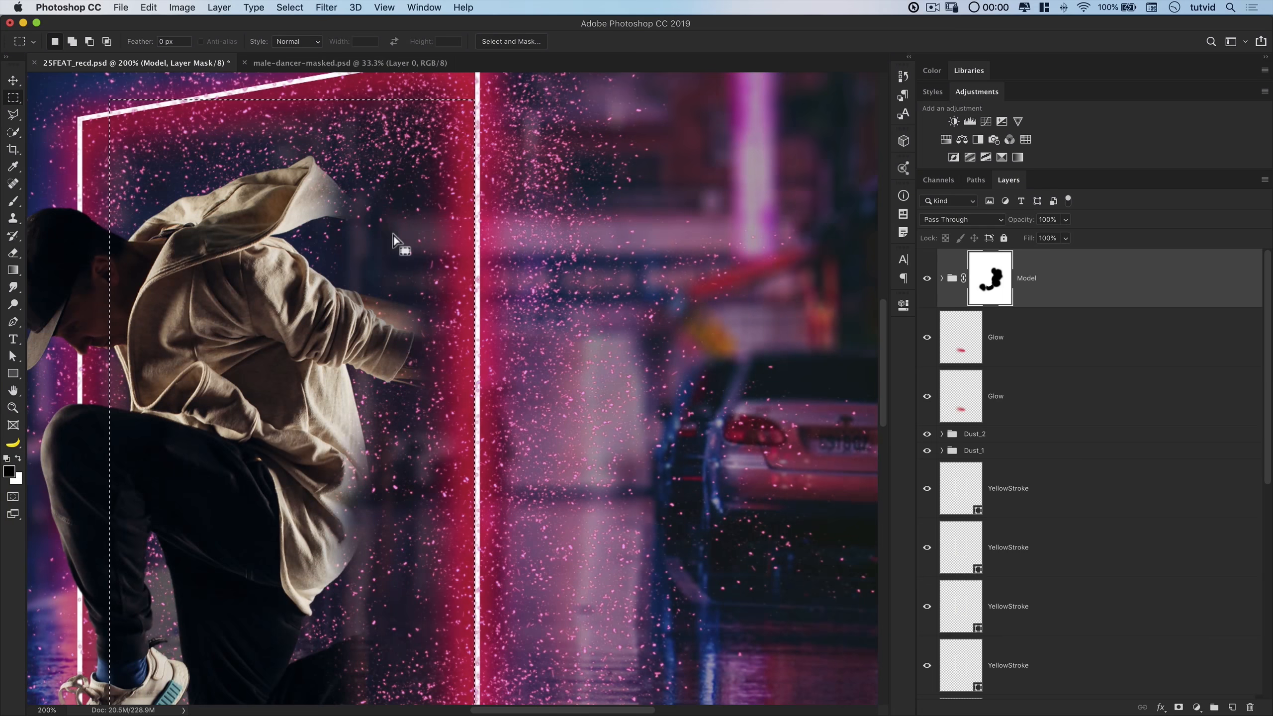
Try to paint the forearm back on the Model mask with a white brush at 65% opacity, and undo the stroke
{"action": "key", "text": "b"}
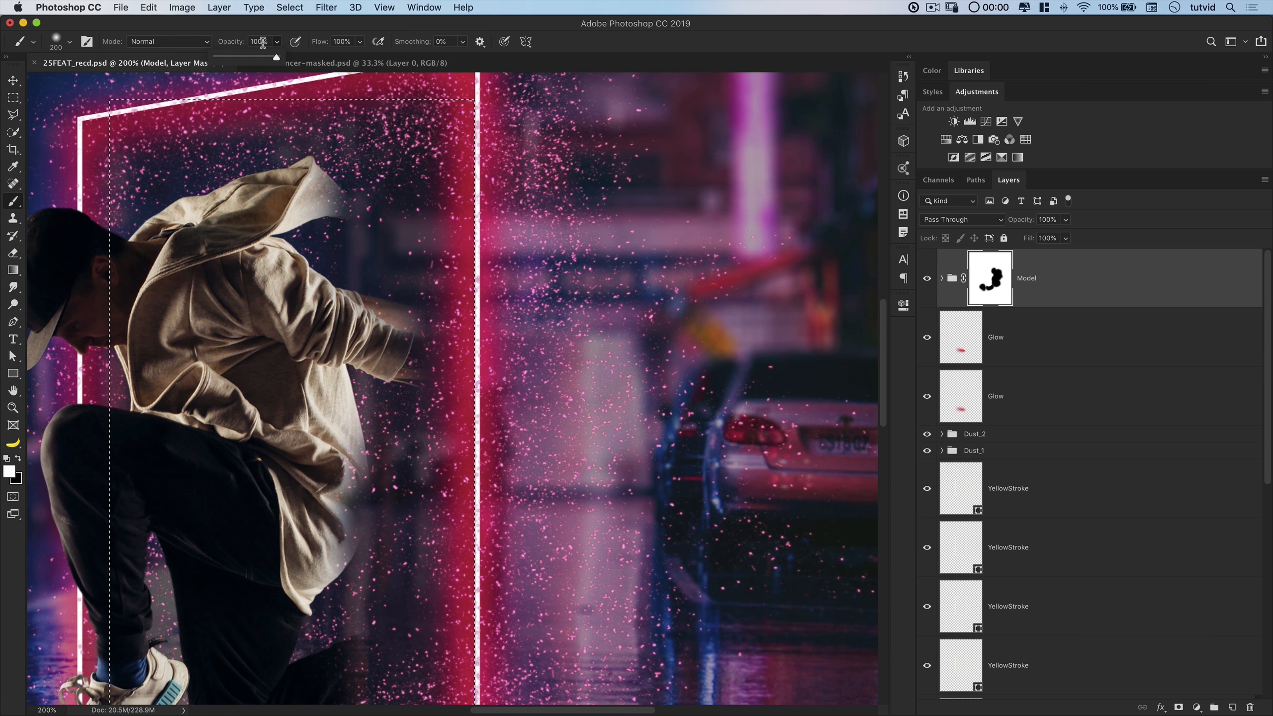
{"action": "type", "text": "65"}
{"action": "key", "text": "Tab"}
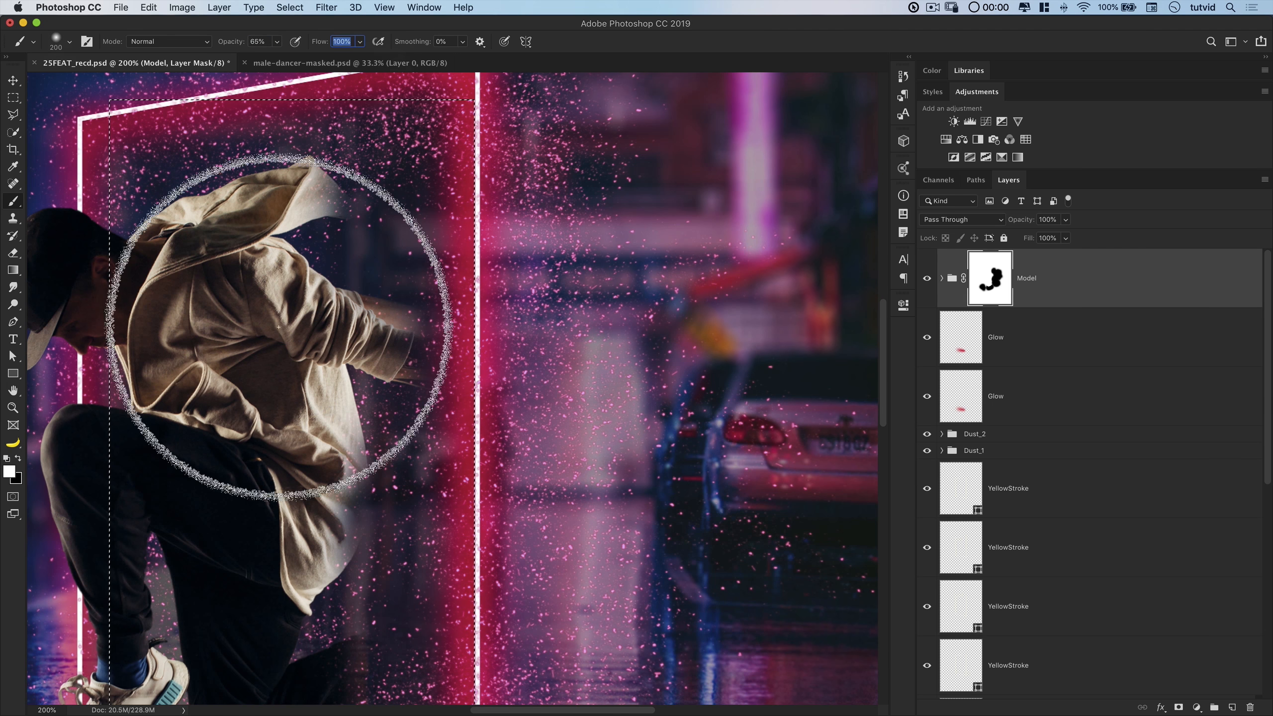
{"action": "mouse_move", "coordinate": [384, 337]}
{"action": "left_mouse_down"}
{"action": "mouse_move", "coordinate": [474, 270]}
{"action": "mouse_move", "coordinate": [440, 285]}
{"action": "mouse_move", "coordinate": [474, 261]}
{"action": "mouse_move", "coordinate": [399, 127]}
{"action": "left_mouse_up"}
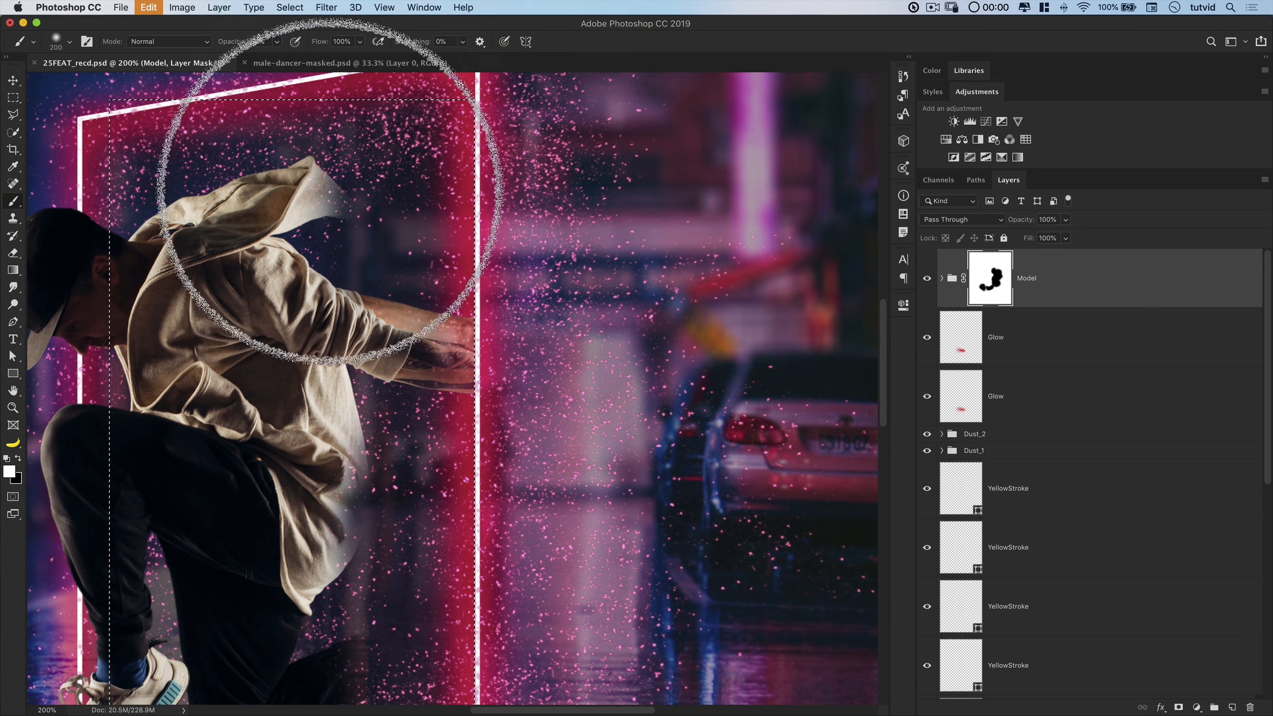
{"action": "key", "text": "super+z"}
{"action": "key", "text": "super+z"}
{"action": "key", "text": "super+shift+z"}
Set the brush opacity to 35% and paint the forearm and trailing foot back on the Model mask inside the selection
{"action": "type", "text": "35"}
{"action": "key", "text": "Tab"}
{"action": "mouse_move", "coordinate": [402, 404]}
{"action": "left_mouse_down"}
{"action": "mouse_move", "coordinate": [409, 350]}
{"action": "mouse_move", "coordinate": [481, 364]}
{"action": "mouse_move", "coordinate": [496, 334]}
{"action": "left_mouse_up"}
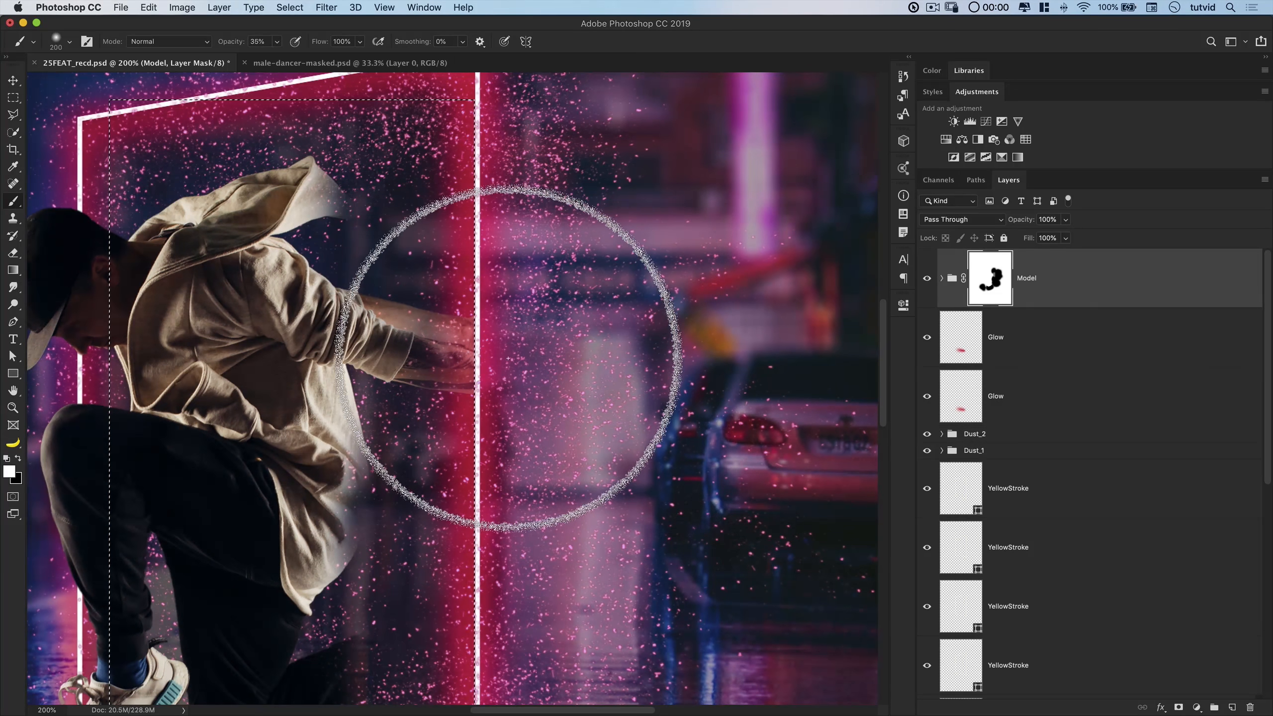
{"action": "key", "text": "super+d"}
{"action": "left_click_drag", "start_coordinate": [396, 475], "coordinate": [500, 105]}
{"action": "mouse_move", "coordinate": [467, 320]}
{"action": "left_mouse_down"}
{"action": "mouse_move", "coordinate": [607, 266]}
{"action": "mouse_move", "coordinate": [619, 229]}
{"action": "mouse_move", "coordinate": [608, 263]}
{"action": "left_mouse_up"}
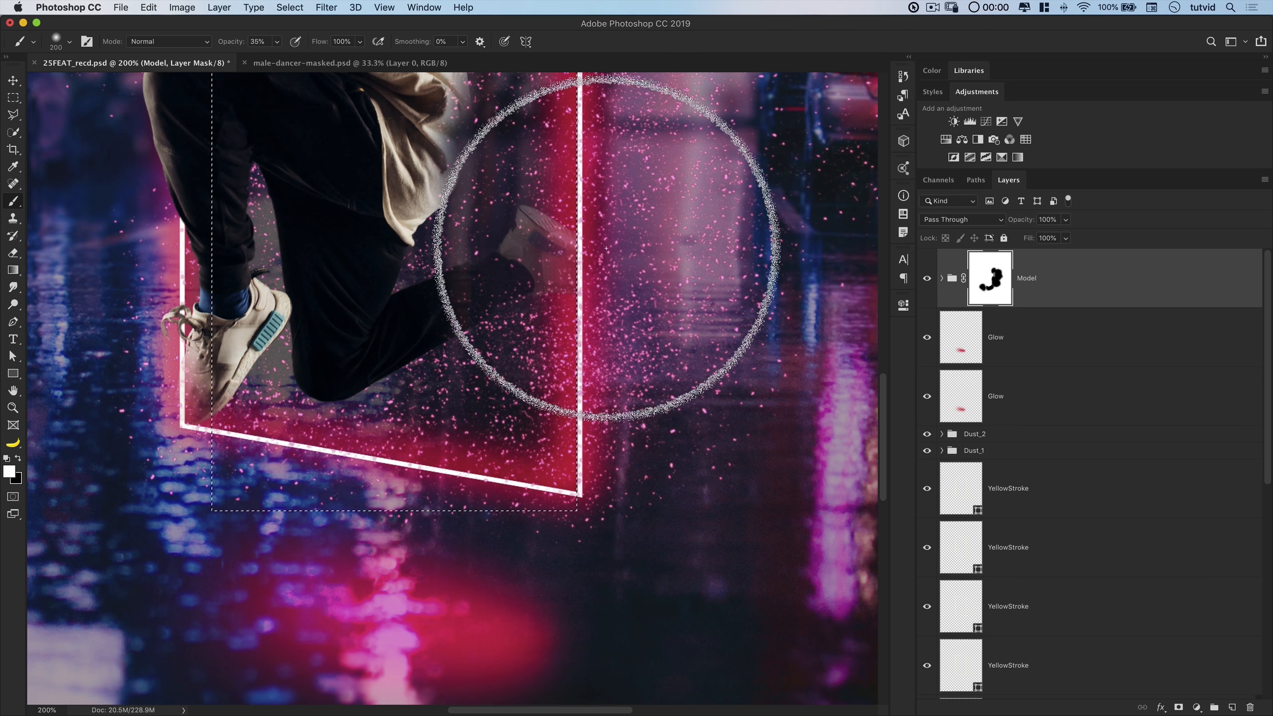
{"action": "mouse_move", "coordinate": [600, 152]}
{"action": "left_mouse_down"}
{"action": "mouse_move", "coordinate": [487, 322]}
{"action": "mouse_move", "coordinate": [432, 453]}
{"action": "left_mouse_up"}
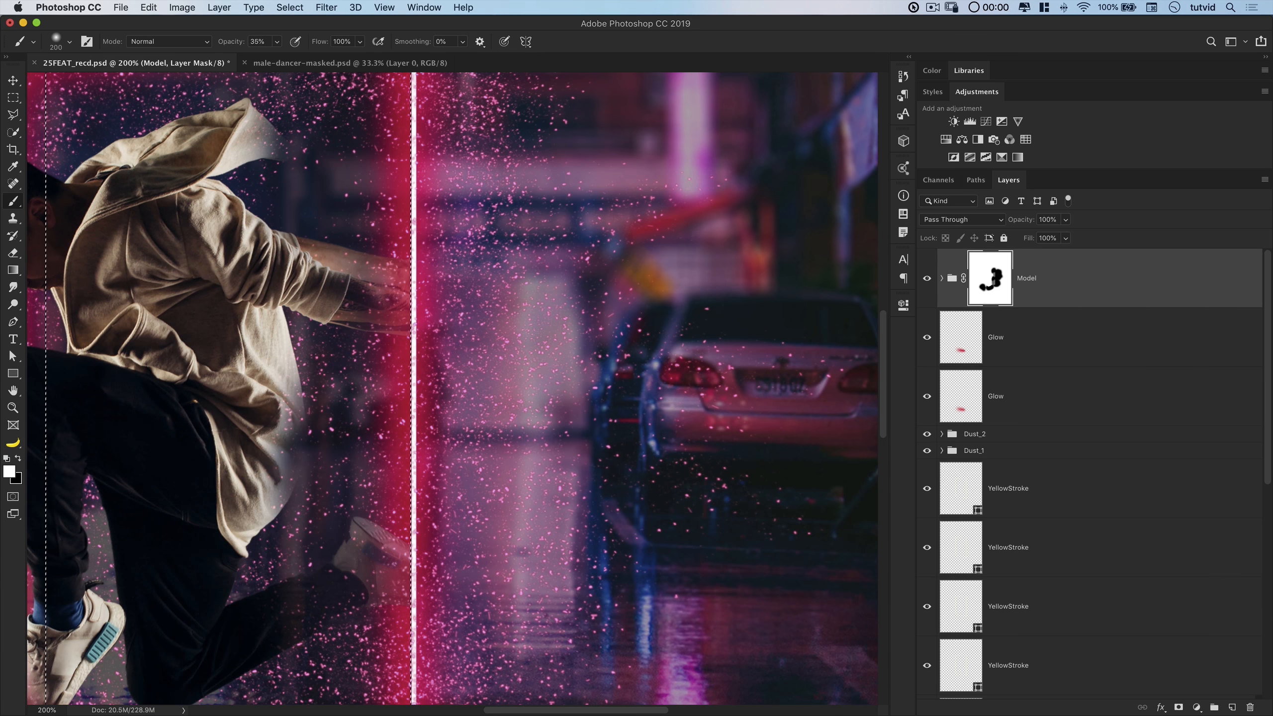
Invert the selection to cover the area outside the neon frame's right line
{"action": "left_click", "coordinate": [290, 7]}
{"action": "left_click", "coordinate": [292, 61]}
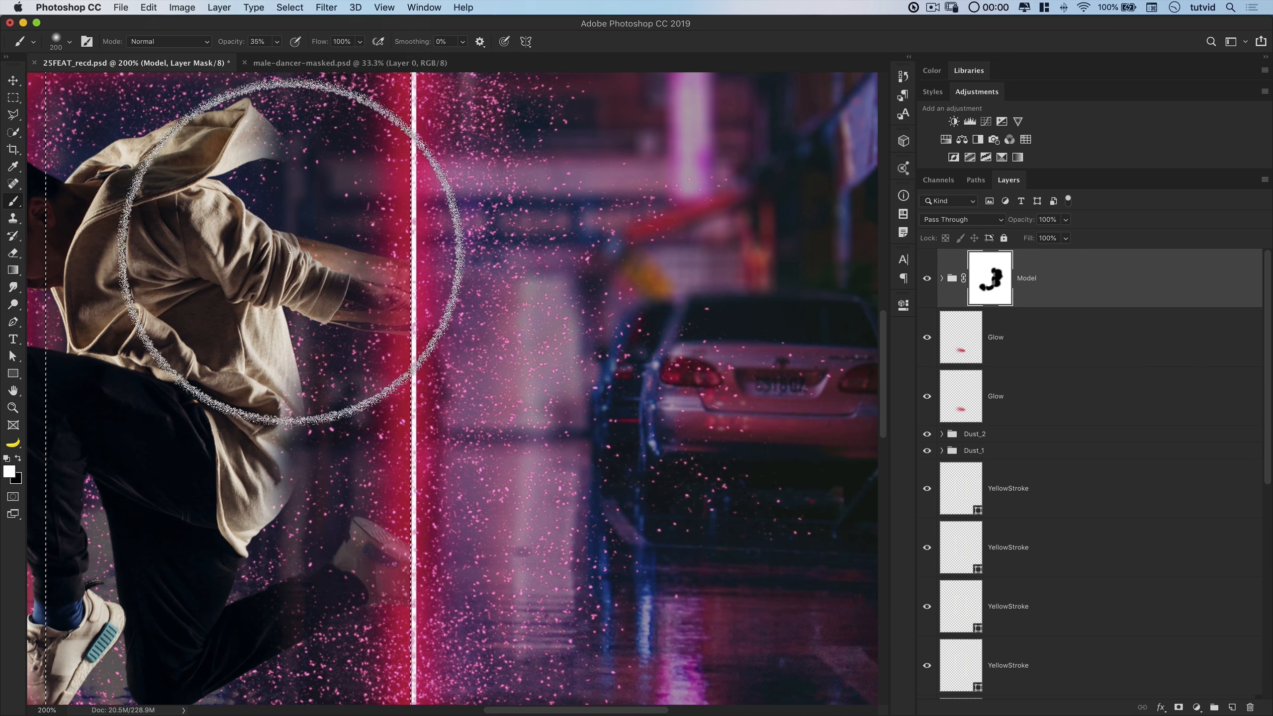
{"action": "key", "text": "super+h"}
{"action": "key", "text": "super+minus"}
{"action": "key", "text": "super+minus"}
{"action": "key", "text": "super+minus"}
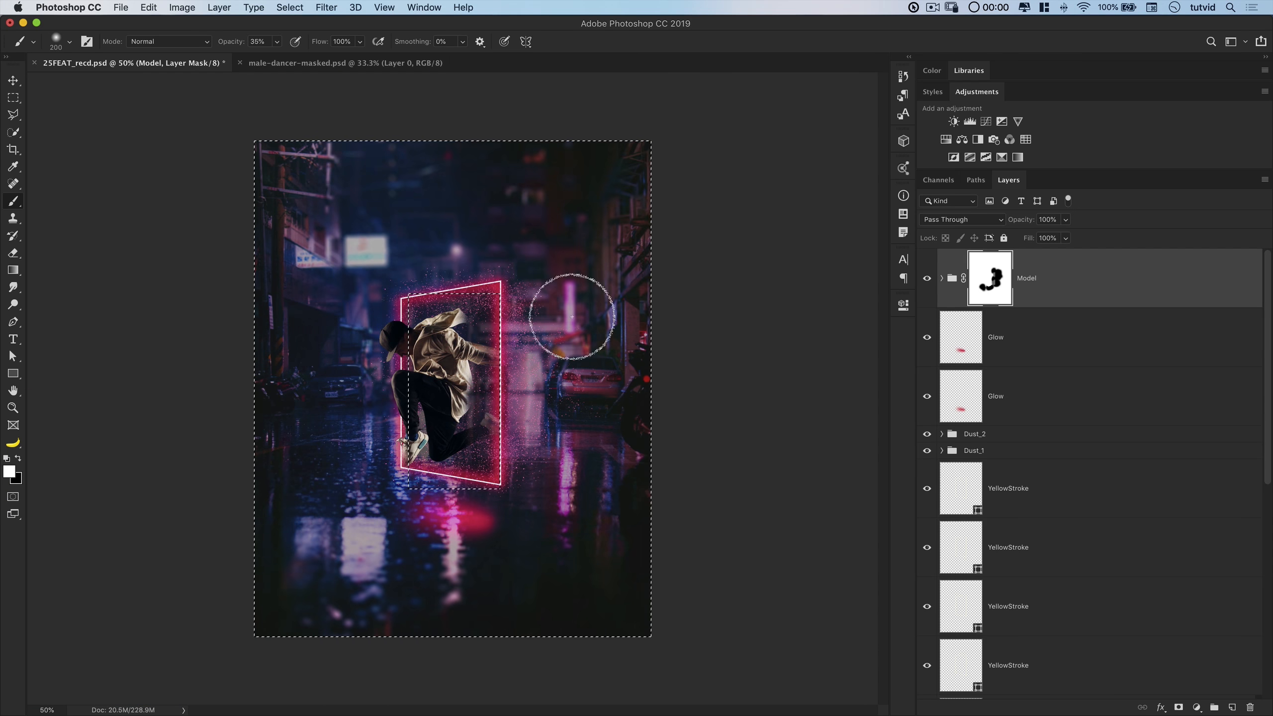
{"action": "left_click_drag", "start_coordinate": [507, 338], "coordinate": [566, 423]}
{"action": "left_click_drag", "start_coordinate": [491, 514], "coordinate": [497, 378]}
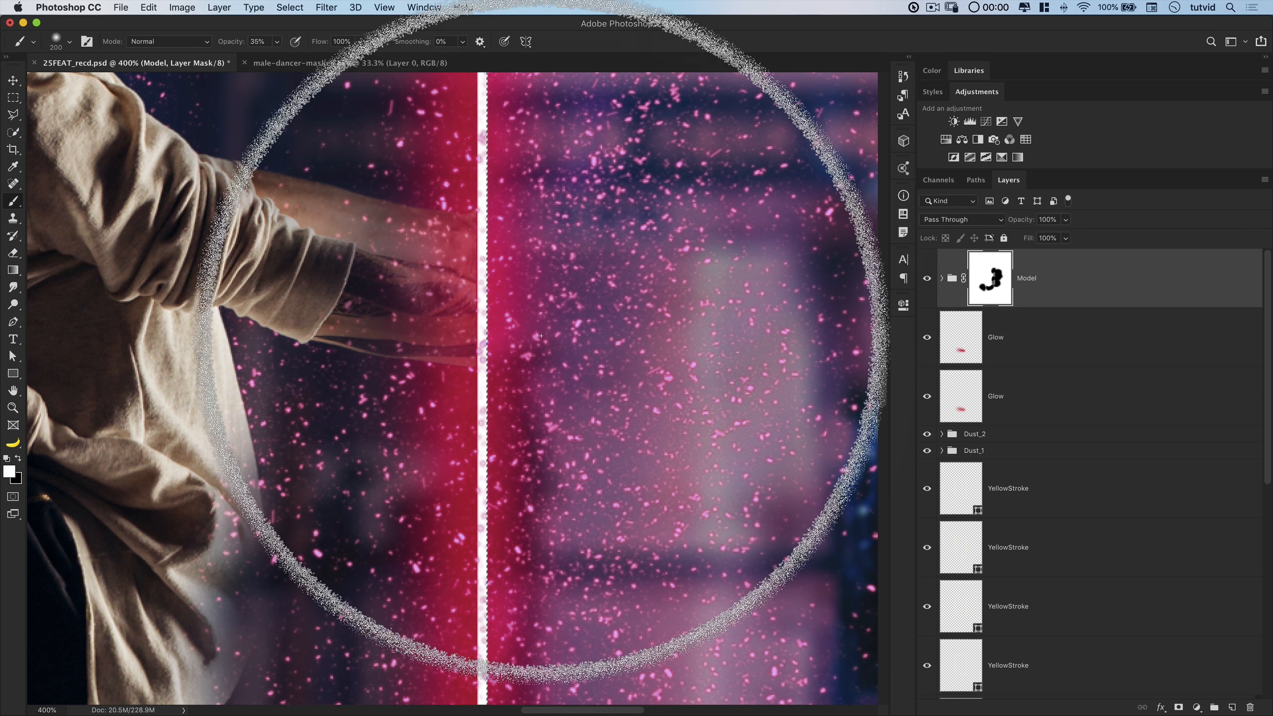
Set the brush opacity to 8%, faintly paint back the hand and foot beyond the neon line, and deselect
{"action": "key", "text": "super+minus"}
{"action": "key", "text": "super+minus"}
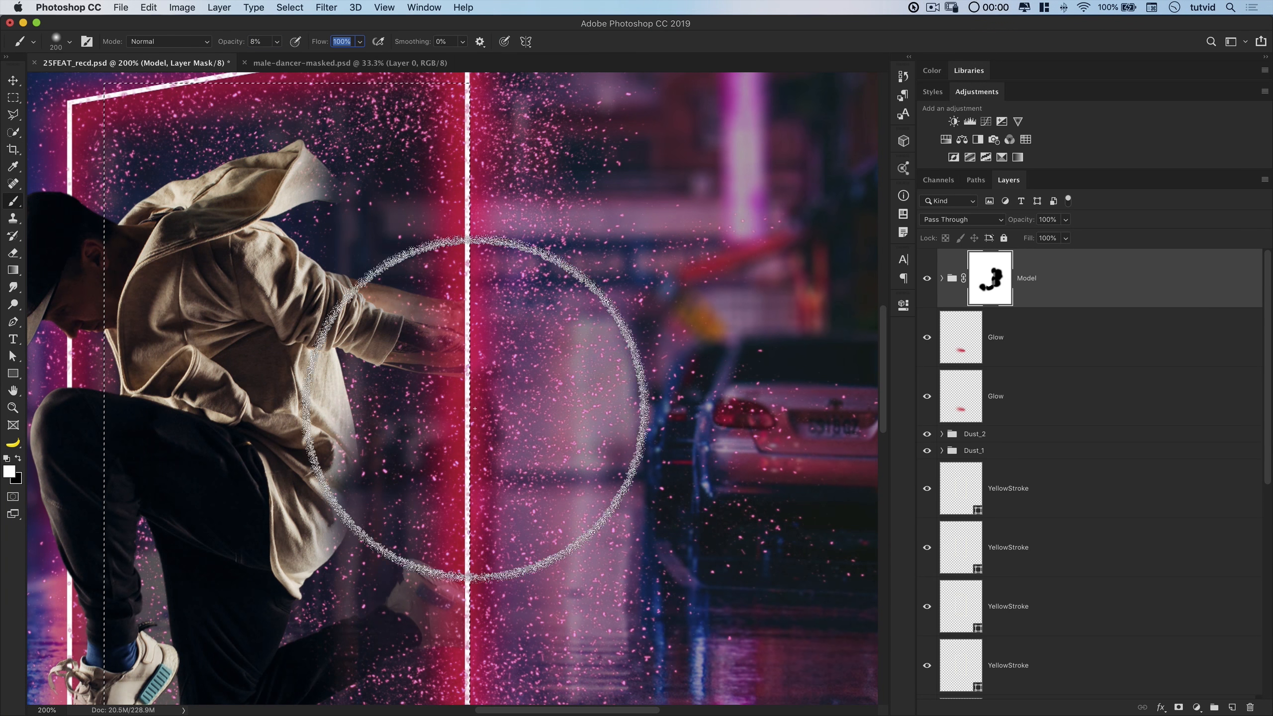
{"action": "key", "text": "Return"}
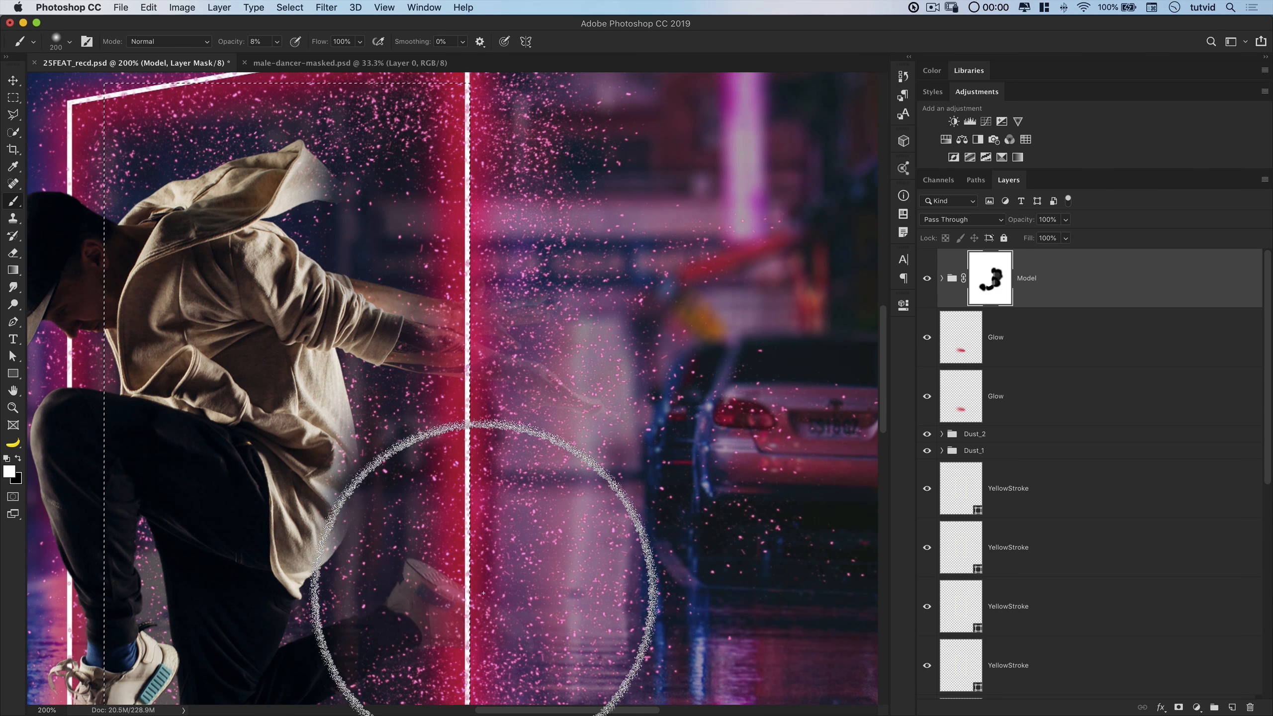
{"action": "scroll", "coordinate": [572, 501], "scroll_direction": "down", "scroll_amount": 3}
{"action": "scroll", "coordinate": [571, 501], "scroll_direction": "left", "scroll_amount": 2}
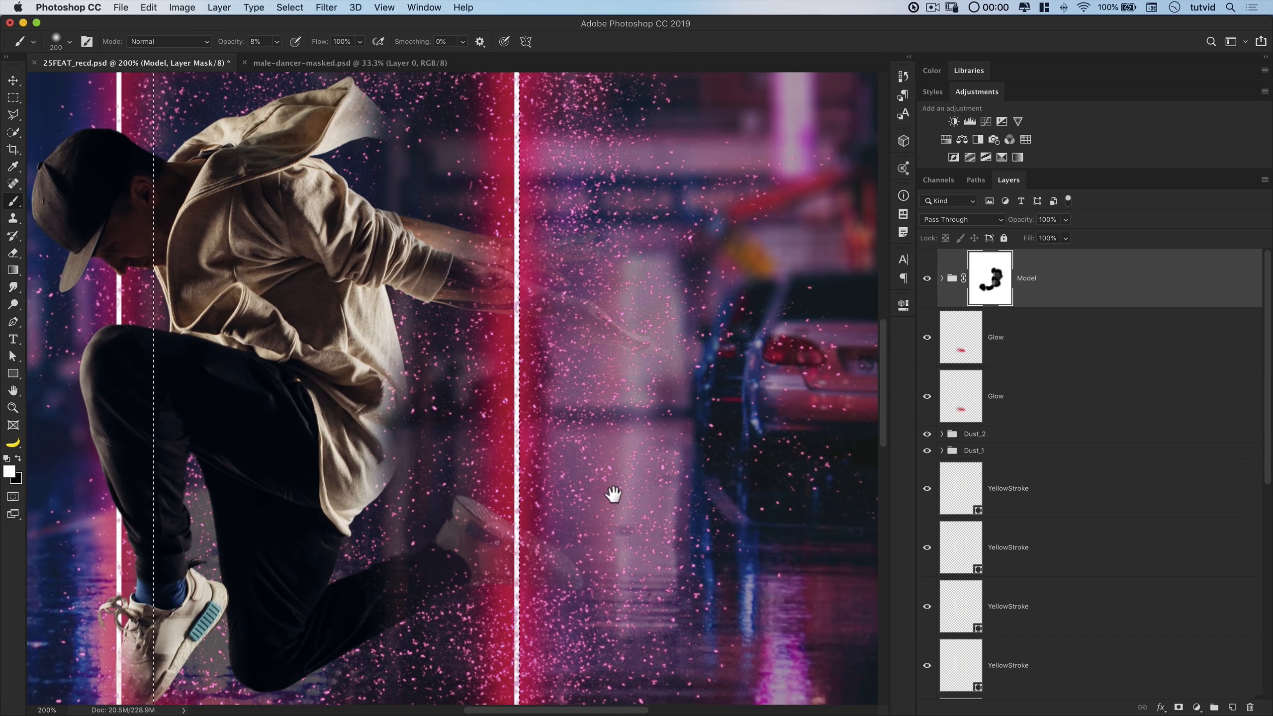
{"action": "key", "text": "super+d"}
{"action": "key", "text": "super+minus"}
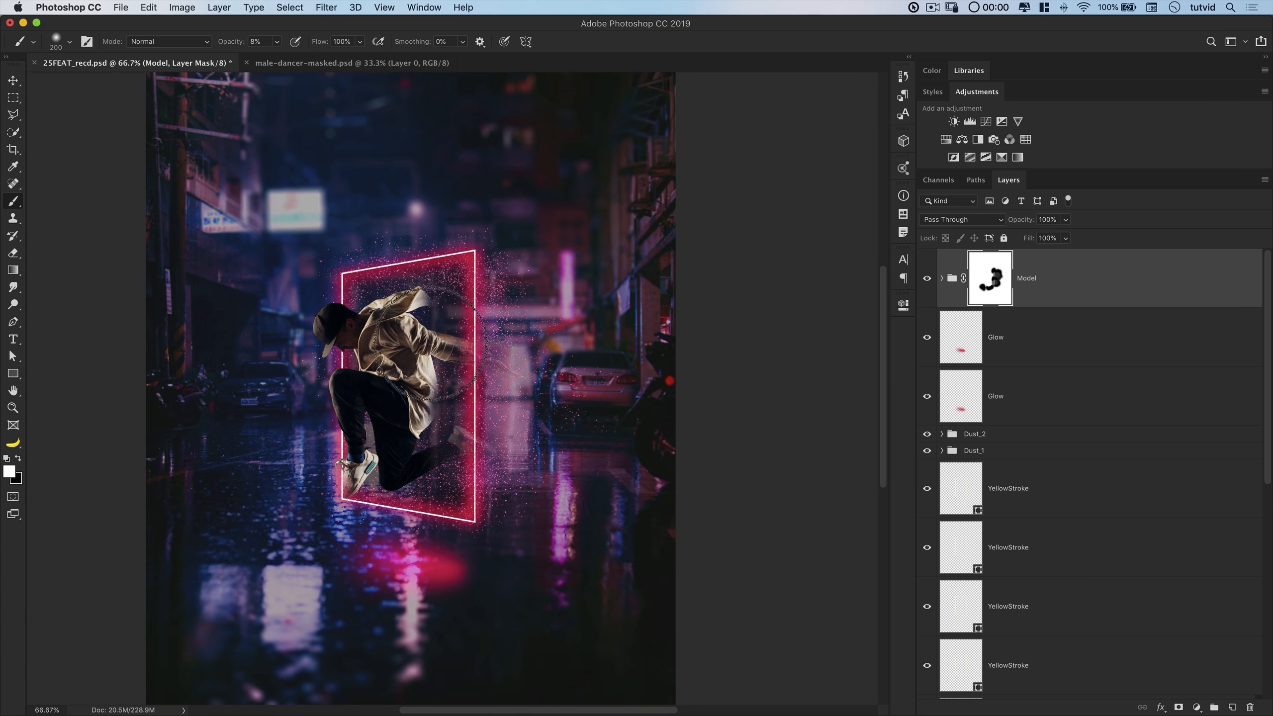
Choose the second WG Dust Particles brush in the _dust_particles set for working on the Model mask
{"action": "left_click", "coordinate": [504, 379]}
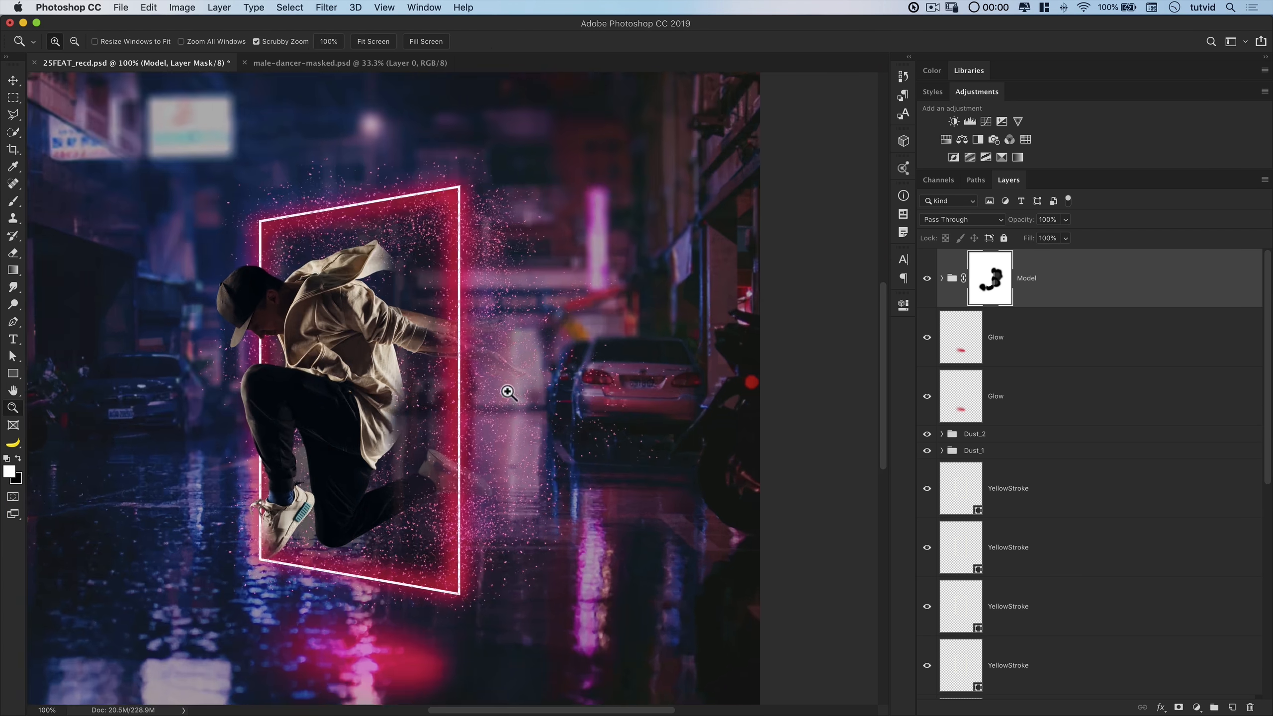
{"action": "left_click", "coordinate": [506, 391]}
{"action": "left_click_drag", "start_coordinate": [503, 440], "coordinate": [508, 403]}
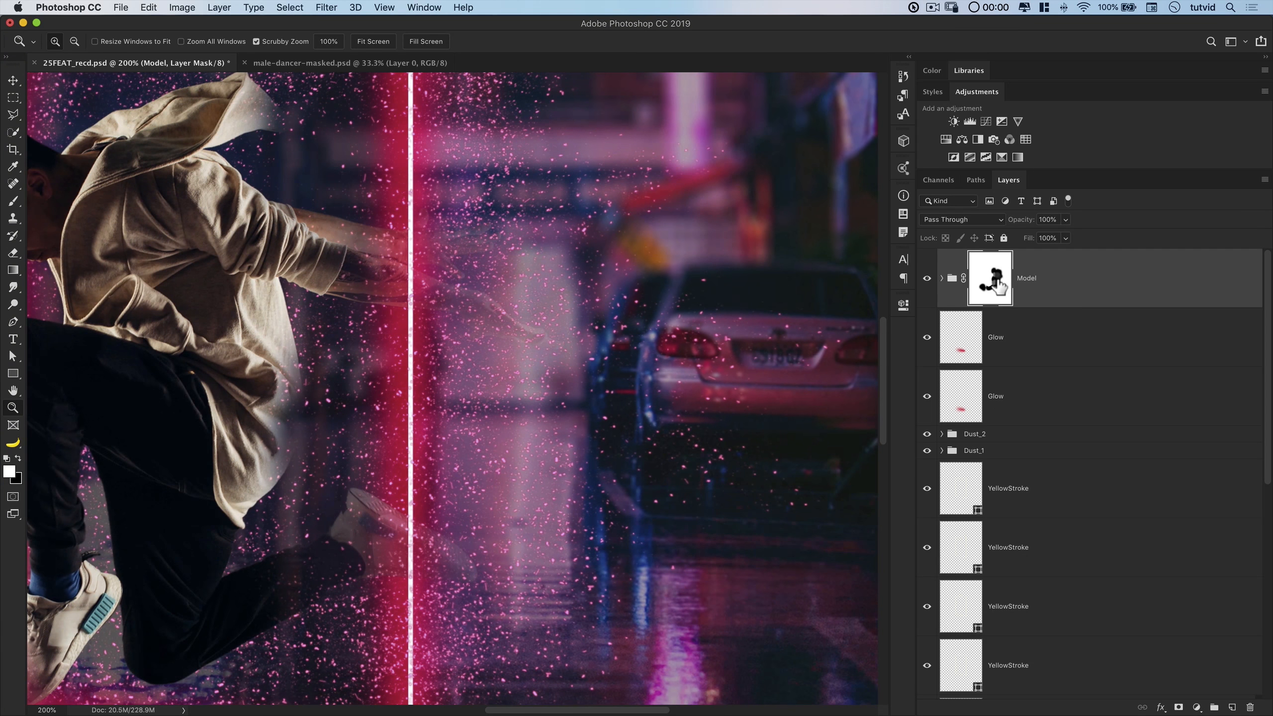
{"action": "key", "text": "b"}
{"action": "right_click", "coordinate": [412, 275]}
{"action": "key", "text": "Escape"}
{"action": "right_click", "coordinate": [406, 228]}
{"action": "key", "text": "Escape"}
{"action": "right_click", "coordinate": [421, 320]}
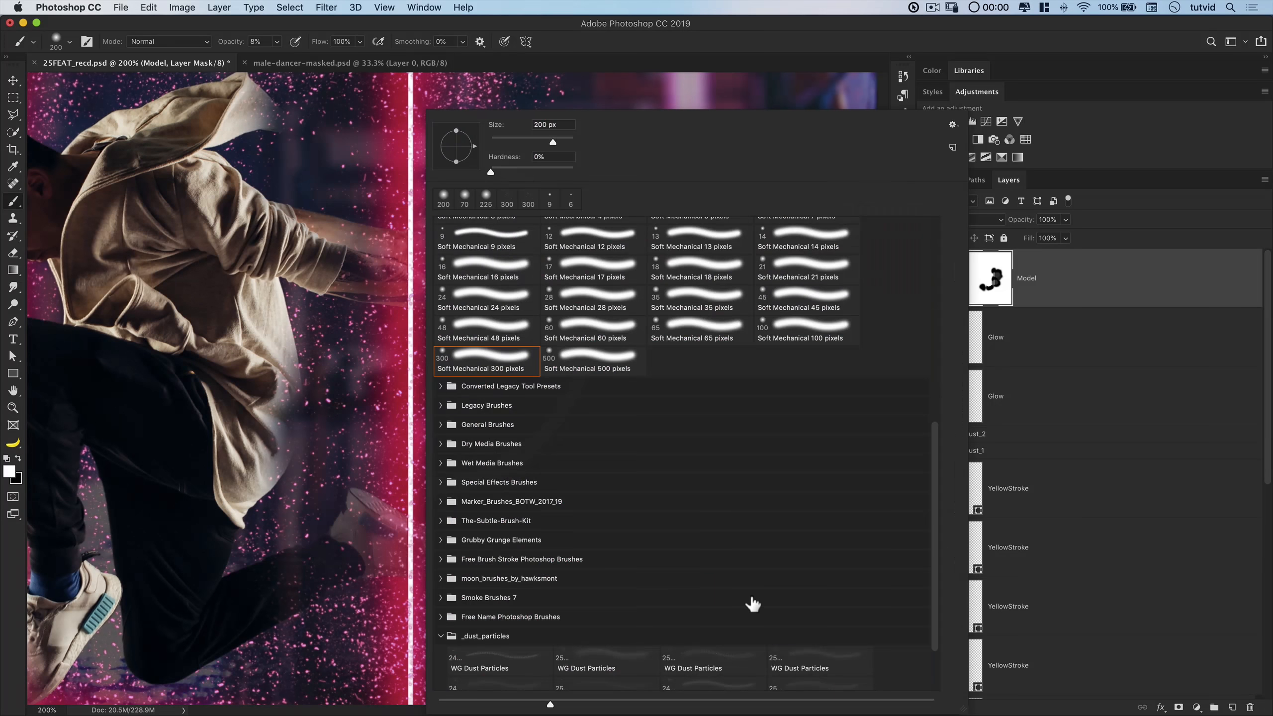
{"action": "scroll", "coordinate": [761, 607], "scroll_direction": "down", "scroll_amount": 3}
{"action": "left_click", "coordinate": [607, 583]}
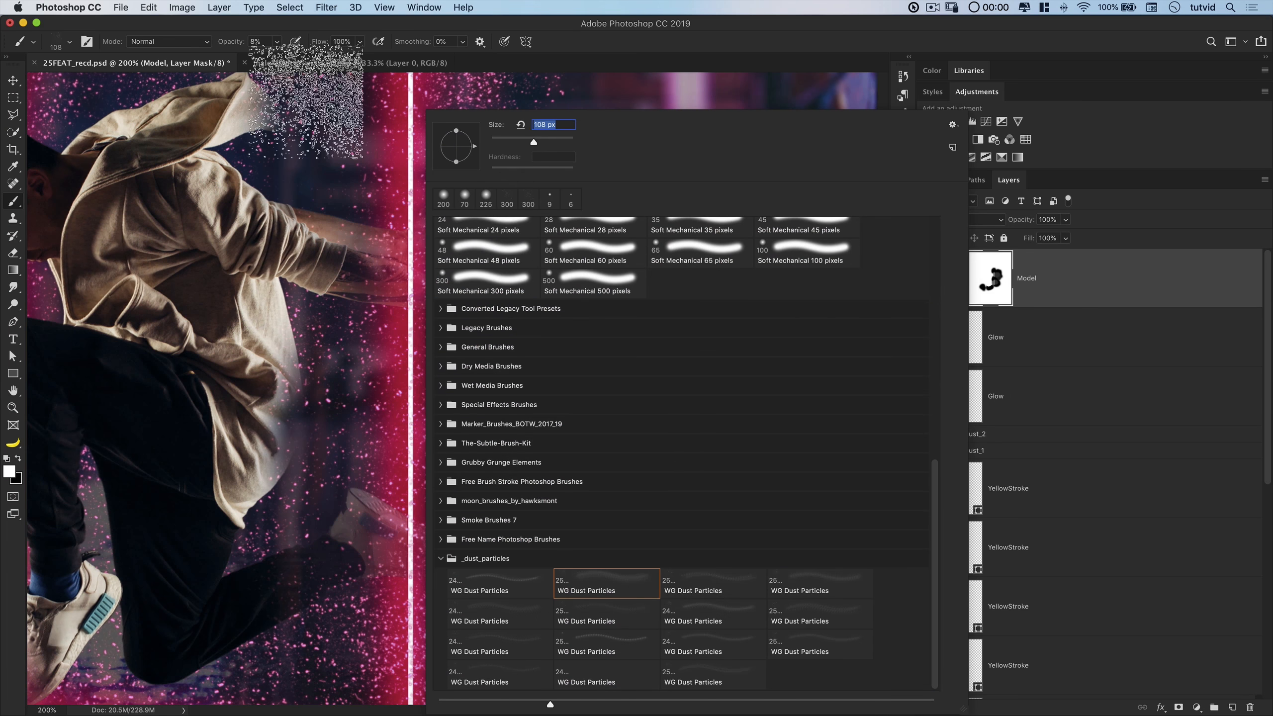
Enable Shape Dynamics for the dust brush, use black at 100% opacity, and close the brush settings
{"action": "left_click", "coordinate": [86, 43]}
{"action": "left_click", "coordinate": [59, 179]}
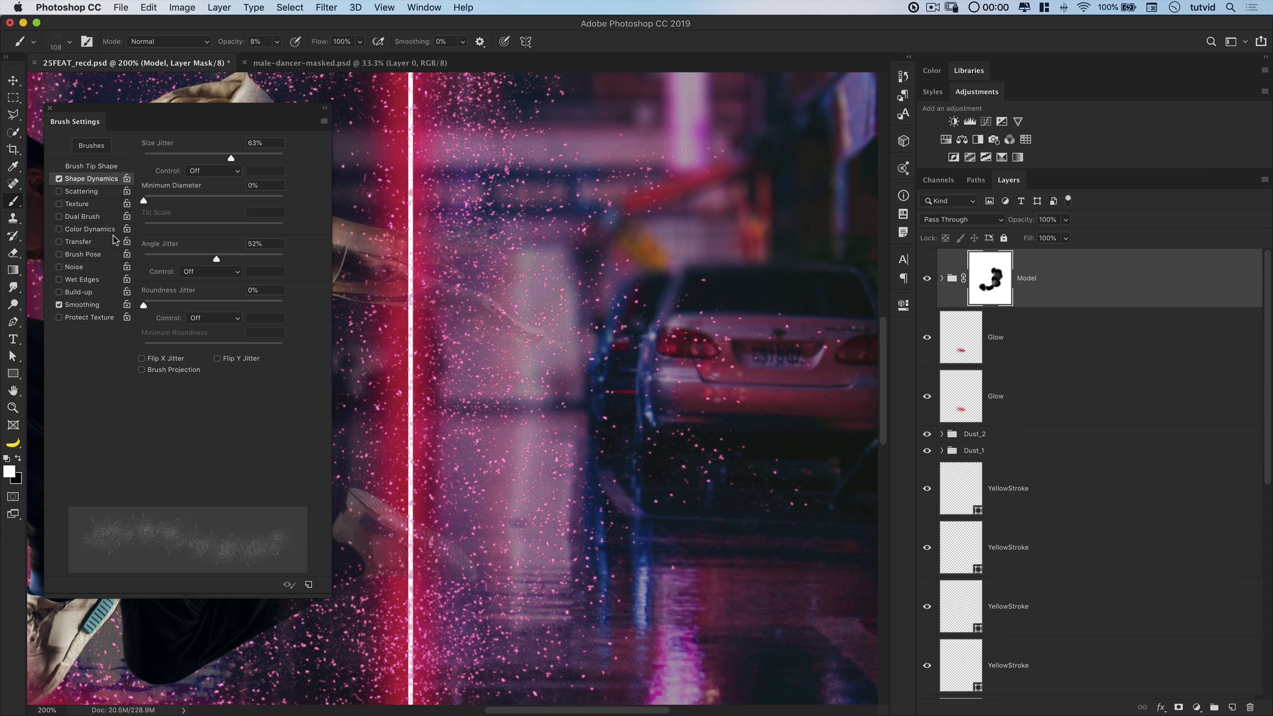
{"action": "left_click", "coordinate": [10, 471]}
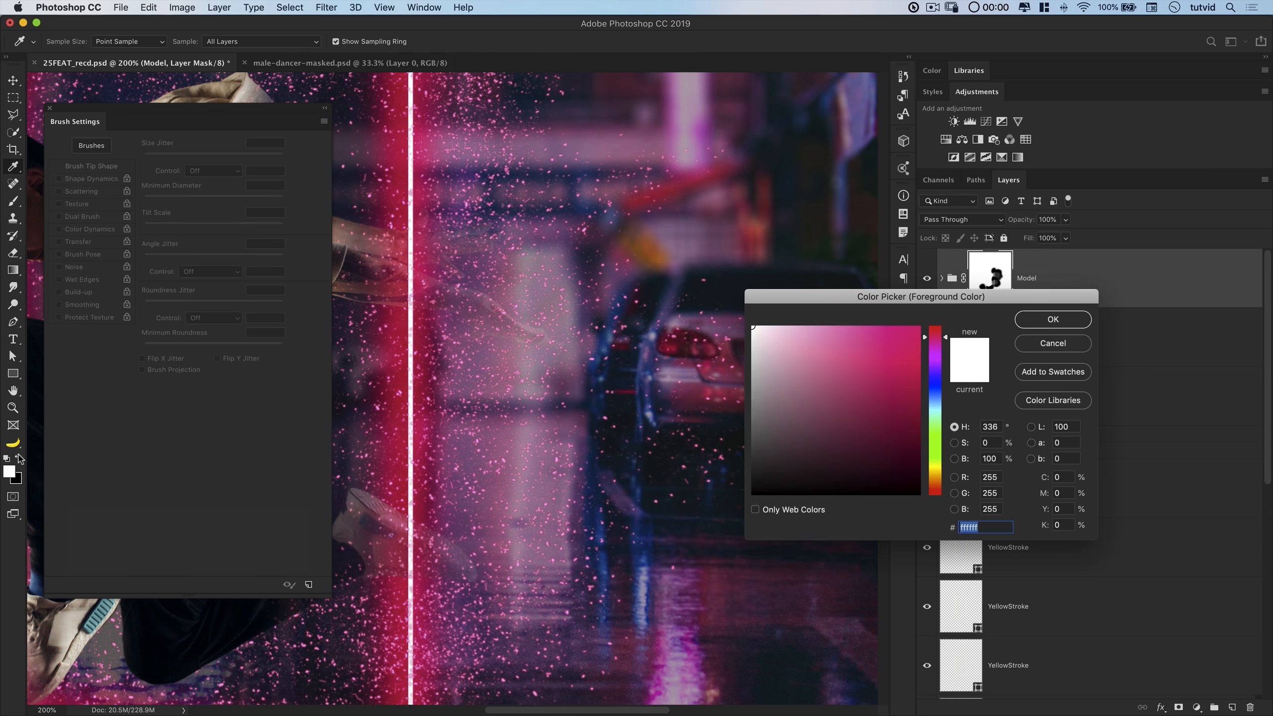
{"action": "key", "text": "Return"}
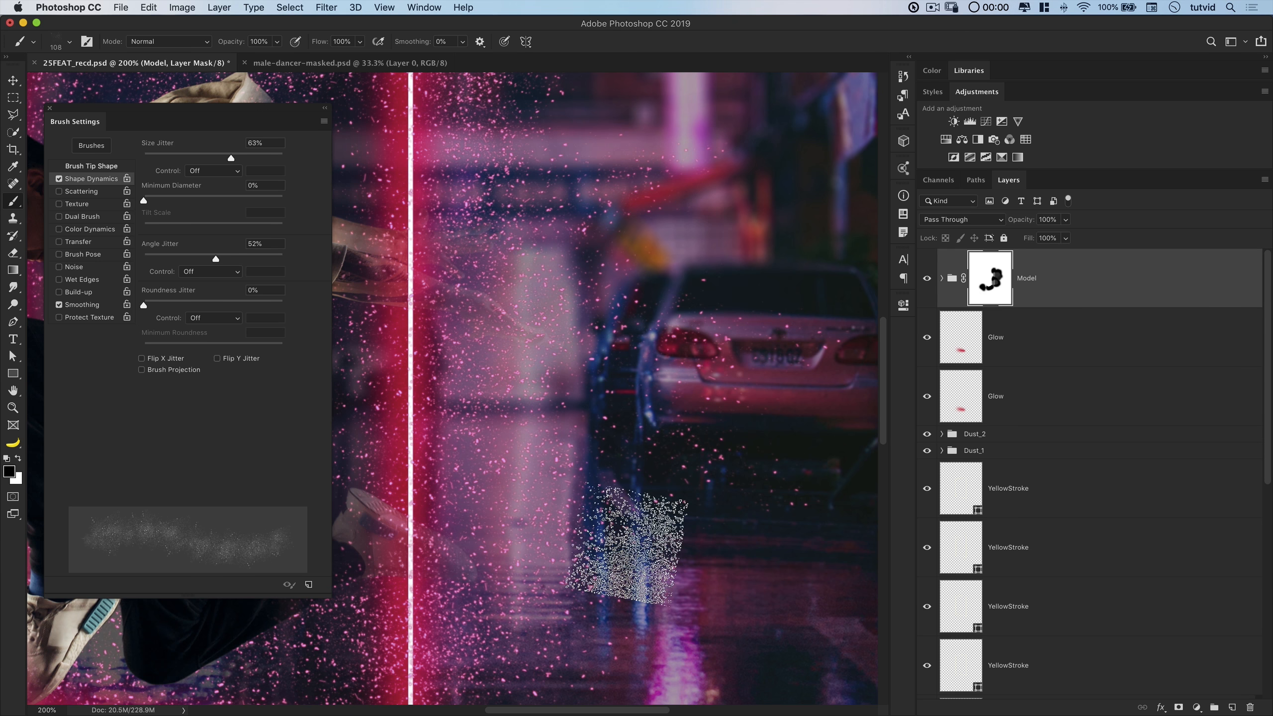
{"action": "key", "text": "v"}
{"action": "key", "text": "super+minus"}
{"action": "key", "text": "super+minus"}
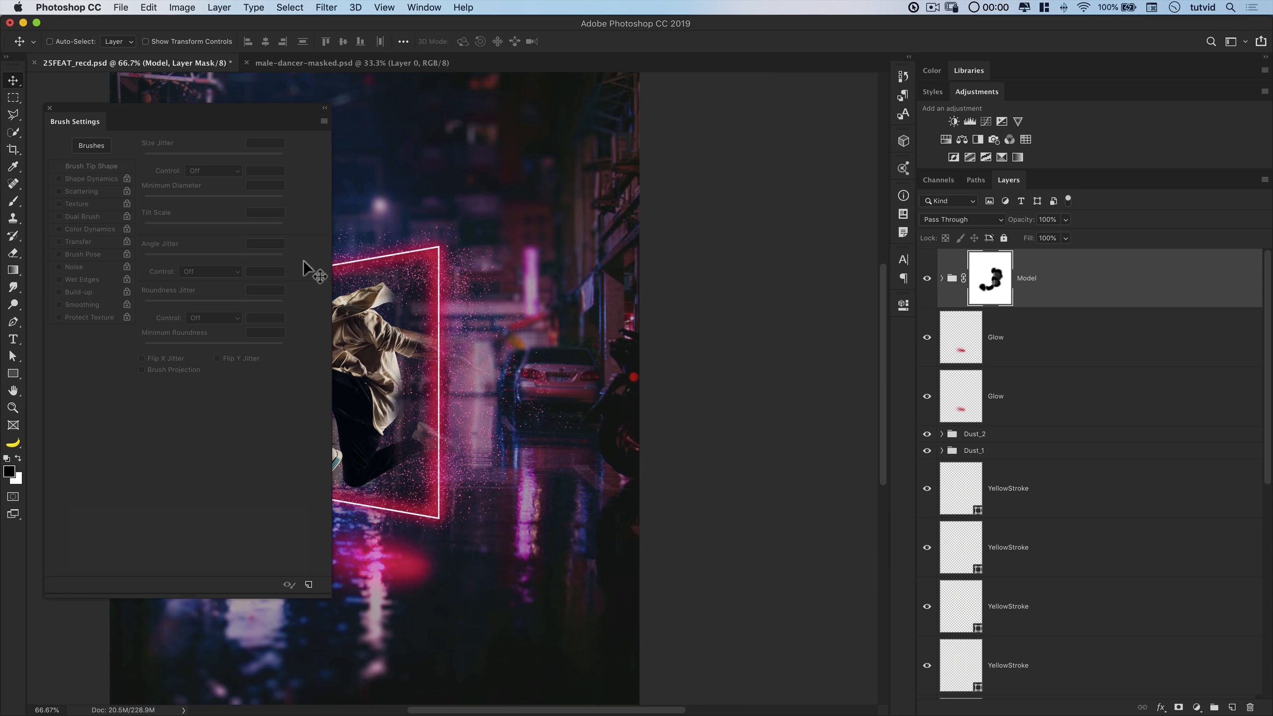
{"action": "left_click", "coordinate": [50, 108]}
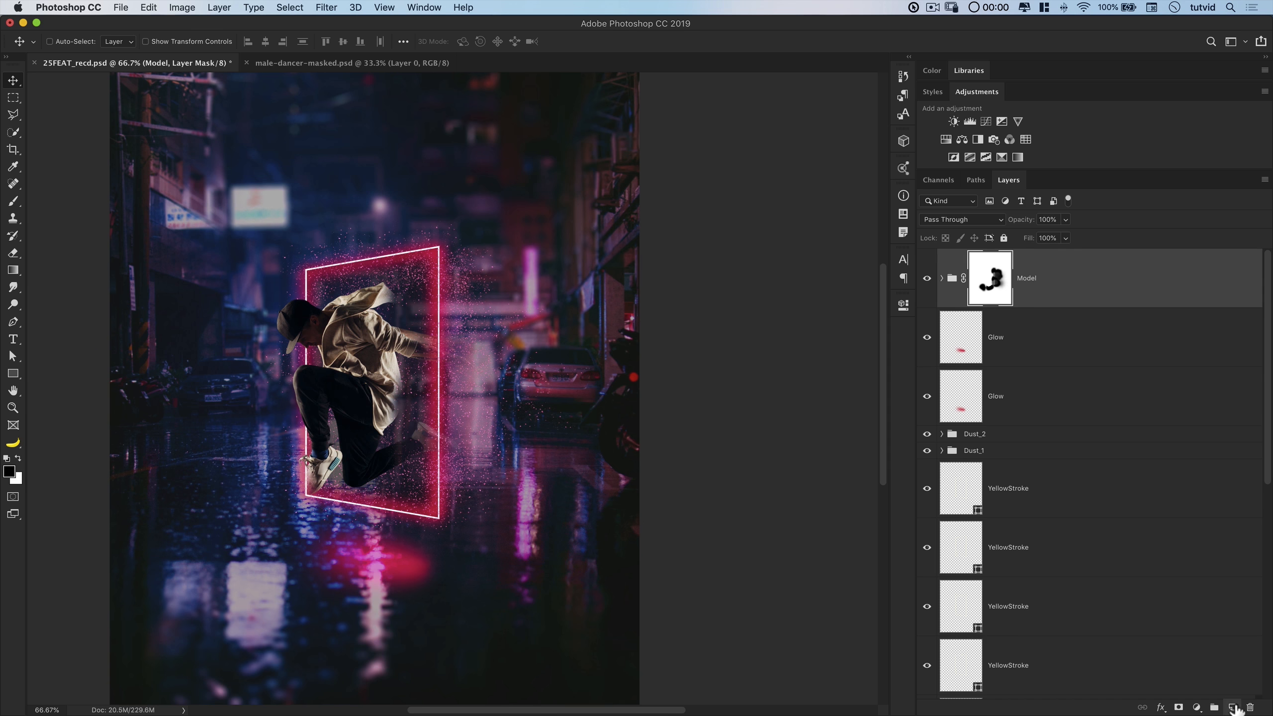
Add a new layer named D&B above the Model group and clip it to the group
{"action": "left_click", "coordinate": [1233, 707]}
{"action": "double_click", "coordinate": [999, 279]}
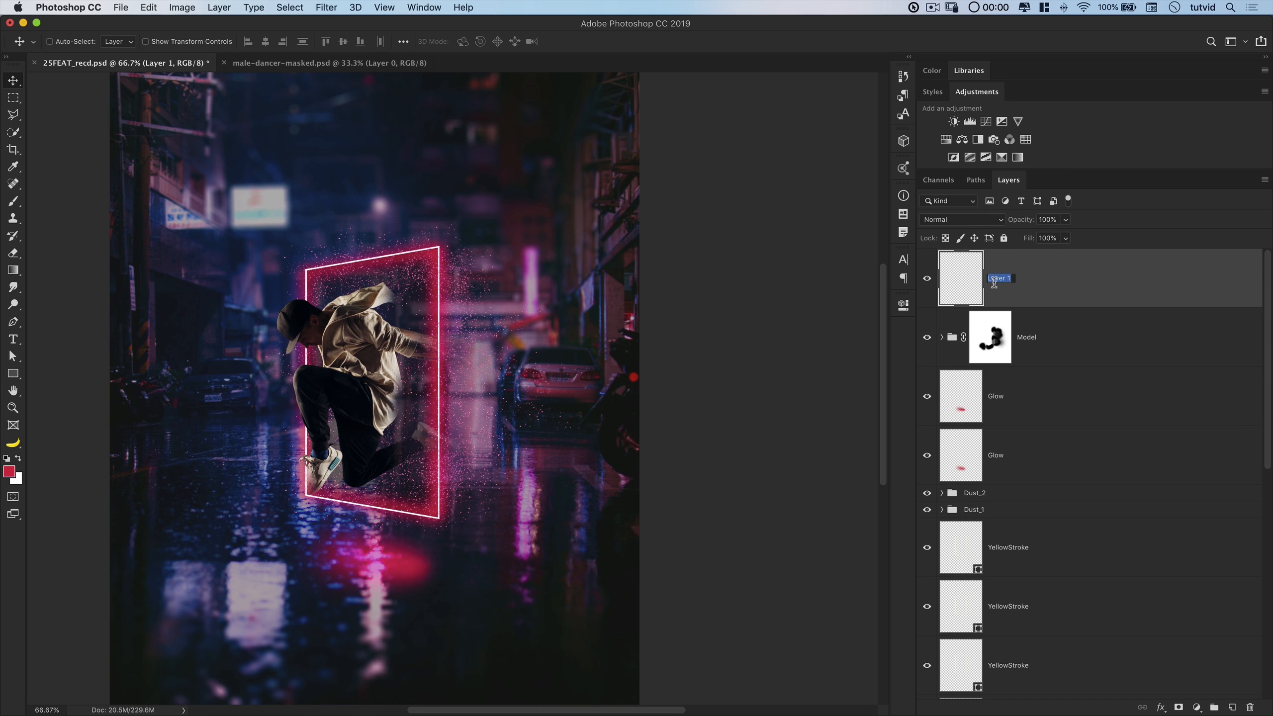
{"action": "type", "text": "D&B"}
{"action": "key", "text": "Return"}
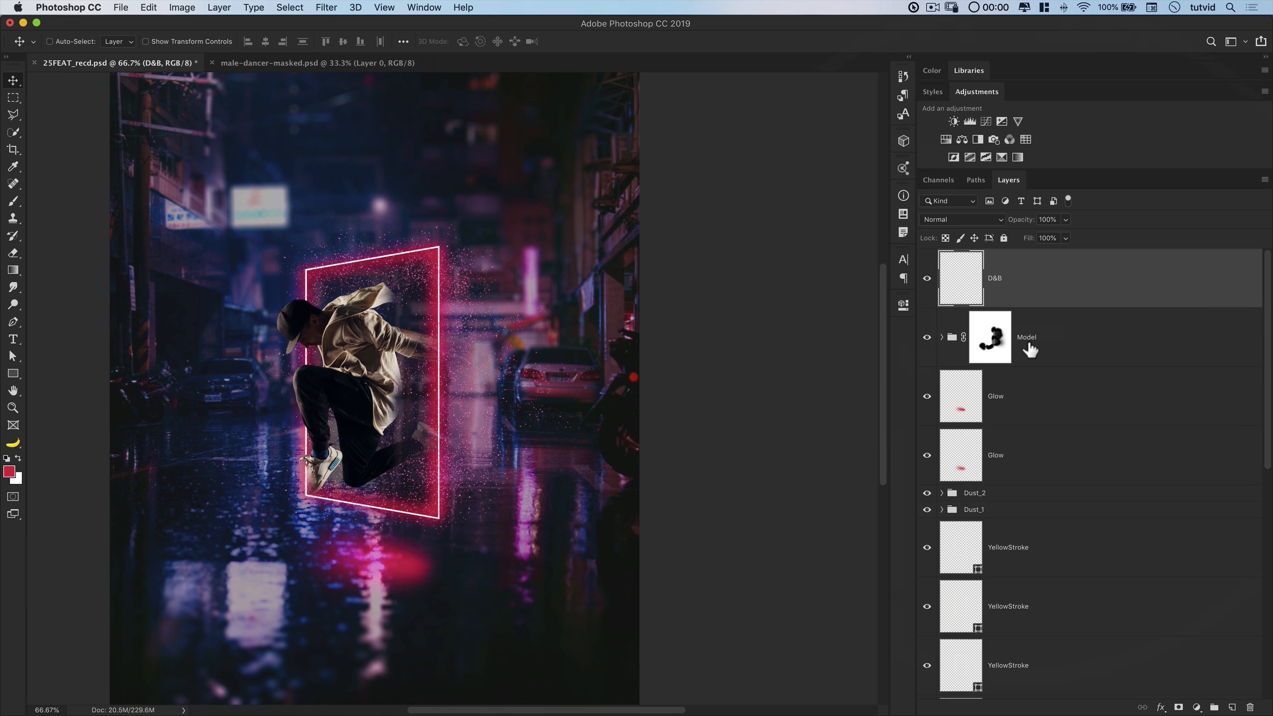
{"action": "key", "text": "super+alt+g"}
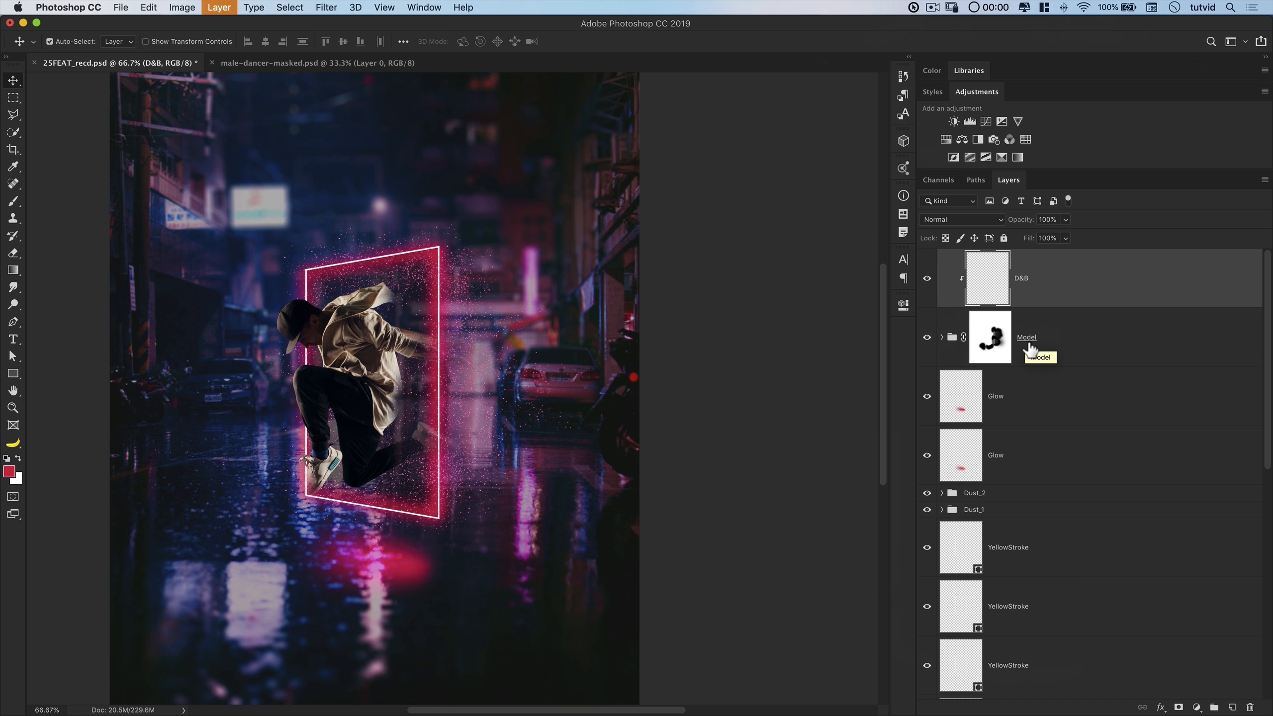
Ready the Brush tool for the D&B layer with the default black foreground colour and 40% opacity
{"action": "left_click", "coordinate": [12, 200]}
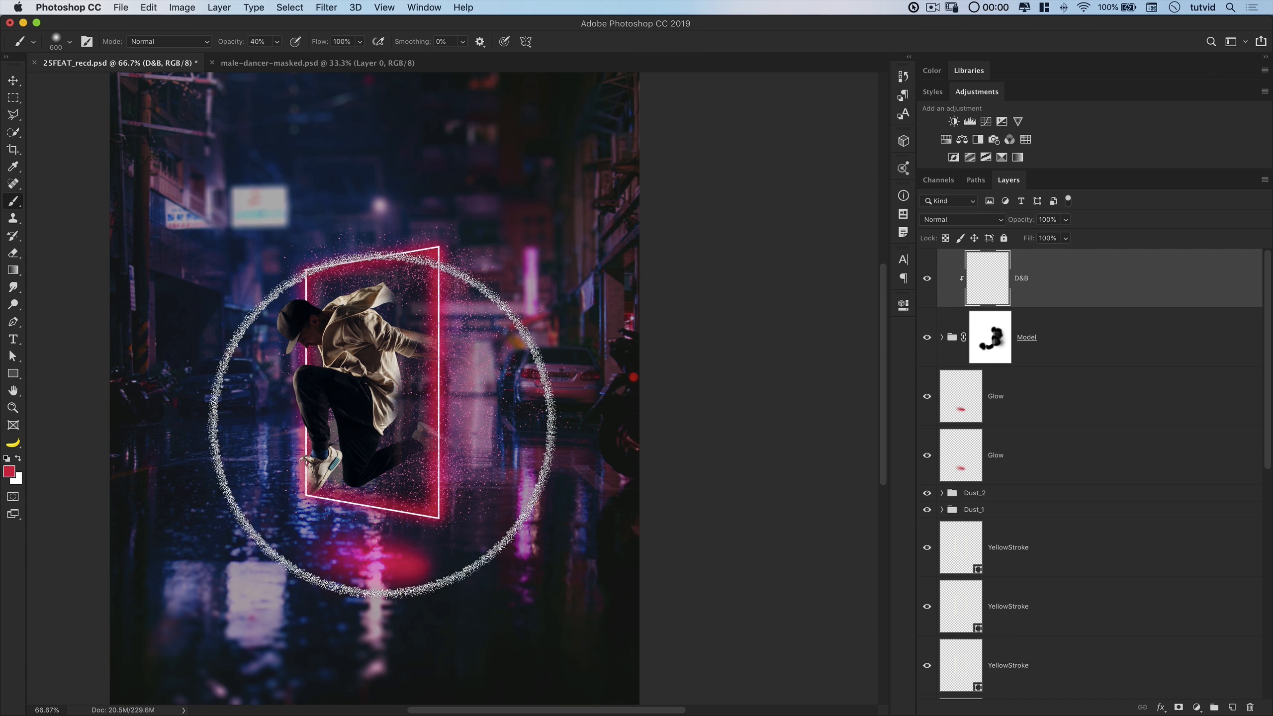
{"action": "key", "text": "d"}
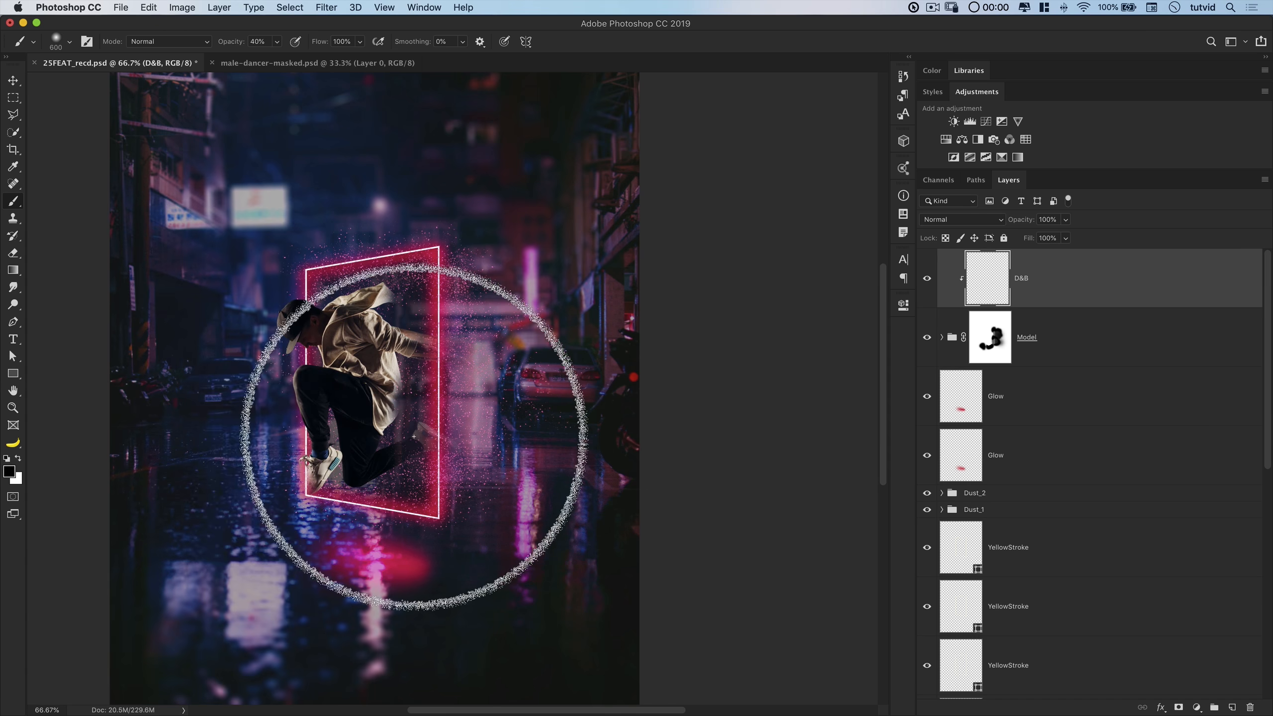
{"action": "key", "text": "z"}
{"action": "left_click", "coordinate": [358, 464]}
{"action": "left_click", "coordinate": [358, 464]}
{"action": "left_click_drag", "start_coordinate": [359, 462], "coordinate": [540, 488]}
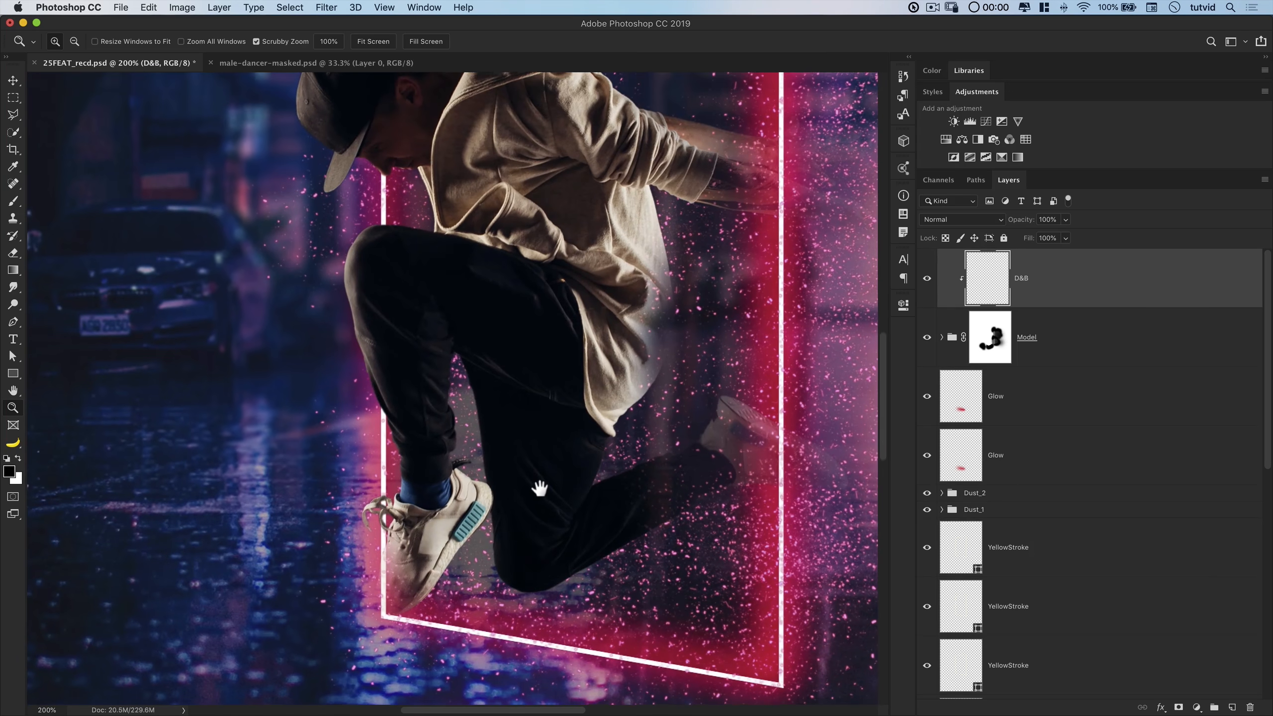
{"action": "key", "text": "super+0"}
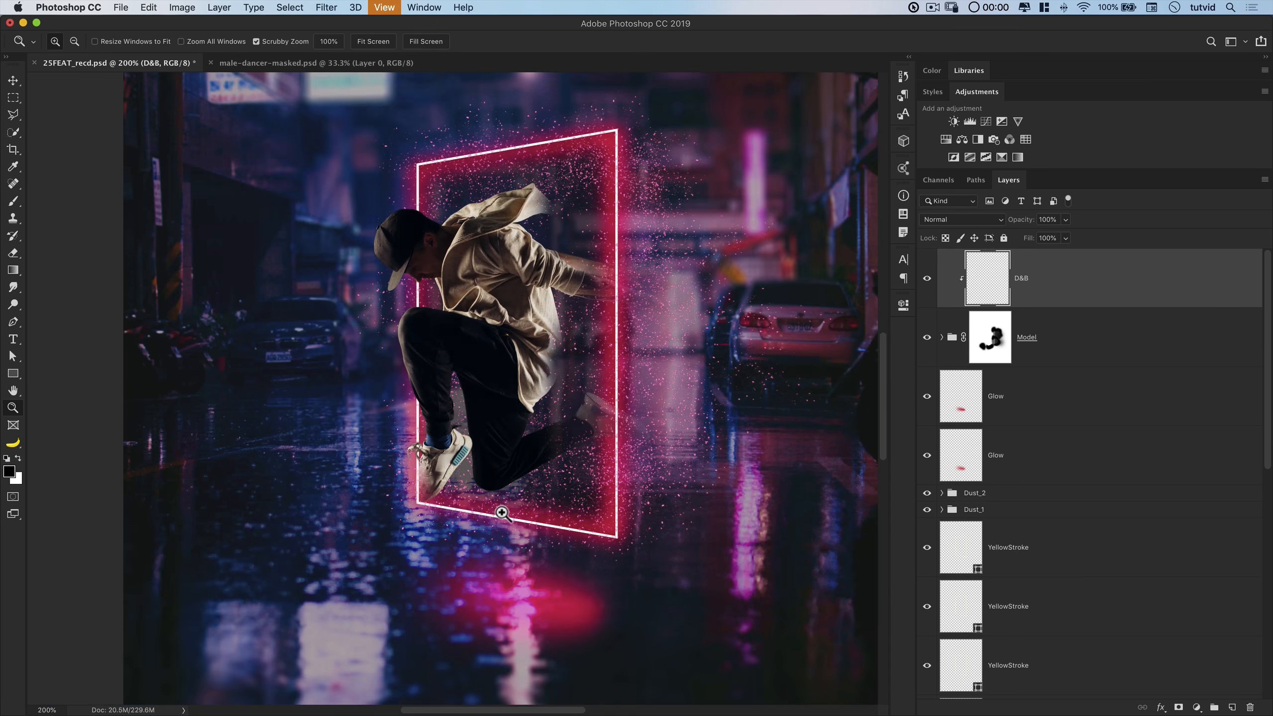
{"action": "key", "text": "b"}
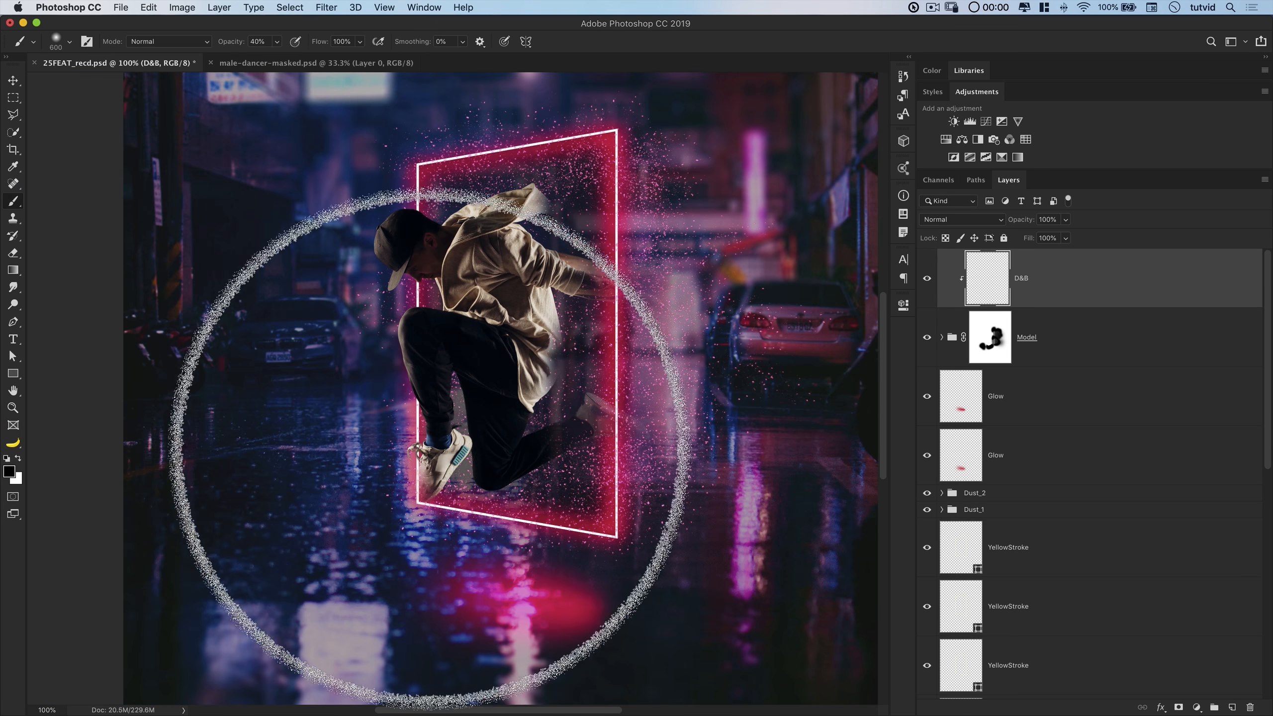
Reduce the brush size and paint black shading over the model's trailing lower leg on the D&B layer
{"action": "key", "text": "bracketleft"}
{"action": "key", "text": "bracketleft"}
{"action": "key", "text": "bracketleft"}
{"action": "key", "text": "bracketleft"}
{"action": "key", "text": "bracketleft"}
{"action": "key", "text": "bracketleft"}
{"action": "key", "text": "bracketleft"}
{"action": "key", "text": "bracketleft"}
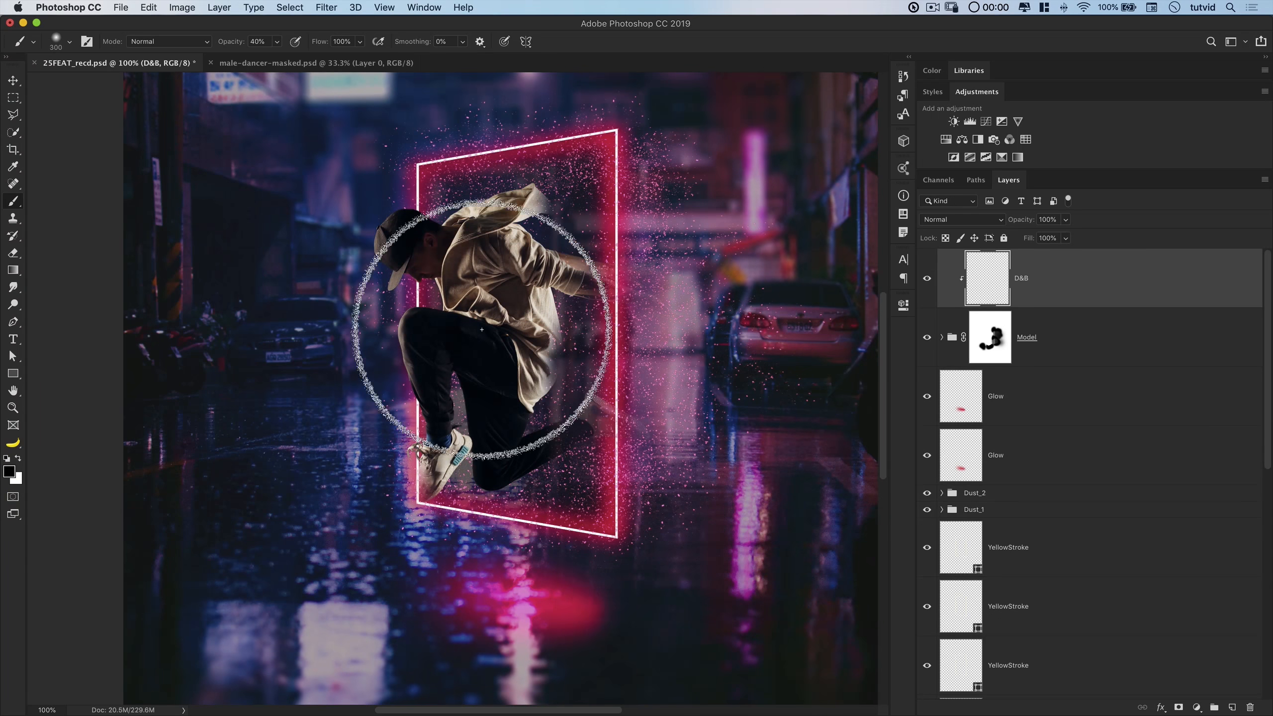
{"action": "key", "text": "bracketleft"}
{"action": "mouse_move", "coordinate": [526, 455]}
{"action": "left_mouse_down"}
{"action": "mouse_move", "coordinate": [485, 480]}
{"action": "mouse_move", "coordinate": [613, 428]}
{"action": "mouse_move", "coordinate": [592, 487]}
{"action": "left_mouse_up"}
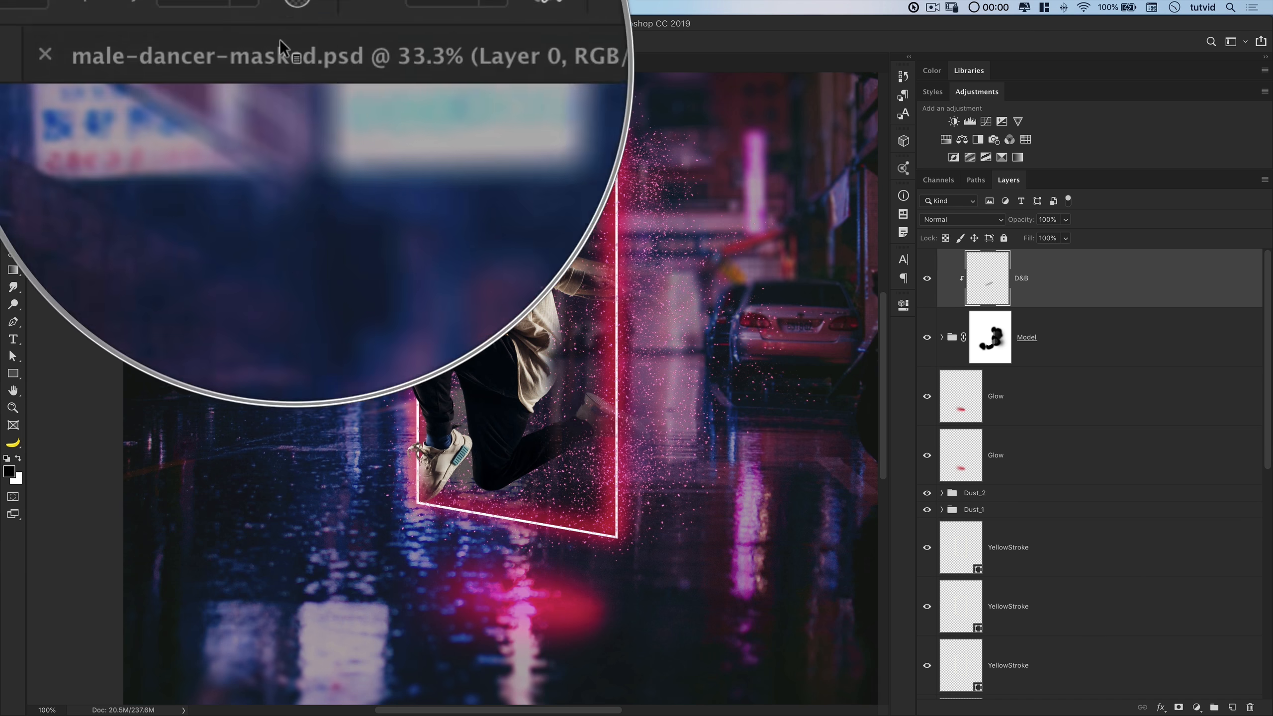
Continue darkening the model's jacket, legs and front shoe on the D&B layer, reducing the brush to 70 px
{"action": "mouse_move", "coordinate": [405, 506]}
{"action": "left_mouse_down"}
{"action": "mouse_move", "coordinate": [444, 477]}
{"action": "mouse_move", "coordinate": [419, 481]}
{"action": "mouse_move", "coordinate": [412, 526]}
{"action": "mouse_move", "coordinate": [460, 467]}
{"action": "mouse_move", "coordinate": [406, 512]}
{"action": "mouse_move", "coordinate": [469, 355]}
{"action": "mouse_move", "coordinate": [422, 427]}
{"action": "mouse_move", "coordinate": [446, 347]}
{"action": "mouse_move", "coordinate": [540, 383]}
{"action": "mouse_move", "coordinate": [531, 335]}
{"action": "mouse_move", "coordinate": [494, 283]}
{"action": "mouse_move", "coordinate": [501, 291]}
{"action": "mouse_move", "coordinate": [399, 261]}
{"action": "mouse_move", "coordinate": [470, 232]}
{"action": "mouse_move", "coordinate": [521, 293]}
{"action": "mouse_move", "coordinate": [624, 342]}
{"action": "left_mouse_up"}
{"action": "key", "text": "bracketleft"}
{"action": "key", "text": "bracketleft"}
{"action": "key", "text": "bracketleft"}
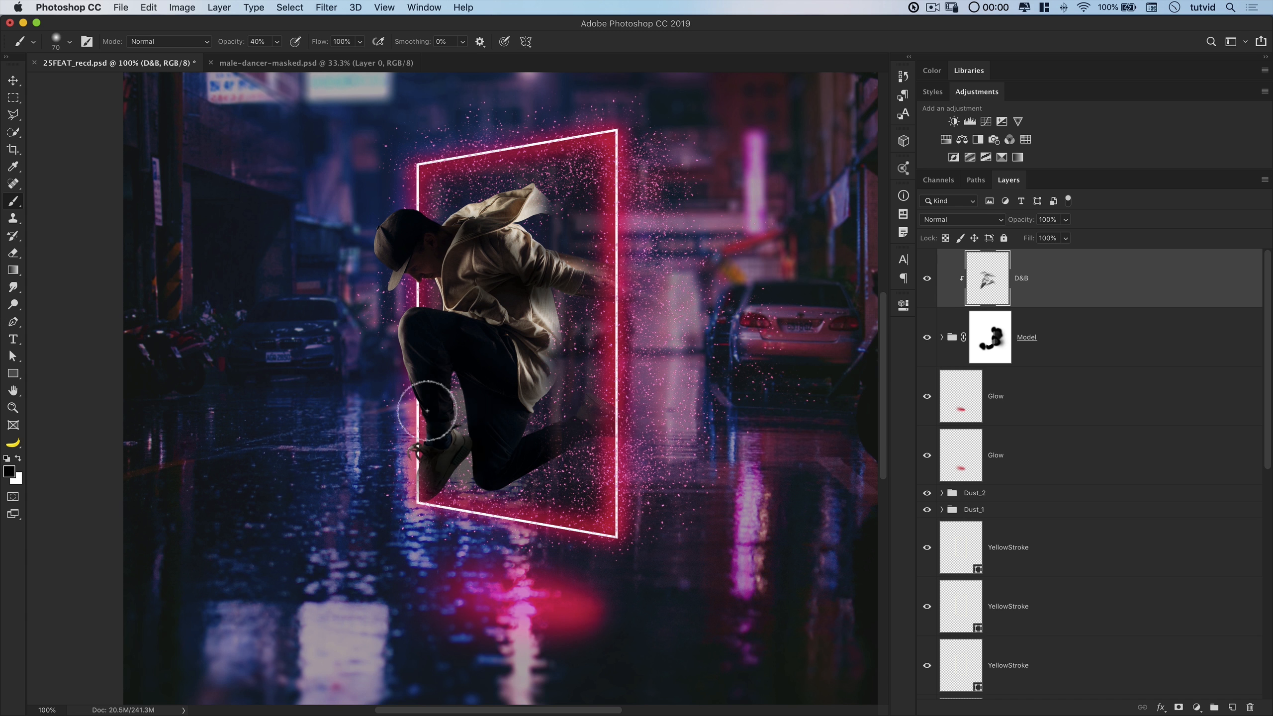
Enlarge the brush to 100 px and darken the model's front shoe and lower legs on the D&B layer
{"action": "key", "text": "bracketright"}
{"action": "key", "text": "bracketright"}
{"action": "key", "text": "bracketright"}
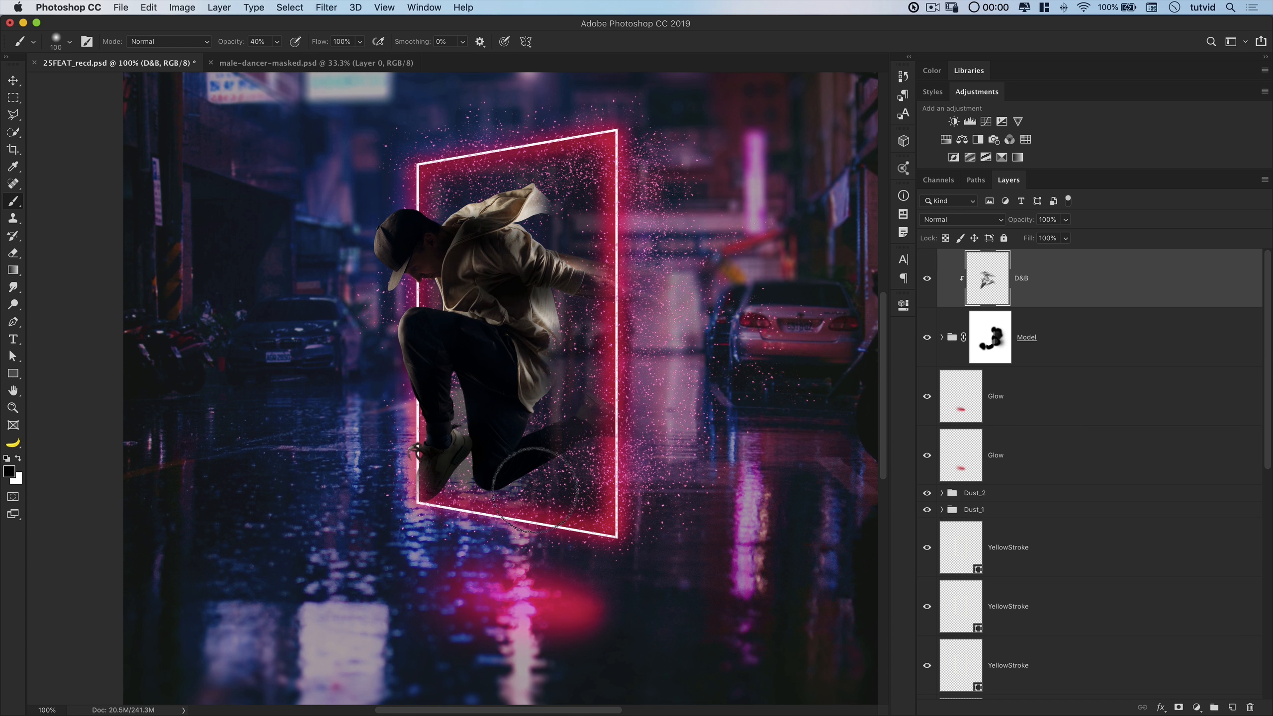
{"action": "mouse_move", "coordinate": [426, 533]}
{"action": "left_mouse_down"}
{"action": "mouse_move", "coordinate": [481, 441]}
{"action": "mouse_move", "coordinate": [433, 509]}
{"action": "mouse_move", "coordinate": [470, 502]}
{"action": "mouse_move", "coordinate": [450, 444]}
{"action": "mouse_move", "coordinate": [439, 451]}
{"action": "mouse_move", "coordinate": [479, 413]}
{"action": "mouse_move", "coordinate": [432, 490]}
{"action": "mouse_move", "coordinate": [480, 415]}
{"action": "mouse_move", "coordinate": [397, 464]}
{"action": "left_mouse_up"}
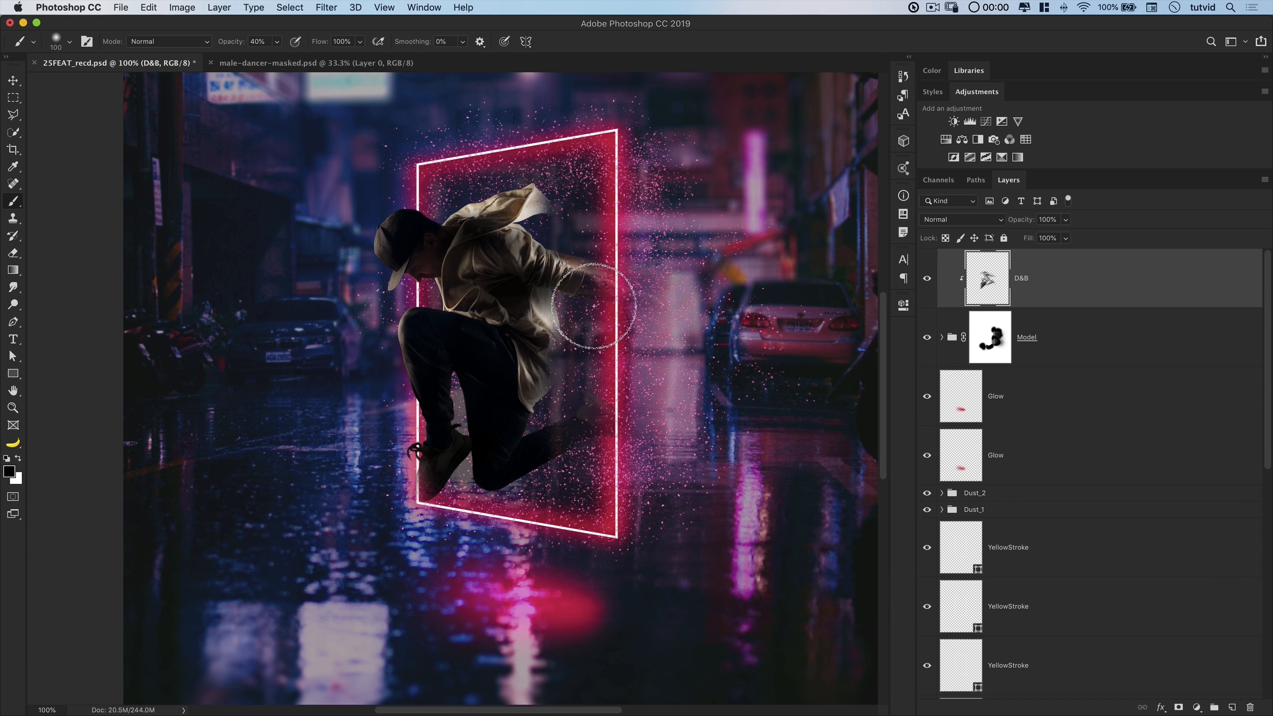
Set the D&B layer's blending mode to Soft Light
{"action": "left_click", "coordinate": [941, 221]}
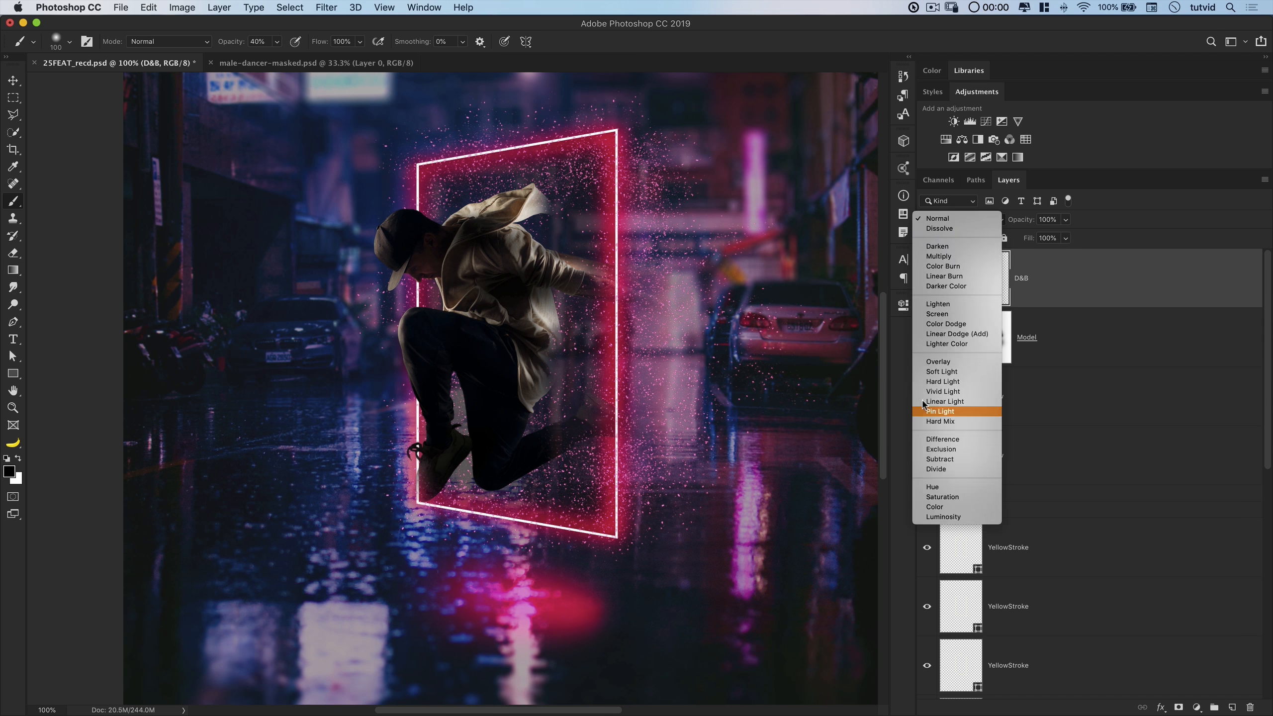
{"action": "left_click", "coordinate": [948, 370]}
{"action": "left_click", "coordinate": [932, 282]}
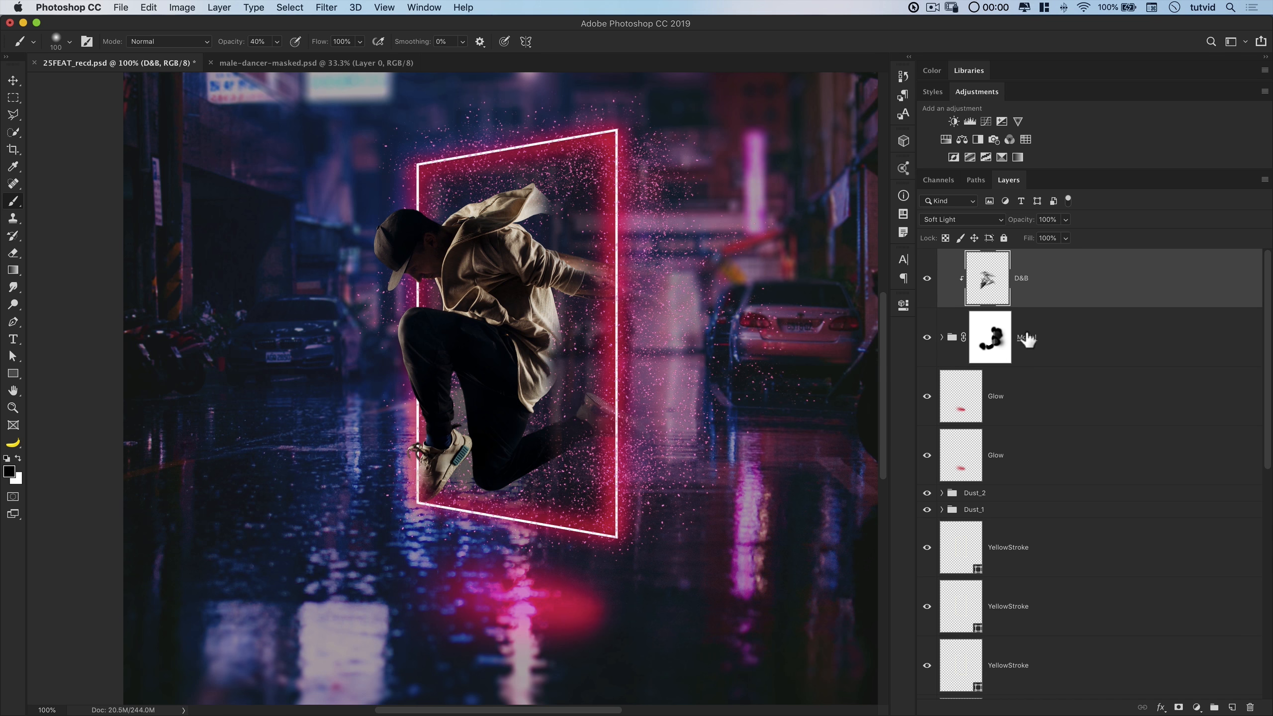
Duplicate the D&B layer, clip the copy to the Model group, merge the copy down, and compare the shading on and off
{"action": "key", "text": "super+j"}
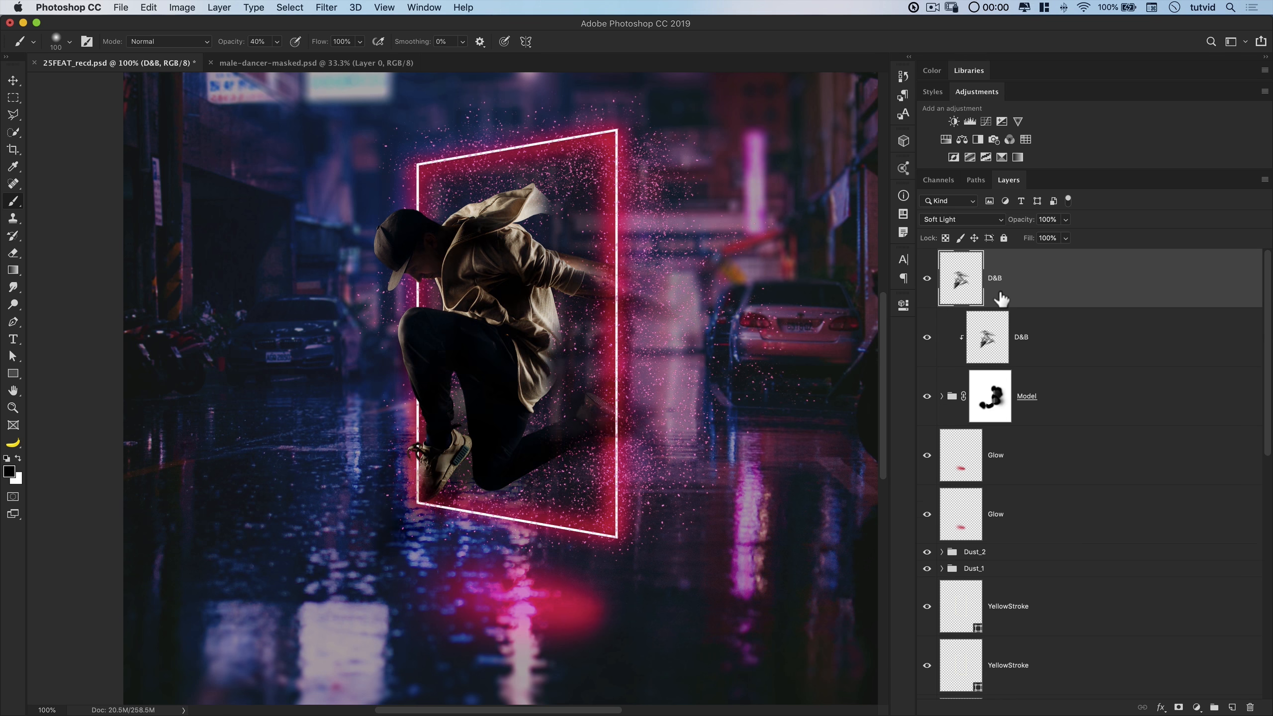
{"action": "left_click", "coordinate": [1001, 304], "text": "alt"}
{"action": "left_click", "coordinate": [927, 280]}
{"action": "left_click", "coordinate": [928, 280]}
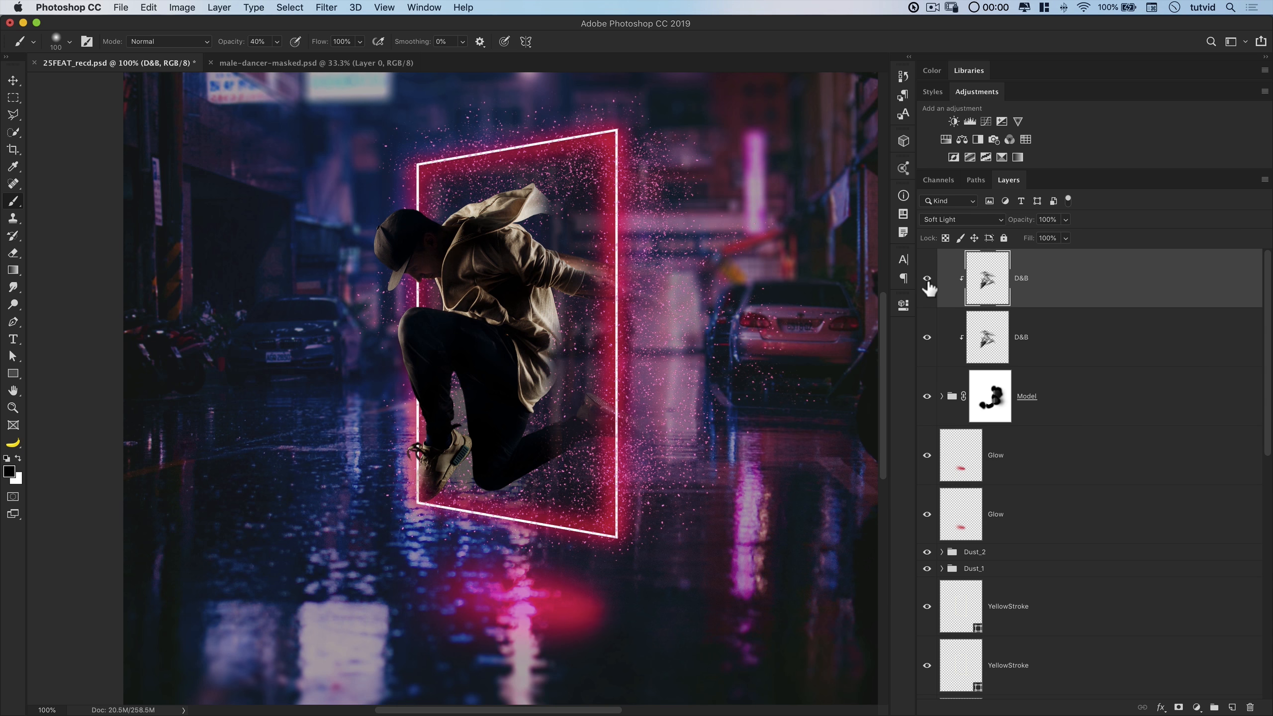
{"action": "key", "text": "super+e"}
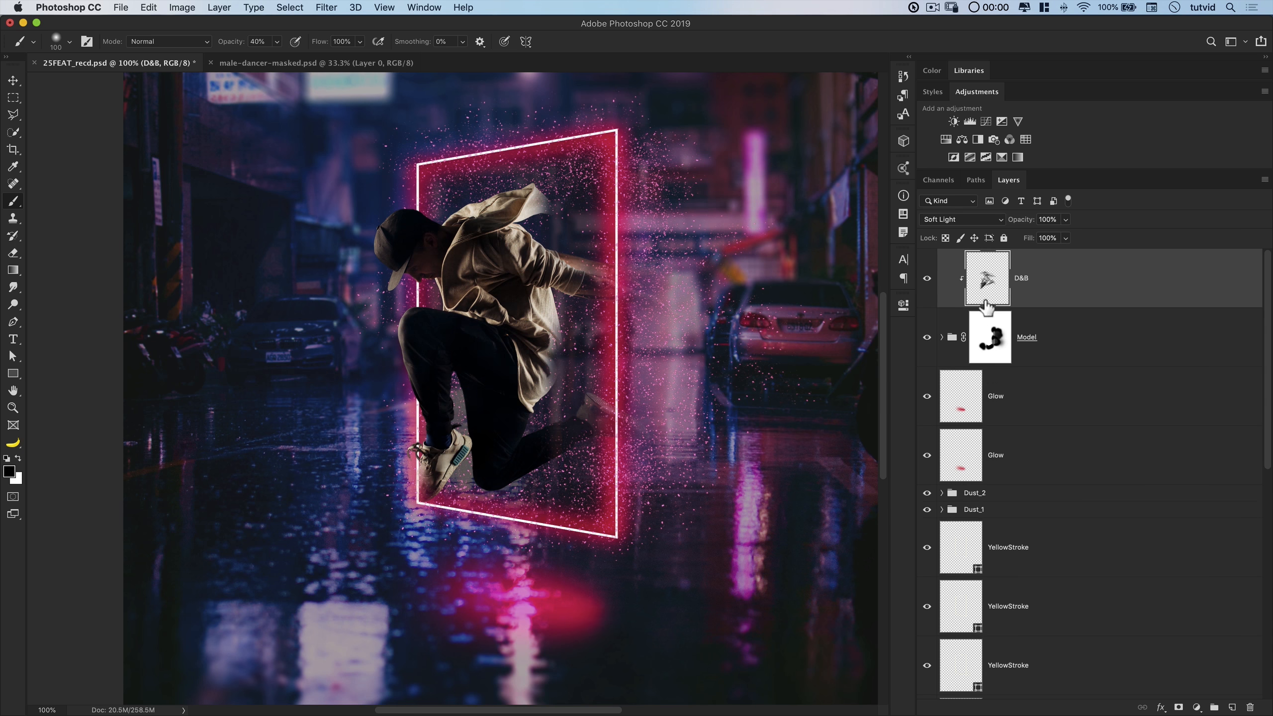
{"action": "left_click", "coordinate": [927, 280]}
{"action": "left_click", "coordinate": [928, 280]}
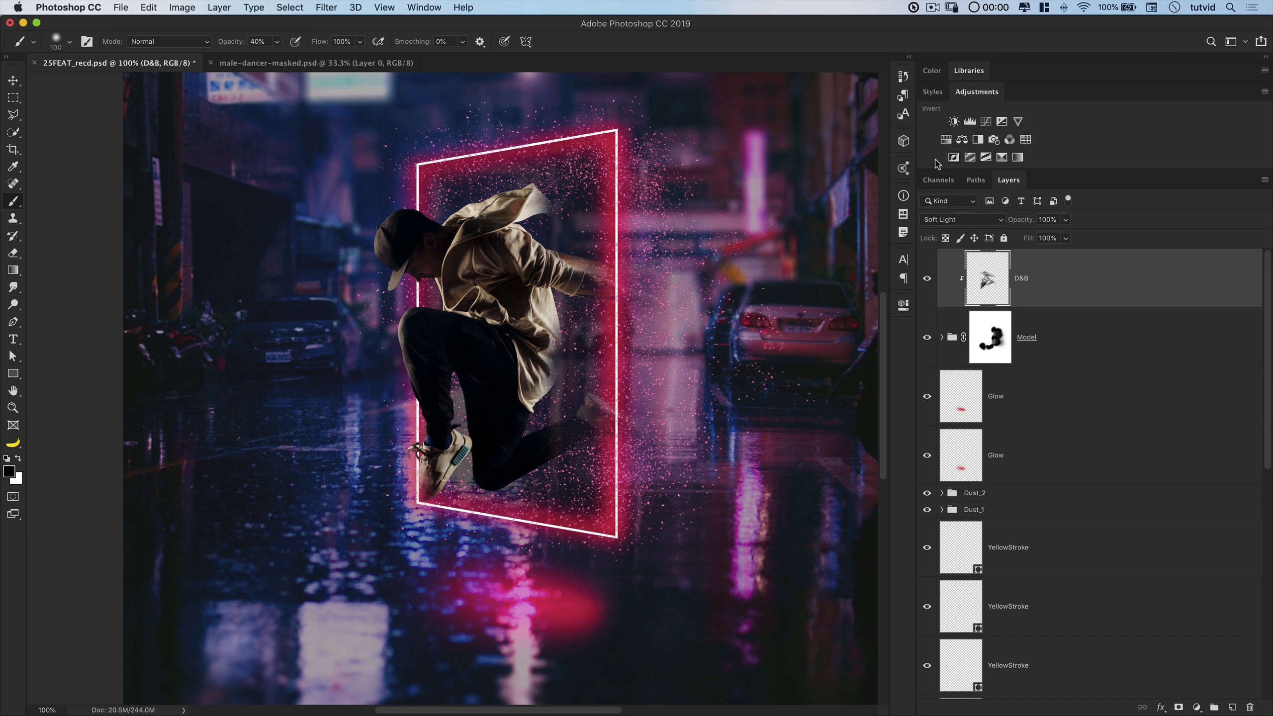
Add a Hue/Saturation adjustment clipped to the Model group and lower the Reds saturation to -79, sampling from the model's face
{"action": "left_click", "coordinate": [947, 140]}
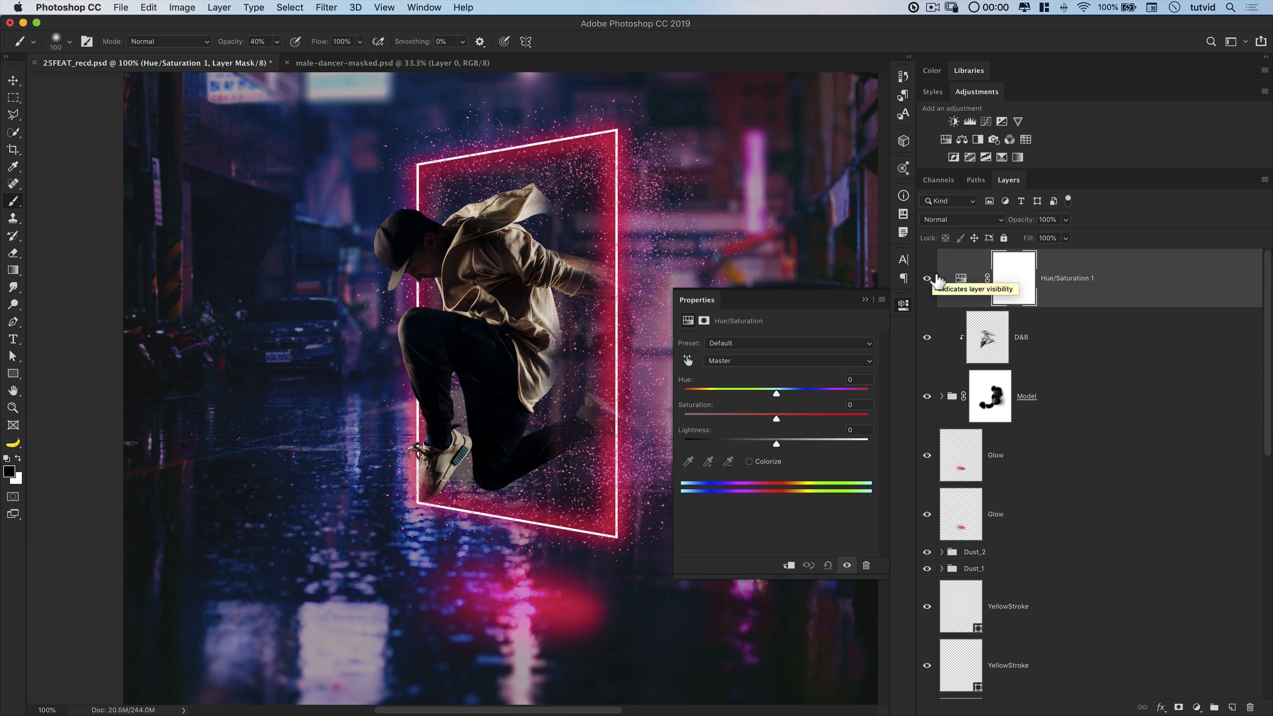
{"action": "key", "text": "super+alt+g"}
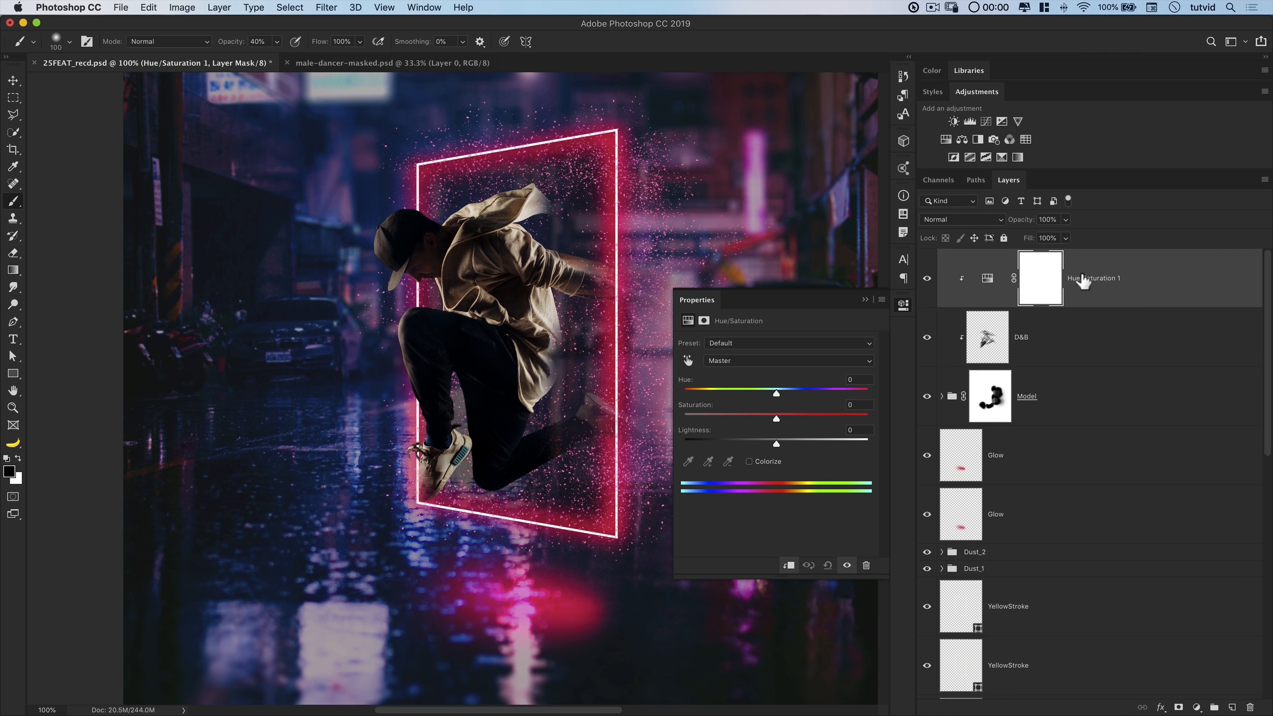
{"action": "key", "text": "z"}
{"action": "left_click", "coordinate": [430, 270]}
{"action": "left_click", "coordinate": [432, 273]}
{"action": "left_click", "coordinate": [437, 285]}
{"action": "left_click_drag", "start_coordinate": [442, 316], "coordinate": [425, 348]}
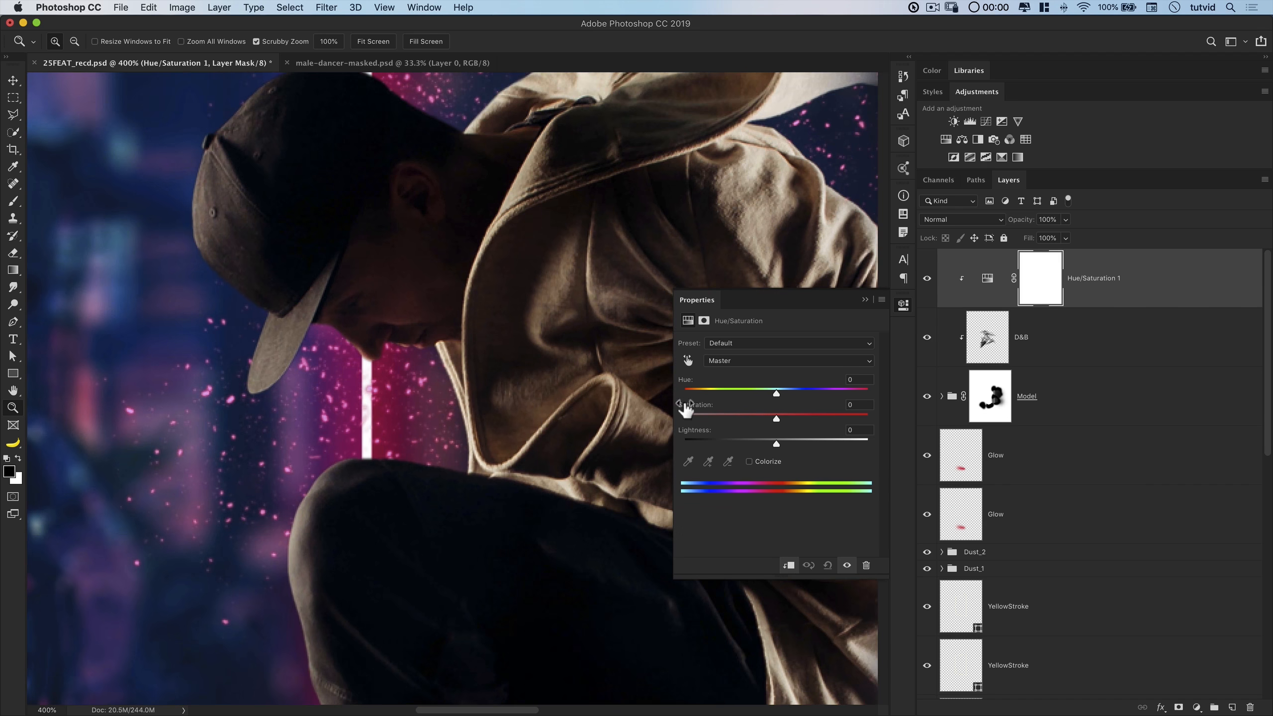
{"action": "left_click", "coordinate": [688, 360]}
{"action": "left_click_drag", "start_coordinate": [407, 293], "coordinate": [384, 297]}
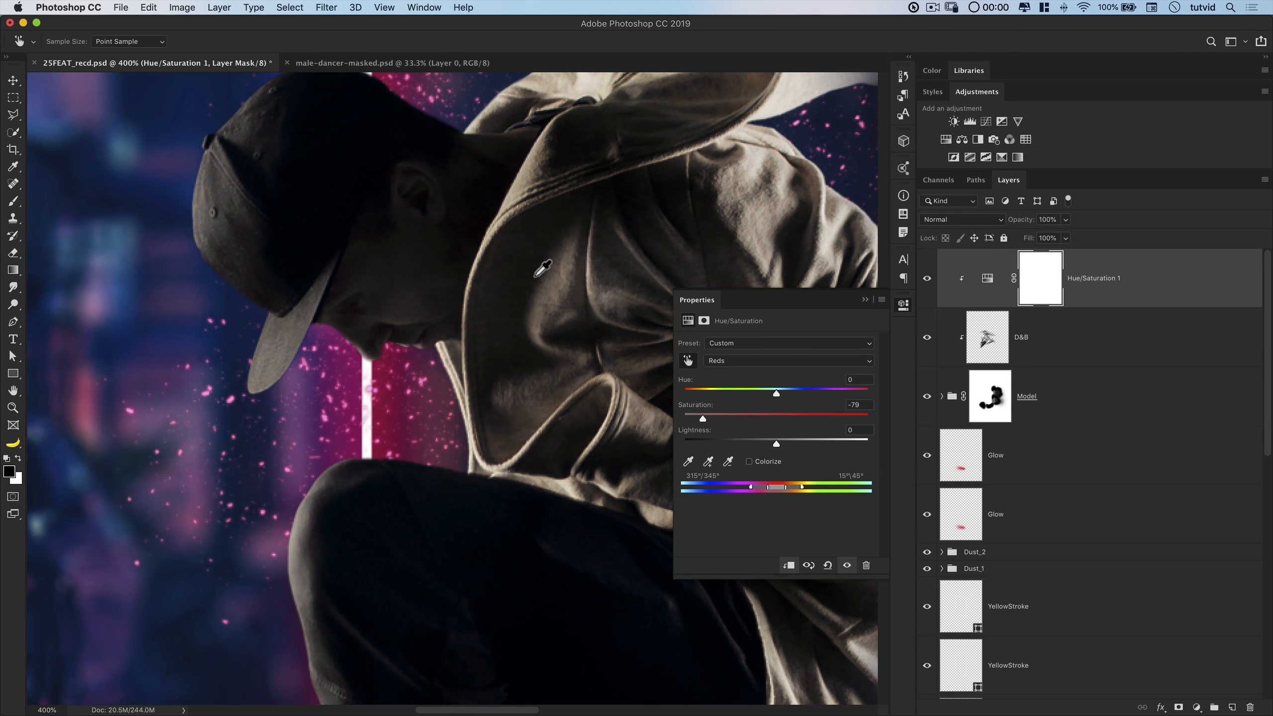
{"action": "key", "text": "super+1"}
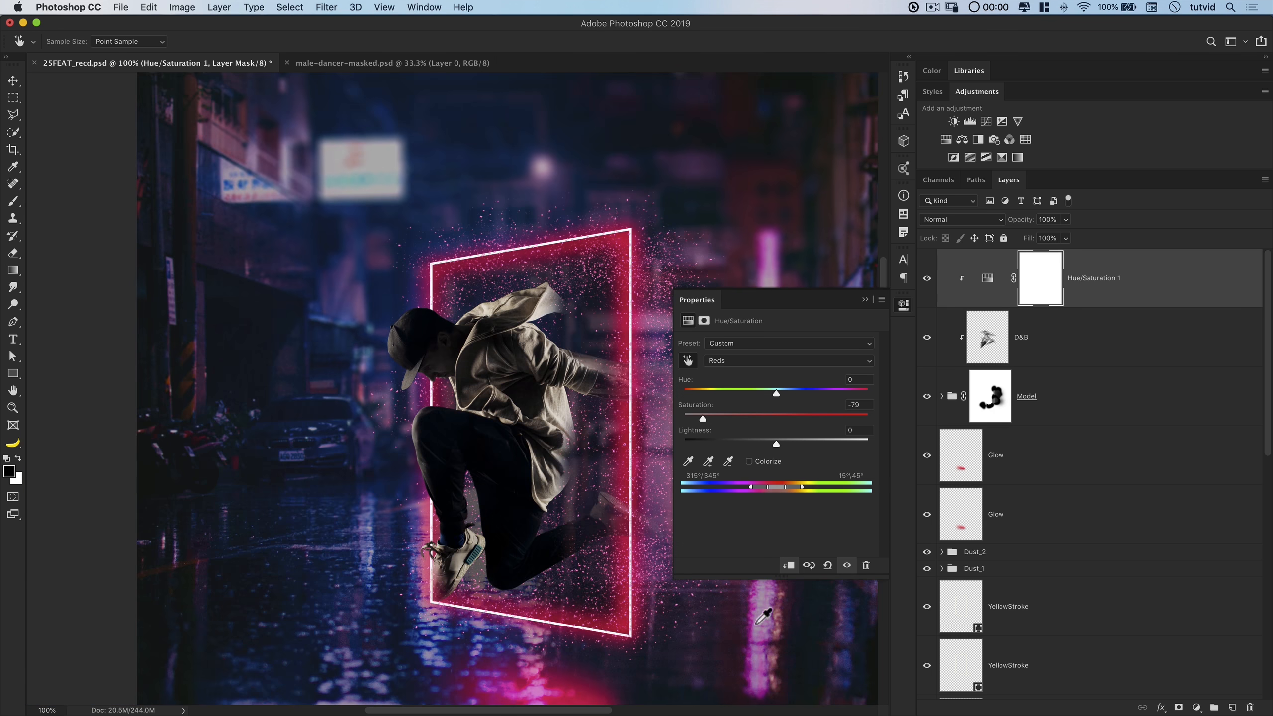
{"action": "scroll", "coordinate": [622, 465], "scroll_direction": "down", "scroll_amount": 3}
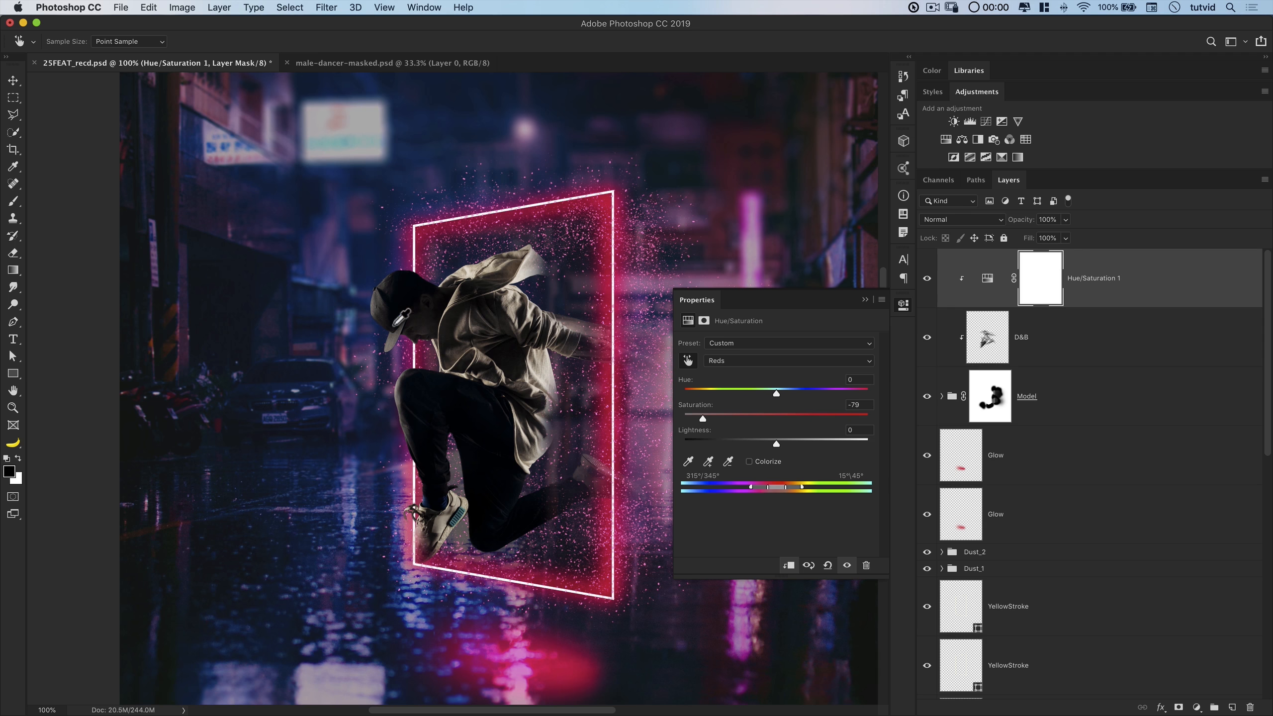
{"action": "left_click", "coordinate": [904, 306]}
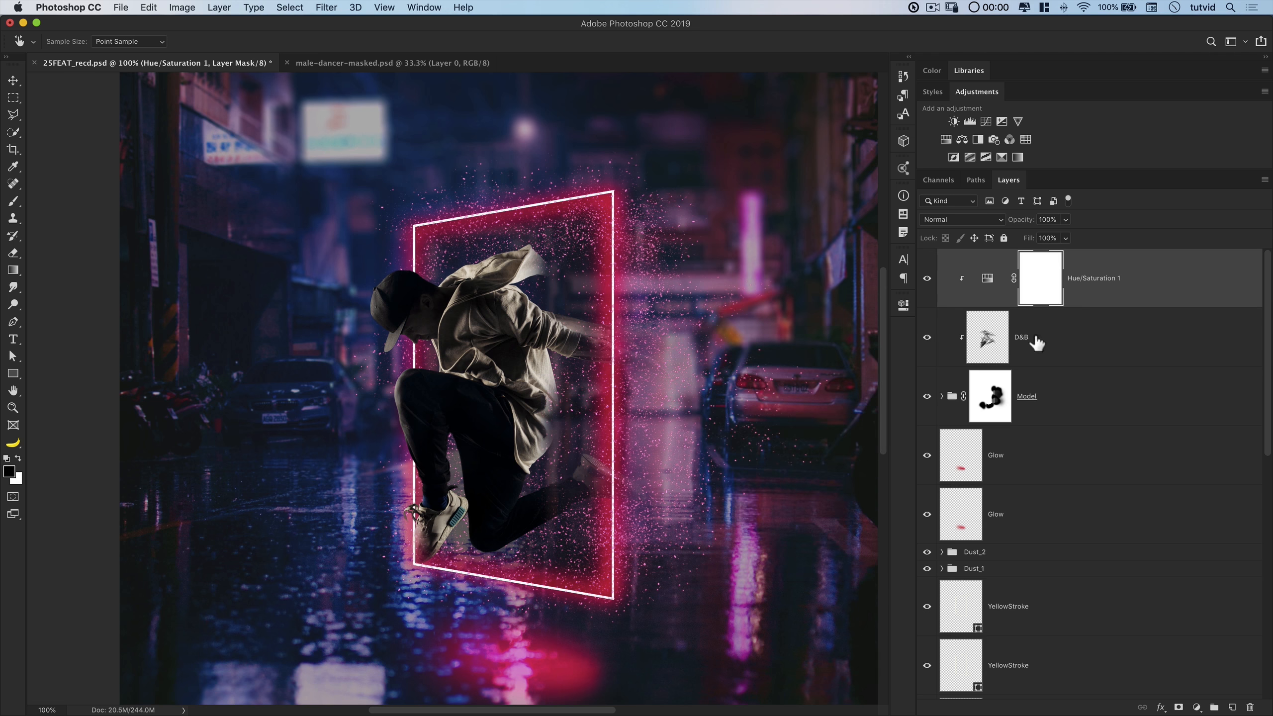
Add a Curves adjustment clipped to the Model group and shape its RGB curve into an S with a raised black point
{"action": "left_click", "coordinate": [985, 122]}
{"action": "key", "text": "z"}
{"action": "key", "text": "super+alt+g"}
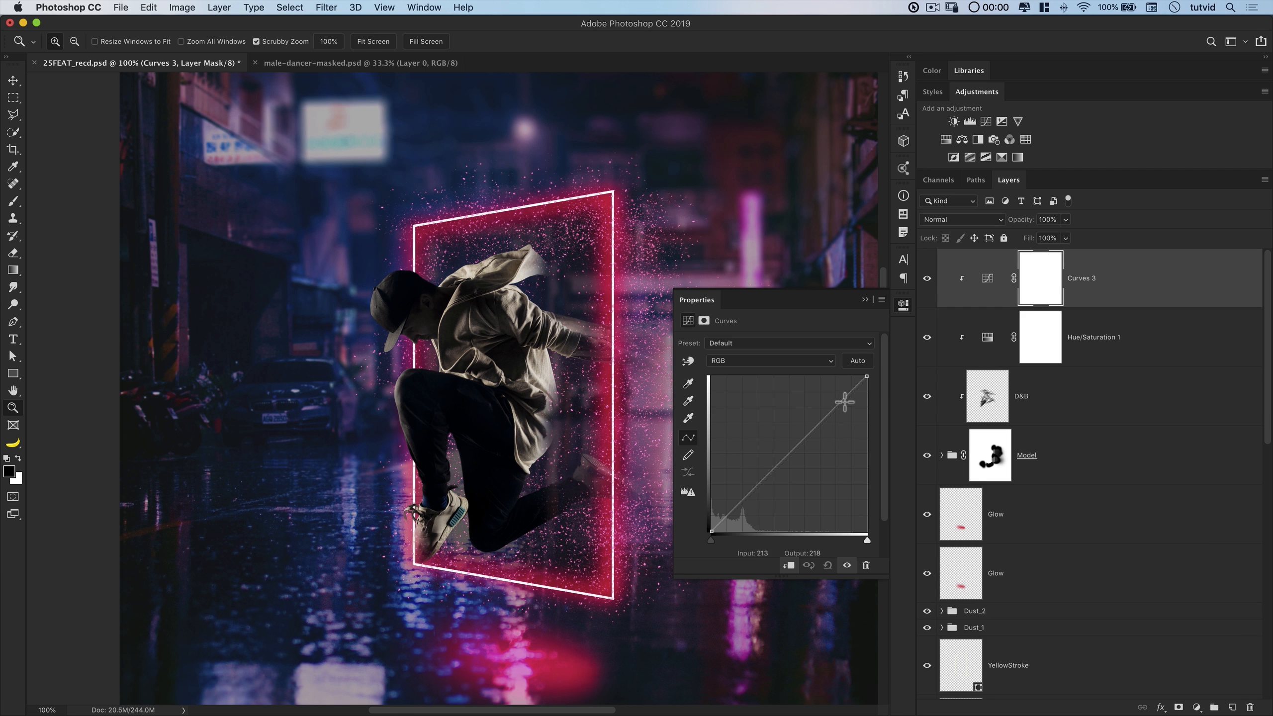
{"action": "left_click_drag", "start_coordinate": [843, 408], "coordinate": [836, 398]}
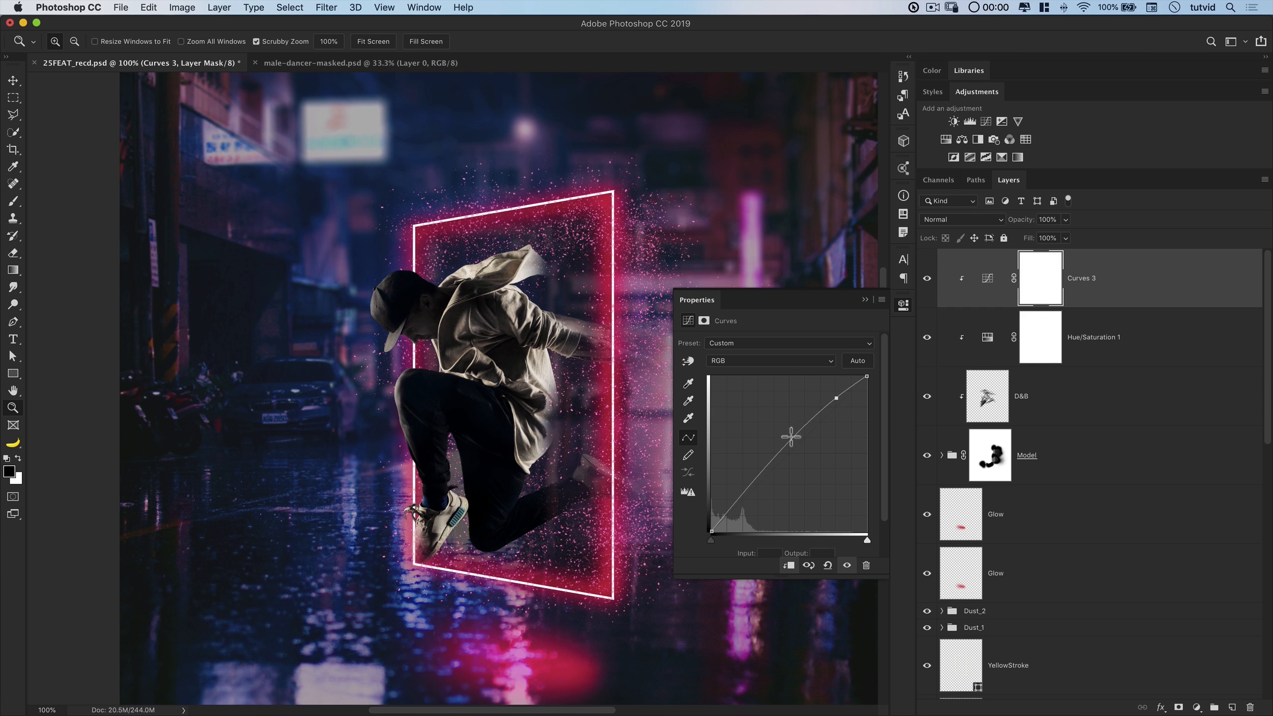
{"action": "mouse_move", "coordinate": [760, 483]}
{"action": "left_mouse_down"}
{"action": "mouse_move", "coordinate": [770, 490]}
{"action": "mouse_move", "coordinate": [754, 493]}
{"action": "left_mouse_up"}
{"action": "left_click_drag", "start_coordinate": [715, 537], "coordinate": [710, 526]}
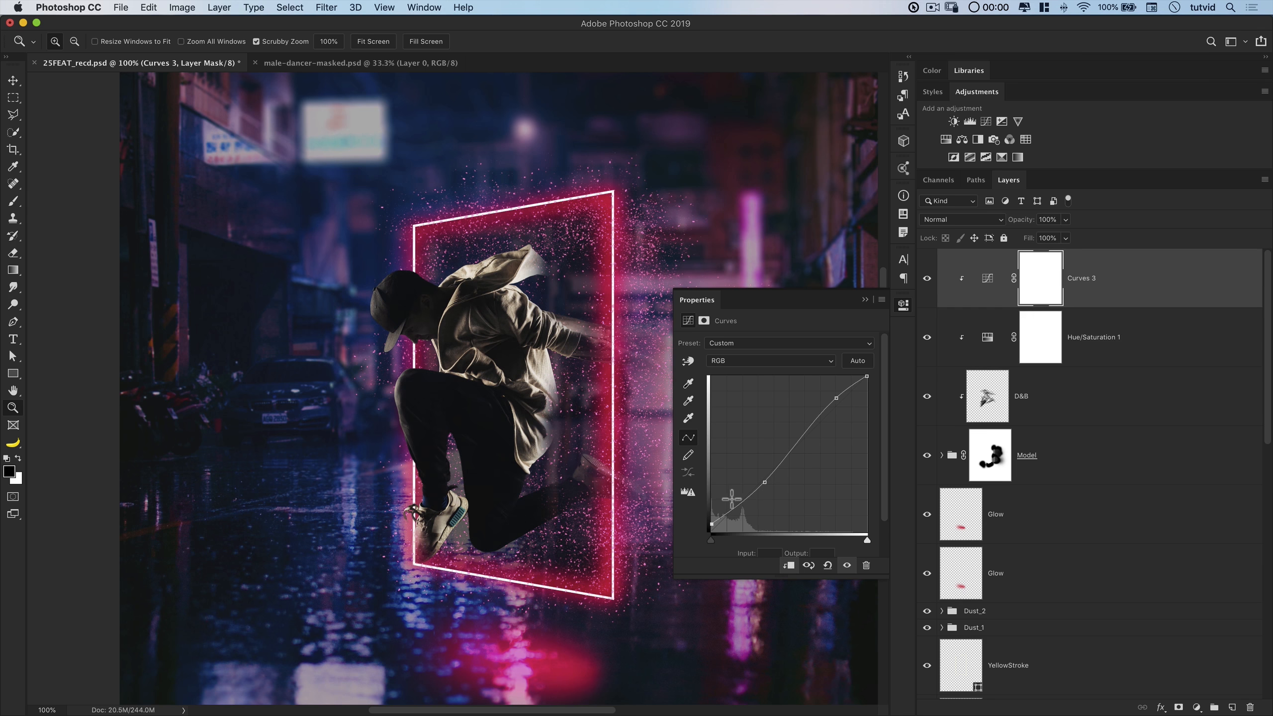
Lower the white point of the Red channel in the model's clipped Curves adjustment
{"action": "left_click", "coordinate": [792, 365]}
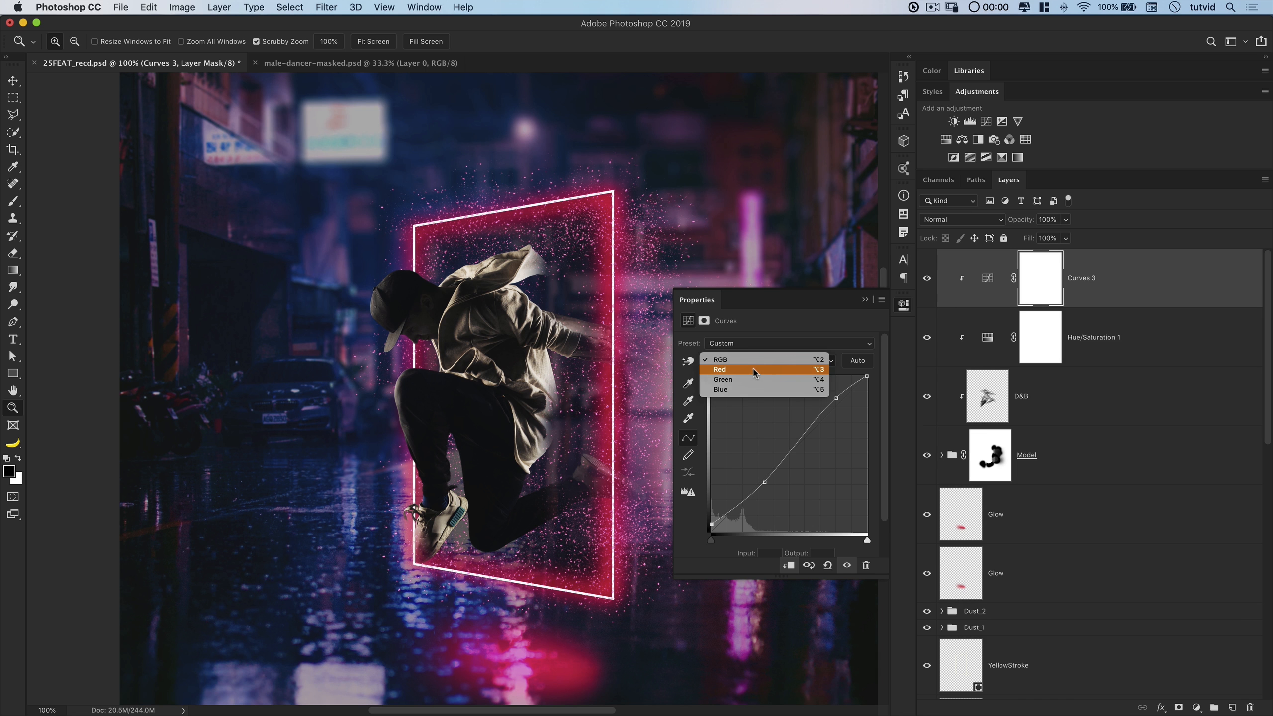
{"action": "left_click", "coordinate": [822, 373]}
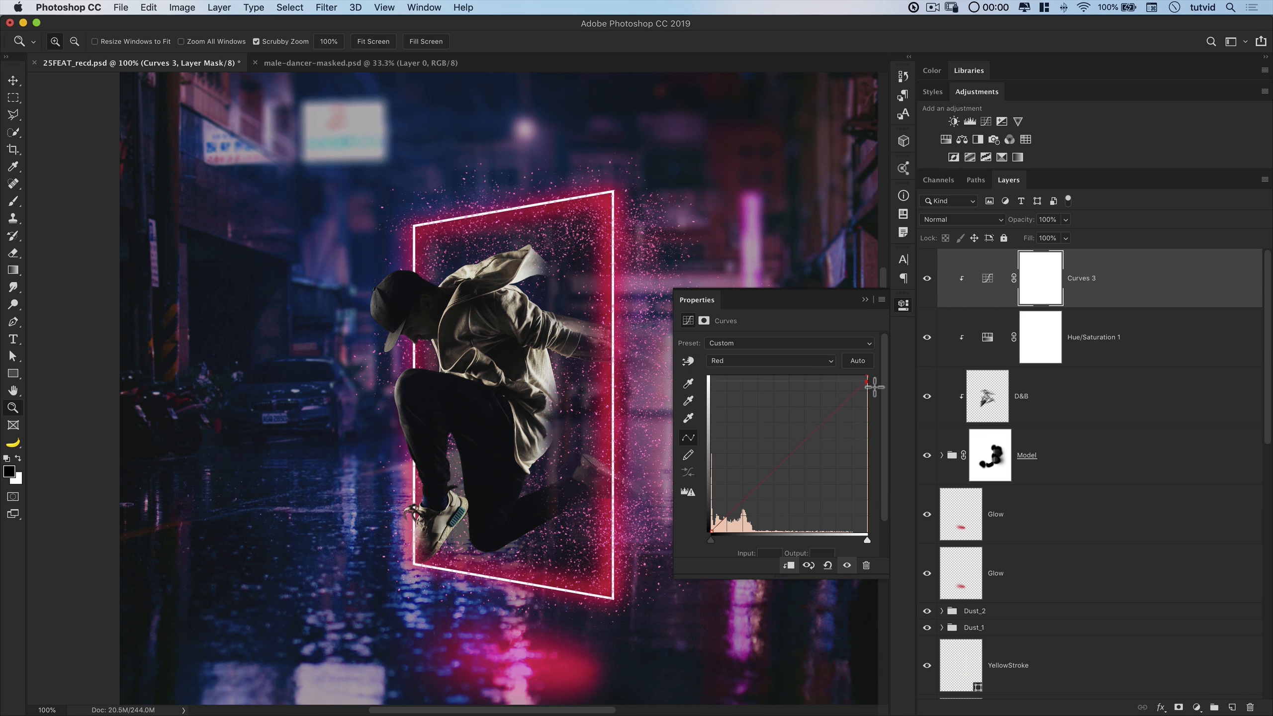
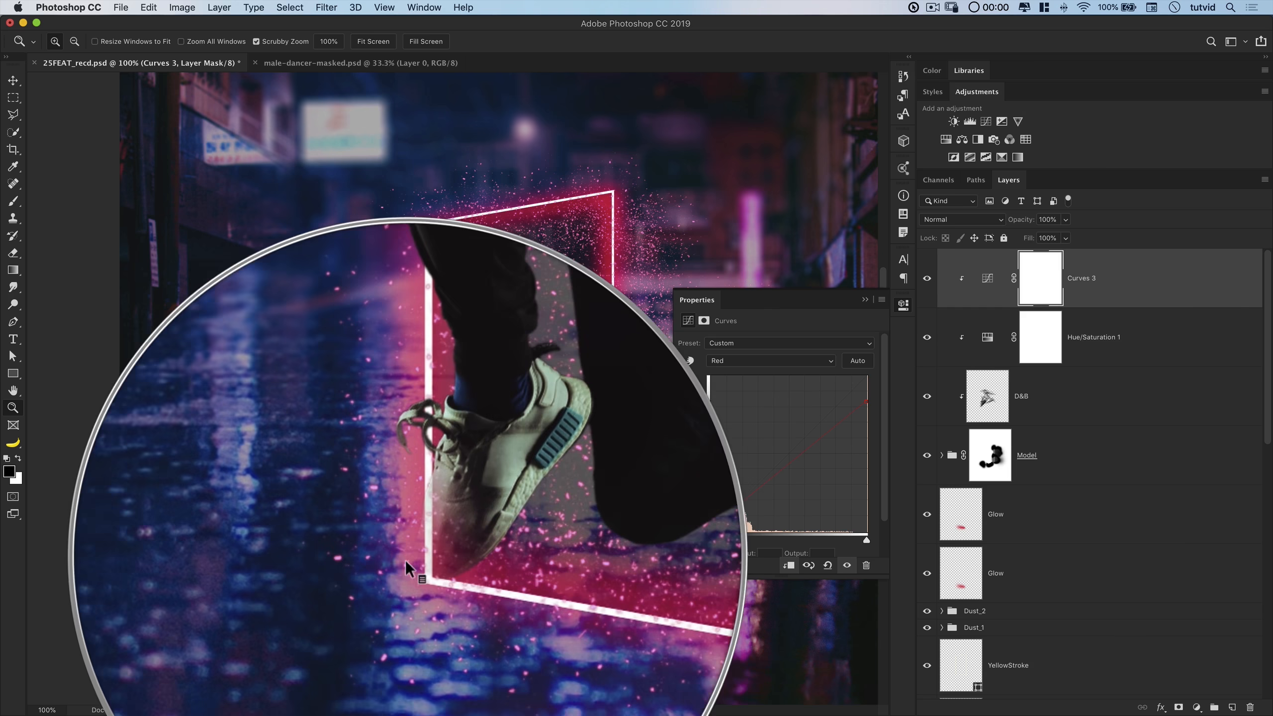
Paint white on the Model group's mask around the front shoe to reveal its toe over the portal's lower corner
{"action": "left_click", "coordinate": [995, 471]}
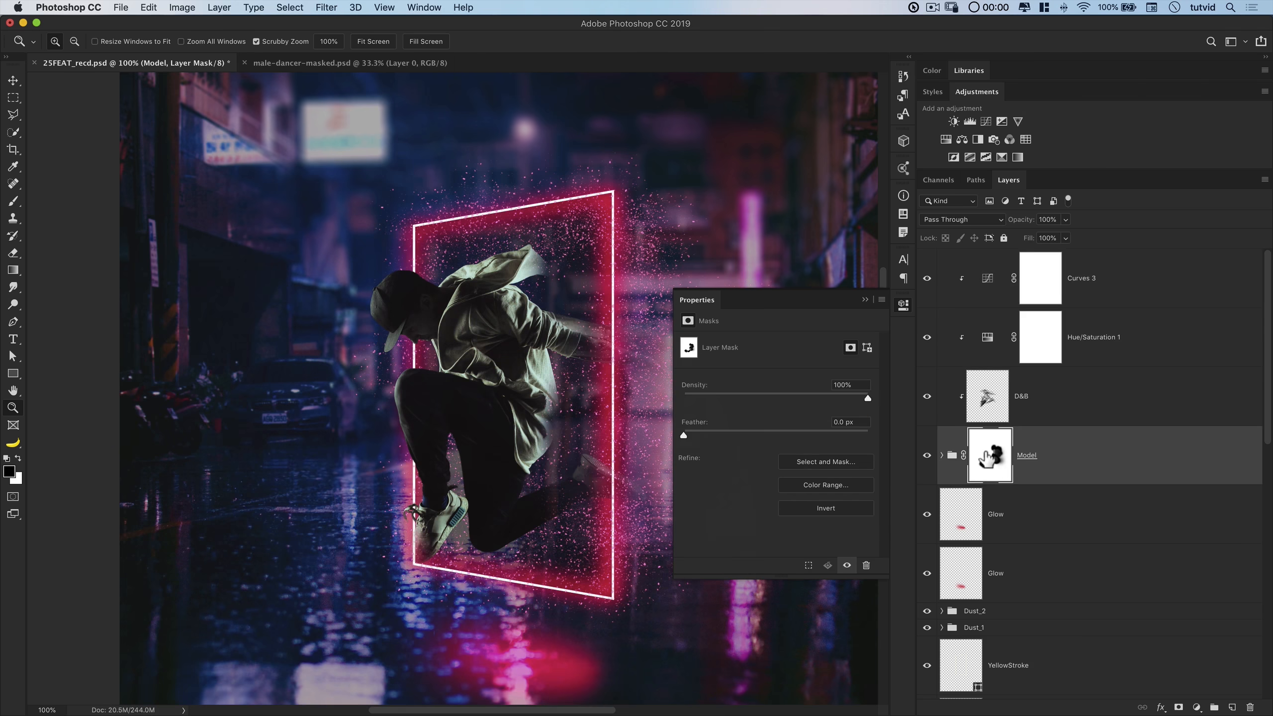
{"action": "left_click", "coordinate": [30, 200]}
{"action": "left_click", "coordinate": [14, 201]}
{"action": "key", "text": "super+minus"}
{"action": "mouse_move", "coordinate": [428, 431]}
{"action": "left_mouse_down"}
{"action": "mouse_move", "coordinate": [318, 250]}
{"action": "mouse_move", "coordinate": [253, 249]}
{"action": "left_mouse_up"}
{"action": "key", "text": "x"}
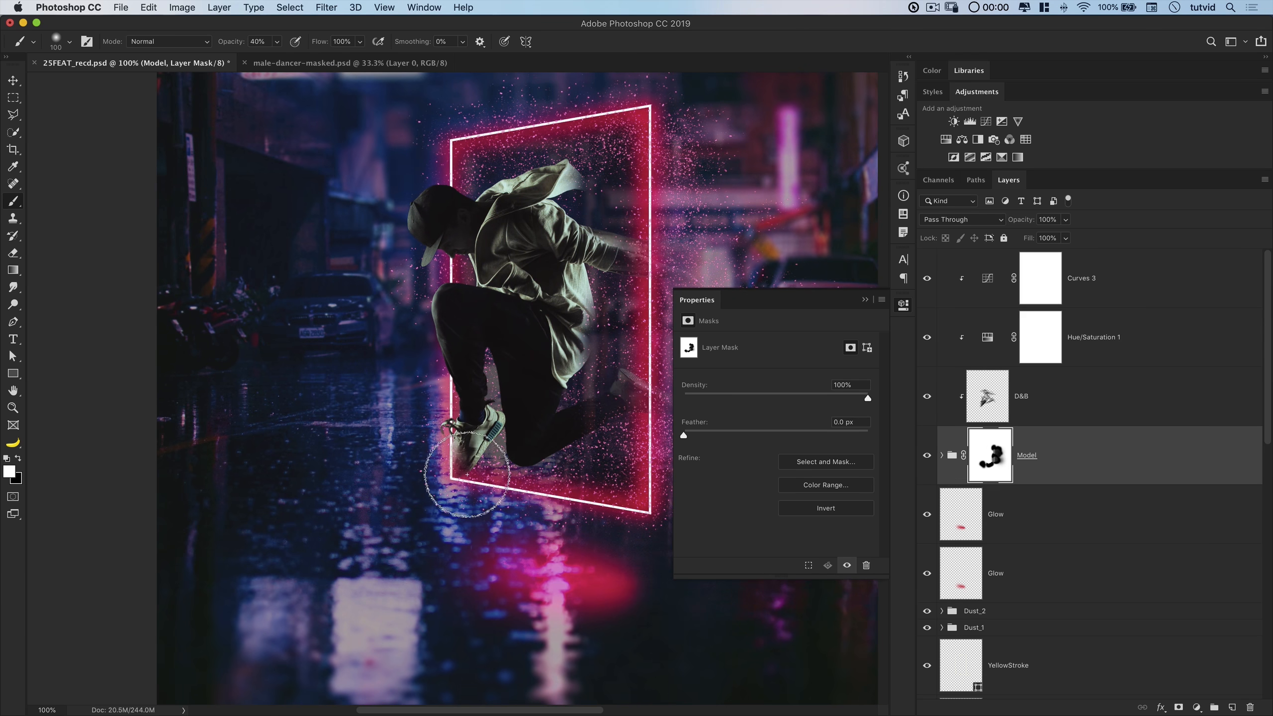
{"action": "mouse_move", "coordinate": [453, 464]}
{"action": "left_mouse_down"}
{"action": "mouse_move", "coordinate": [433, 500]}
{"action": "mouse_move", "coordinate": [470, 451]}
{"action": "left_mouse_up"}
{"action": "left_click_drag", "start_coordinate": [503, 492], "coordinate": [459, 498]}
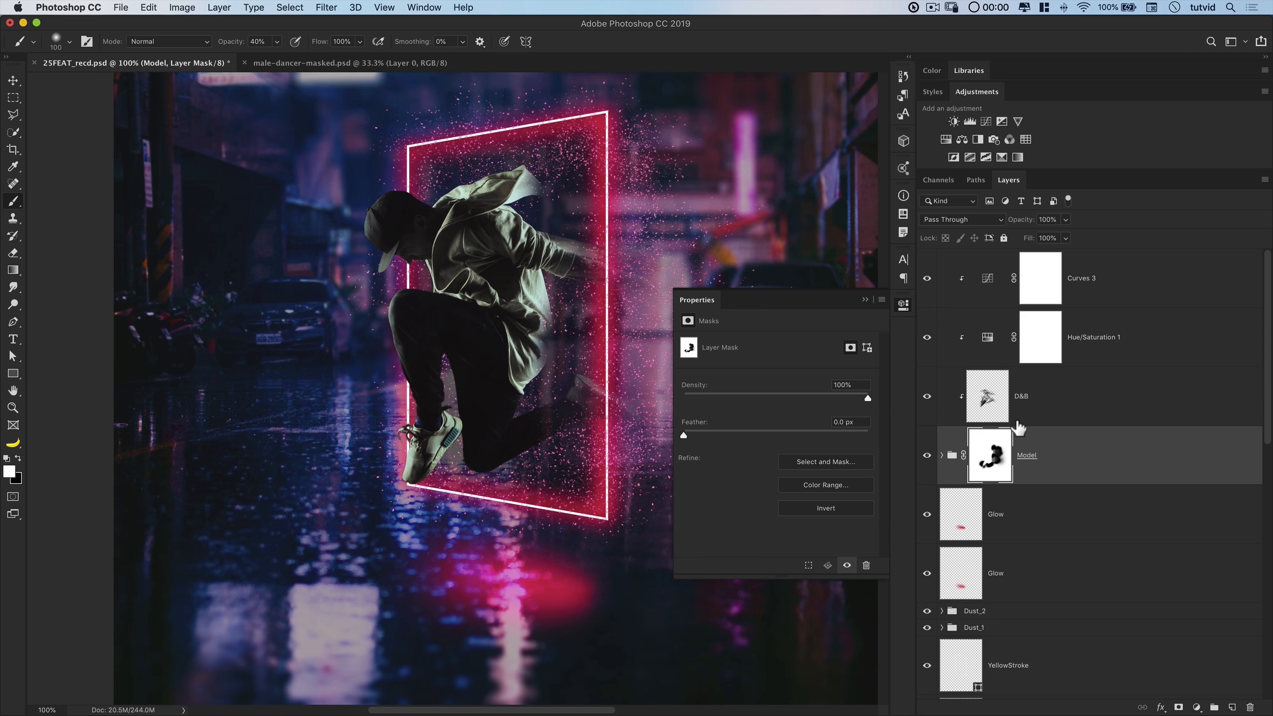
Paint more black shading over the model's lower legs on the D&B layer
{"action": "left_click", "coordinate": [985, 401]}
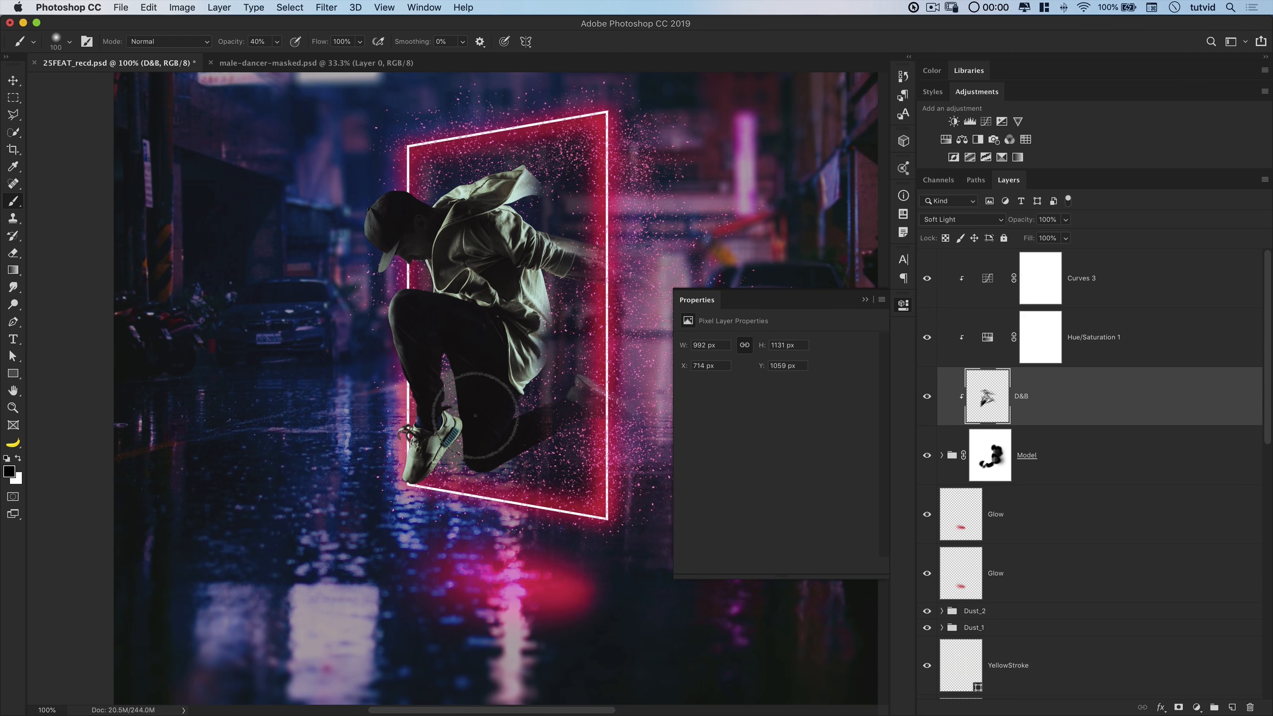
{"action": "left_click_drag", "start_coordinate": [490, 431], "coordinate": [456, 494]}
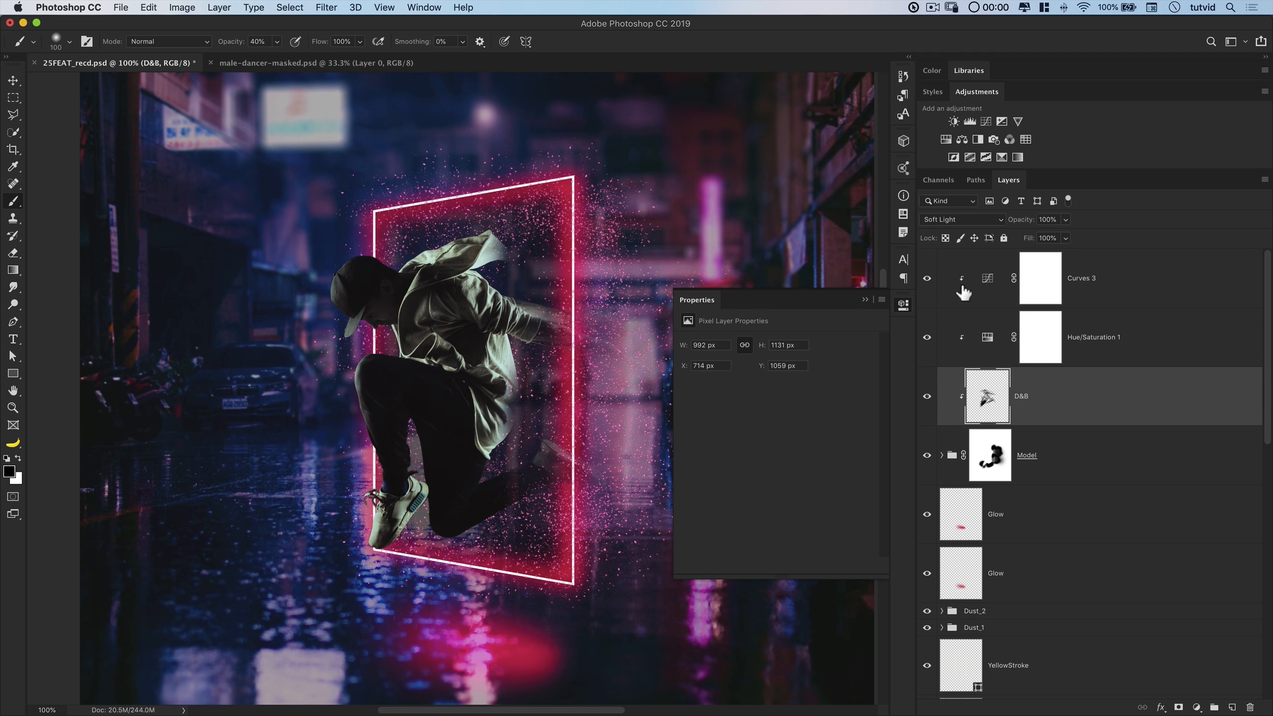
Lower the Green channel's white point in the Curves 3 adjustment and add a midtone point to fine-tune the green
{"action": "left_click", "coordinate": [1000, 276]}
{"action": "left_click", "coordinate": [735, 360]}
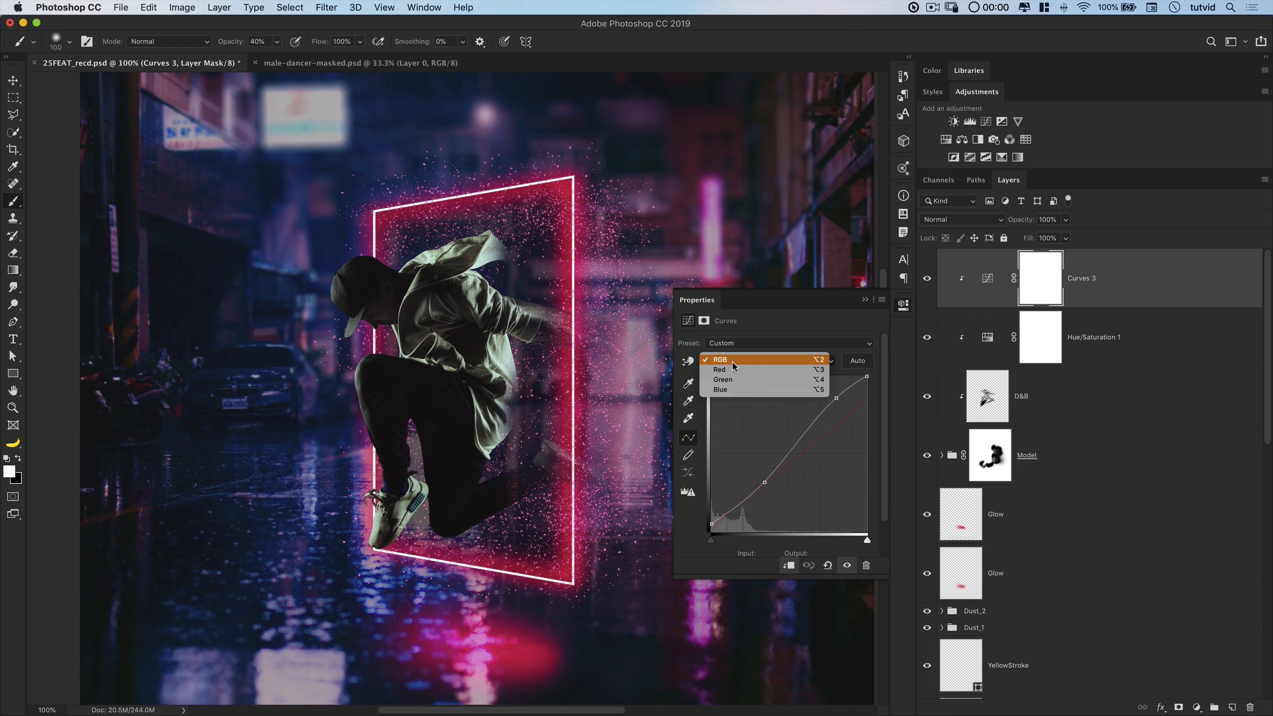
{"action": "left_click", "coordinate": [730, 380]}
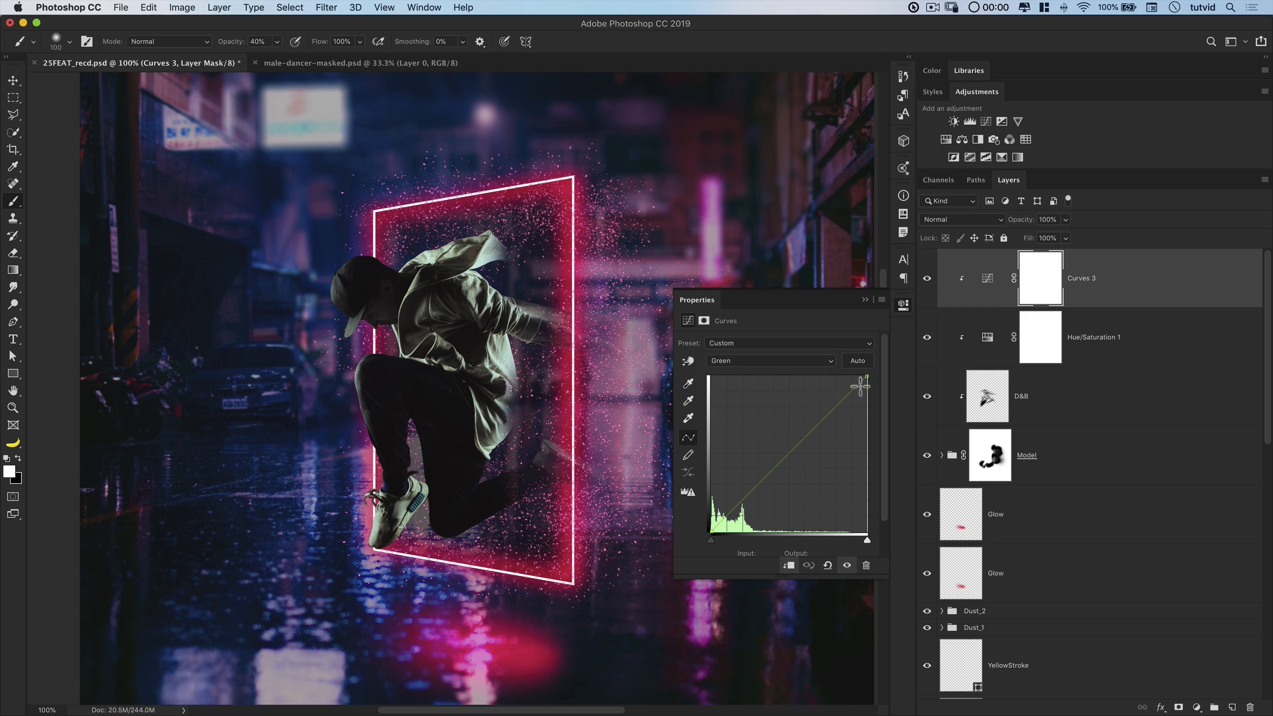
{"action": "left_click_drag", "start_coordinate": [870, 384], "coordinate": [876, 411]}
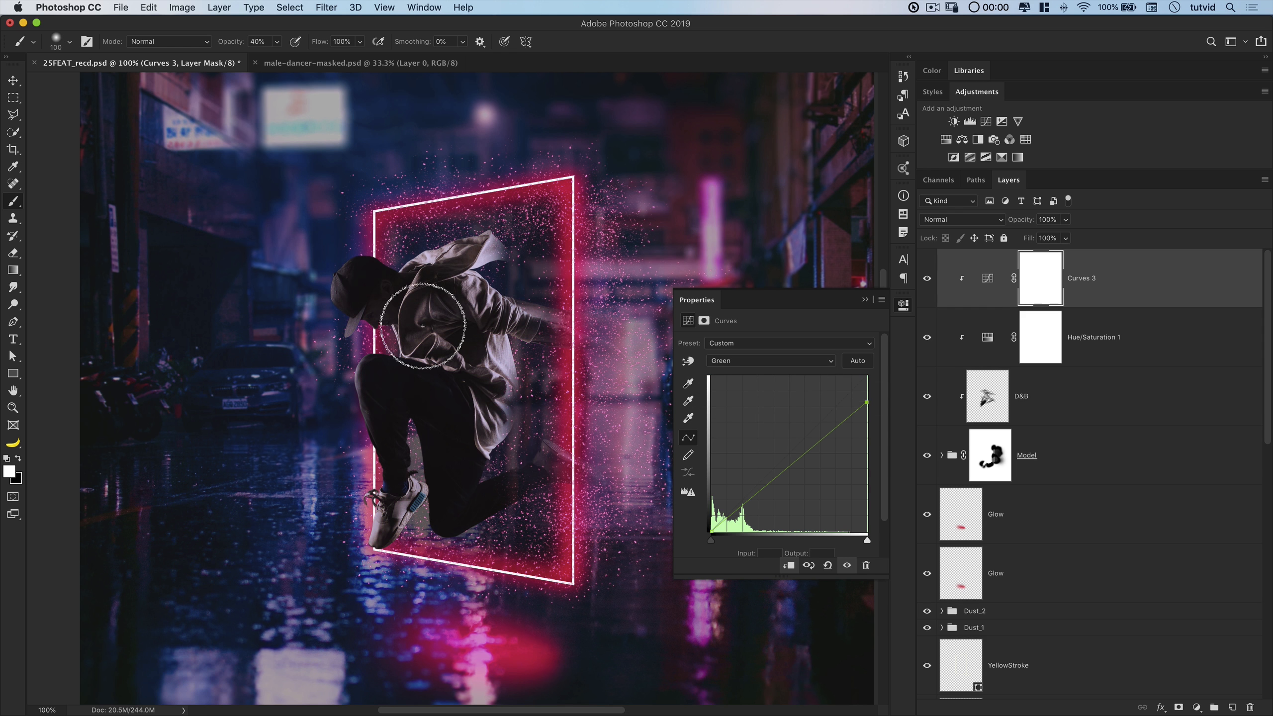
{"action": "left_click", "coordinate": [801, 455]}
{"action": "left_click_drag", "start_coordinate": [807, 455], "coordinate": [804, 457]}
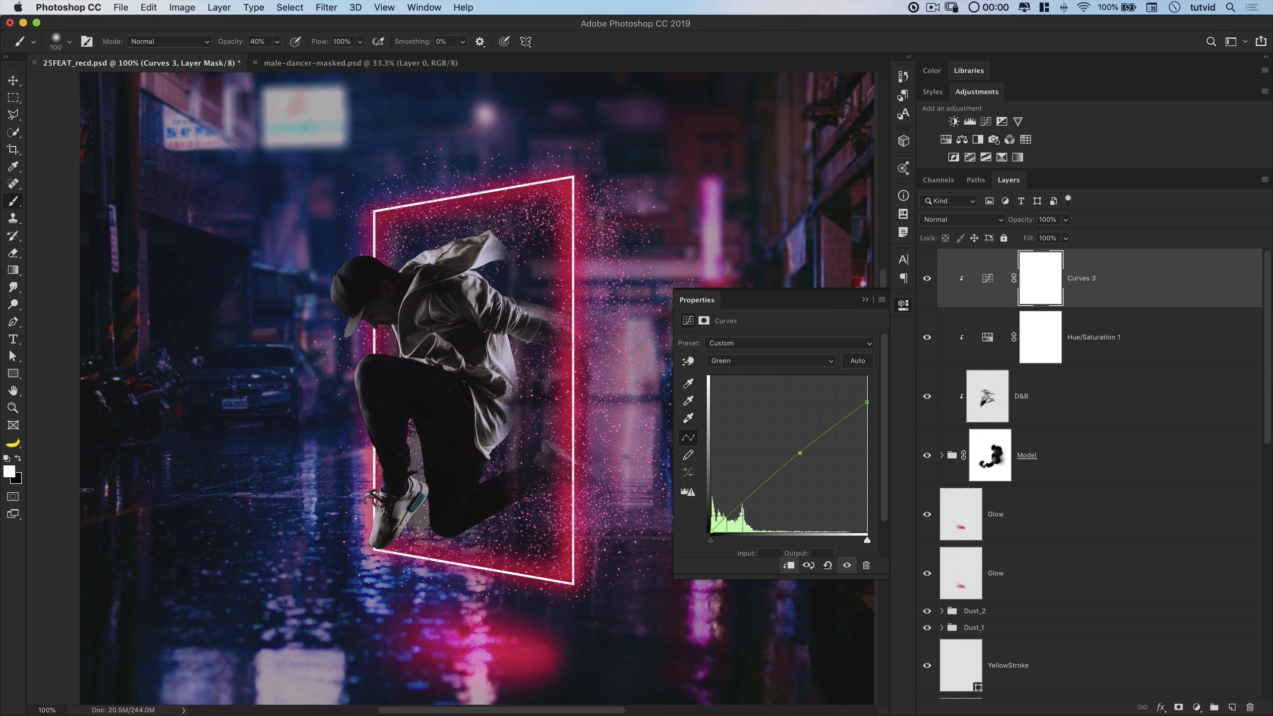
Move the Blue channel's white point inward in Curves 3 to cool the model, and compare the adjustment on and off
{"action": "left_click", "coordinate": [771, 361]}
{"action": "left_click", "coordinate": [732, 379]}
{"action": "left_click_drag", "start_coordinate": [868, 381], "coordinate": [851, 377]}
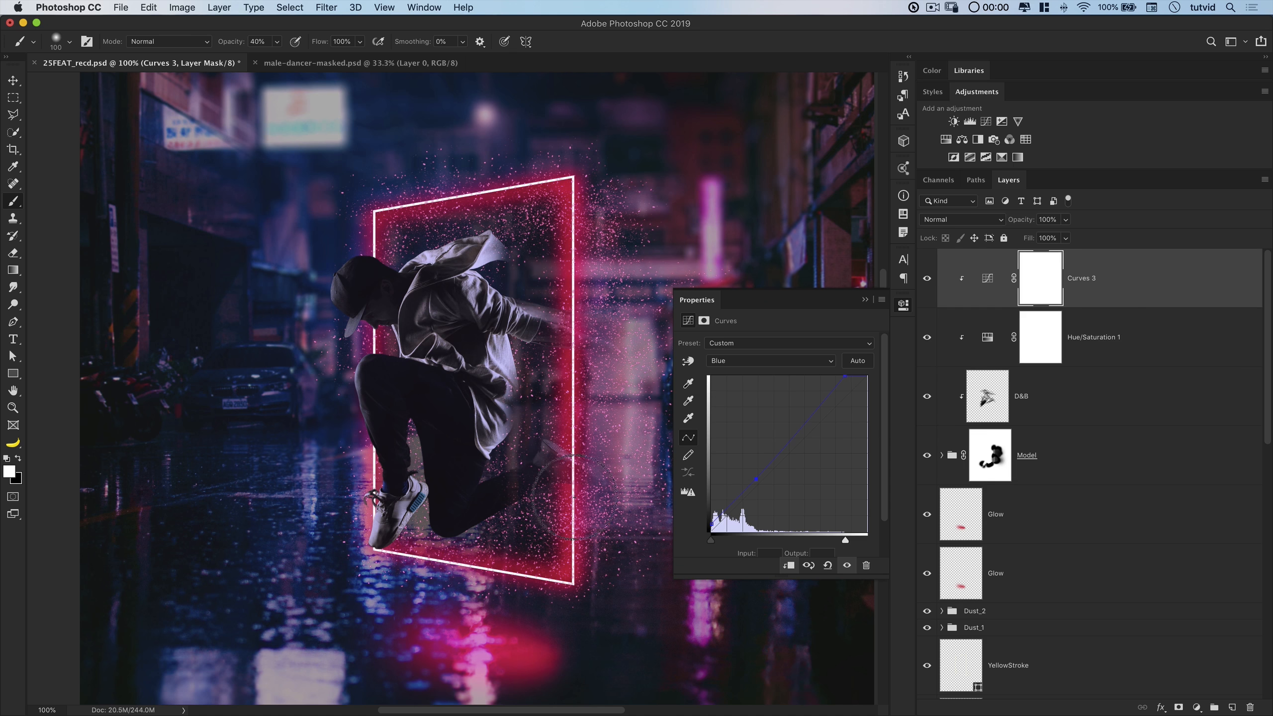
{"action": "left_click", "coordinate": [927, 280]}
{"action": "left_click", "coordinate": [927, 280]}
{"action": "left_click", "coordinate": [903, 306]}
Add a second Curves adjustment clipped to the model and move its Red channel white point inward to tint him red
{"action": "left_click", "coordinate": [985, 122]}
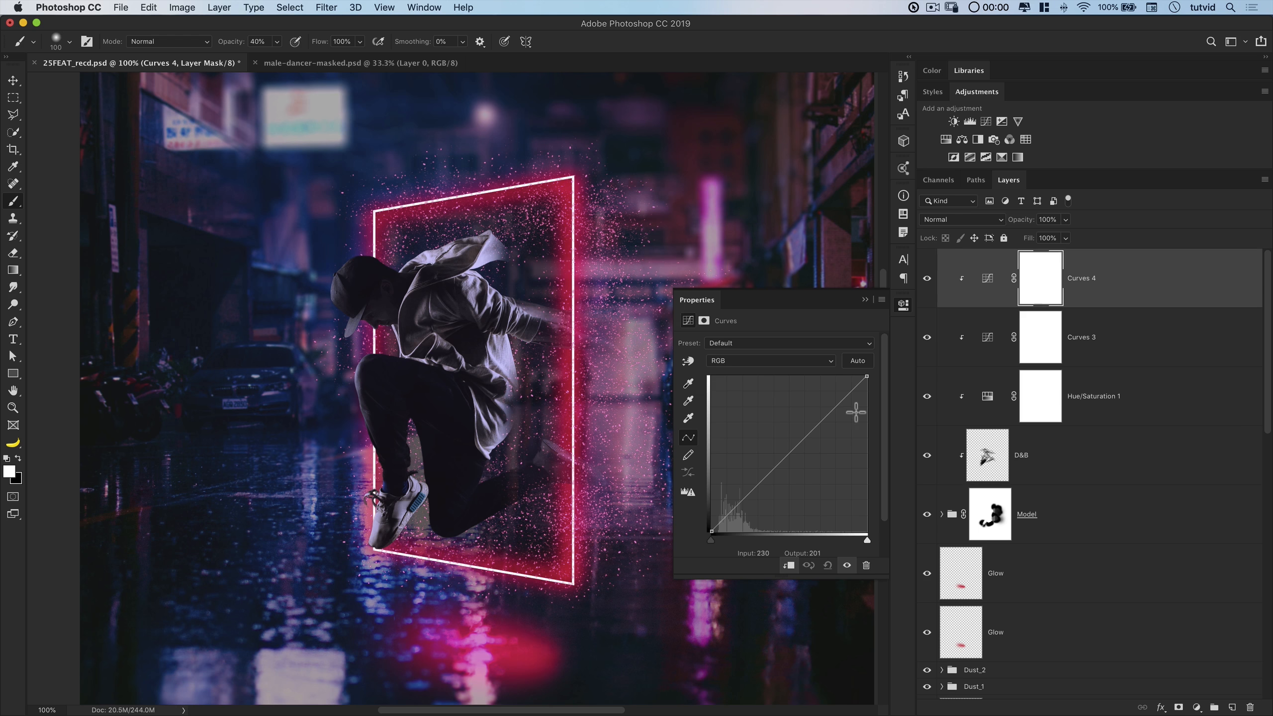
{"action": "left_click", "coordinate": [732, 362]}
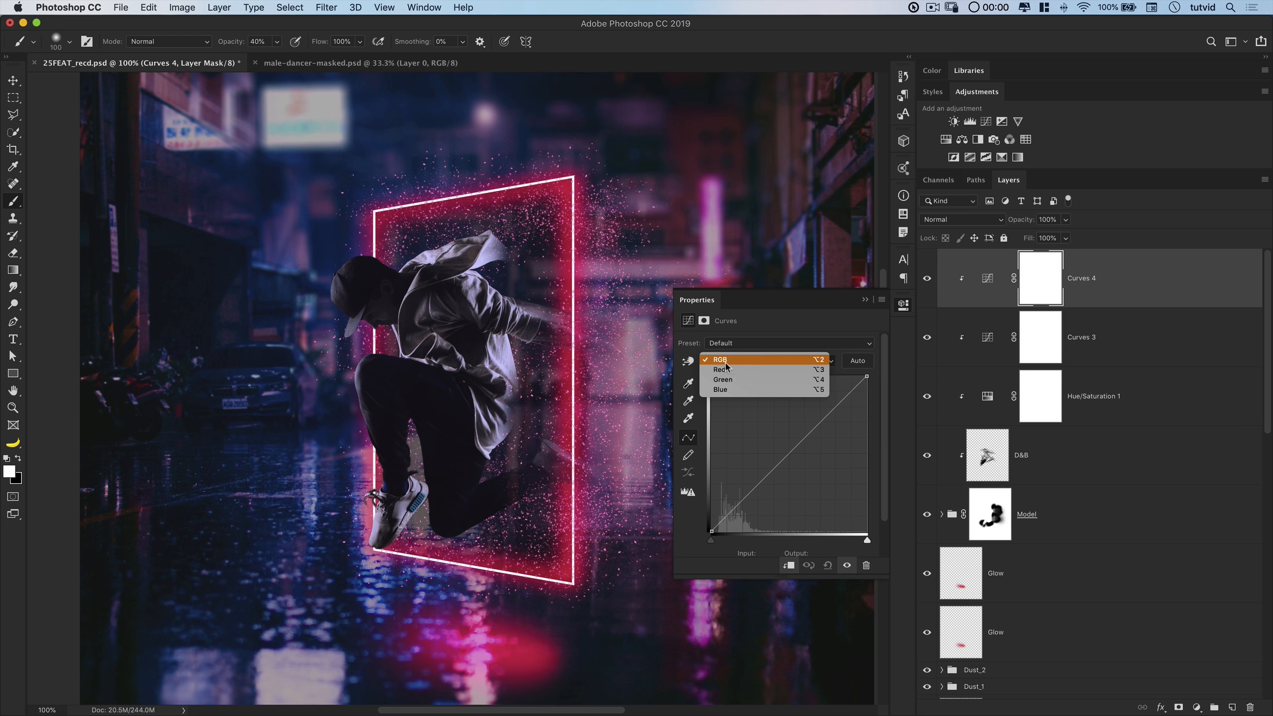
{"action": "left_click", "coordinate": [735, 369]}
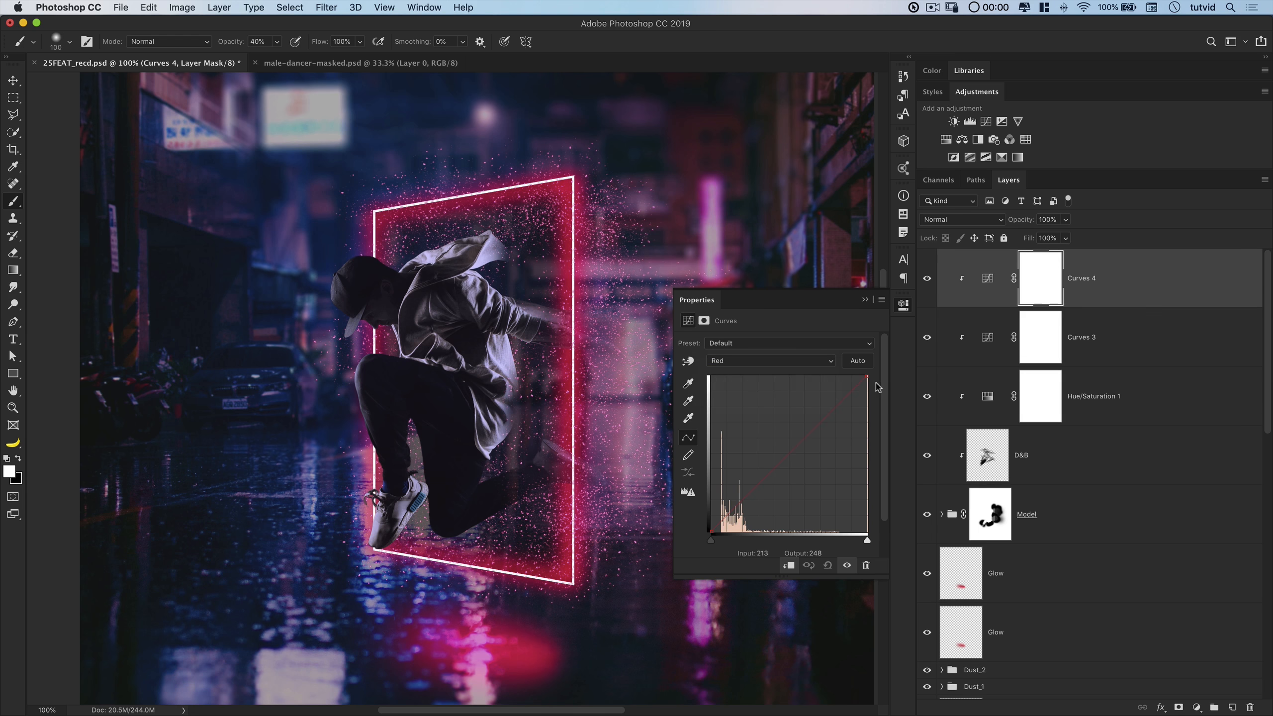
{"action": "left_click_drag", "start_coordinate": [868, 380], "coordinate": [826, 376]}
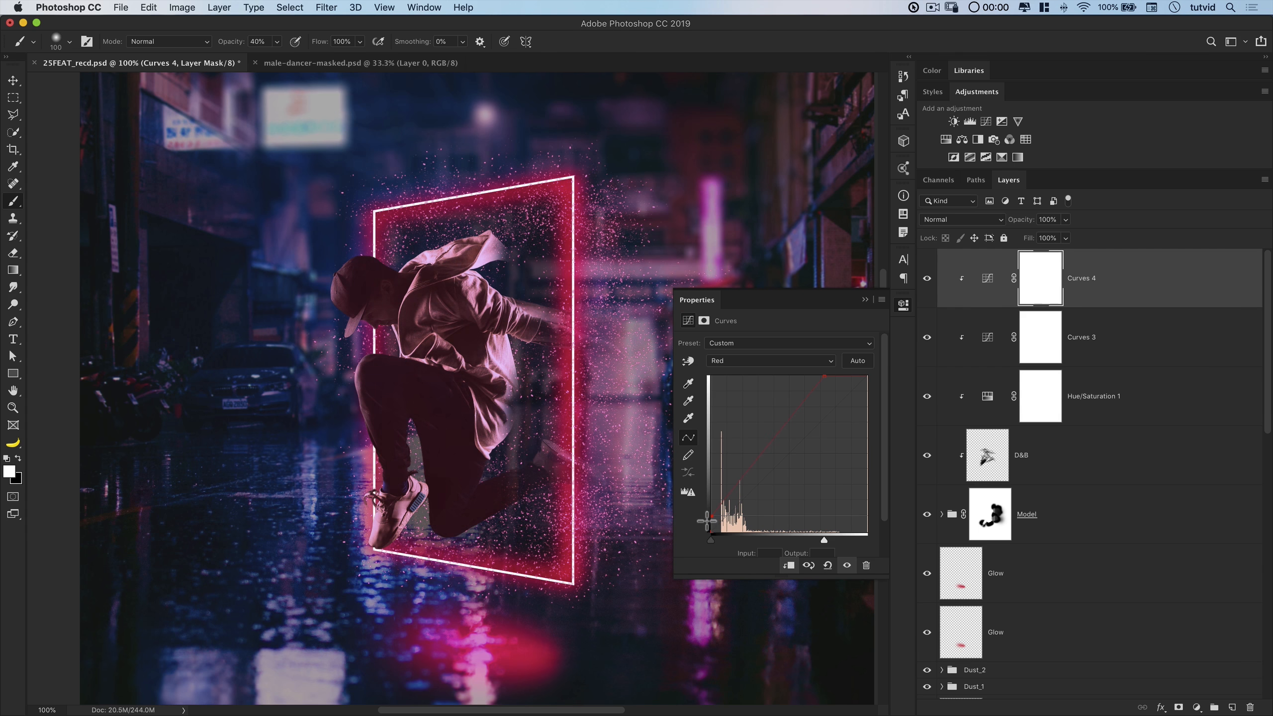
Lower the Green channel's white point in Curves 4 and pull its midtones down with an added curve point
{"action": "left_click", "coordinate": [785, 366]}
{"action": "left_click", "coordinate": [786, 373]}
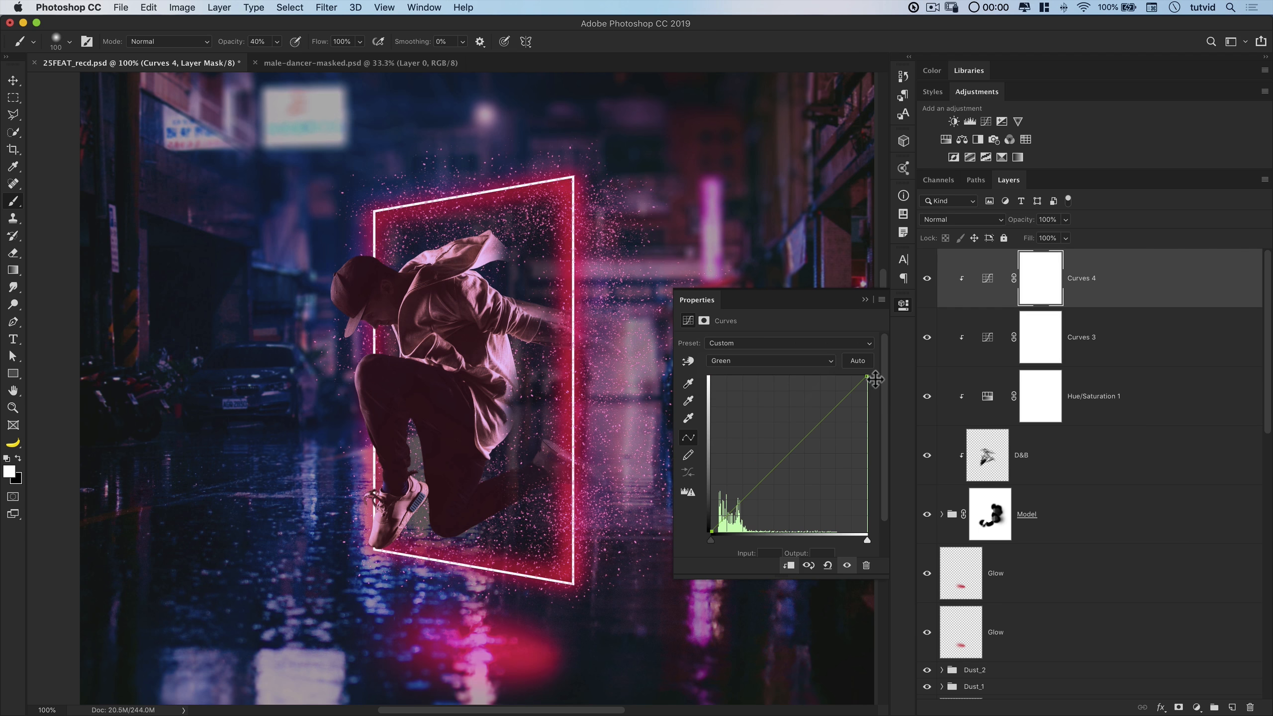
{"action": "left_click_drag", "start_coordinate": [872, 382], "coordinate": [874, 405]}
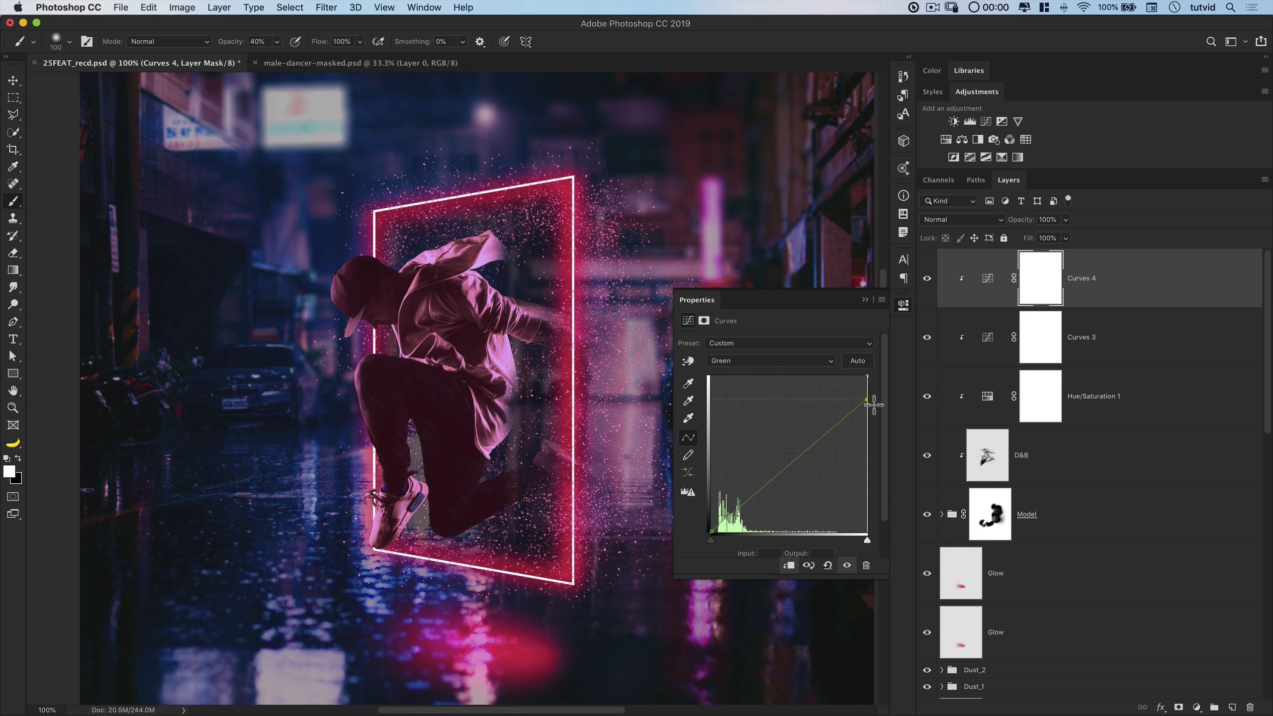
{"action": "left_click_drag", "start_coordinate": [809, 448], "coordinate": [813, 468]}
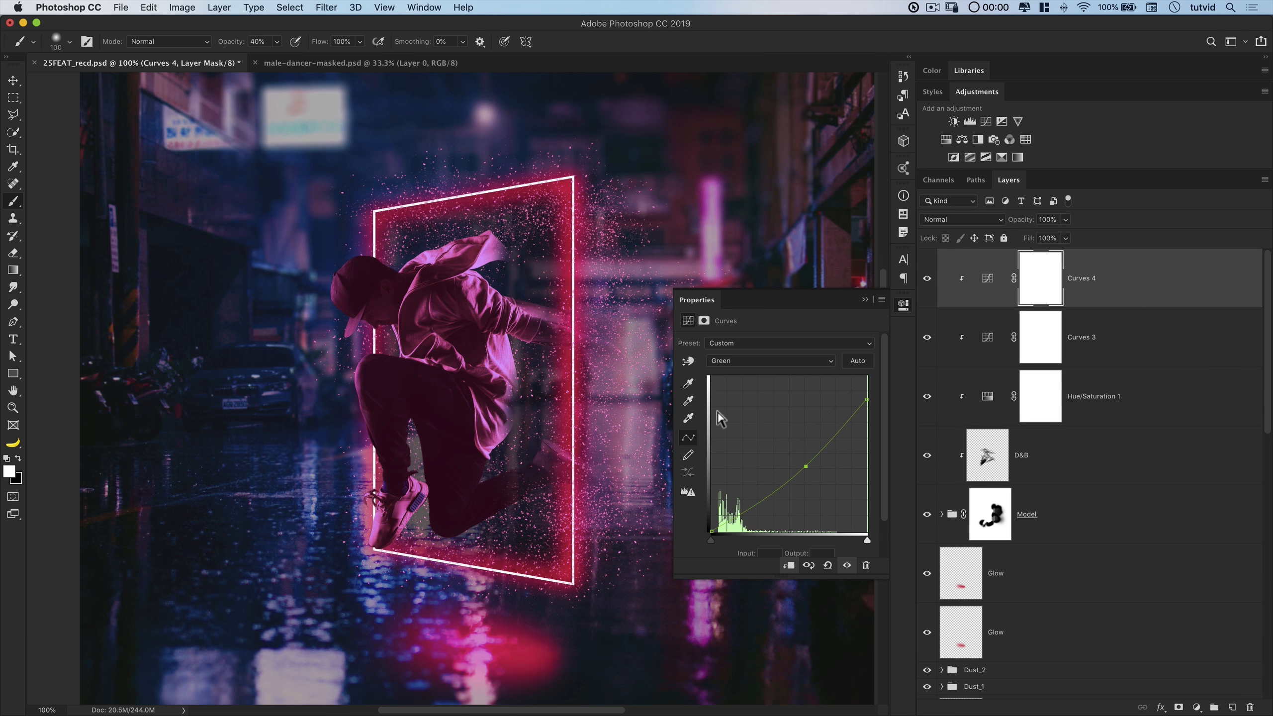
Lower the Blue channel's white point and shift its black point inward in Curves 4, and invert the adjustment's mask to black
{"action": "left_click", "coordinate": [785, 361]}
{"action": "left_click", "coordinate": [784, 371]}
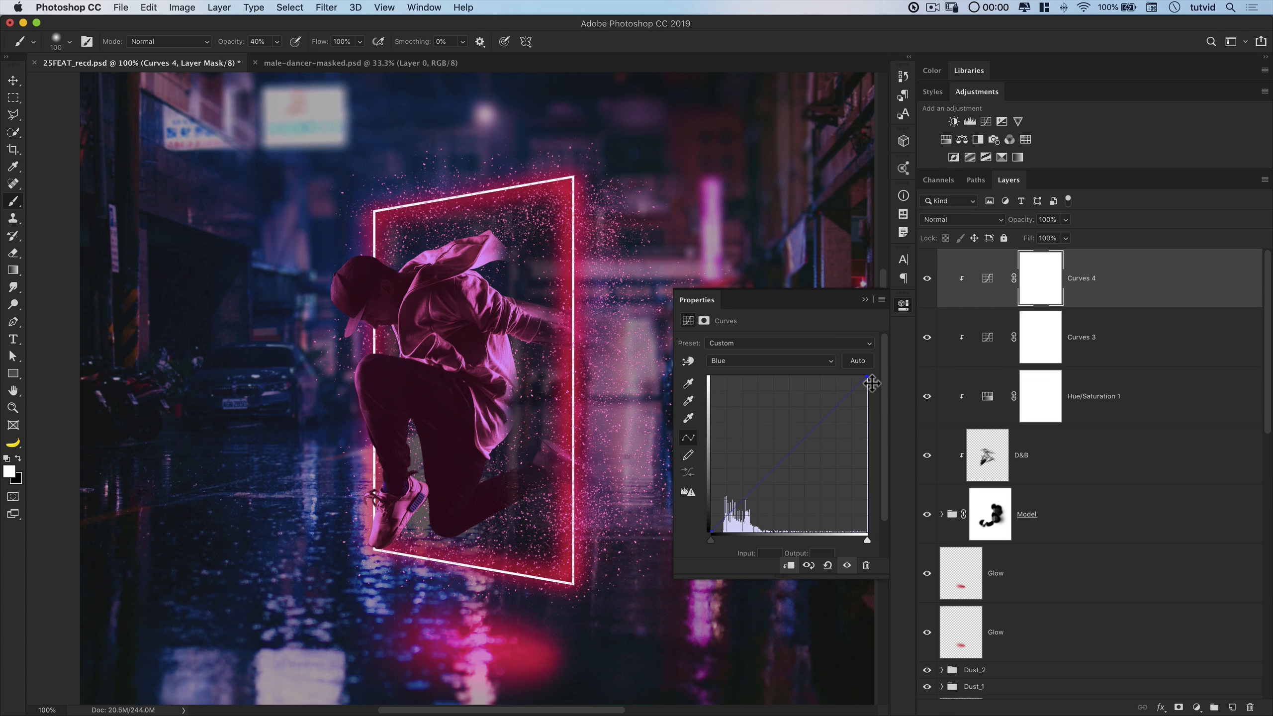
{"action": "left_click_drag", "start_coordinate": [872, 382], "coordinate": [877, 396]}
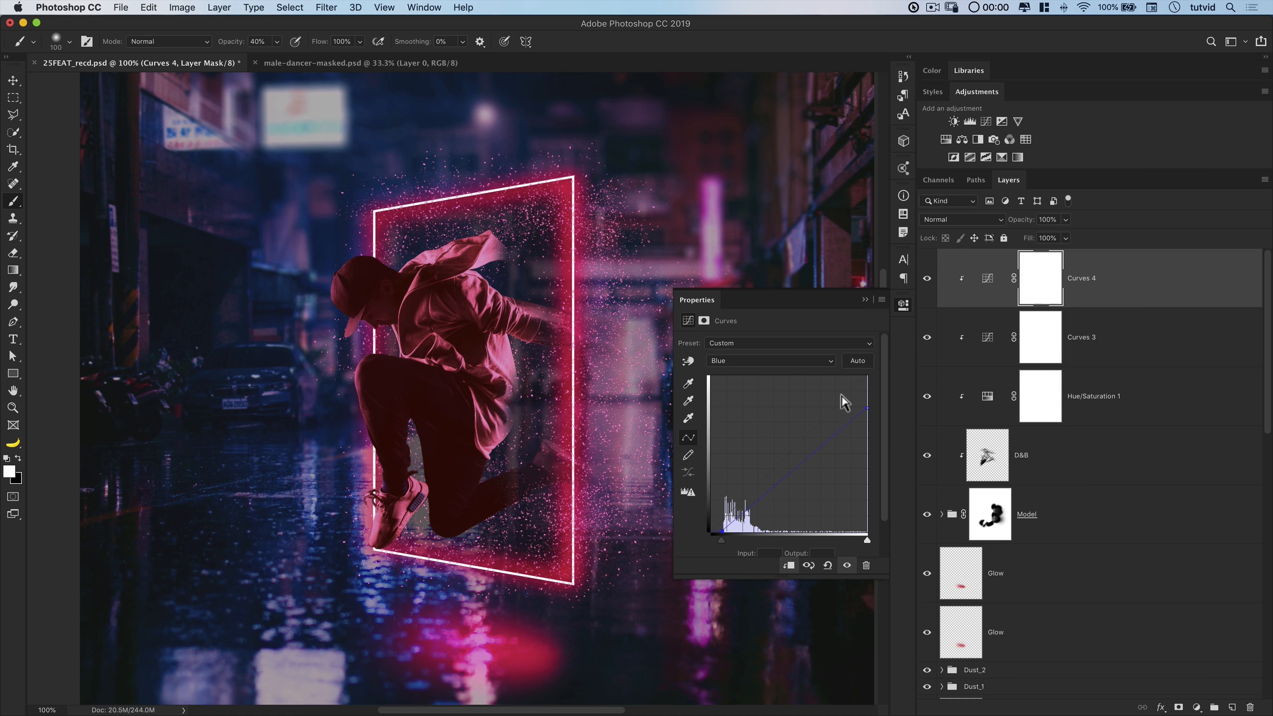
{"action": "left_click", "coordinate": [903, 305]}
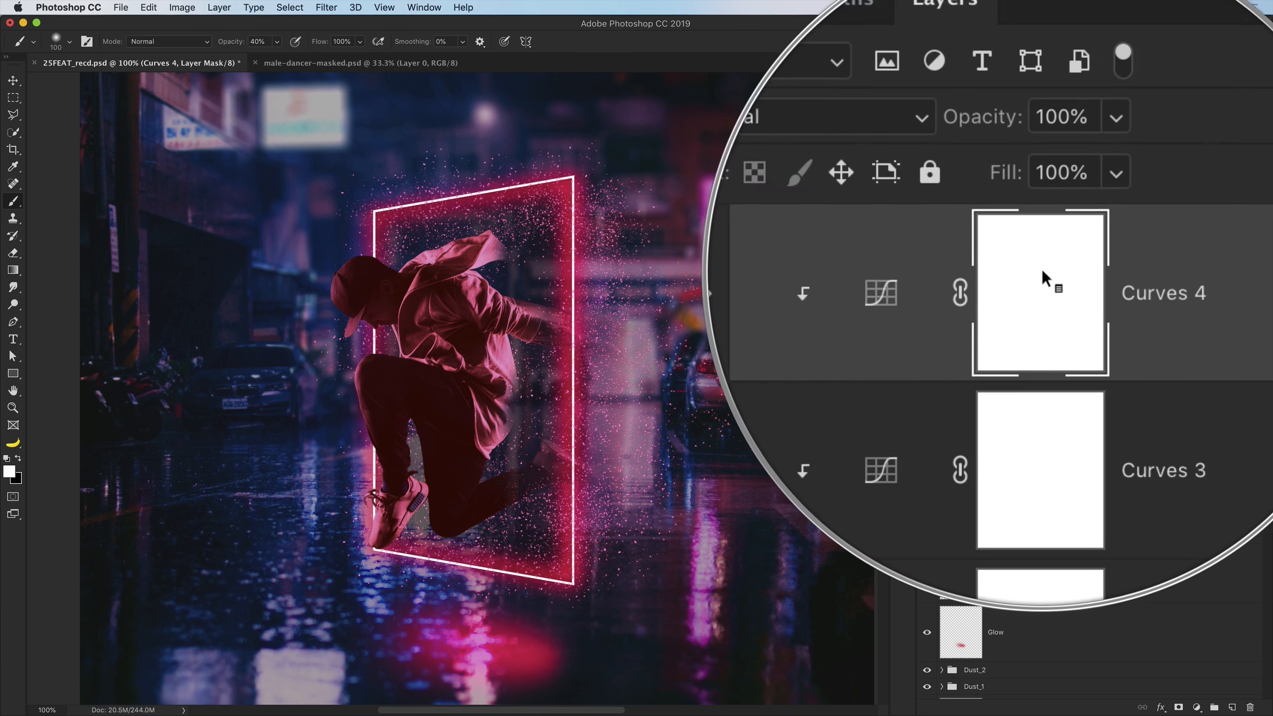
{"action": "key", "text": "ctrl+i"}
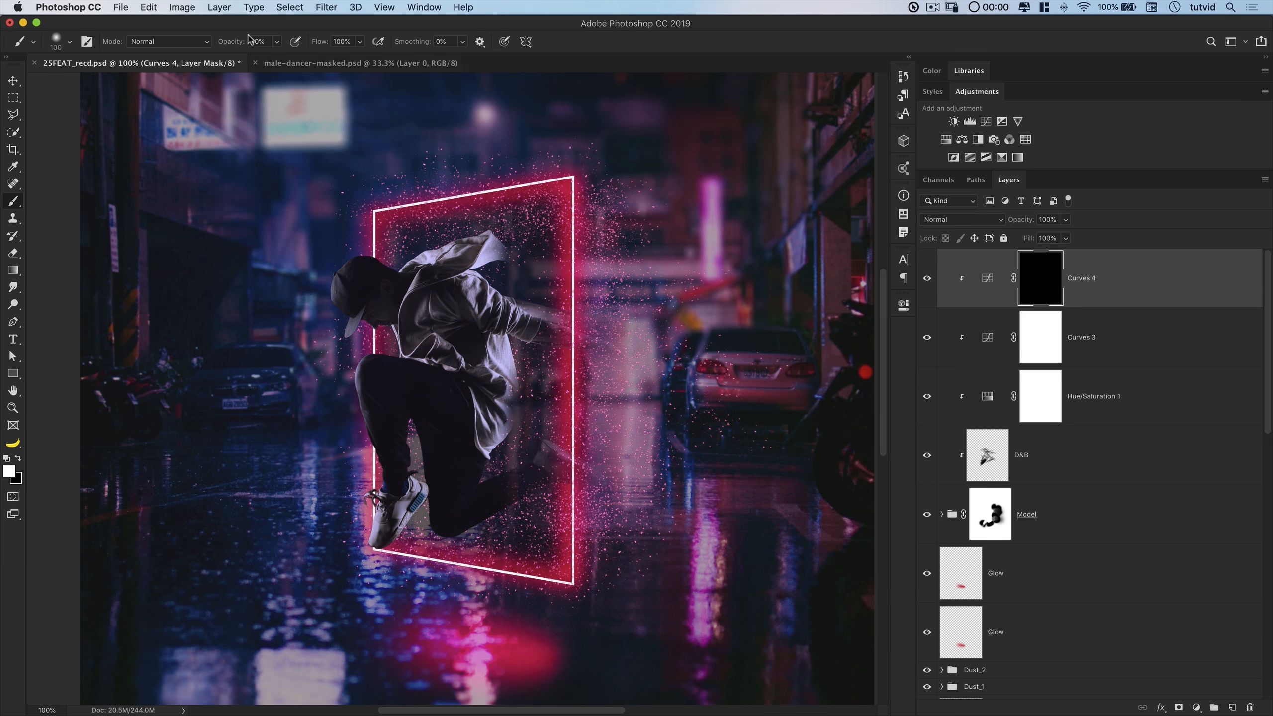
Enable Shape Dynamics for the soft brush with size jitter at 100% and roundness jitter at 54%
{"action": "left_click", "coordinate": [86, 42]}
{"action": "left_click", "coordinate": [80, 180]}
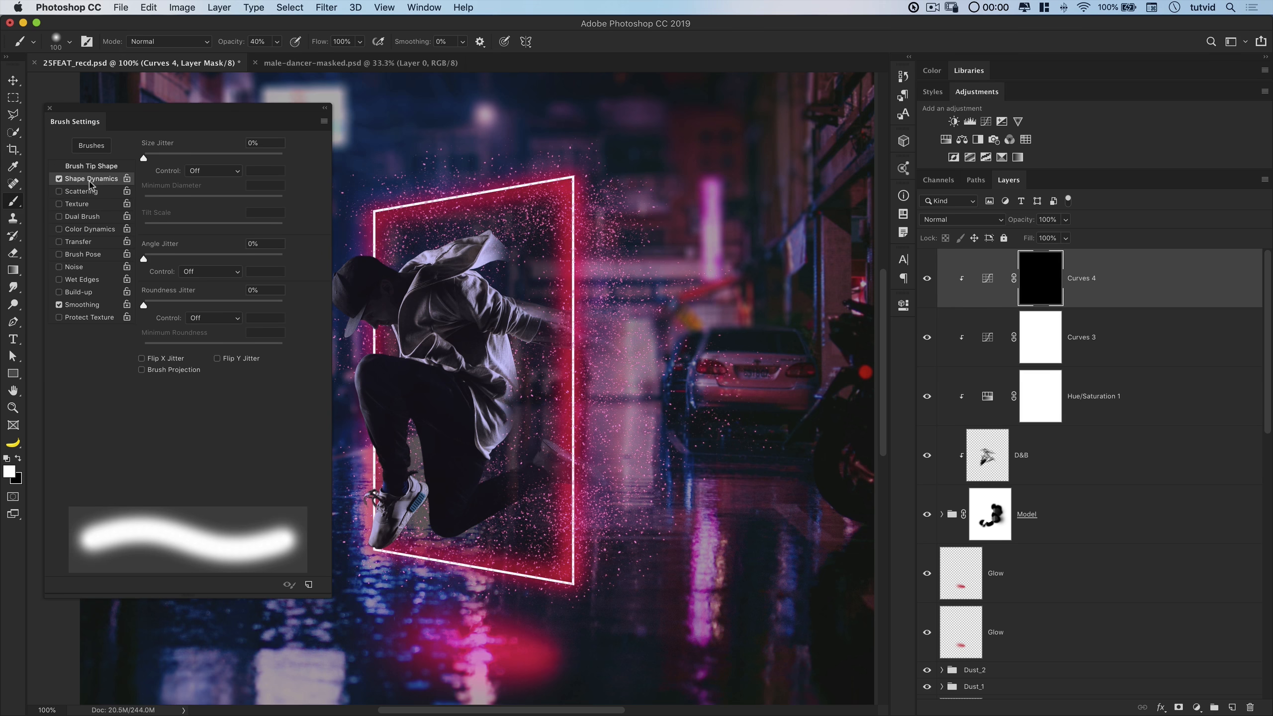
{"action": "left_click_drag", "start_coordinate": [145, 157], "coordinate": [303, 169]}
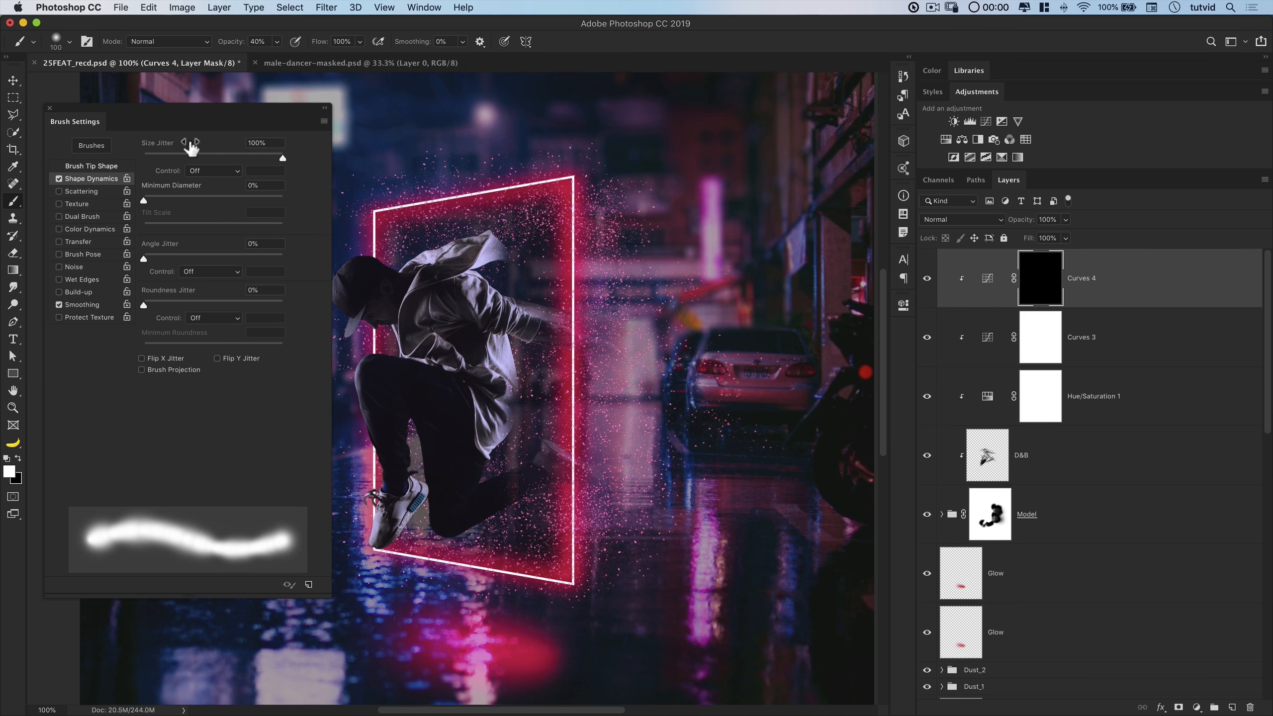
{"action": "mouse_move", "coordinate": [144, 305]}
{"action": "left_mouse_down"}
{"action": "mouse_move", "coordinate": [236, 304]}
{"action": "mouse_move", "coordinate": [219, 305]}
{"action": "left_mouse_up"}
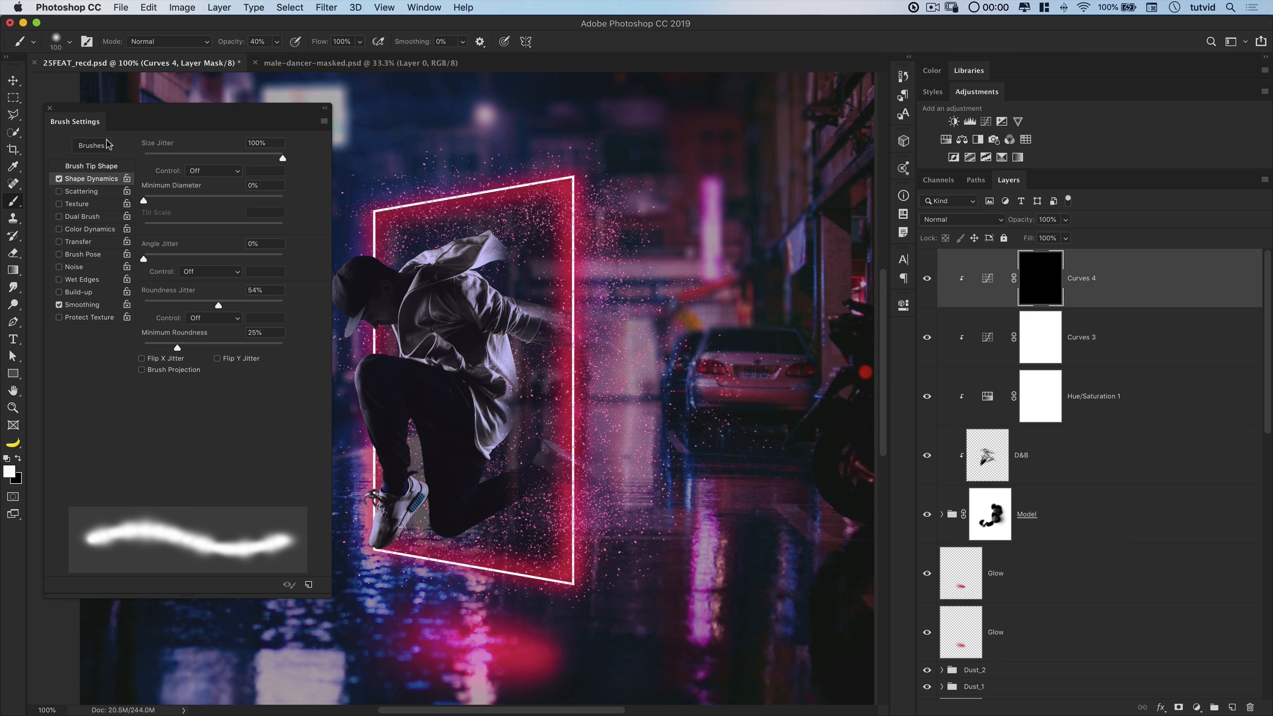
{"action": "left_click", "coordinate": [50, 109]}
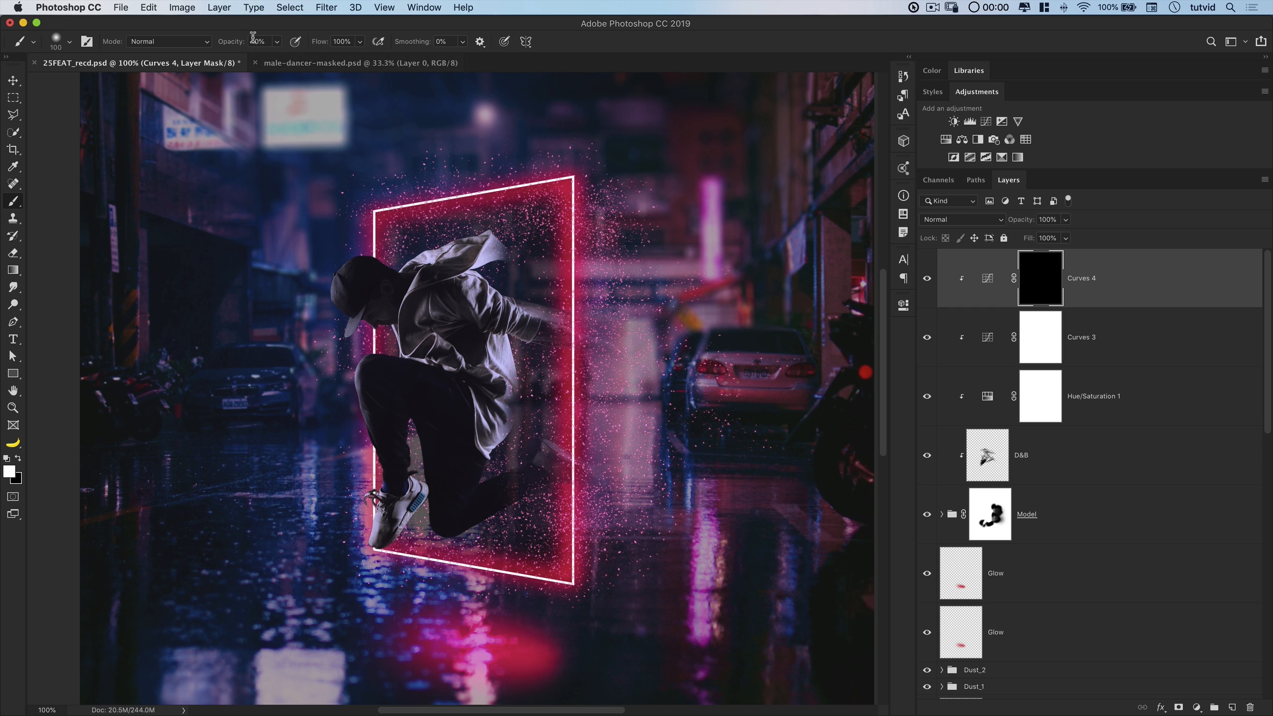
Paint white at 40% opacity on the Curves 4 mask over the model's hood, jacket back, arm, cap and lower legs
{"action": "key", "text": "["}
{"action": "key", "text": "["}
{"action": "key", "text": "["}
{"action": "key", "text": "["}
{"action": "mouse_move", "coordinate": [410, 260]}
{"action": "left_mouse_down"}
{"action": "mouse_move", "coordinate": [535, 265]}
{"action": "mouse_move", "coordinate": [401, 263]}
{"action": "left_mouse_up"}
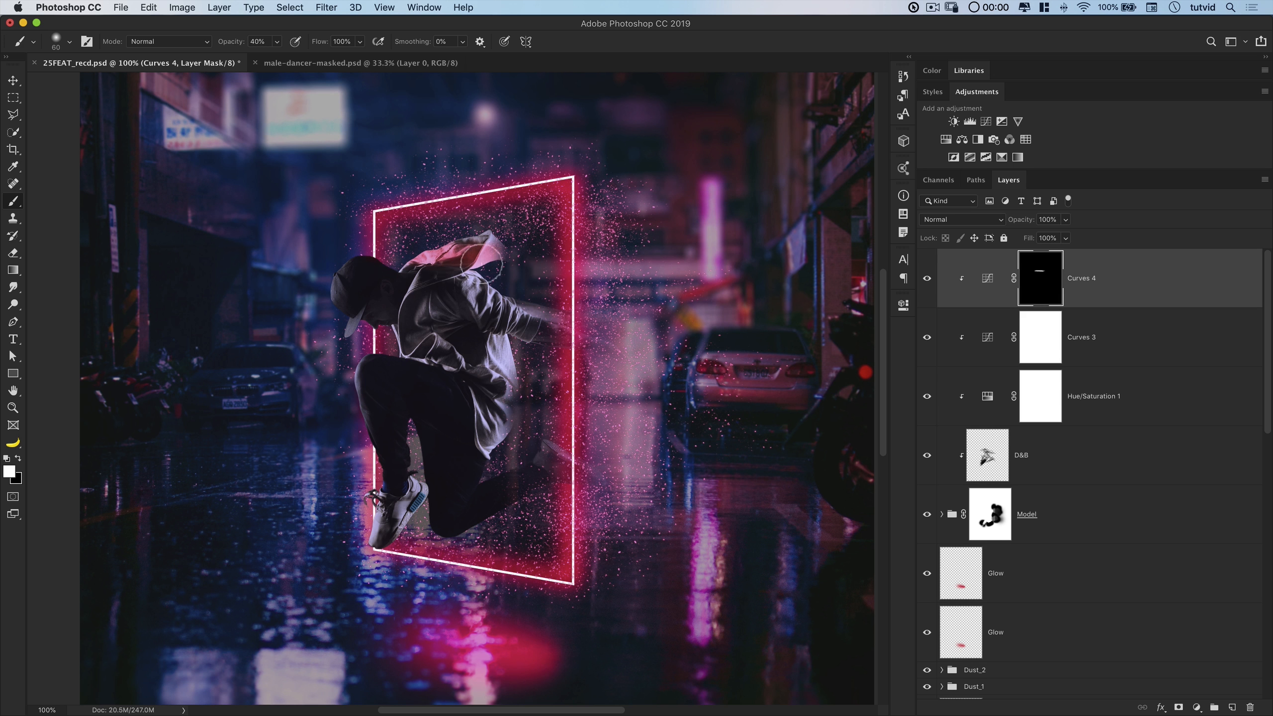
{"action": "left_click_drag", "start_coordinate": [493, 276], "coordinate": [483, 344]}
{"action": "left_click_drag", "start_coordinate": [518, 293], "coordinate": [533, 400]}
{"action": "left_click_drag", "start_coordinate": [547, 329], "coordinate": [586, 347]}
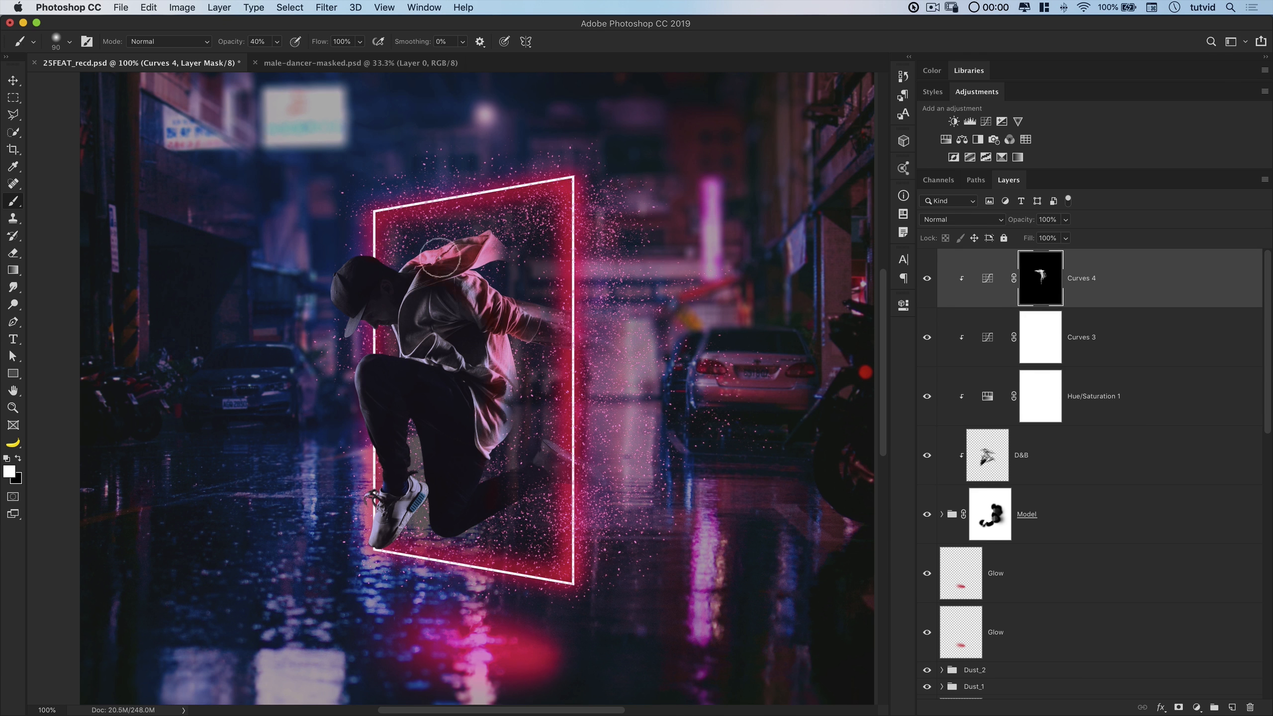
{"action": "mouse_move", "coordinate": [349, 263]}
{"action": "left_mouse_down"}
{"action": "mouse_move", "coordinate": [441, 291]}
{"action": "mouse_move", "coordinate": [436, 273]}
{"action": "mouse_move", "coordinate": [501, 291]}
{"action": "mouse_move", "coordinate": [540, 330]}
{"action": "left_mouse_up"}
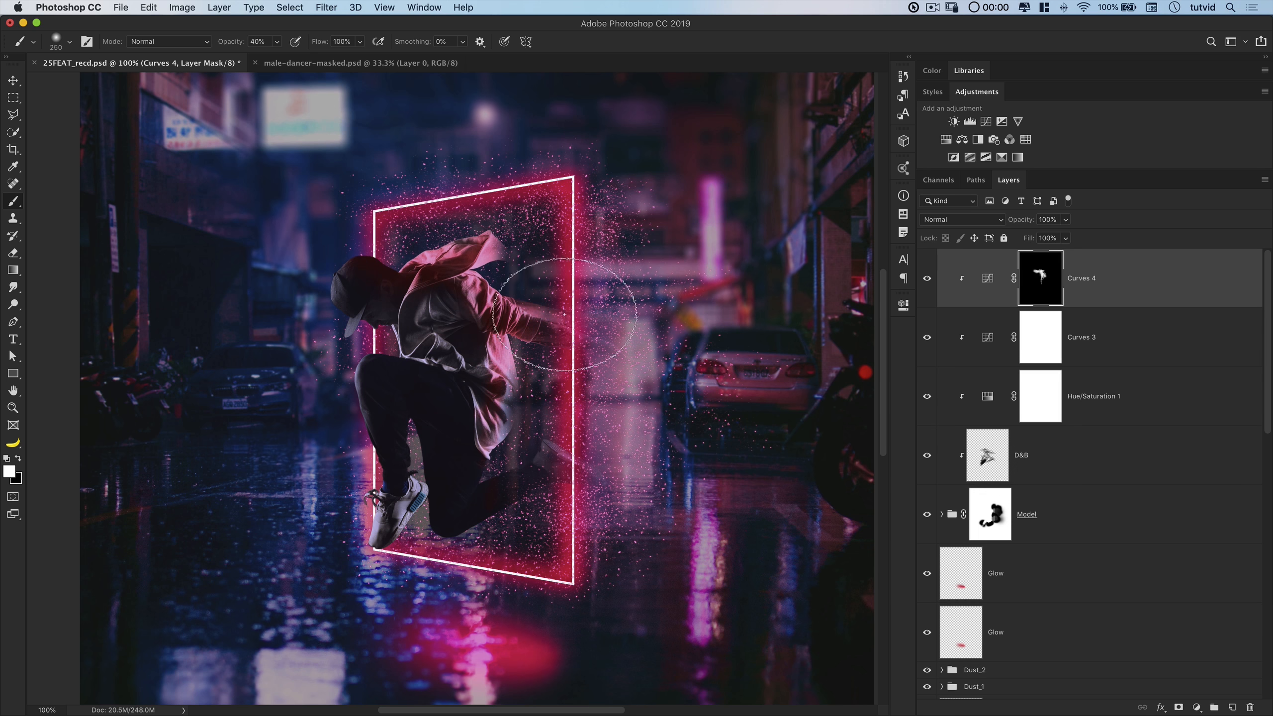
{"action": "mouse_move", "coordinate": [500, 391]}
{"action": "left_mouse_down"}
{"action": "mouse_move", "coordinate": [449, 539]}
{"action": "mouse_move", "coordinate": [510, 432]}
{"action": "mouse_move", "coordinate": [499, 392]}
{"action": "mouse_move", "coordinate": [419, 518]}
{"action": "mouse_move", "coordinate": [377, 456]}
{"action": "mouse_move", "coordinate": [390, 502]}
{"action": "mouse_move", "coordinate": [377, 423]}
{"action": "mouse_move", "coordinate": [380, 518]}
{"action": "mouse_move", "coordinate": [450, 520]}
{"action": "mouse_move", "coordinate": [405, 513]}
{"action": "mouse_move", "coordinate": [425, 516]}
{"action": "mouse_move", "coordinate": [375, 551]}
{"action": "mouse_move", "coordinate": [392, 561]}
{"action": "mouse_move", "coordinate": [429, 533]}
{"action": "left_mouse_up"}
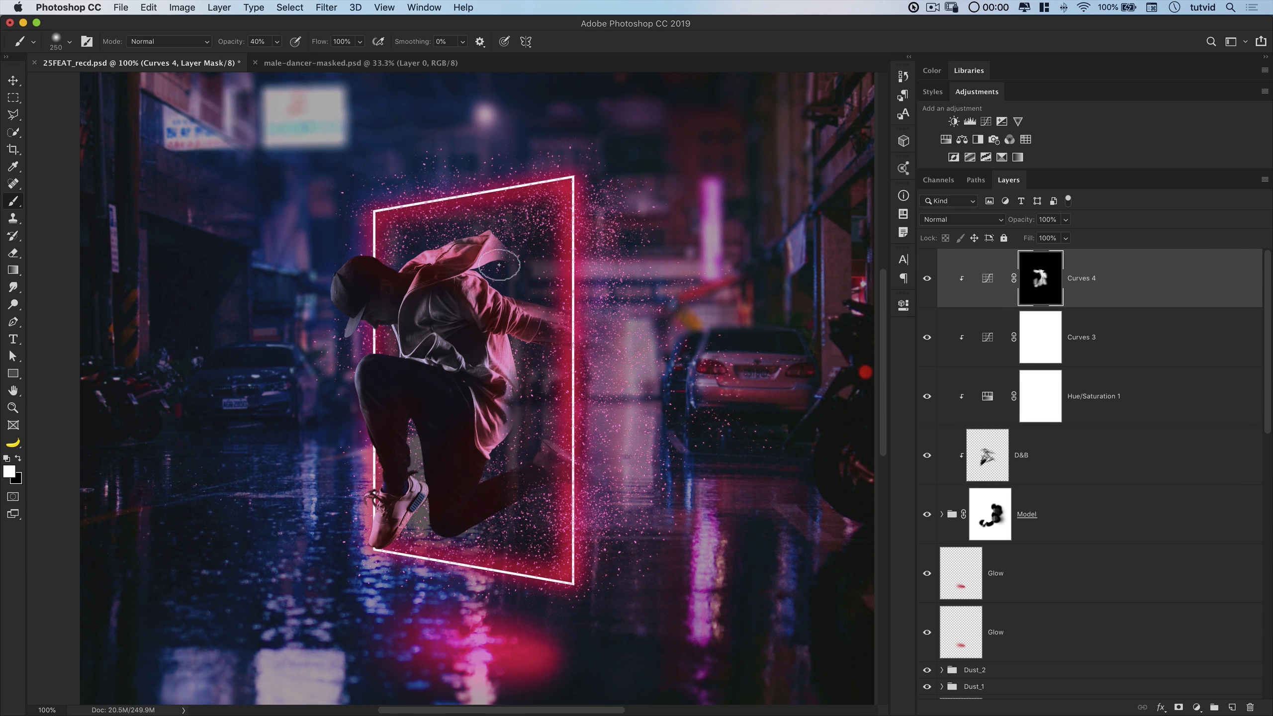
{"action": "mouse_move", "coordinate": [534, 341]}
{"action": "left_mouse_down"}
{"action": "mouse_move", "coordinate": [489, 297]}
{"action": "mouse_move", "coordinate": [400, 282]}
{"action": "mouse_move", "coordinate": [493, 337]}
{"action": "left_mouse_up"}
{"action": "left_click", "coordinate": [386, 264]}
Split the underlying layer's black Blend If slider to 0 / 155 in the Curves 4 blending options
{"action": "double_click", "coordinate": [1159, 284]}
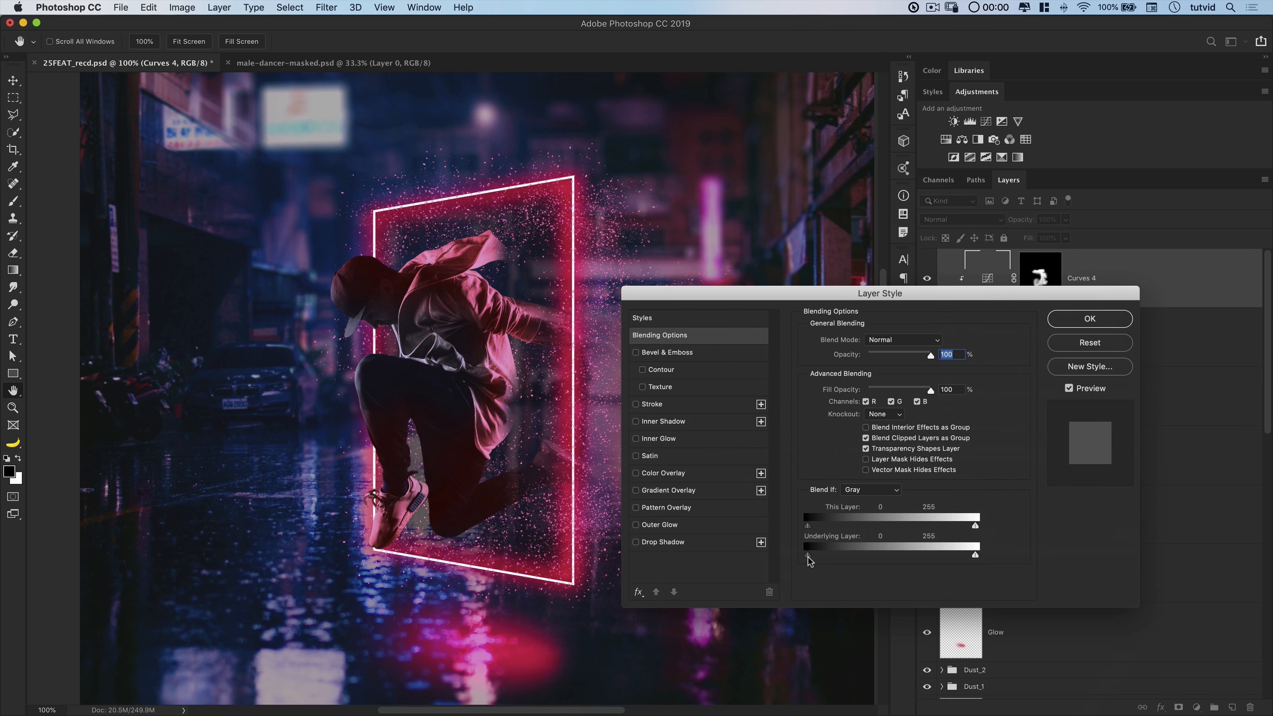
{"action": "left_click_drag", "start_coordinate": [815, 558], "coordinate": [857, 557]}
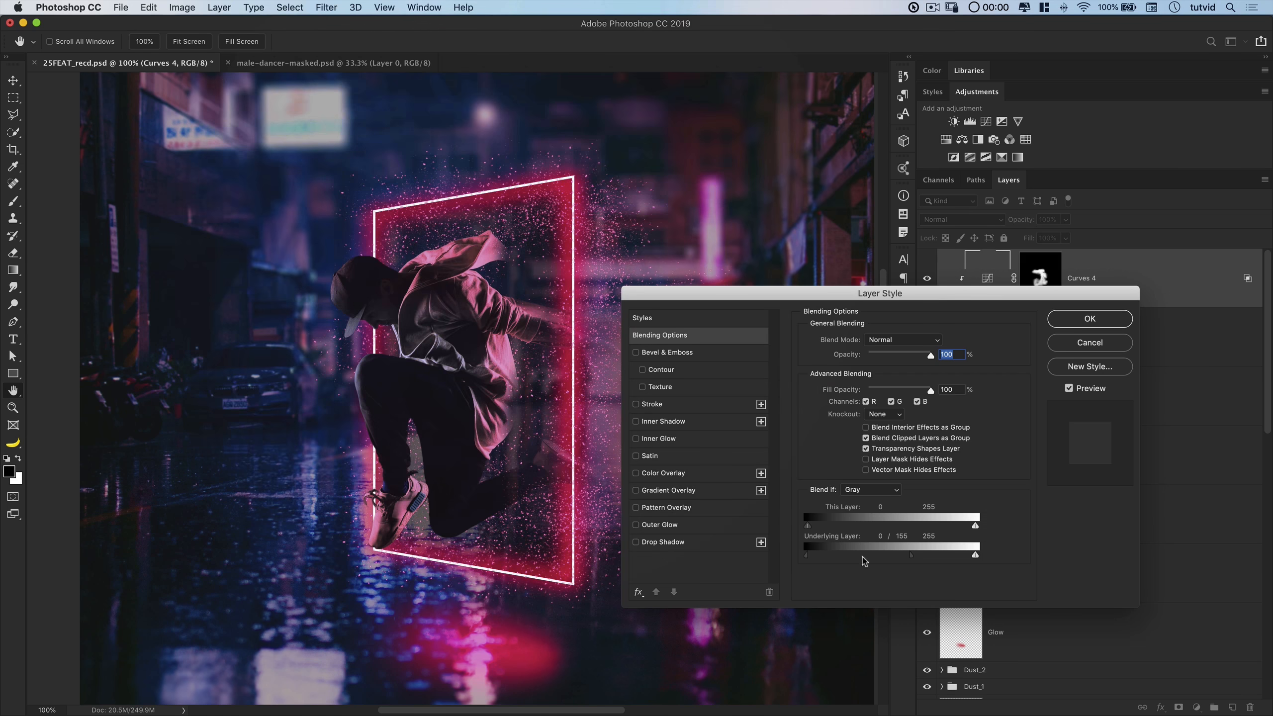
{"action": "left_click", "coordinate": [1103, 323]}
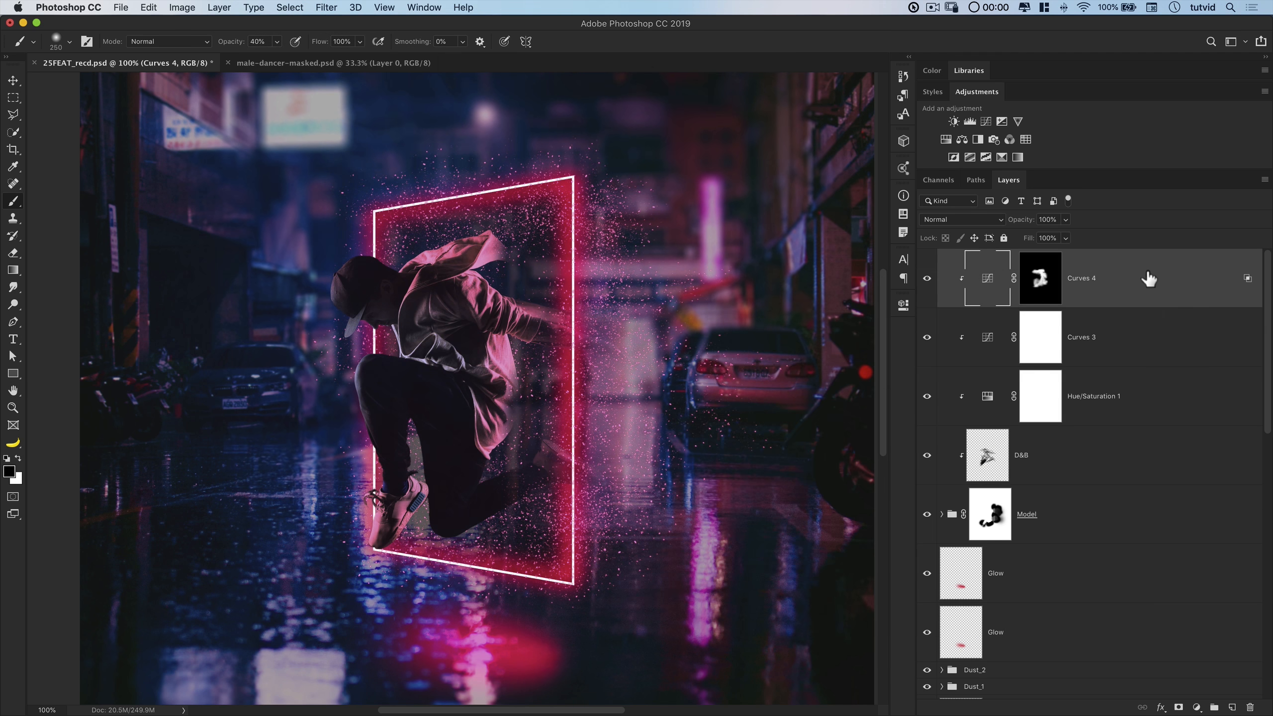
Duplicate the Curves 4 adjustment above the original and try clearing the copy's Blend If settings
{"action": "left_click_drag", "start_coordinate": [1149, 279], "coordinate": [1144, 277]}
{"action": "key", "text": "x"}
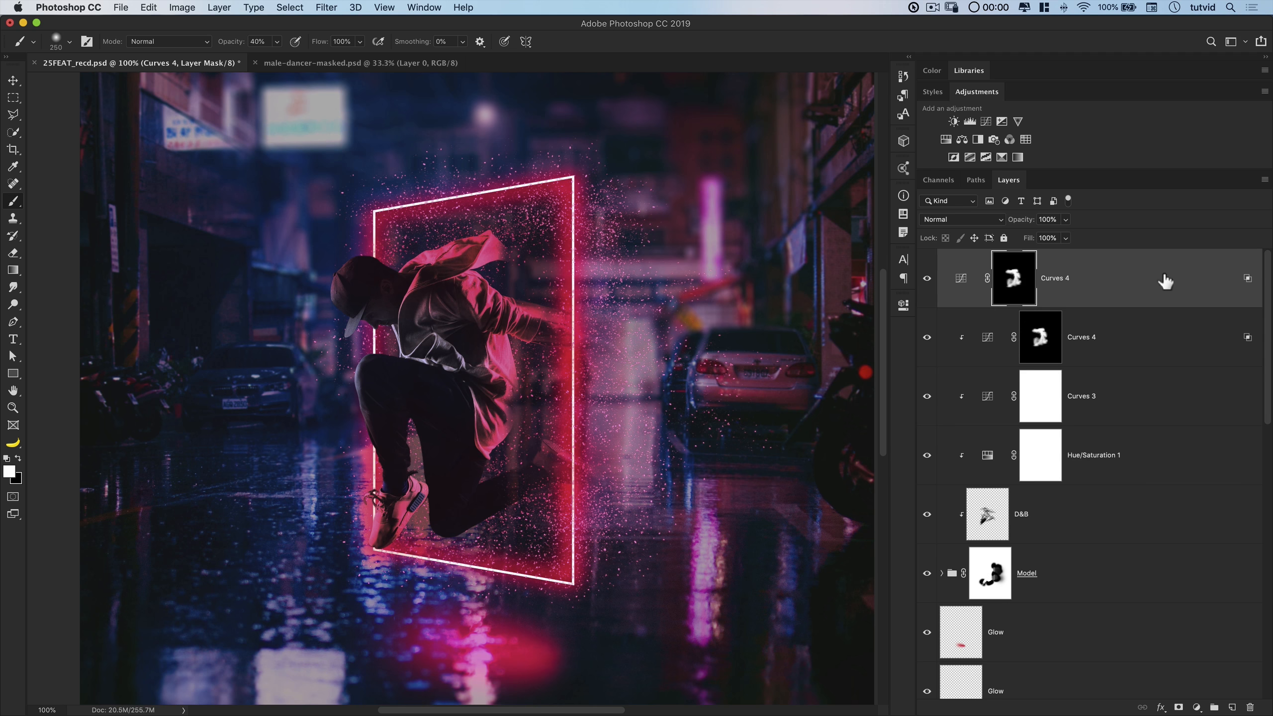
{"action": "right_click", "coordinate": [1072, 301]}
{"action": "left_click", "coordinate": [982, 462]}
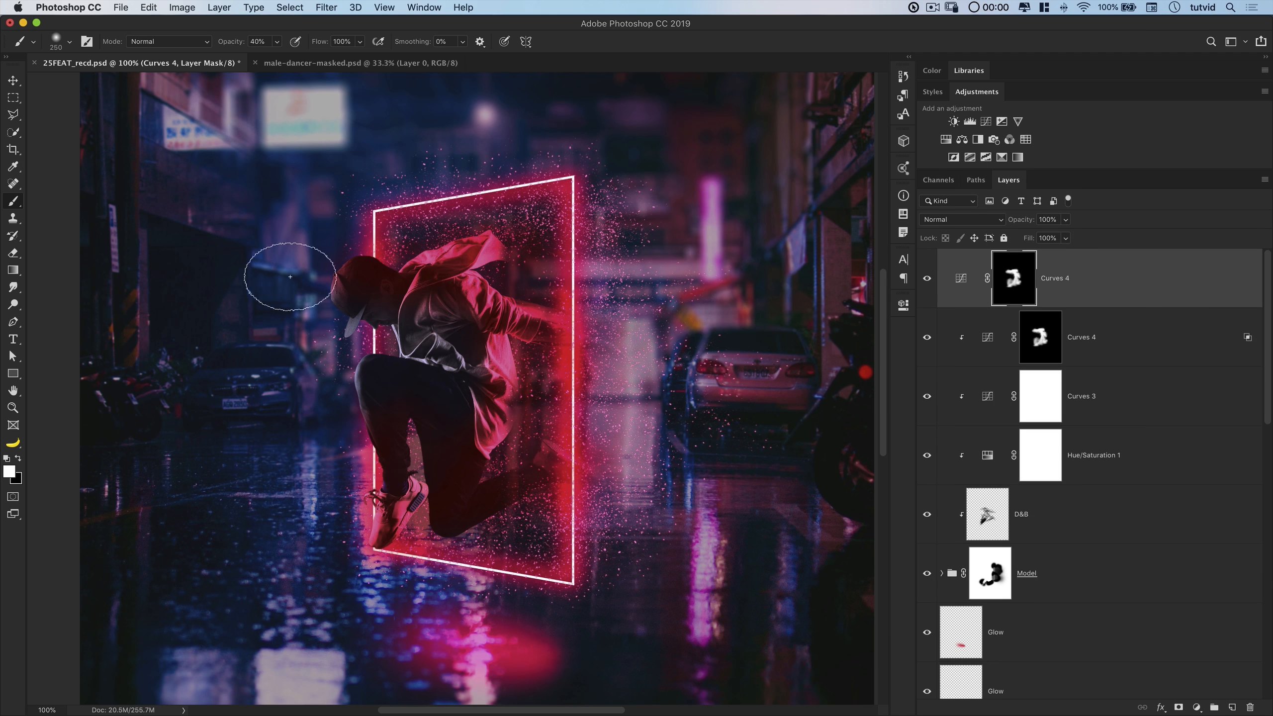
Reduce the upper Curves 4 copy's opacity to 66% and try clipping it to the model
{"action": "left_click", "coordinate": [926, 277]}
{"action": "left_click_drag", "start_coordinate": [1030, 227], "coordinate": [1007, 227]}
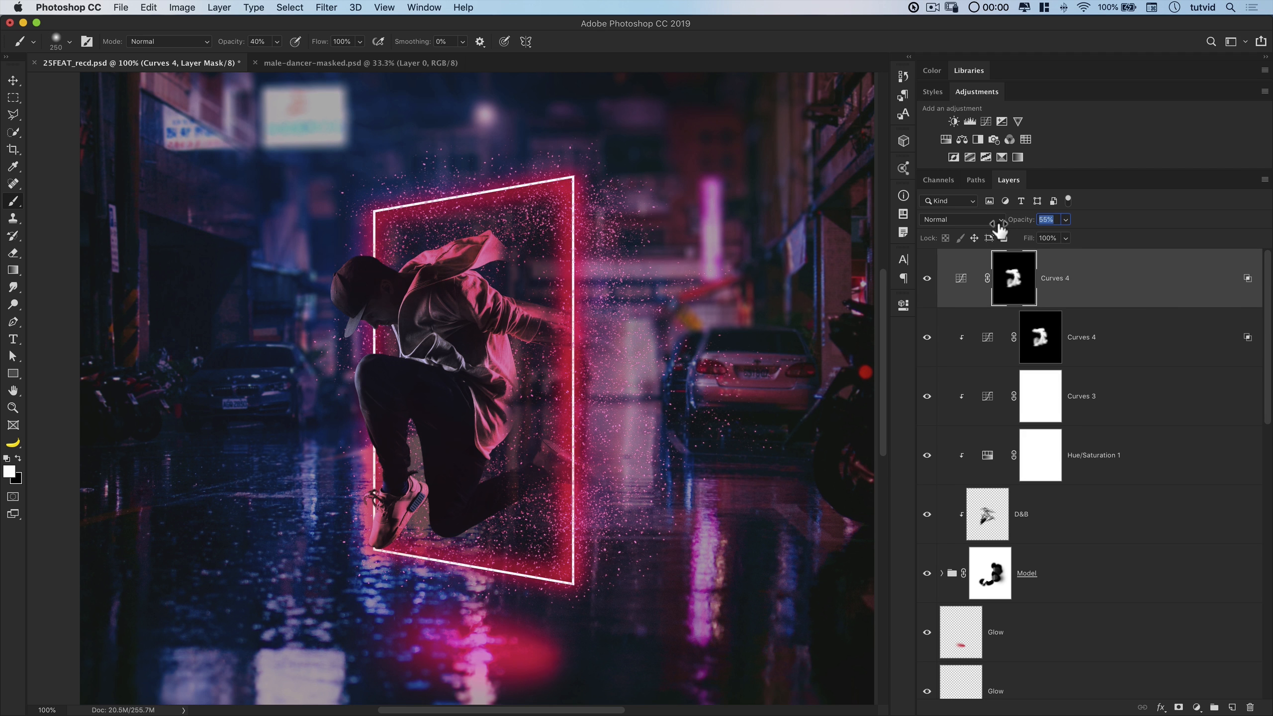
{"action": "left_click_drag", "start_coordinate": [1015, 230], "coordinate": [1027, 232]}
{"action": "key", "text": "super+alt+g"}
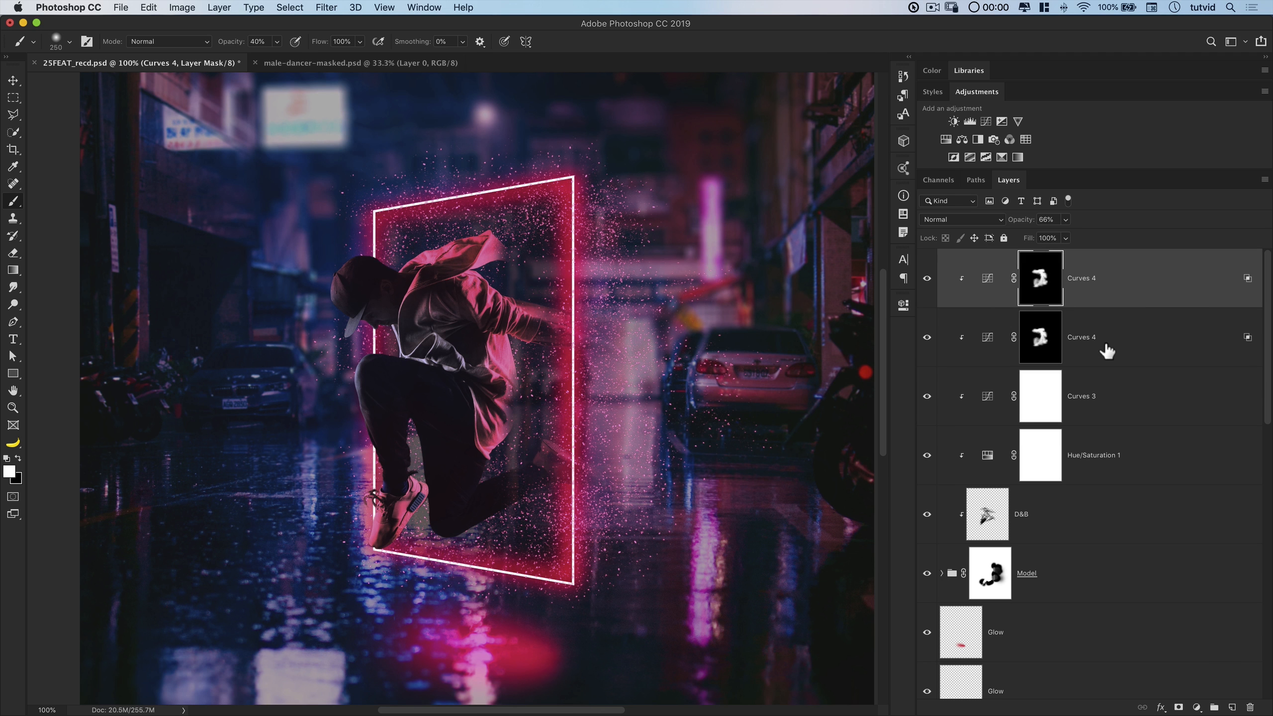
{"action": "key", "text": "super+alt+g"}
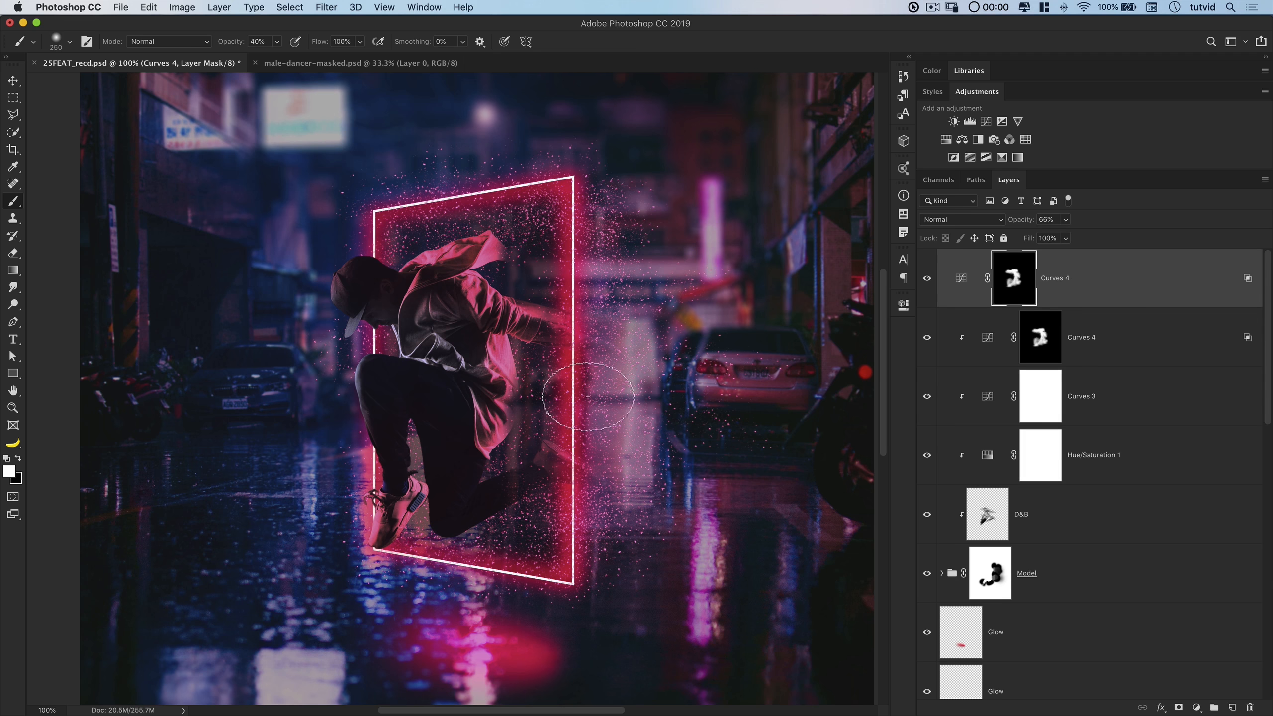
Target the Model group's mask near the hood and choose the first WG Dust Particles brush at 268 px
{"action": "key", "text": "z"}
{"action": "left_click", "coordinate": [507, 320]}
{"action": "left_click", "coordinate": [509, 320]}
{"action": "left_click_drag", "start_coordinate": [541, 313], "coordinate": [578, 417]}
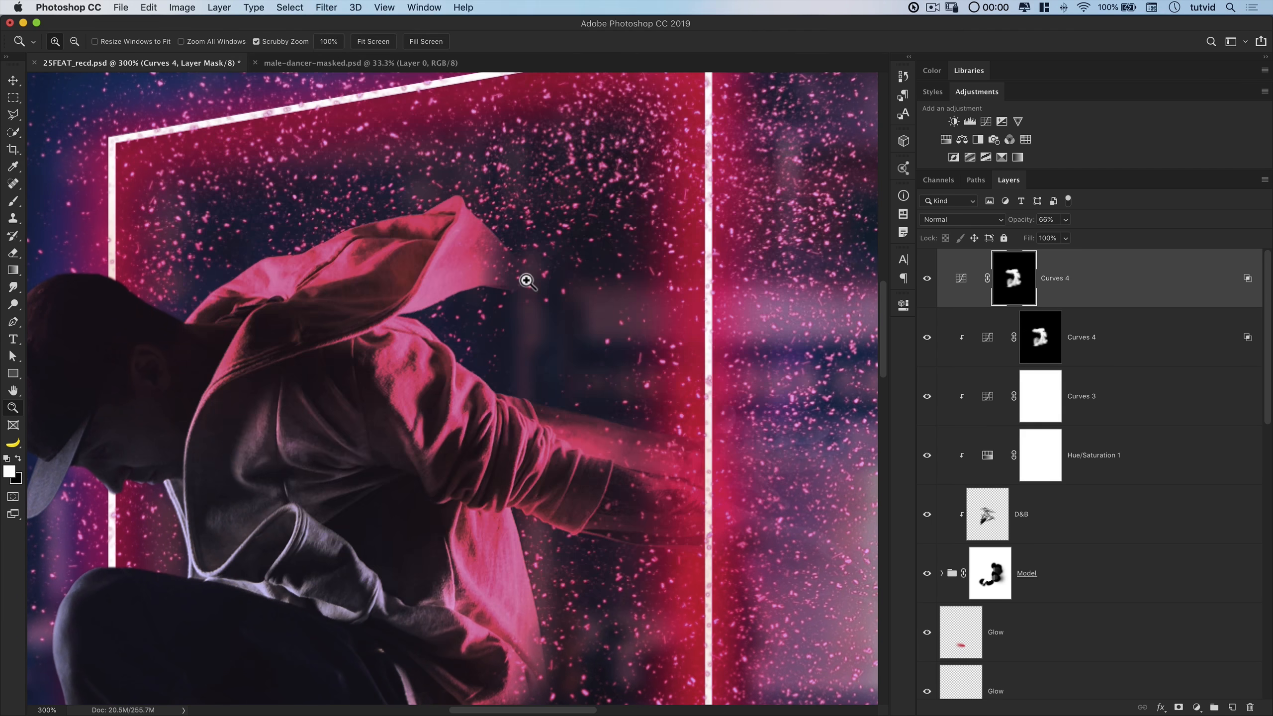
{"action": "left_click", "coordinate": [998, 584]}
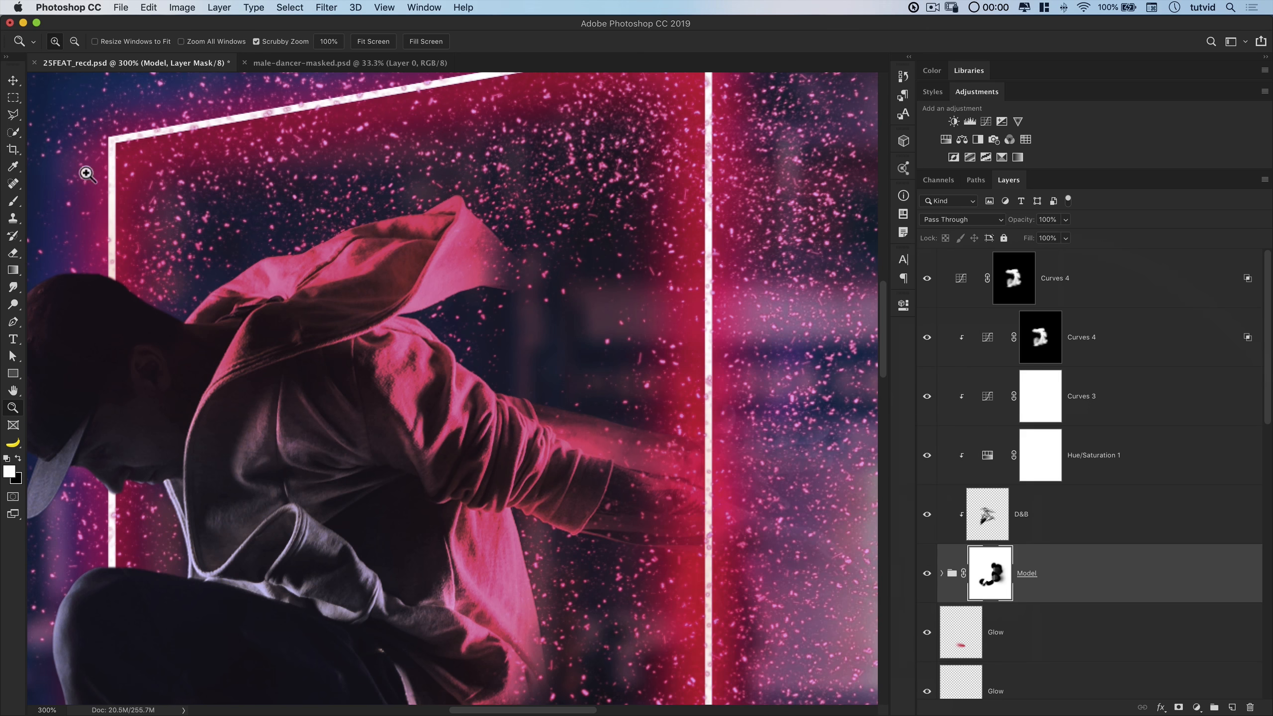
{"action": "left_click", "coordinate": [14, 201]}
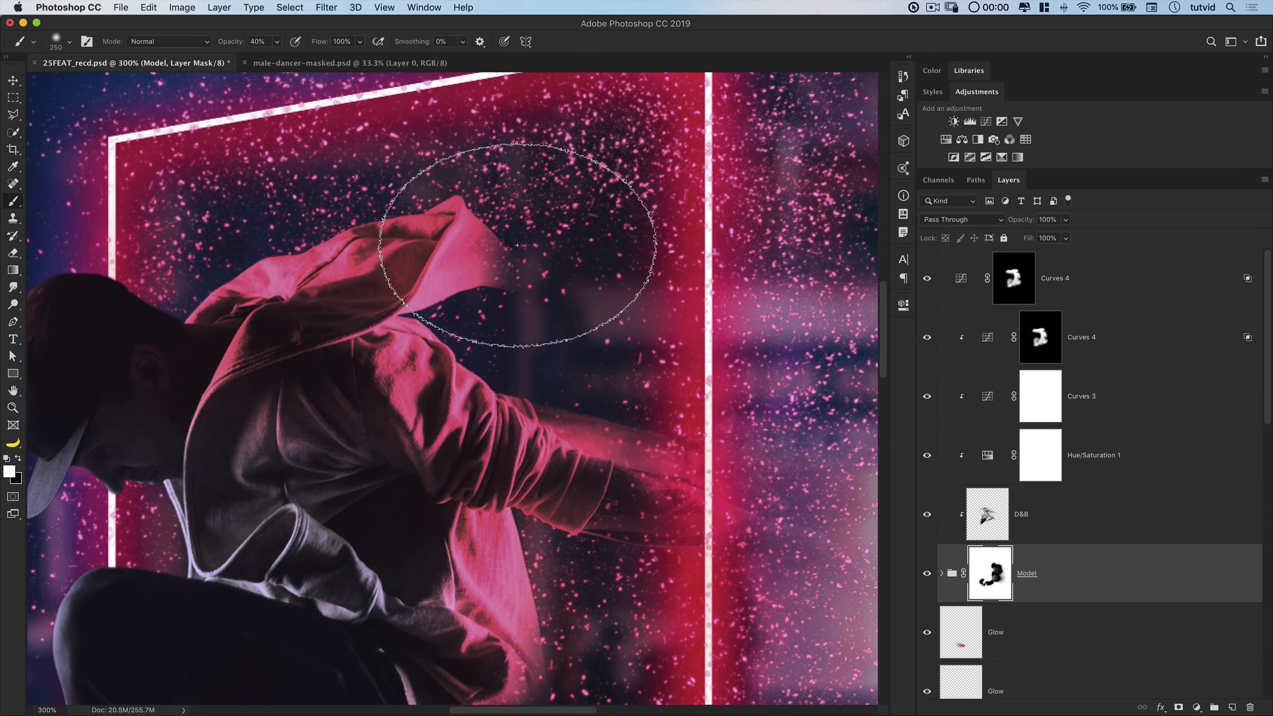
{"action": "key", "text": "super+equal"}
{"action": "left_click_drag", "start_coordinate": [550, 257], "coordinate": [464, 300]}
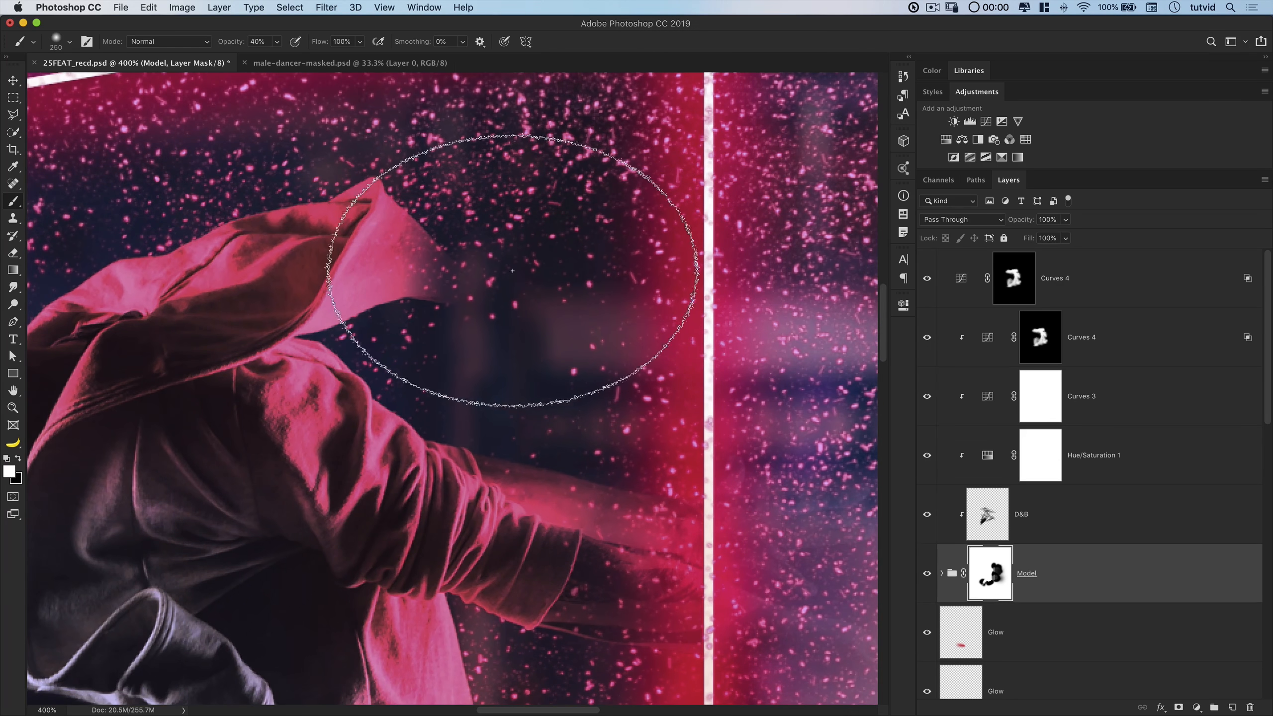
{"action": "right_click", "coordinate": [534, 381]}
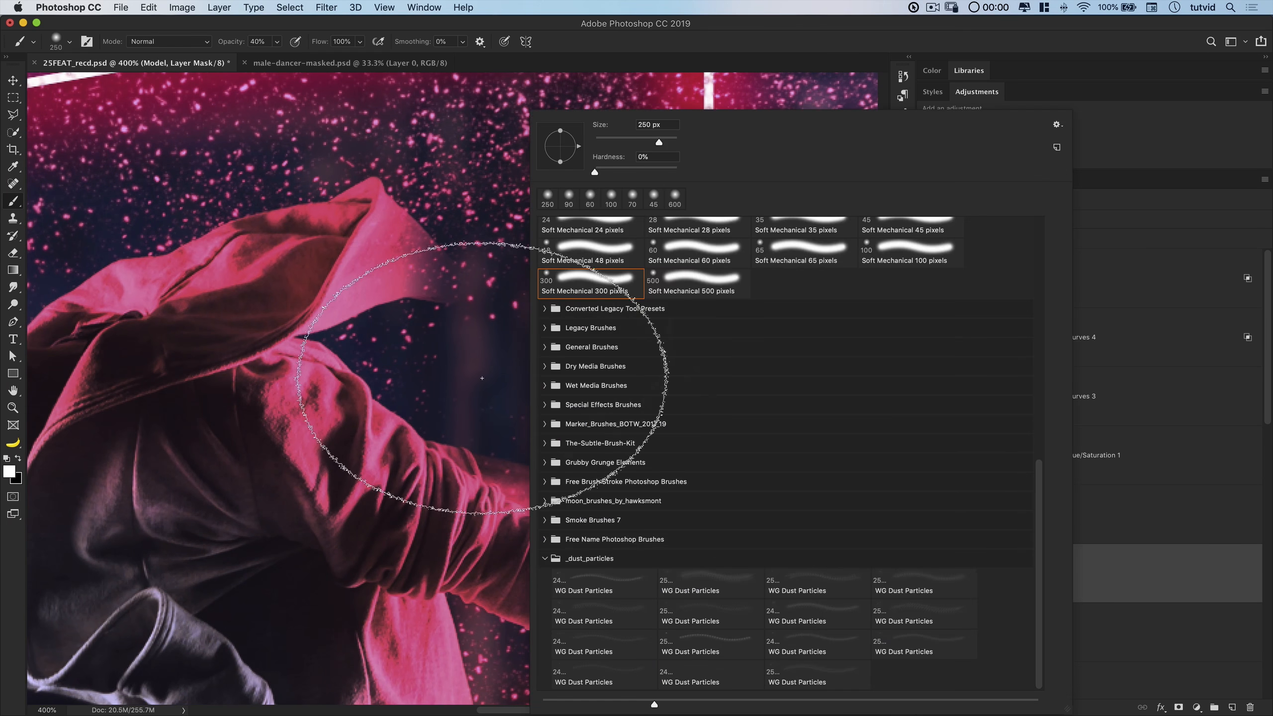
{"action": "left_click", "coordinate": [584, 593]}
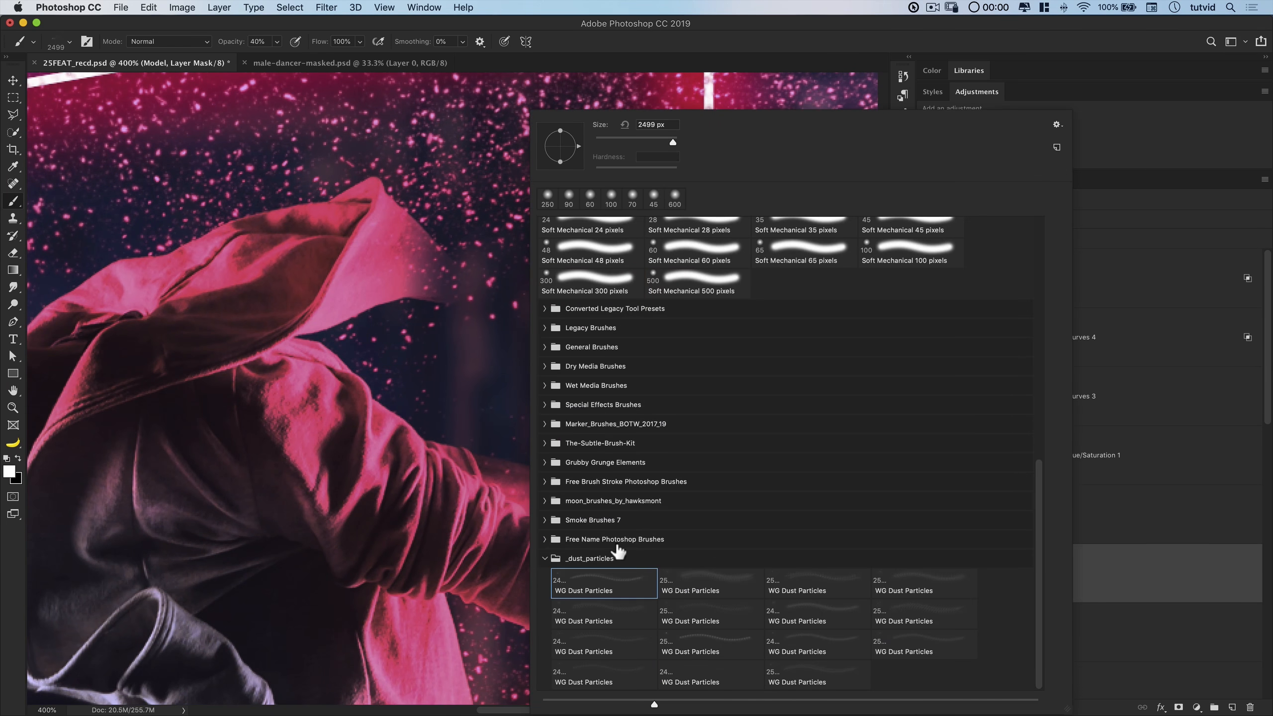
{"action": "left_click", "coordinate": [652, 139]}
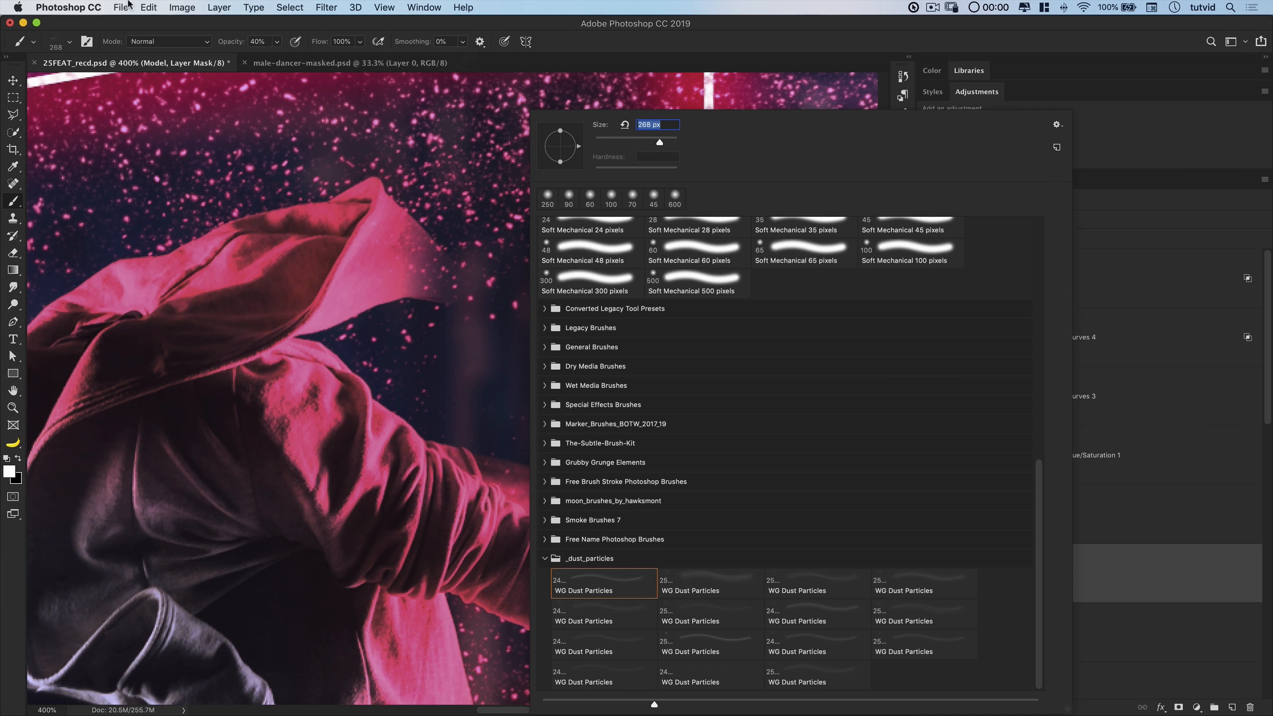
Enable Shape Dynamics for the dust brush with size jitter at 70% and angle jitter at 72%
{"action": "left_click", "coordinate": [87, 41]}
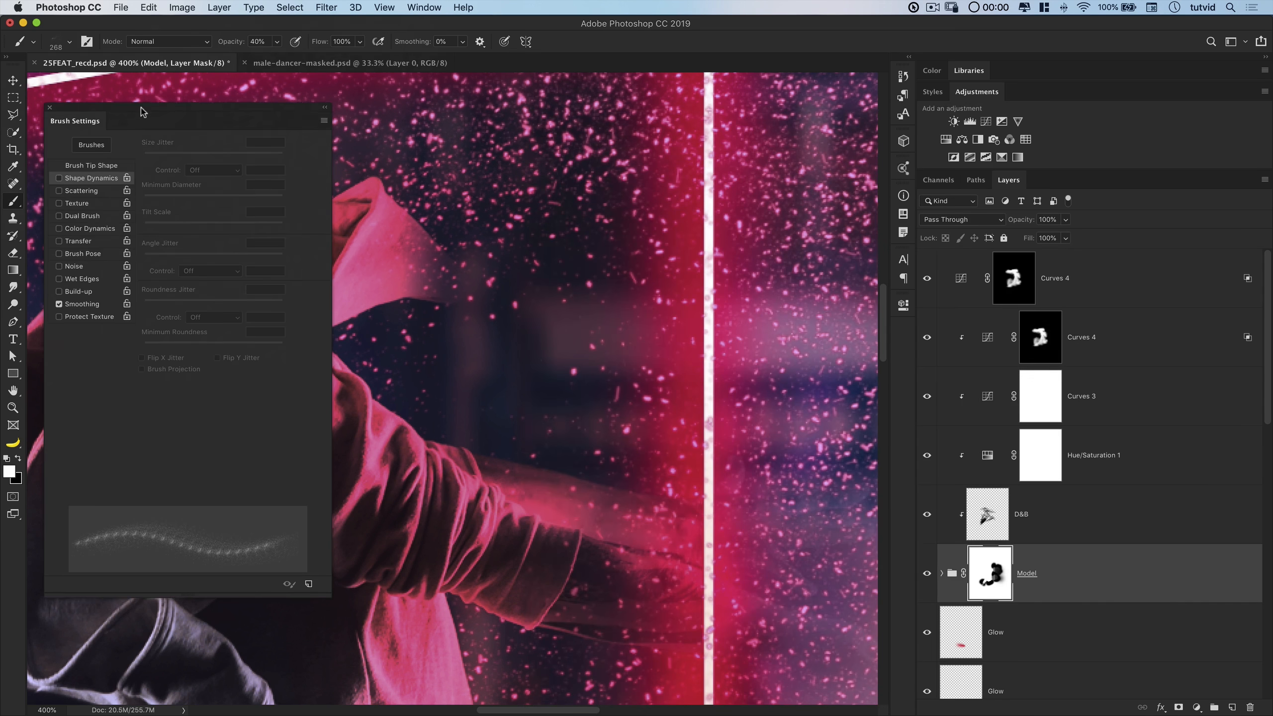
{"action": "mouse_move", "coordinate": [144, 120]}
{"action": "left_mouse_down"}
{"action": "mouse_move", "coordinate": [256, 179]}
{"action": "mouse_move", "coordinate": [283, 178]}
{"action": "left_mouse_up"}
{"action": "left_click", "coordinate": [102, 199]}
{"action": "left_click_drag", "start_coordinate": [213, 280], "coordinate": [287, 283]}
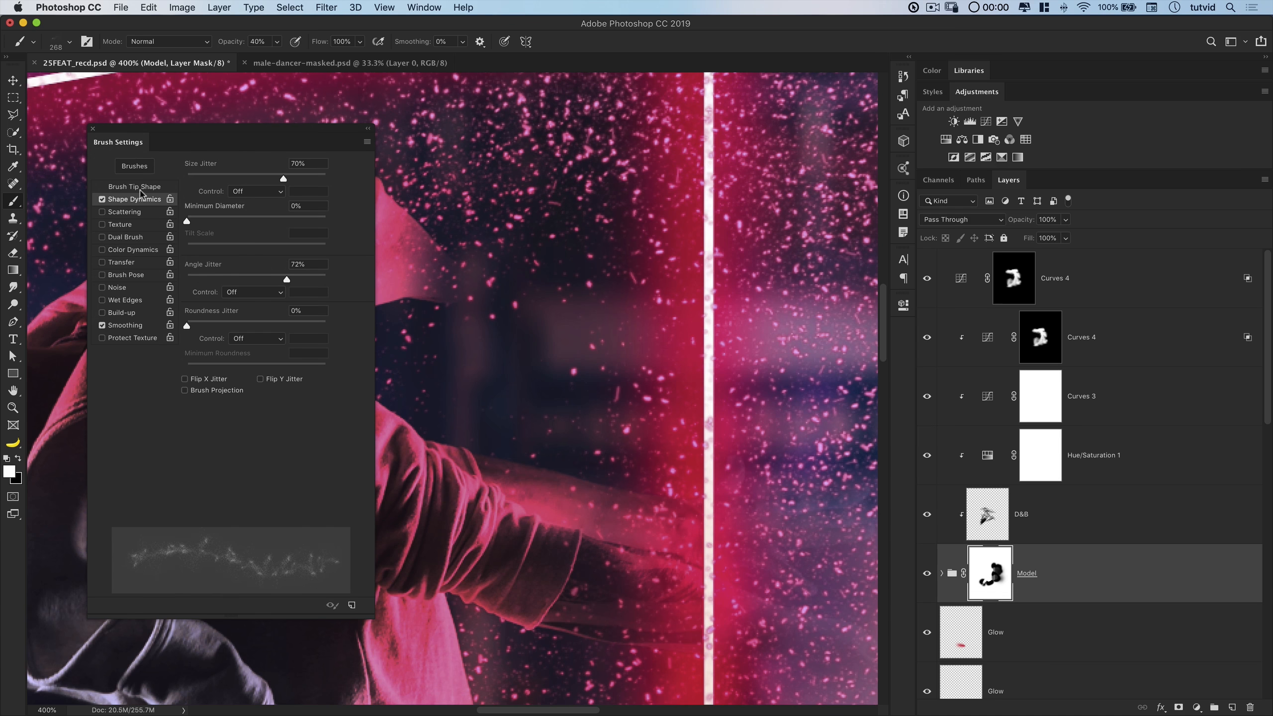
{"action": "left_click", "coordinate": [93, 129]}
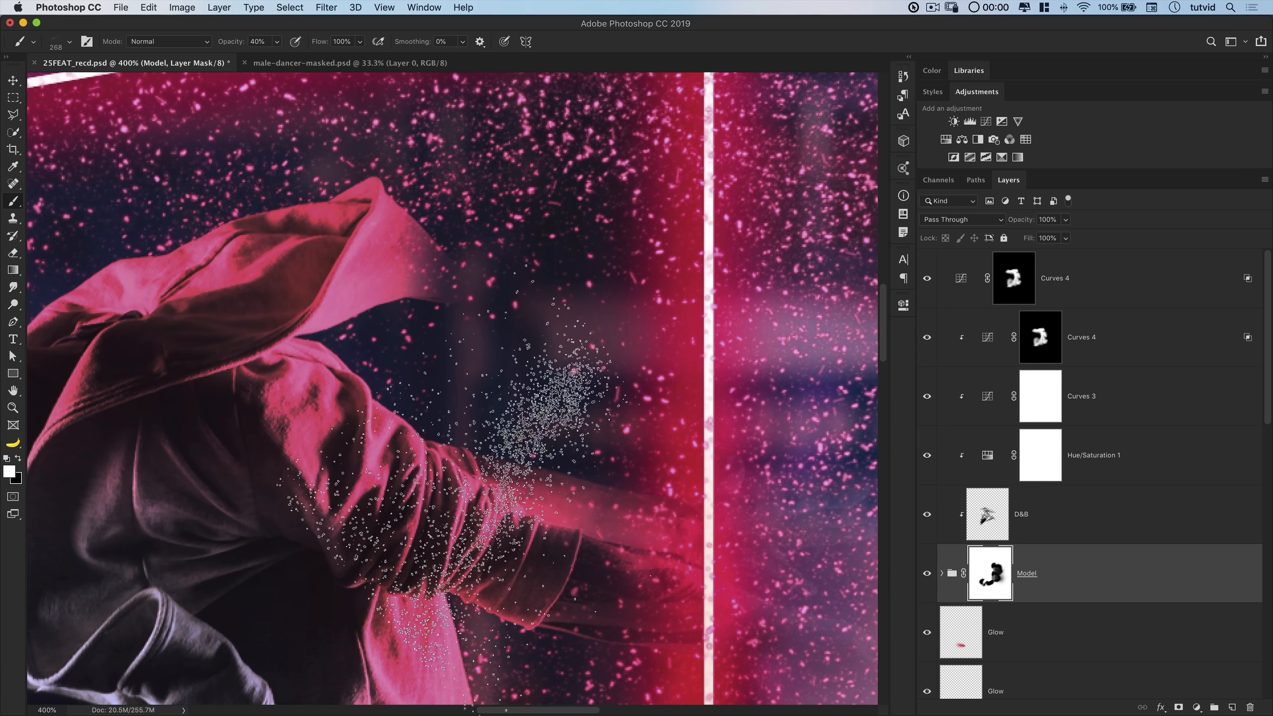
Mask the hood's trailing edge with black at 90% opacity using a smaller dust-particle brush
{"action": "key", "text": "x"}
{"action": "key", "text": "9"}
{"action": "key", "text": "bracketleft"}
{"action": "key", "text": "bracketleft"}
{"action": "key", "text": "bracketleft"}
{"action": "key", "text": "bracketleft"}
{"action": "key", "text": "bracketleft"}
{"action": "key", "text": "bracketleft"}
{"action": "key", "text": "bracketleft"}
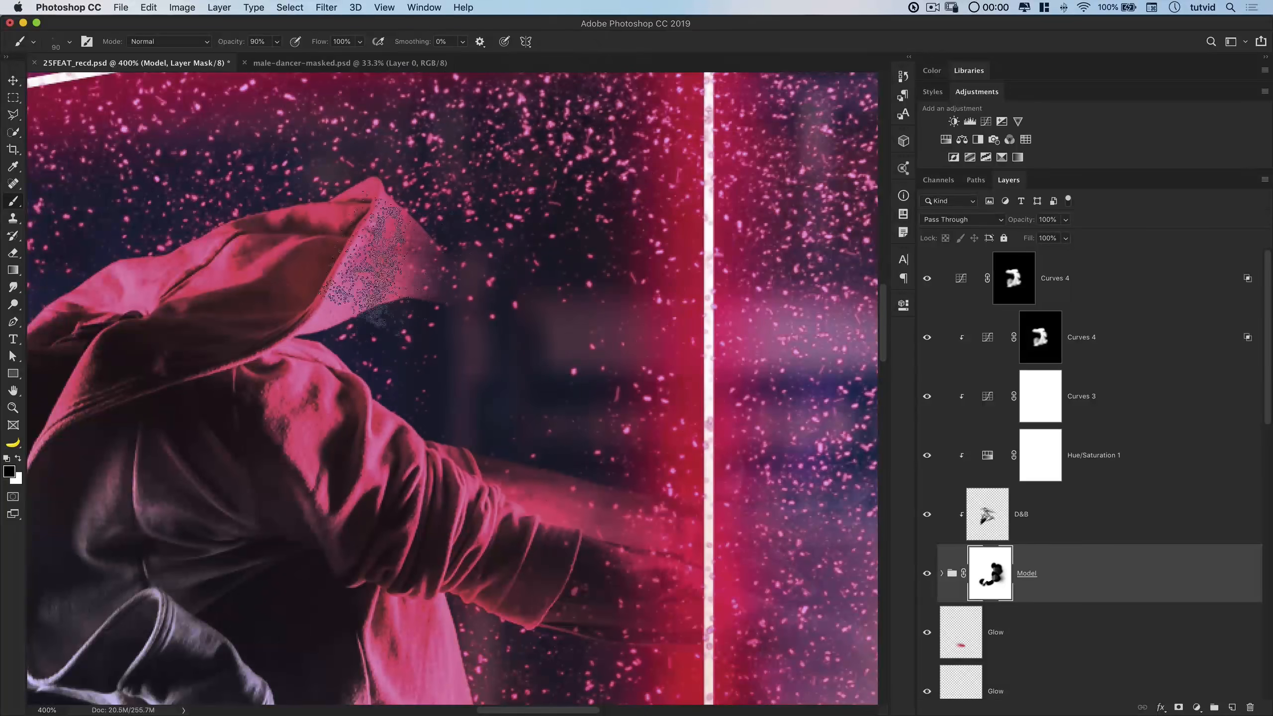
Break up the hood edge further on the Model mask with the dust brush at 200 px, and at 100 px with 100% opacity
{"action": "key", "text": "bracketright"}
{"action": "key", "text": "bracketright"}
{"action": "key", "text": "bracketright"}
{"action": "key", "text": "bracketright"}
{"action": "key", "text": "bracketright"}
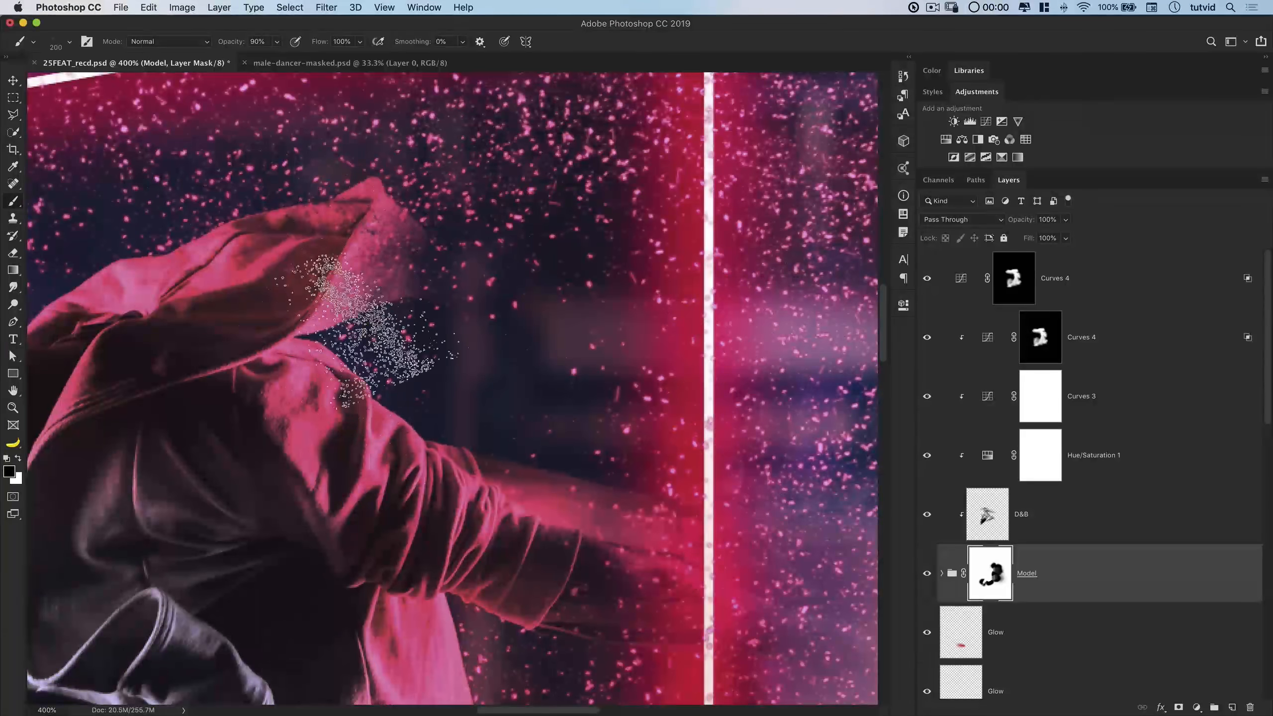
{"action": "key", "text": "0"}
{"action": "key", "text": "bracketleft"}
{"action": "key", "text": "bracketleft"}
{"action": "key", "text": "bracketleft"}
{"action": "key", "text": "bracketleft"}
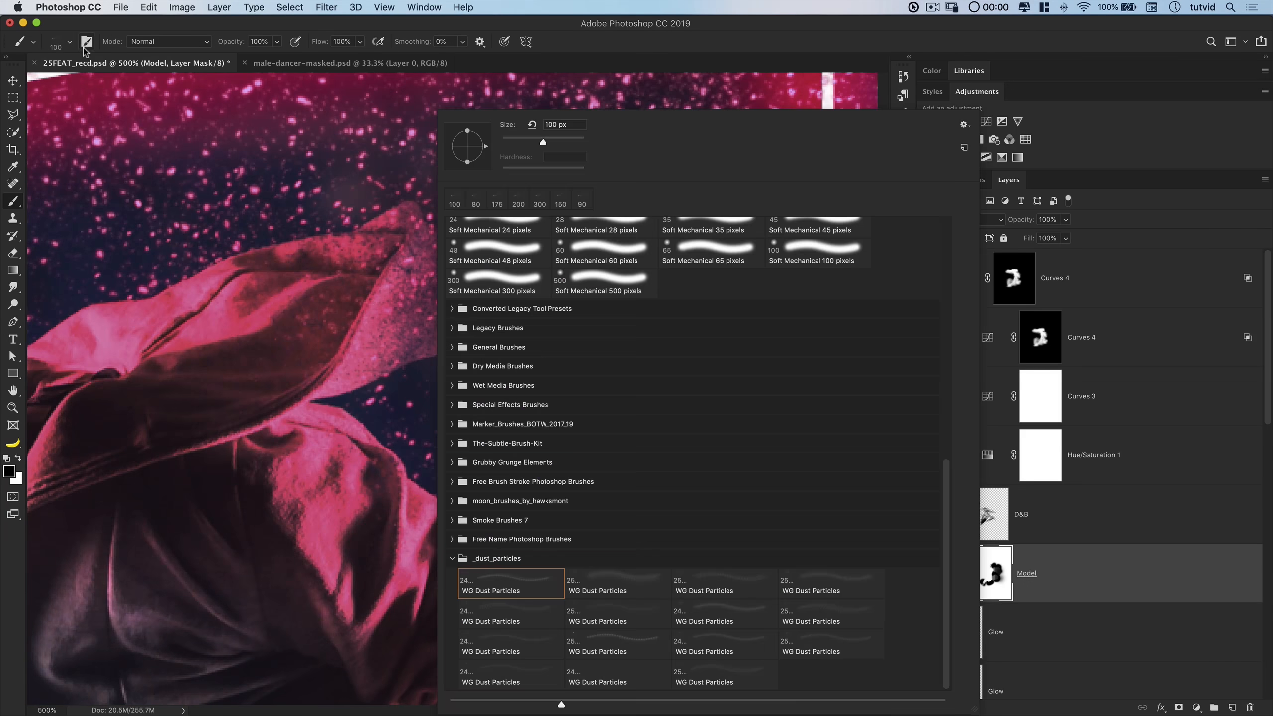
Choose the second WG Dust Particles brush in the third row of the _dust_particles set and reduce it to 175 px
{"action": "scroll", "coordinate": [349, 266], "scroll_direction": "down", "scroll_amount": 3}
{"action": "left_click", "coordinate": [347, 261]}
{"action": "key", "text": "F5"}
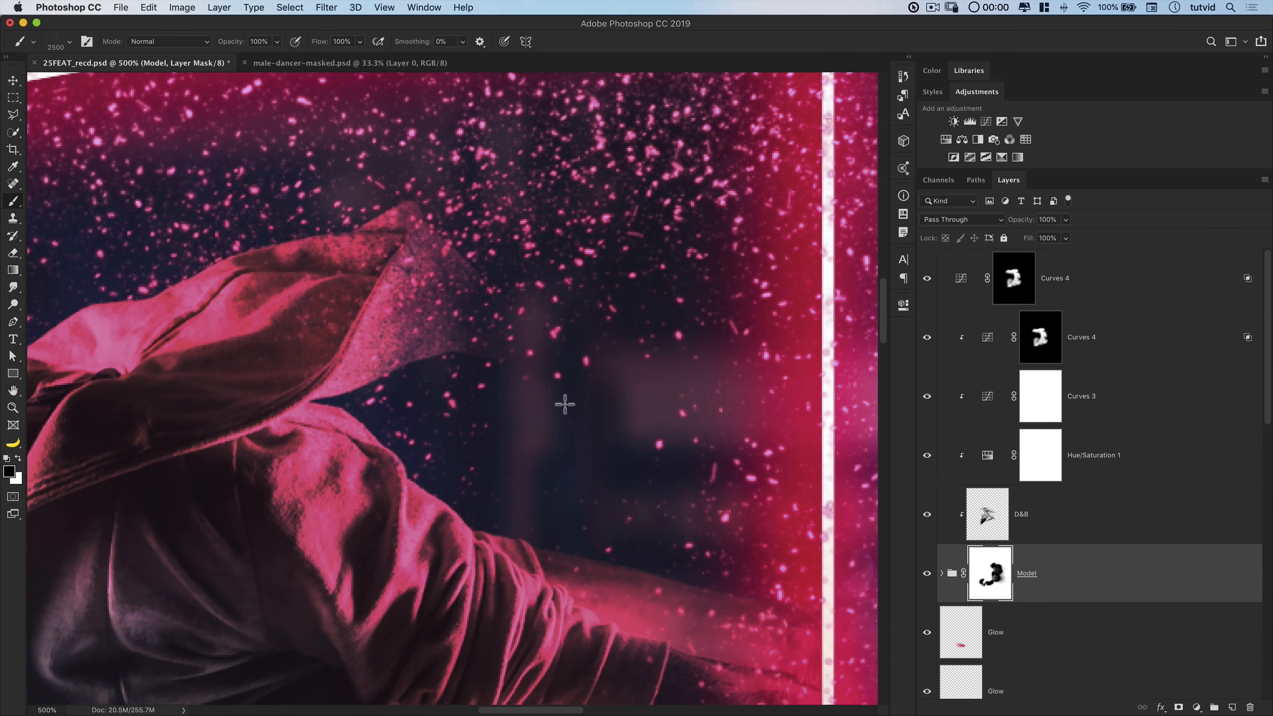
{"action": "key", "text": "bracketleft"}
{"action": "key", "text": "bracketleft"}
{"action": "key", "text": "bracketleft"}
{"action": "key", "text": "bracketleft"}
{"action": "key", "text": "bracketleft"}
{"action": "key", "text": "bracketleft"}
{"action": "key", "text": "bracketleft"}
{"action": "key", "text": "bracketleft"}
{"action": "key", "text": "bracketleft"}
{"action": "key", "text": "bracketleft"}
{"action": "key", "text": "bracketleft"}
{"action": "key", "text": "bracketleft"}
{"action": "key", "text": "bracketleft"}
{"action": "key", "text": "bracketleft"}
{"action": "key", "text": "bracketleft"}
{"action": "key", "text": "bracketleft"}
{"action": "key", "text": "bracketleft"}
{"action": "key", "text": "bracketleft"}
{"action": "key", "text": "bracketleft"}
{"action": "key", "text": "bracketleft"}
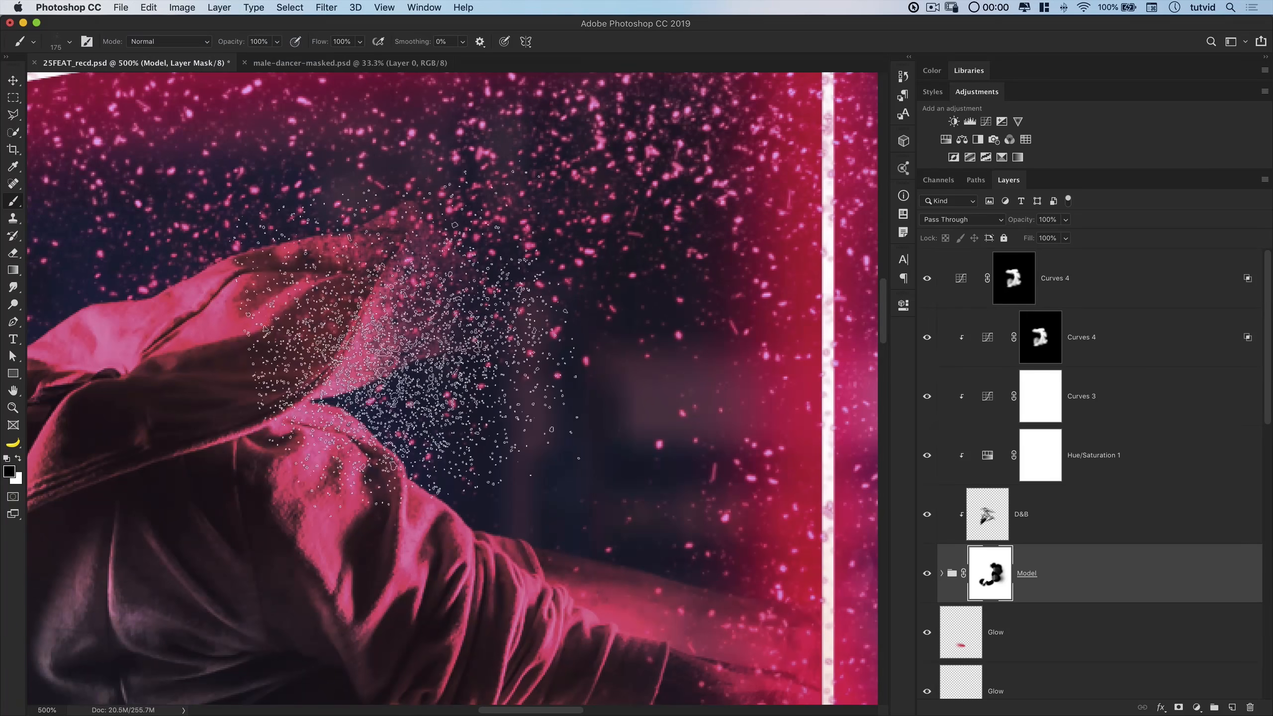
Dissolve the hood and jacket edges on the Model mask with the new dust brush reduced to 90 px
{"action": "key", "text": "bracketleft"}
{"action": "key", "text": "bracketleft"}
{"action": "key", "text": "bracketleft"}
{"action": "key", "text": "bracketleft"}
{"action": "key", "text": "bracketleft"}
{"action": "key", "text": "bracketleft"}
{"action": "key", "text": "bracketleft"}
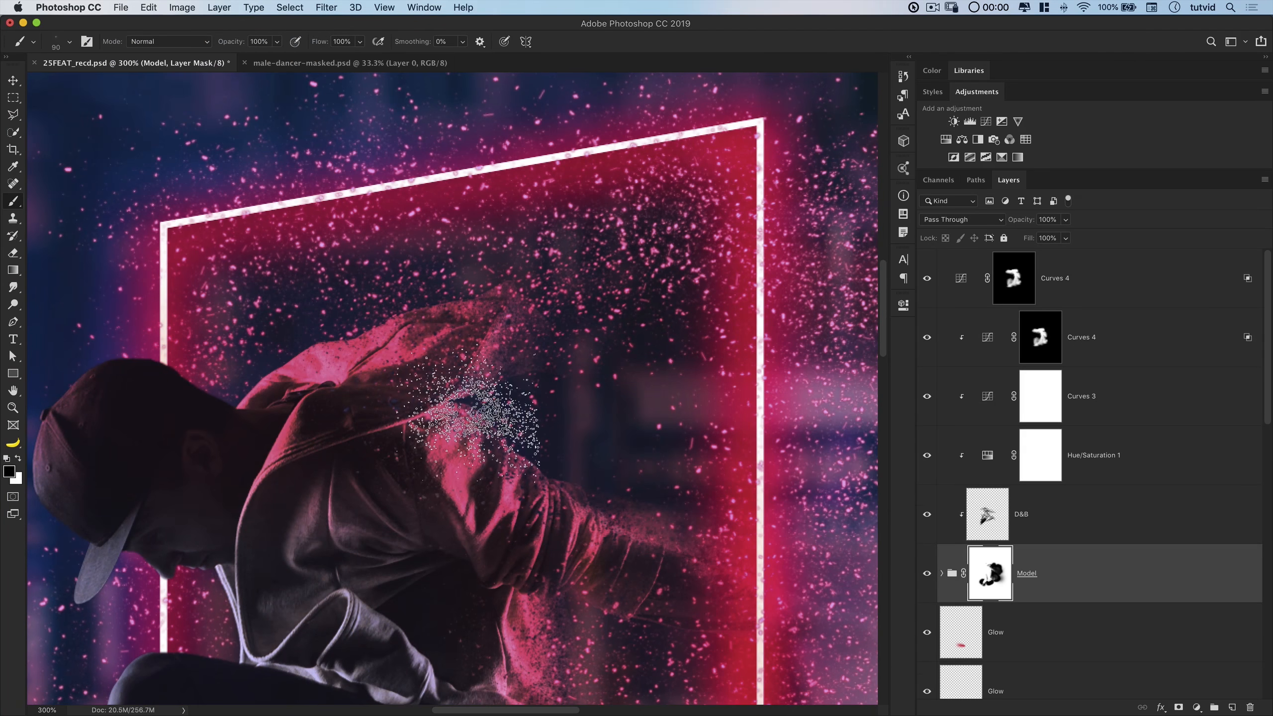
{"action": "key", "text": "v"}
{"action": "key", "text": "super+1"}
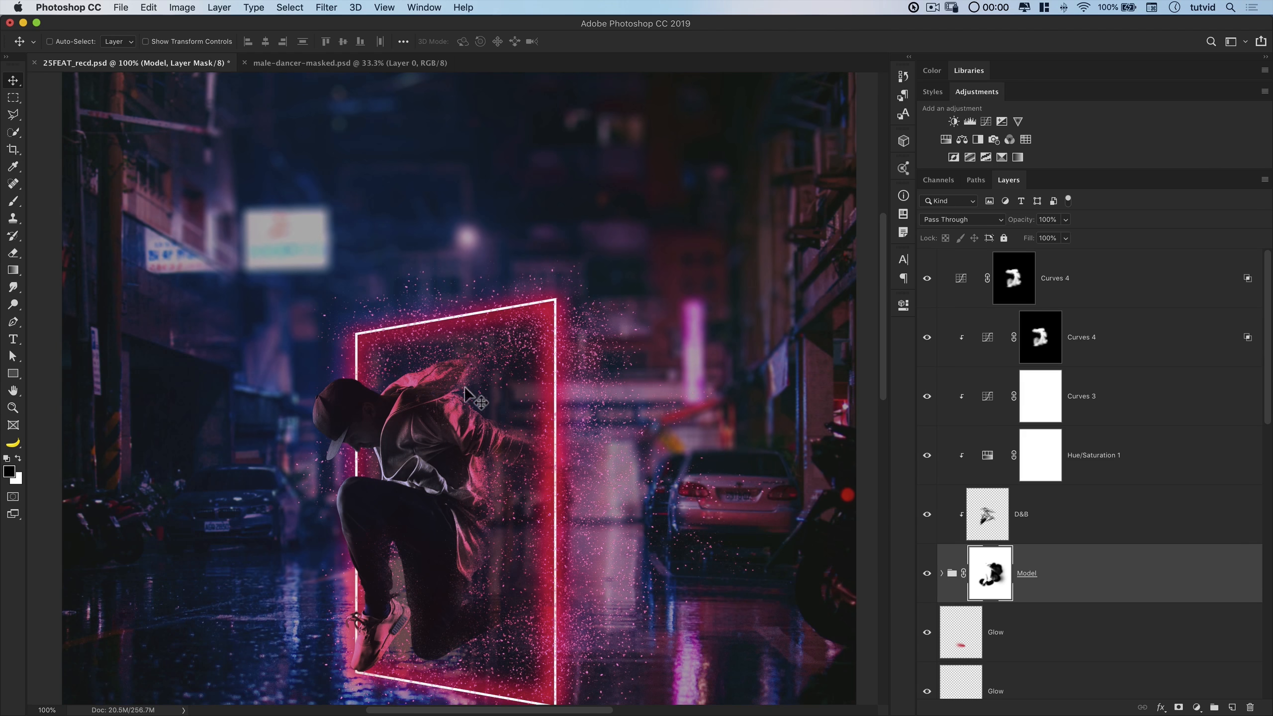
{"action": "left_click_drag", "start_coordinate": [498, 526], "coordinate": [525, 407]}
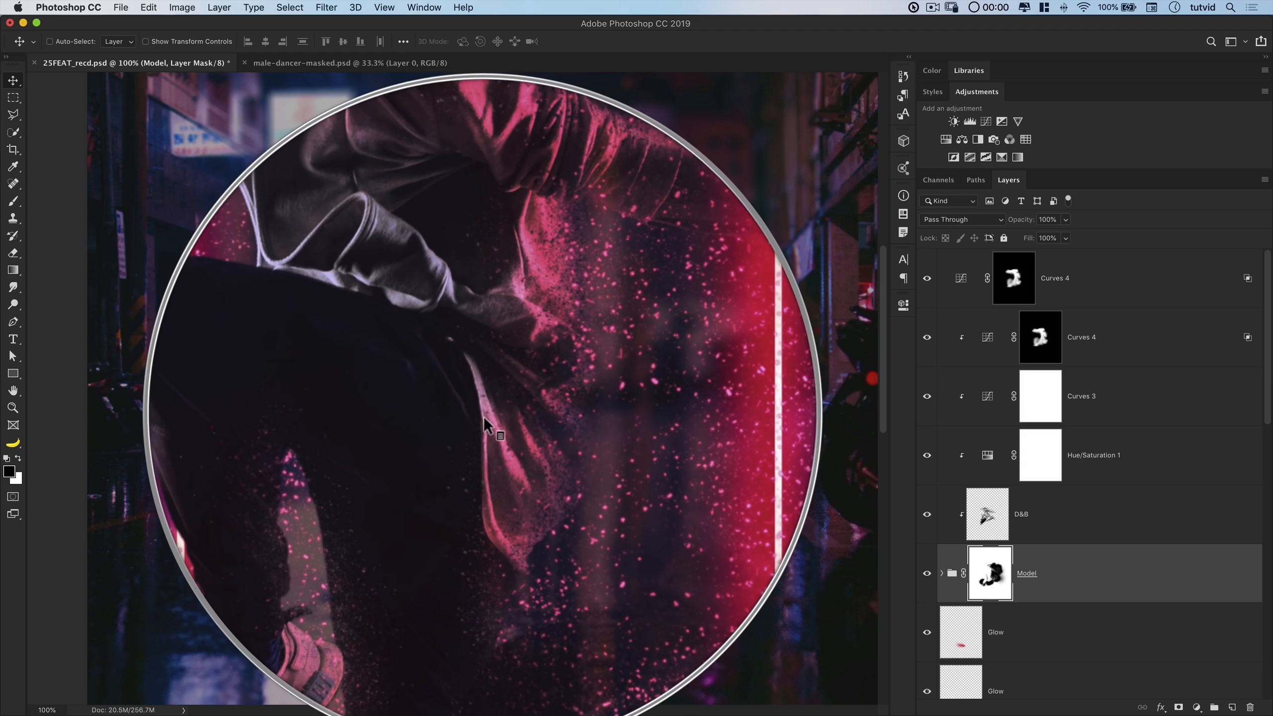
Choose the Soft Mechanical 100 pixels brush and set its opacity to 50%
{"action": "key", "text": "b"}
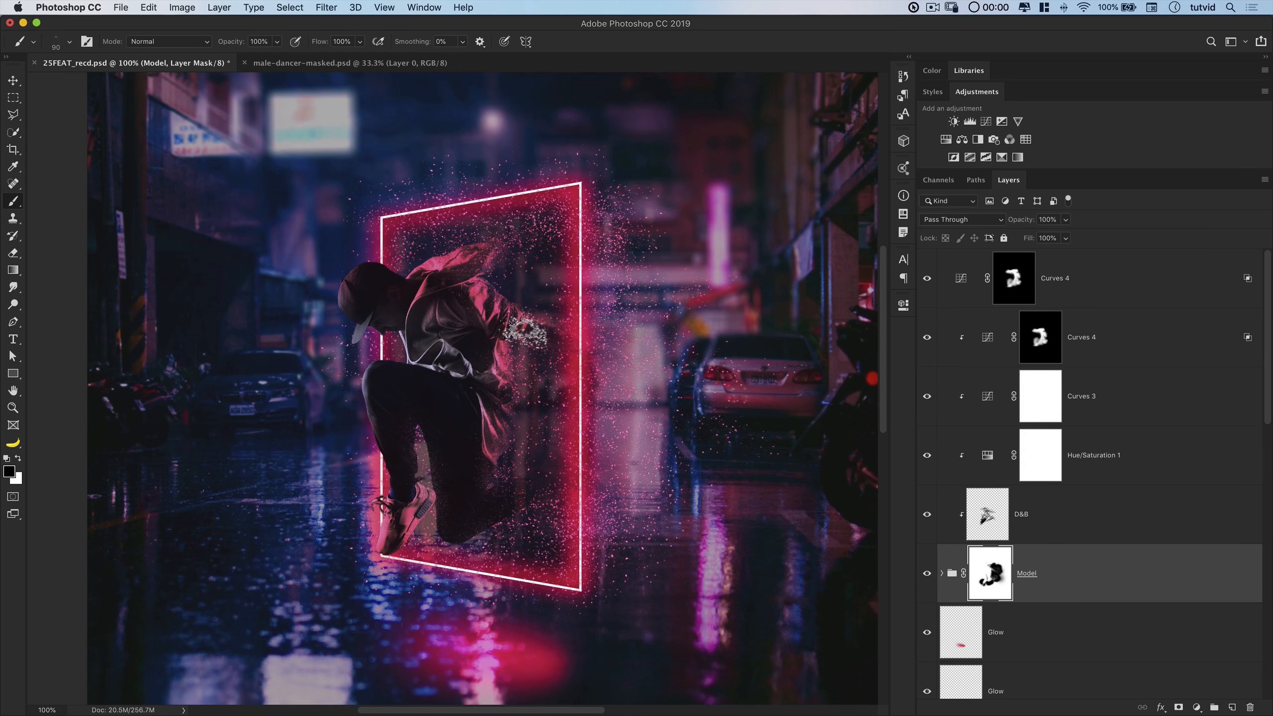
{"action": "right_click", "coordinate": [490, 261]}
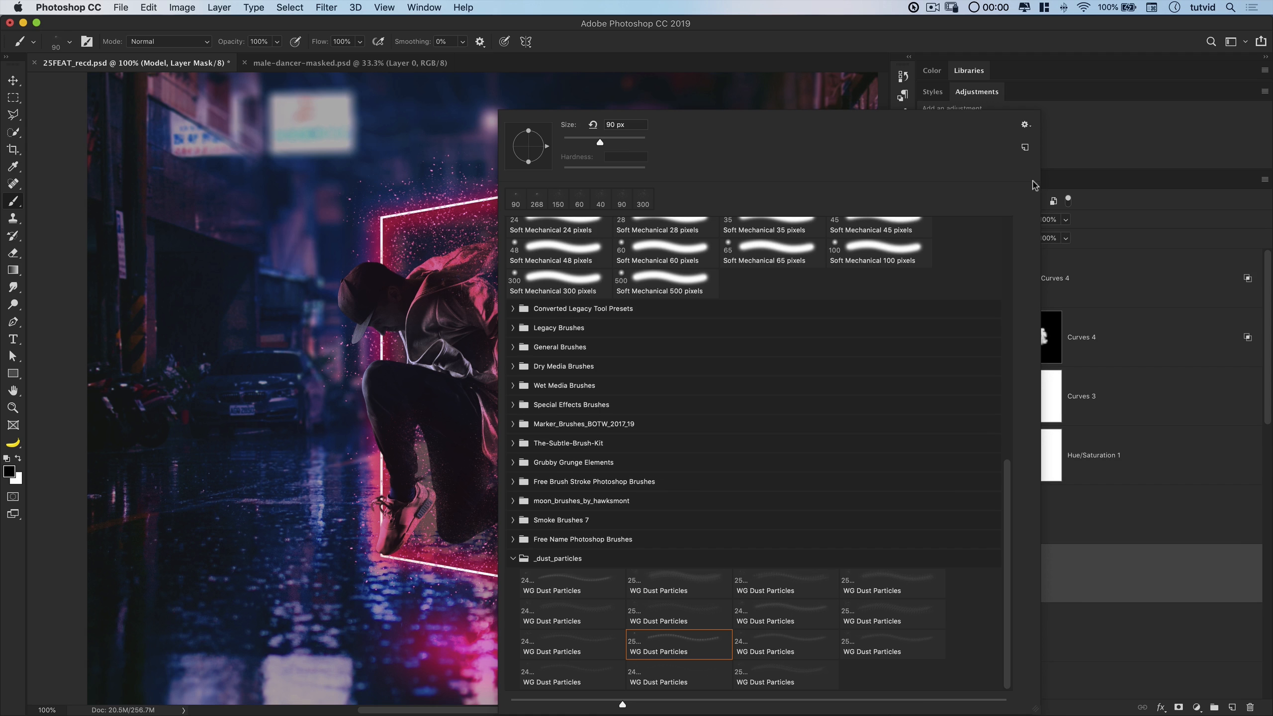
{"action": "left_click", "coordinate": [897, 261]}
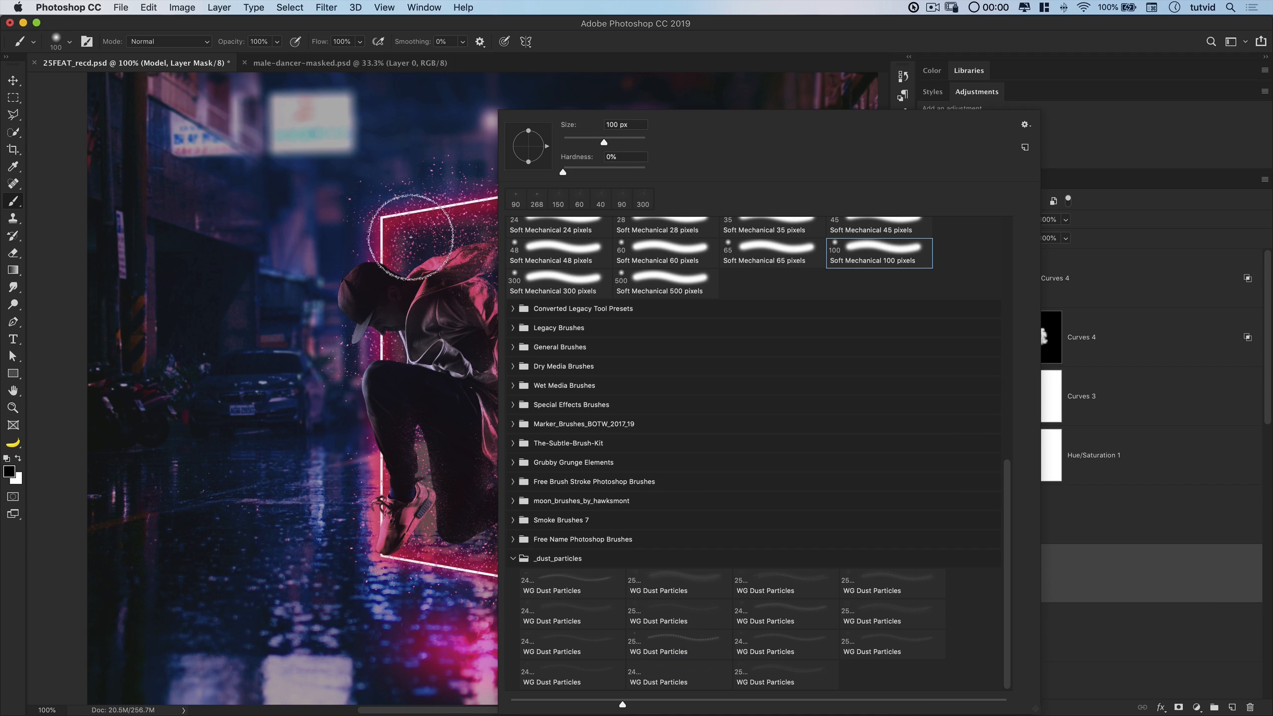
{"action": "left_click", "coordinate": [67, 357]}
{"action": "left_click_drag", "start_coordinate": [246, 45], "coordinate": [208, 48]}
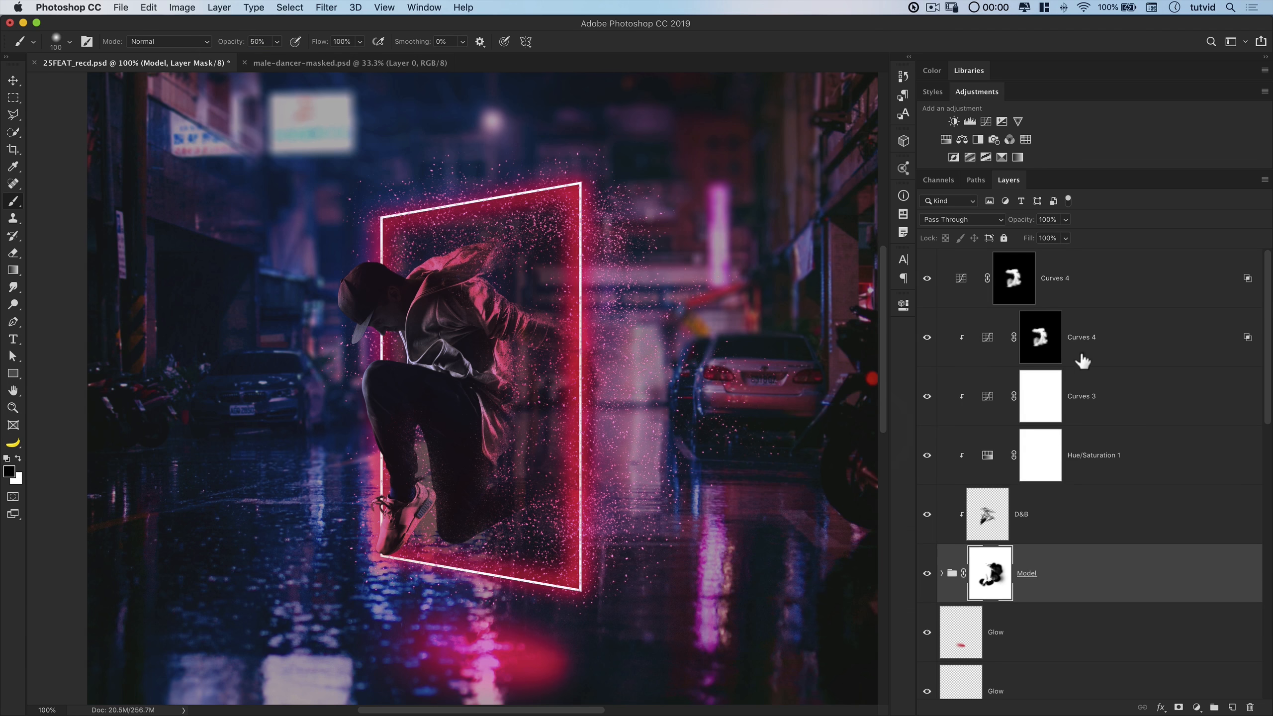
Target the upper and lower Curves 4 masks in turn with white as the foreground color
{"action": "left_click", "coordinate": [1019, 292]}
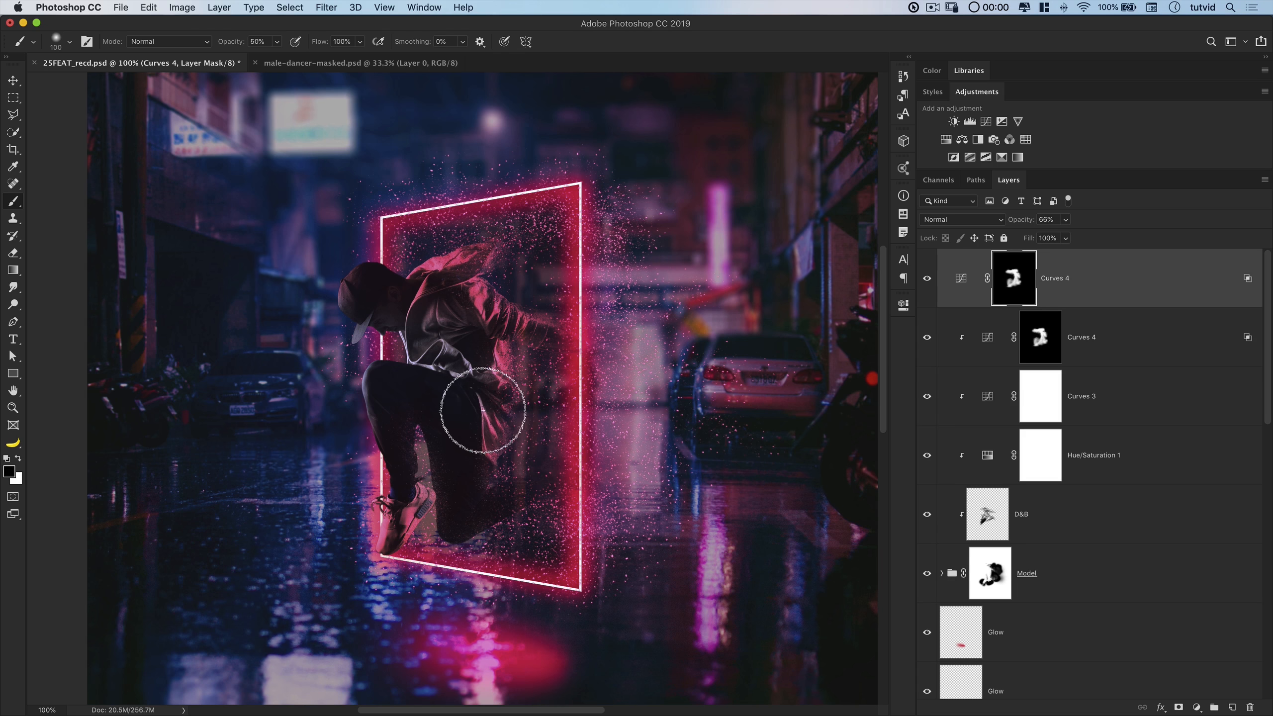
{"action": "left_click", "coordinate": [18, 458]}
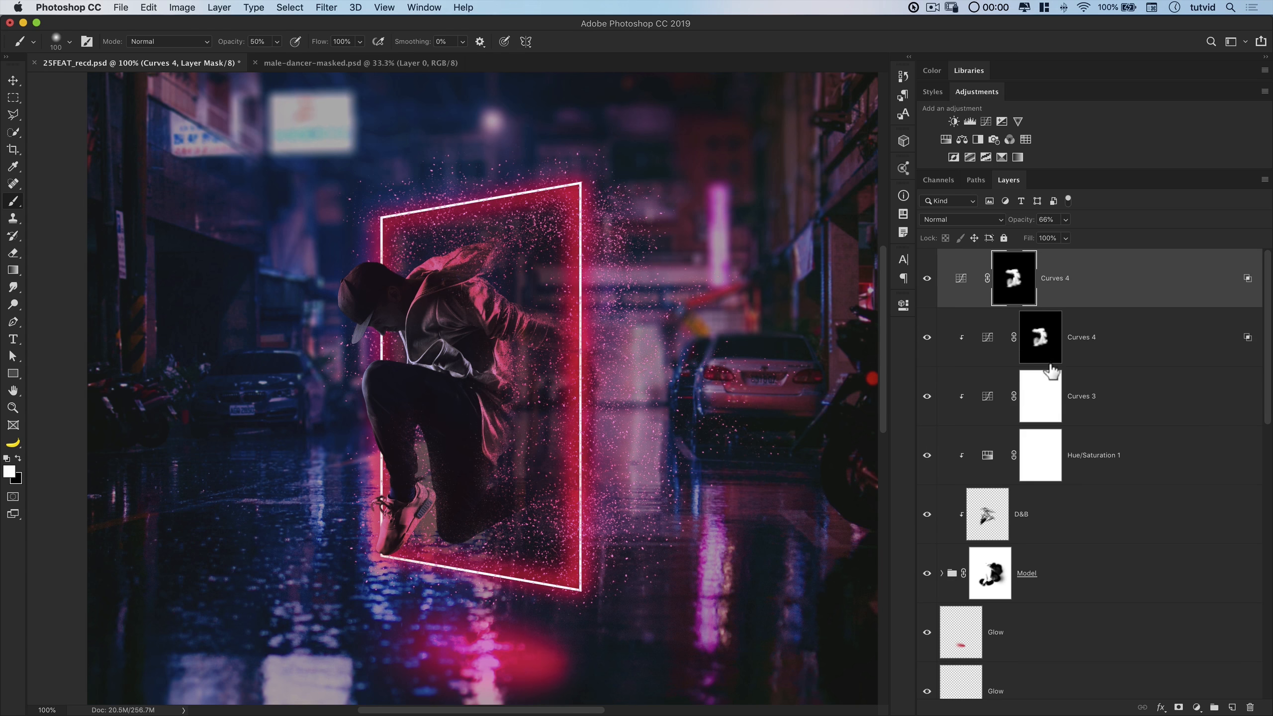
{"action": "left_click", "coordinate": [1046, 360]}
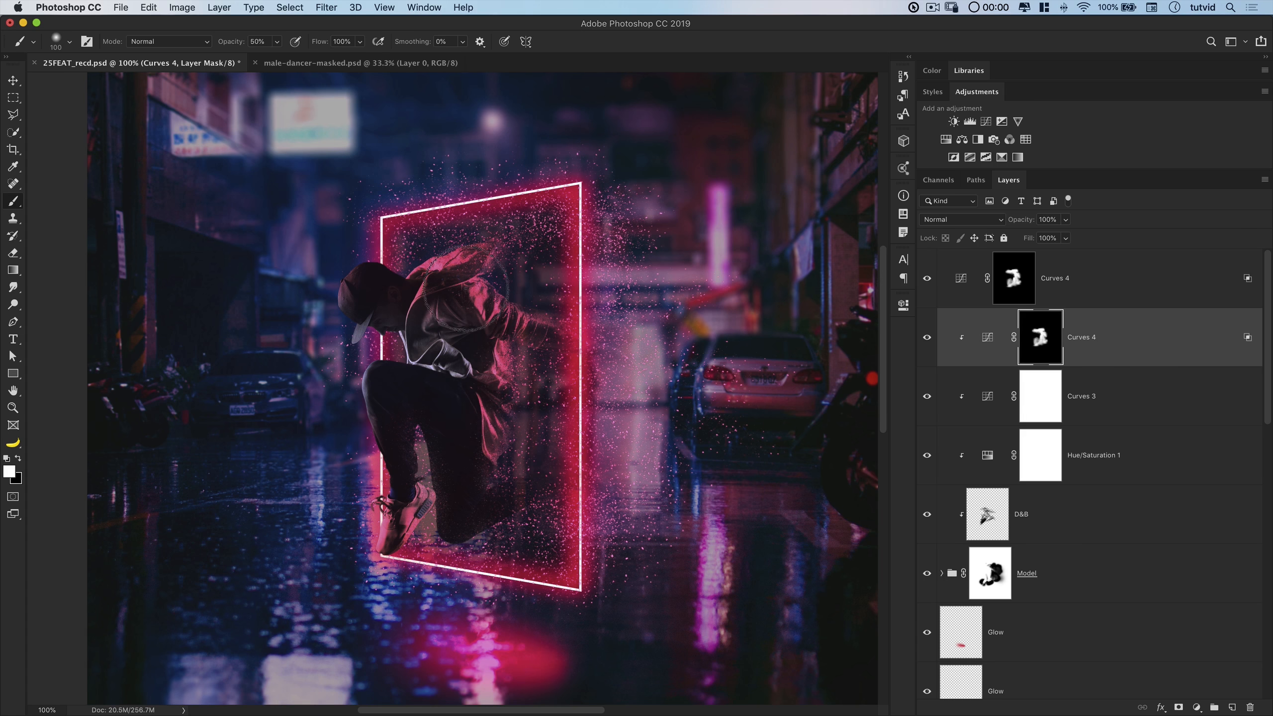
{"action": "key", "text": "v"}
Add a new layer named Highlights above the top Curves 4 layer and set its blend mode to Hue
{"action": "left_click", "coordinate": [1129, 281]}
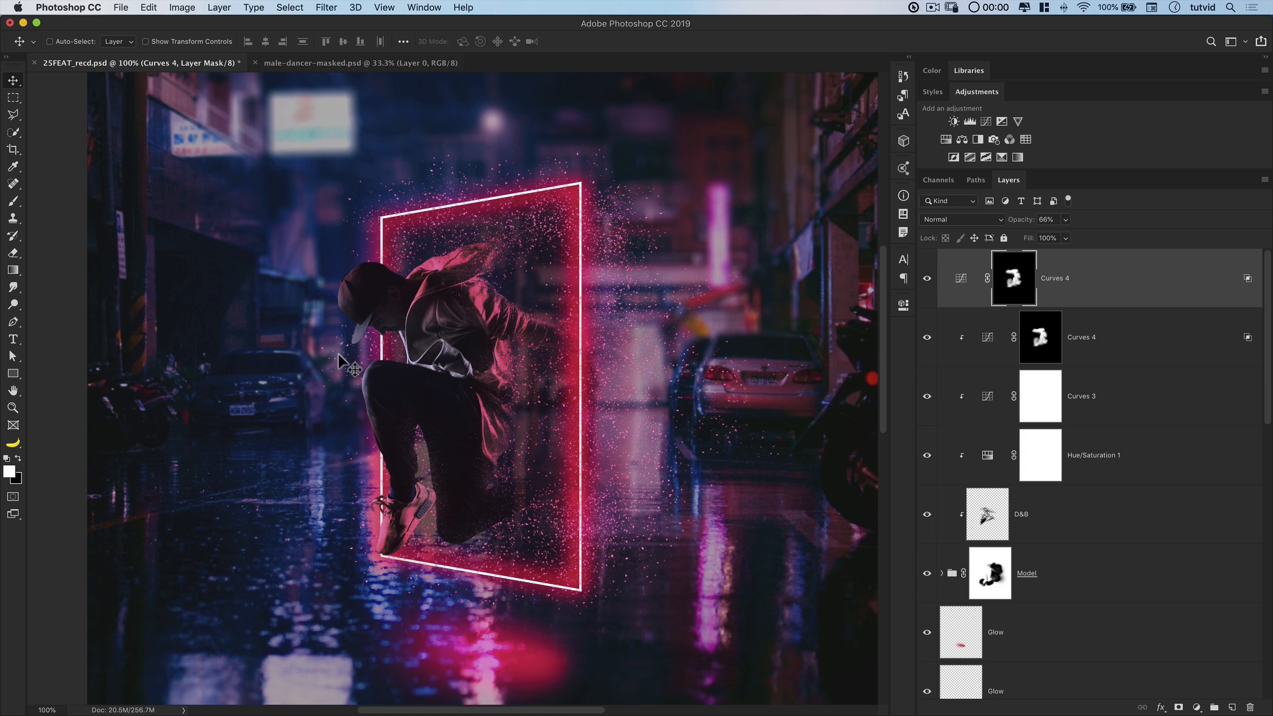
{"action": "left_click", "coordinate": [1232, 707]}
{"action": "double_click", "coordinate": [1000, 278]}
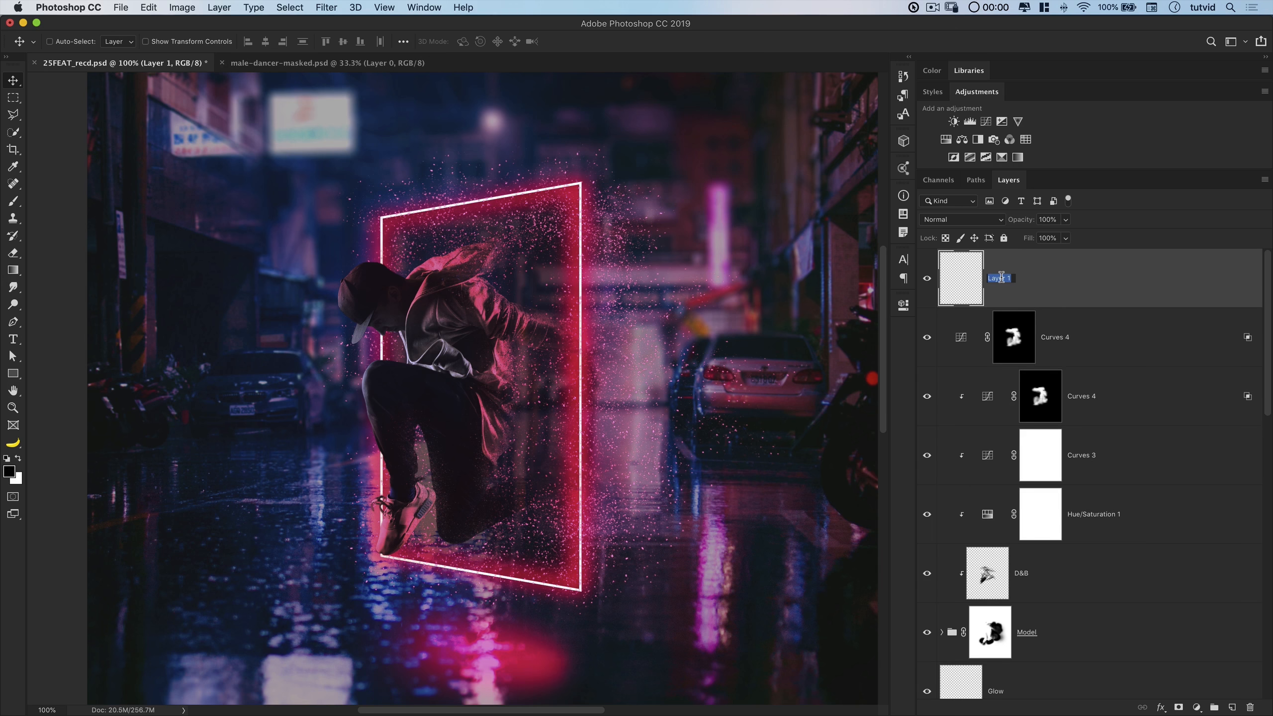
{"action": "type", "text": "Highlights"}
{"action": "key", "text": "Return"}
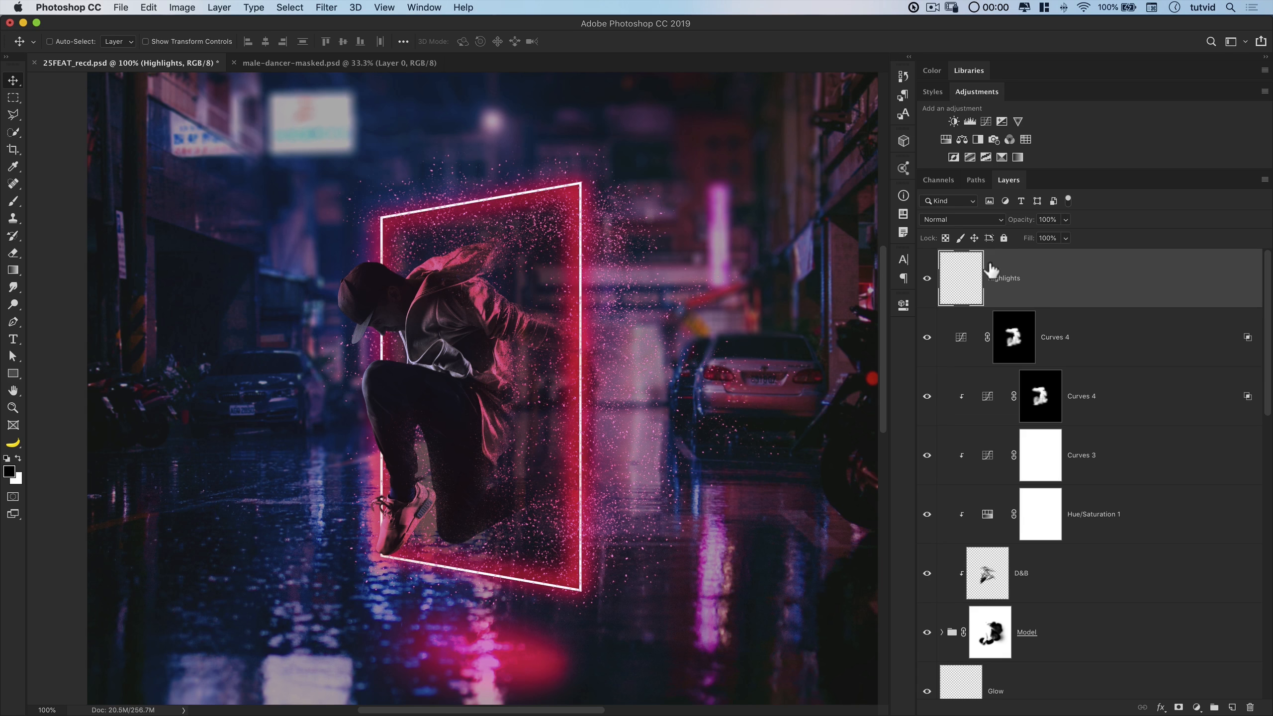
{"action": "left_click", "coordinate": [971, 219]}
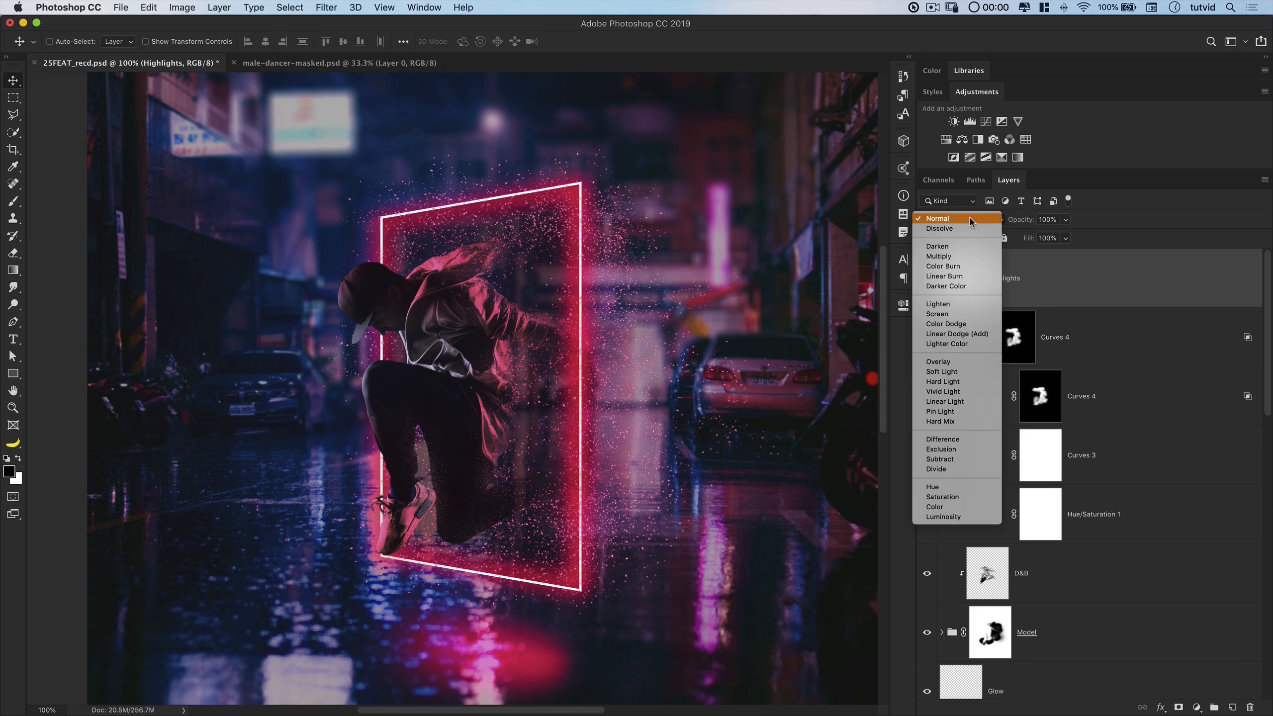
{"action": "left_click", "coordinate": [944, 487]}
Enlarge the soft brush to 150 px and sample a blue from the blurred street behind the model's head
{"action": "left_click", "coordinate": [12, 201]}
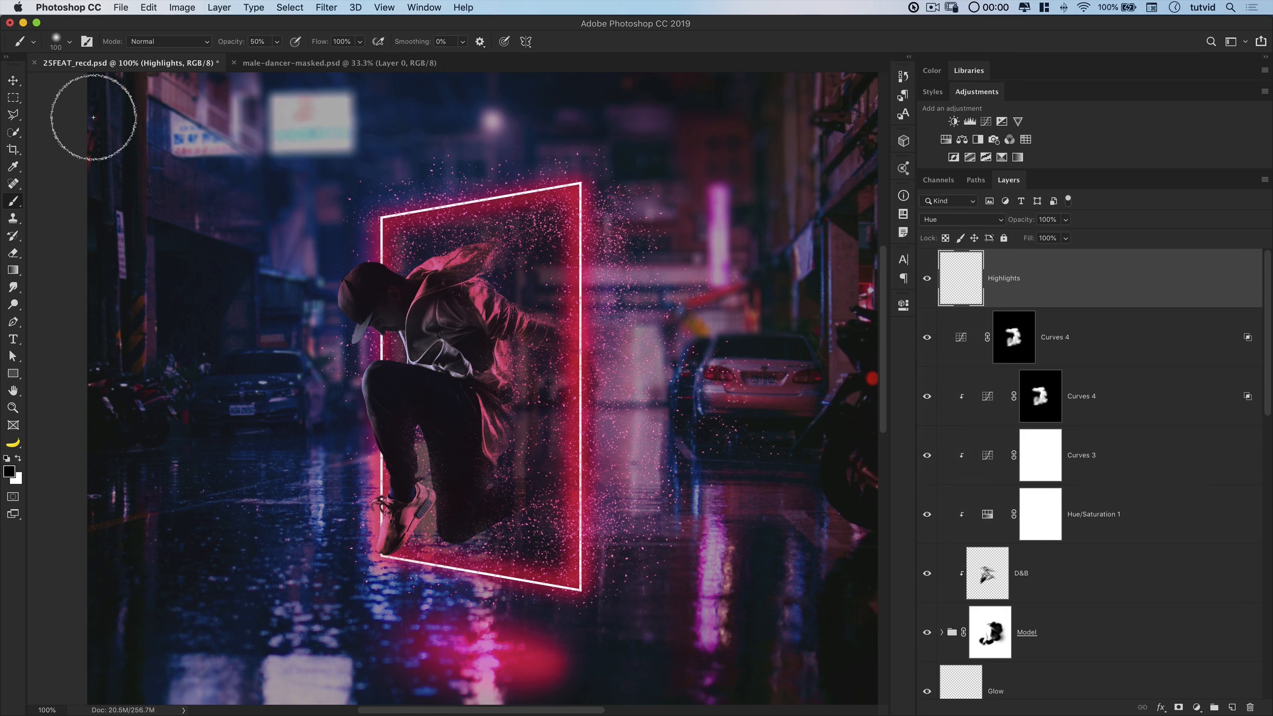
{"action": "key", "text": "bracketright"}
{"action": "key", "text": "bracketright"}
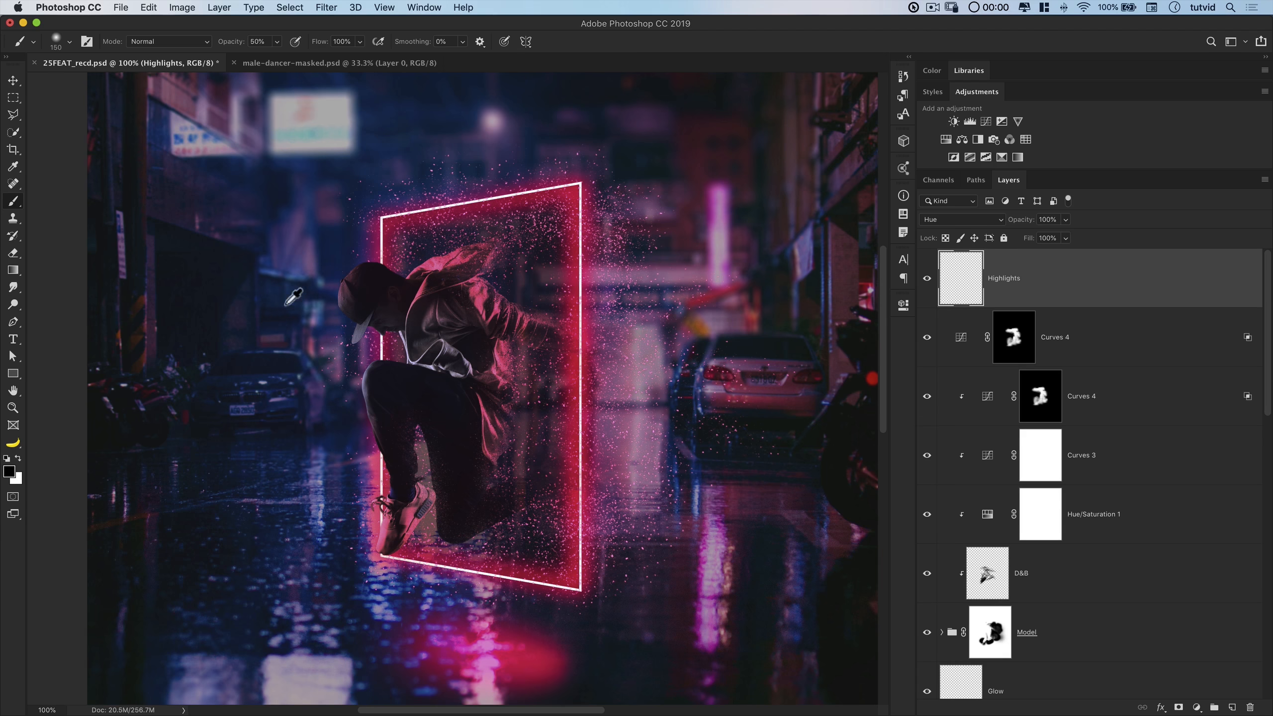
{"action": "left_click", "coordinate": [276, 271], "text": "alt"}
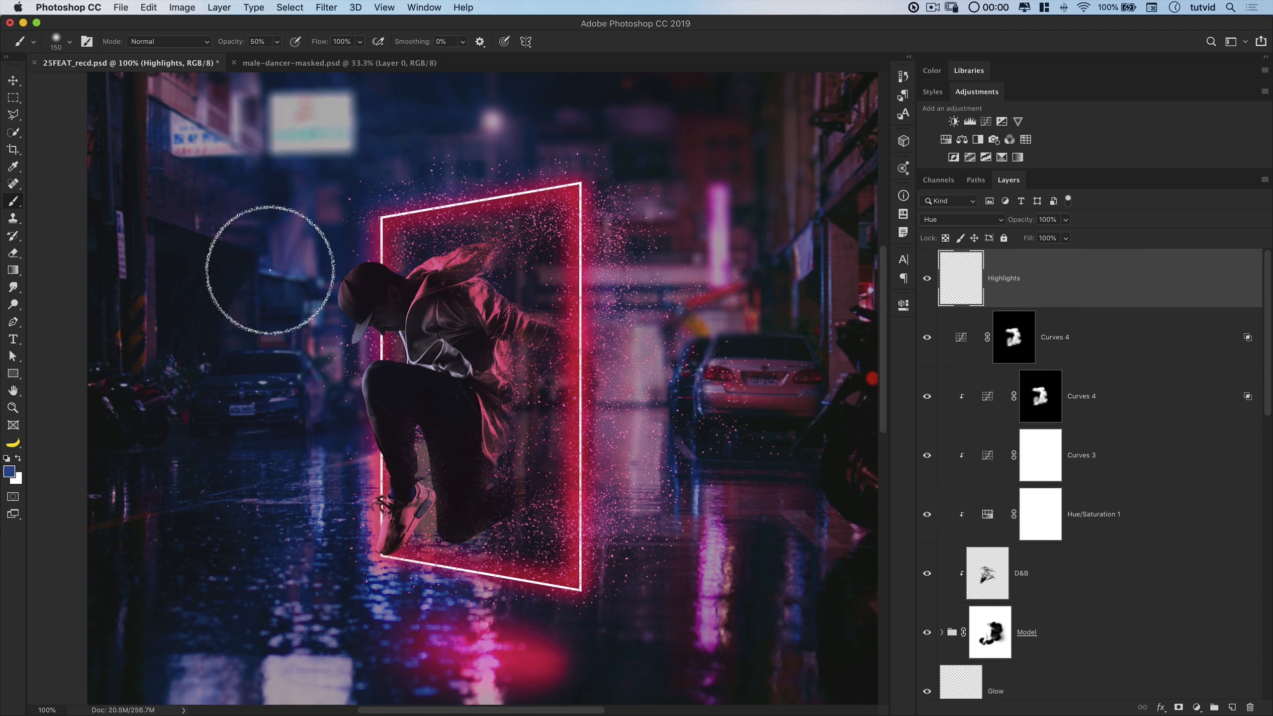
Paint the sampled blue over the model's cap with an 80 px brush and compare with the Highlights layer hidden
{"action": "key", "text": "super+equal"}
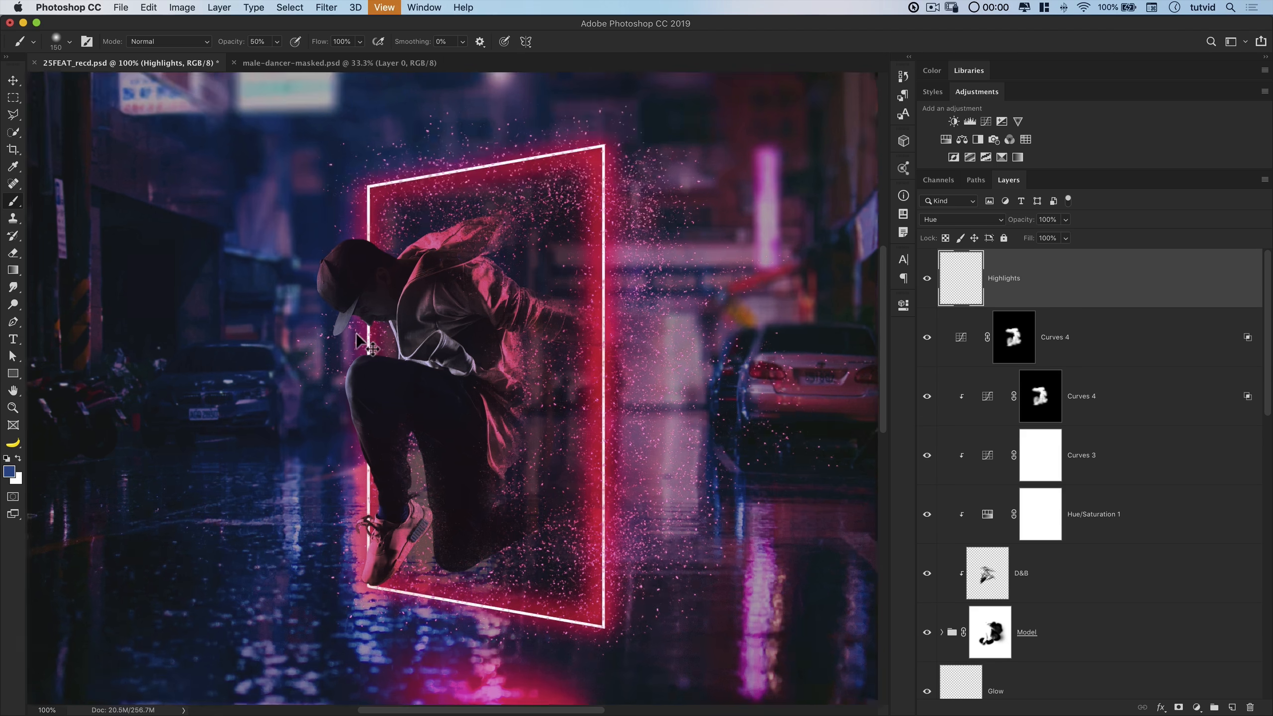
{"action": "mouse_move", "coordinate": [288, 293]}
{"action": "left_mouse_down"}
{"action": "mouse_move", "coordinate": [405, 275]}
{"action": "mouse_move", "coordinate": [398, 358]}
{"action": "left_mouse_up"}
{"action": "key", "text": "bracketleft"}
{"action": "key", "text": "bracketleft"}
{"action": "key", "text": "bracketleft"}
{"action": "key", "text": "bracketleft"}
{"action": "mouse_move", "coordinate": [347, 242]}
{"action": "left_mouse_down"}
{"action": "mouse_move", "coordinate": [344, 325]}
{"action": "mouse_move", "coordinate": [344, 235]}
{"action": "mouse_move", "coordinate": [343, 274]}
{"action": "mouse_move", "coordinate": [374, 331]}
{"action": "mouse_move", "coordinate": [422, 262]}
{"action": "mouse_move", "coordinate": [388, 270]}
{"action": "mouse_move", "coordinate": [364, 313]}
{"action": "left_mouse_up"}
{"action": "left_click", "coordinate": [928, 280]}
{"action": "left_click", "coordinate": [935, 280]}
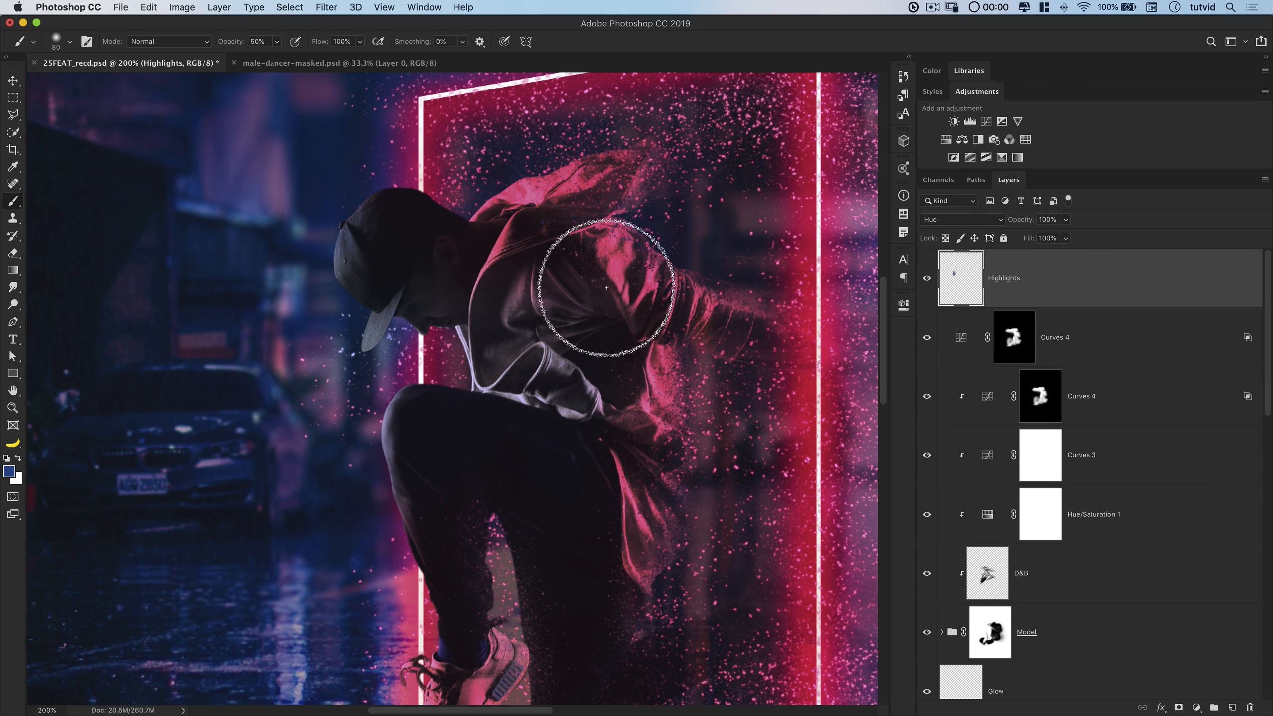
Tint the jacket front and raised knee blue, and change the Highlights layer's blend mode to Color
{"action": "mouse_move", "coordinate": [500, 368]}
{"action": "left_mouse_down"}
{"action": "mouse_move", "coordinate": [483, 312]}
{"action": "mouse_move", "coordinate": [519, 285]}
{"action": "mouse_move", "coordinate": [546, 392]}
{"action": "mouse_move", "coordinate": [538, 415]}
{"action": "left_mouse_up"}
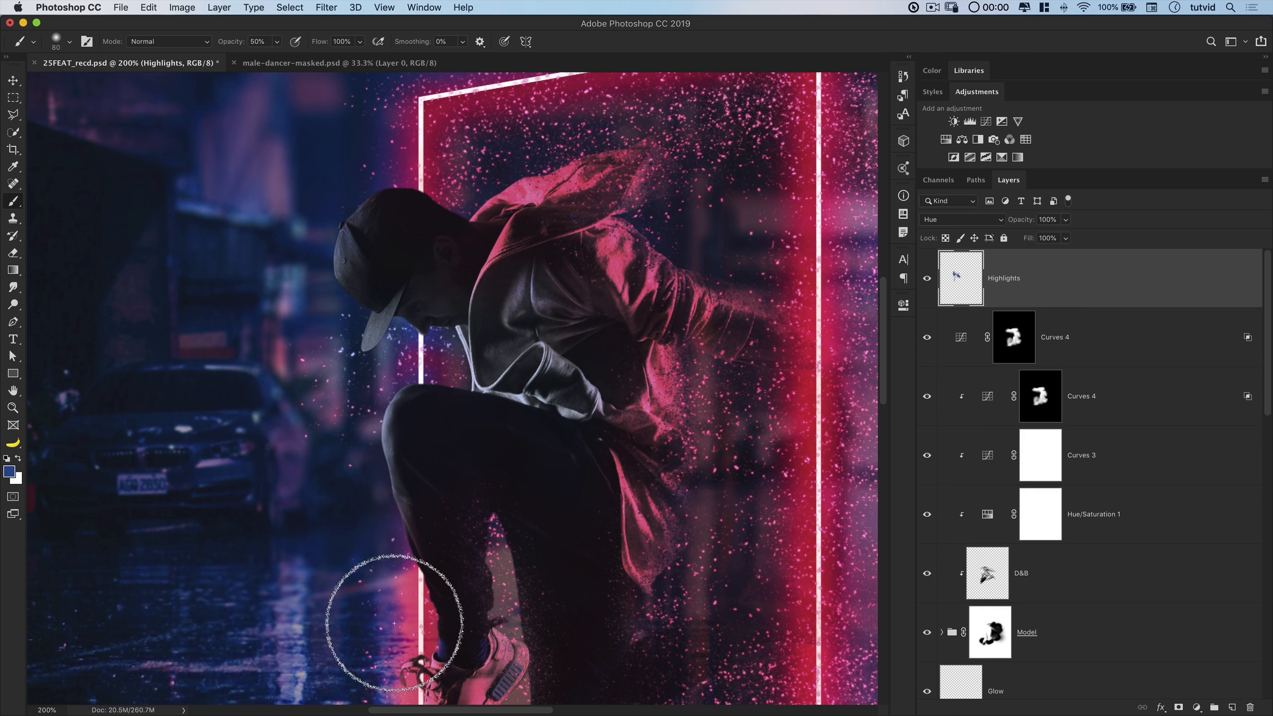
{"action": "left_click", "coordinate": [968, 221]}
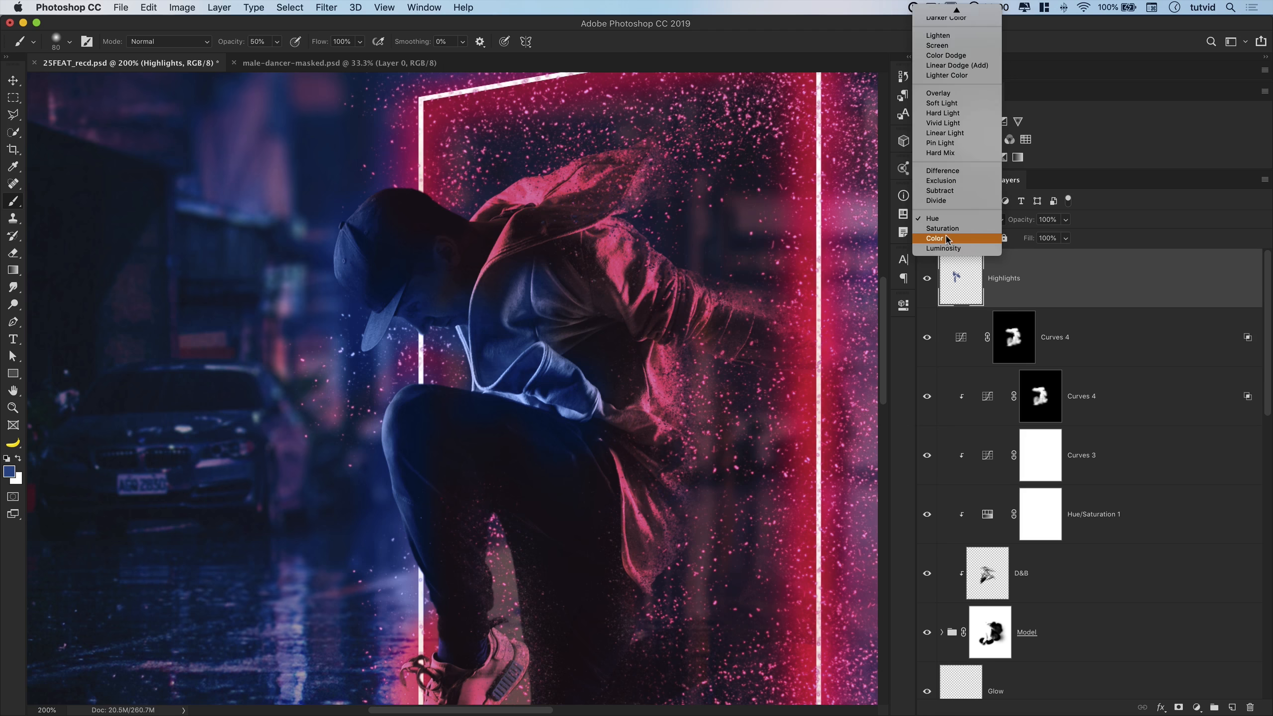
{"action": "left_click", "coordinate": [947, 239]}
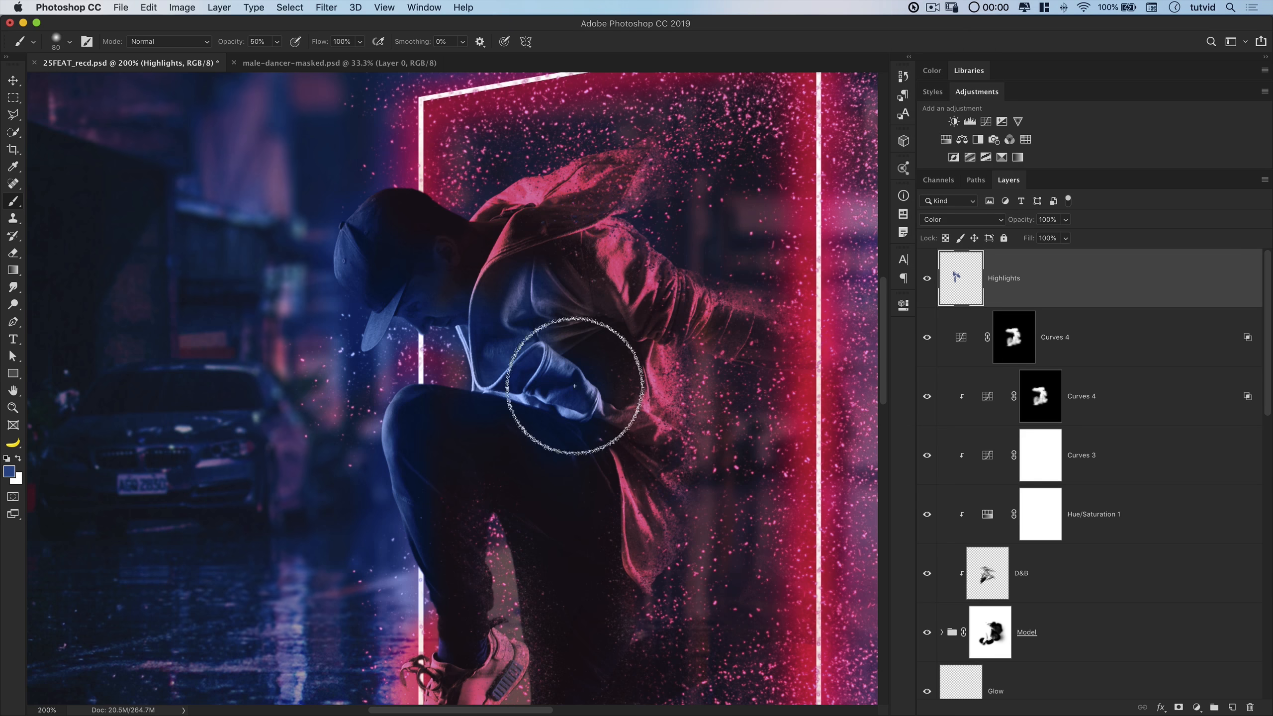
Paint blue light over the lower leg and shoe, and undo the last stroke
{"action": "left_click_drag", "start_coordinate": [426, 483], "coordinate": [412, 319]}
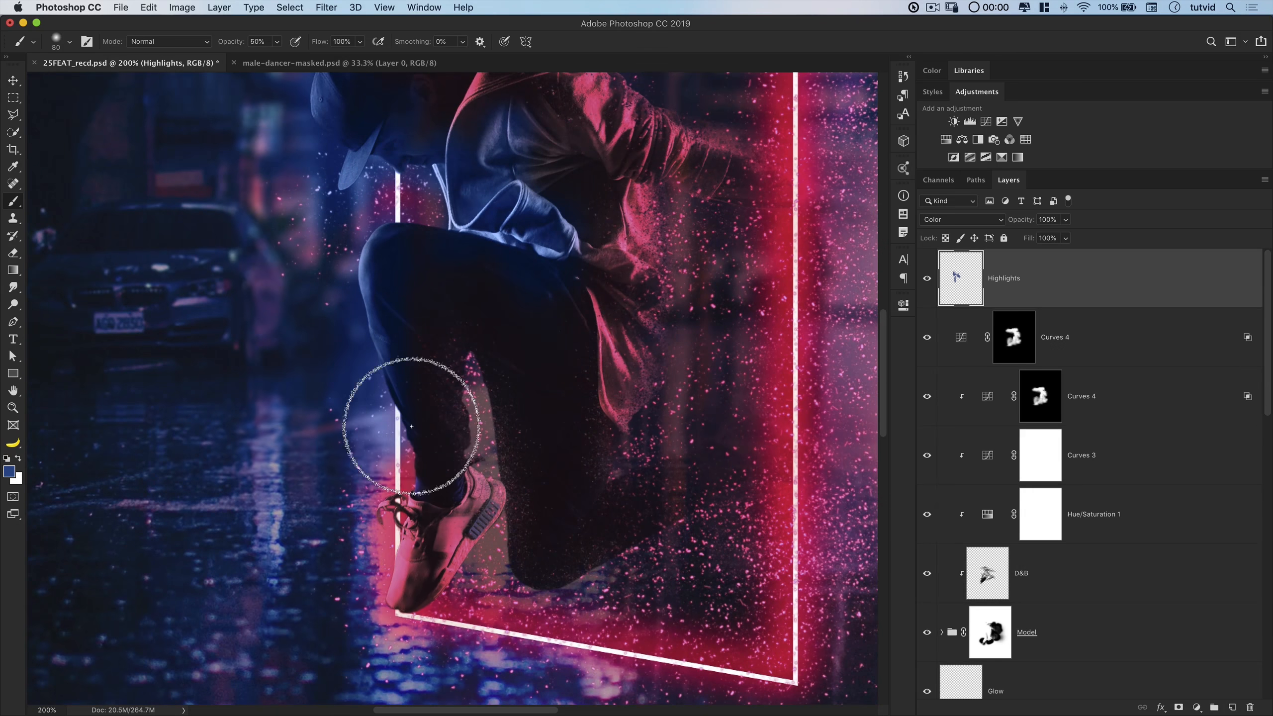
{"action": "mouse_move", "coordinate": [432, 482]}
{"action": "left_mouse_down"}
{"action": "mouse_move", "coordinate": [406, 562]}
{"action": "mouse_move", "coordinate": [461, 507]}
{"action": "mouse_move", "coordinate": [481, 463]}
{"action": "mouse_move", "coordinate": [419, 474]}
{"action": "mouse_move", "coordinate": [387, 534]}
{"action": "mouse_move", "coordinate": [483, 479]}
{"action": "mouse_move", "coordinate": [451, 489]}
{"action": "mouse_move", "coordinate": [476, 492]}
{"action": "mouse_move", "coordinate": [465, 499]}
{"action": "mouse_move", "coordinate": [490, 515]}
{"action": "mouse_move", "coordinate": [473, 605]}
{"action": "mouse_move", "coordinate": [488, 490]}
{"action": "left_mouse_up"}
{"action": "key", "text": "super+z"}
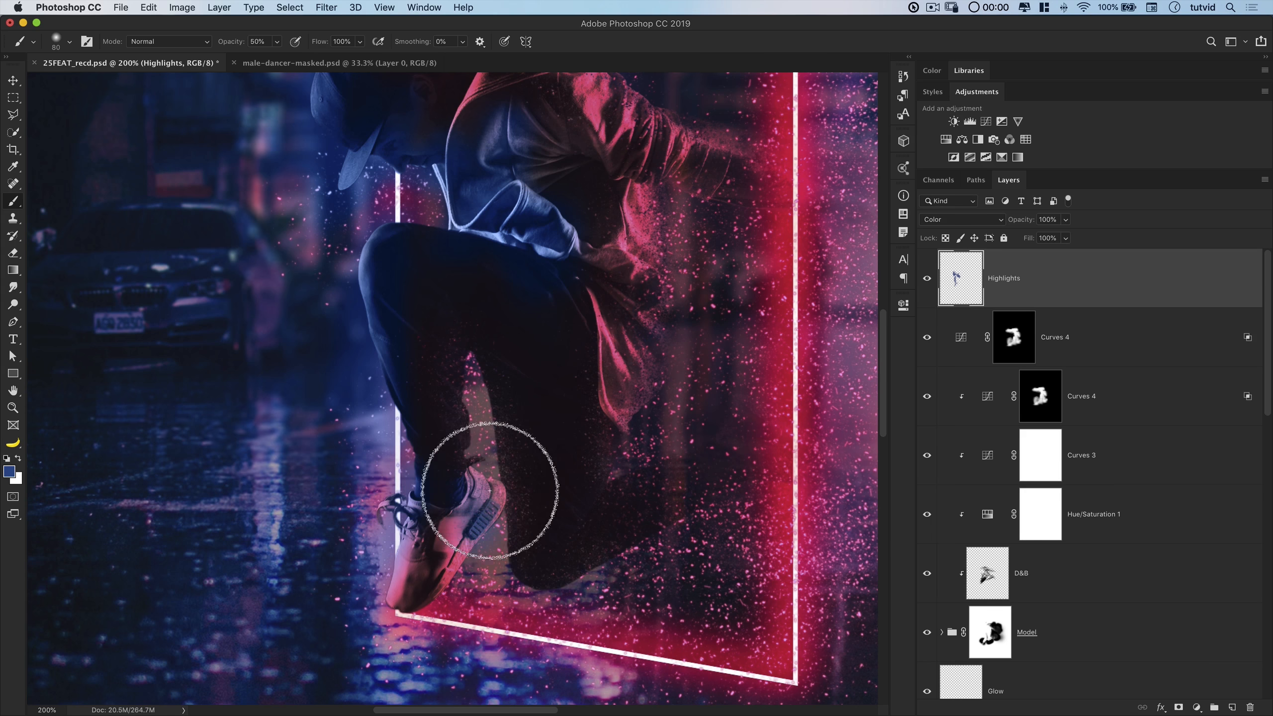
Touch up the blue tint around the neck and shoulder and reduce the Highlights layer's opacity to 57%
{"action": "left_click_drag", "start_coordinate": [601, 343], "coordinate": [501, 606]}
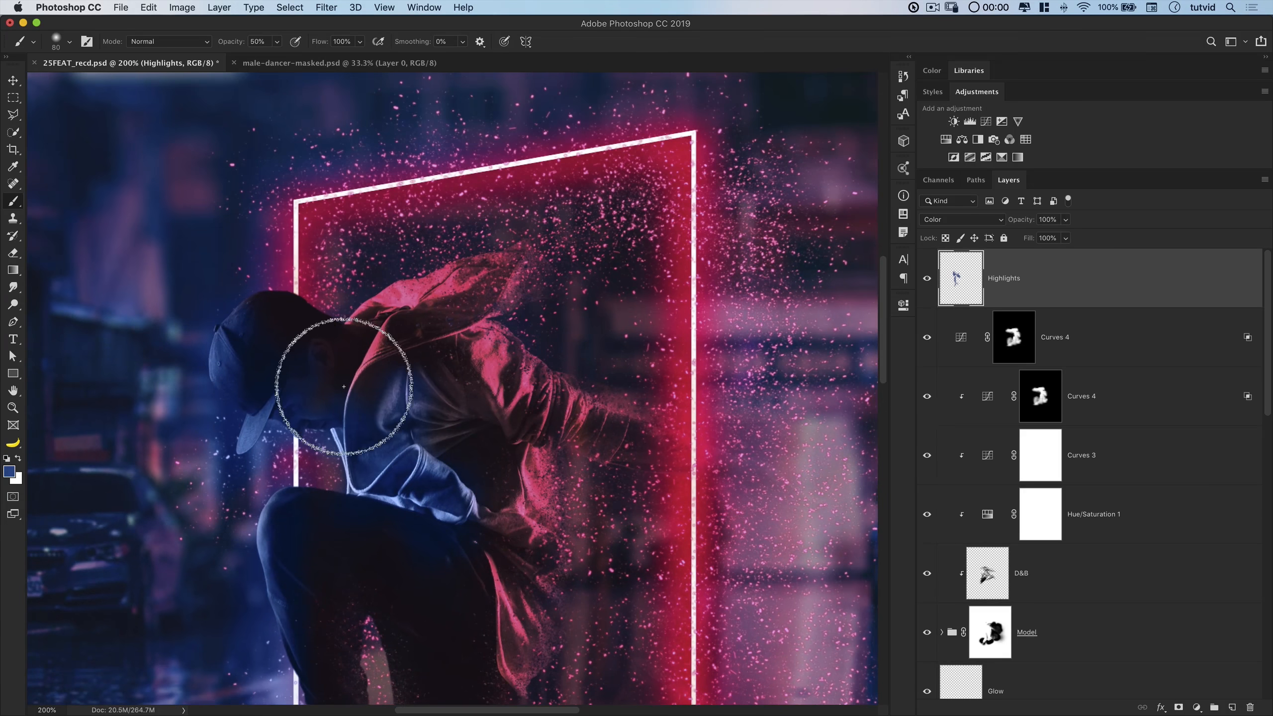
{"action": "mouse_move", "coordinate": [354, 323]}
{"action": "left_mouse_down"}
{"action": "mouse_move", "coordinate": [364, 440]}
{"action": "mouse_move", "coordinate": [411, 455]}
{"action": "mouse_move", "coordinate": [454, 364]}
{"action": "mouse_move", "coordinate": [481, 351]}
{"action": "left_mouse_up"}
{"action": "left_click_drag", "start_coordinate": [1020, 229], "coordinate": [1020, 227]}
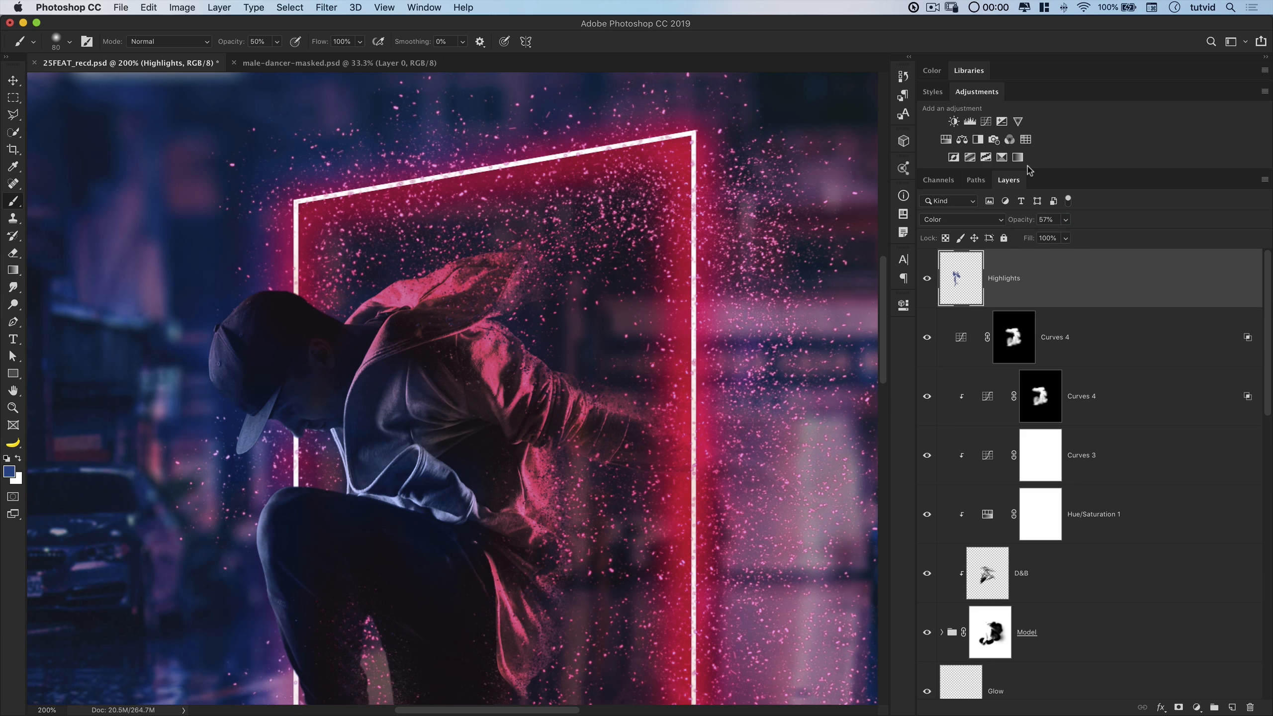
{"action": "key", "text": "super+minus"}
{"action": "key", "text": "super+minus"}
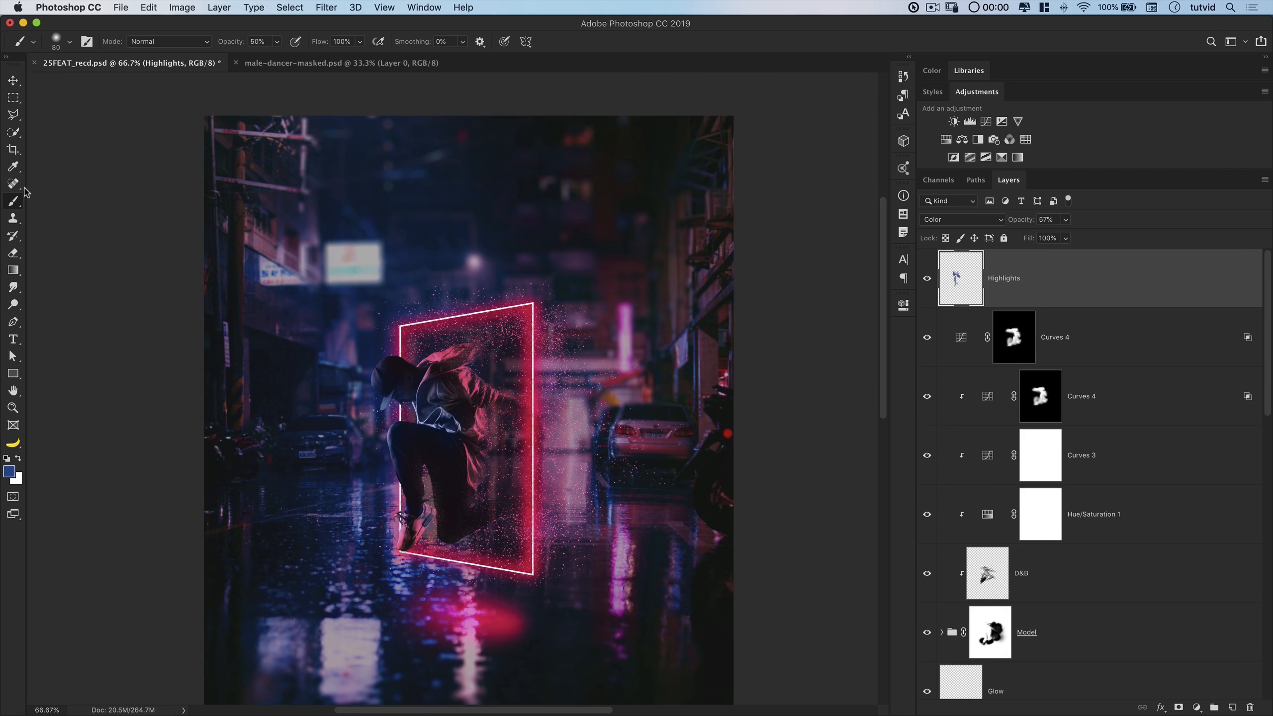
Soften excess blue on the model in the Highlights layer with a 100 px eraser at 50% opacity
{"action": "left_click", "coordinate": [20, 254]}
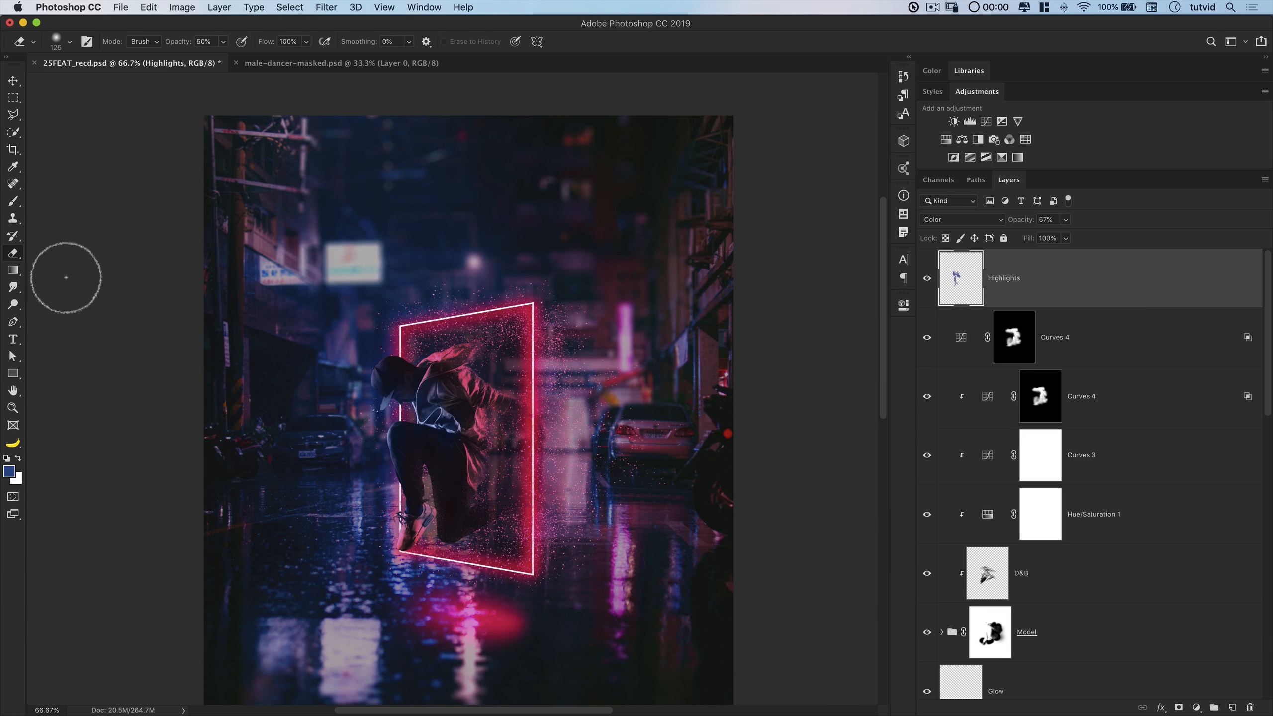
{"action": "key", "text": "bracketright"}
{"action": "key", "text": "bracketright"}
{"action": "key", "text": "bracketleft"}
{"action": "key", "text": "bracketleft"}
{"action": "key", "text": "bracketleft"}
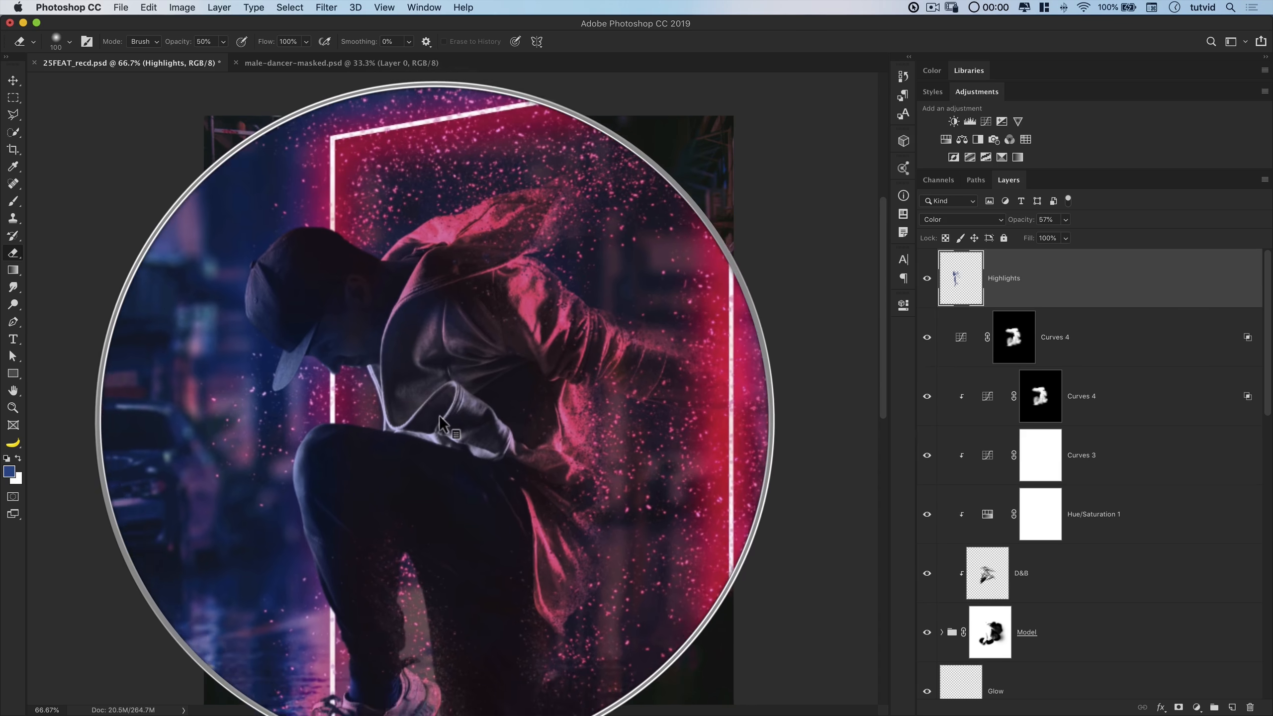
Add a new clipped layer directly above the D&B layer and set its blend mode to Soft Light
{"action": "left_click", "coordinate": [1036, 585]}
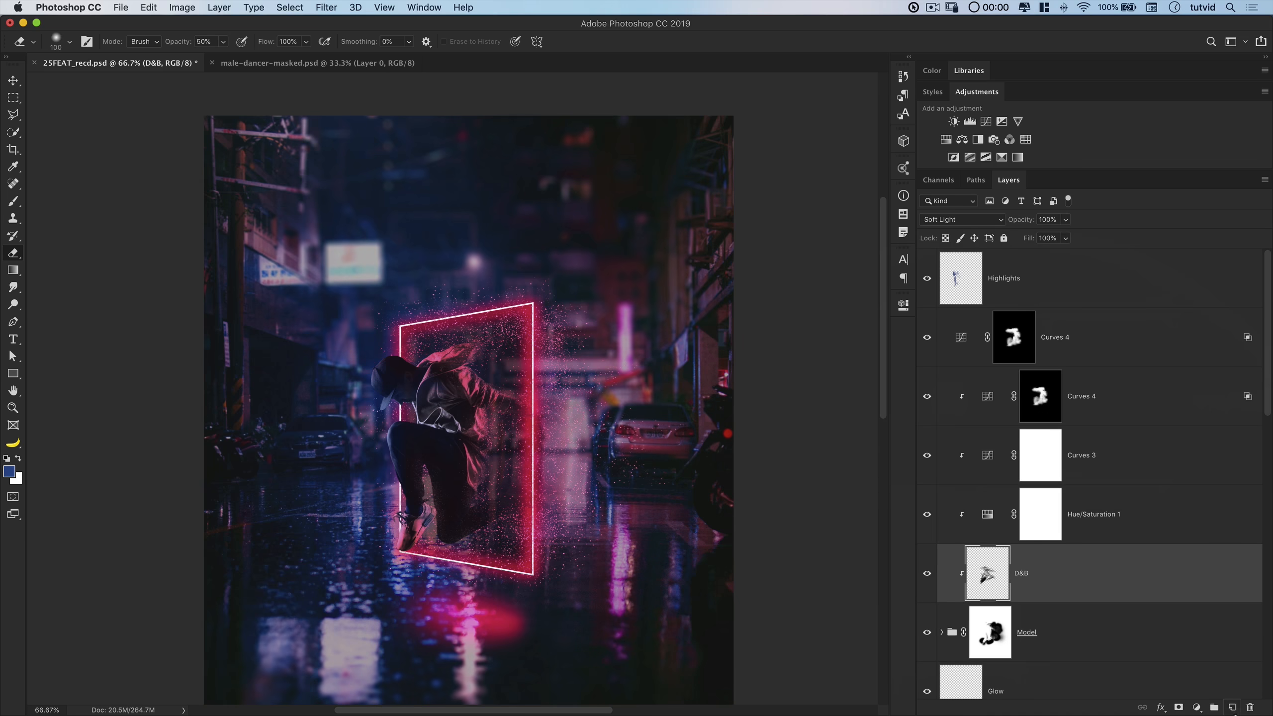
{"action": "left_click", "coordinate": [1231, 707]}
{"action": "left_click", "coordinate": [976, 219]}
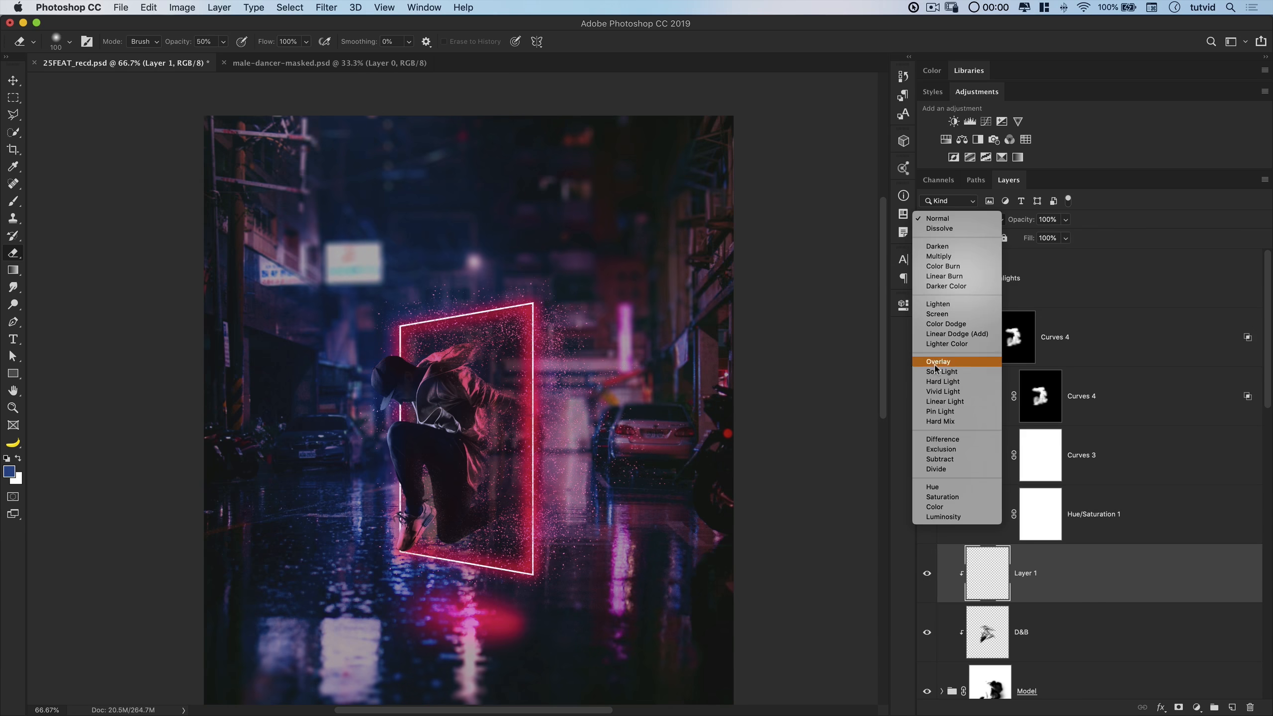
{"action": "left_click", "coordinate": [943, 374]}
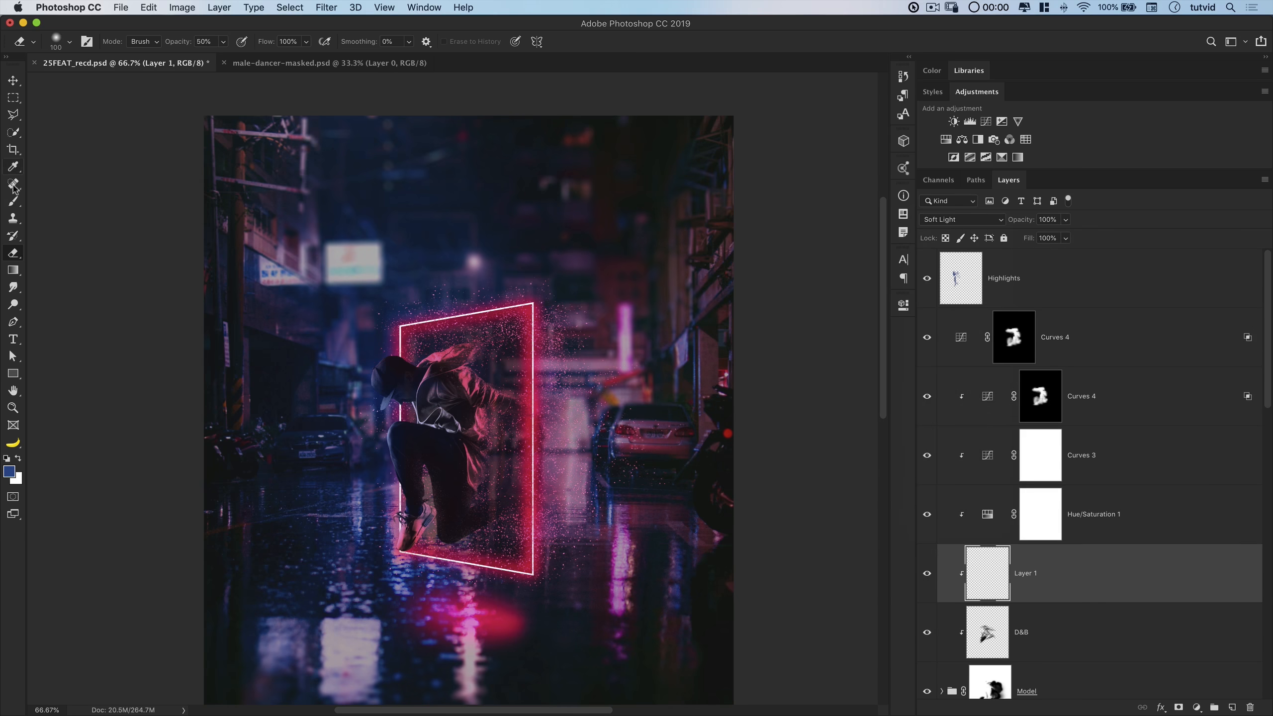
Darken the model's lower jacket, legs and shoes on the Soft Light layer with a black 150 px brush at 50% opacity
{"action": "key", "text": "b"}
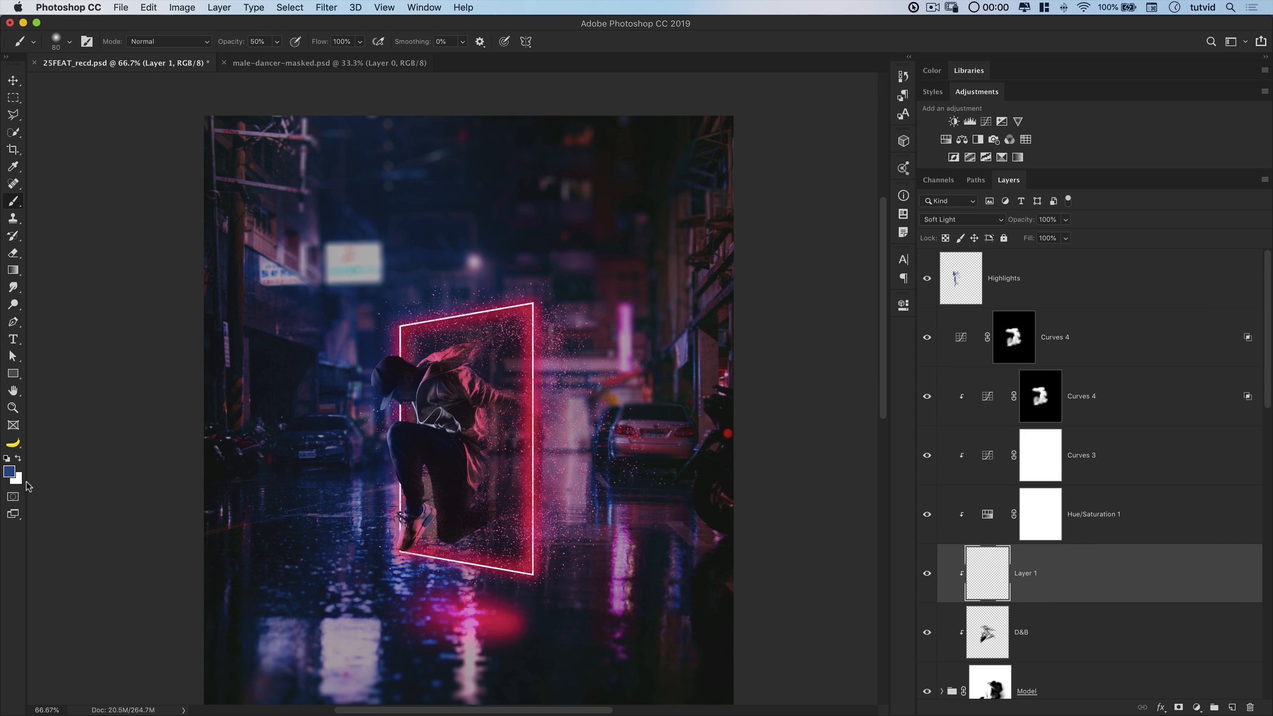
{"action": "key", "text": "d"}
{"action": "key", "text": "bracketright"}
{"action": "key", "text": "bracketright"}
{"action": "key", "text": "bracketright"}
{"action": "key", "text": "bracketright"}
{"action": "mouse_move", "coordinate": [435, 413]}
{"action": "left_mouse_down"}
{"action": "mouse_move", "coordinate": [473, 417]}
{"action": "mouse_move", "coordinate": [411, 399]}
{"action": "mouse_move", "coordinate": [443, 438]}
{"action": "mouse_move", "coordinate": [431, 410]}
{"action": "mouse_move", "coordinate": [469, 436]}
{"action": "mouse_move", "coordinate": [430, 404]}
{"action": "mouse_move", "coordinate": [433, 434]}
{"action": "left_mouse_up"}
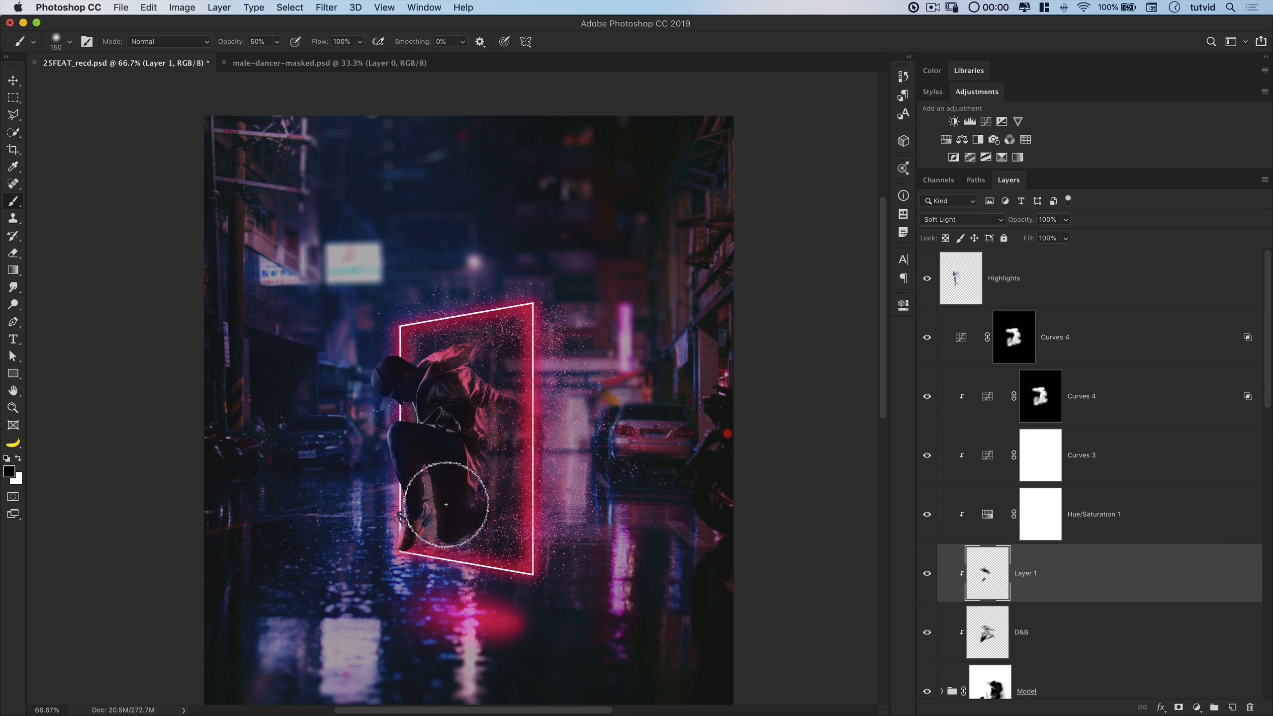
{"action": "mouse_move", "coordinate": [394, 528]}
{"action": "left_mouse_down"}
{"action": "mouse_move", "coordinate": [404, 506]}
{"action": "mouse_move", "coordinate": [449, 506]}
{"action": "mouse_move", "coordinate": [488, 482]}
{"action": "mouse_move", "coordinate": [457, 537]}
{"action": "left_mouse_up"}
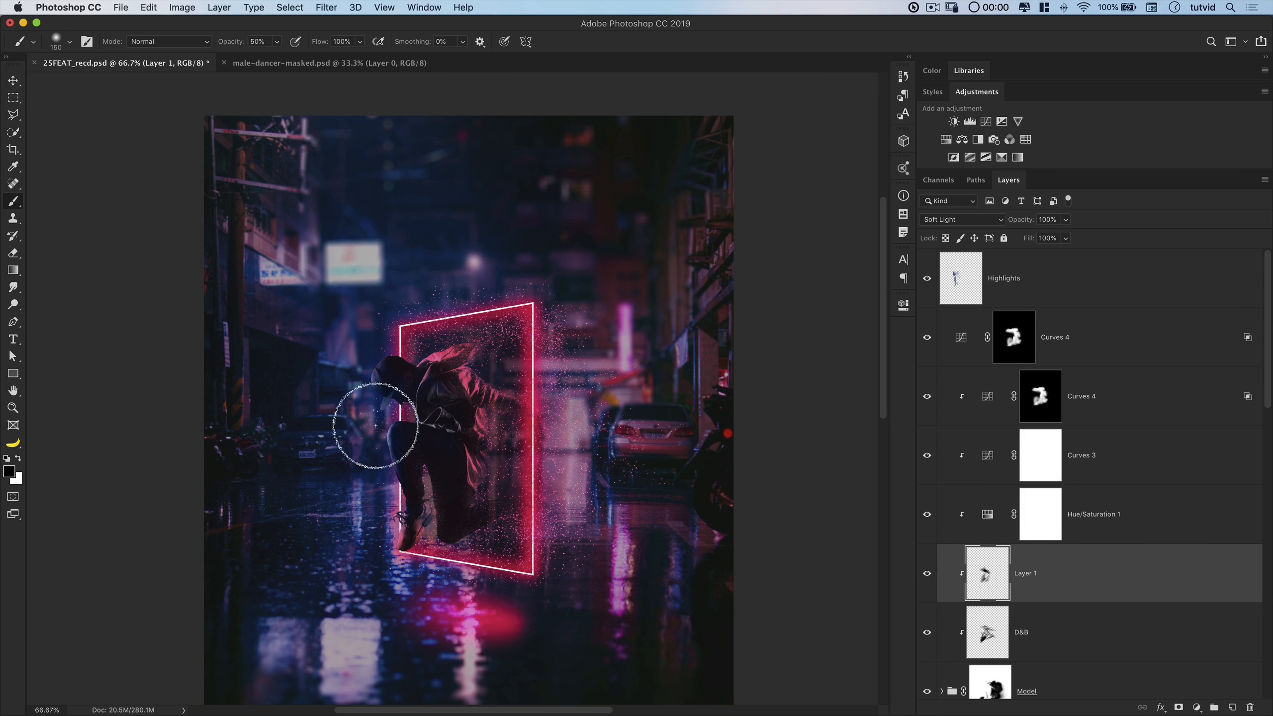
{"action": "key", "text": "v"}
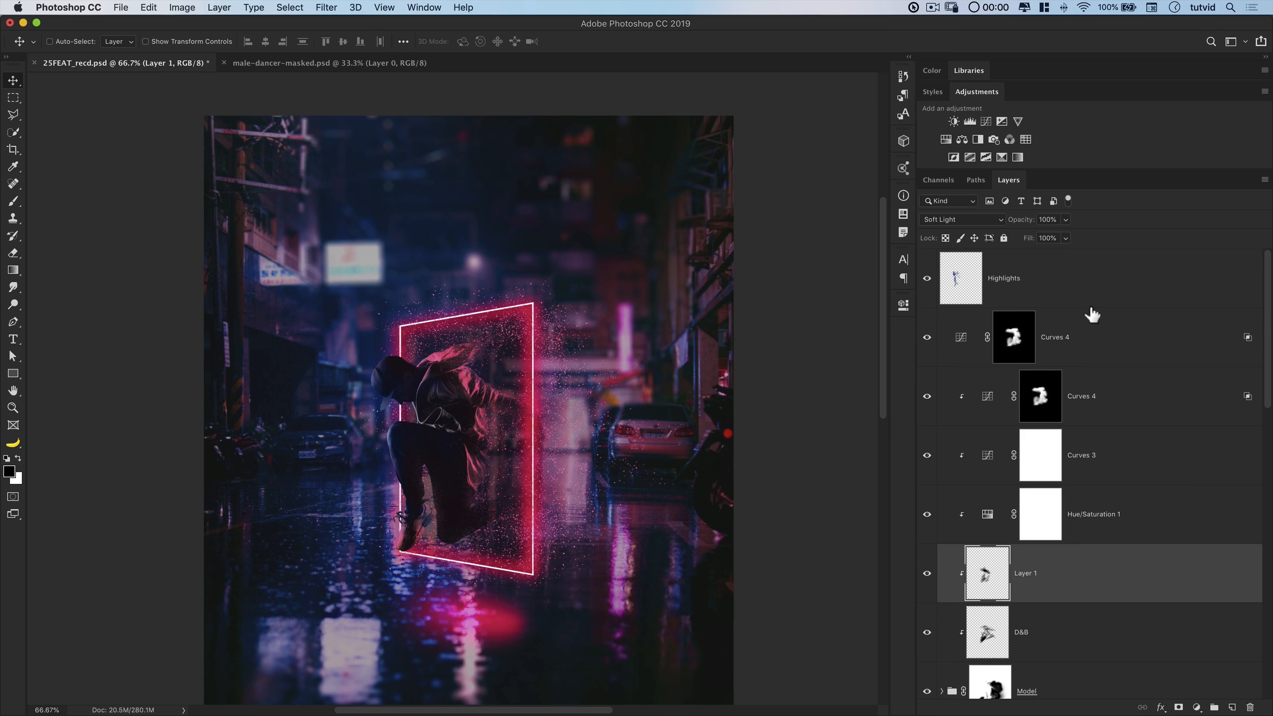
Add a Curves adjustment above the Highlights layer, adjust the RGB shadow point, and pull the Red highlight point slightly inward
{"action": "left_click", "coordinate": [1065, 279]}
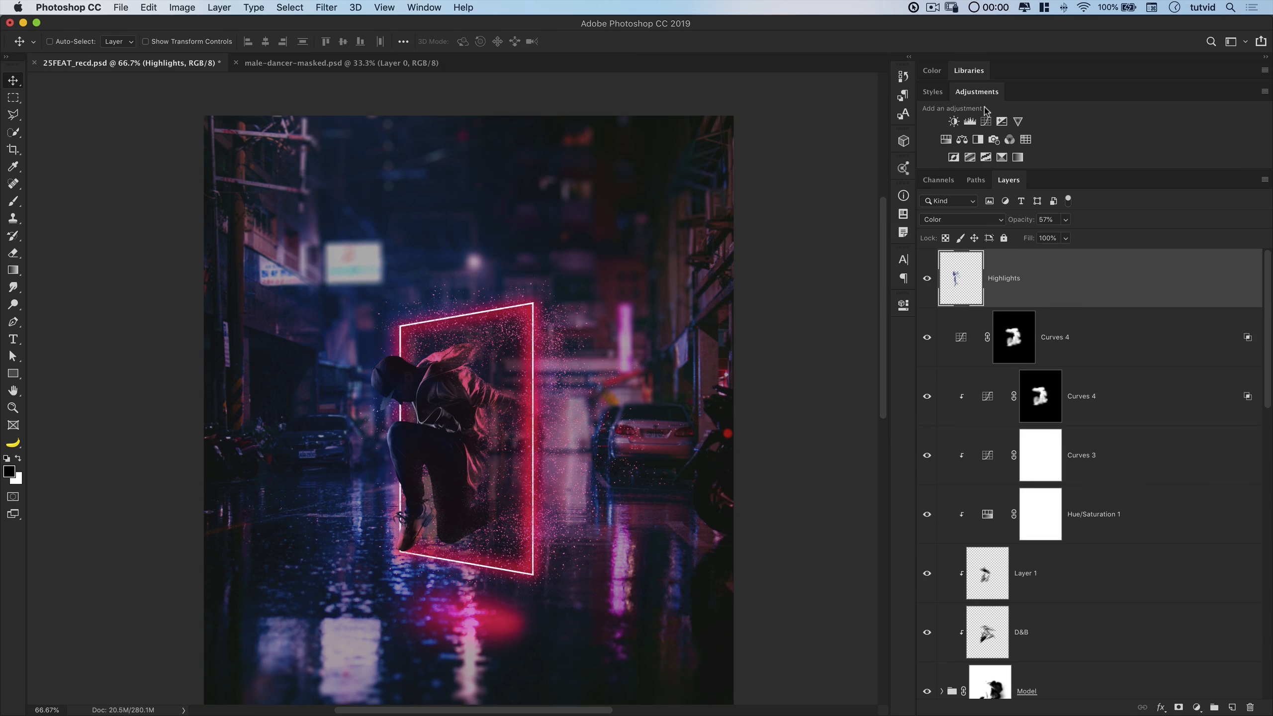
{"action": "left_click", "coordinate": [985, 122]}
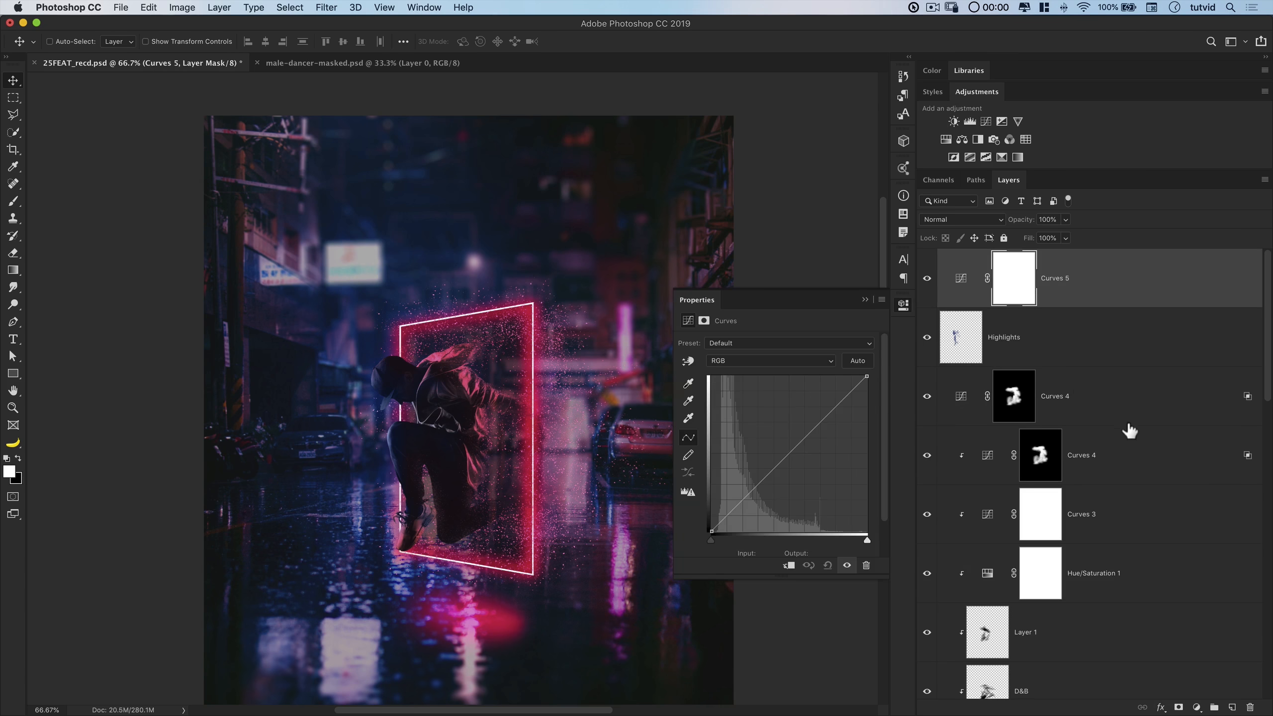
{"action": "left_click_drag", "start_coordinate": [714, 534], "coordinate": [722, 525]}
{"action": "key", "text": "x"}
{"action": "left_click", "coordinate": [770, 361]}
{"action": "left_click", "coordinate": [752, 371]}
{"action": "left_click_drag", "start_coordinate": [871, 384], "coordinate": [866, 381]}
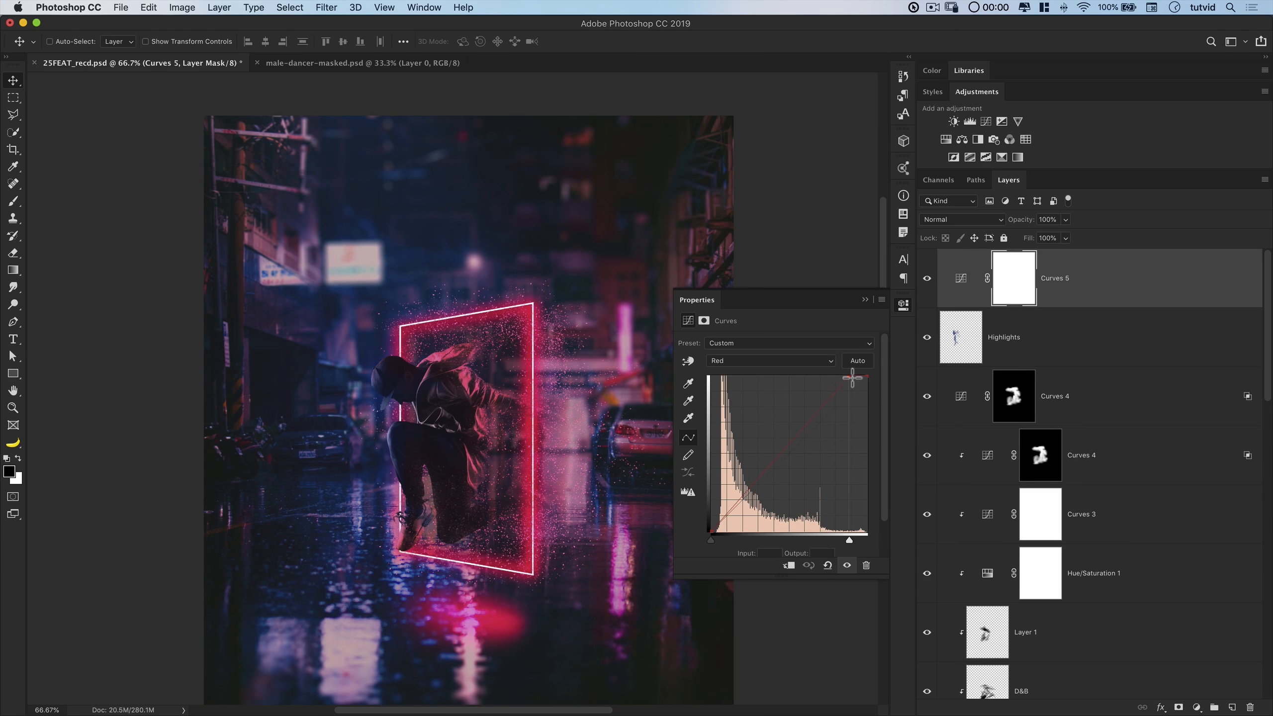
Pull the Green curve down slightly in the darker tones of the topmost Curves adjustment
{"action": "left_click", "coordinate": [810, 362]}
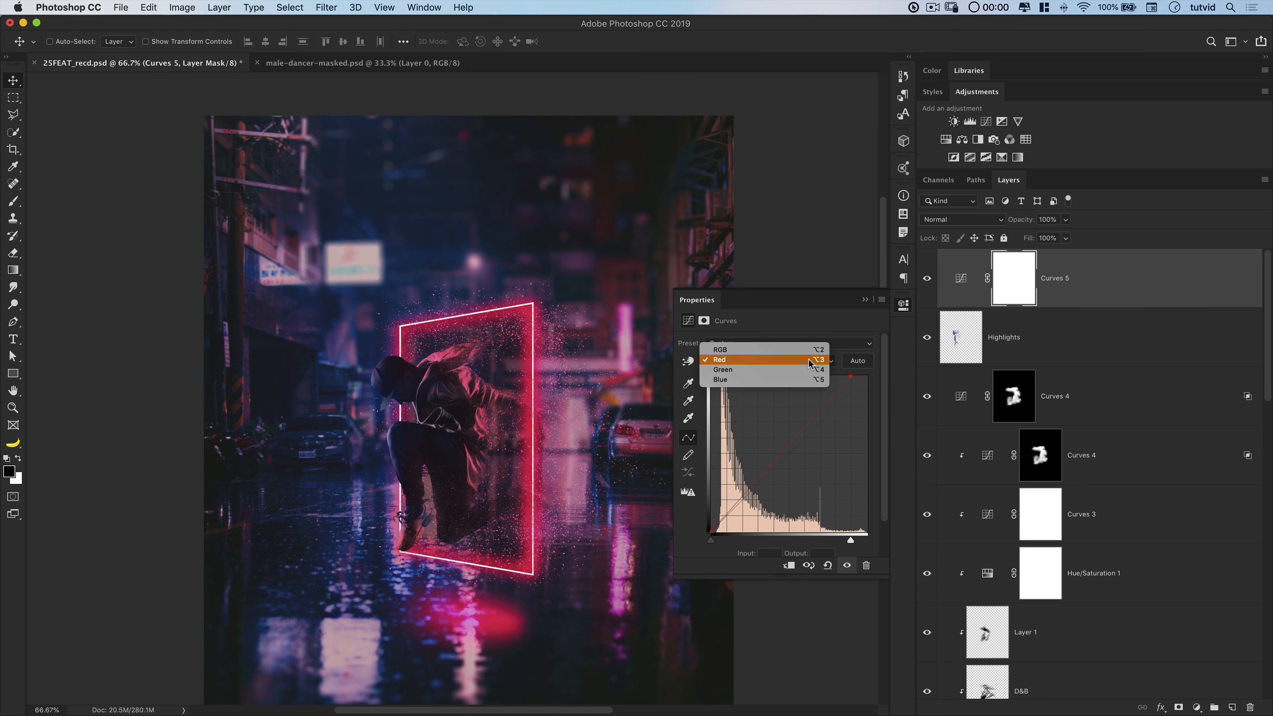
{"action": "left_click", "coordinate": [802, 370]}
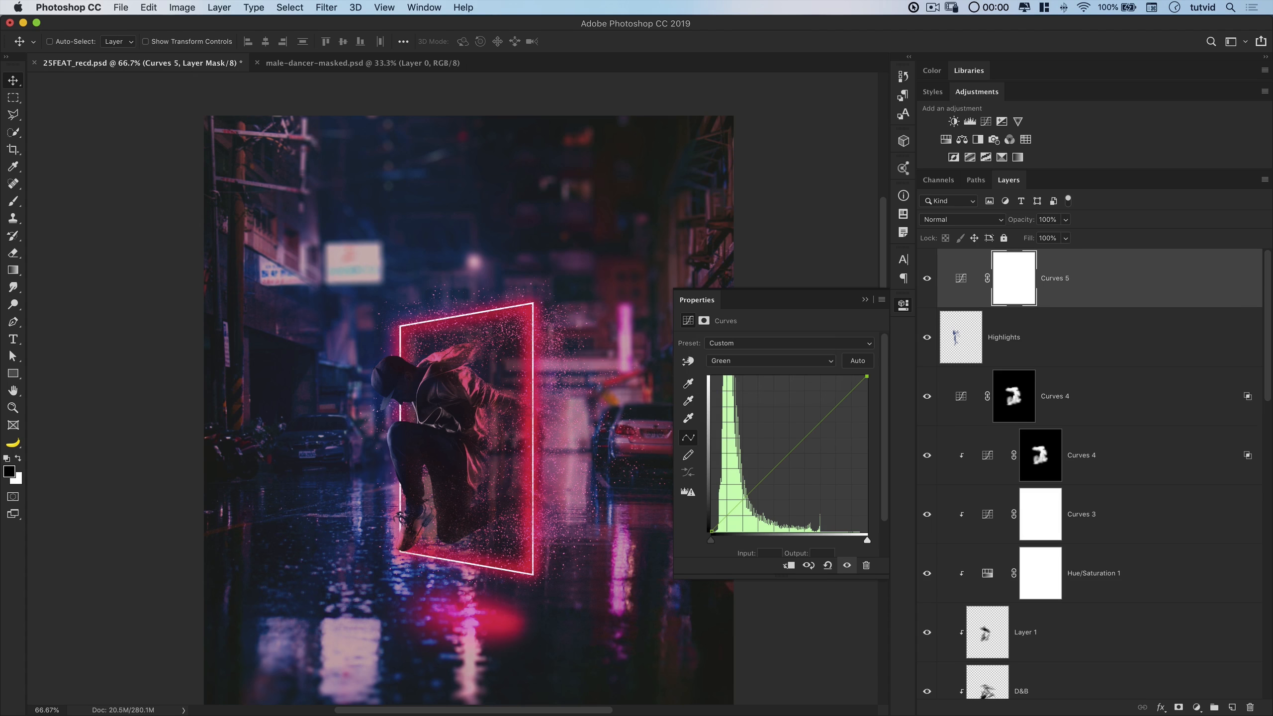
{"action": "left_click_drag", "start_coordinate": [750, 504], "coordinate": [746, 512]}
{"action": "left_click", "coordinate": [1100, 413]}
{"action": "left_click", "coordinate": [1123, 451]}
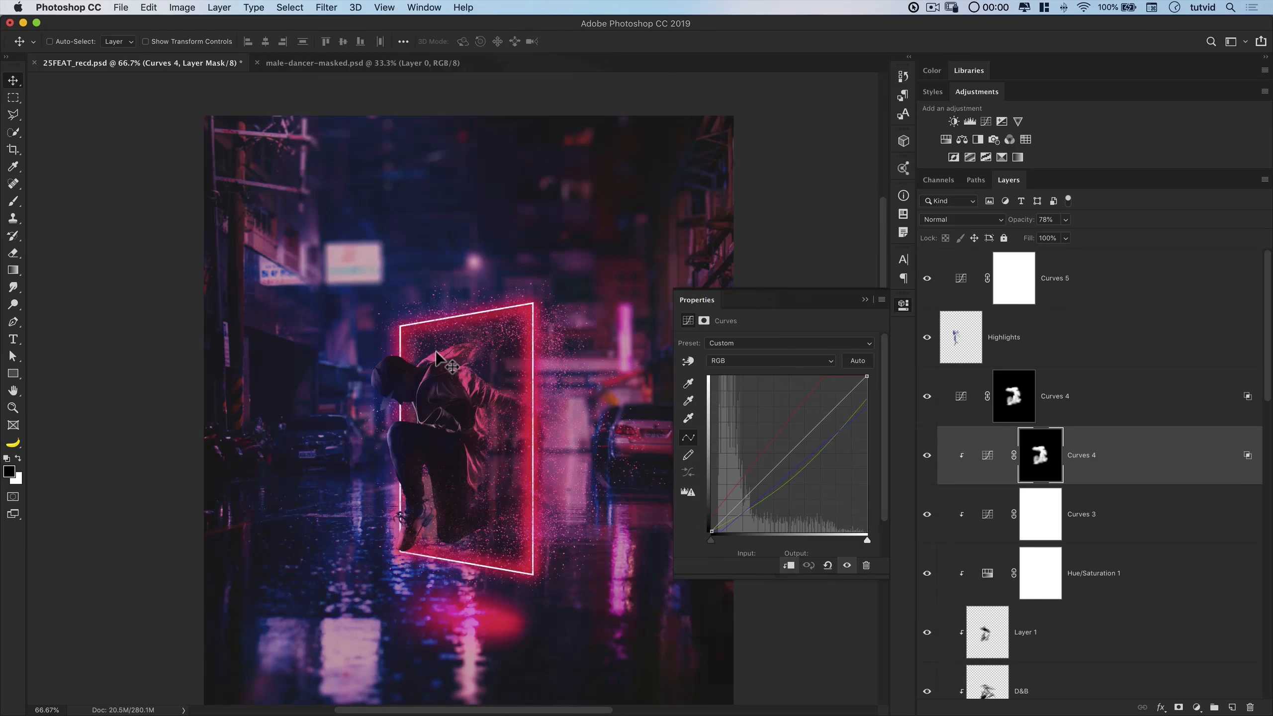
{"action": "left_click", "coordinate": [1102, 277]}
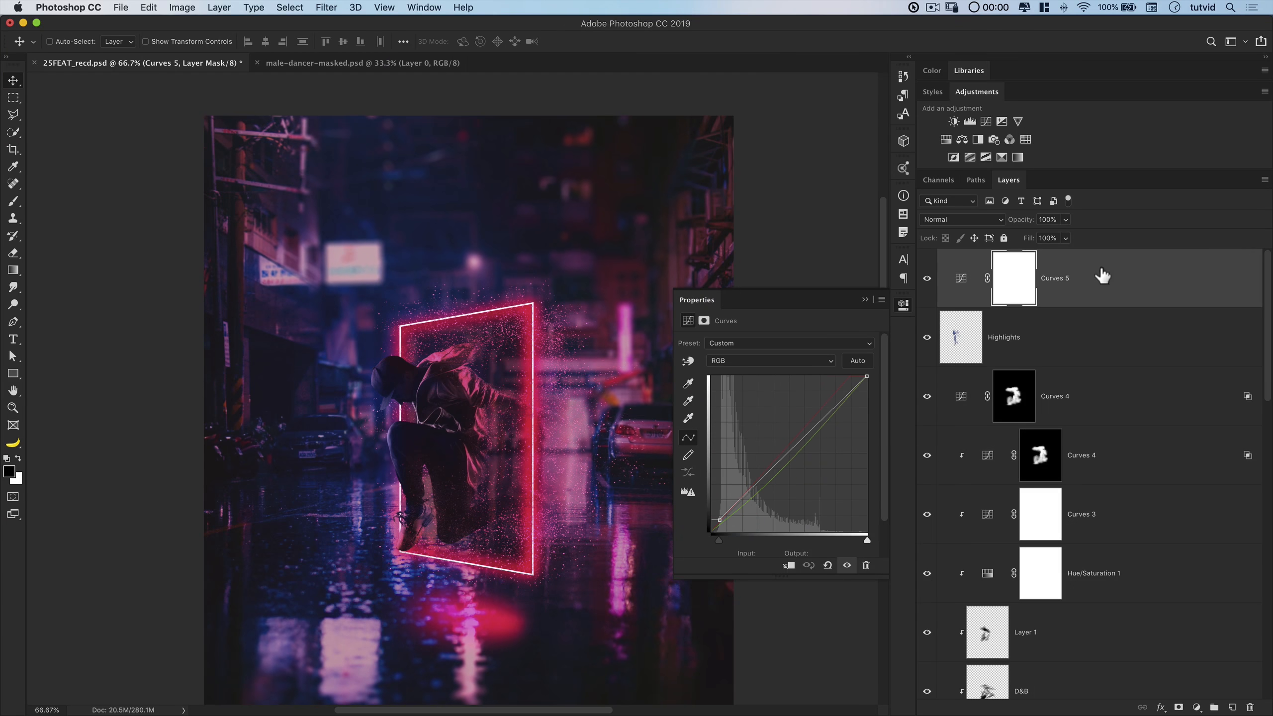
Lower the Blue curve's highlight output in the Curves 5 adjustment and compare the image with that layer hidden and shown
{"action": "left_click", "coordinate": [831, 366]}
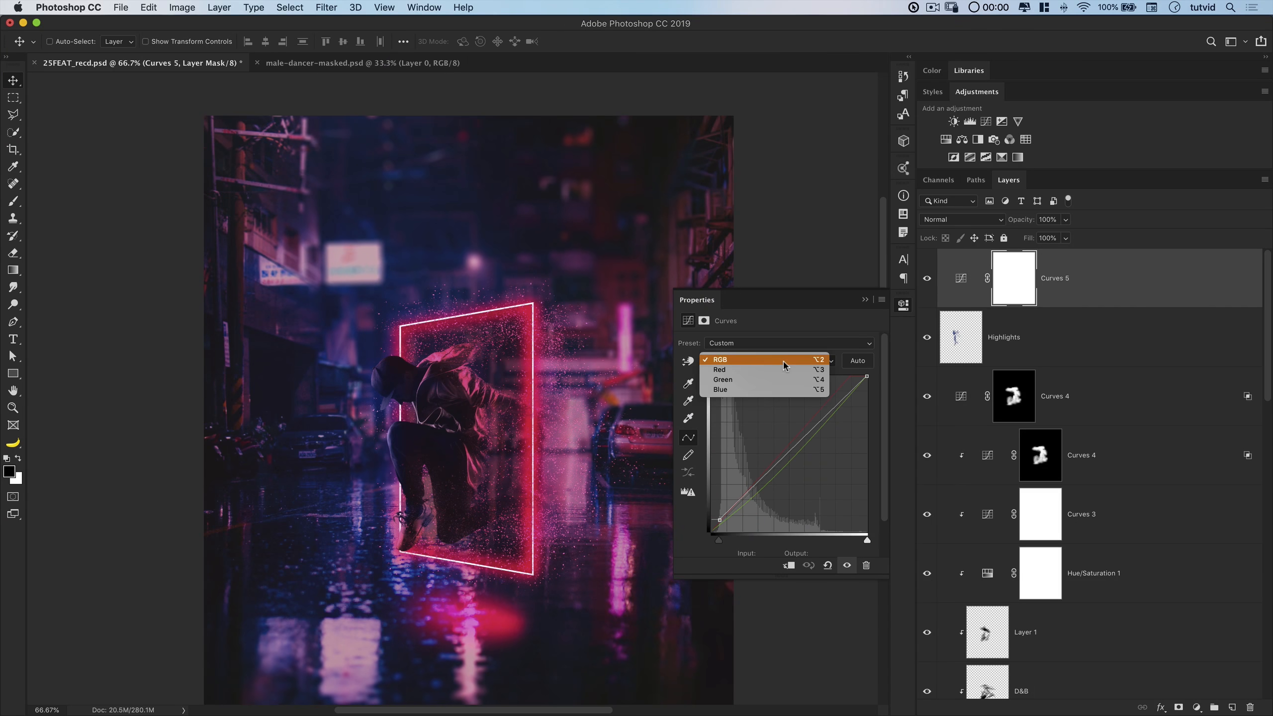
{"action": "left_click", "coordinate": [768, 395]}
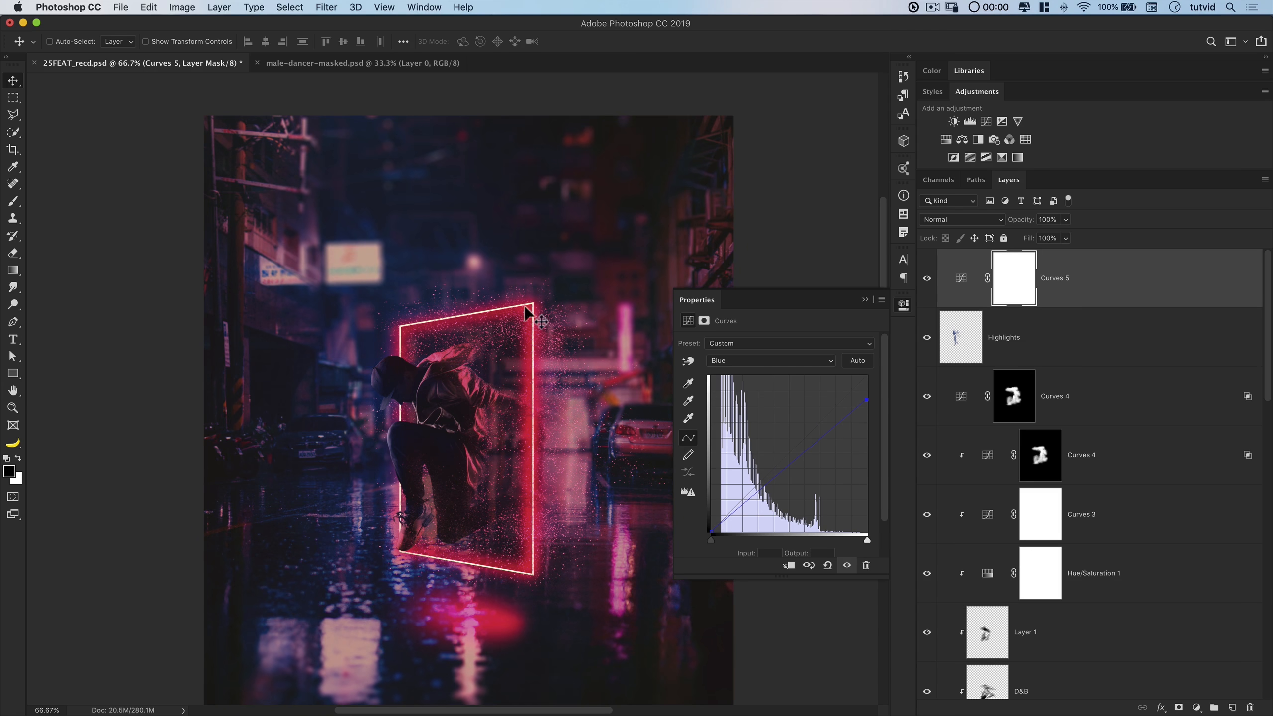
{"action": "left_click_drag", "start_coordinate": [712, 533], "coordinate": [712, 532]}
{"action": "left_click", "coordinate": [903, 304]}
{"action": "left_click", "coordinate": [927, 279]}
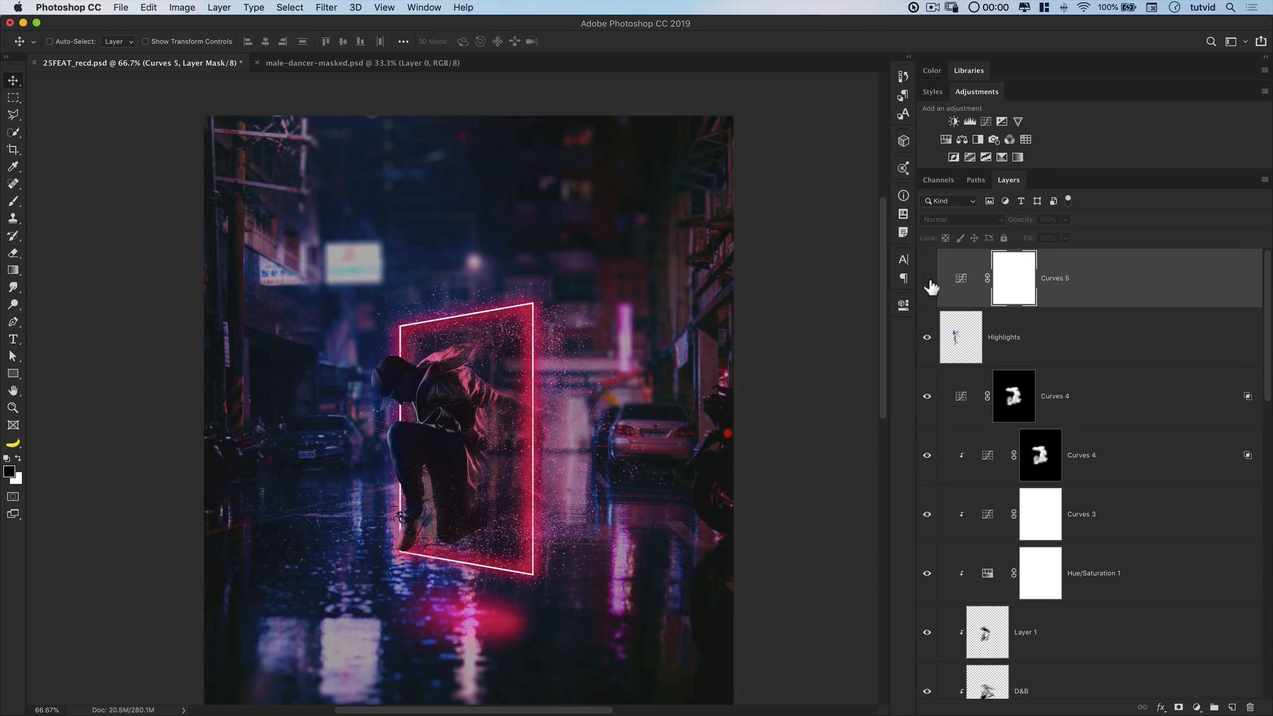
{"action": "left_click", "coordinate": [929, 280]}
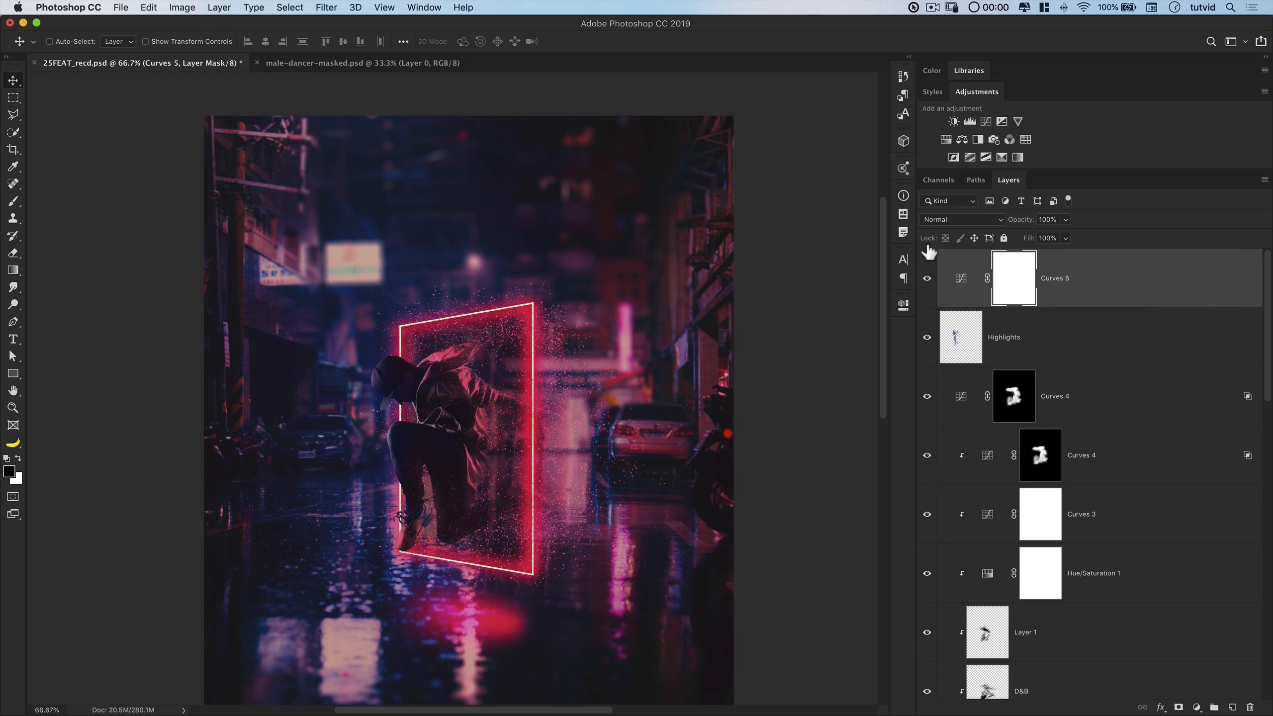
Add a Color Lookup adjustment using the FuturisticBleak.3DL look and reduce its opacity to 25%
{"action": "scroll", "coordinate": [823, 239], "scroll_direction": "down", "scroll_amount": 3}
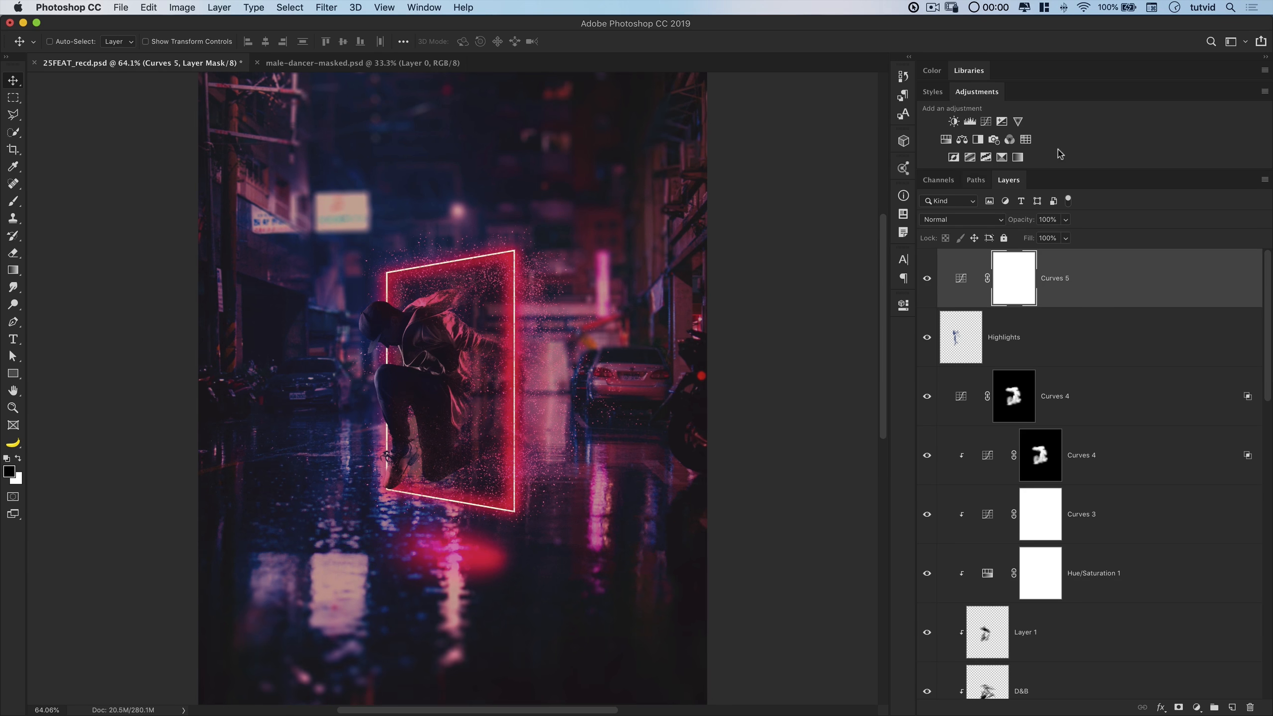
{"action": "left_click", "coordinate": [1025, 140]}
{"action": "left_click", "coordinate": [756, 346]}
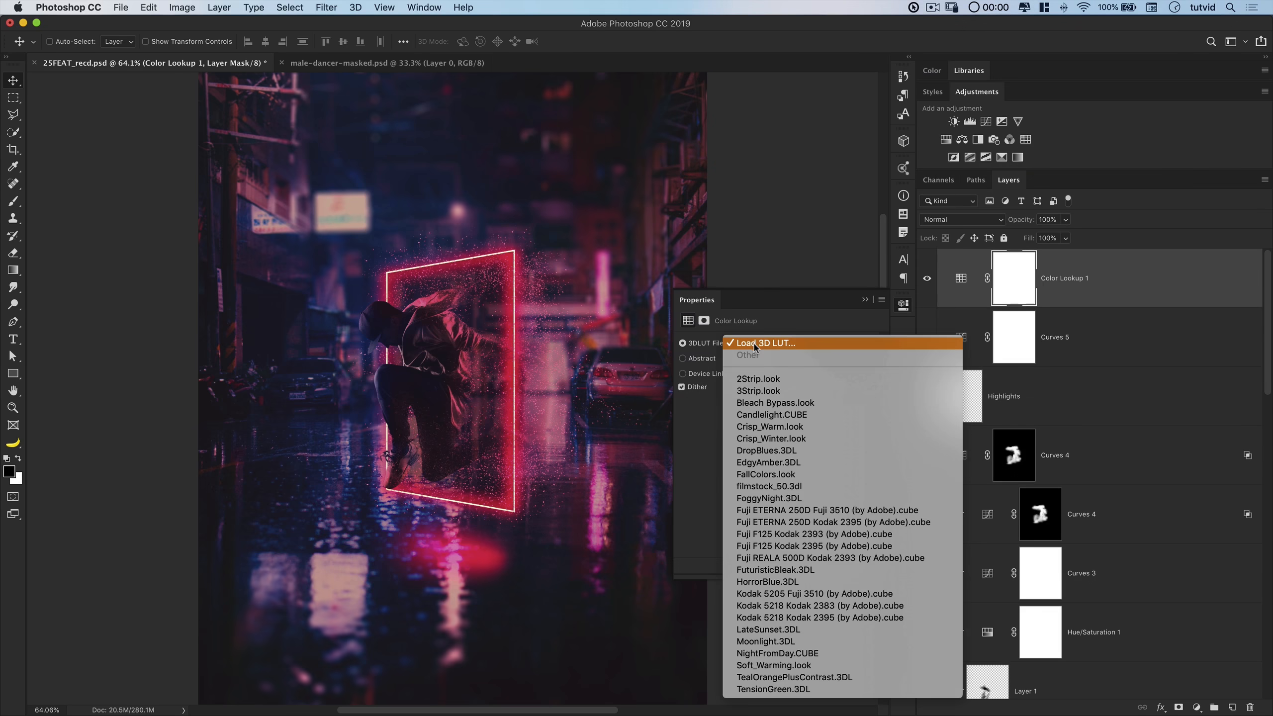
{"action": "left_click", "coordinate": [784, 571]}
{"action": "left_click_drag", "start_coordinate": [1030, 226], "coordinate": [981, 230]}
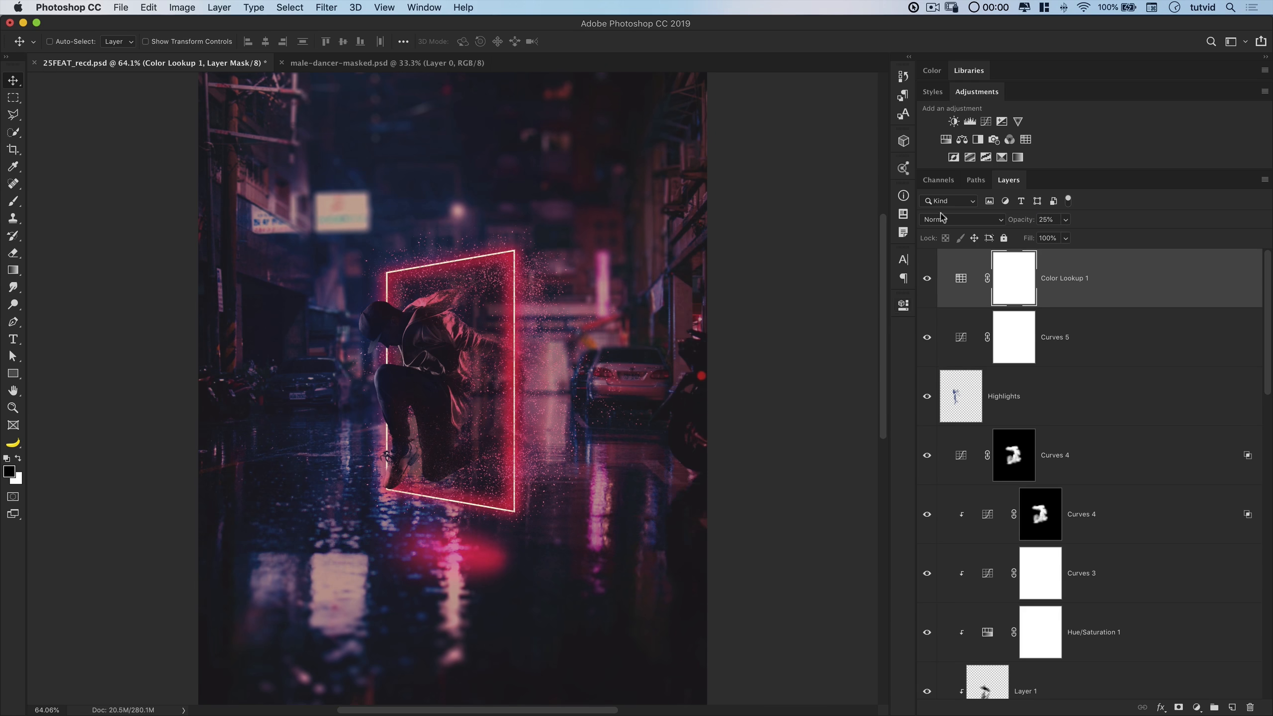
Add a Hue/Saturation adjustment, raise the Reds saturation to +6 by sampling the neon frame, and shift the Reds hue slightly
{"action": "left_click", "coordinate": [945, 138]}
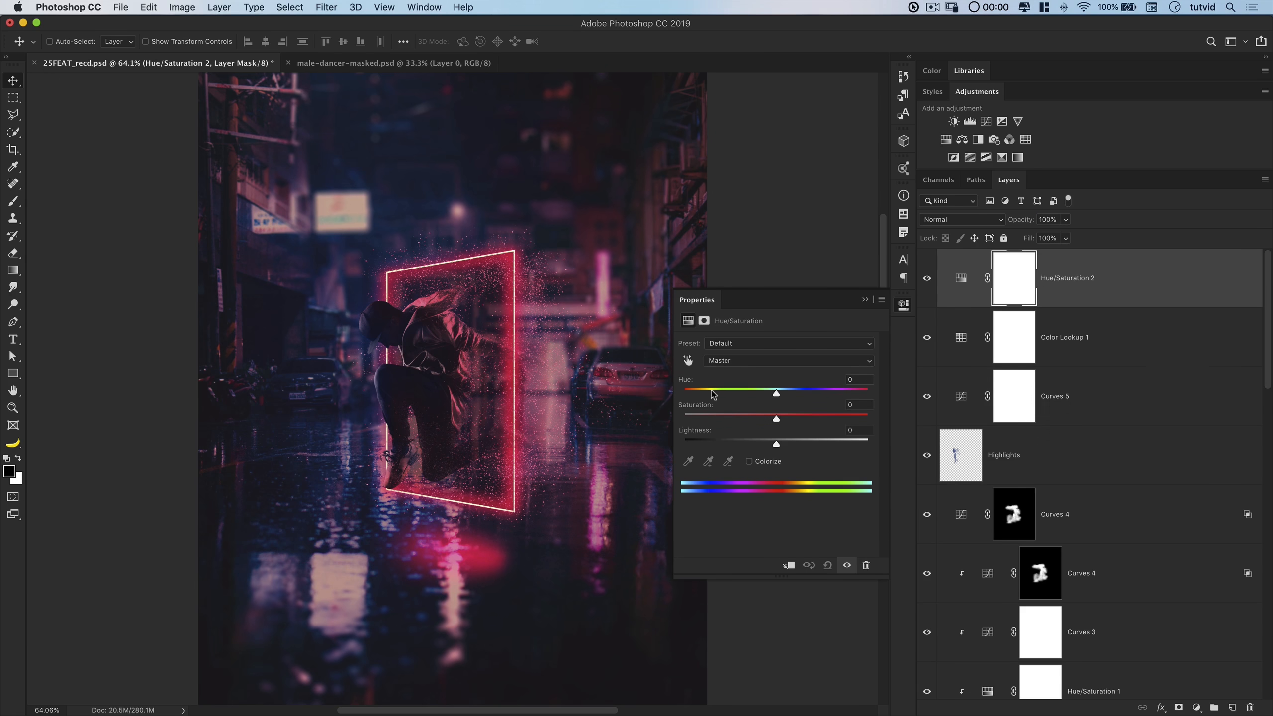
{"action": "left_click", "coordinate": [689, 360]}
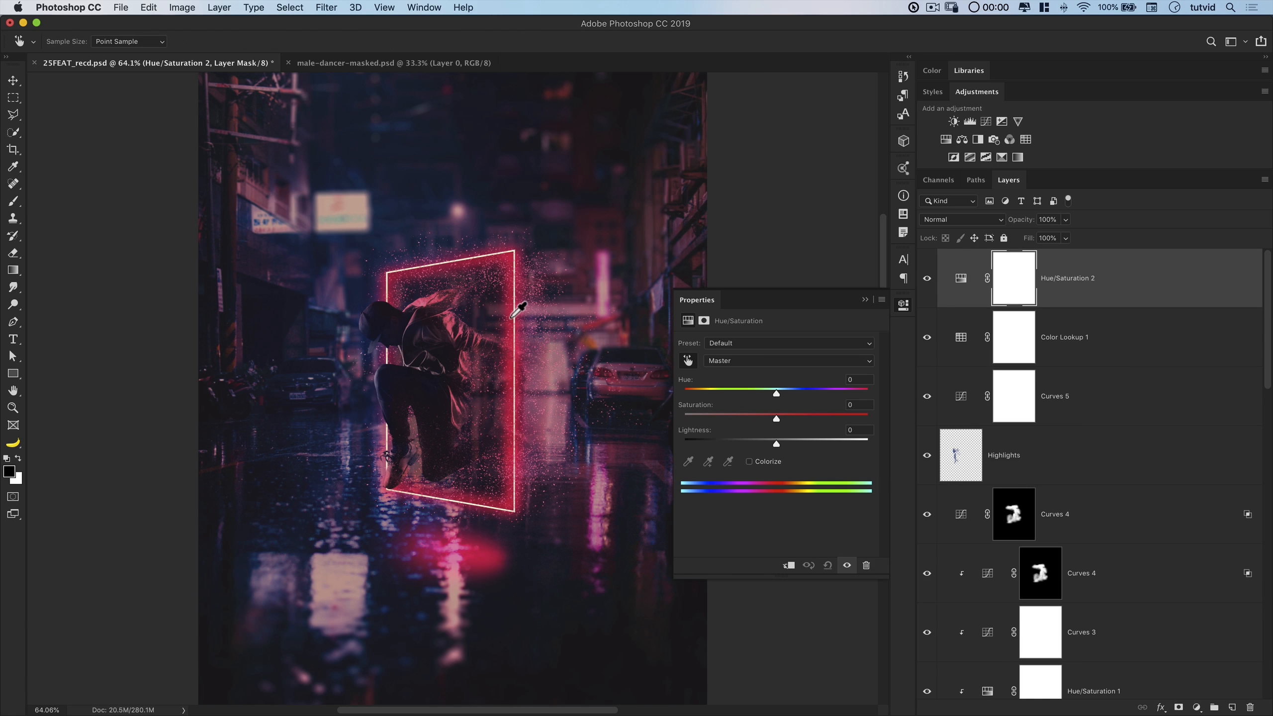
{"action": "left_click_drag", "start_coordinate": [511, 320], "coordinate": [512, 312]}
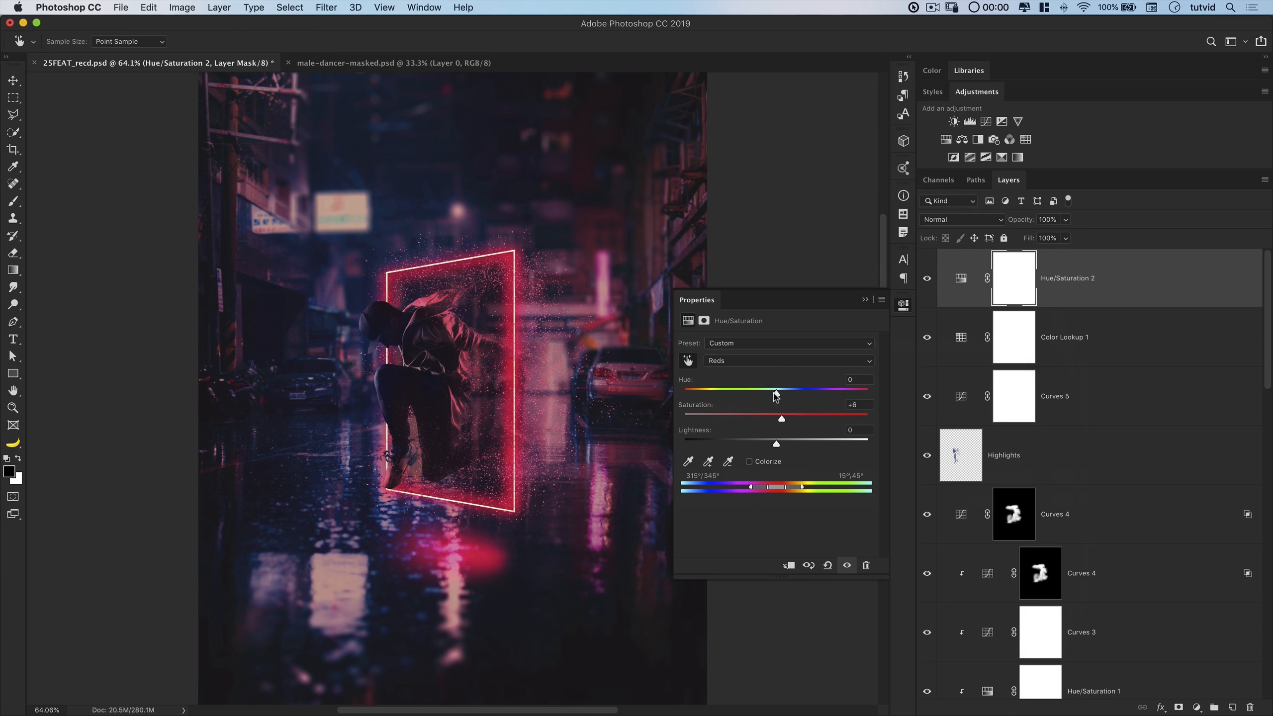
{"action": "left_click_drag", "start_coordinate": [780, 394], "coordinate": [766, 400]}
{"action": "left_click", "coordinate": [901, 302]}
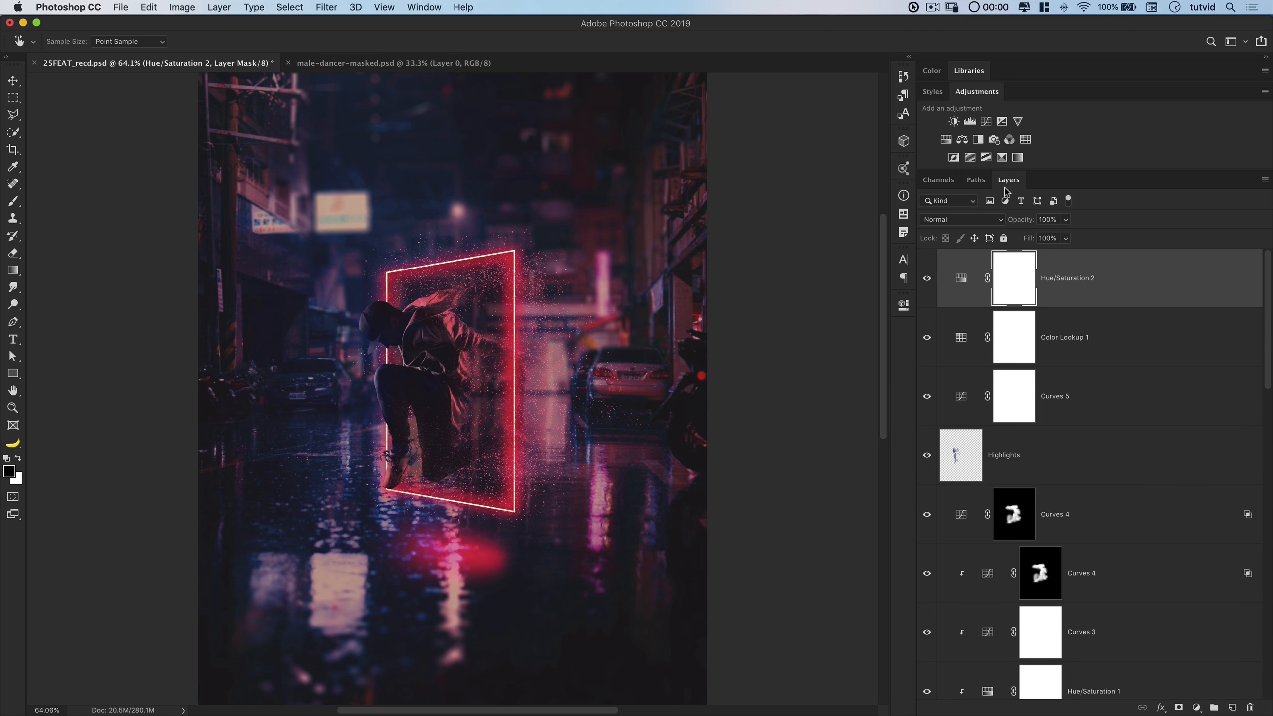
Add a Color Balance adjustment and set the Midtones to -10 on Cyan–Red and +20 on Yellow–Blue
{"action": "left_click", "coordinate": [963, 141]}
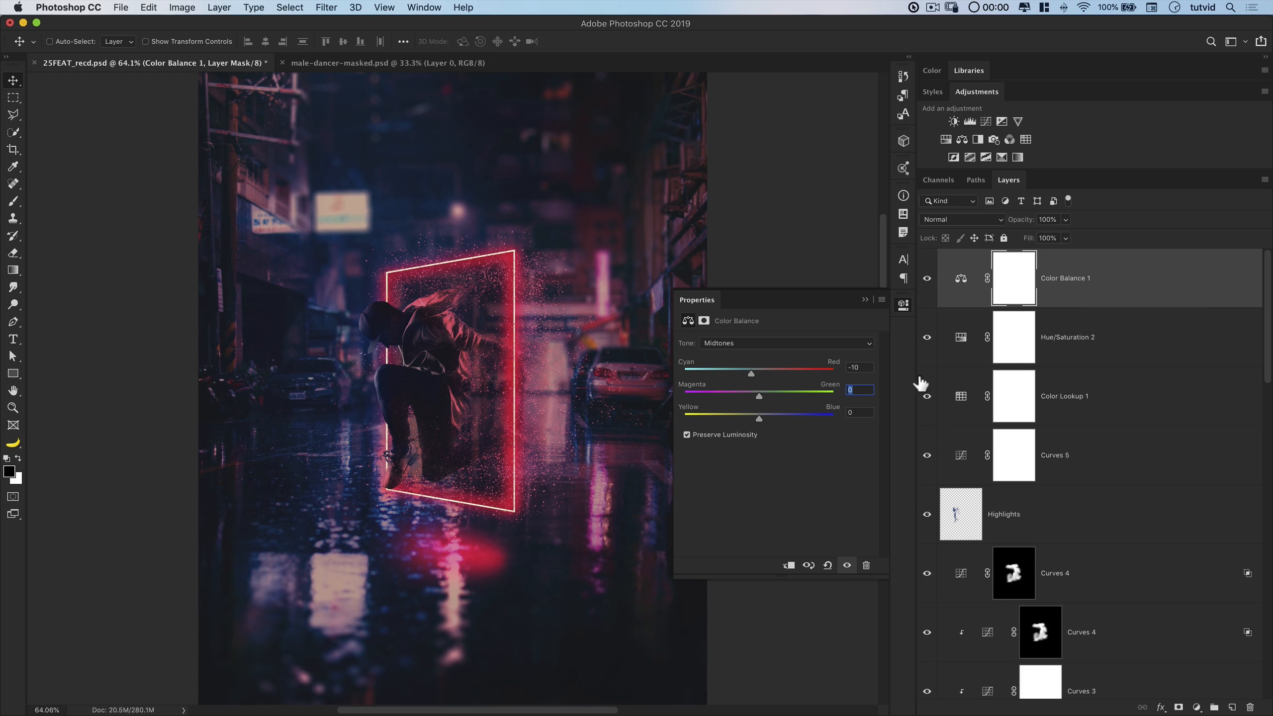
{"action": "key", "text": "Tab"}
{"action": "type", "text": "20"}
{"action": "key", "text": "Tab"}
Set the Color Balance Highlights to +40 on Cyan–Red and -15 on Magenta–Green
{"action": "left_click", "coordinate": [743, 345]}
{"action": "left_click", "coordinate": [742, 353]}
{"action": "type", "text": "40"}
{"action": "key", "text": "Tab"}
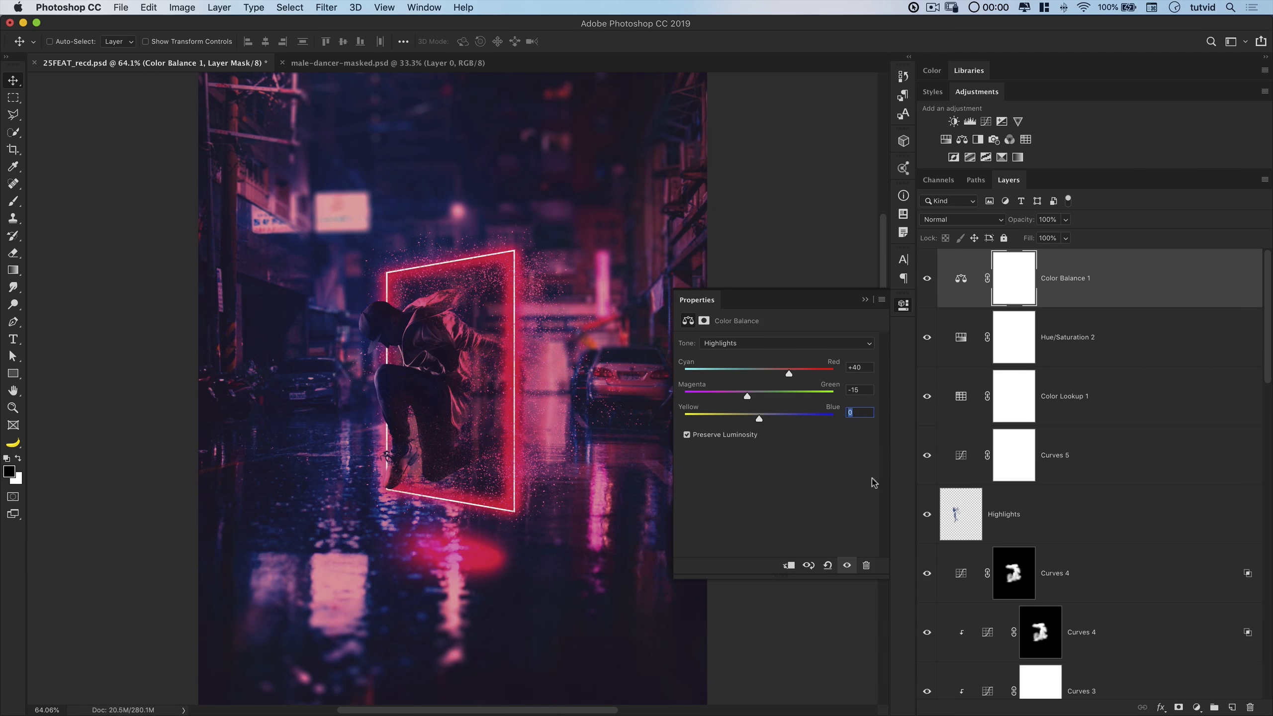
{"action": "type", "text": "-15"}
Set the Color Balance Shadows to -30 on Cyan–Red and -5 on Magenta–Green, and fine-tune Yellow–Blue
{"action": "left_click", "coordinate": [755, 344]}
{"action": "left_click", "coordinate": [757, 322]}
{"action": "type", "text": "-30"}
{"action": "key", "text": "Tab"}
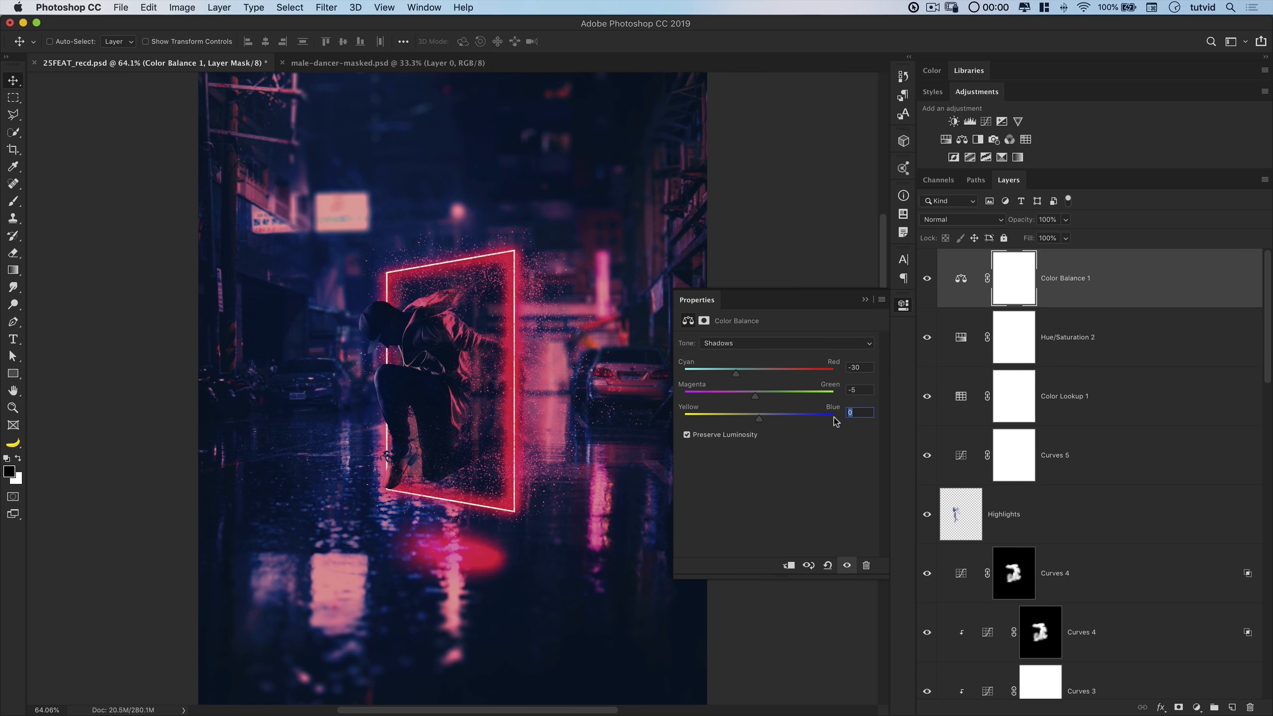
{"action": "key", "text": "Tab"}
{"action": "mouse_move", "coordinate": [748, 418]}
{"action": "left_mouse_down"}
{"action": "mouse_move", "coordinate": [774, 420]}
{"action": "mouse_move", "coordinate": [760, 422]}
{"action": "left_mouse_up"}
{"action": "left_click", "coordinate": [903, 304]}
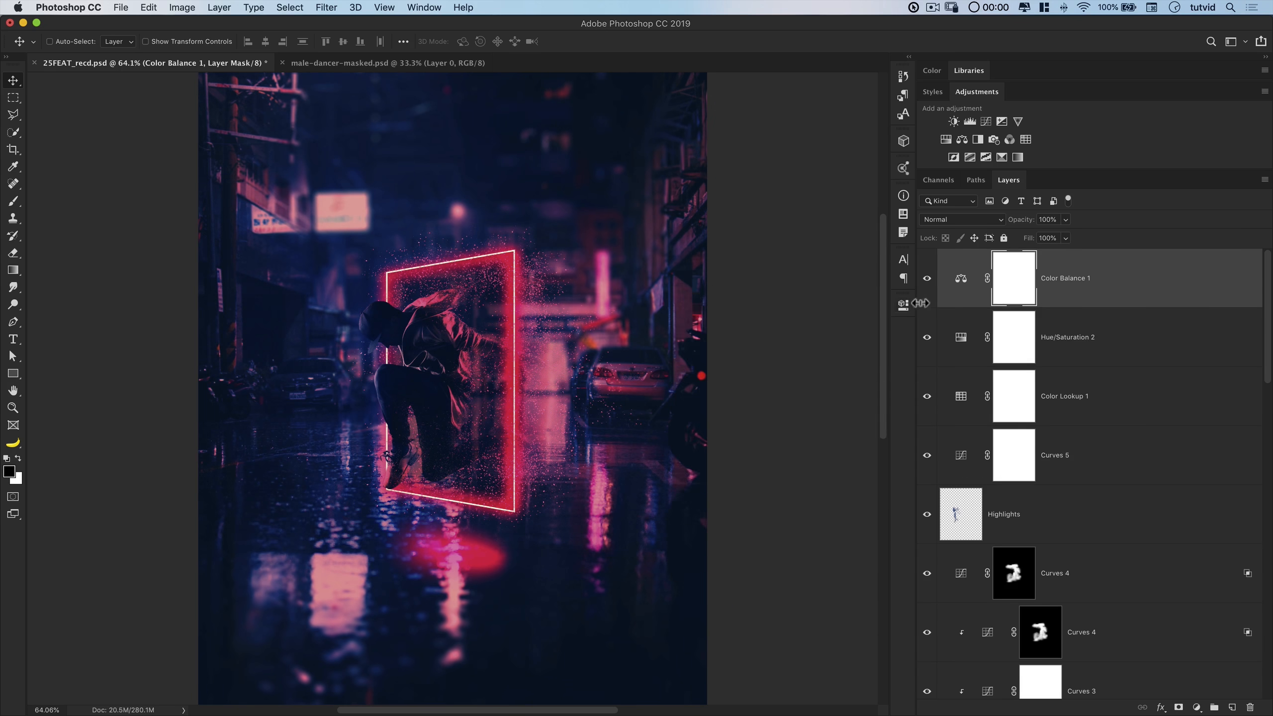
Reduce the Color Balance layer's opacity and compare the image with the adjustment hidden and shown
{"action": "left_click", "coordinate": [927, 278]}
{"action": "left_click", "coordinate": [928, 279]}
{"action": "key", "text": "super+minus"}
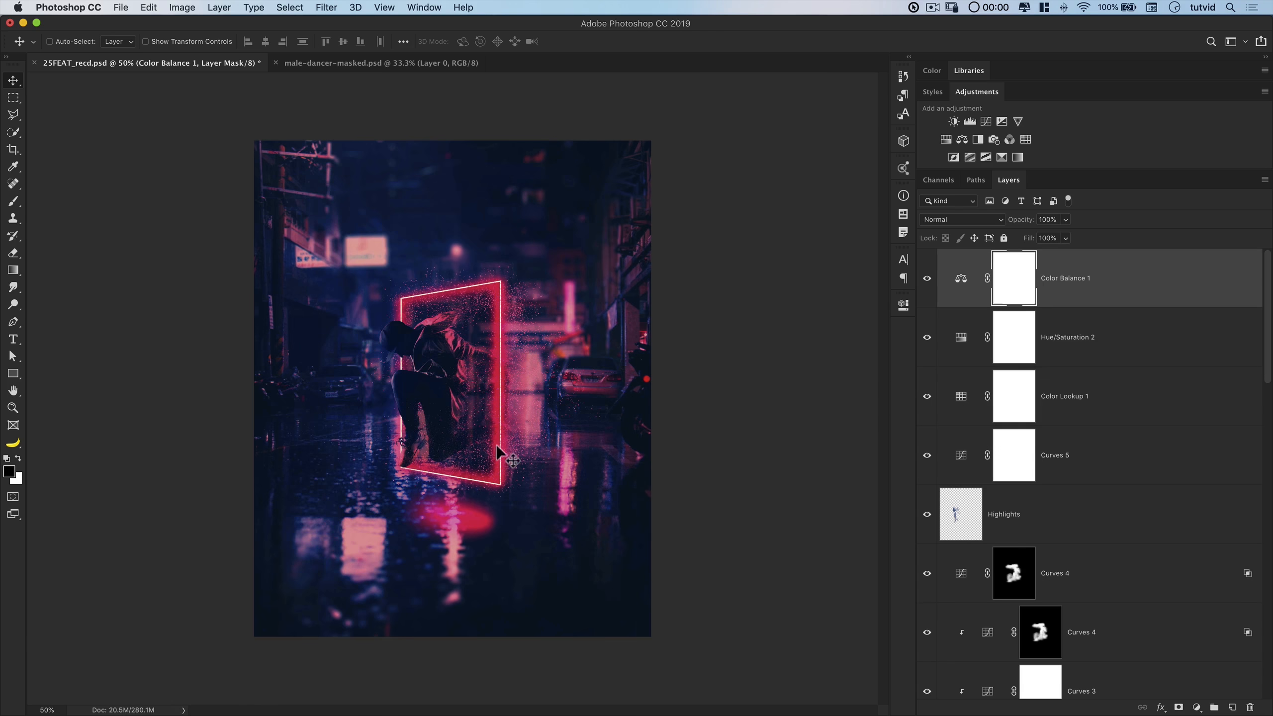
{"action": "left_click_drag", "start_coordinate": [1025, 221], "coordinate": [997, 224]}
{"action": "left_click", "coordinate": [927, 282]}
{"action": "left_click", "coordinate": [927, 280]}
Create a new layer at the top of the layer stack and name it Grain
{"action": "left_click", "coordinate": [1232, 707]}
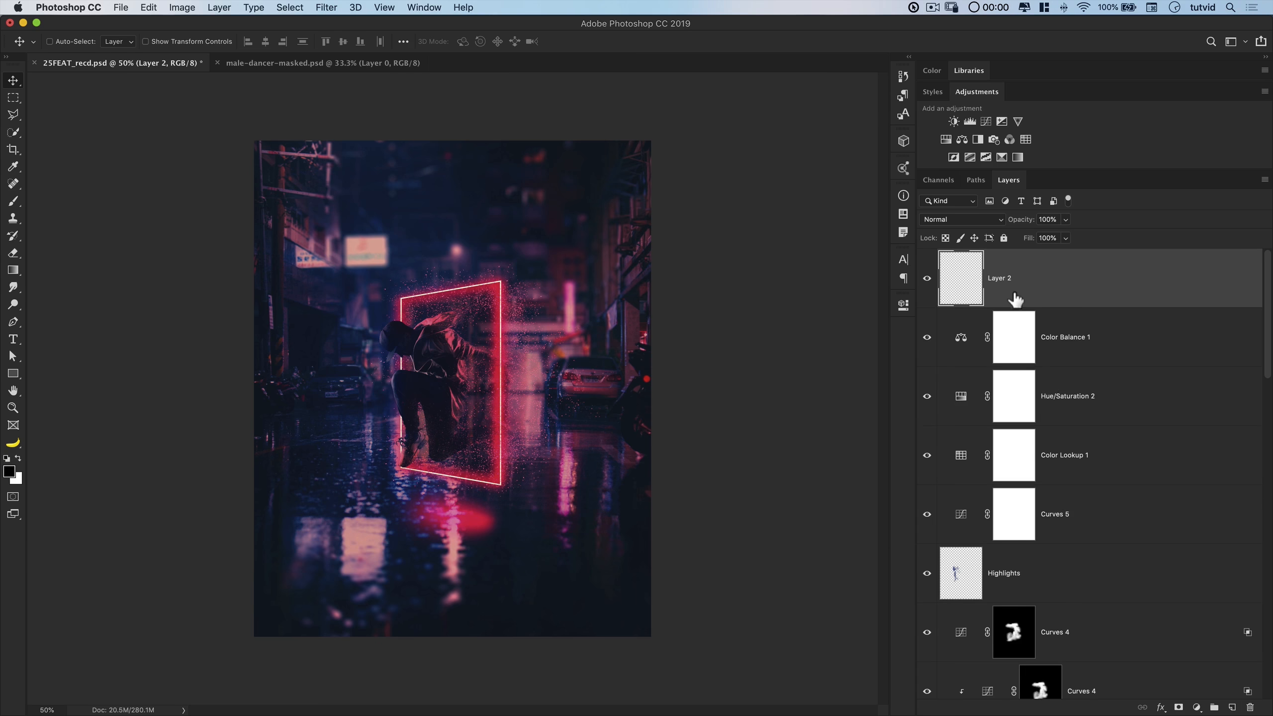
{"action": "double_click", "coordinate": [1000, 278]}
{"action": "type", "text": "Grain"}
{"action": "key", "text": "Return"}
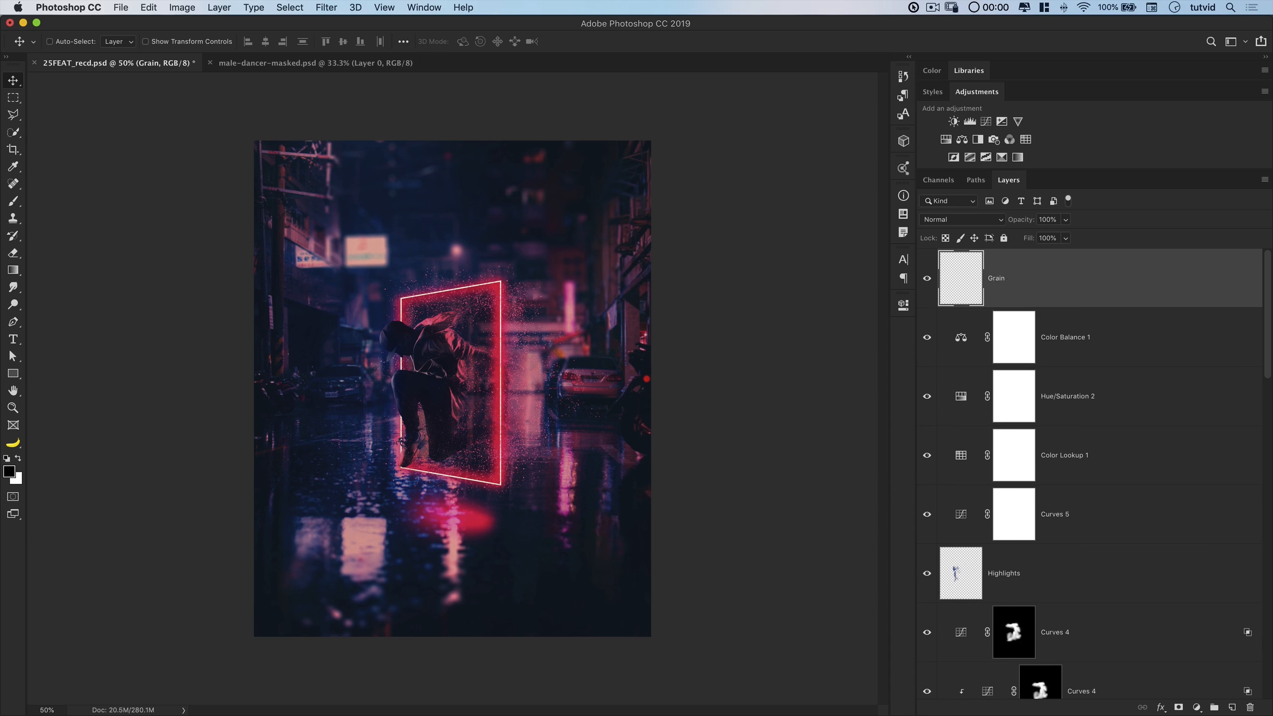
Fill the Grain layer with 50% Gray in Normal mode at 100% opacity and convert it to a smart object
{"action": "key", "text": "super+equal"}
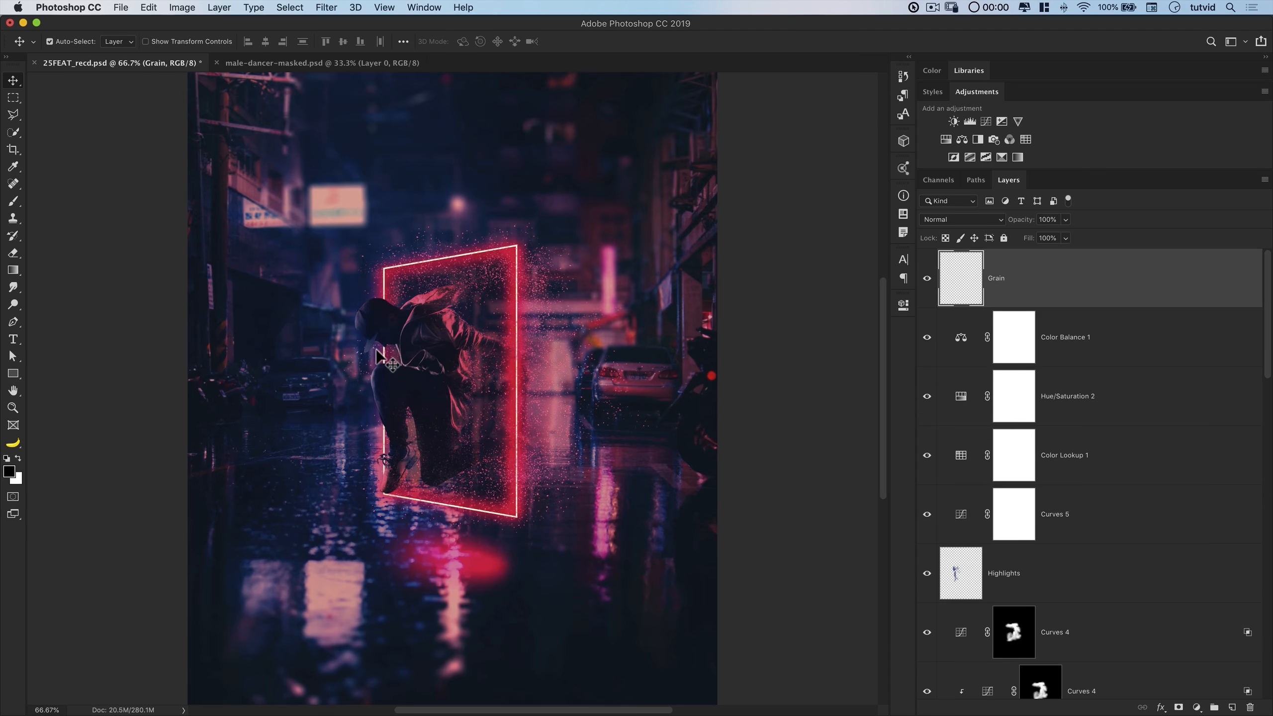
{"action": "key", "text": "super+equal"}
{"action": "scroll", "coordinate": [418, 270], "scroll_direction": "up", "scroll_amount": 2}
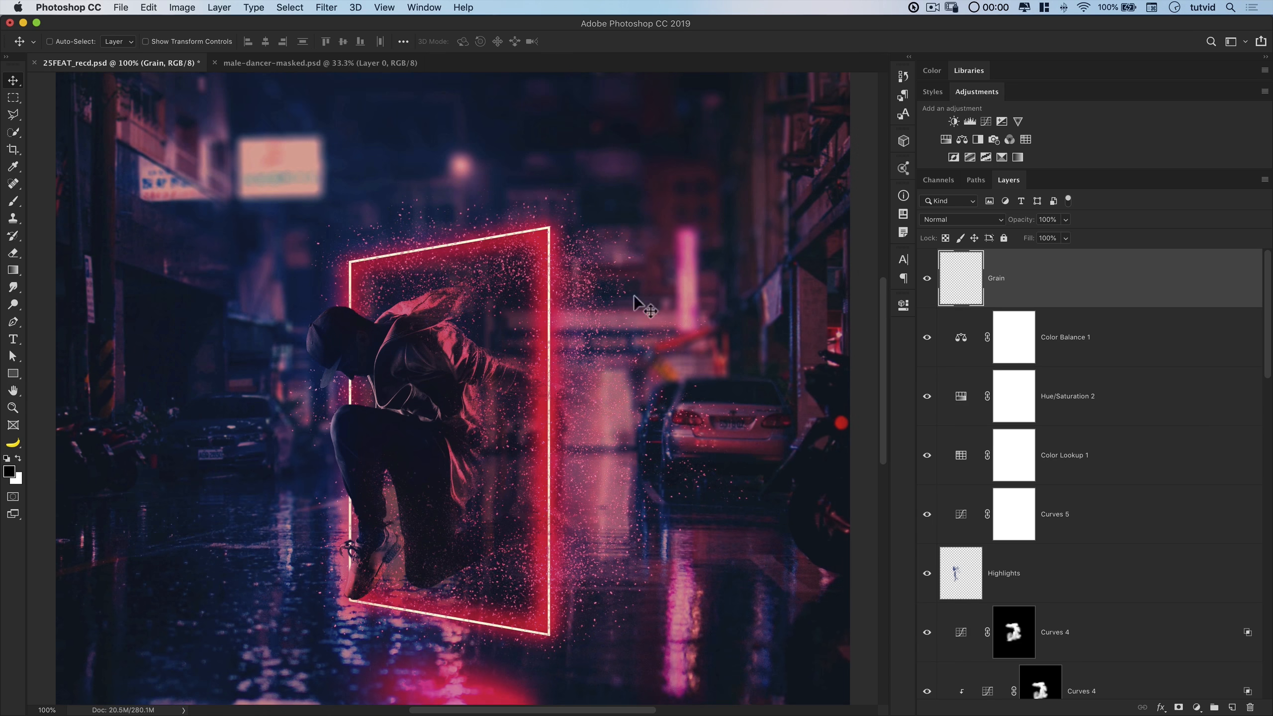
{"action": "left_click", "coordinate": [143, 8]}
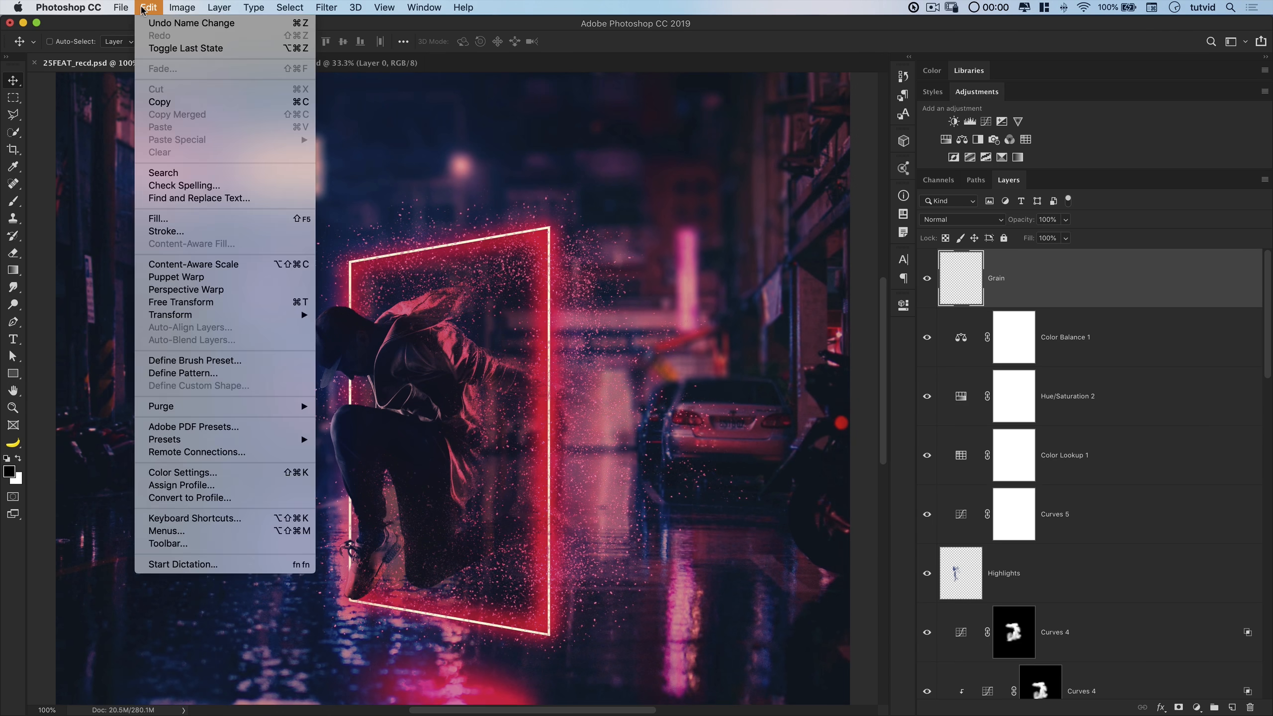
{"action": "left_click", "coordinate": [191, 218]}
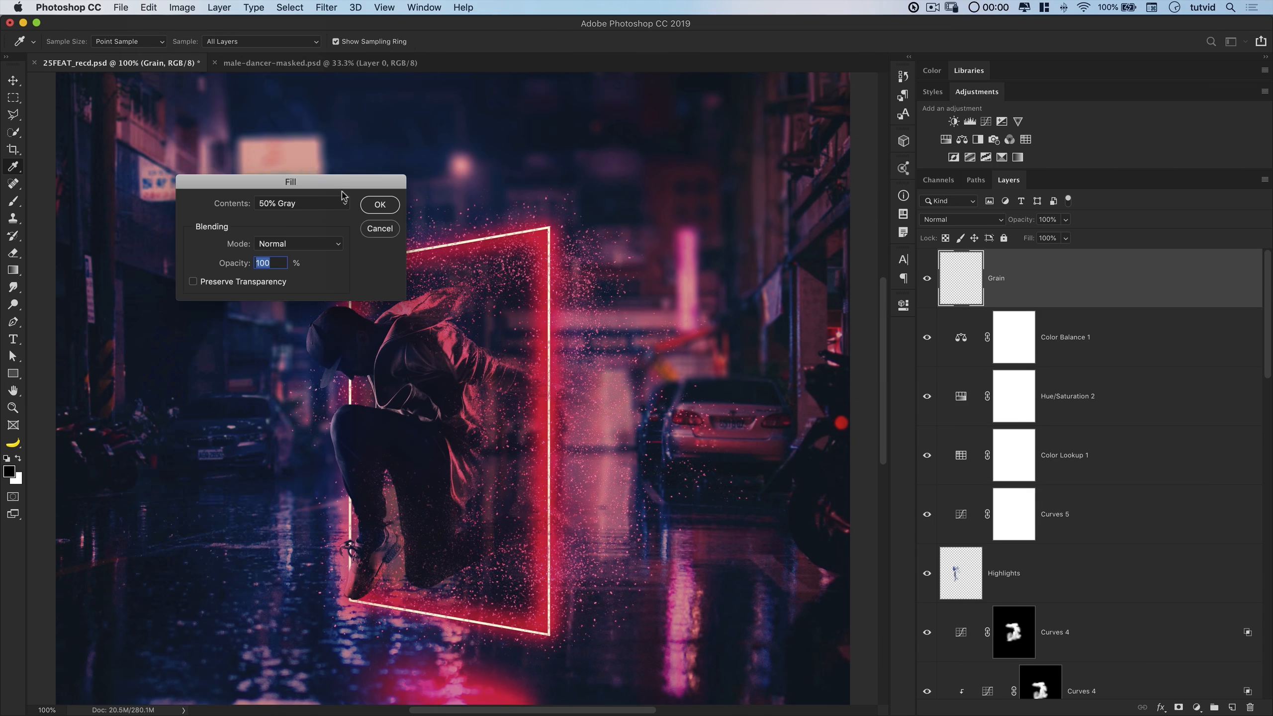
{"action": "left_click", "coordinate": [380, 205]}
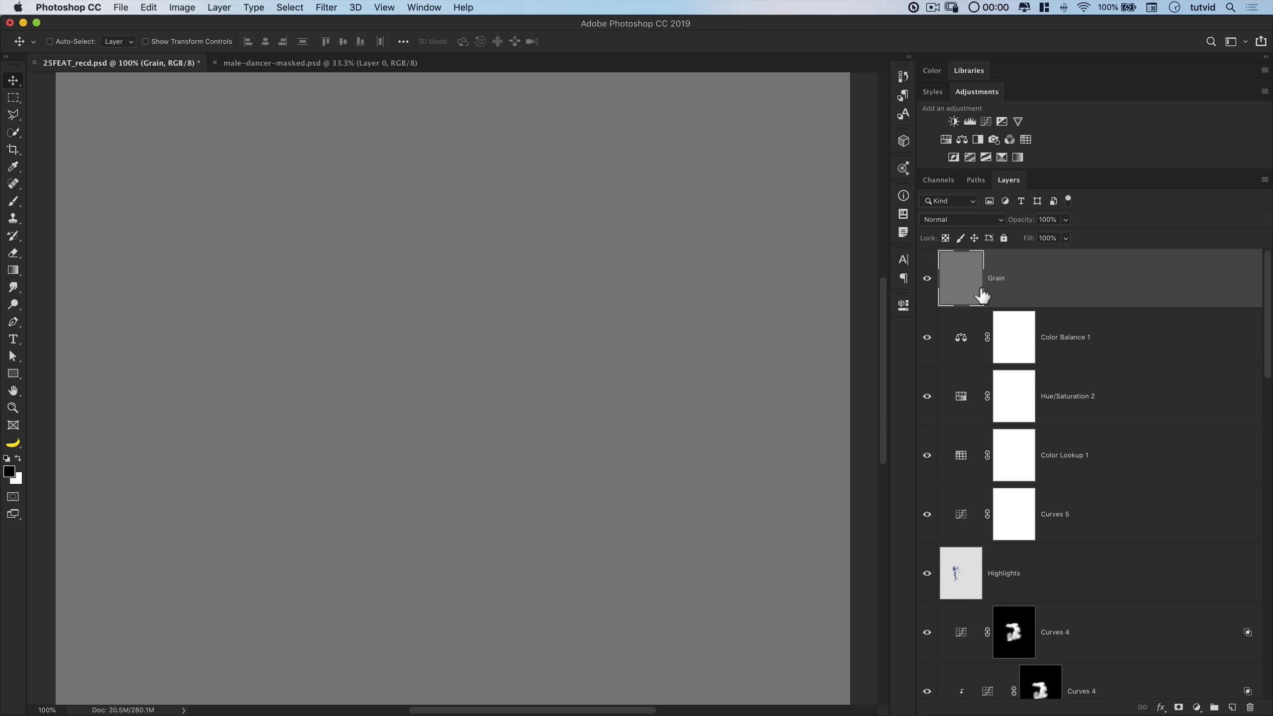
{"action": "right_click", "coordinate": [1056, 281]}
{"action": "left_click", "coordinate": [1106, 323]}
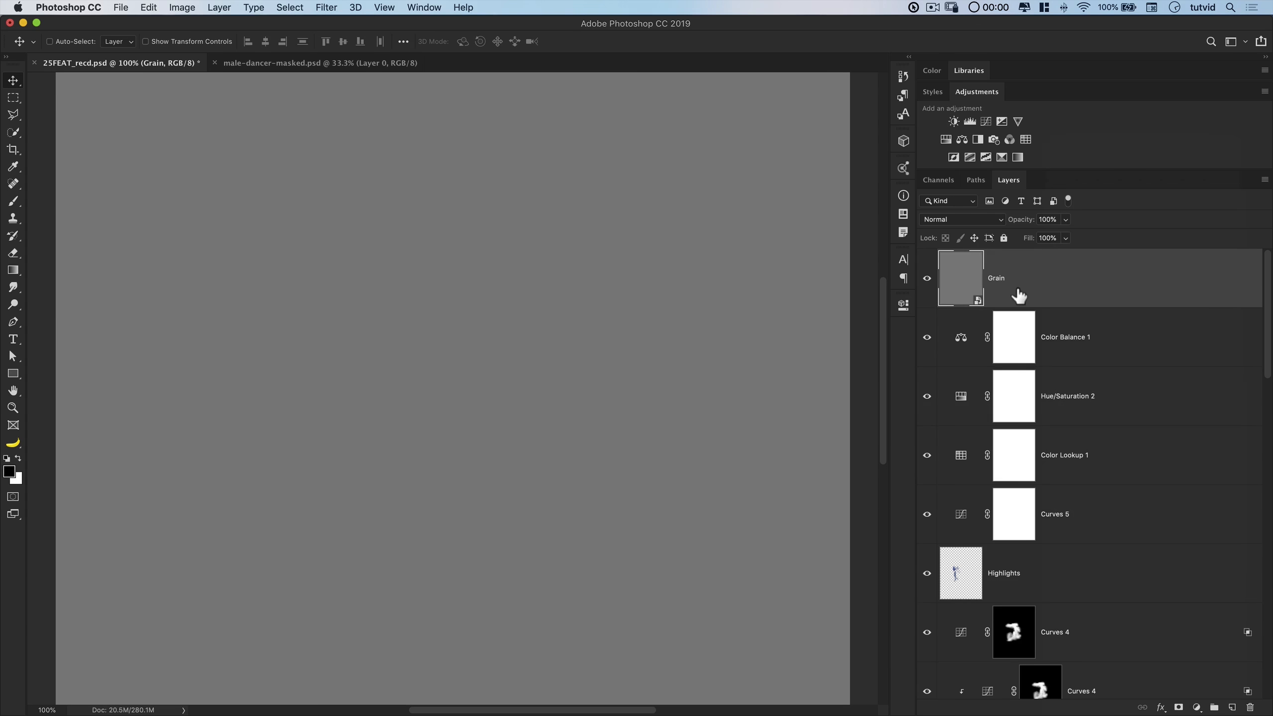
Apply the Camera Raw Filter to the Grain layer with grain Amount 68, Size 37 and Roughness 94
{"action": "key", "text": "super"}
{"action": "left_click", "coordinate": [326, 7]}
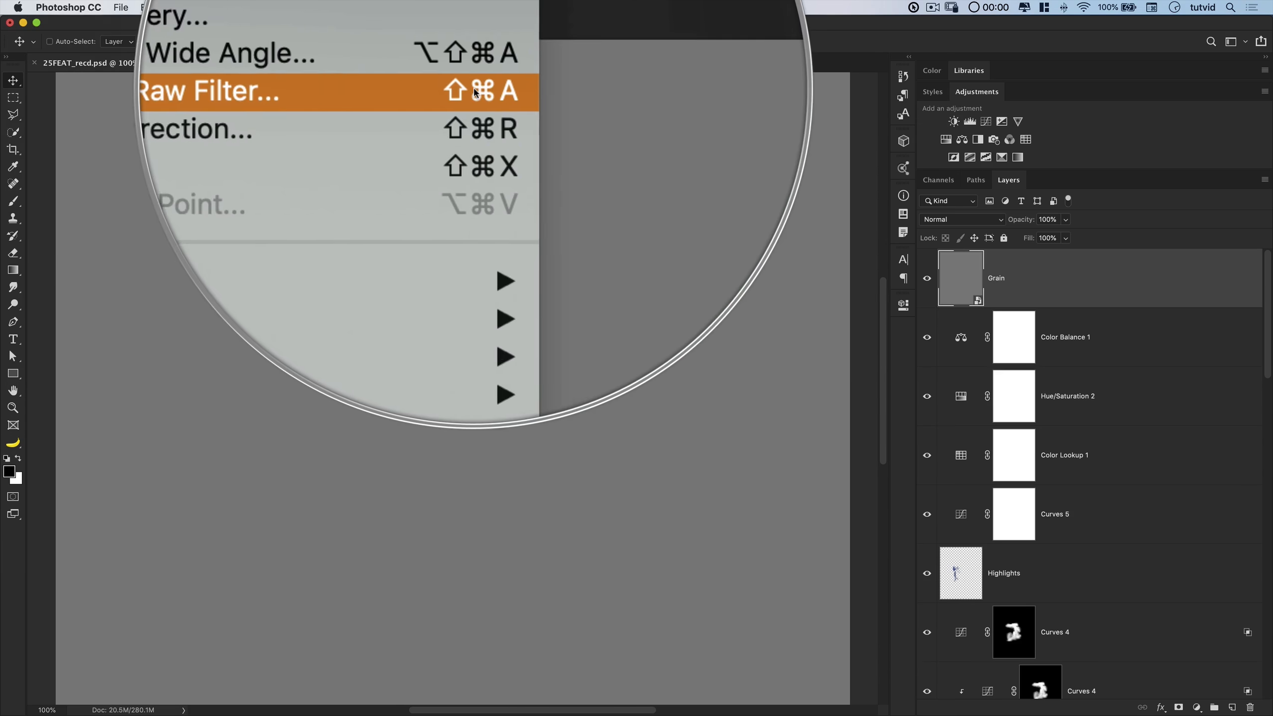
{"action": "left_click", "coordinate": [465, 90]}
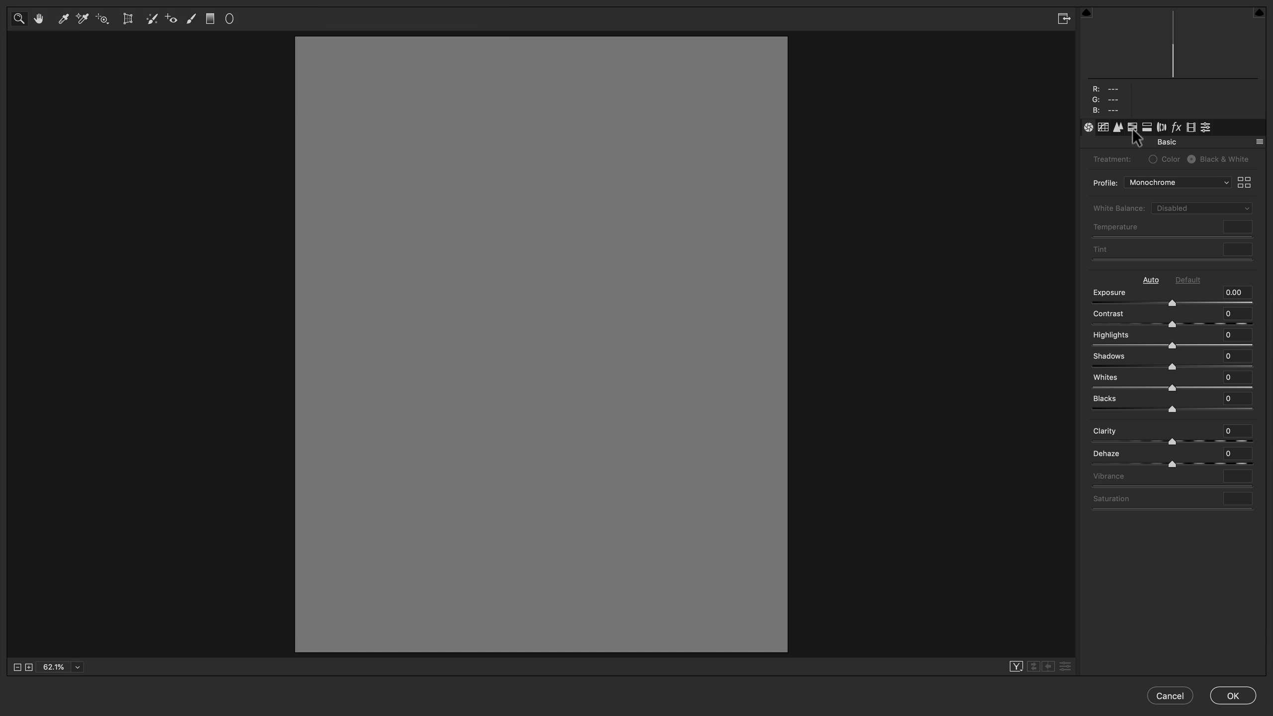
{"action": "left_click", "coordinate": [1176, 128]}
{"action": "left_click_drag", "start_coordinate": [1141, 185], "coordinate": [1196, 213]}
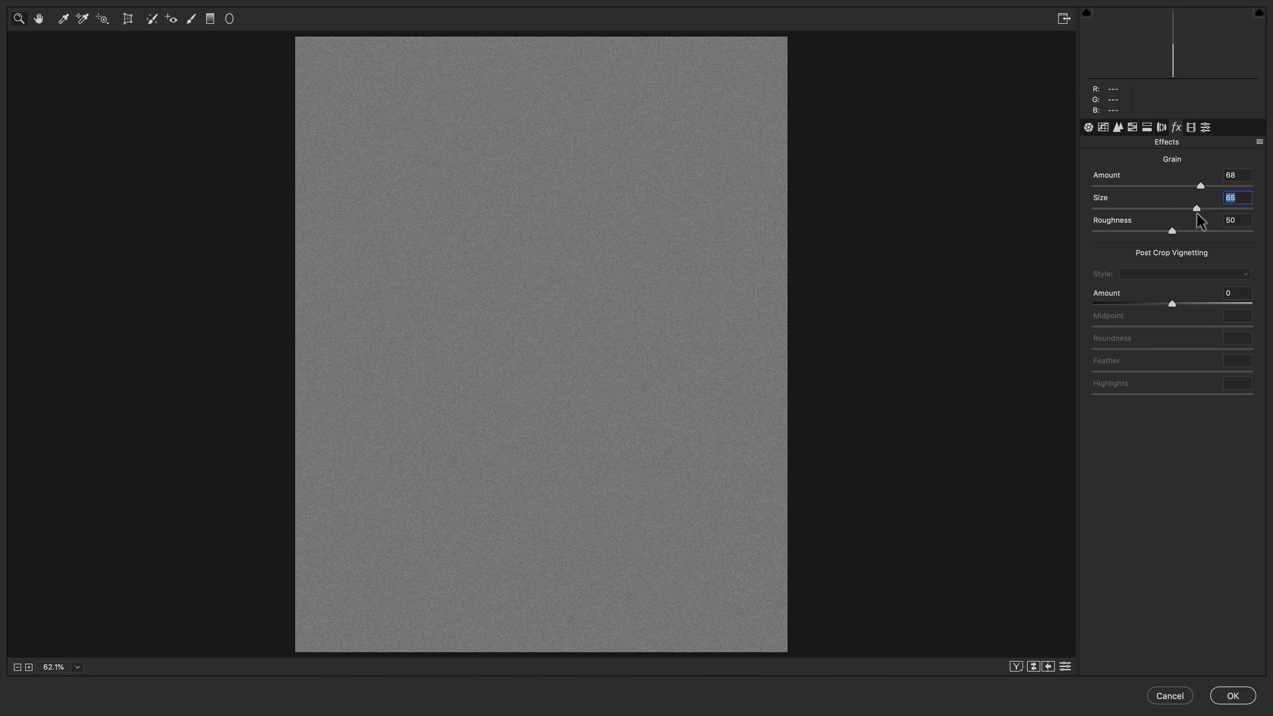
{"action": "left_click", "coordinate": [1242, 233]}
{"action": "left_click", "coordinate": [1216, 694]}
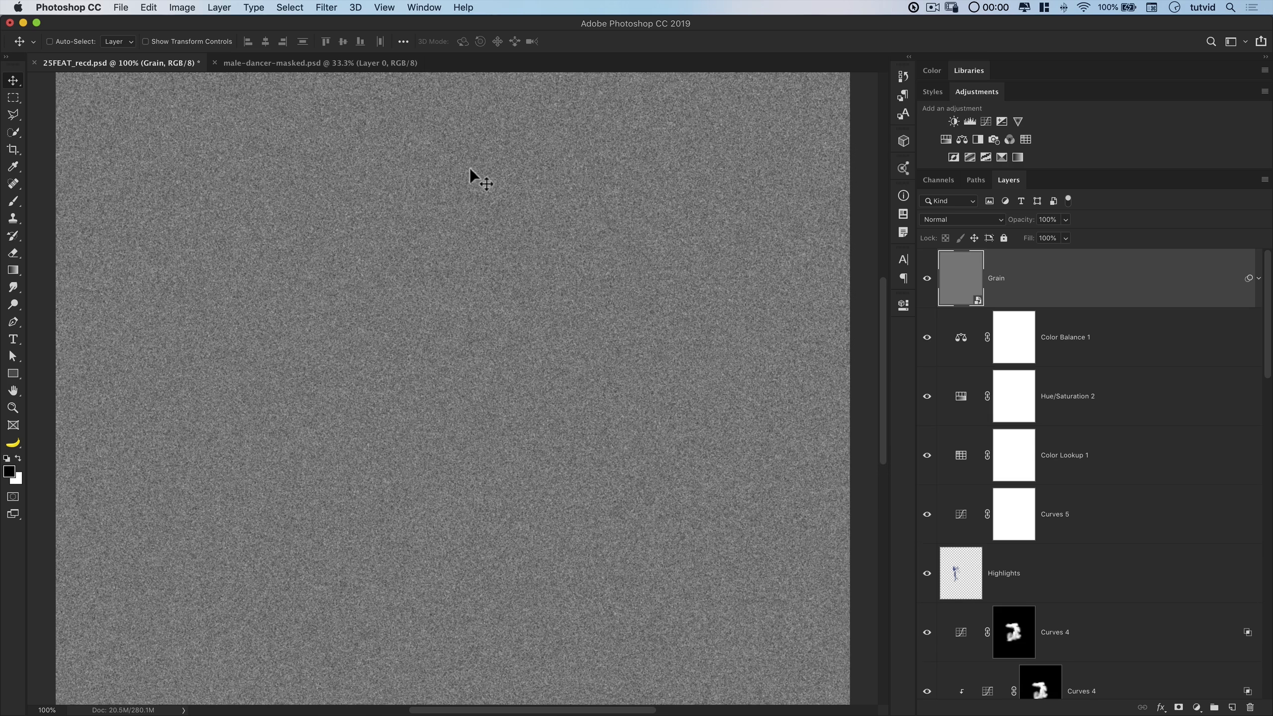
Duplicate the Grain layer and slightly reduce the grain Amount and Roughness in the copy's Camera Raw Filter
{"action": "key", "text": "super+j"}
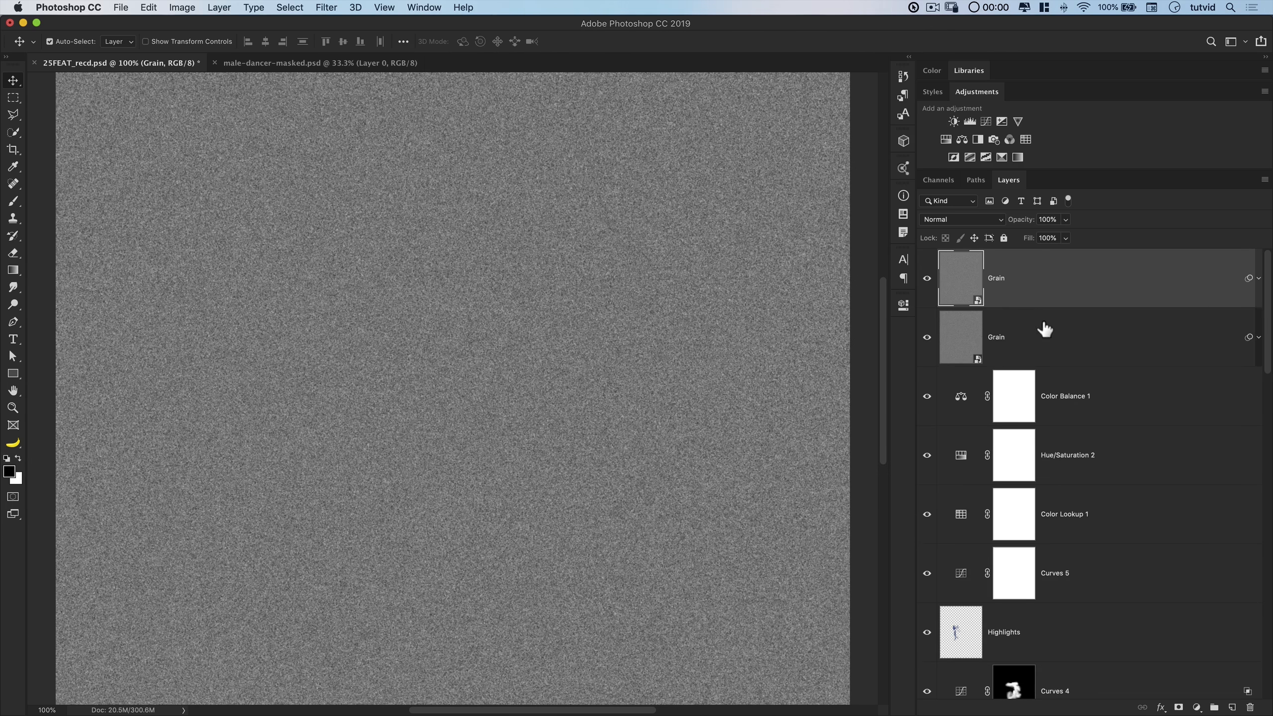
{"action": "left_click", "coordinate": [1259, 278]}
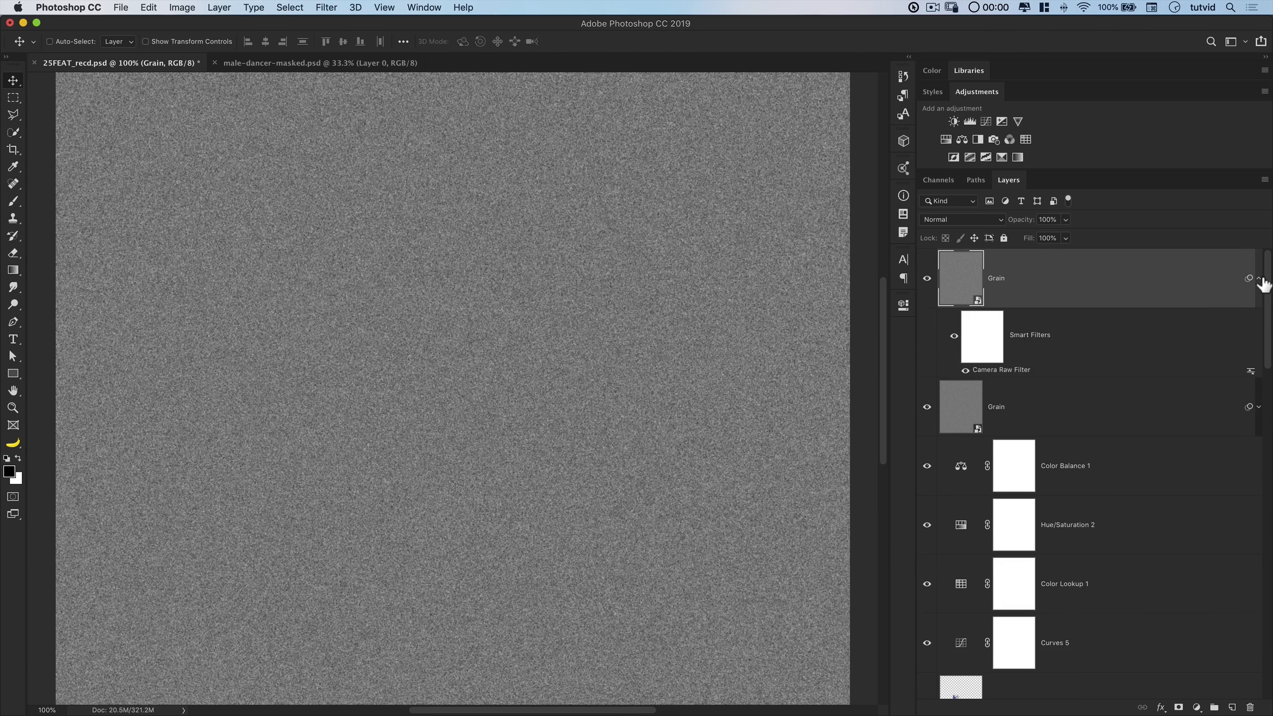
{"action": "double_click", "coordinate": [1001, 369]}
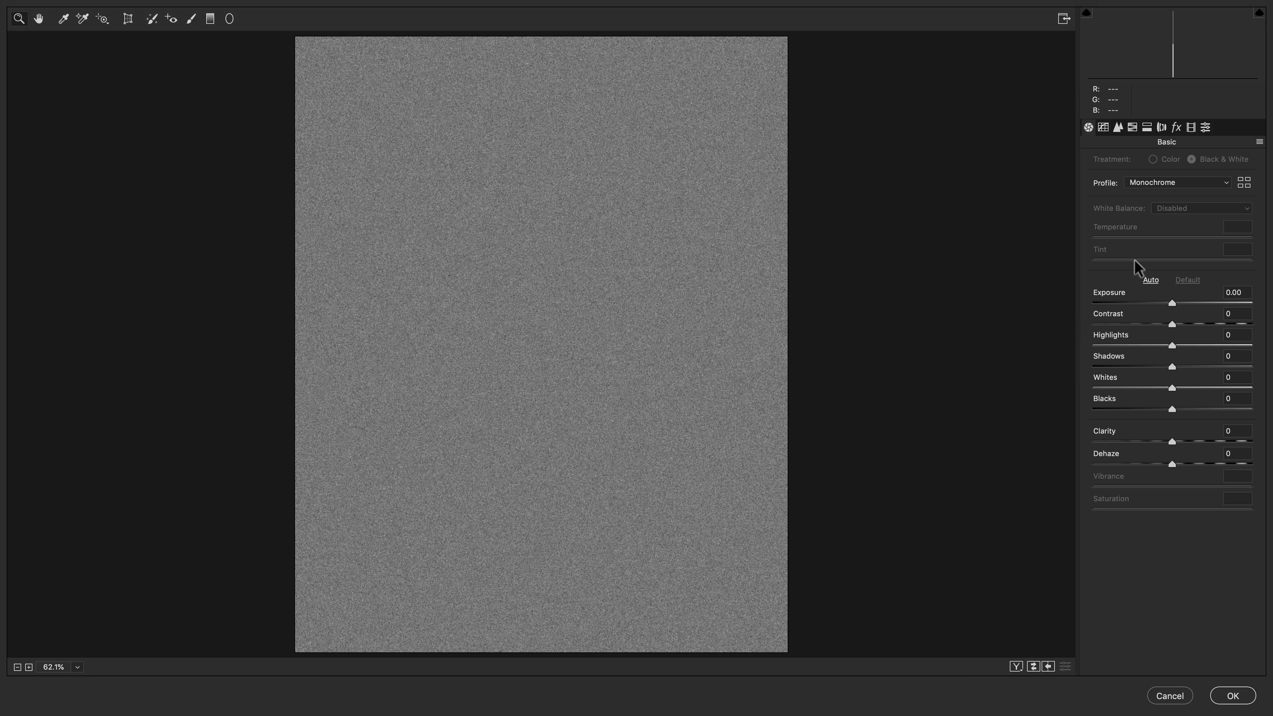
{"action": "left_click", "coordinate": [1175, 127]}
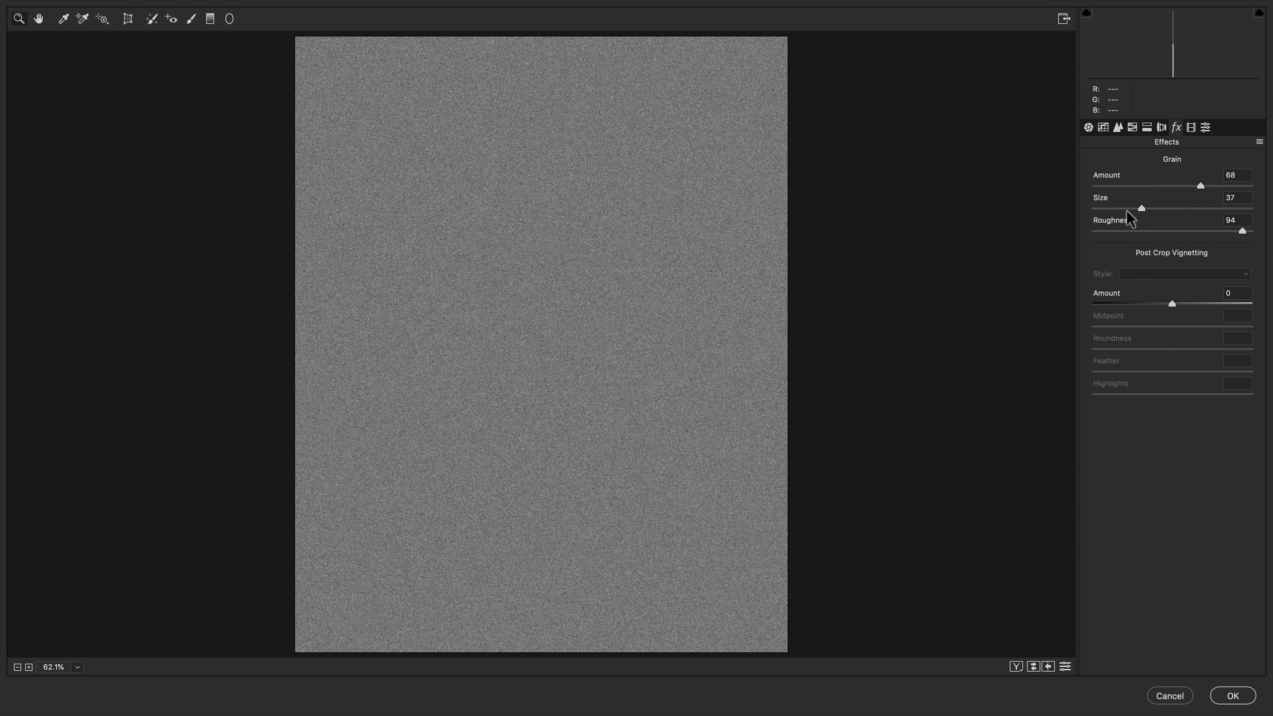
{"action": "left_click", "coordinate": [1111, 230]}
{"action": "left_click", "coordinate": [1208, 229]}
{"action": "left_click_drag", "start_coordinate": [1200, 185], "coordinate": [1144, 185]}
{"action": "left_click", "coordinate": [1190, 186]}
{"action": "left_click", "coordinate": [1233, 696]}
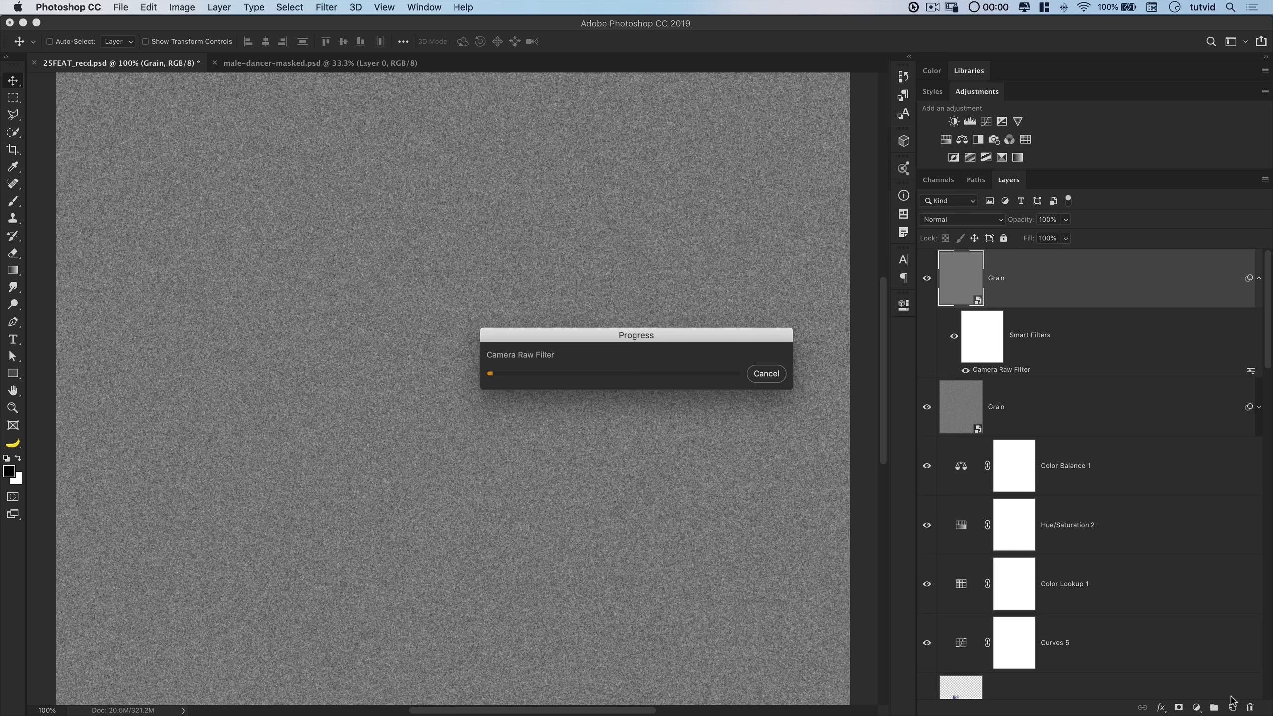
Set the blend mode of both Grain layers to Soft Light
{"action": "left_click", "coordinate": [977, 220]}
{"action": "left_click", "coordinate": [950, 370]}
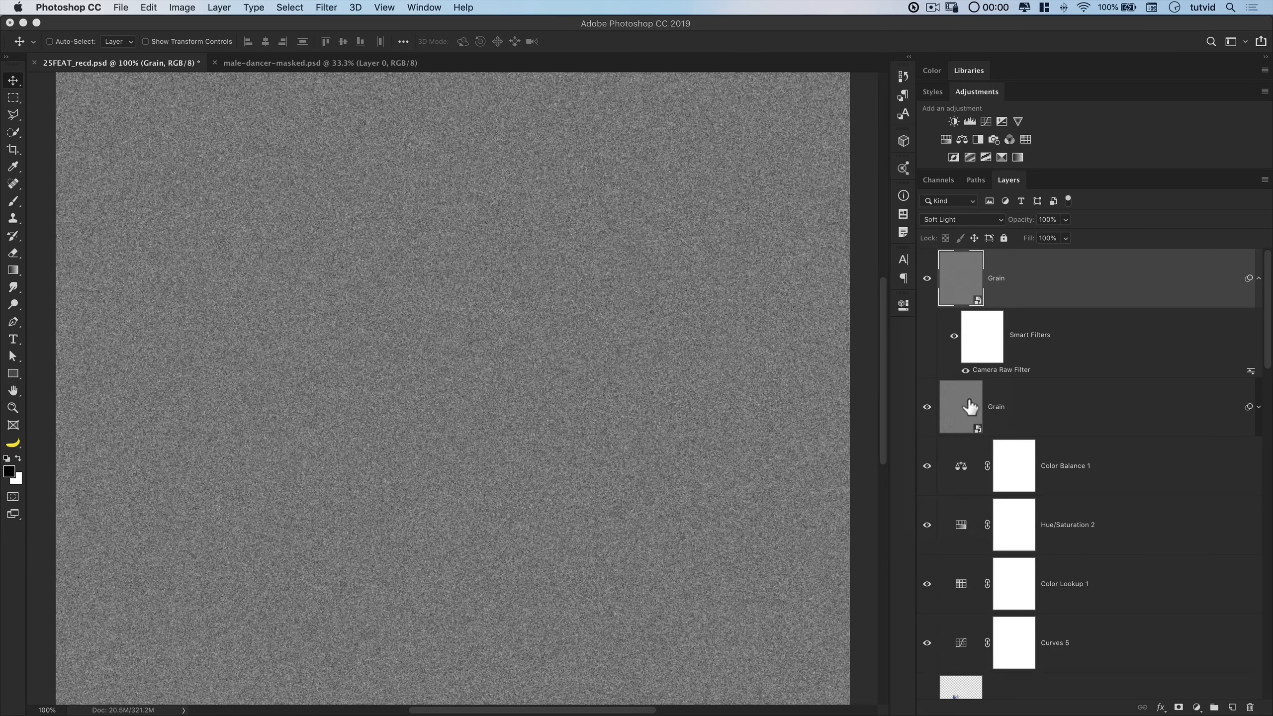
{"action": "left_click", "coordinate": [1058, 403]}
{"action": "left_click", "coordinate": [1261, 290]}
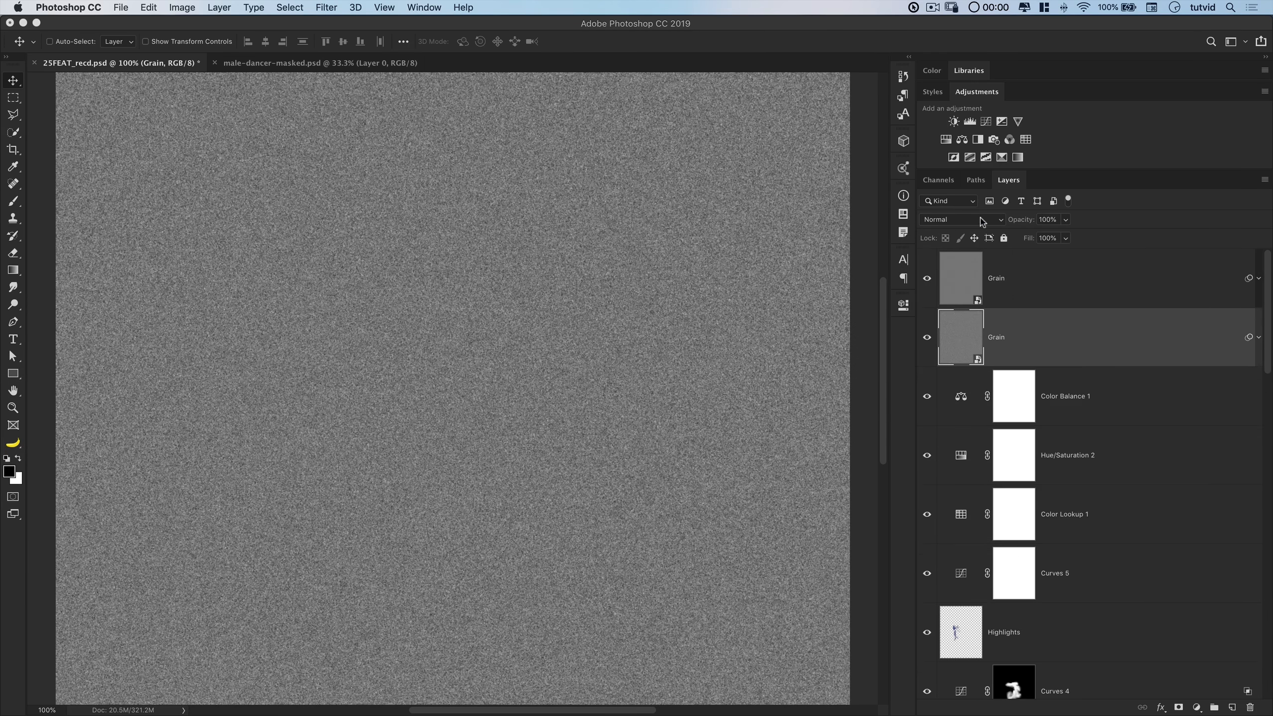
{"action": "left_click", "coordinate": [977, 220]}
{"action": "left_click", "coordinate": [953, 372]}
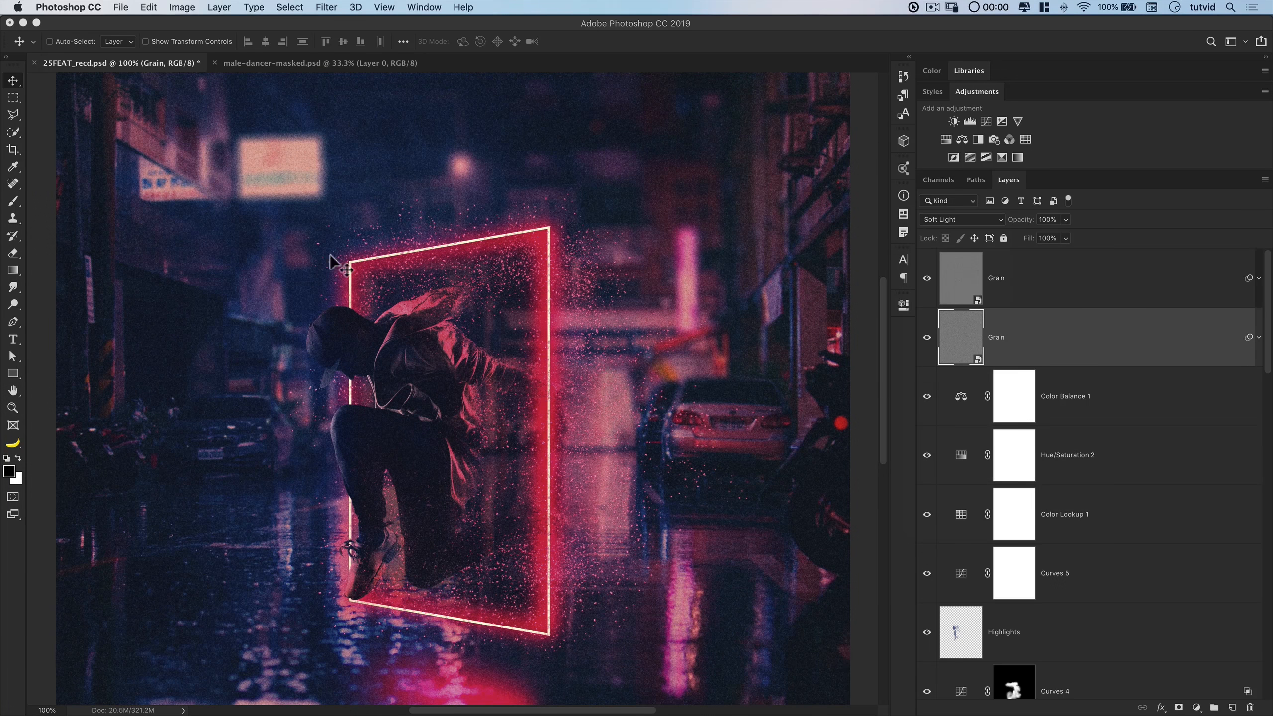
Reduce the opacity of the lower Grain layer to about 22% and the upper Grain layer to 23%
{"action": "left_click_drag", "start_coordinate": [1027, 222], "coordinate": [984, 226]}
{"action": "left_click", "coordinate": [1046, 279]}
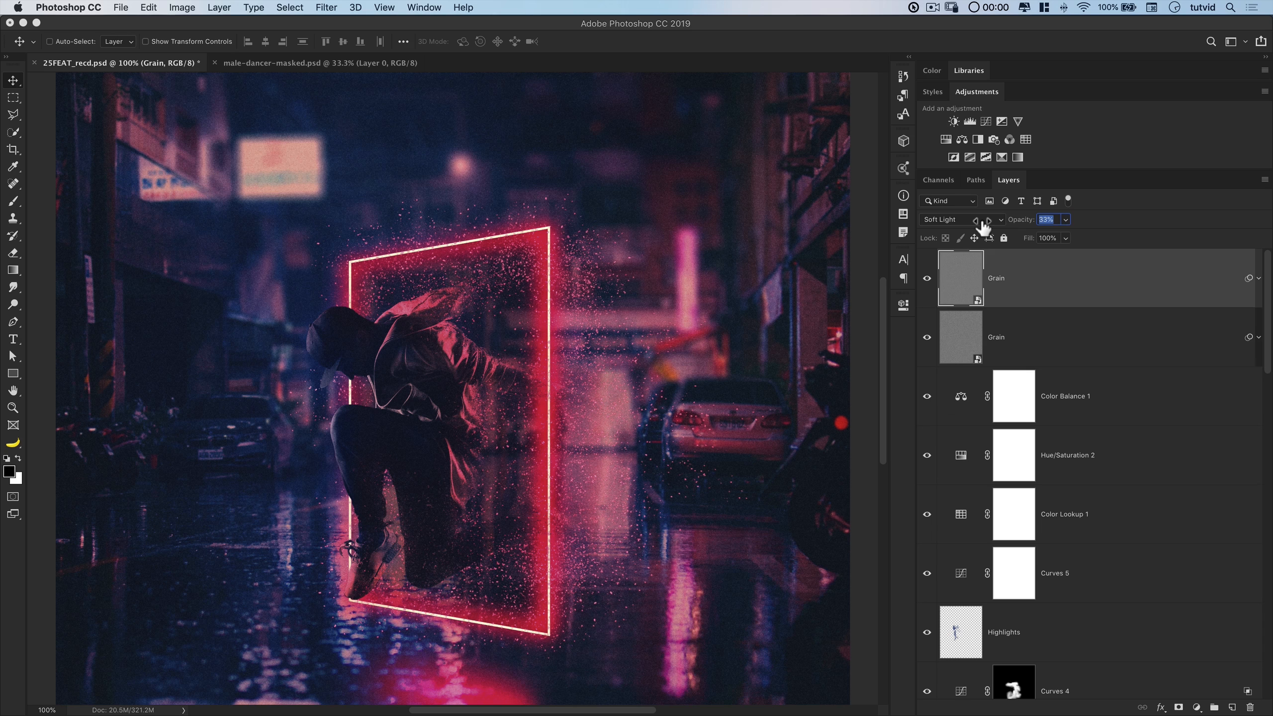
{"action": "left_click", "coordinate": [1045, 335]}
{"action": "left_click_drag", "start_coordinate": [1022, 230], "coordinate": [1014, 232]}
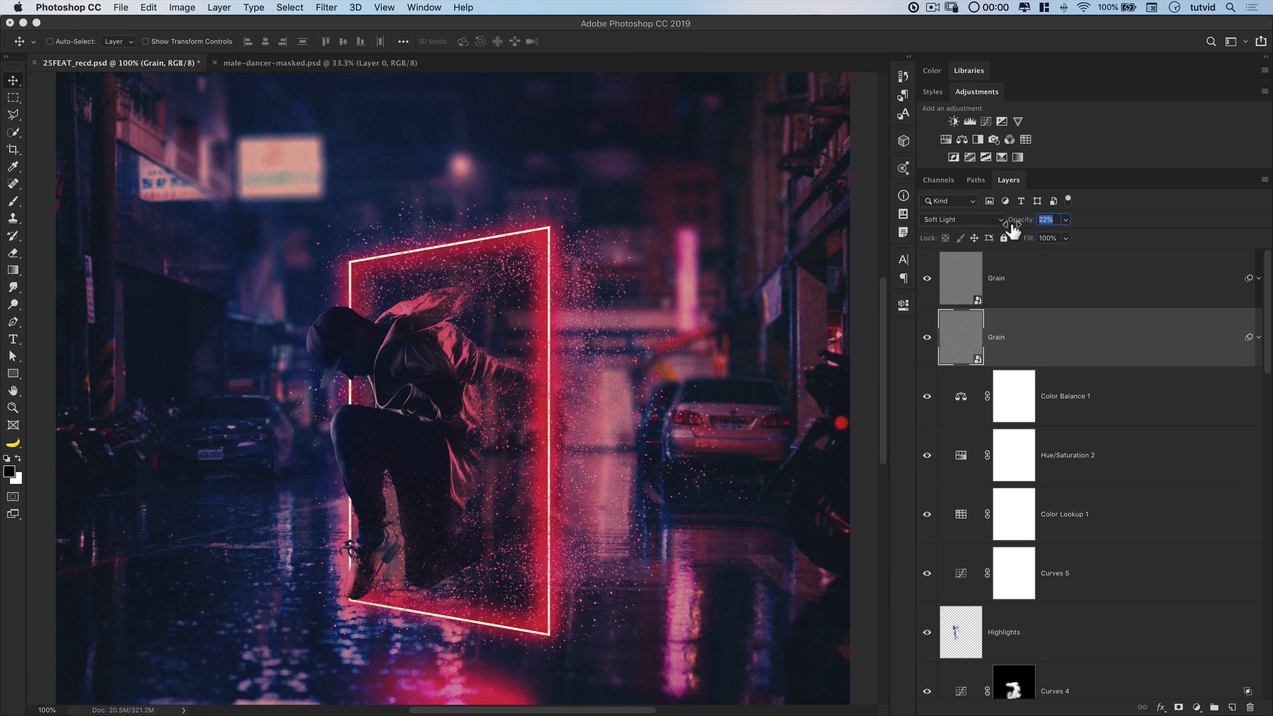
{"action": "left_click", "coordinate": [1047, 281]}
{"action": "left_click_drag", "start_coordinate": [1022, 230], "coordinate": [1021, 231]}
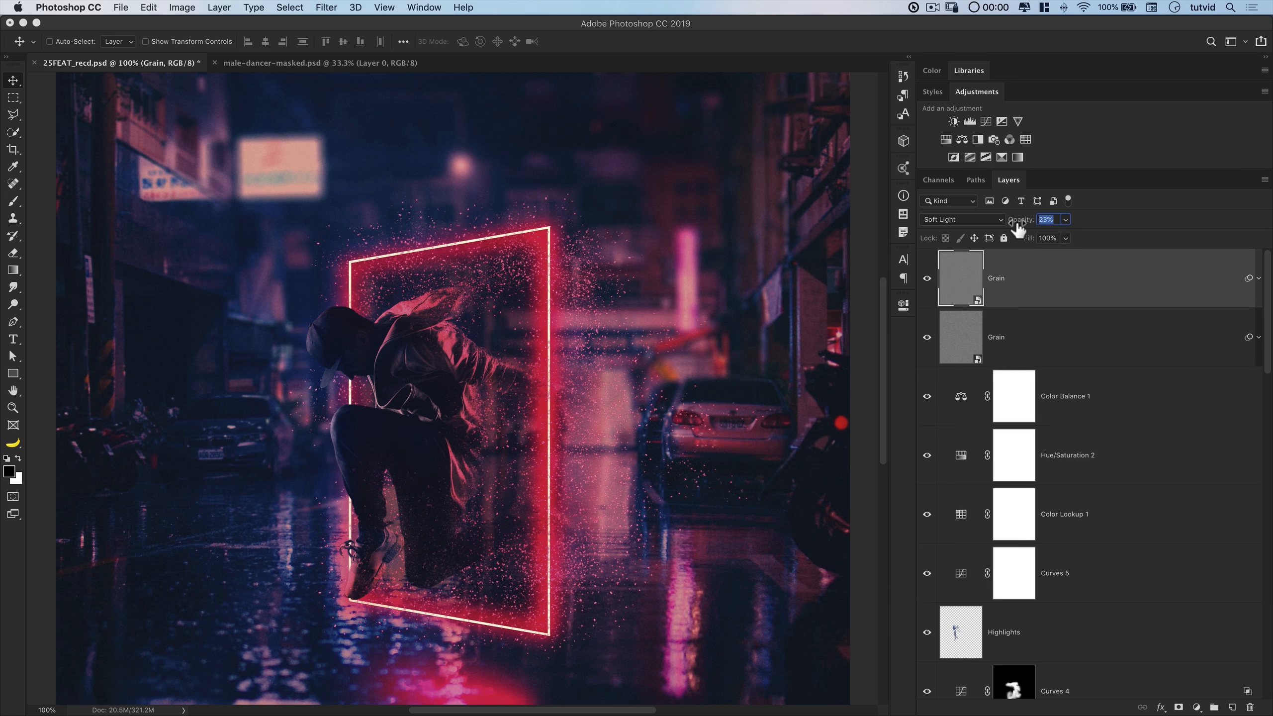
Compare the original Background layer on its own with the full composite by toggling all other layers' visibility
{"action": "key", "text": "super+minus"}
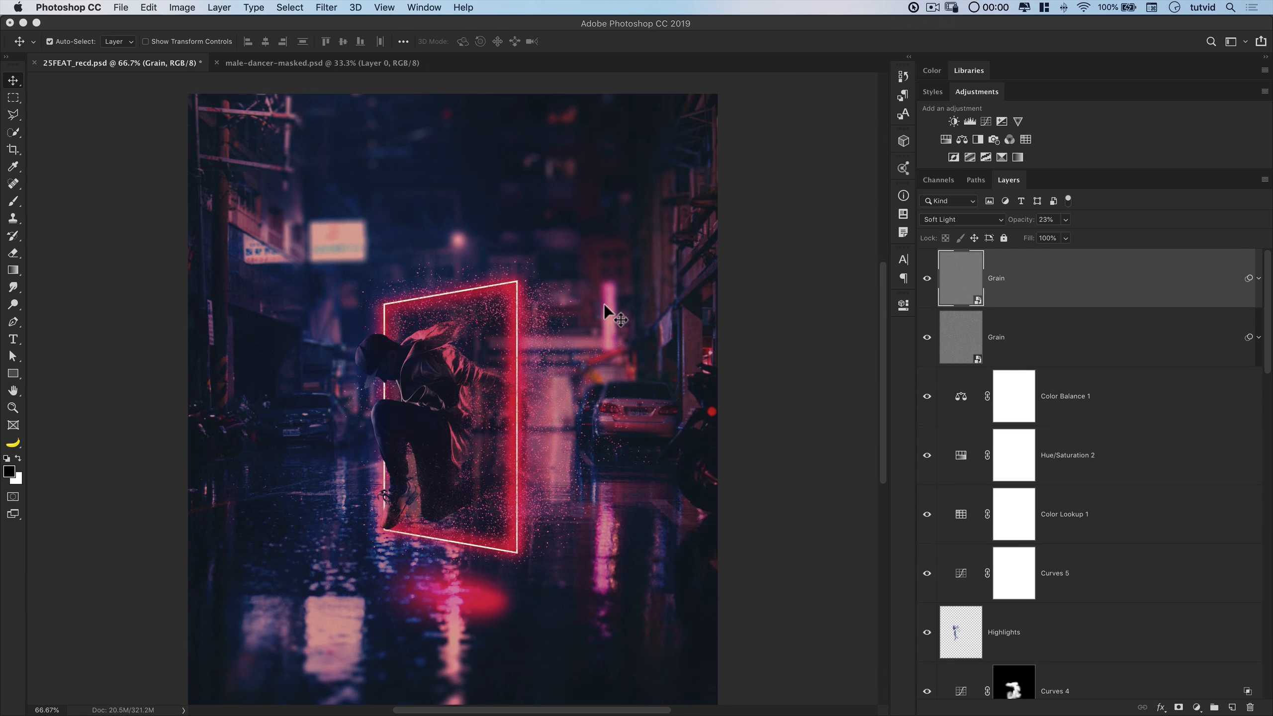
{"action": "key", "text": "super+minus"}
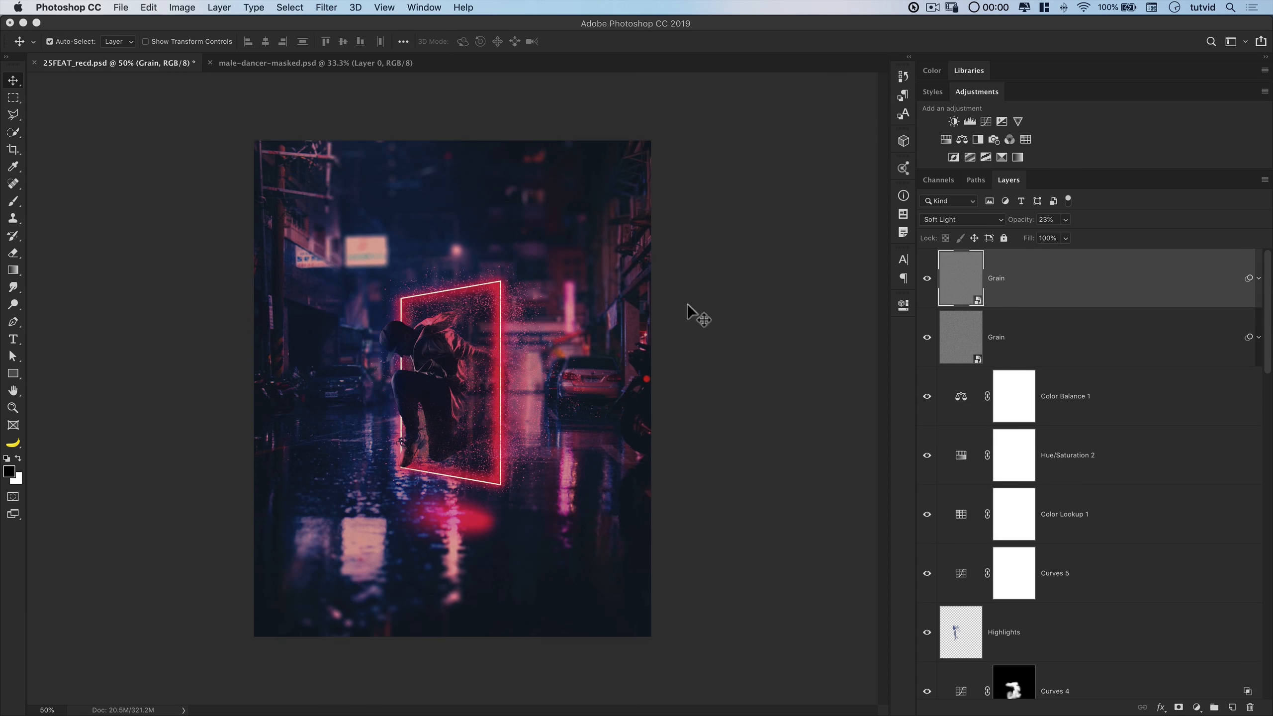
{"action": "scroll", "coordinate": [1162, 552], "scroll_direction": "down", "scroll_amount": 10}
{"action": "left_click", "coordinate": [929, 670], "text": "alt"}
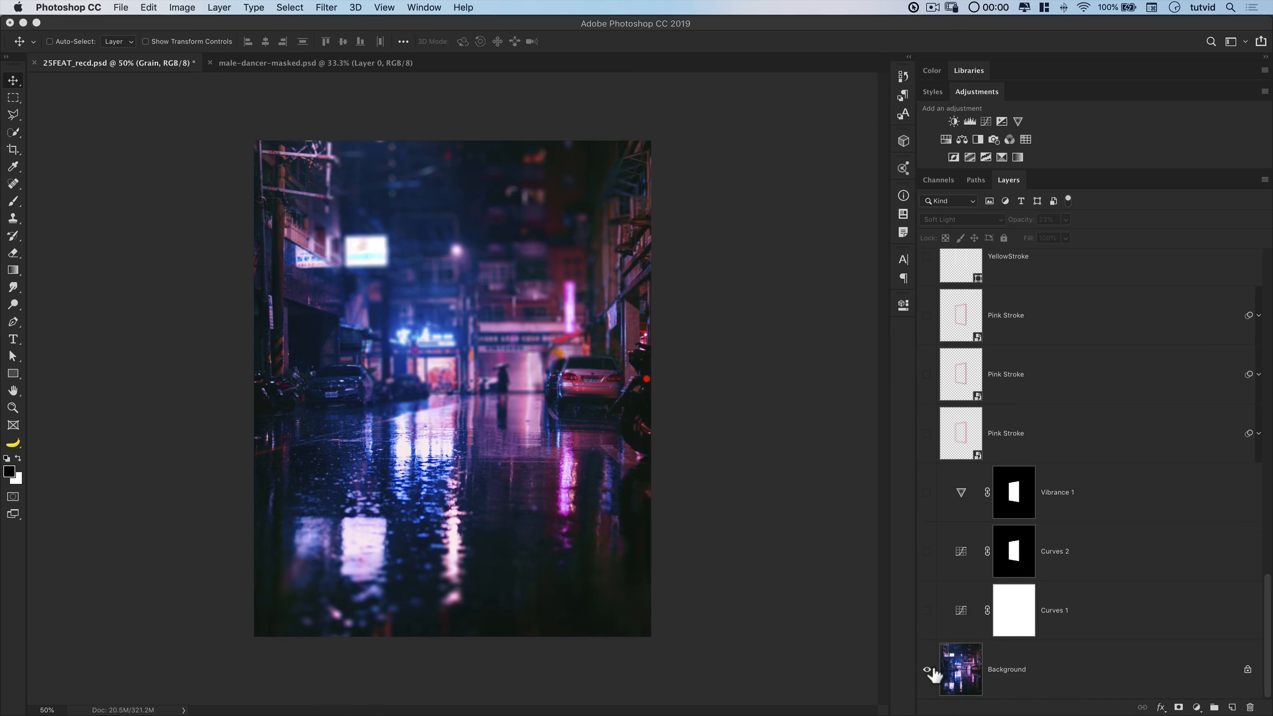
{"action": "left_click", "coordinate": [928, 670], "text": "alt"}
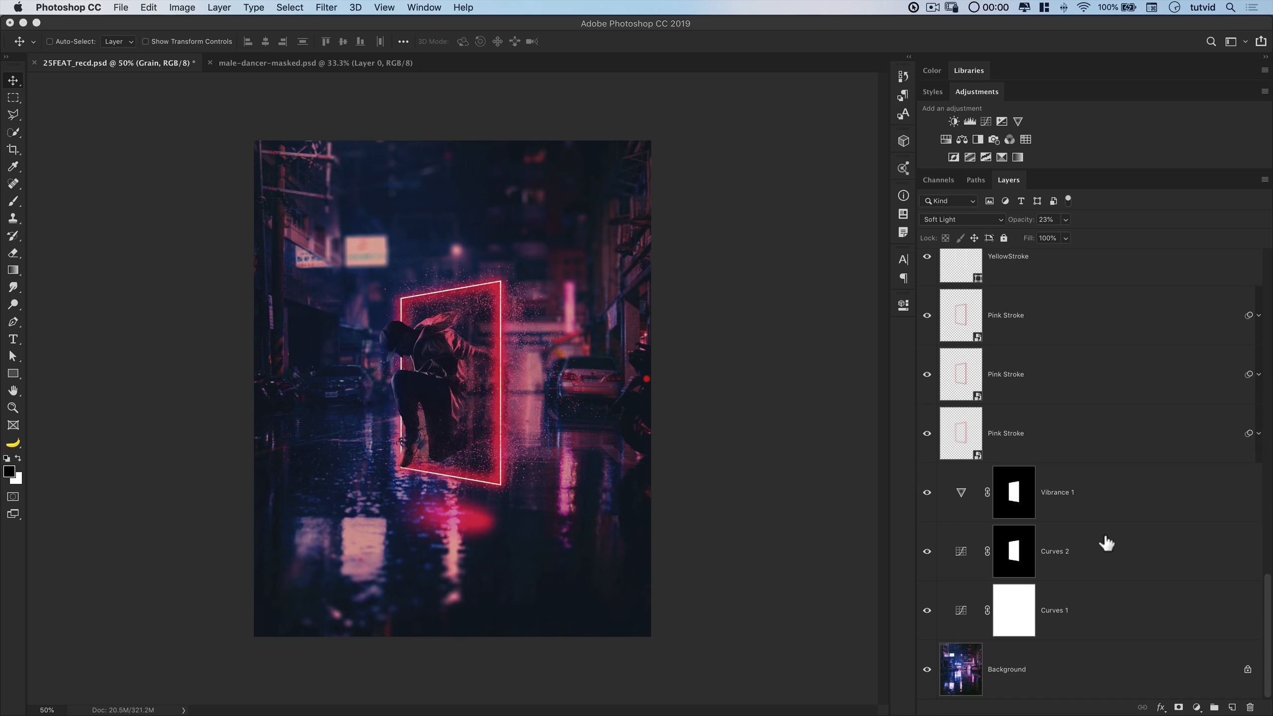
{"action": "scroll", "coordinate": [1057, 399], "scroll_direction": "up", "scroll_amount": 5}
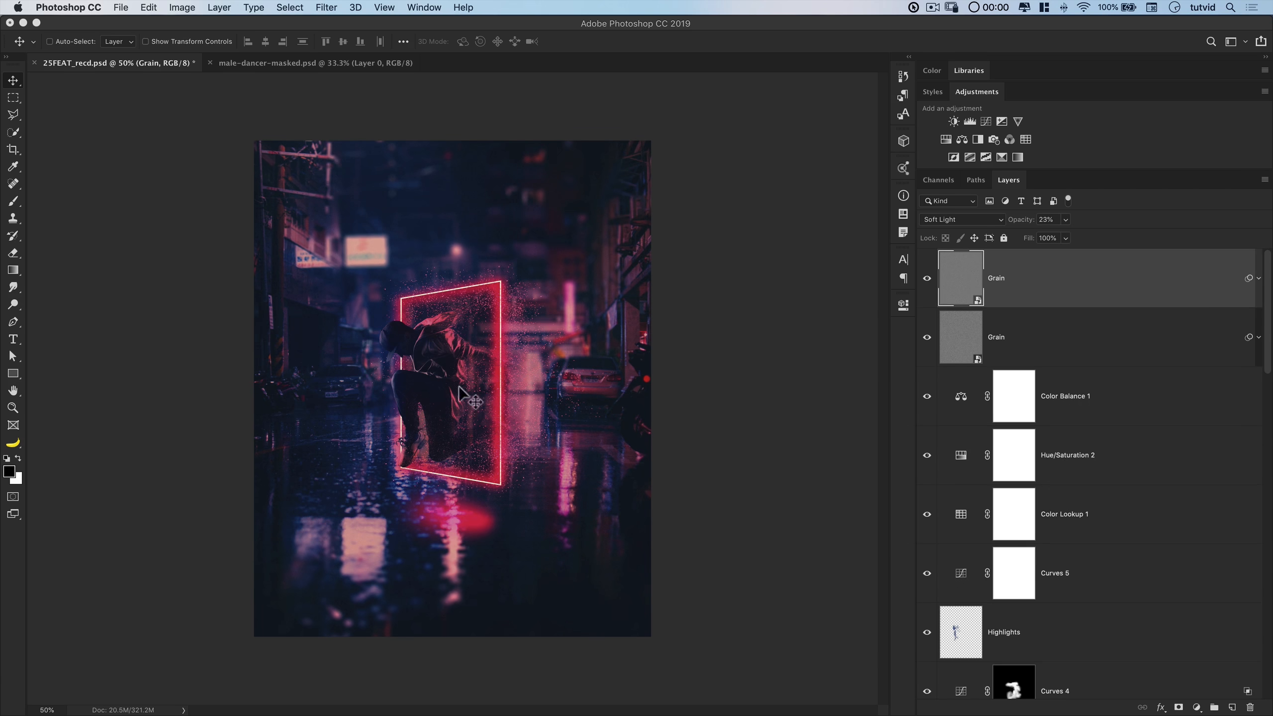
Paint scene-sampled blue tones over the model on the Highlights layer with the Soft Mechanical 300 pixels brush
{"action": "left_click", "coordinate": [981, 633]}
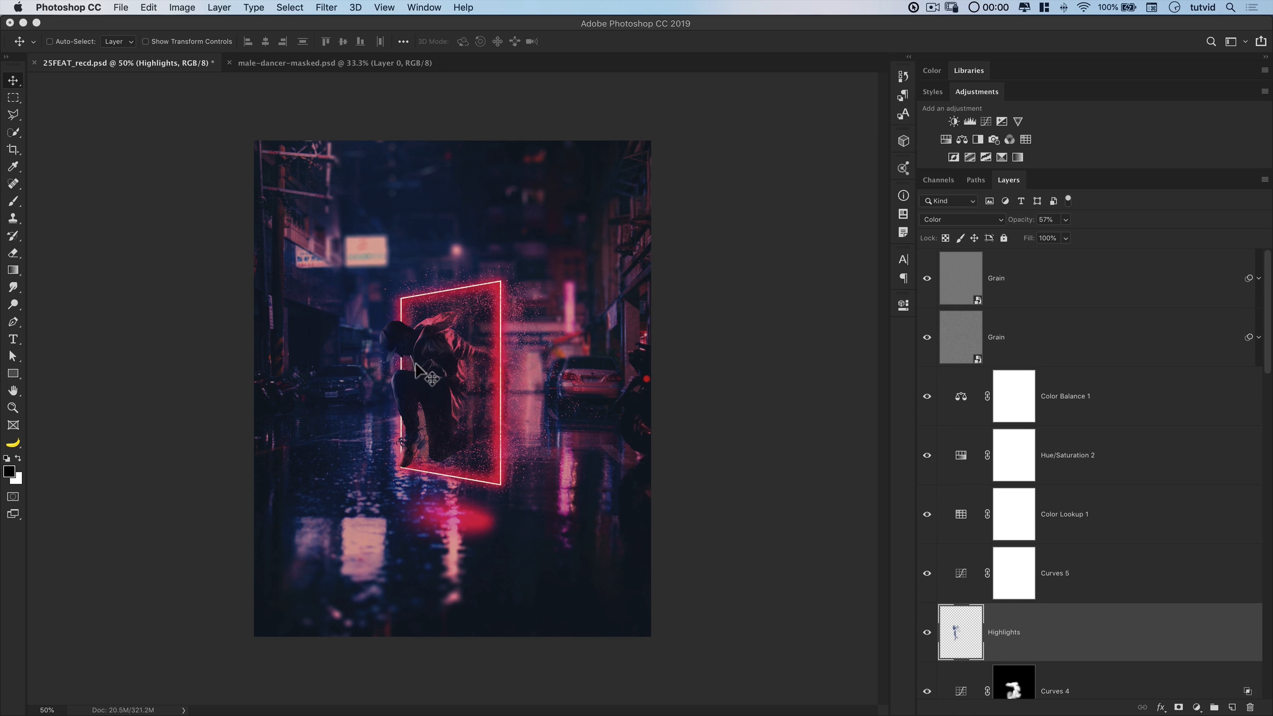
{"action": "key", "text": "b"}
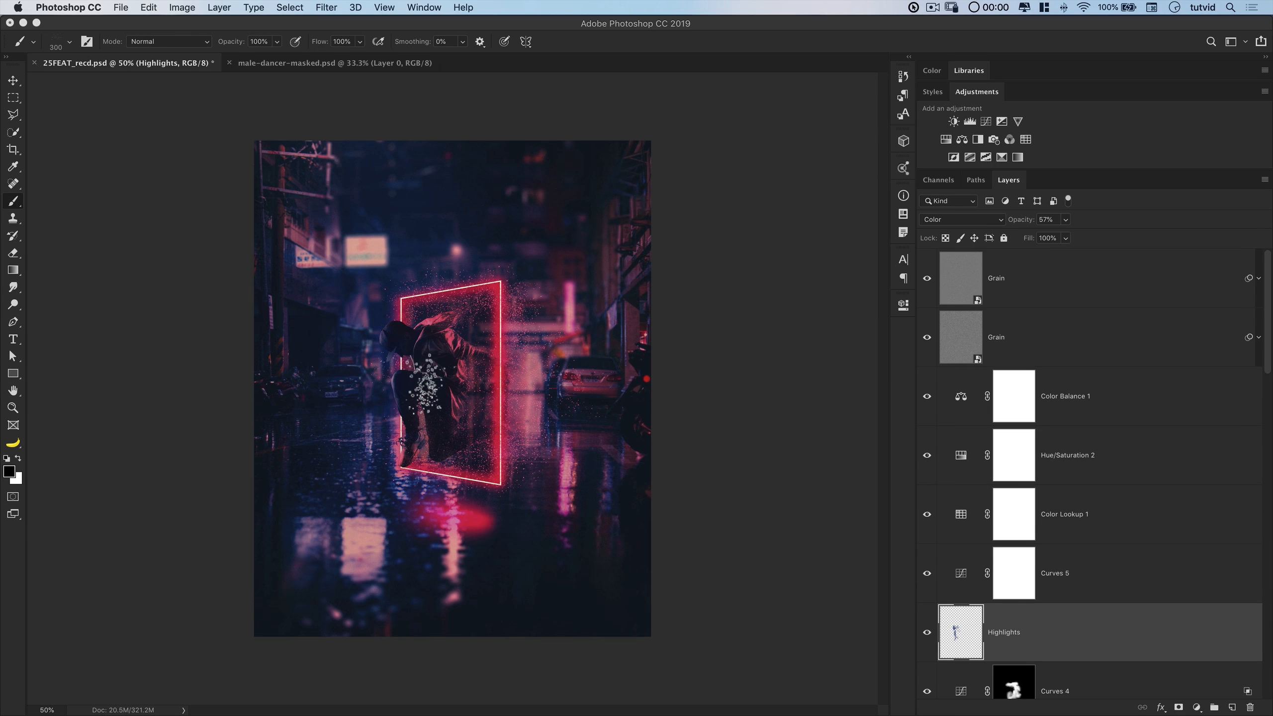
{"action": "right_click", "coordinate": [420, 375]}
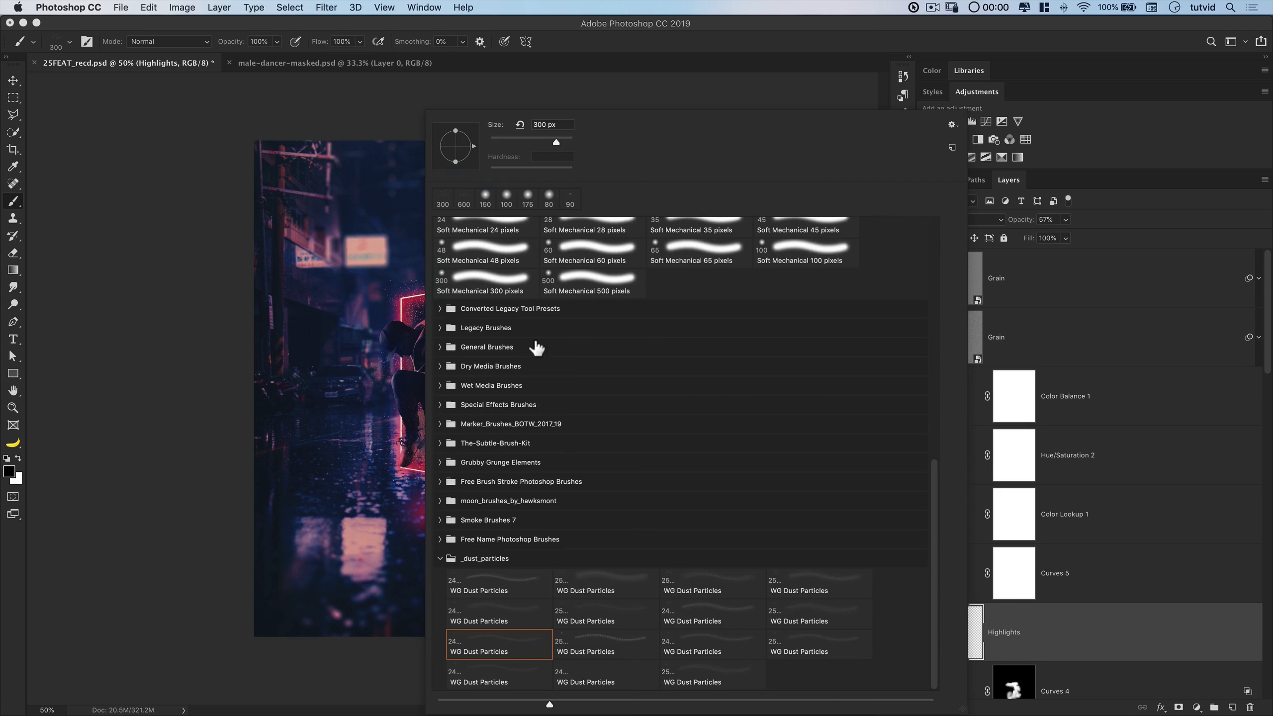
{"action": "double_click", "coordinate": [499, 278]}
{"action": "left_click", "coordinate": [374, 283], "text": "alt"}
{"action": "left_click_drag", "start_coordinate": [373, 283], "coordinate": [369, 485]}
{"action": "left_click", "coordinate": [423, 366], "text": "alt"}
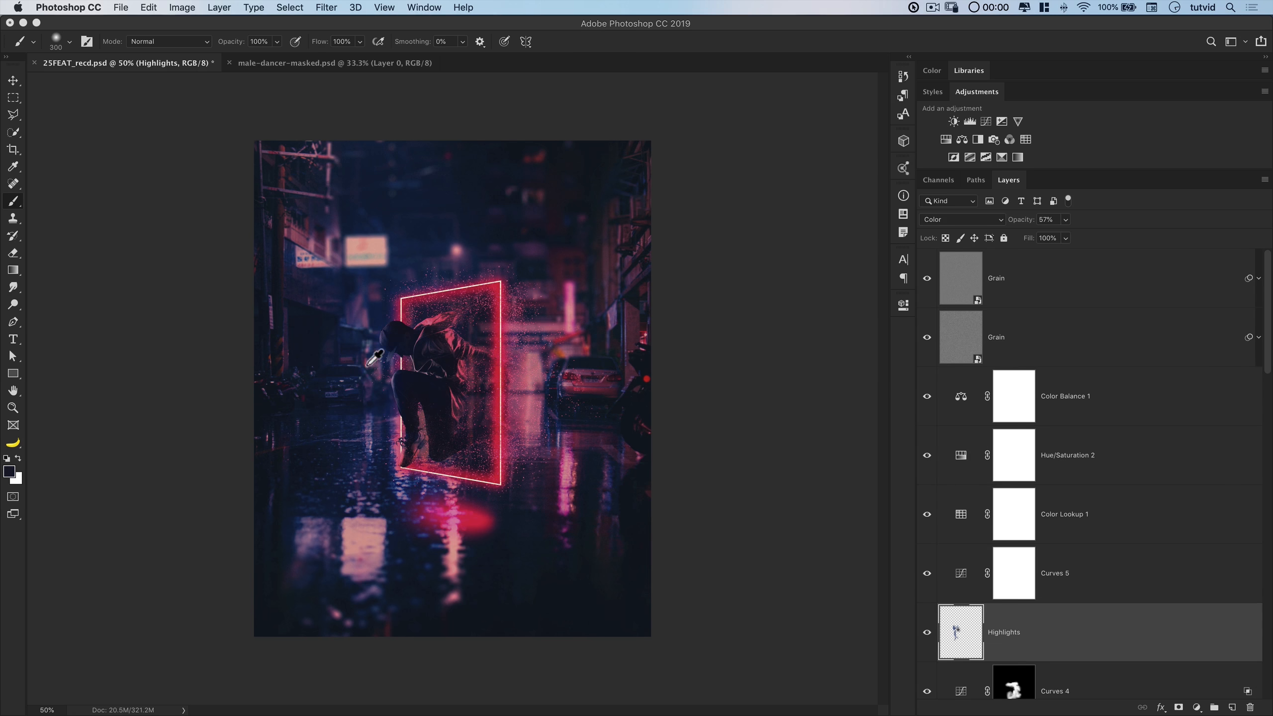
{"action": "left_click", "coordinate": [361, 323], "text": "alt"}
Split the Highlights layer's Underlying Layer Blend If shadows to 0 / 78 and set its opacity to 66%
{"action": "double_click", "coordinate": [1108, 642]}
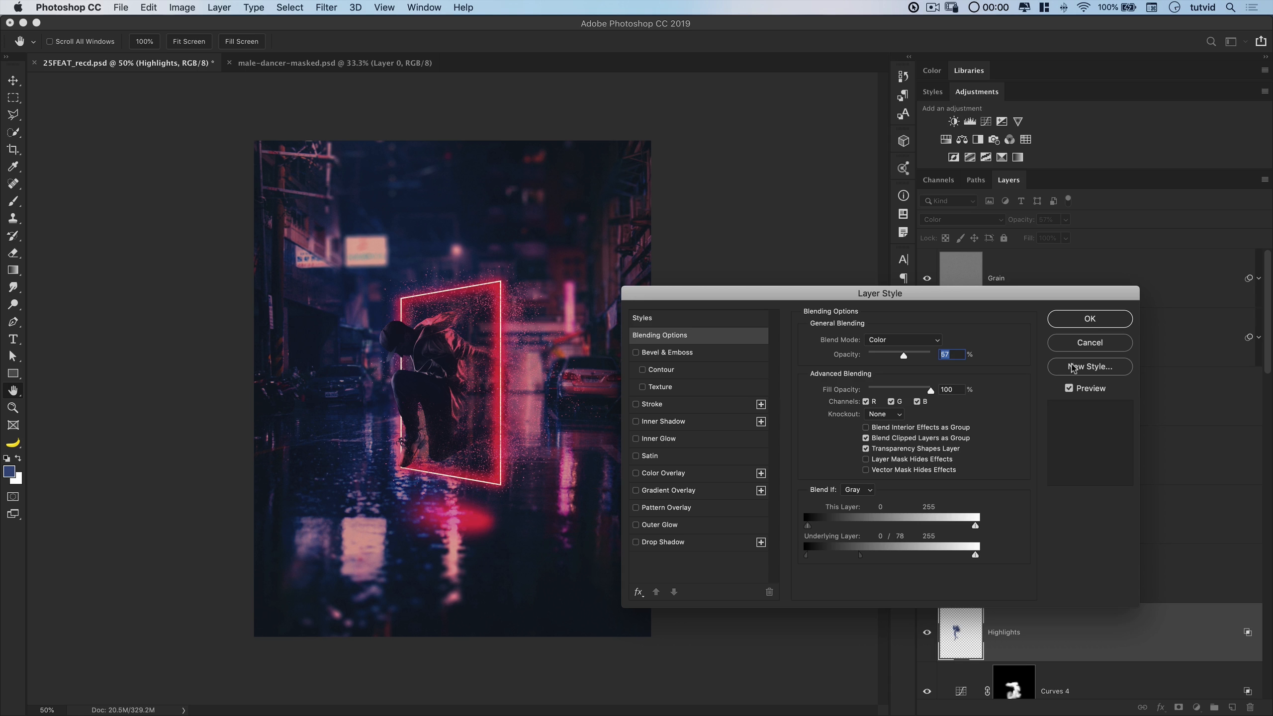
{"action": "left_click", "coordinate": [1088, 316]}
{"action": "left_click", "coordinate": [1090, 319]}
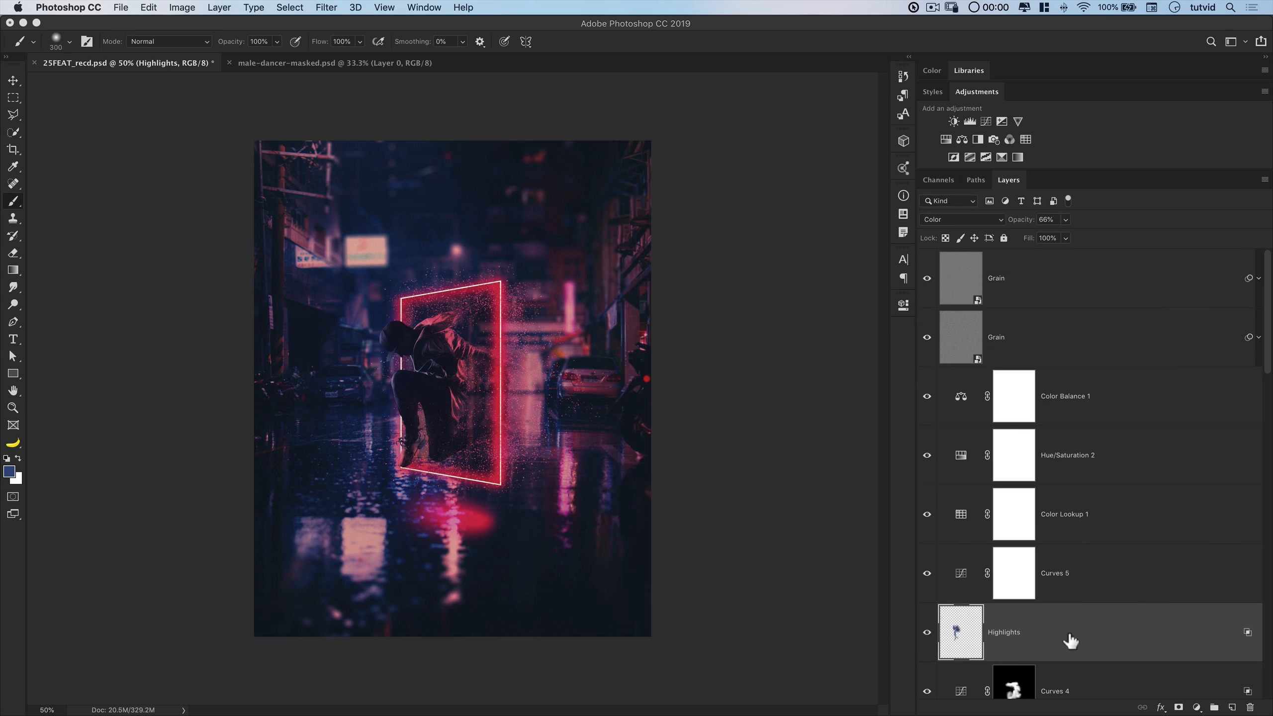
Select the top Grain layer and examine the finished composite at 100% with the interface panels hidden
{"action": "left_click", "coordinate": [1077, 287]}
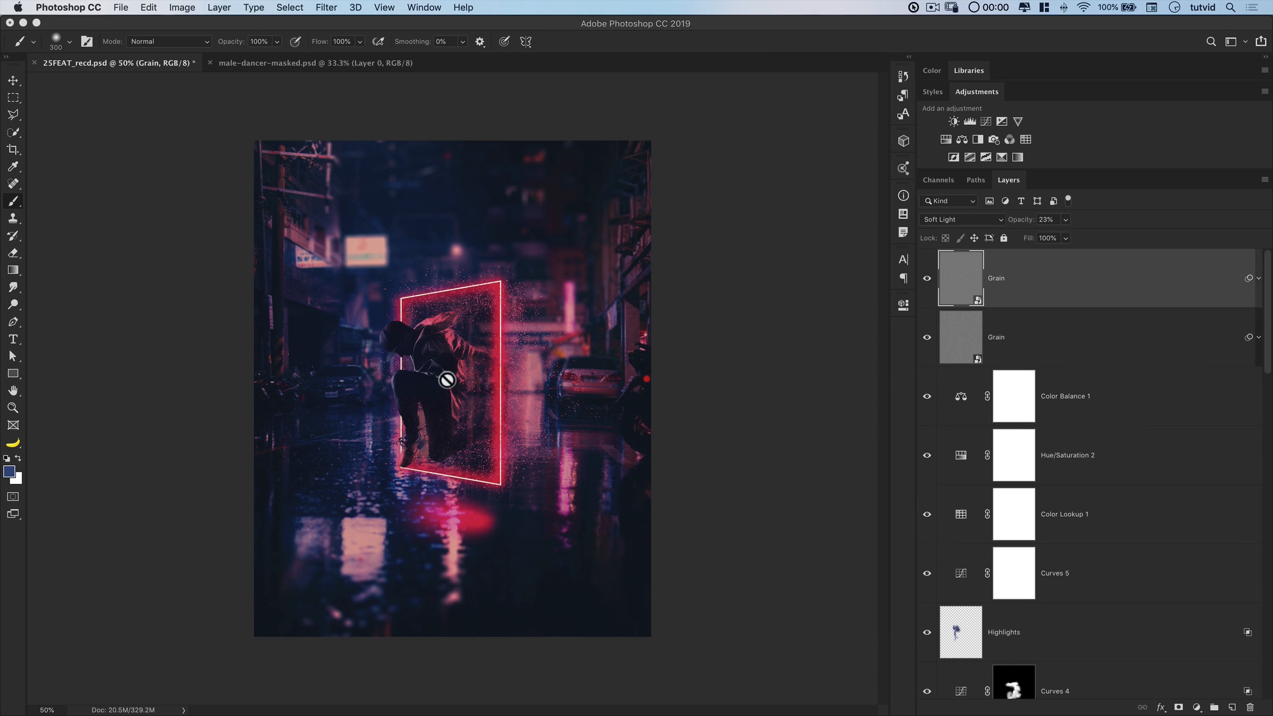
{"action": "key", "text": "super+1"}
{"action": "key", "text": "Tab"}
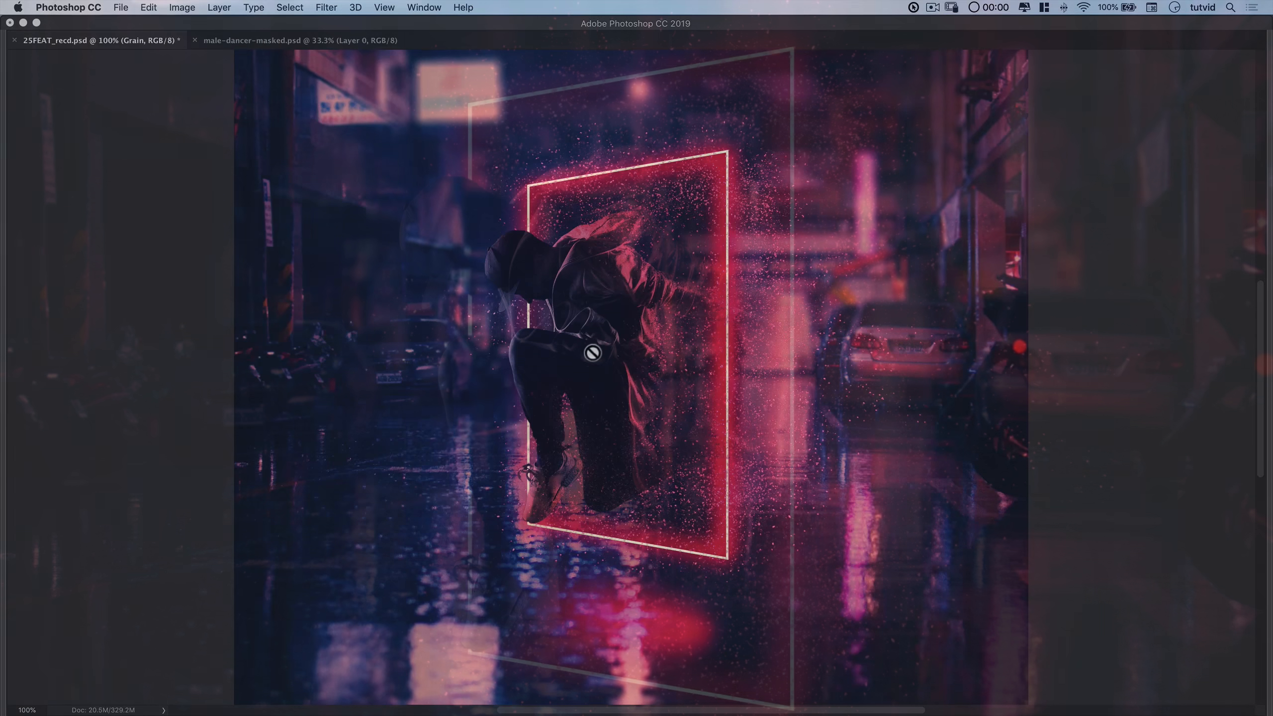